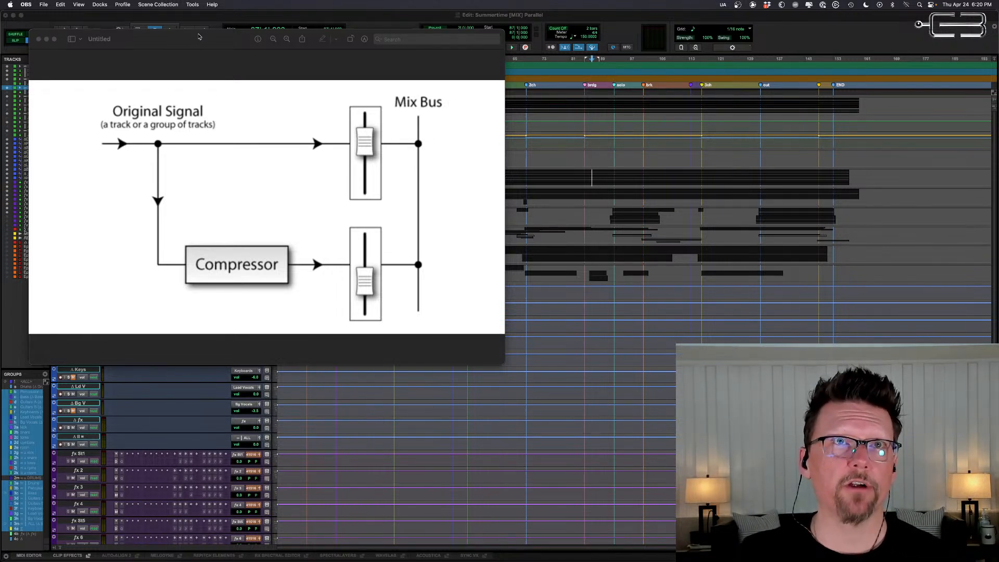
Step: Move the signal-flow diagram window aside, switch to the Pro Tools session and place the edit cursor at bar 9 on the Bass track
left_click_drag(198, 37, 185, 7)
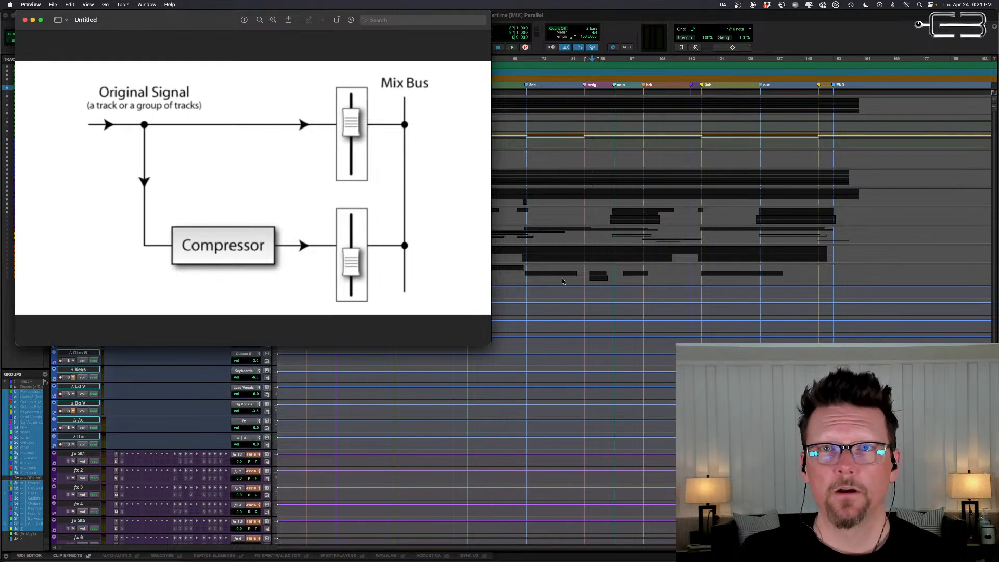
left_click(537, 235)
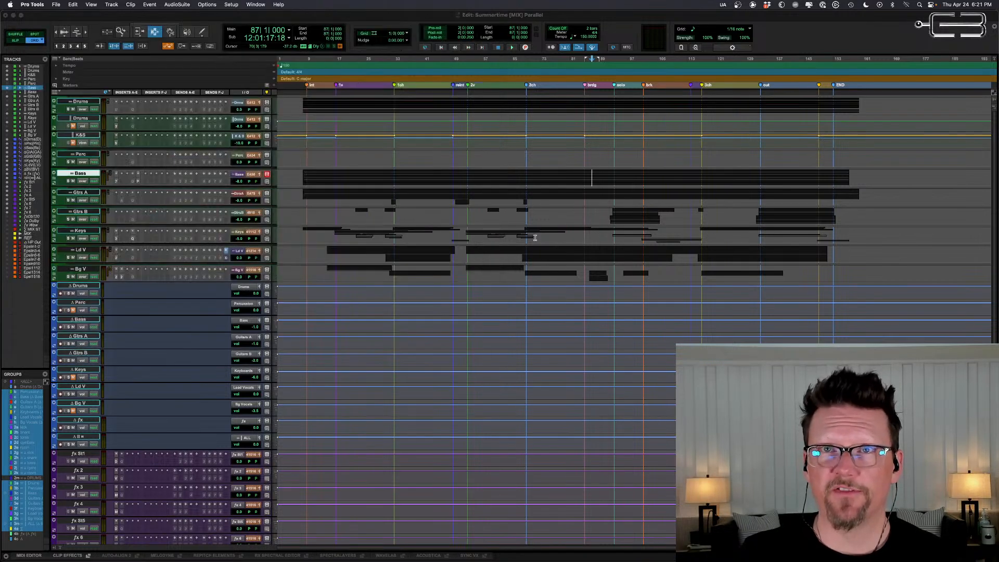
left_click(311, 175)
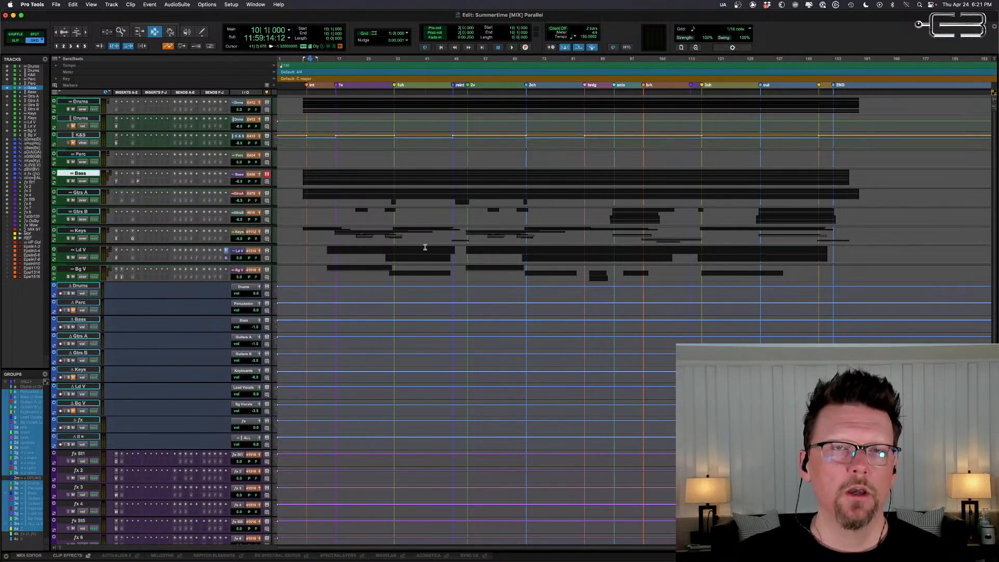
left_click(328, 212)
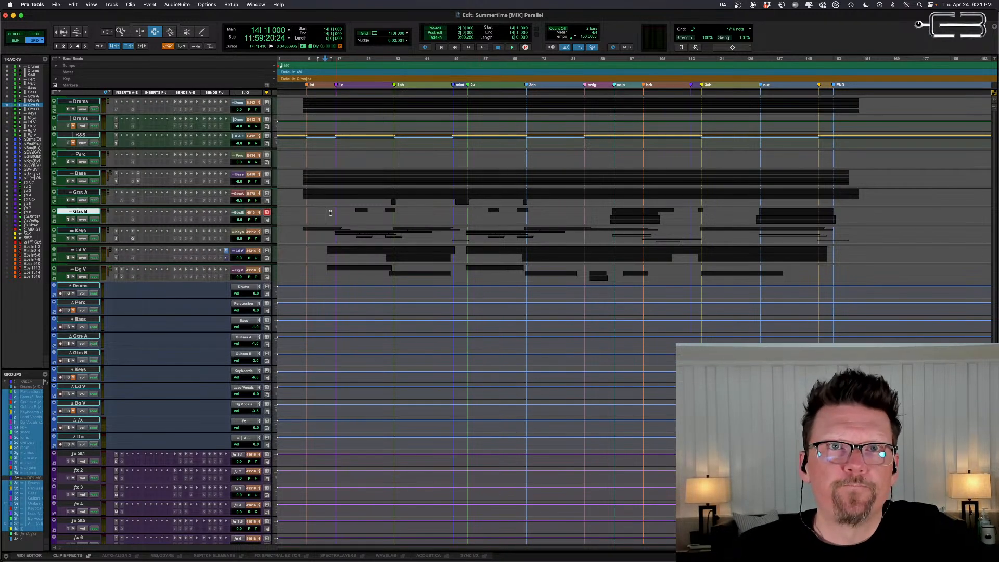
left_click(307, 176)
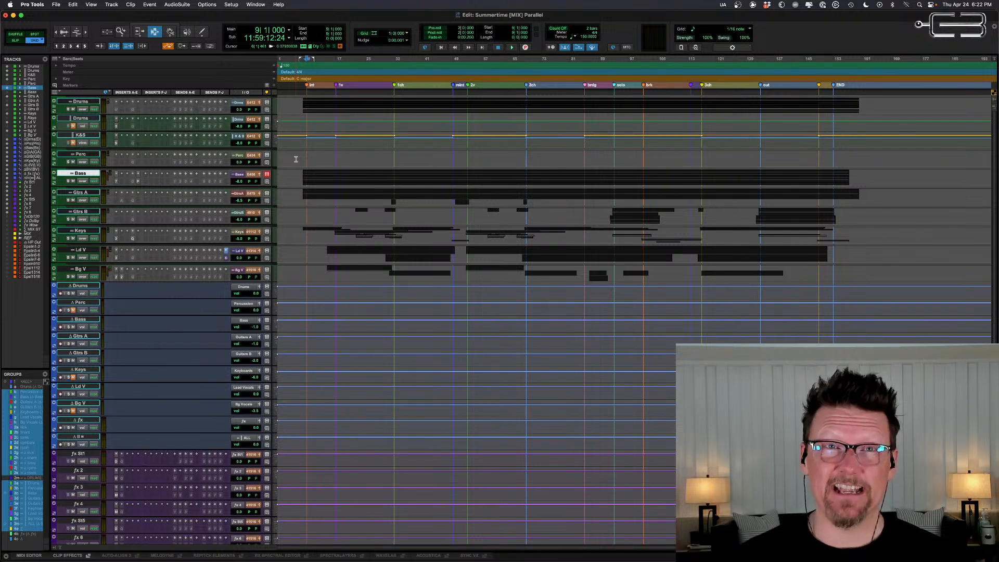
Step: Select the Drums folder, parallel Drums and K&S tracks together and enlarge their track height
left_click(79, 103)
left_click(80, 136, "shift")
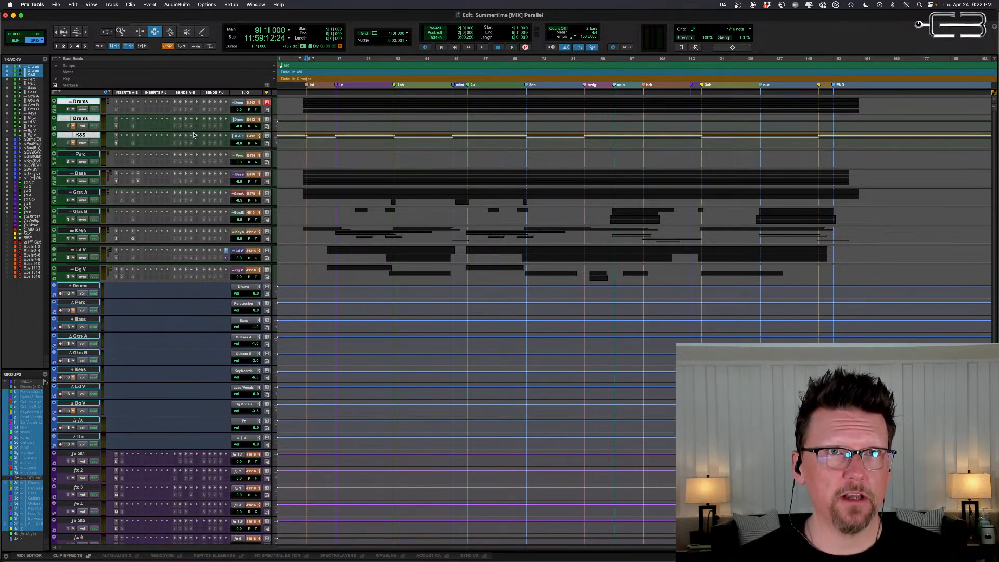
left_click(276, 123)
left_click(286, 146)
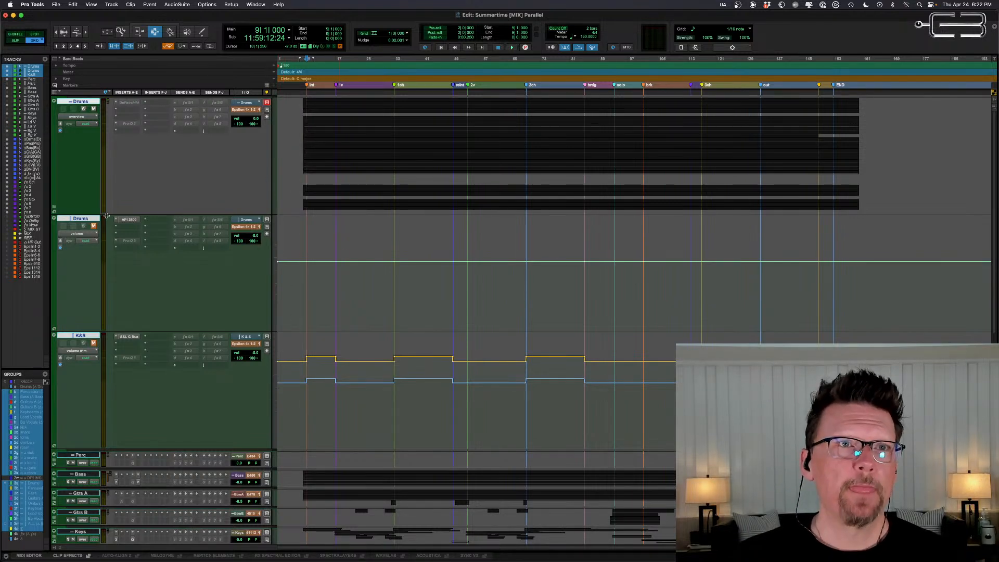
Step: Reduce the height of only the Drums folder track and open the folder to show its subfolders
left_click(77, 104)
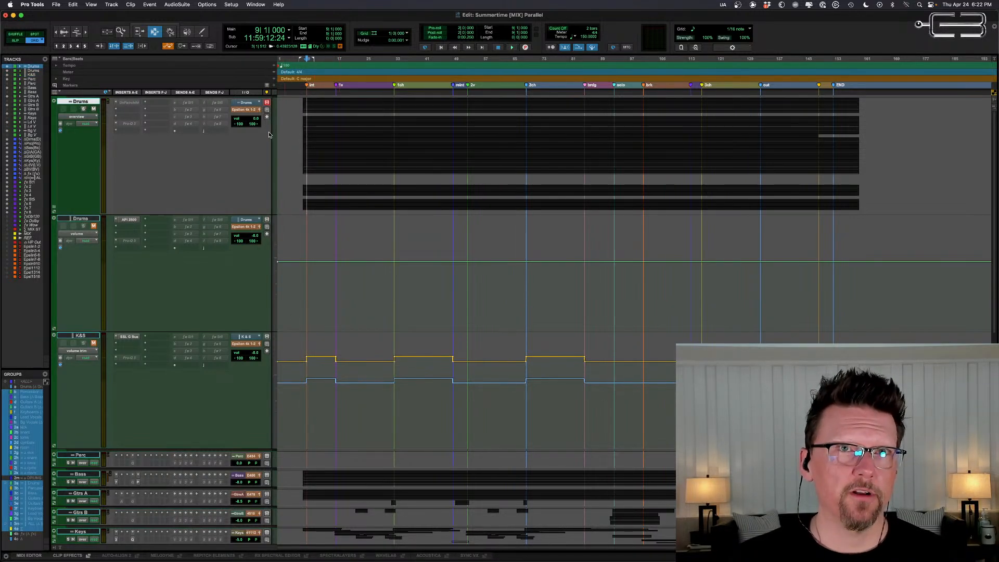
left_click(278, 128)
left_click(279, 123)
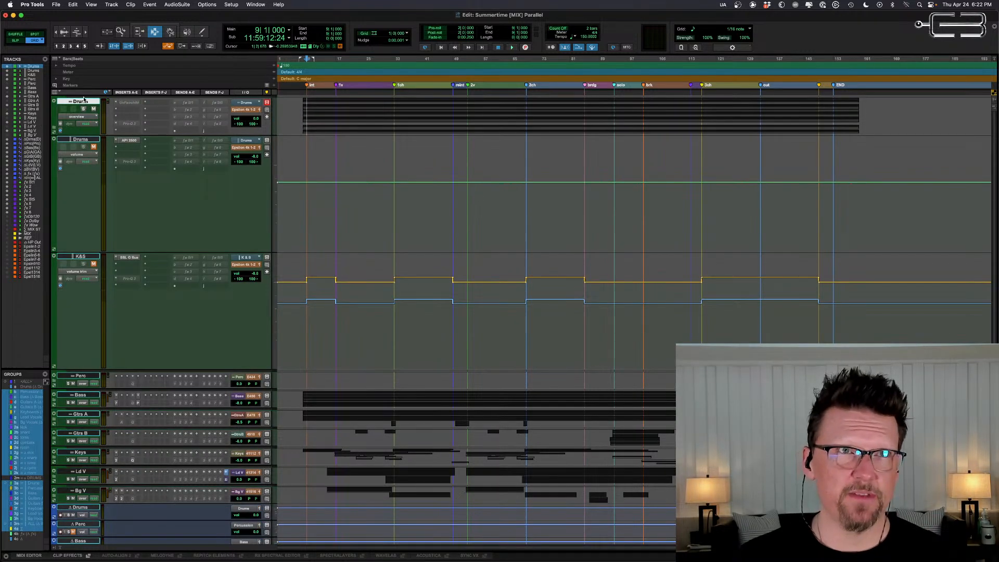
left_click(53, 130)
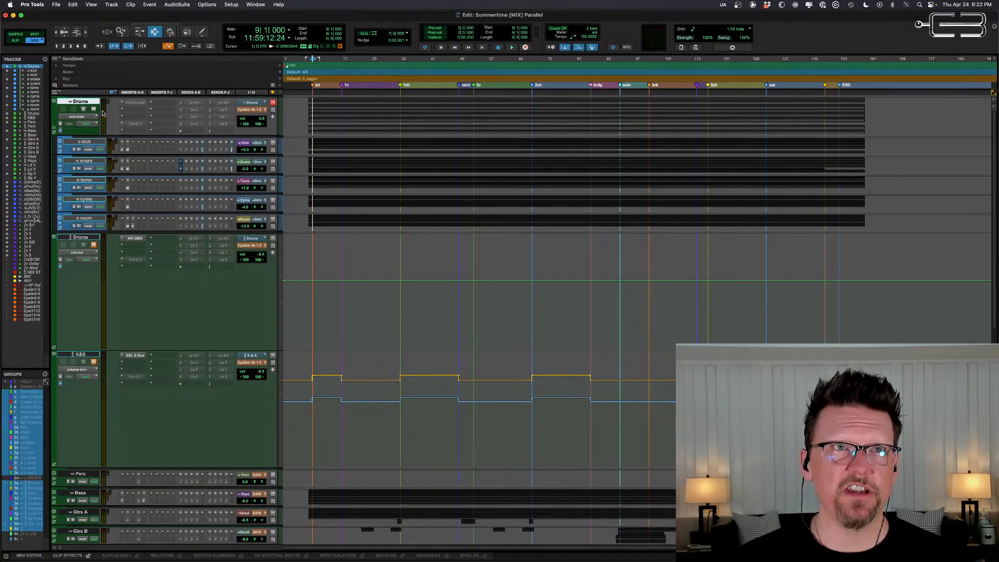
Step: Expand all the drum subfolders at once, look through their individual tracks, and collapse them all again
left_click(60, 150, "alt")
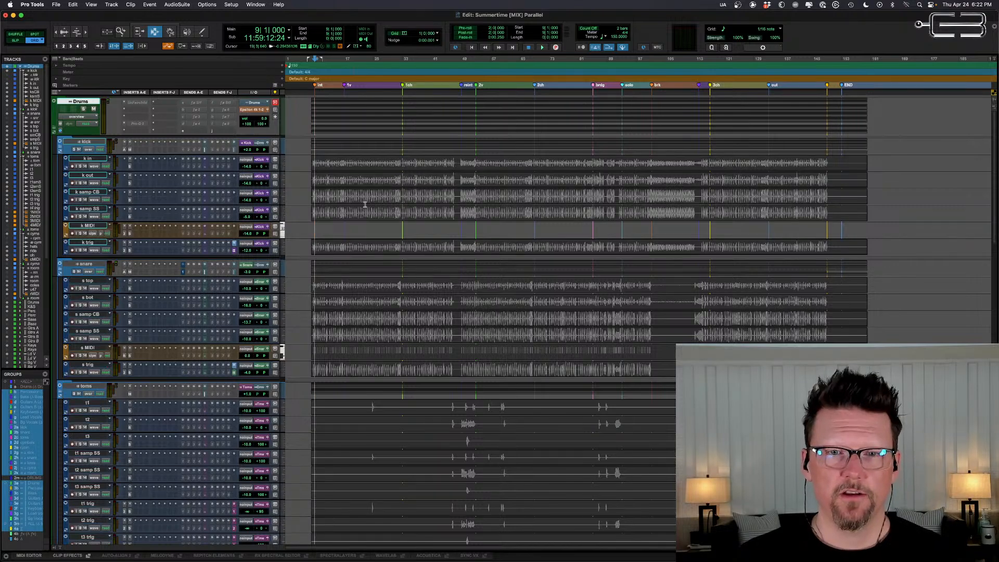
scroll(369, 207, "down", 5)
scroll(369, 206, "up", 8)
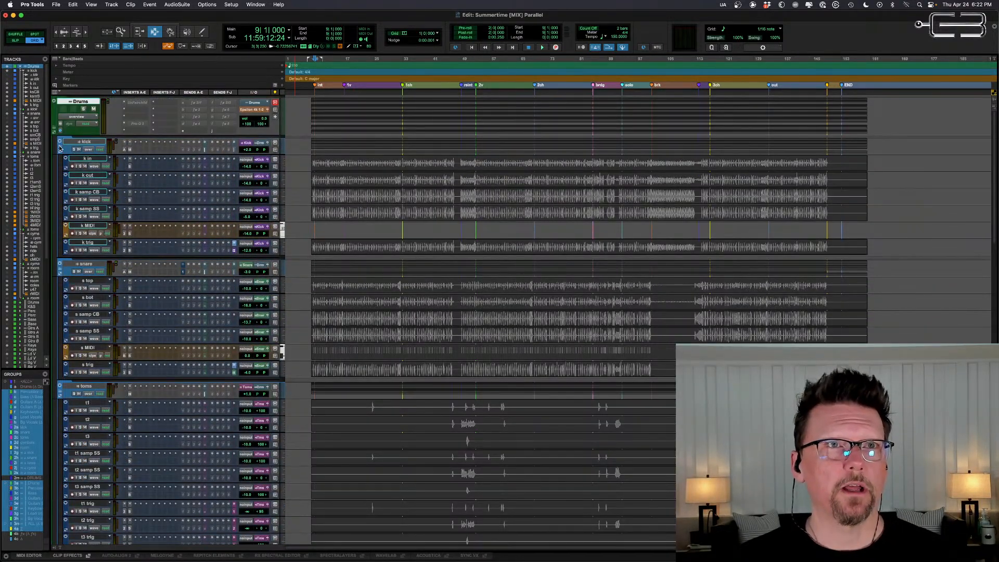
left_click(60, 142, "alt")
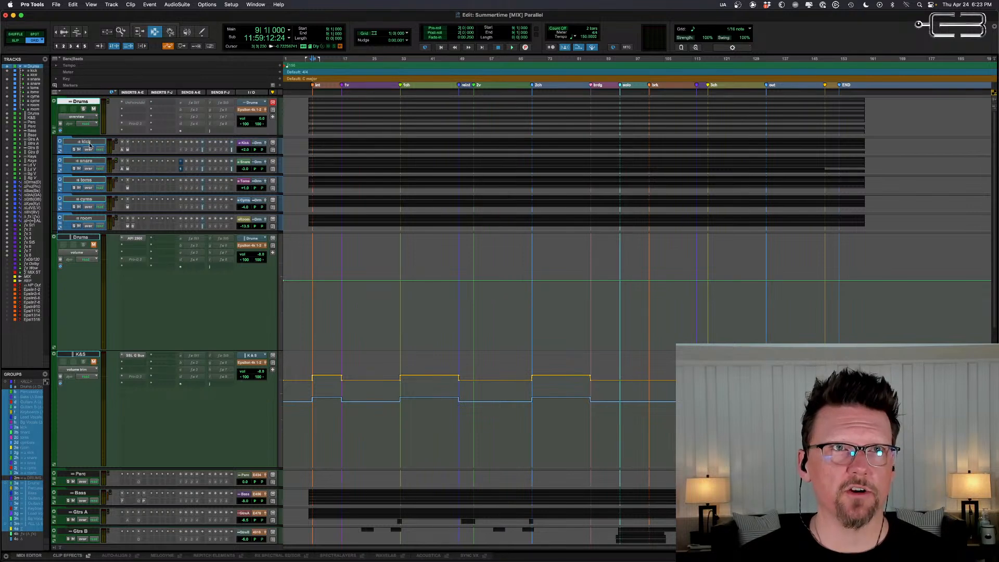
Step: Select the kick and snare subfolders one after the other, and finish with the Drums folder track selected
left_click(85, 141)
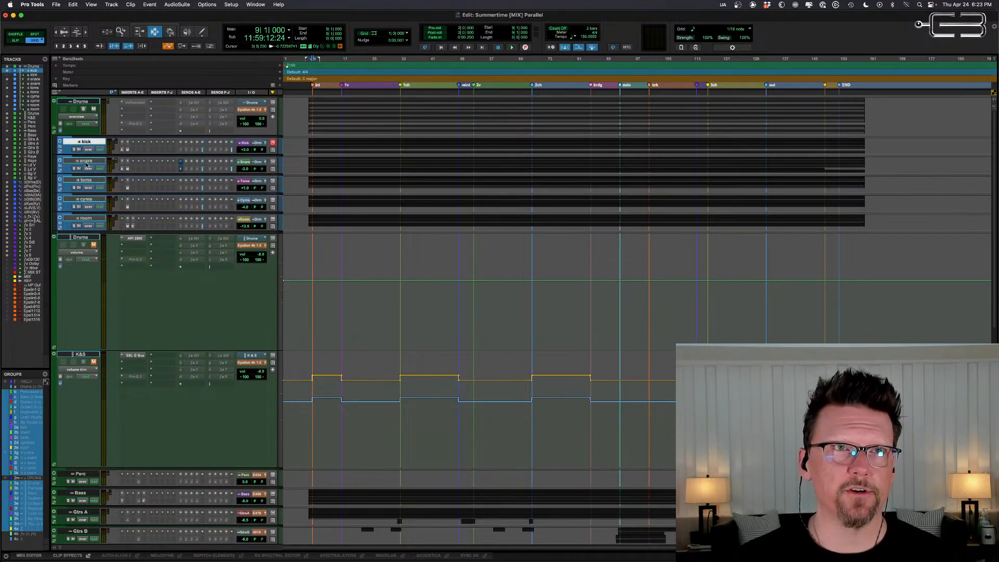
left_click(86, 162)
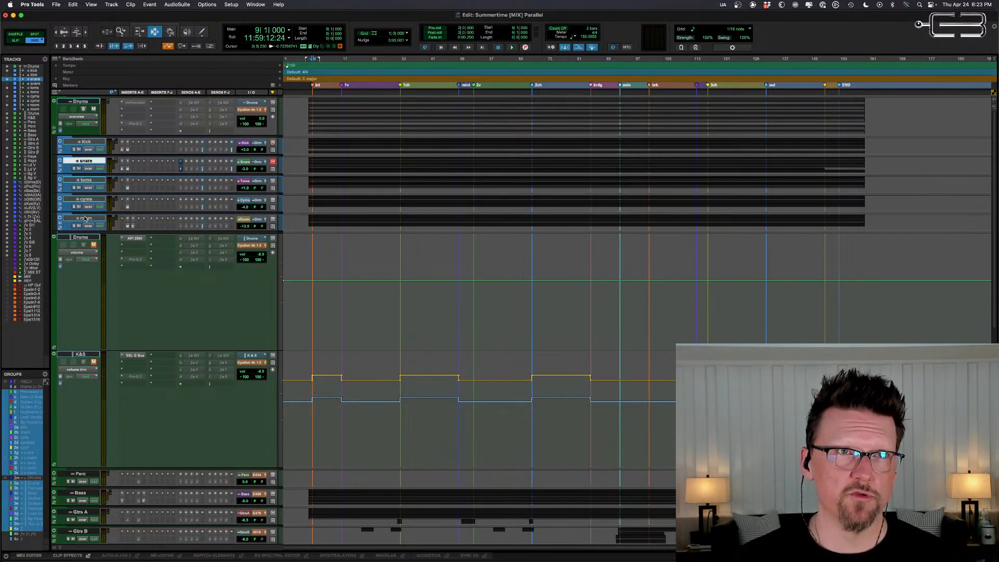
left_click(78, 103)
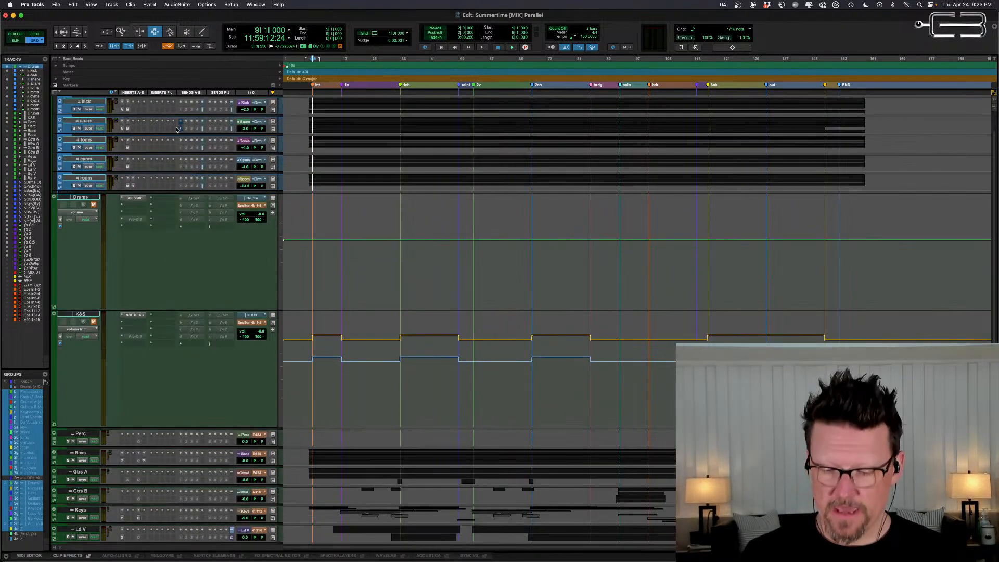
Step: Show the Mix window and inspect the snare's send to the parallel Drums track, closing the send window when done
key("super+equal")
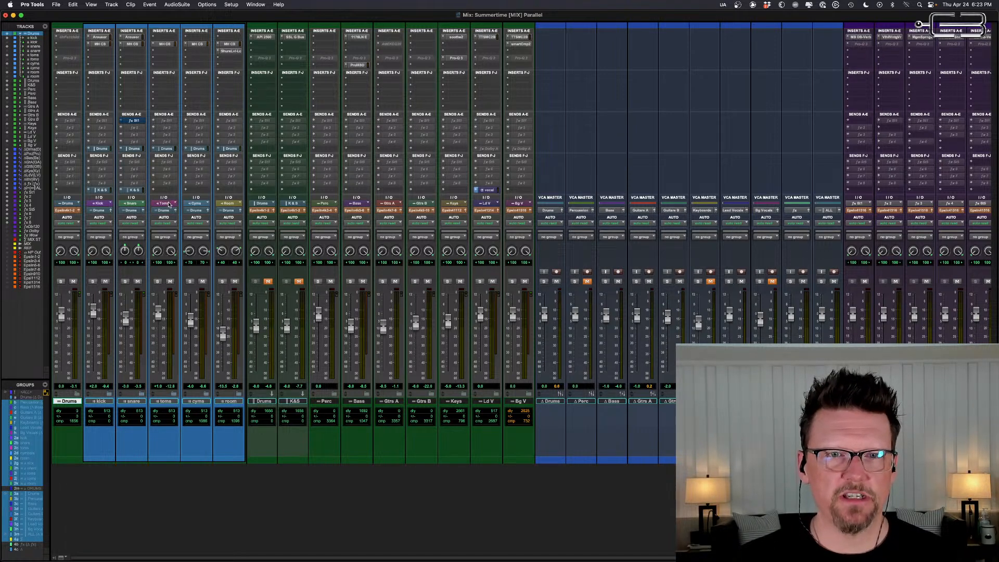
left_click(133, 149)
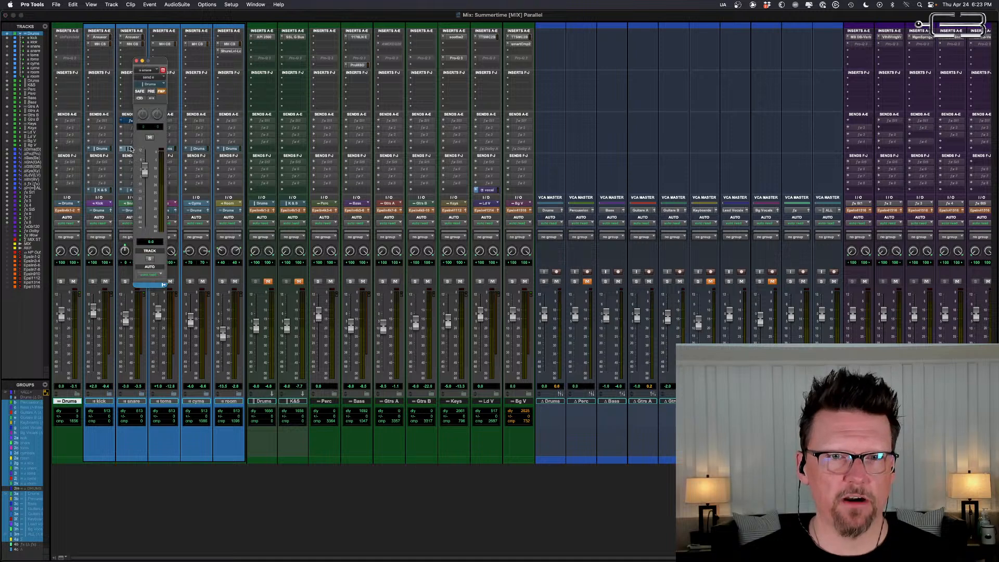
left_click_drag(159, 60, 337, 82)
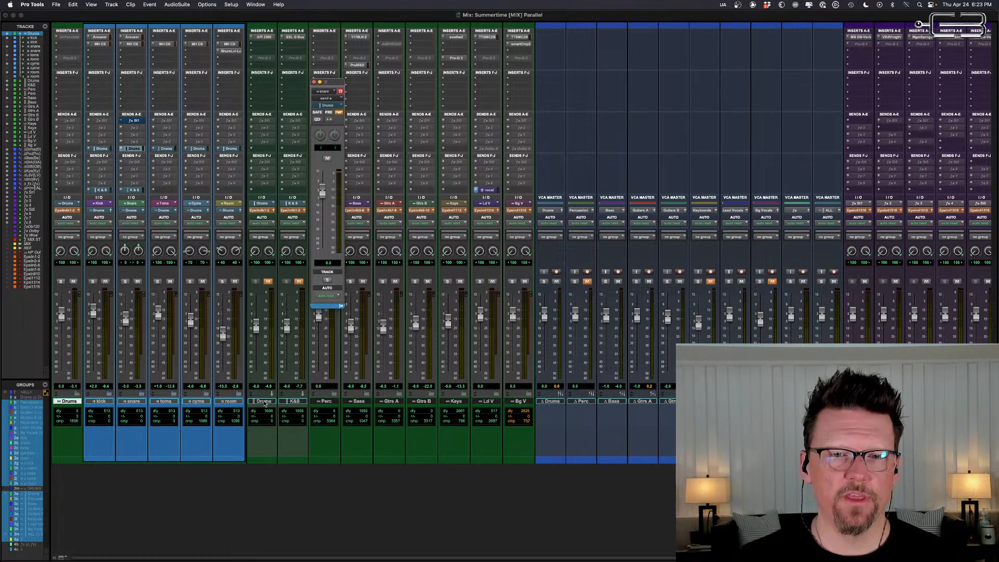
left_click(265, 401)
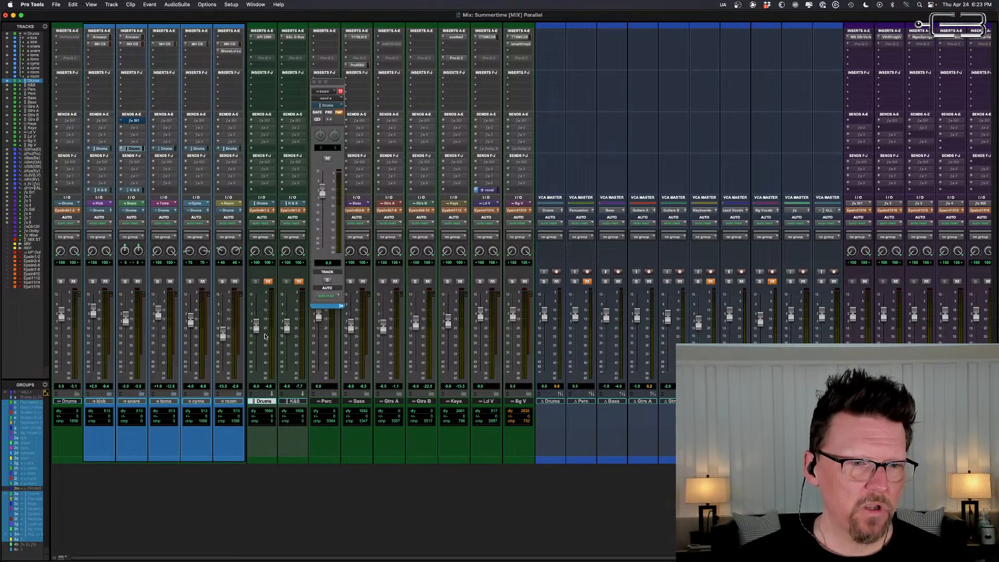
left_click_drag(331, 85, 215, 82)
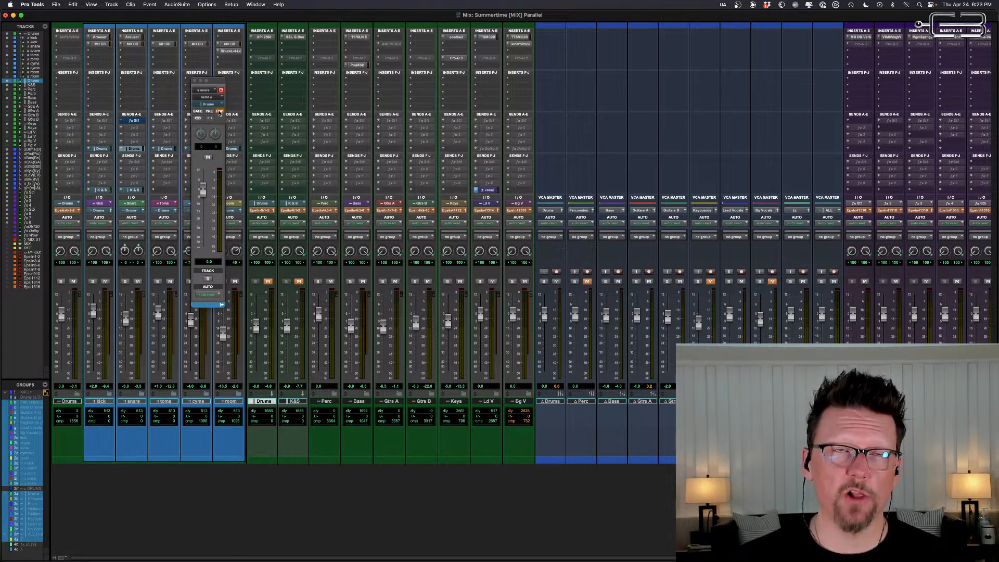
left_click(195, 82)
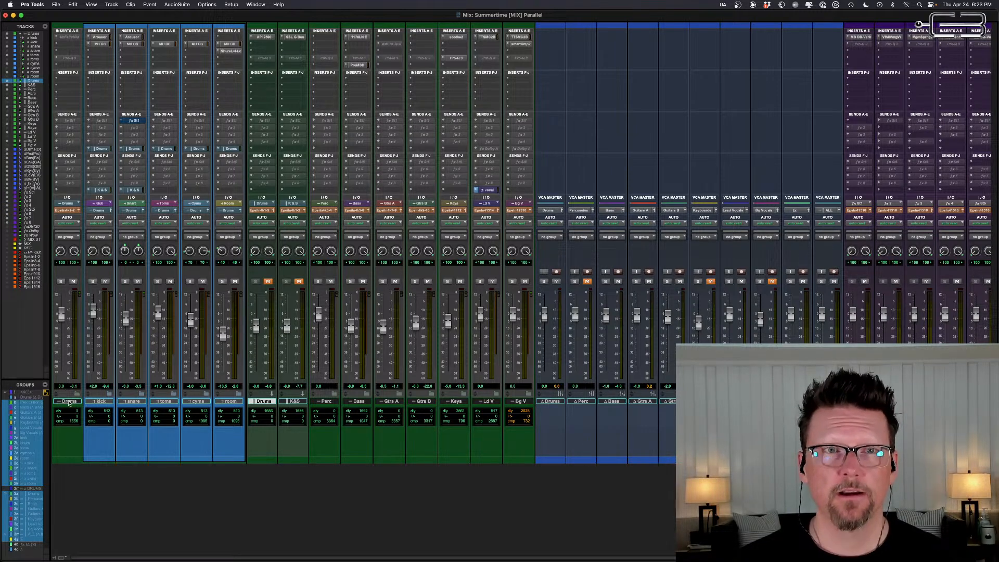
Step: Inspect the room track's send to the parallel Drums track, then mute and unmute that send
left_click(298, 402)
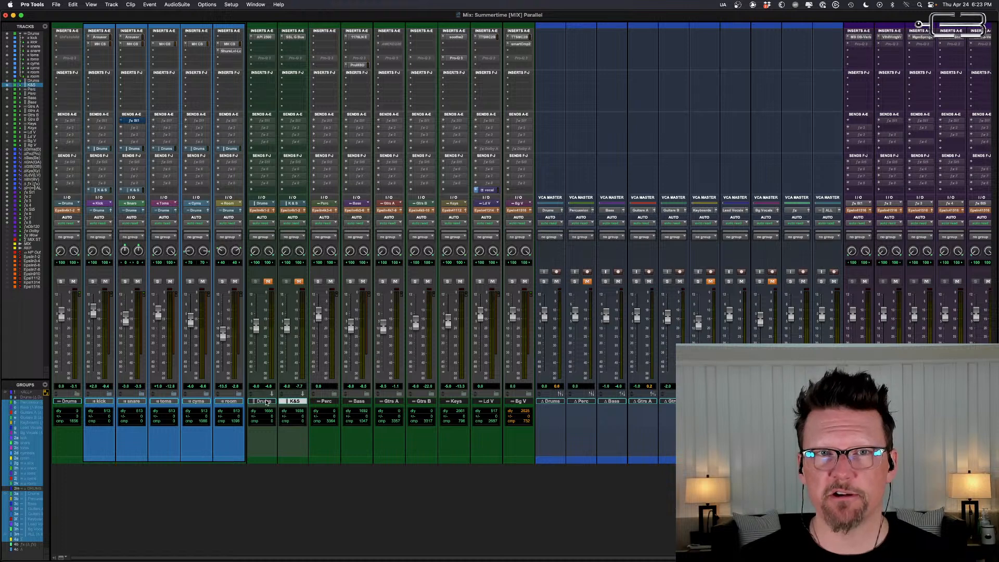
left_click(267, 402)
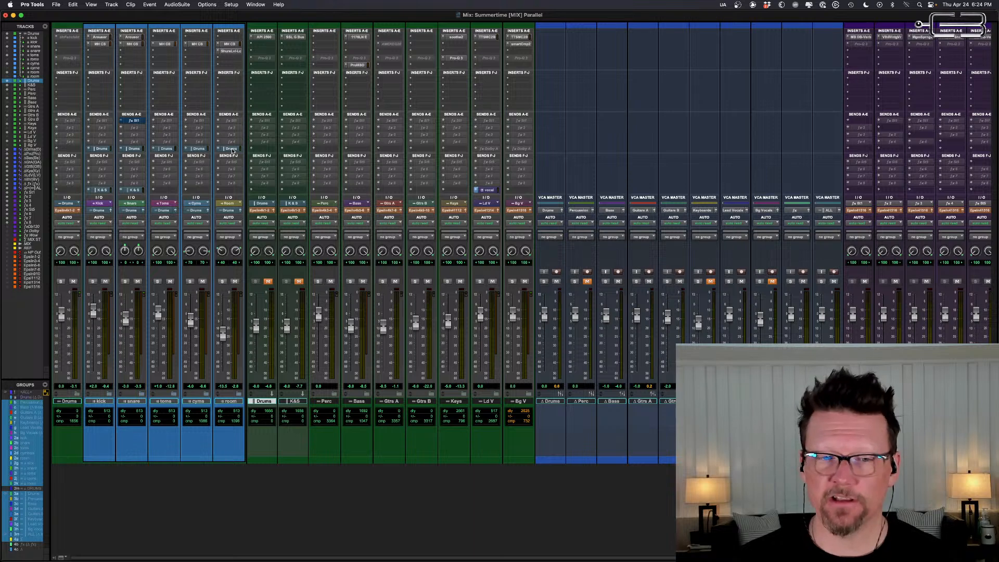
left_click(231, 149)
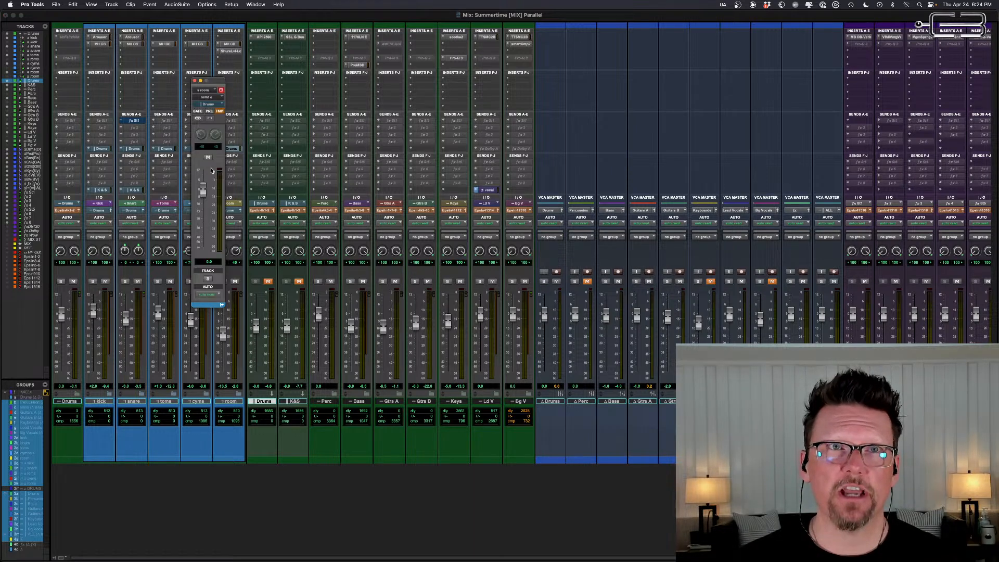
left_click_drag(214, 80, 311, 85)
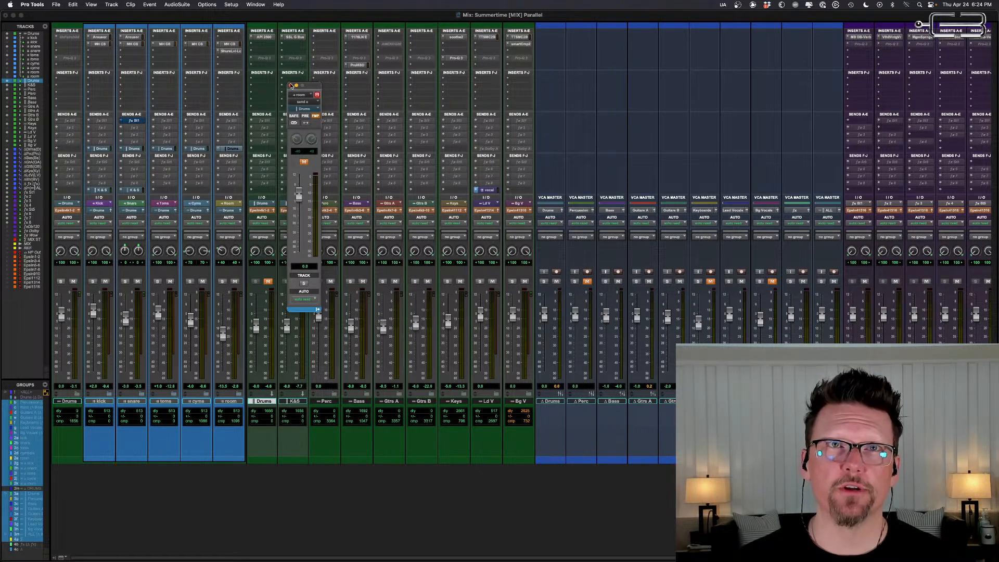
left_click(291, 86)
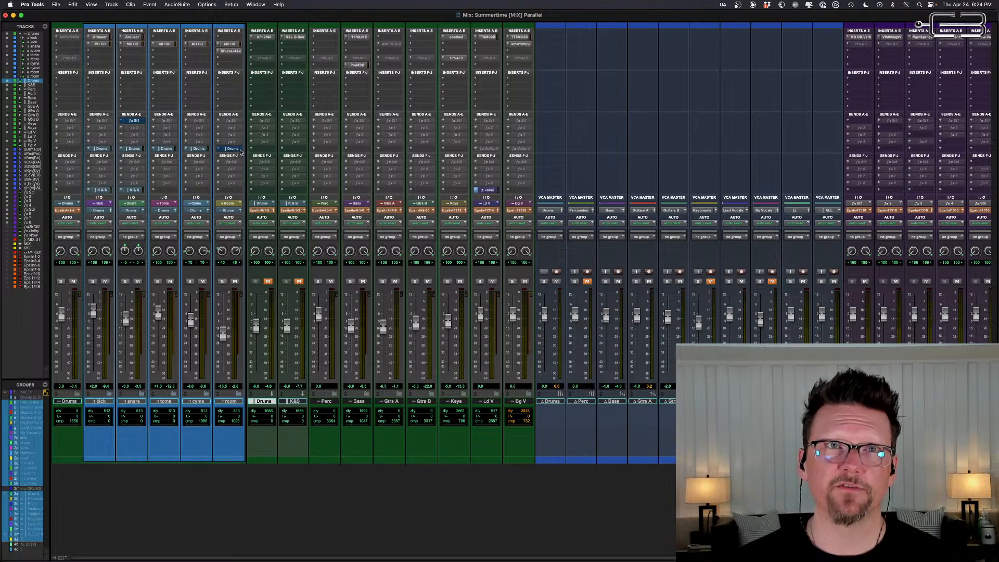
left_click(234, 150, "ctrl+super")
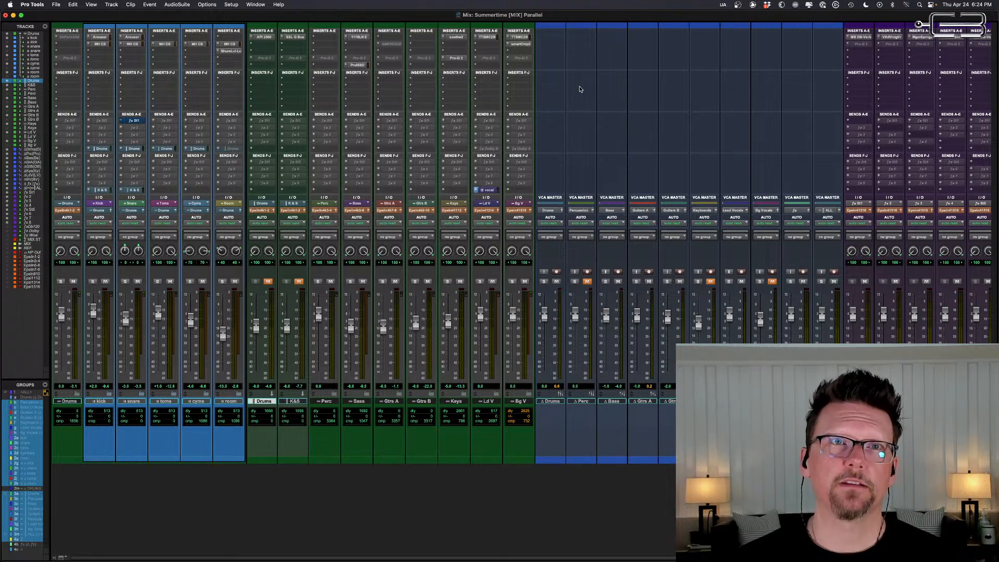
left_click(228, 150, "ctrl+super")
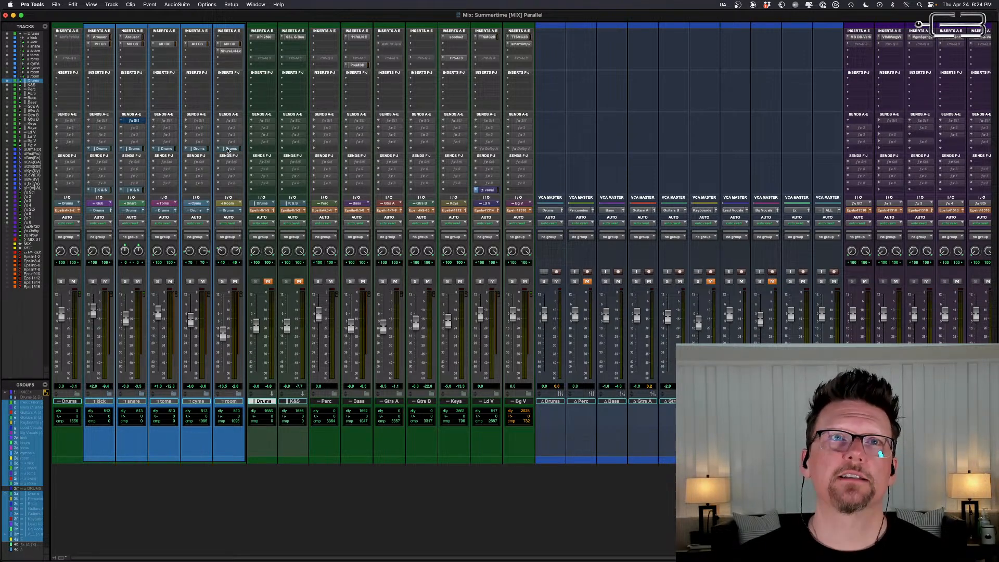
Step: Try lowering the cyms track's Drums send to about -6 dB, reset it to 0.0 dB, and close the send window
left_click(199, 150)
left_click_drag(301, 191, 298, 197)
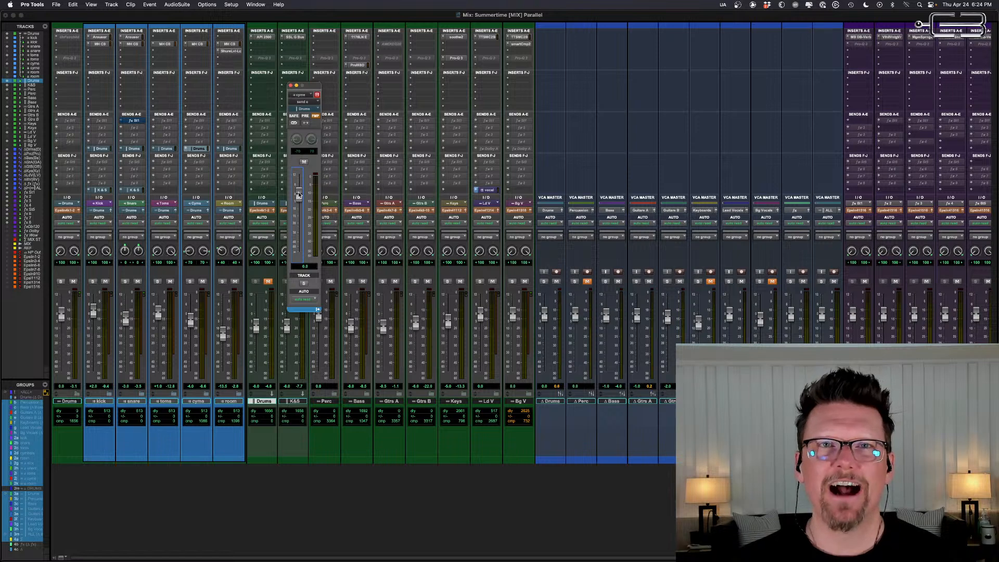
left_click_drag(299, 195, 299, 205)
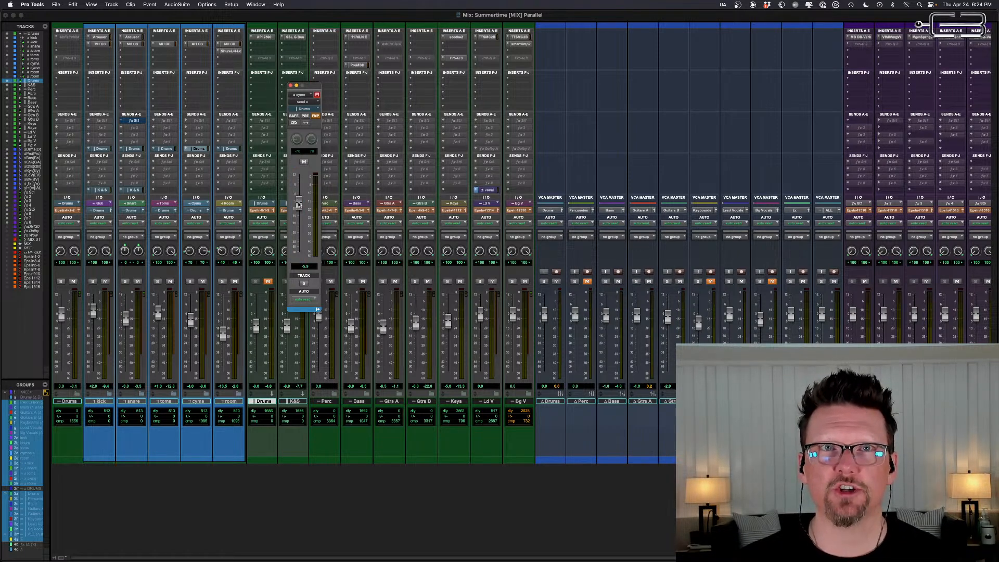
left_click_drag(298, 204, 299, 206)
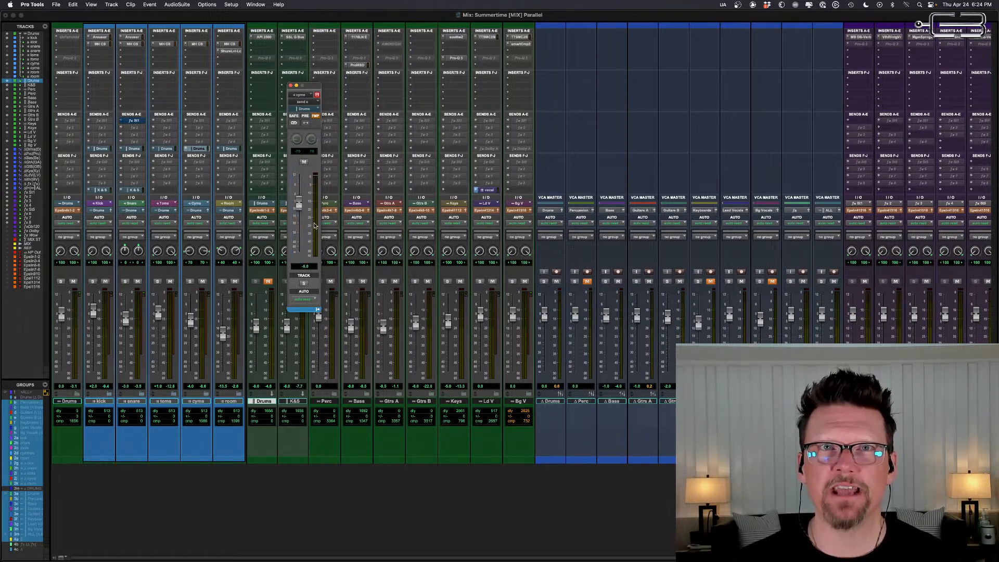
left_click(299, 204, "alt")
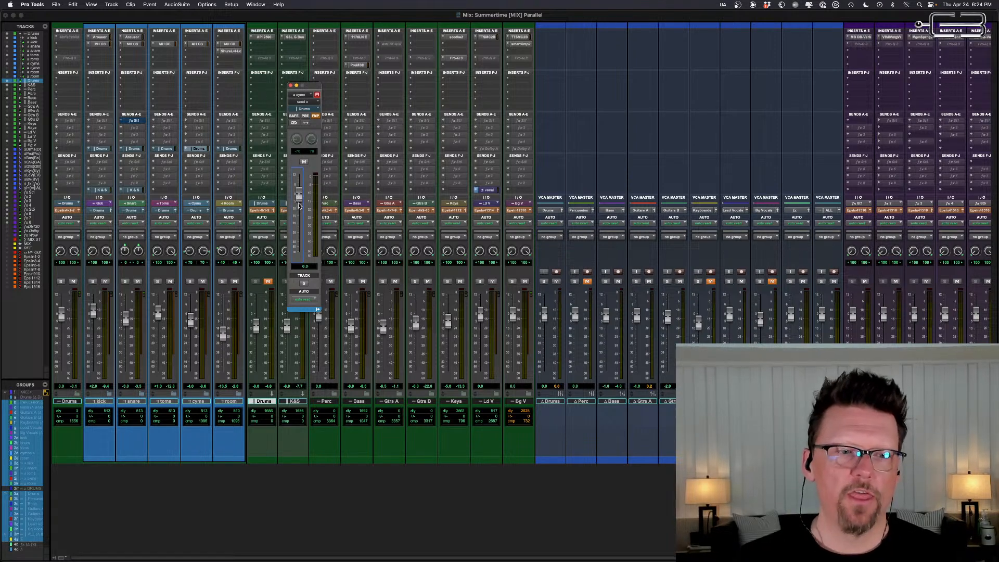
left_click(290, 86)
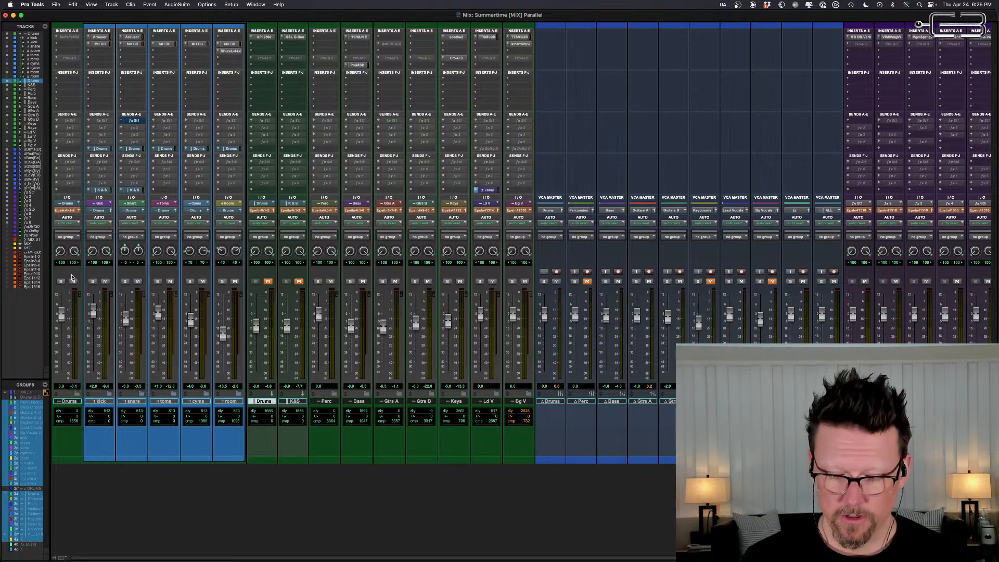
Step: Return to the Edit window
key("super+equal")
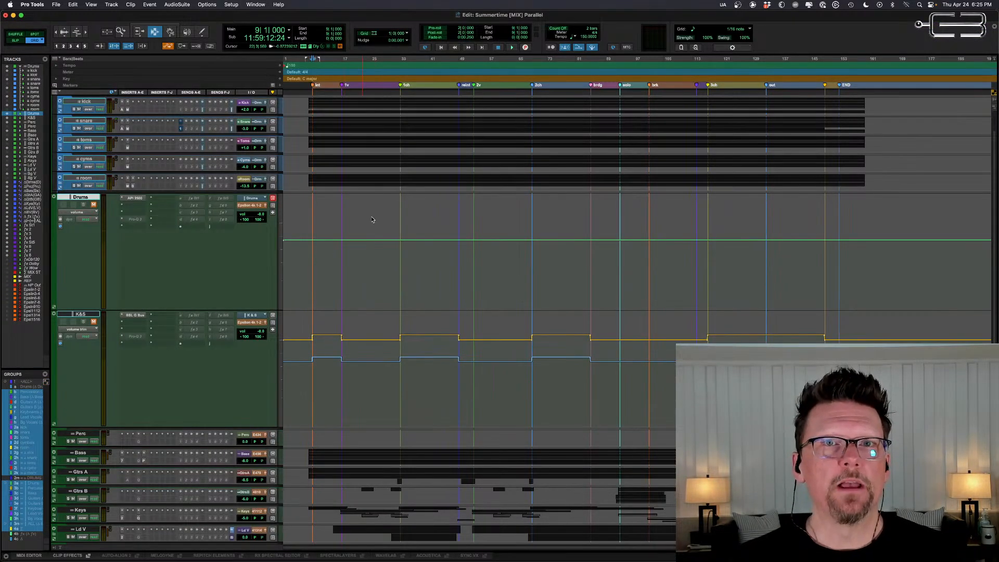
Step: Select bar 17 at the 1v marker on the parallel Drums track
left_click(422, 245)
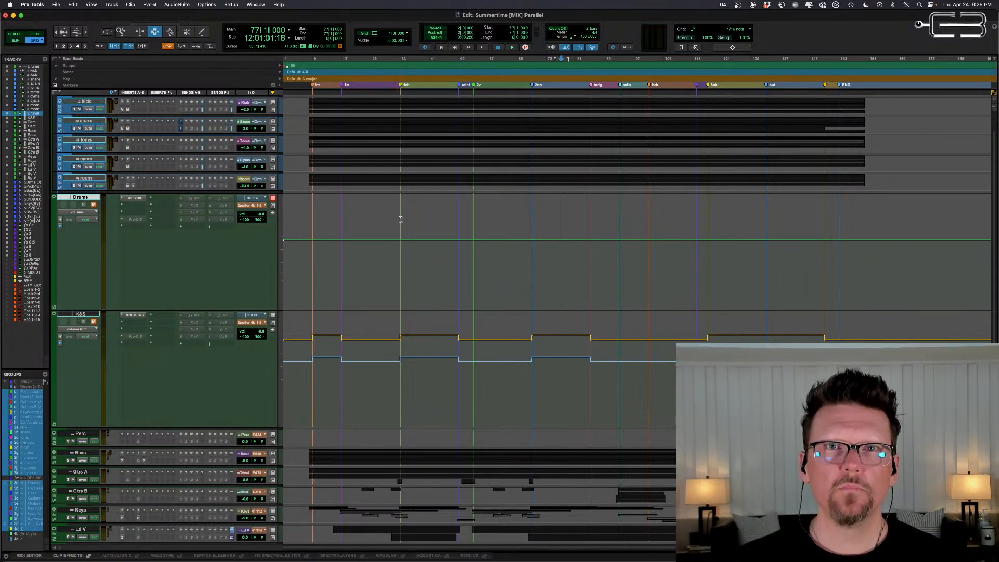
left_click(345, 232)
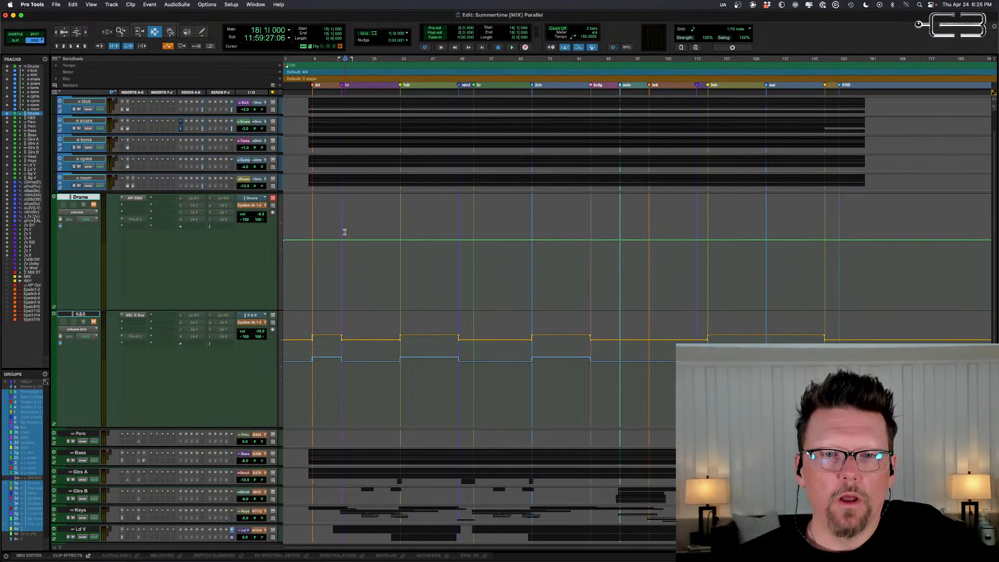
left_click_drag(344, 232, 341, 232)
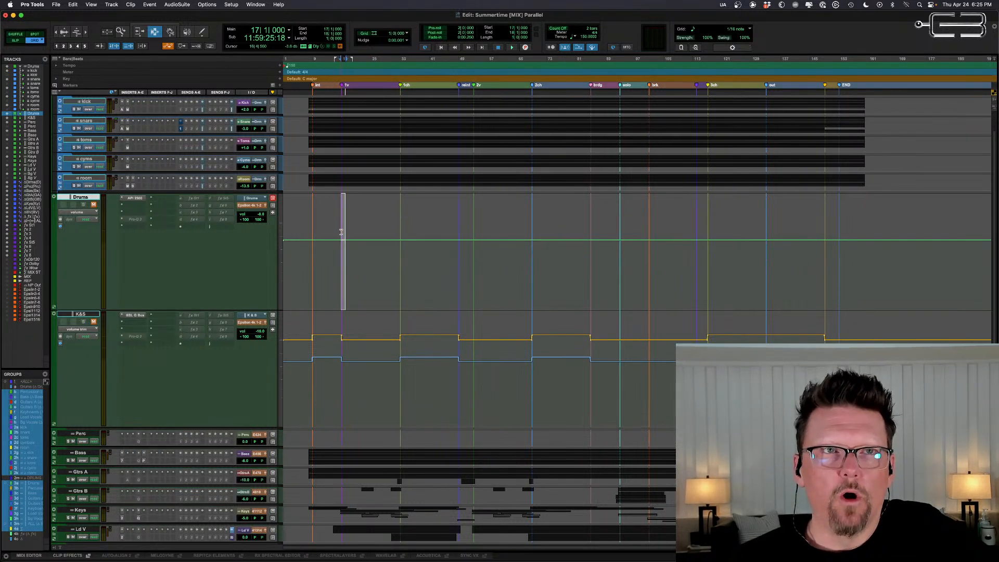
Step: Inspect the API 2500 bus compressor on the parallel Drums track, close its window, and place the edit cursor at bar 17
left_click(134, 199)
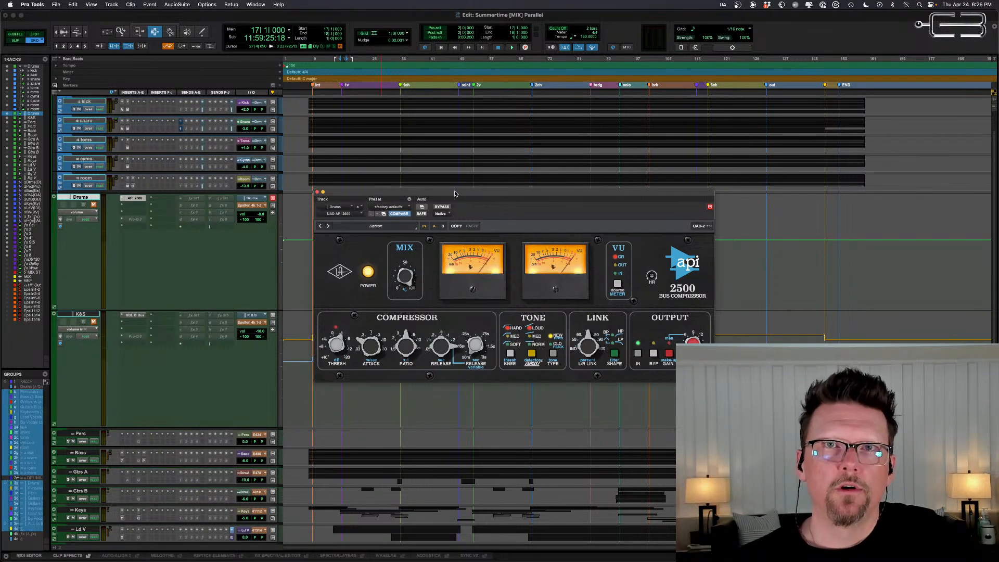
left_click_drag(454, 194, 212, 107)
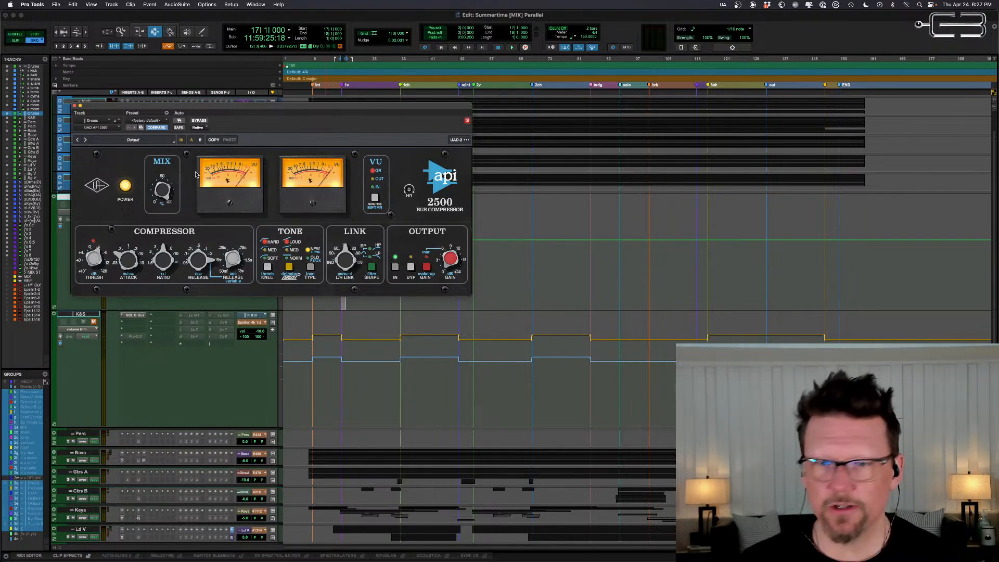
left_click(74, 106)
left_click(361, 243)
left_click(339, 233)
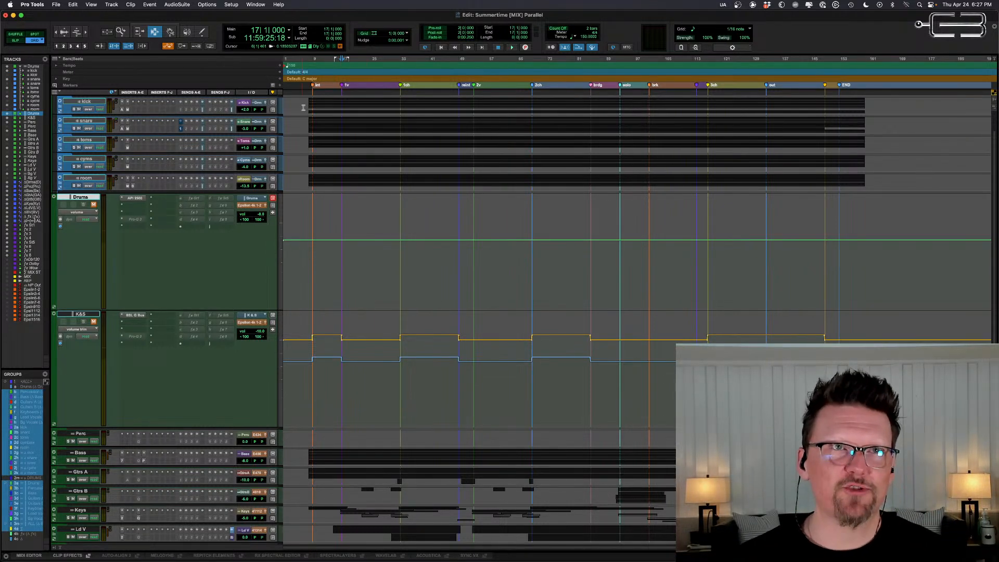
Step: Check the Mix window briefly, return to the Edit window, and select the parallel K&S track
scroll(309, 205, "up", 2)
key("super+equal")
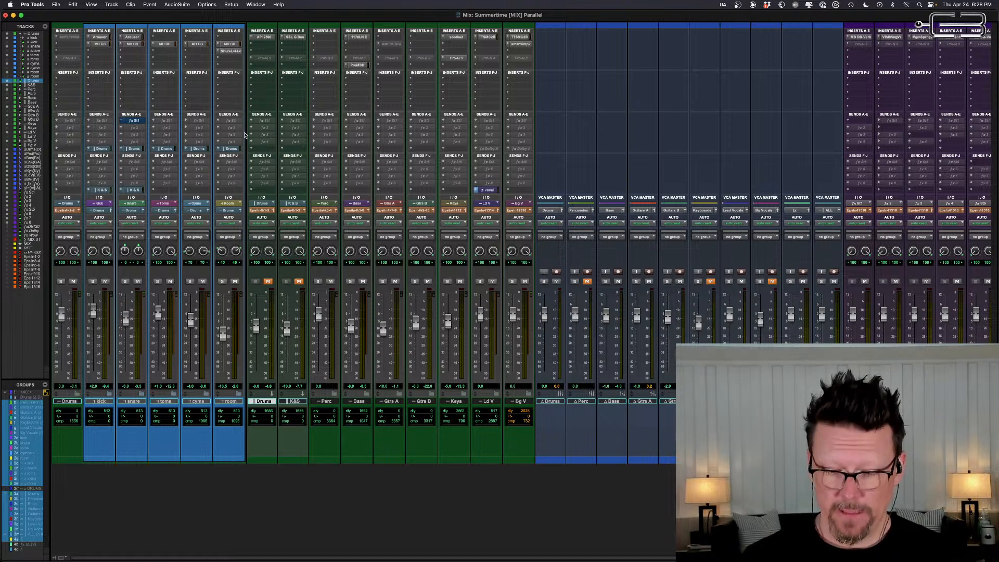
key("super+equal")
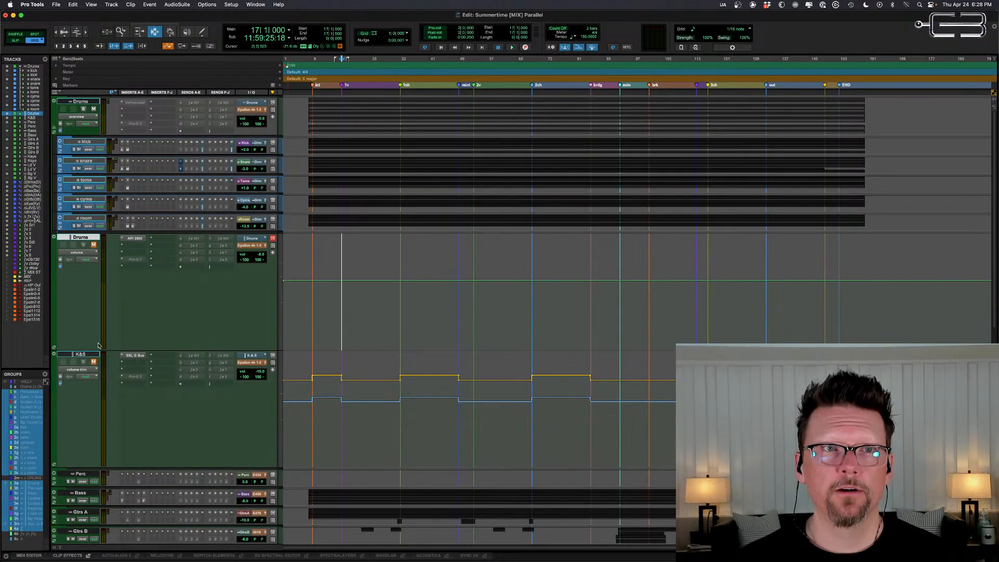
left_click(80, 354)
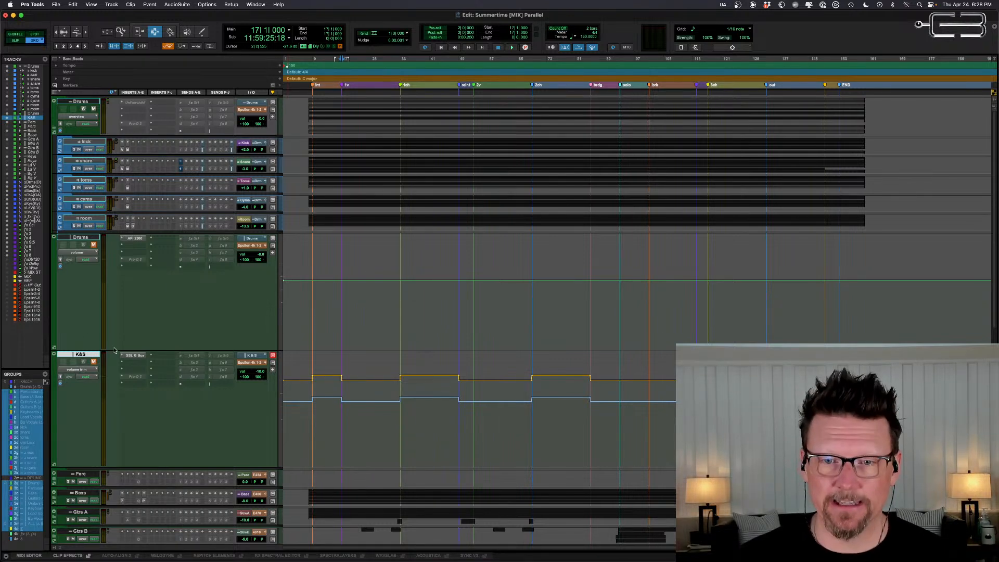
Step: Show the Mix window and inspect the kick's send to the parallel K&S track, closing the send window when done
key("super+equal")
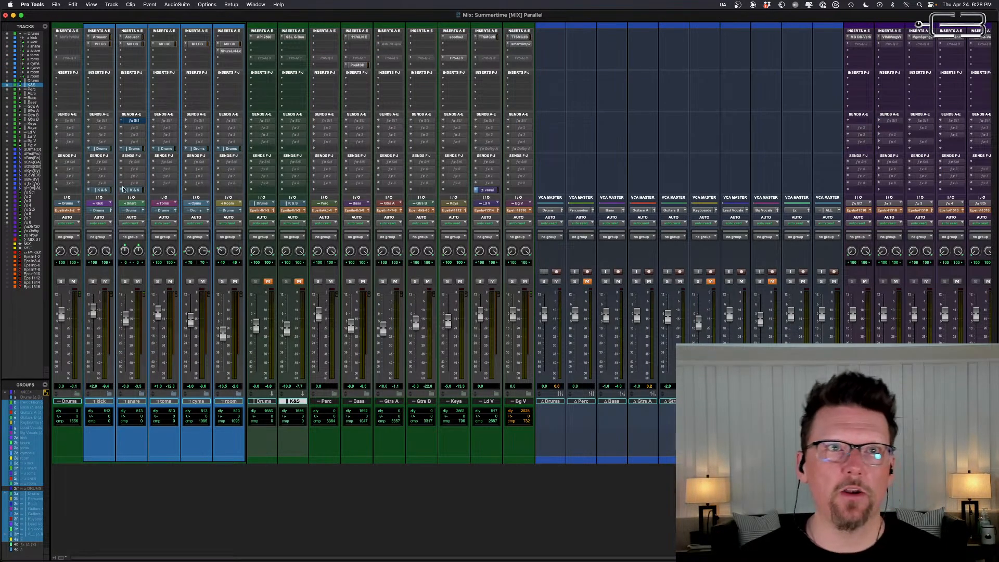
left_click(100, 192)
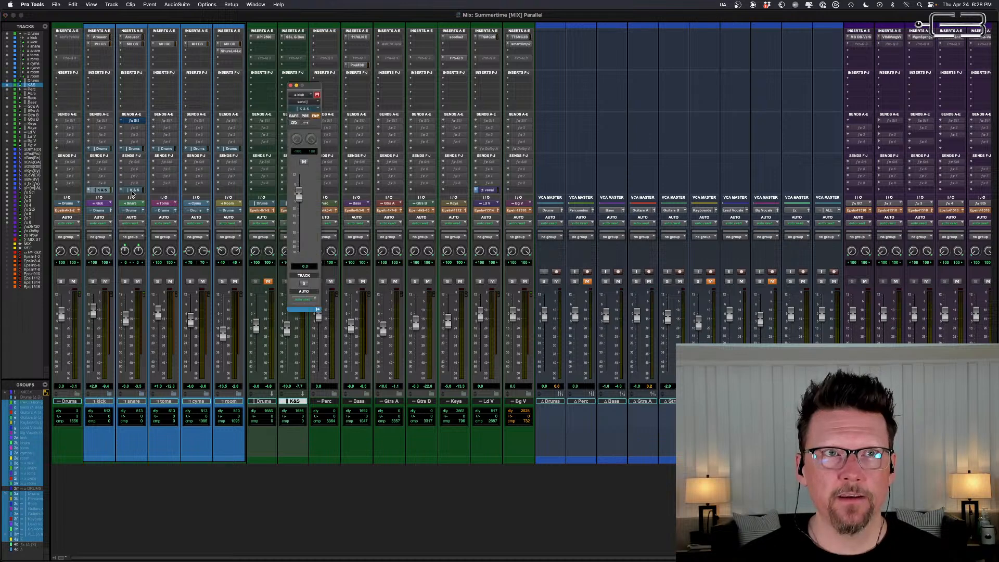
left_click(100, 190)
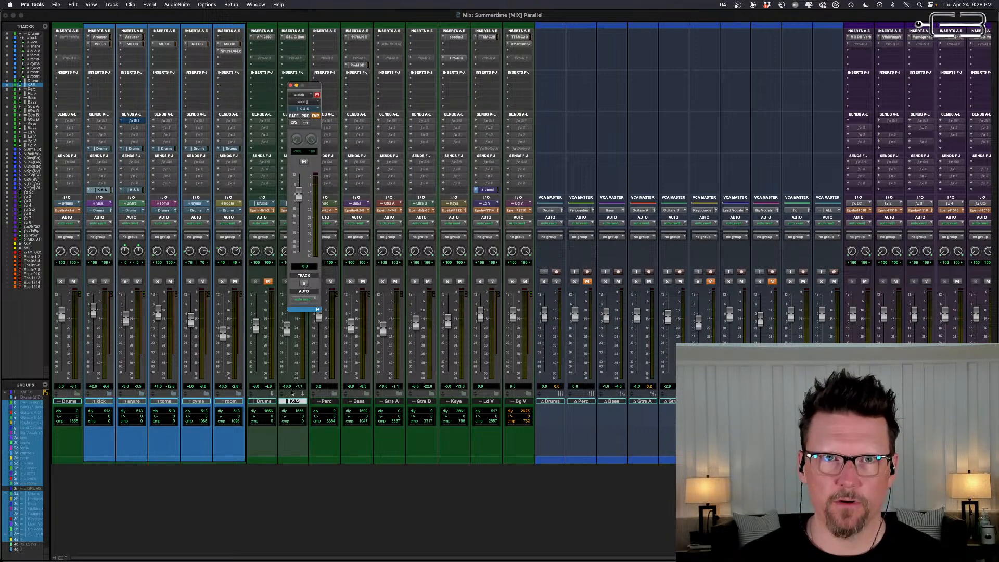
left_click(290, 86)
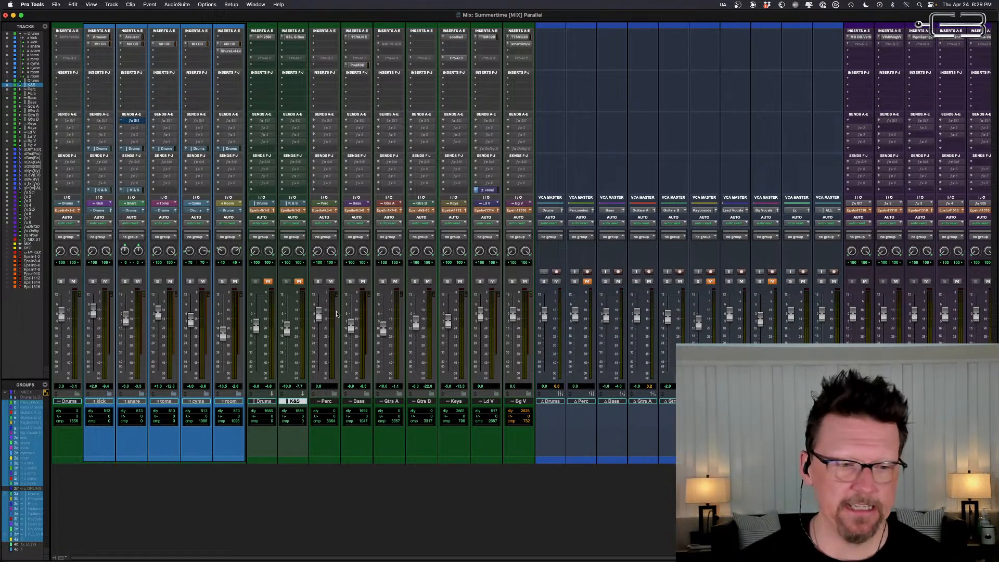
Step: Solo the Drums VCA and collapse the Drums folder in the mixer
key("shift+s")
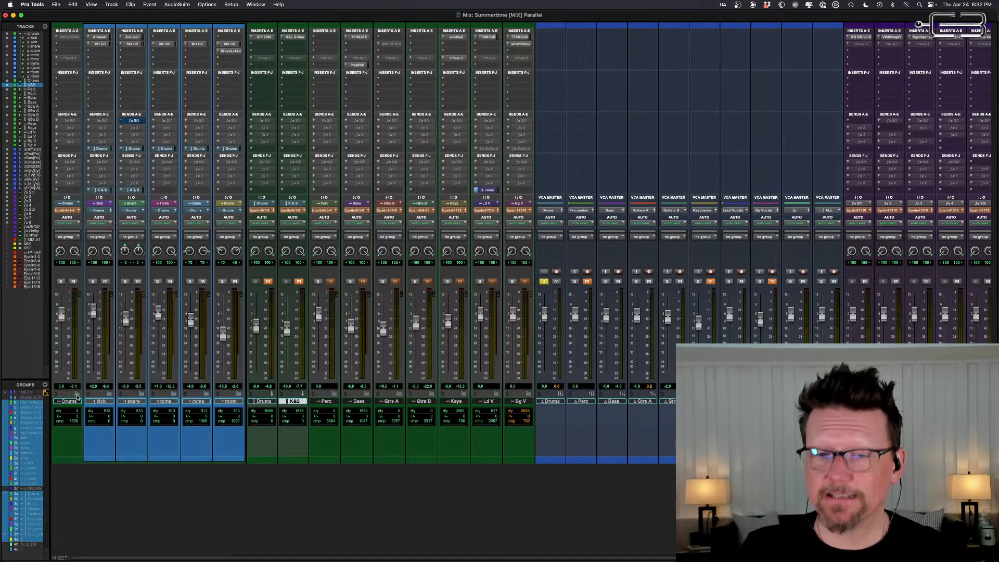
left_click(77, 397)
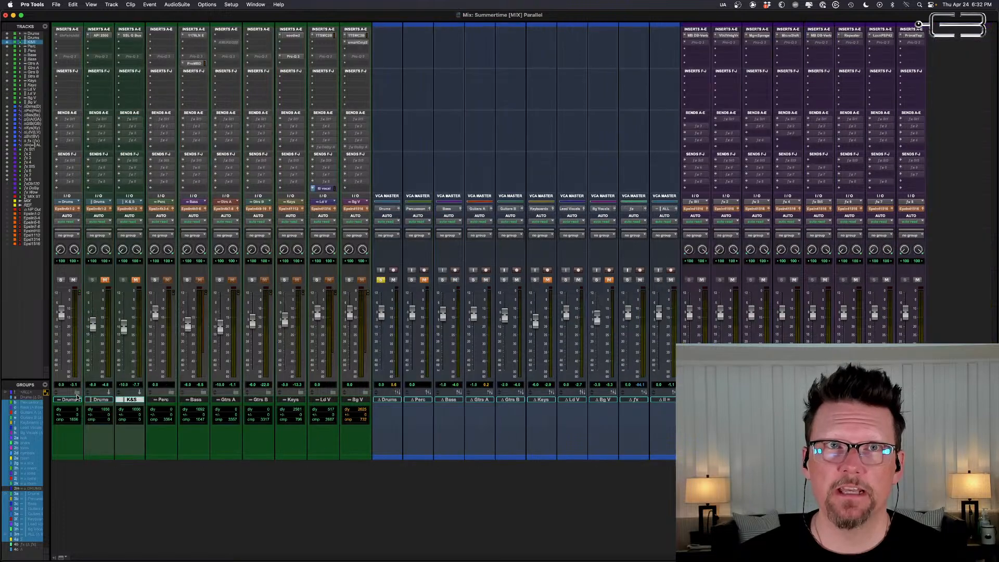
Step: Select the Bg V folder track and show the hidden parallel tracks of the other instrument groups
left_click(357, 400)
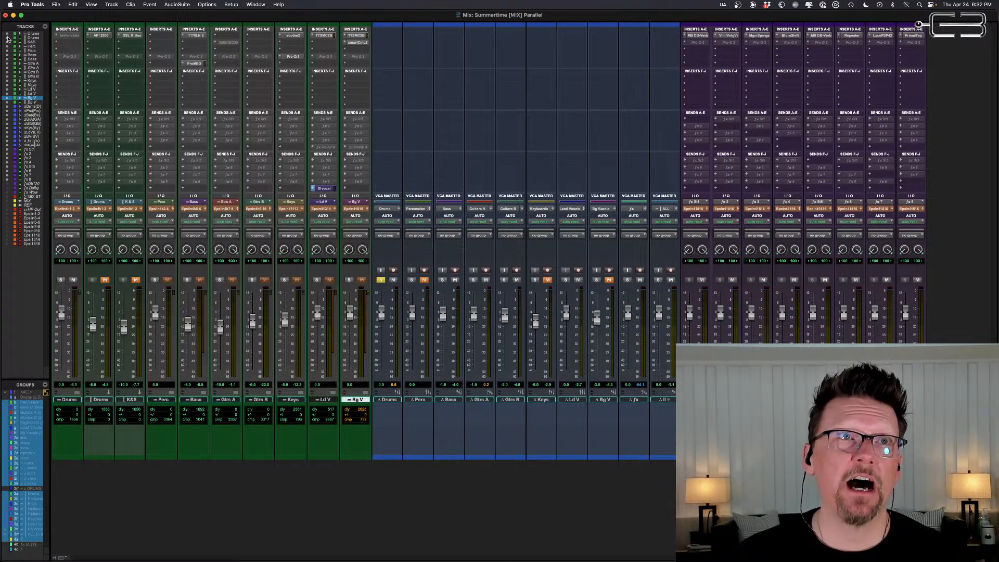
left_click(9, 36, "alt")
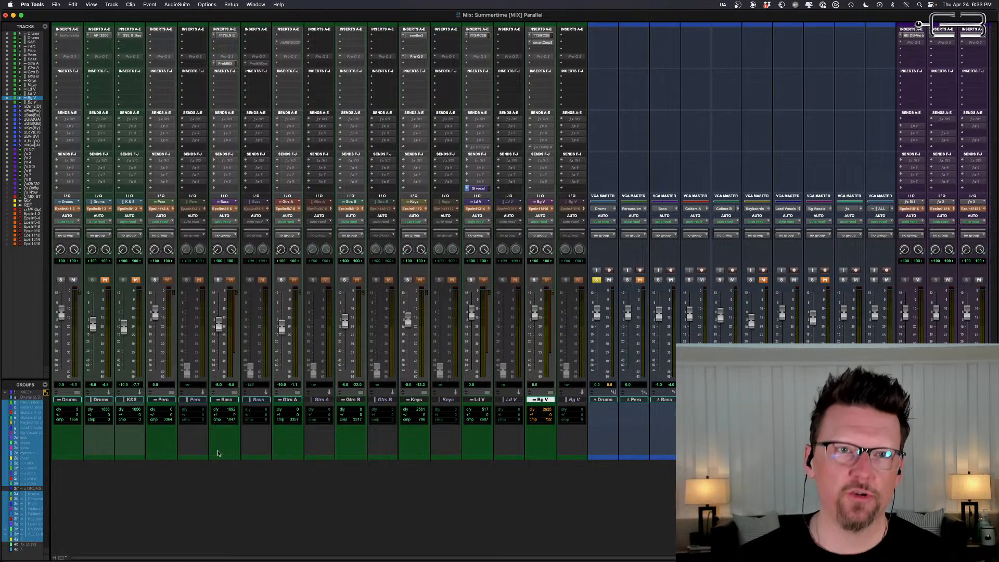
Step: Expand the Bass folder and then all folders to look over the member and parallel tracks, and collapse them all again
left_click(233, 393)
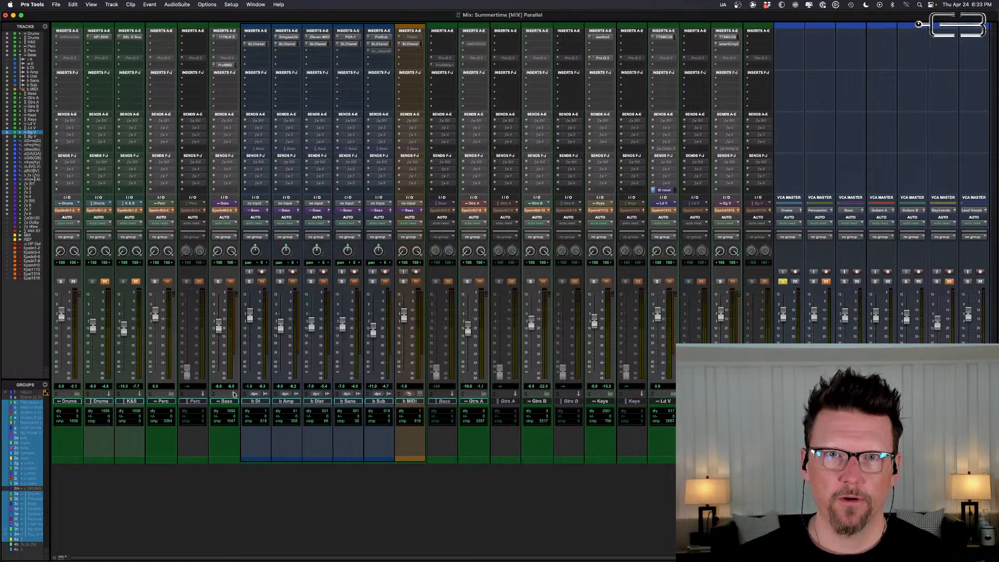
left_click(233, 394)
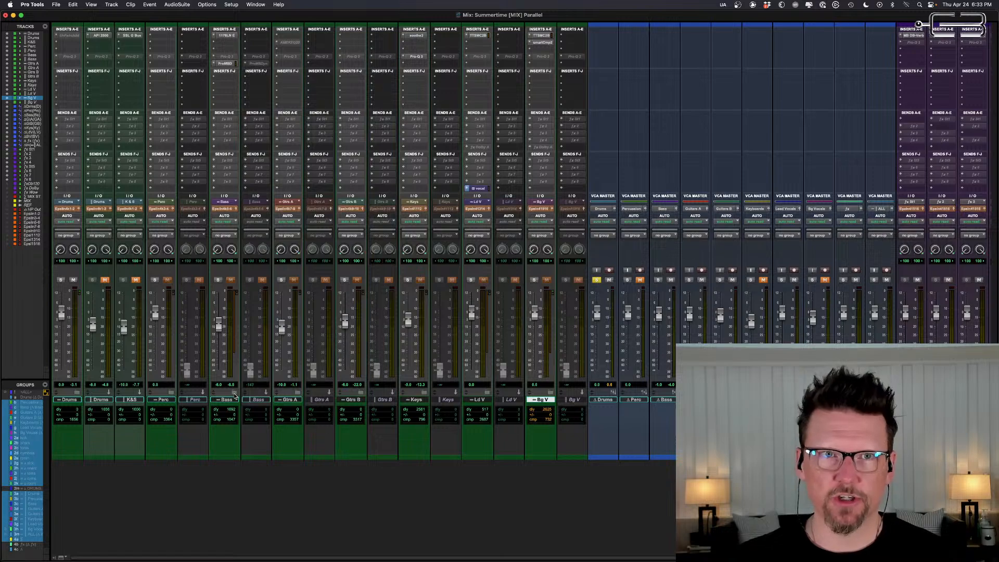
left_click(234, 394, "alt")
scroll(556, 369, "right", 9)
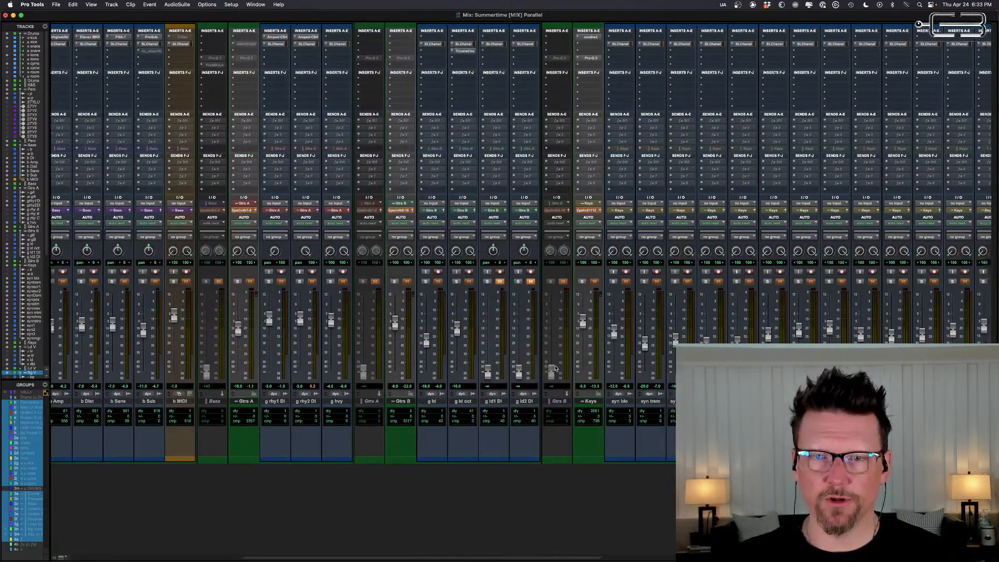
scroll(555, 369, "right", 10)
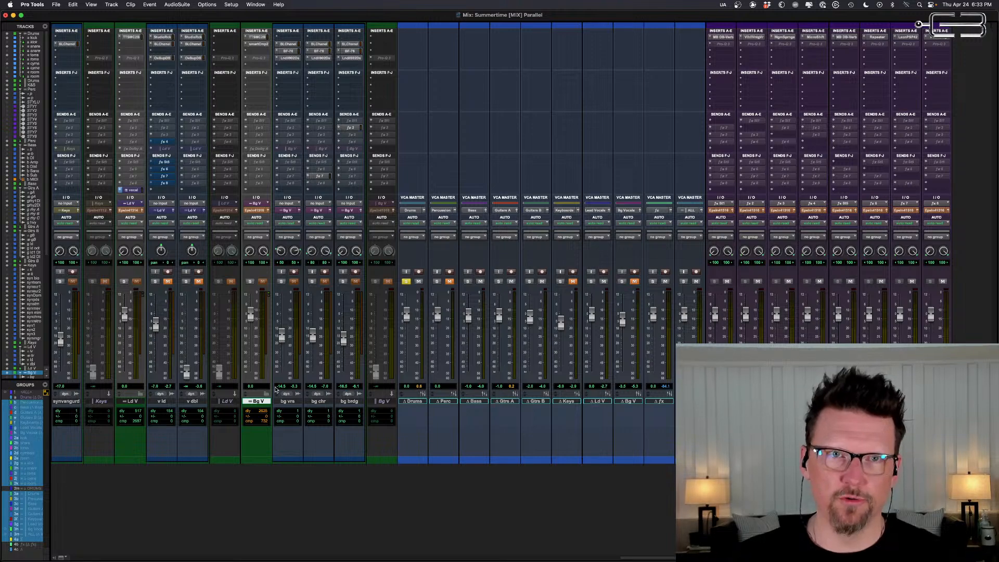
scroll(276, 389, "left", 15)
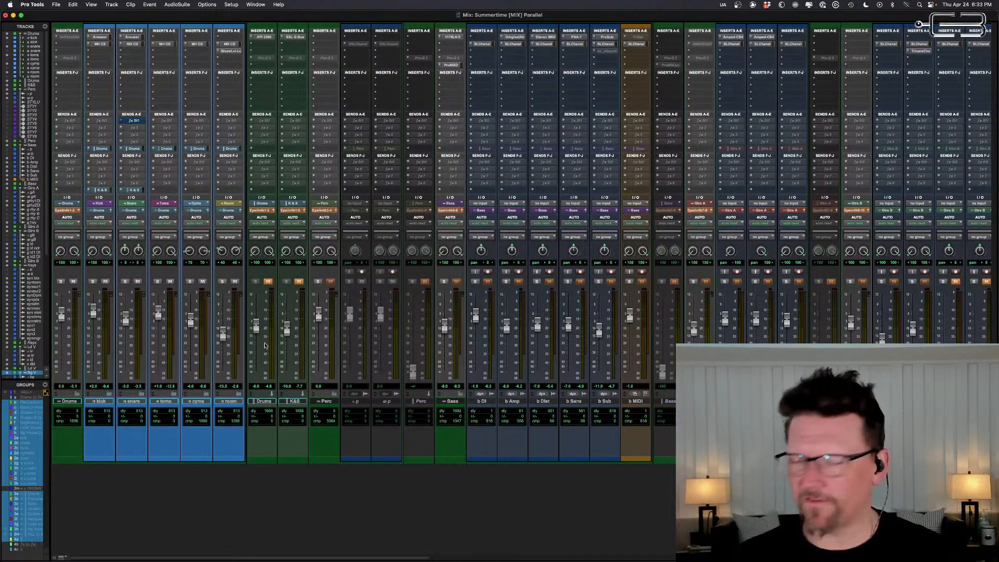
scroll(293, 366, "right", 3)
scroll(293, 367, "left", 3)
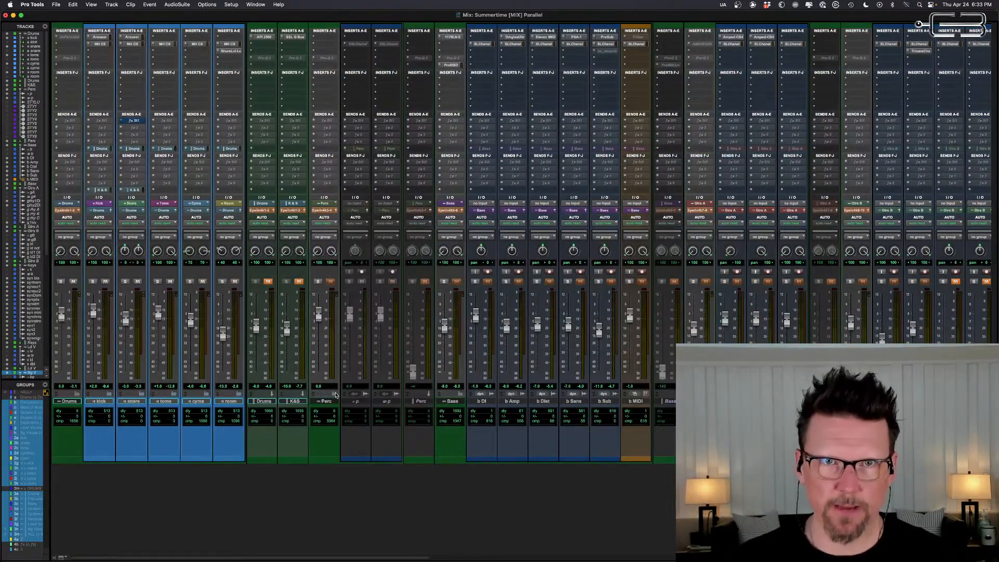
left_click(334, 395, "alt")
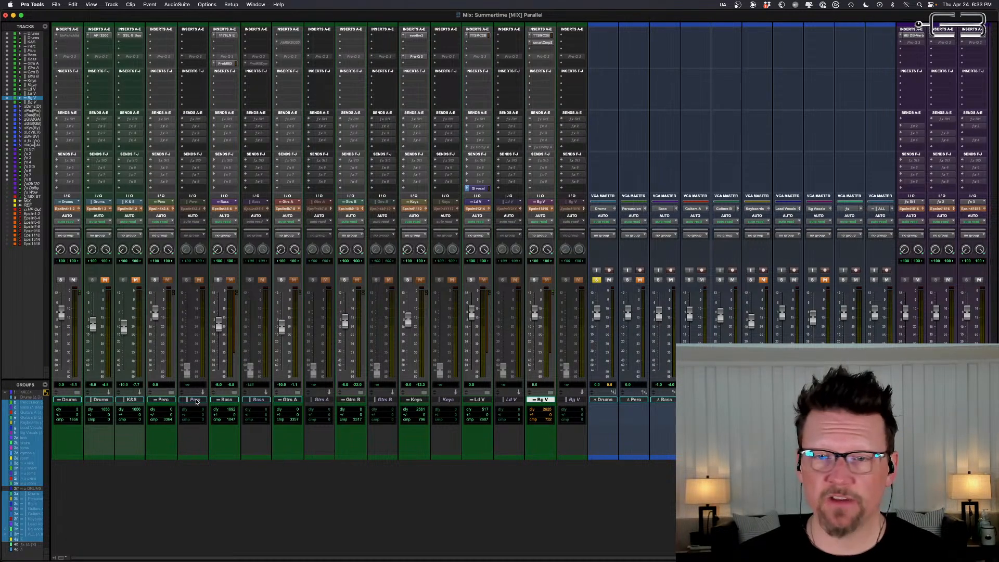
Step: Go through the inactive parallel tracks Perc, Bass, Gtrs A, Gtrs B and Keys, selecting each in turn
left_click(194, 401)
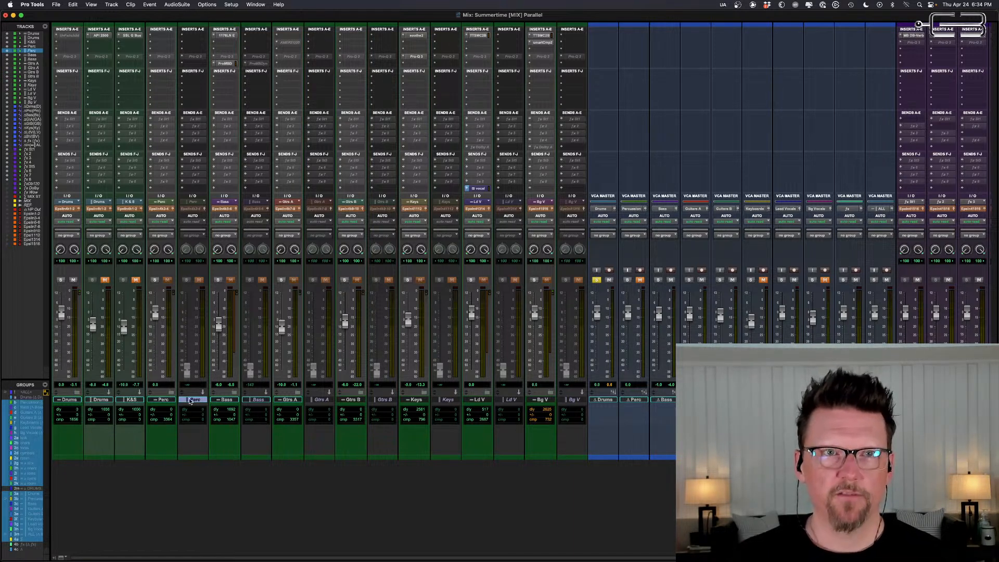
left_click(262, 400)
left_click(320, 399)
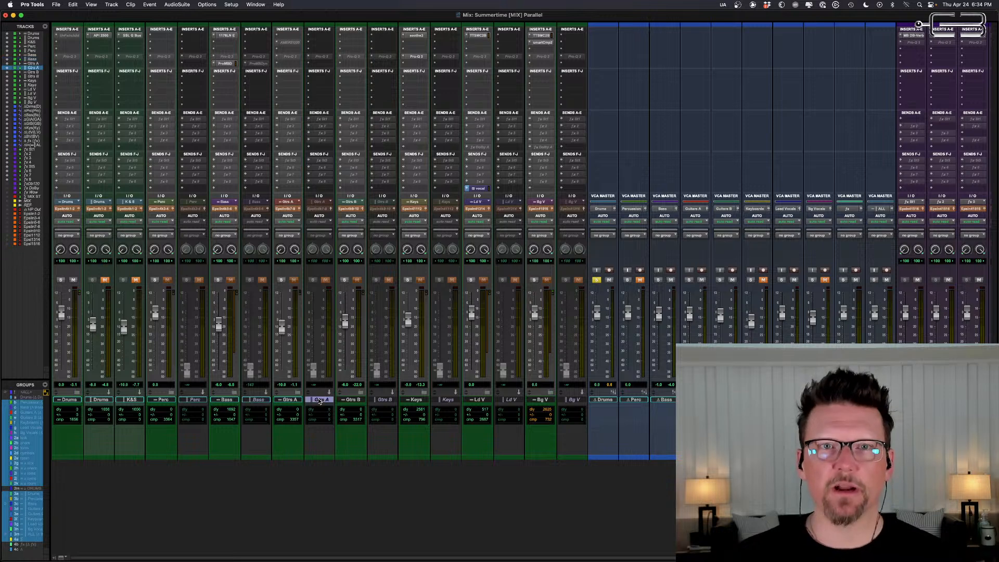
left_click(387, 400)
left_click(447, 399)
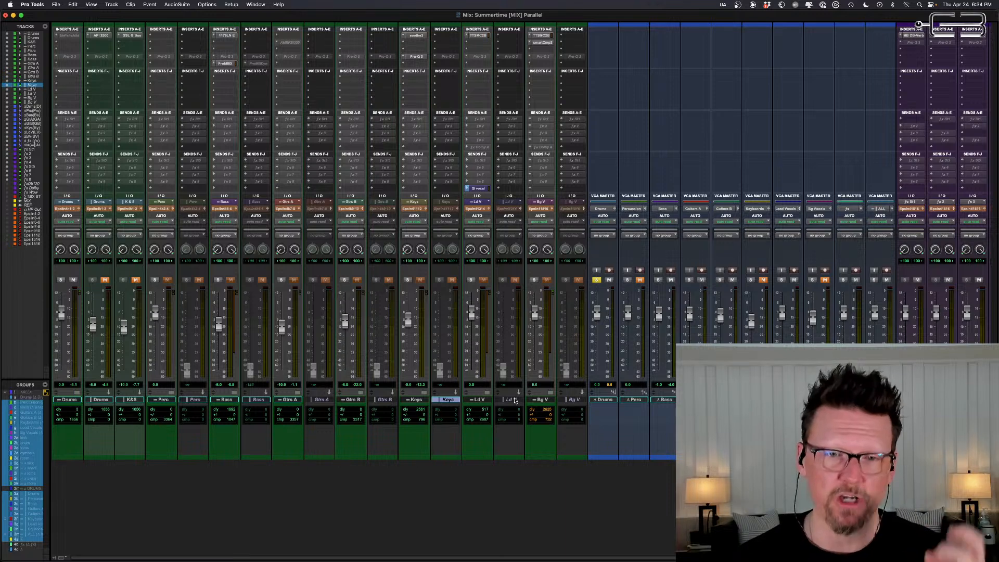
Step: Make the parallel Ld V track active and check its Pro-Q 3 insert, closing the plug-in window when done
left_click(512, 400)
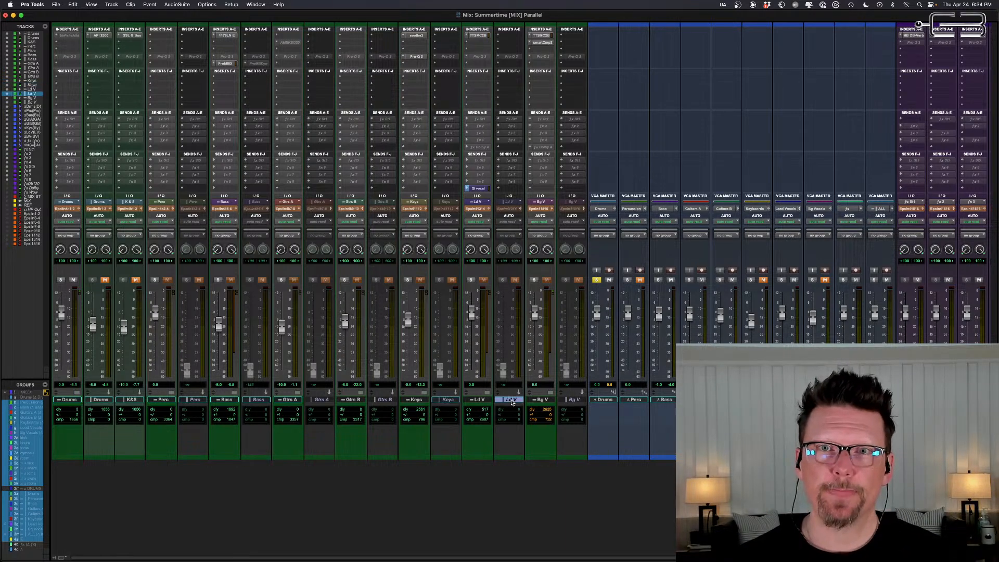
right_click(513, 401)
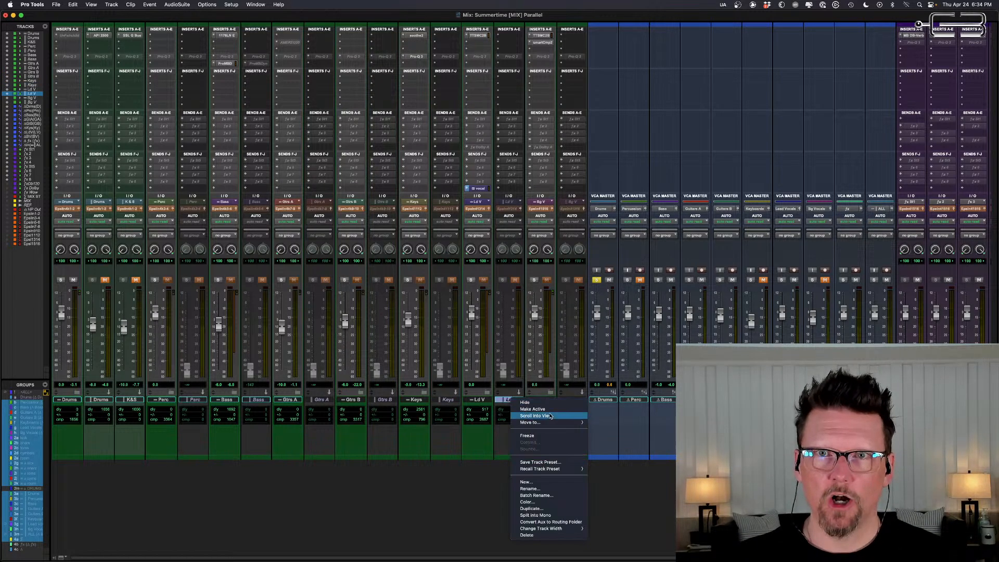
left_click(546, 410)
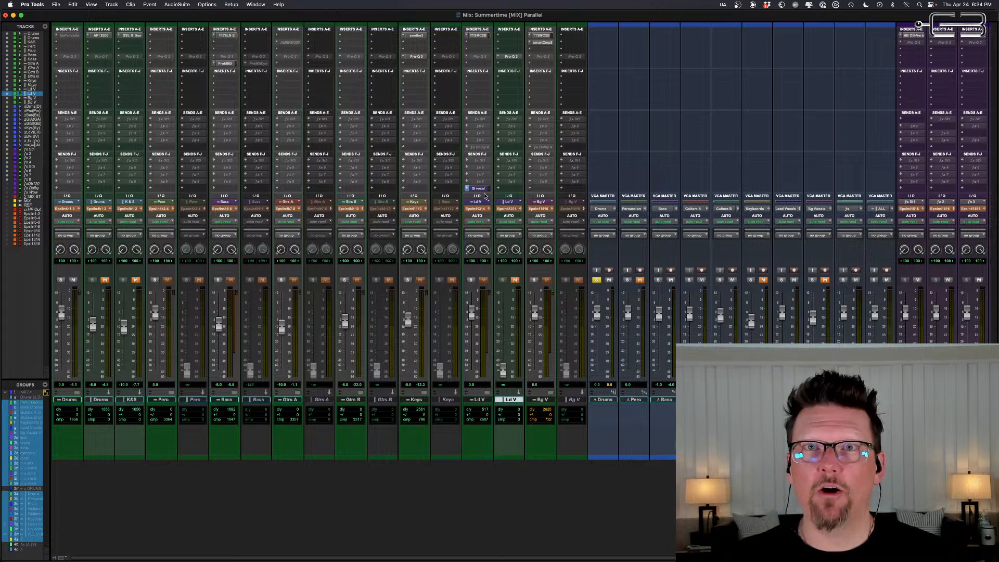
left_click(511, 56)
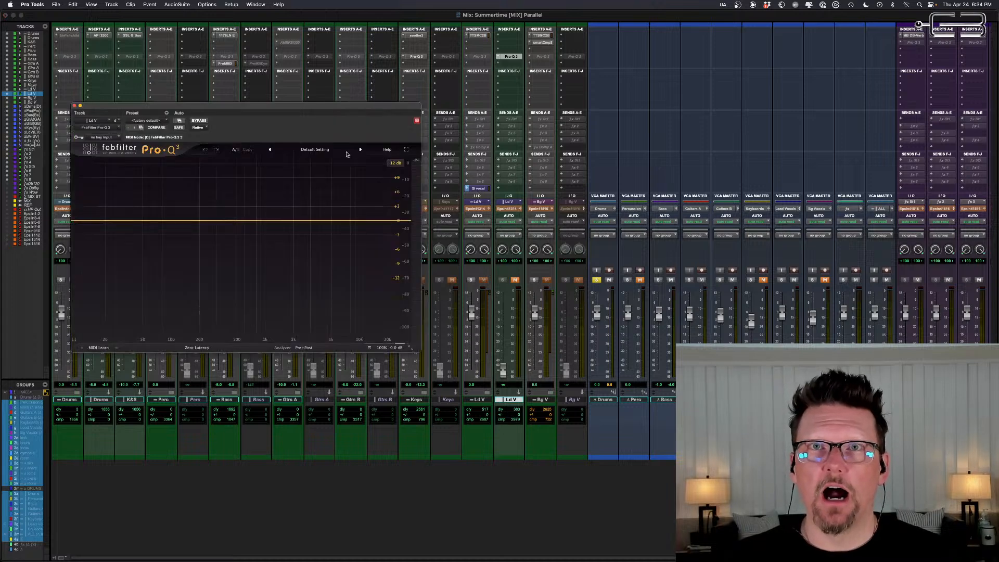
left_click(73, 106)
Step: Expand the Ld V folder and activate the v ld and v dbl tracks' sends to the parallel Ld V track, selecting that track
left_click(482, 399)
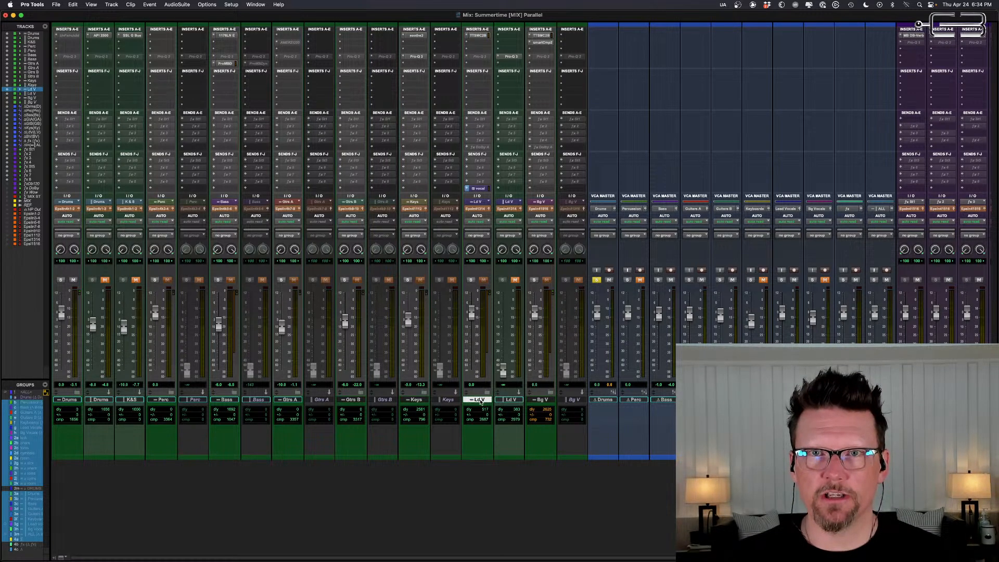
left_click(488, 394)
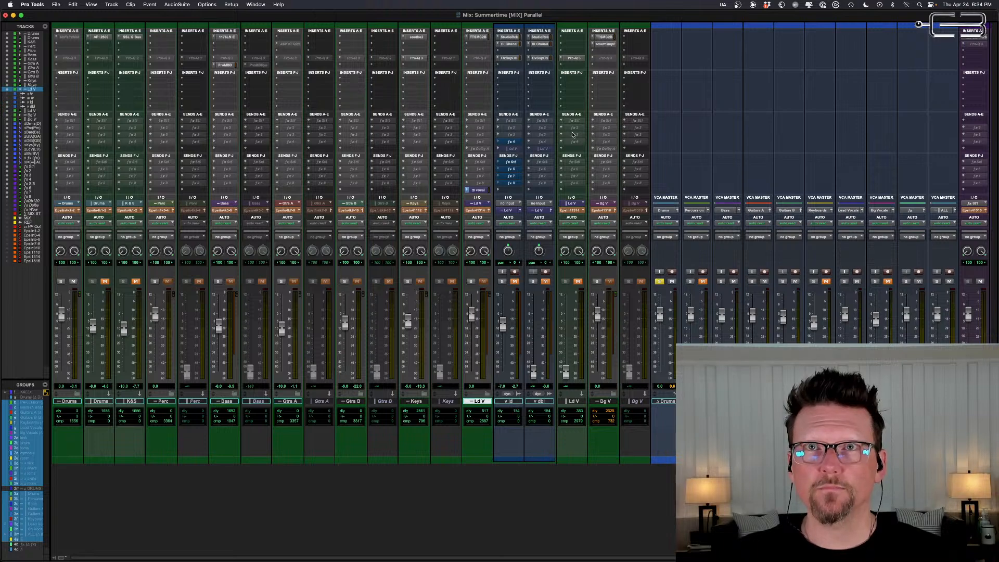
left_click(509, 149, "ctrl+super")
left_click(545, 149, "ctrl+super")
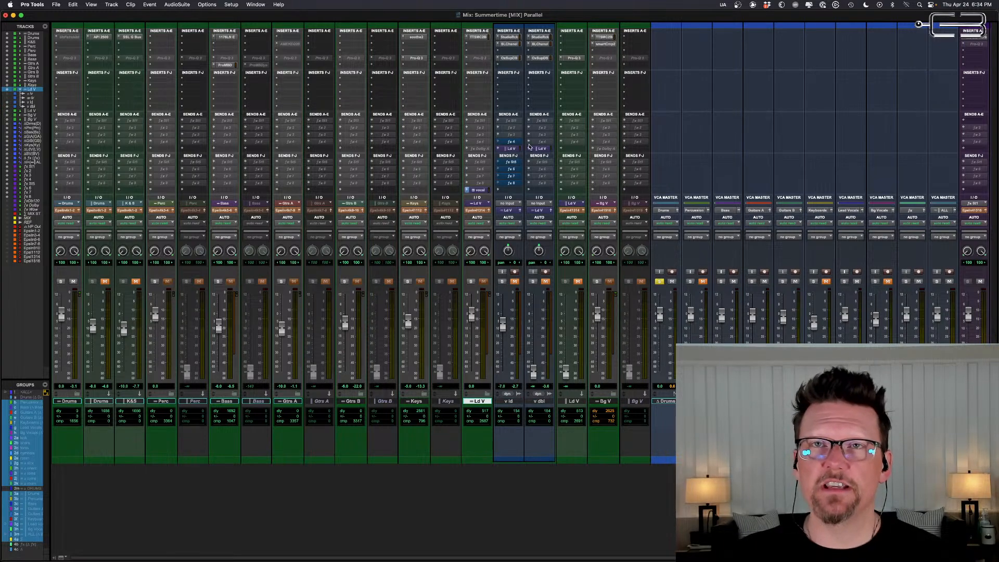
left_click(573, 401)
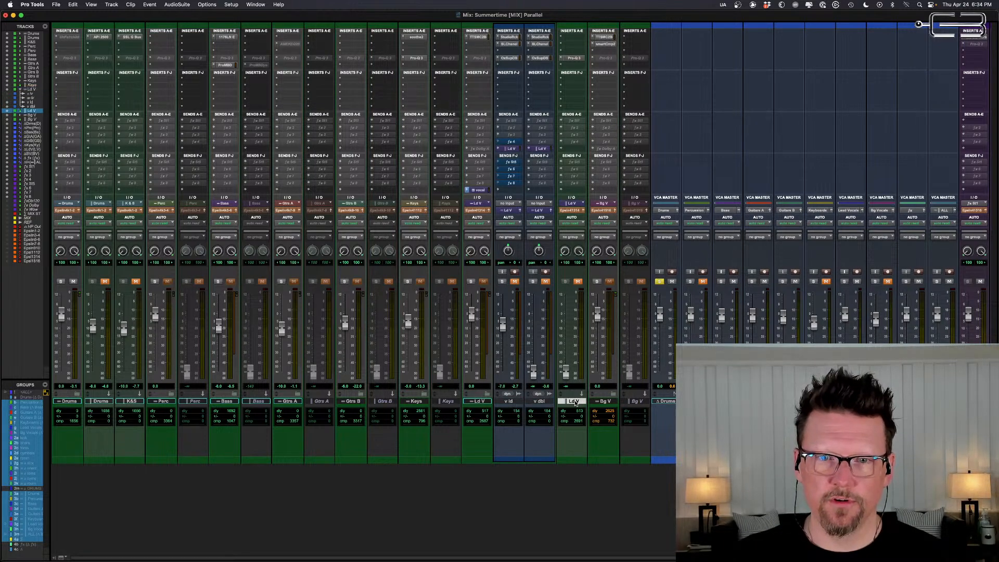
Step: Deactivate the sends from v dbl and v ld to the parallel Ld V track and collapse the Ld V folder
scroll(575, 403, "right", 8)
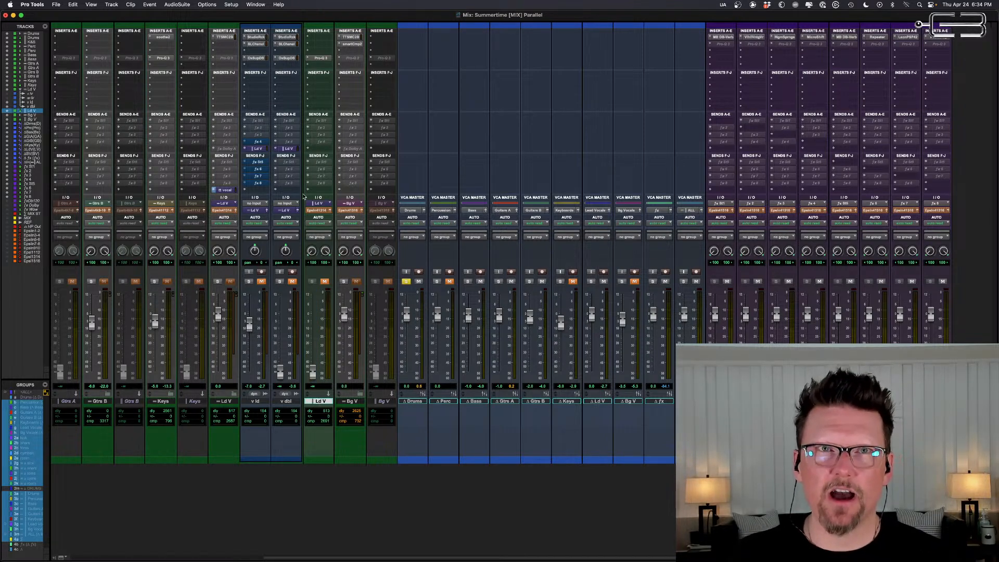
left_click(288, 149, "ctrl+super")
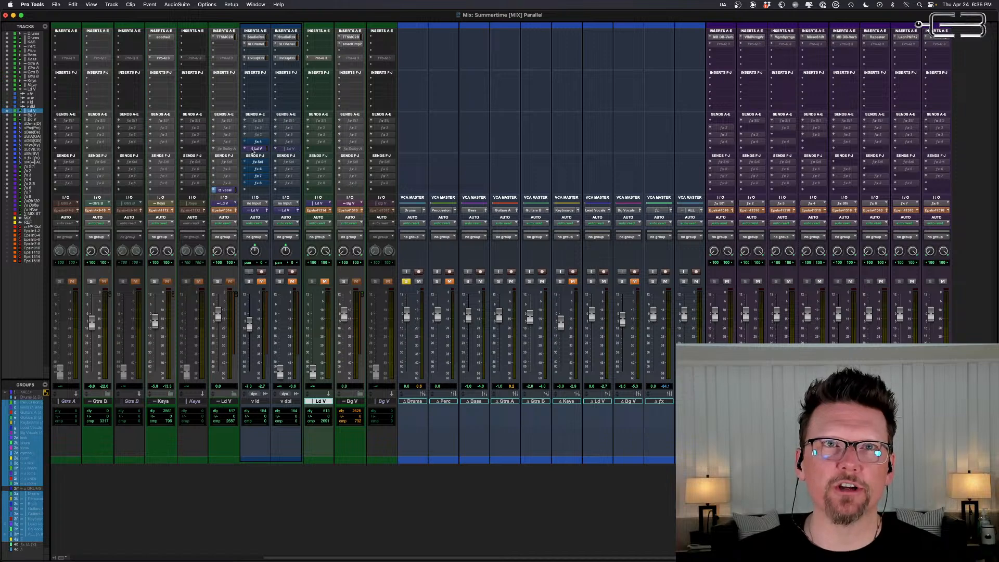
left_click(253, 150, "ctrl+super")
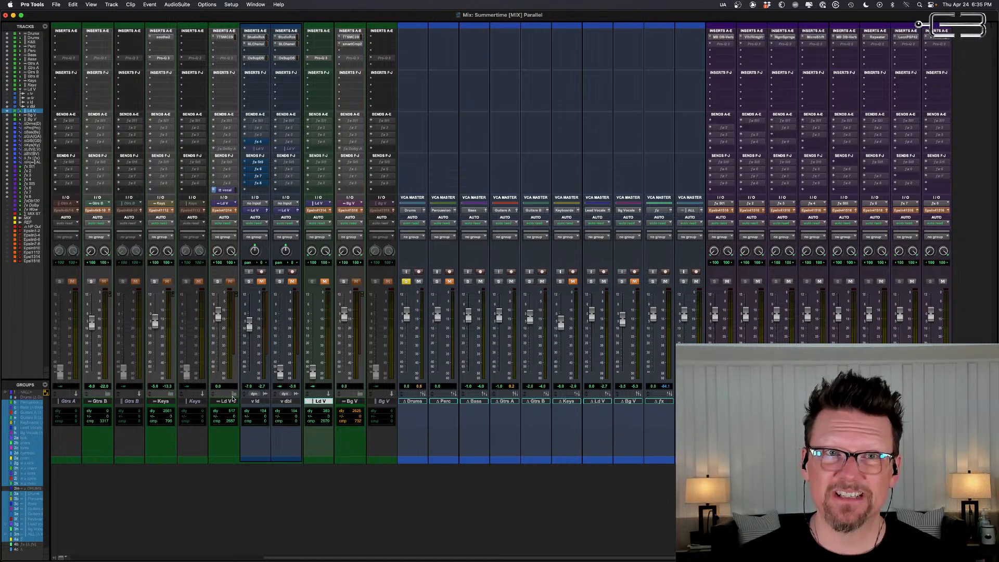
left_click(235, 398)
scroll(239, 396, "left", 5)
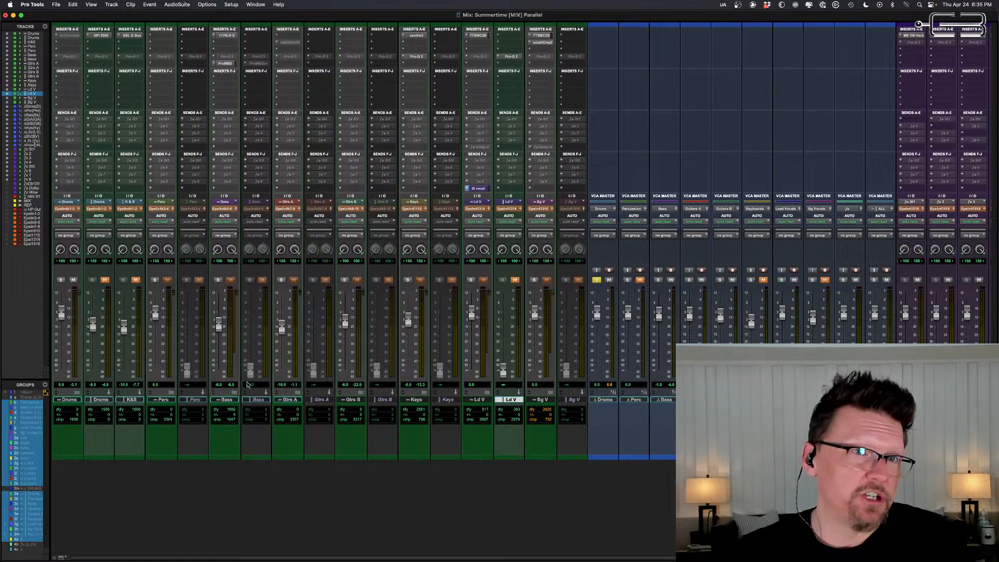
Step: Expand the Drums folder and show the hidden parallel tracks for kick, snare, toms, cyms and room
left_click(76, 392)
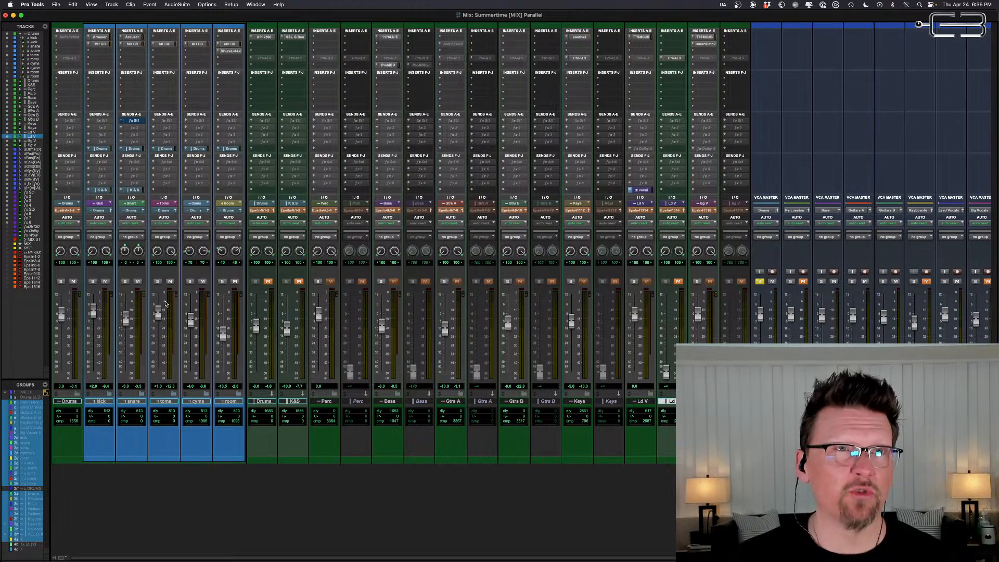
left_click_drag(8, 42, 8, 79)
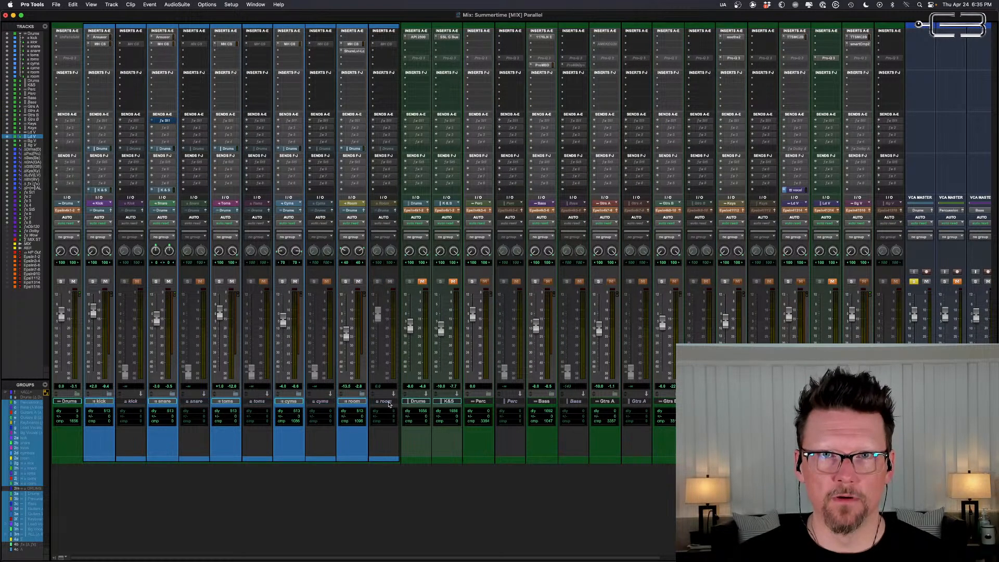
left_click(390, 403)
Step: Select the kick folder and go through the inactive parallel kick, snare, toms, cyms and room tracks, selecting each in turn
left_click(103, 402)
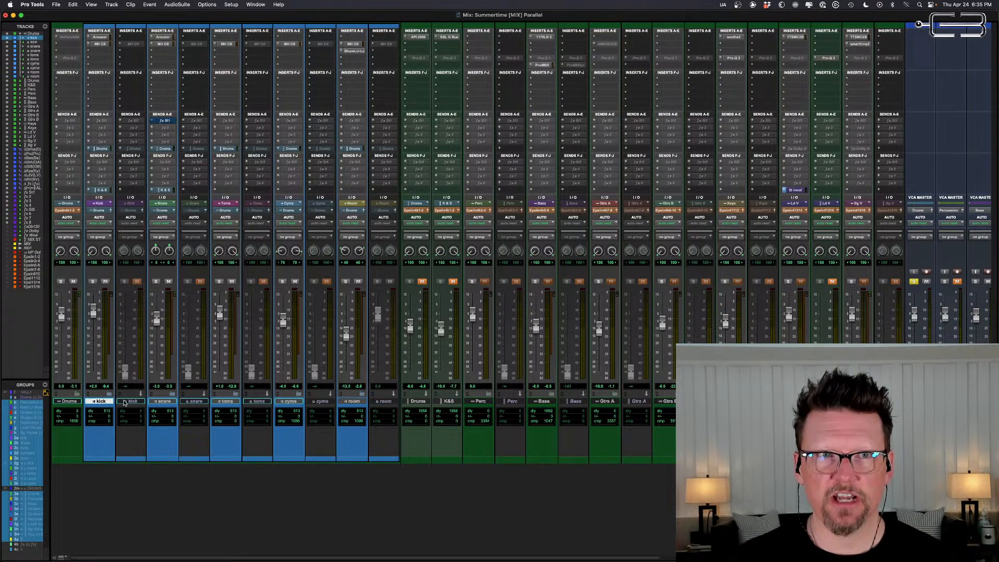
left_click(126, 402)
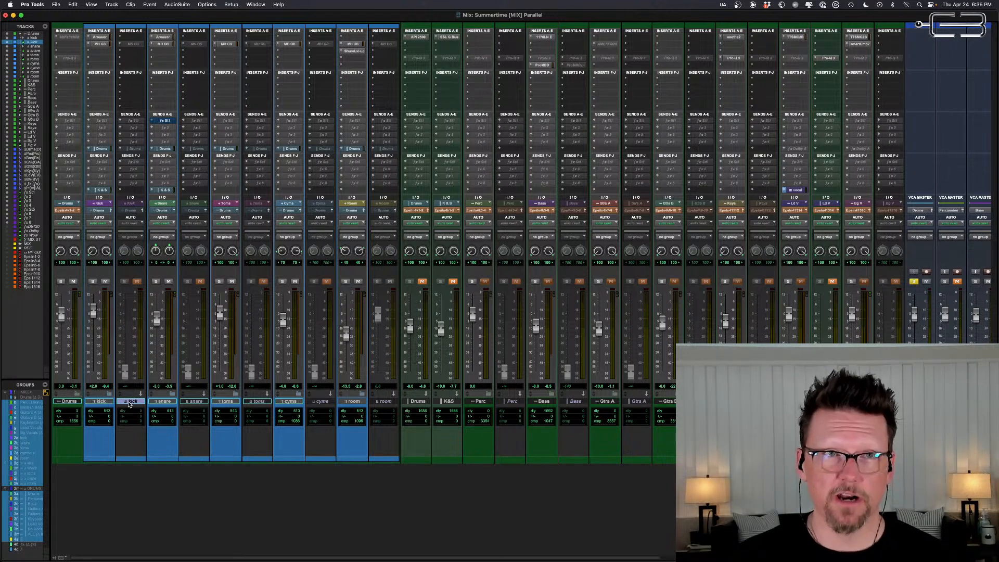
left_click(196, 402)
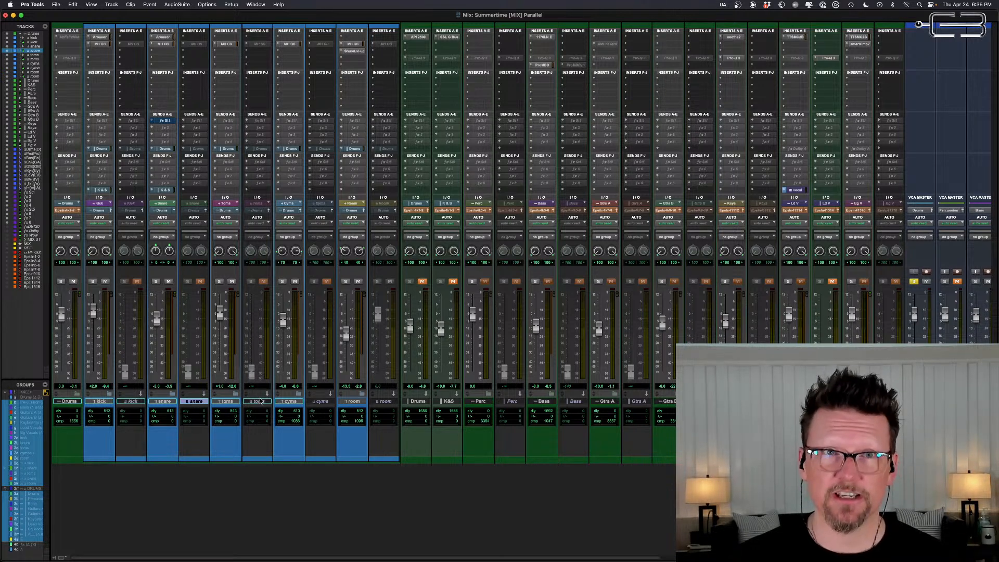
left_click(260, 403)
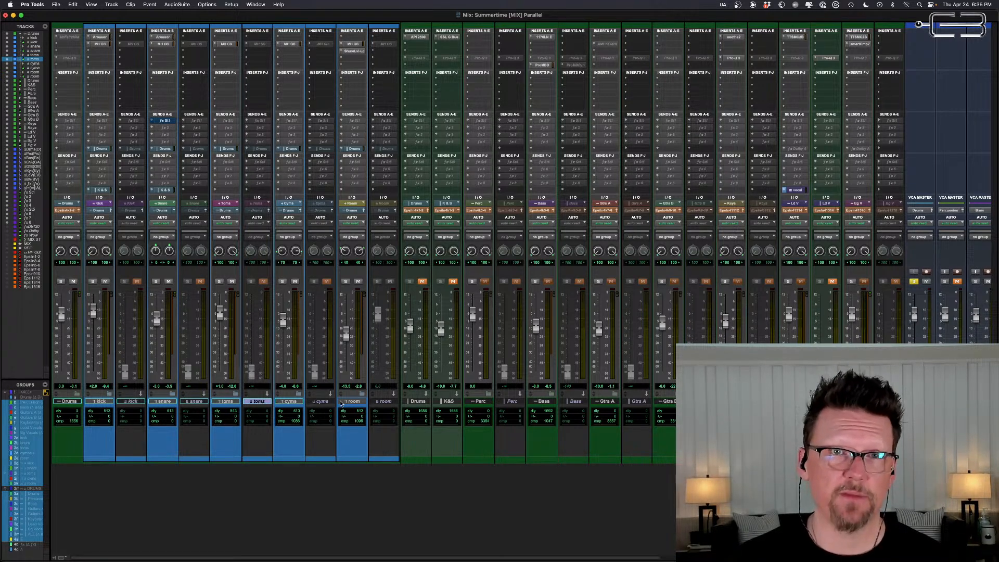
left_click(321, 402)
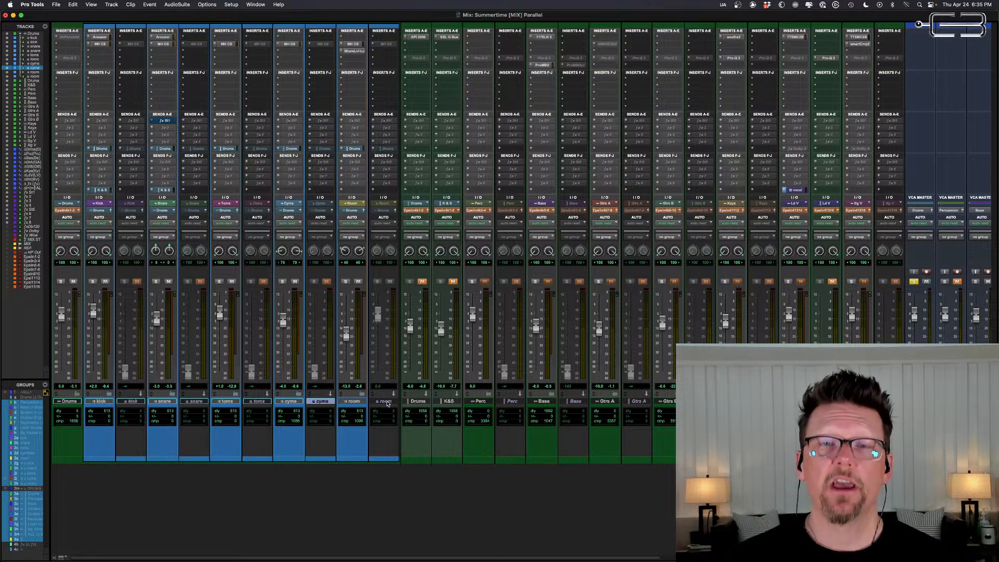
left_click(384, 401)
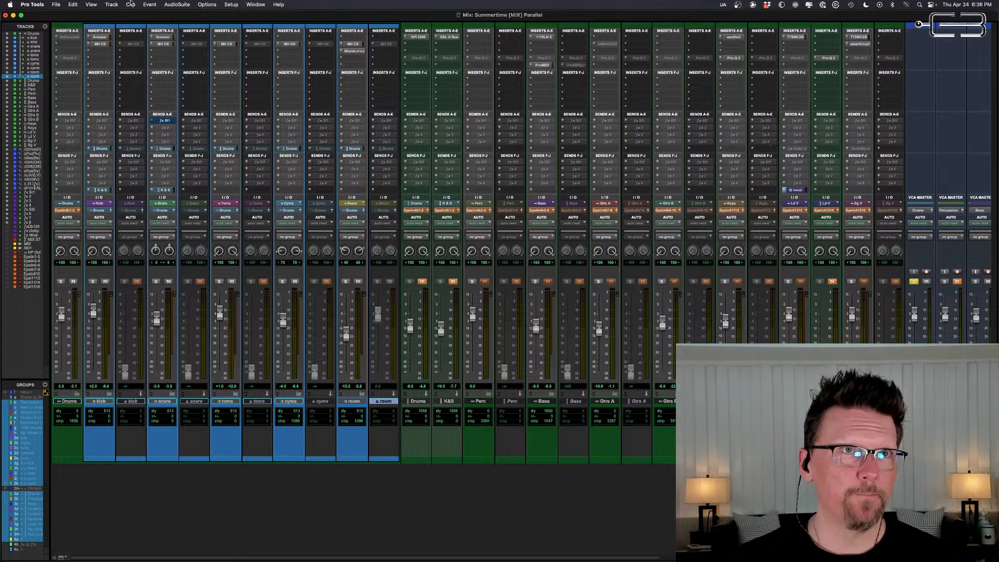
Step: Hide all inactive tracks from the mixer
left_click(45, 26)
mouse_move(76, 71)
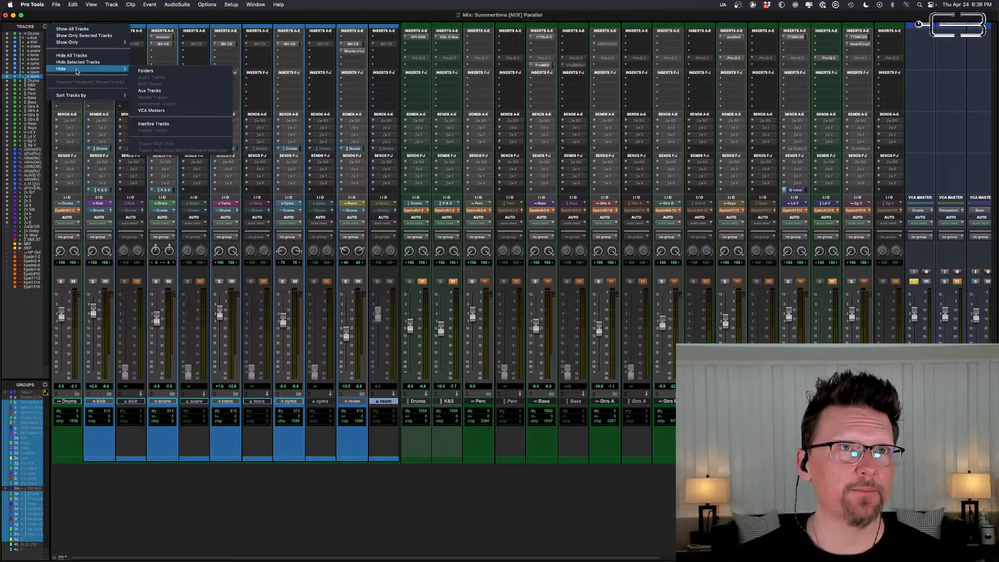
left_click(159, 124)
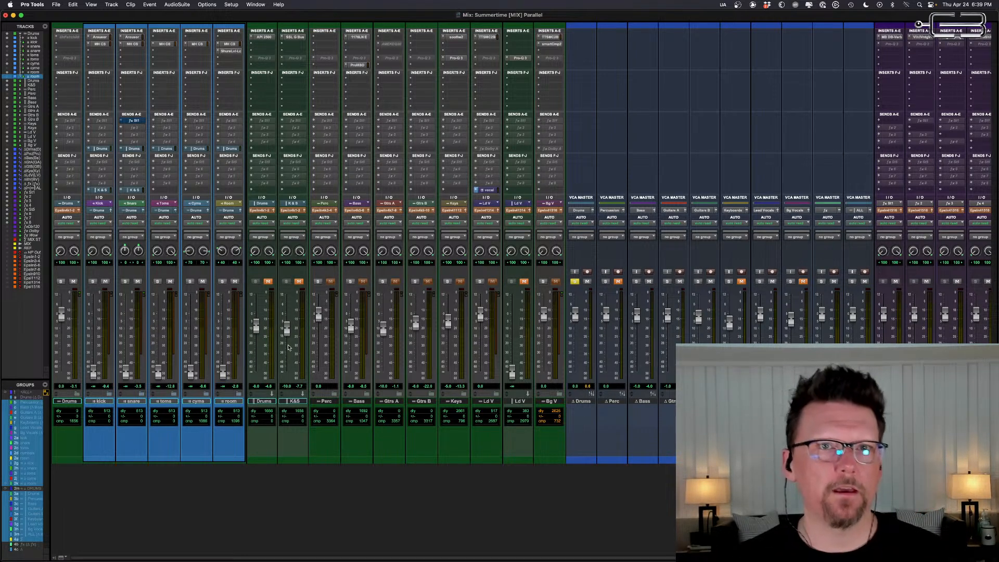
Step: Pull the parallel Drums fader all the way down and raise the kick, snare, toms, cyms and room faders into balance during playback
left_click_drag(256, 327, 256, 370)
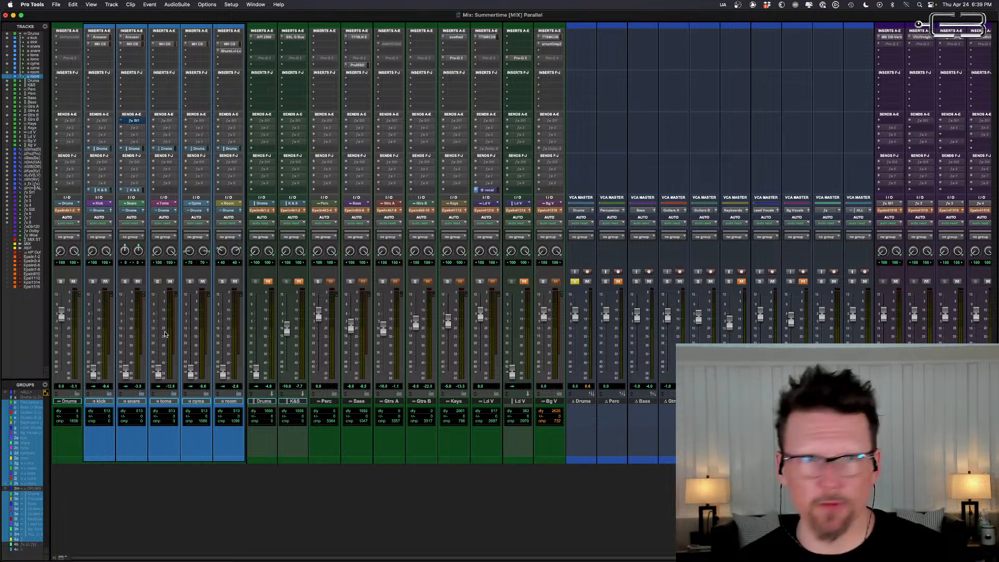
key("space")
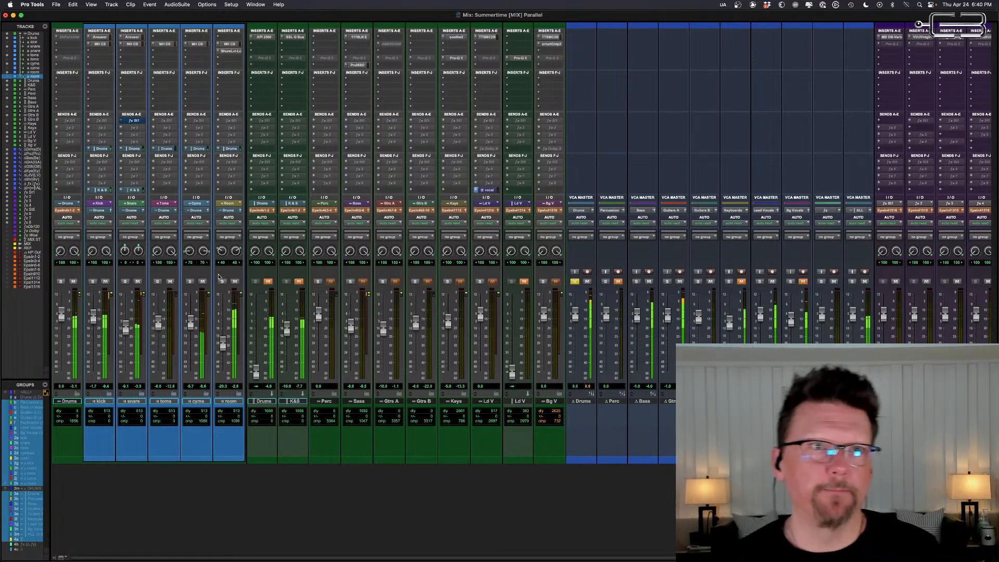
key("space")
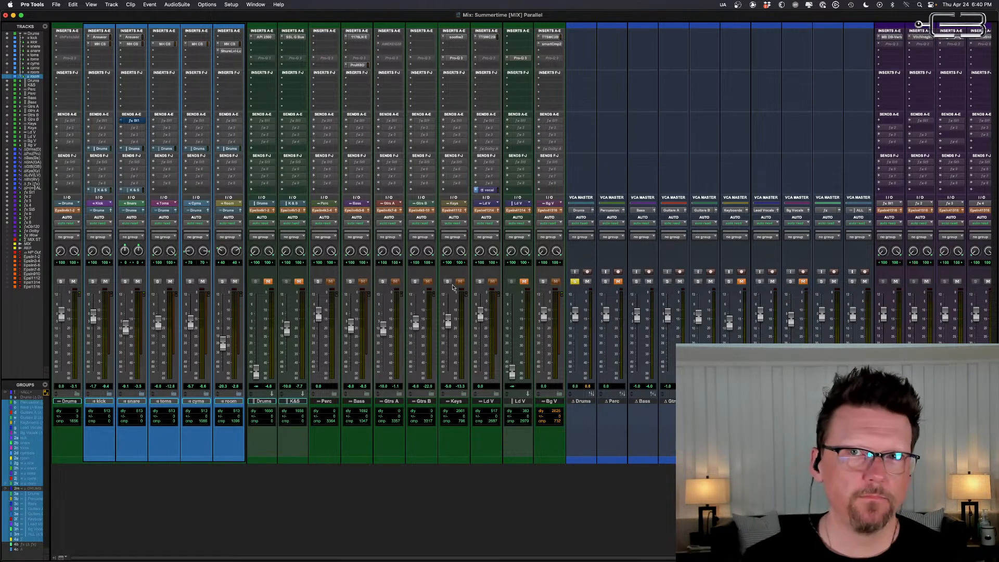
Step: Play the mix to audition the drum balance, switching briefly to OBS and back to Pro Tools, and stop playback
key("space")
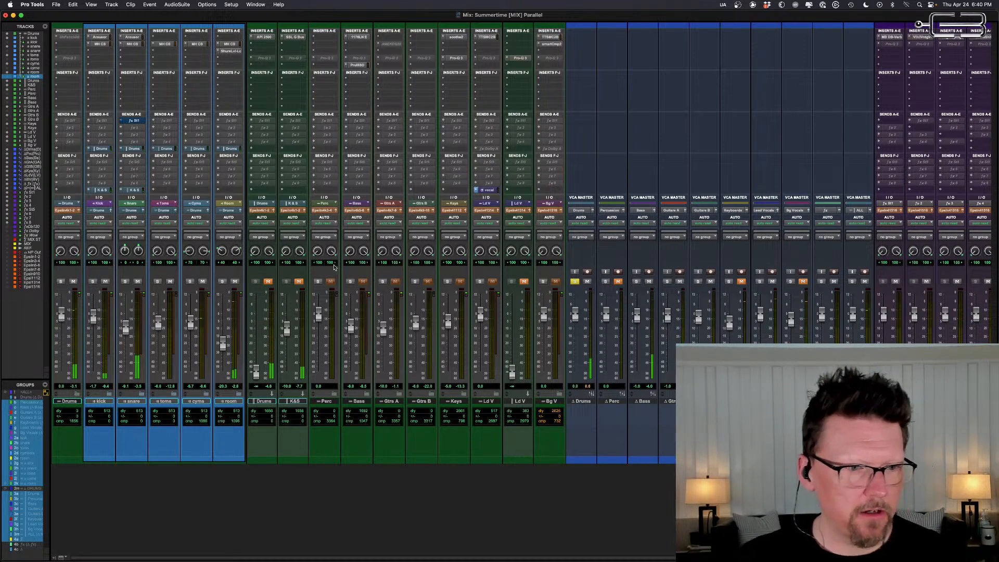
scroll(335, 267, "right", 5)
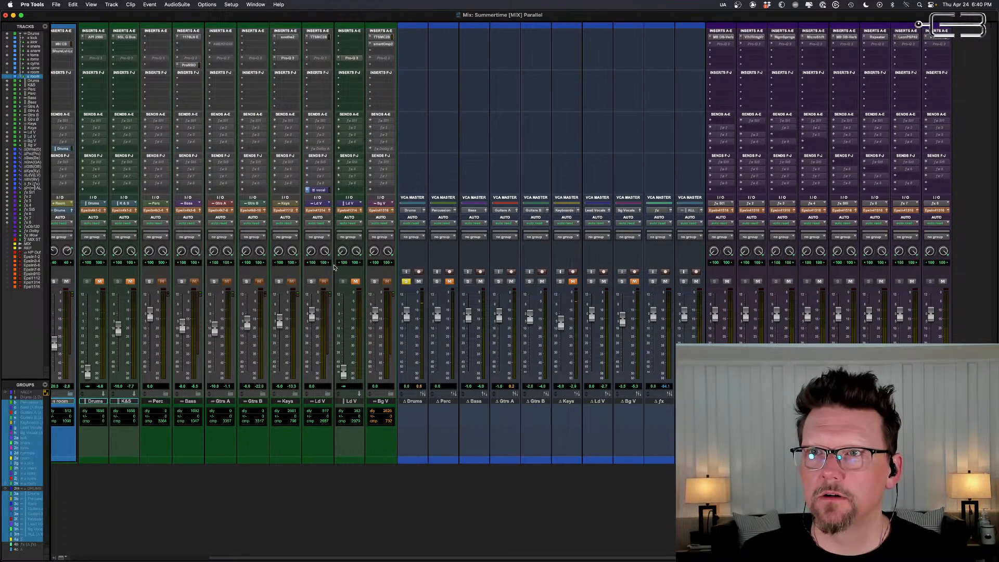
scroll(335, 267, "left", 5)
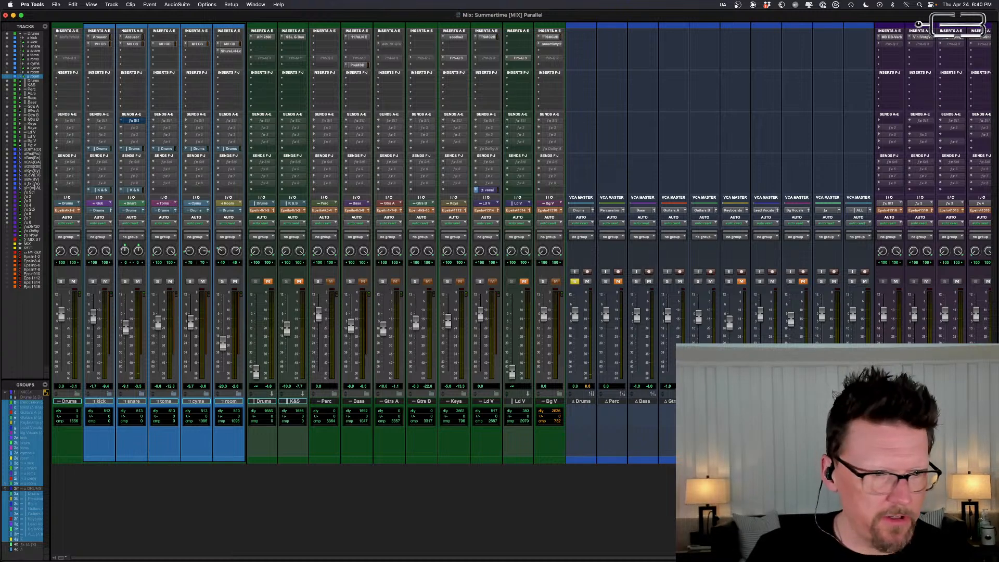
key("super+Tab")
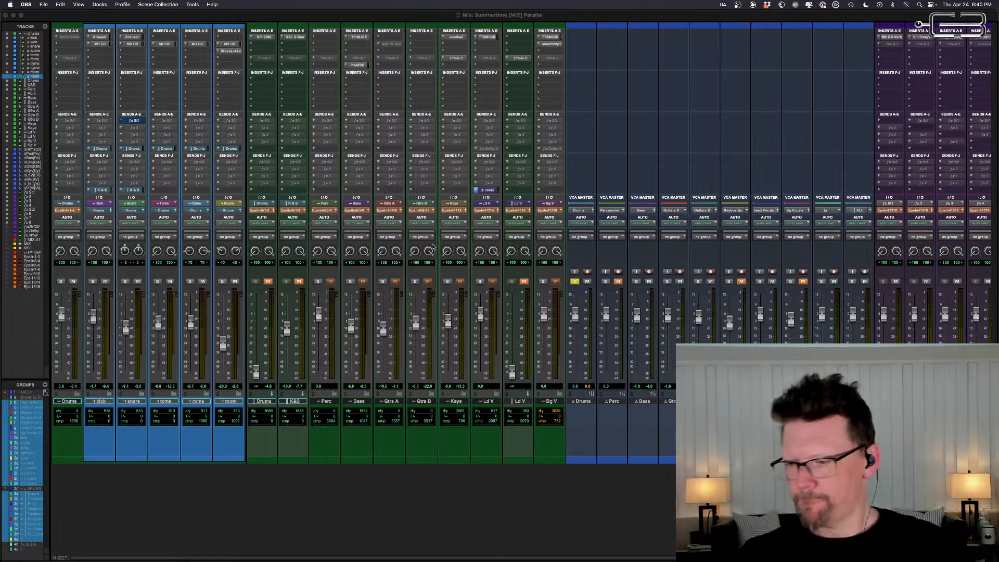
key("space")
left_click(415, 22)
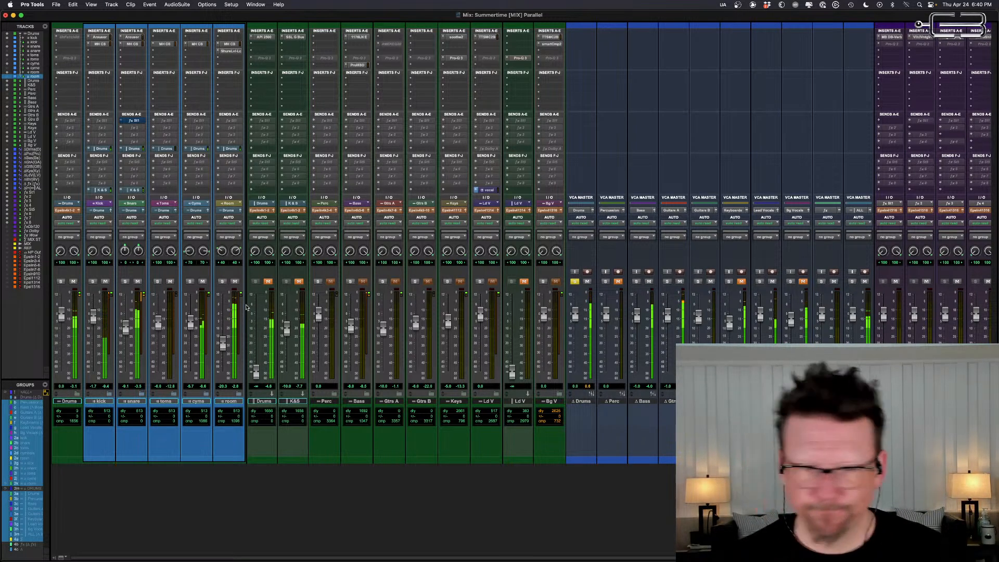
key("space")
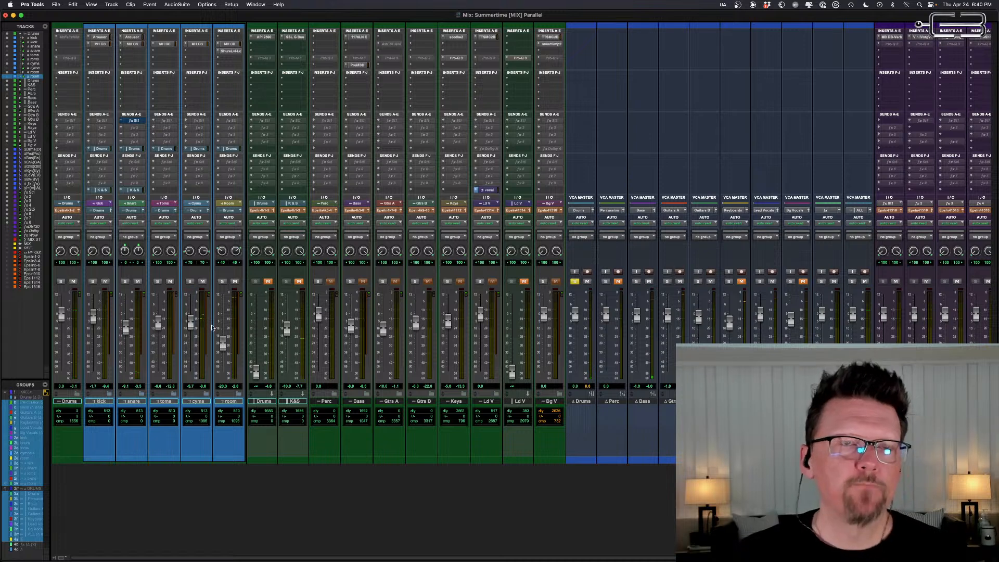
Step: Select the first chorus on the kick track in the Edit window, bars 33 to 49, and play it while viewing the Mix window
key("super+equal")
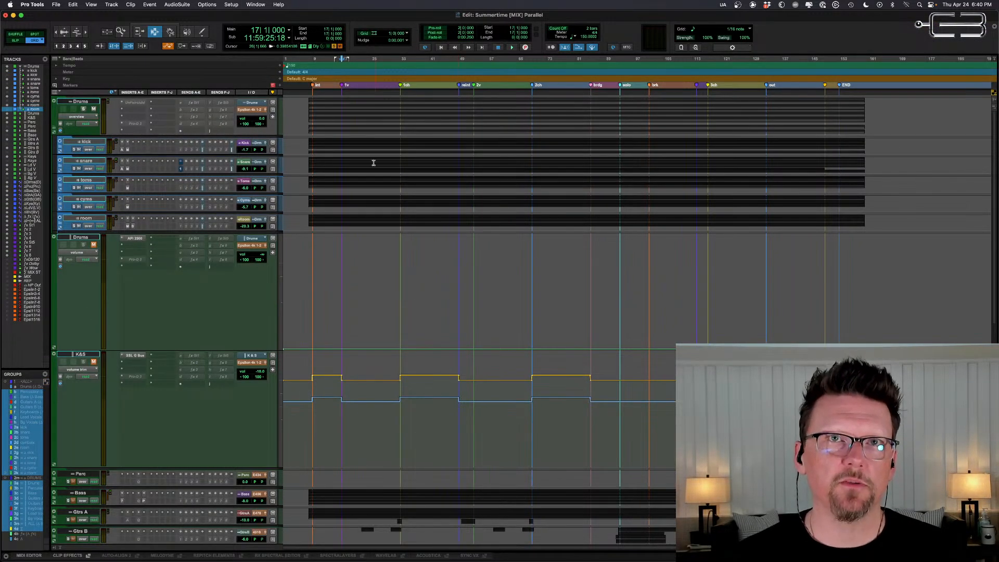
left_click(320, 147)
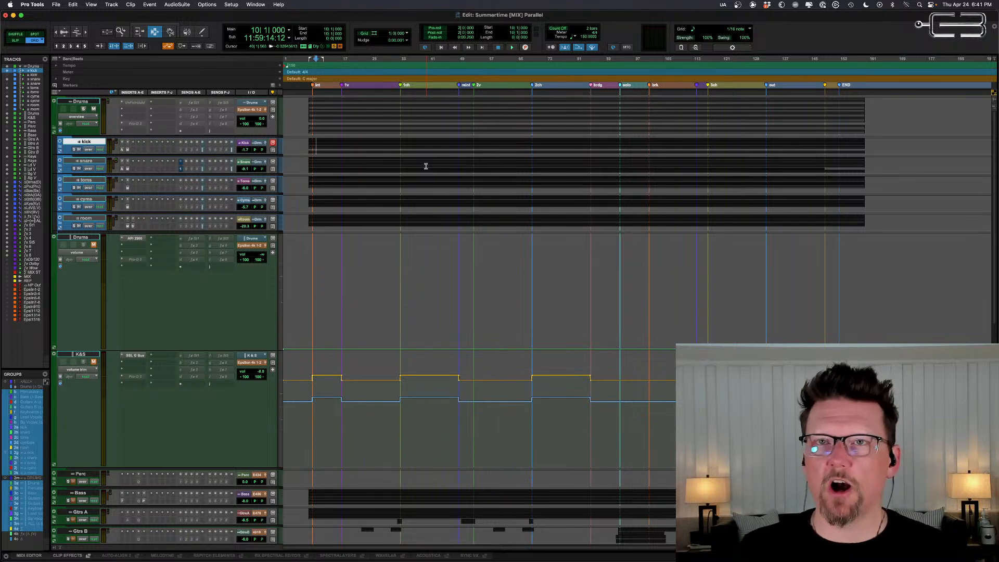
left_click(400, 145)
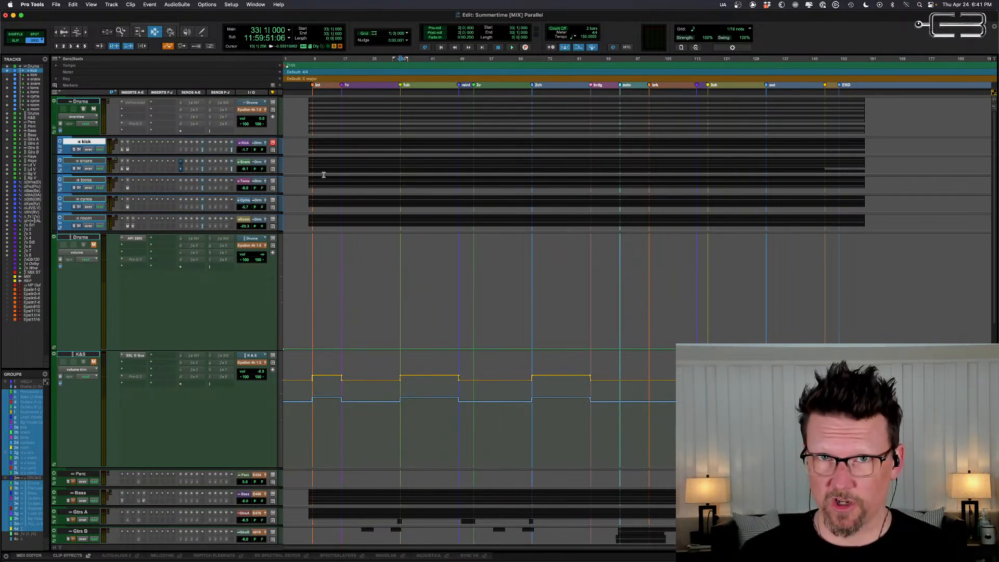
left_click_drag(401, 149, 459, 149)
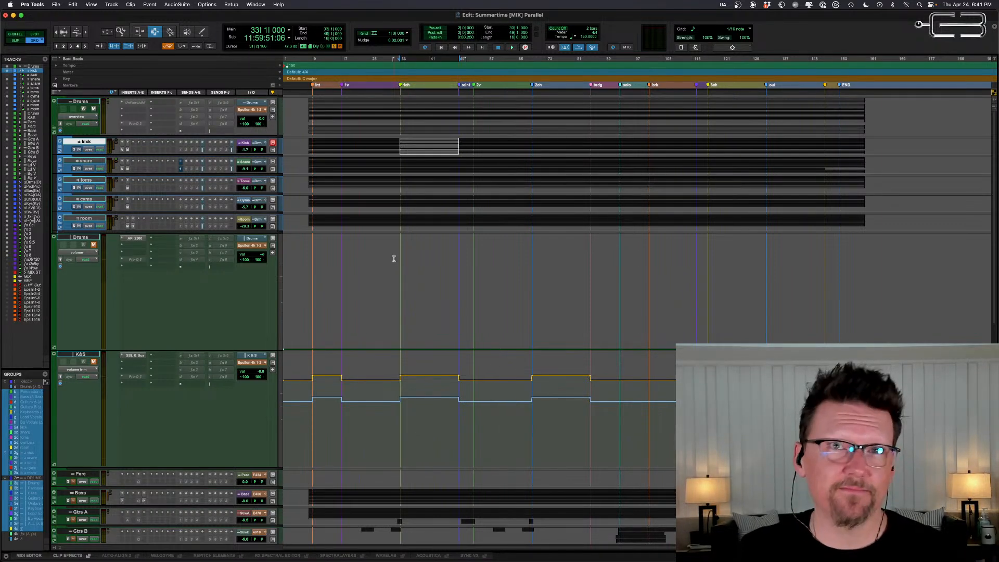
left_click_drag(402, 146, 460, 147)
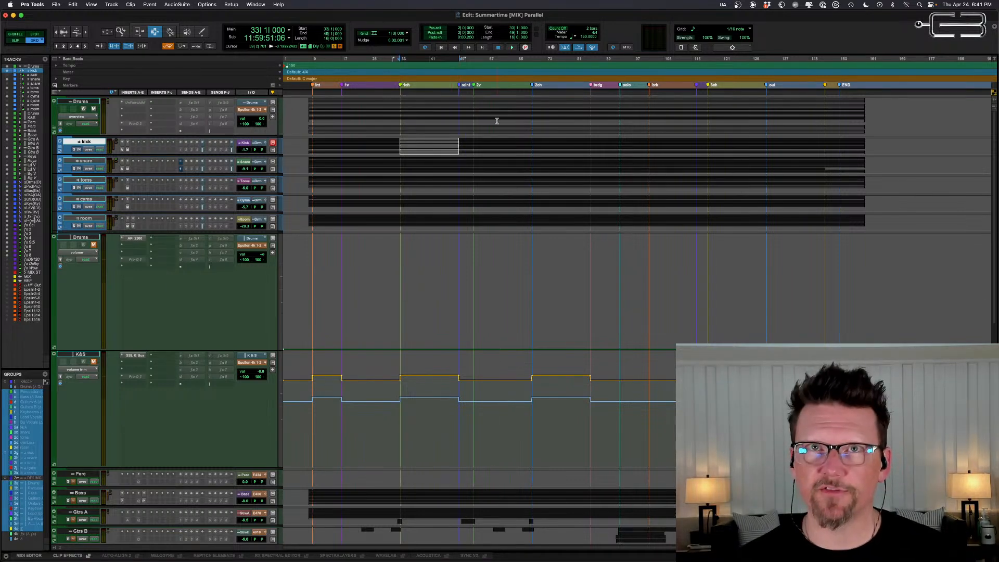
key("super+equal")
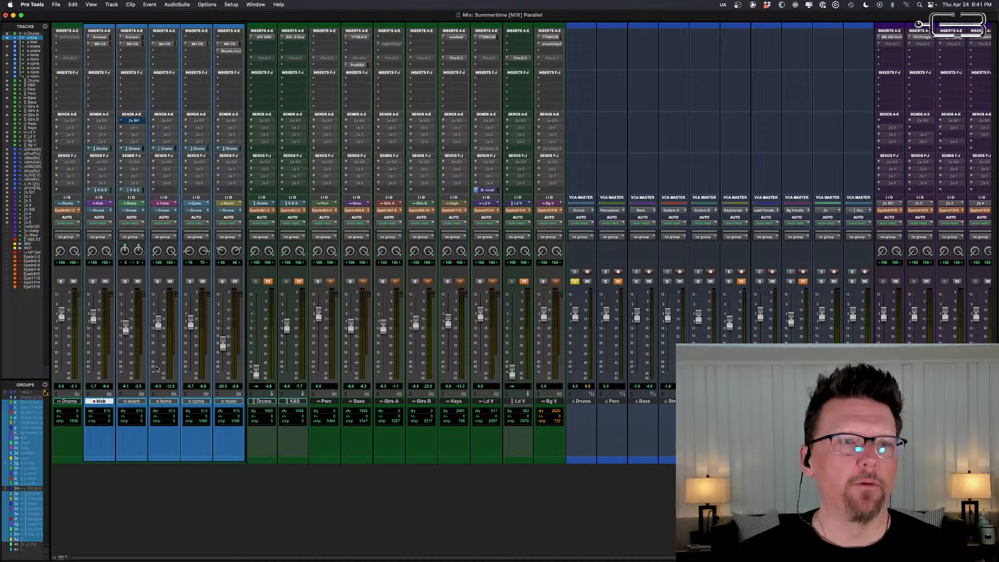
key("space")
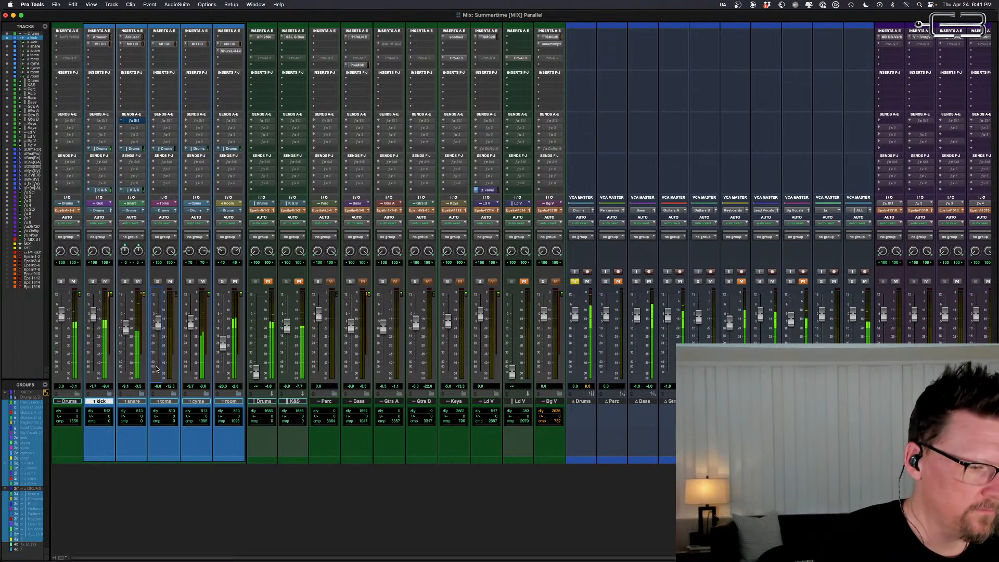
Step: Select the second verse on the kick track in the Edit window, bars 53 to 69, and play it while viewing the Mix window
key("super+equal")
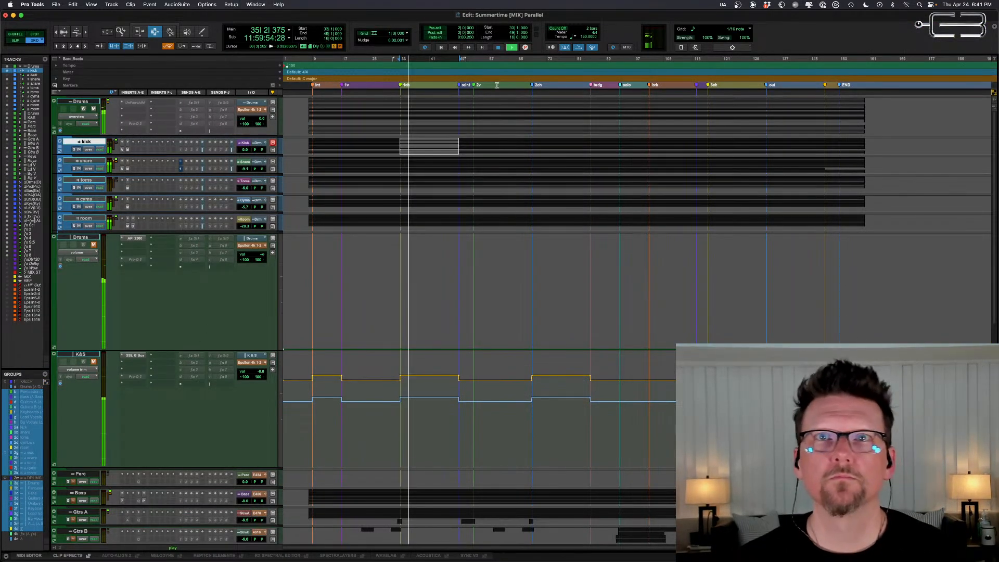
left_click_drag(473, 141, 532, 145)
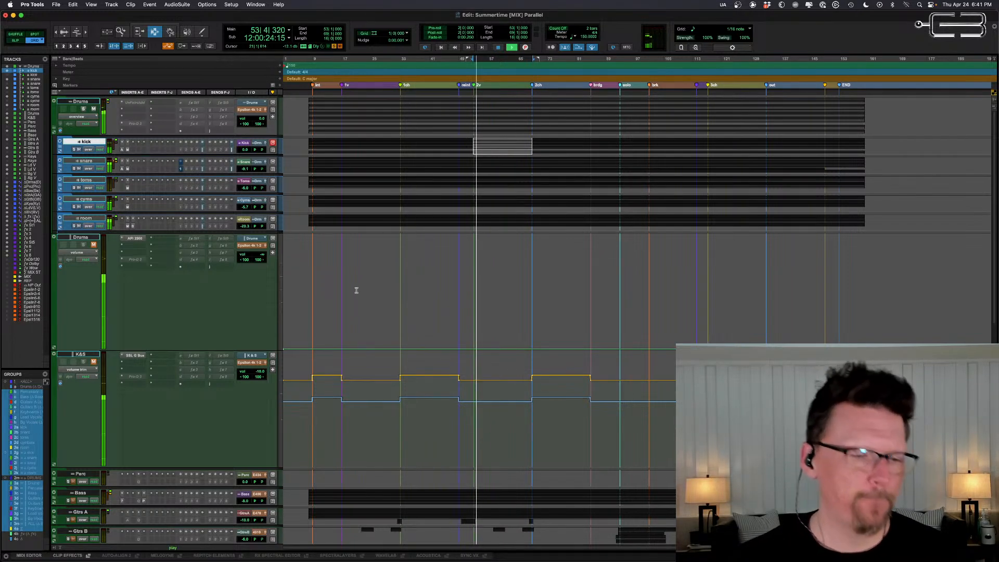
key("space")
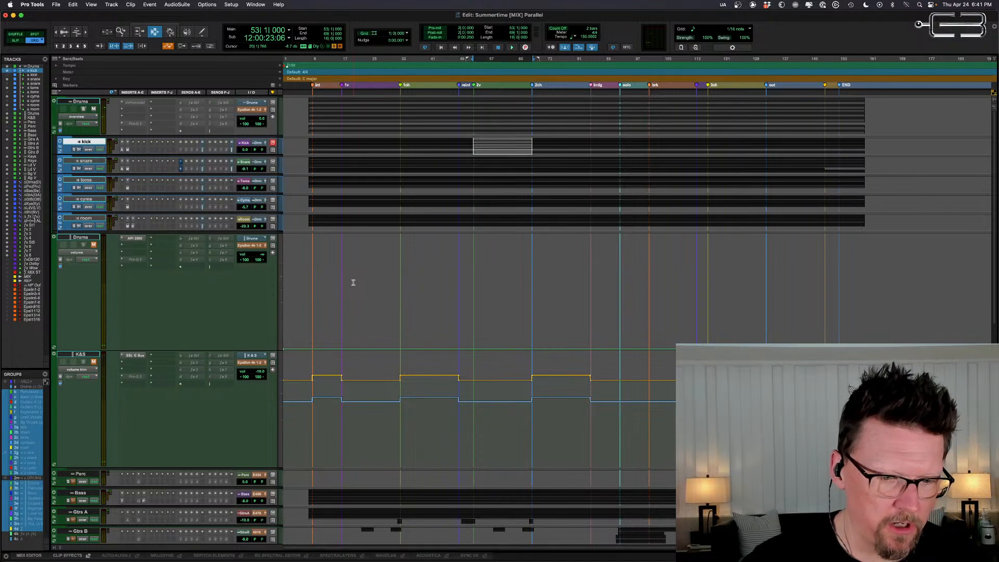
key("super+equal")
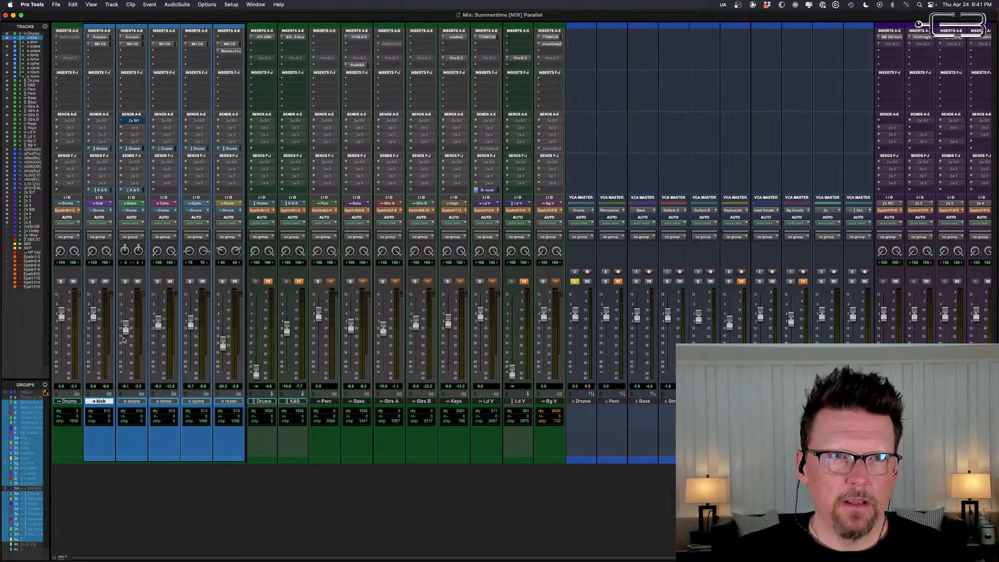
key("space")
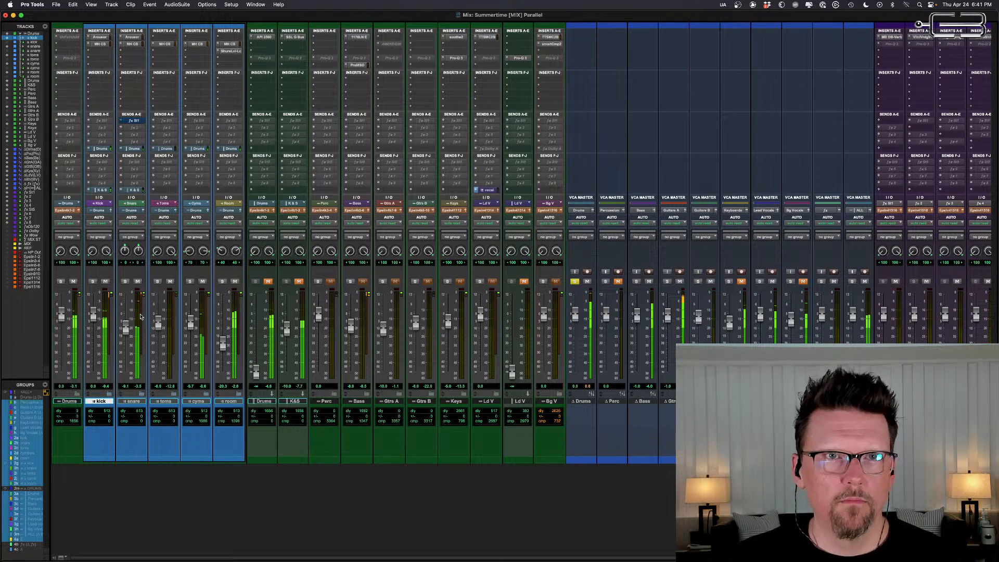
Step: Raise the cyms fader slightly and shape the kick's low boost near 52 Hz in its ChannelStrip EQ during playback
left_click_drag(192, 322, 197, 360)
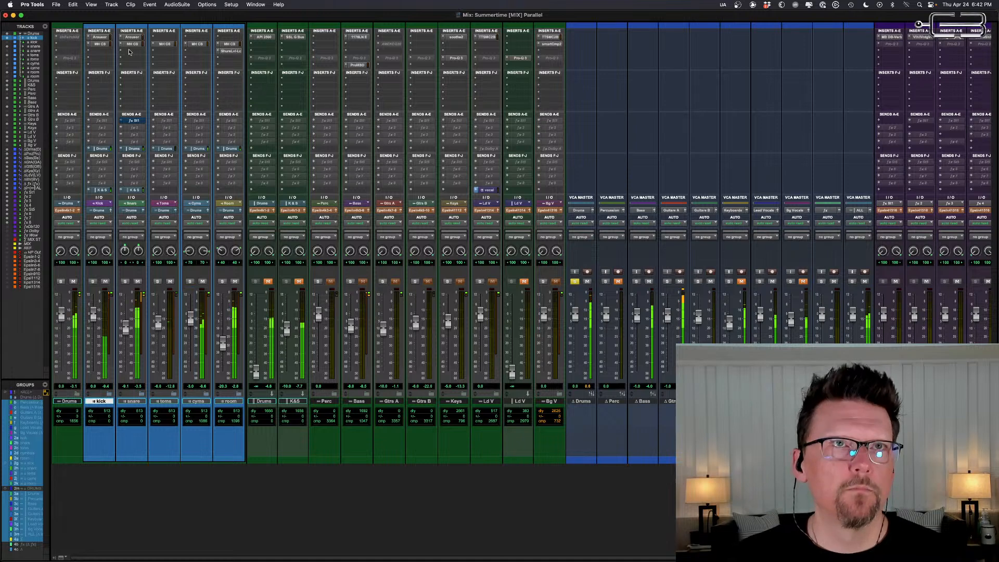
left_click(102, 44)
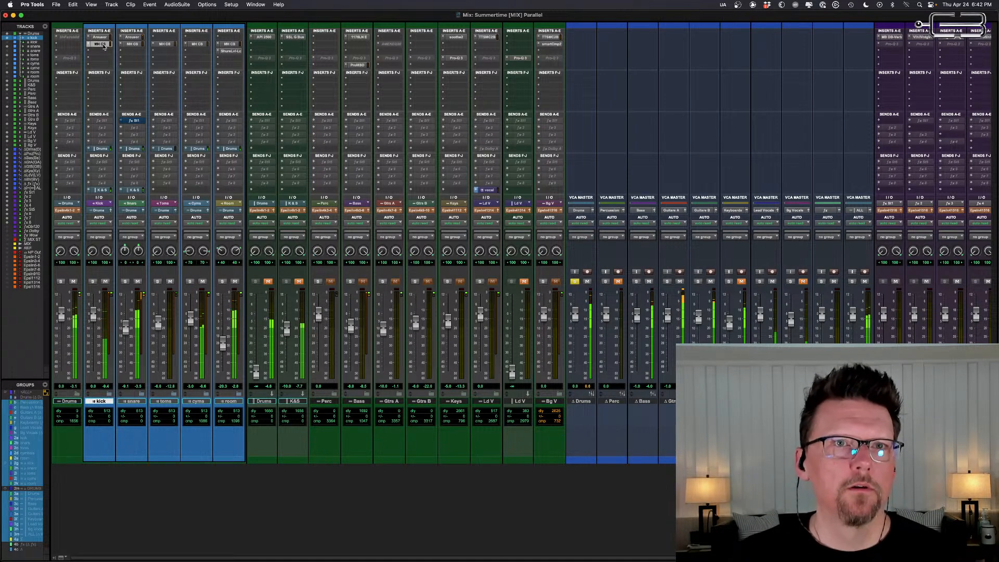
left_click_drag(362, 387, 357, 381)
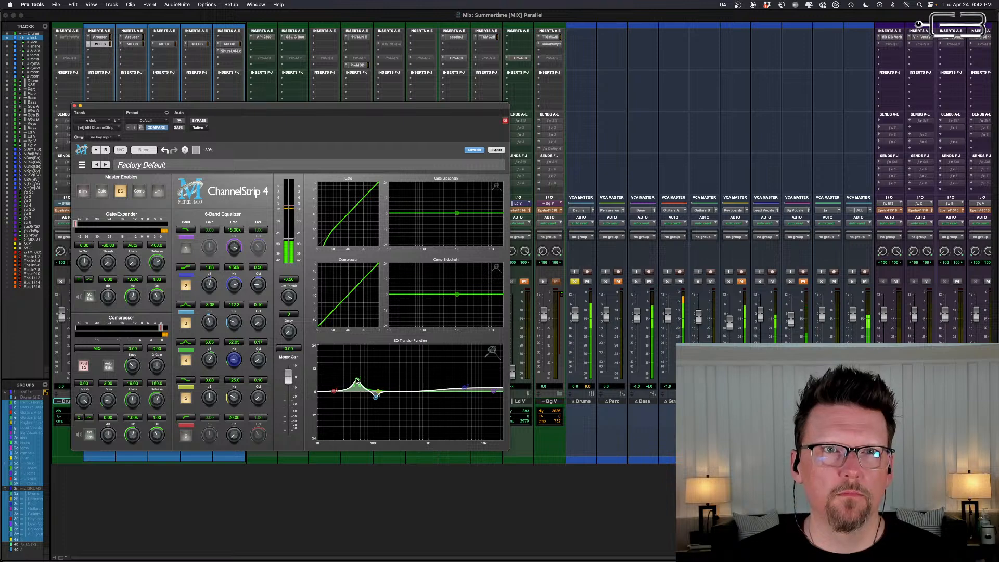
key("super+w")
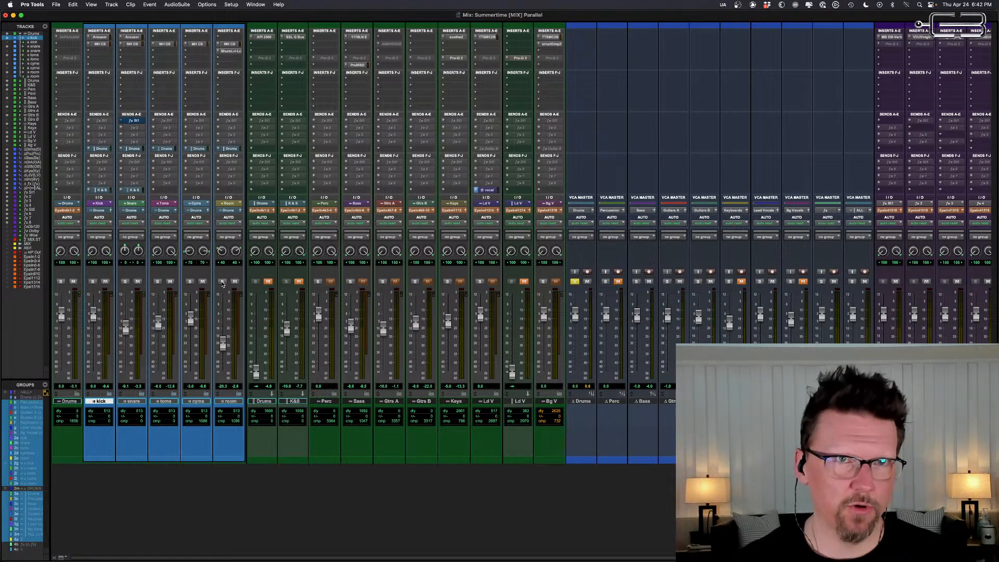
Step: Check the room track in solo and raise its fader to about -11.9 dB
left_click(222, 281)
left_click(222, 282)
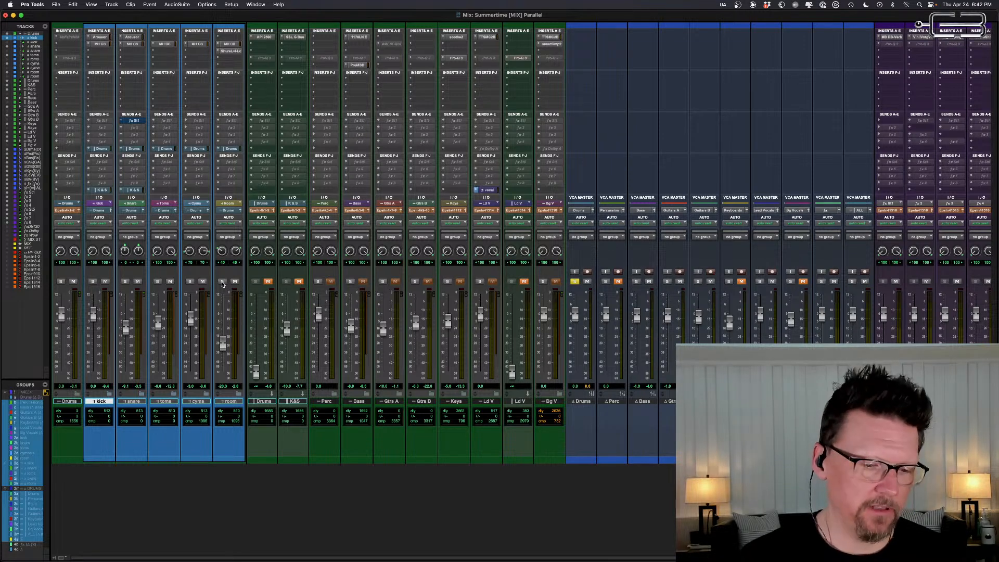
key("space")
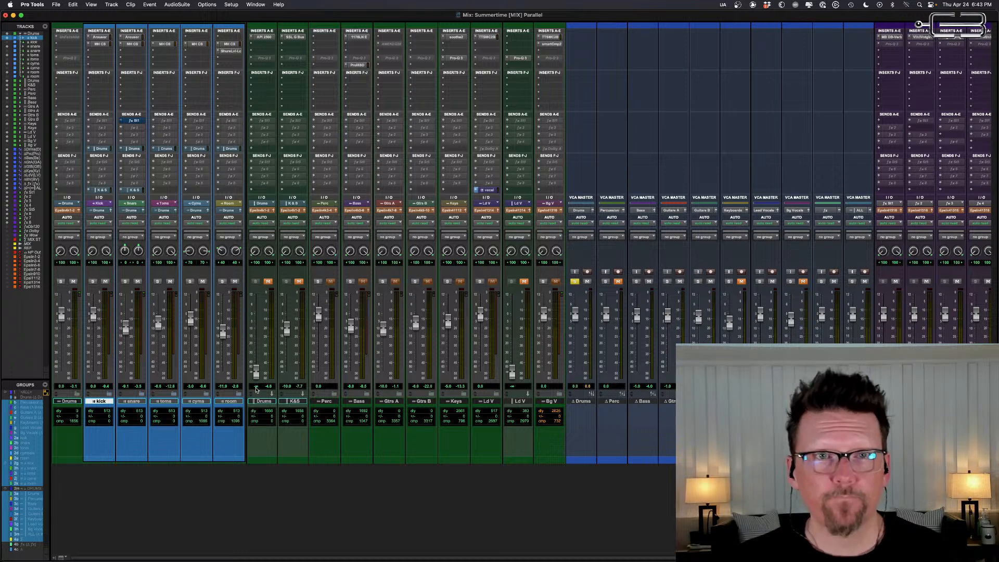
Step: Unmute the parallel Drums track and bring its fader up from silence to -2.2 dB during playback
left_click(255, 372, "alt")
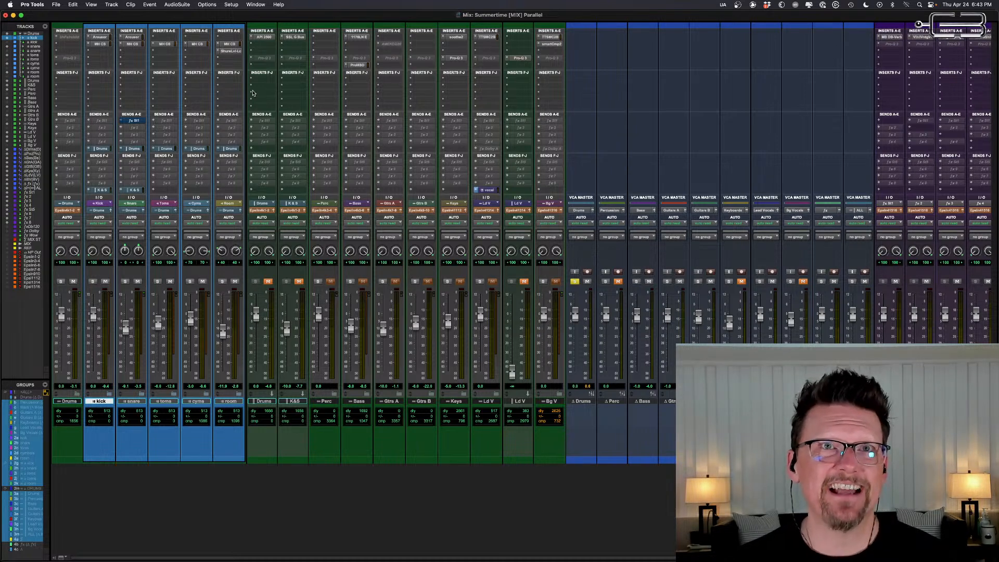
left_click(265, 403)
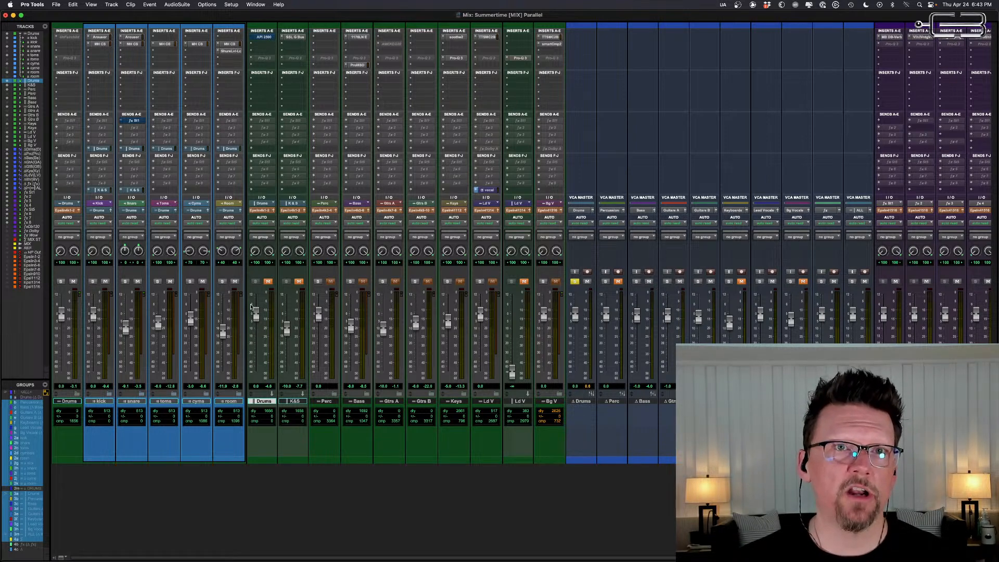
left_click(268, 281)
left_click_drag(255, 315, 255, 384)
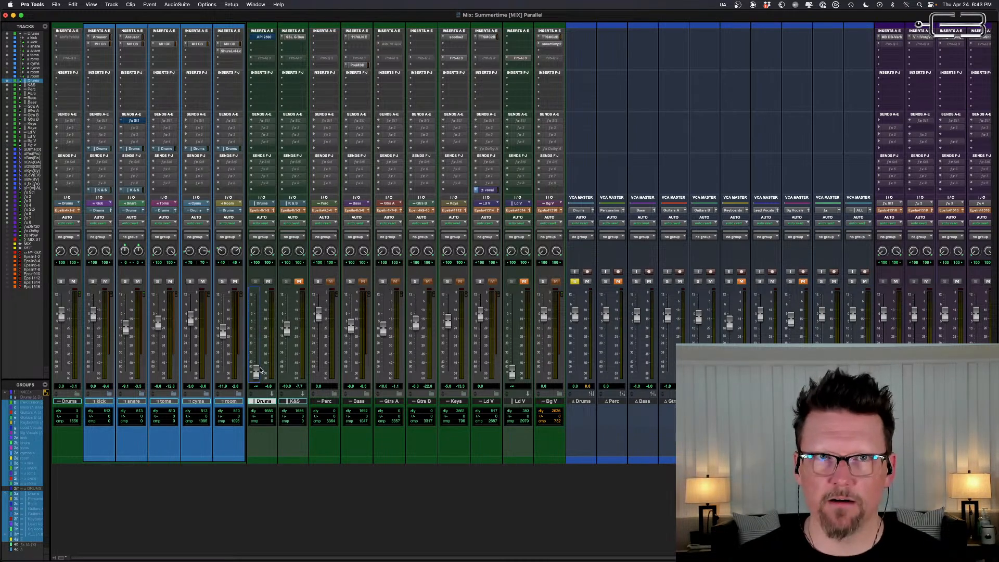
key("space")
left_click_drag(257, 374, 258, 321)
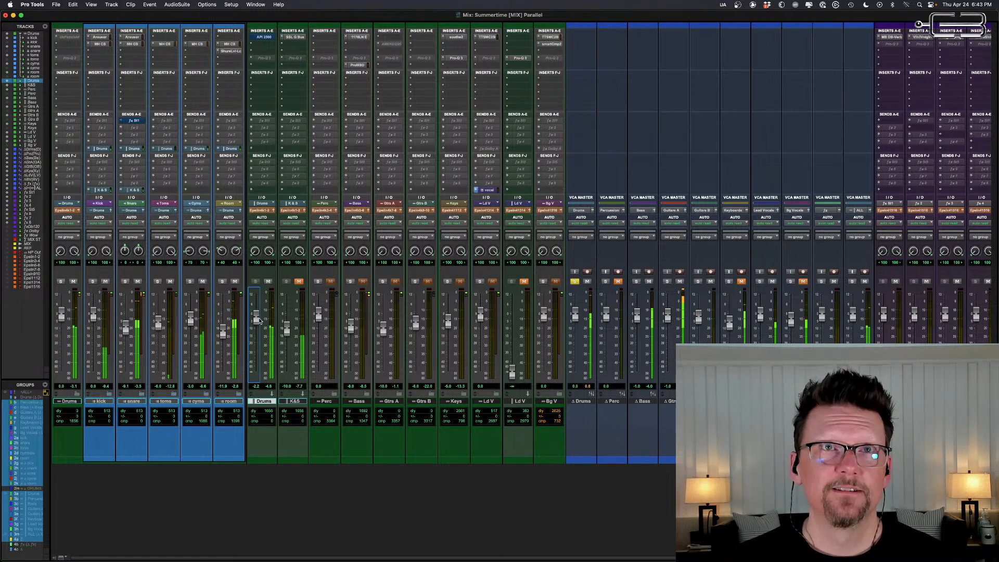
key("space")
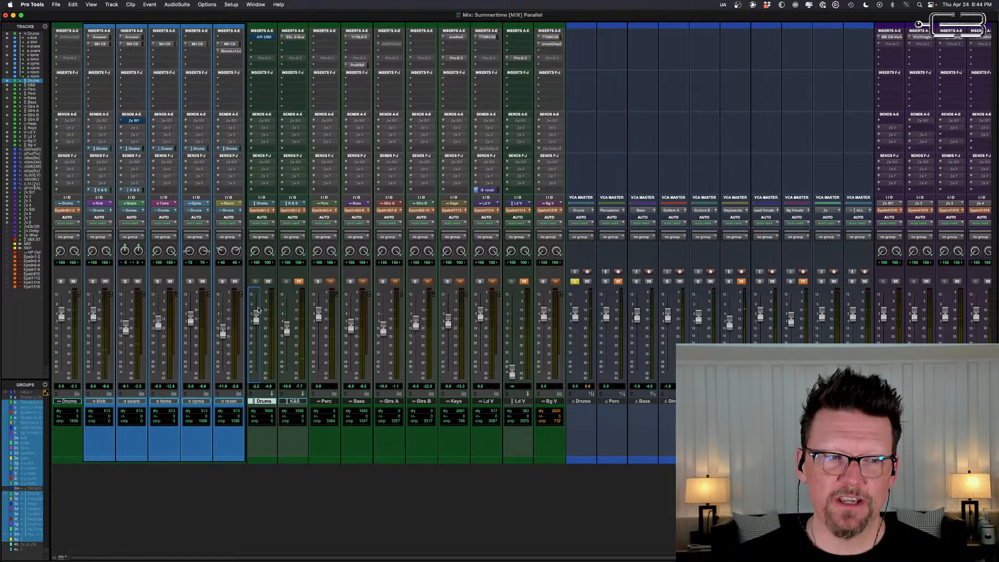
Step: Play the mix and toggle the parallel Drums track's mute to compare the drums with and without it
key("space")
left_click(268, 282)
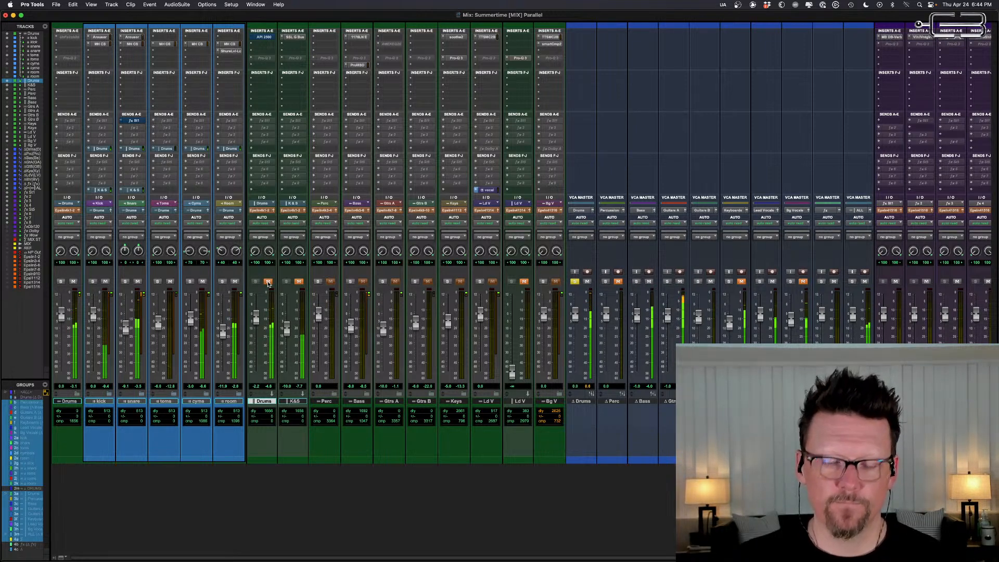
left_click(268, 282)
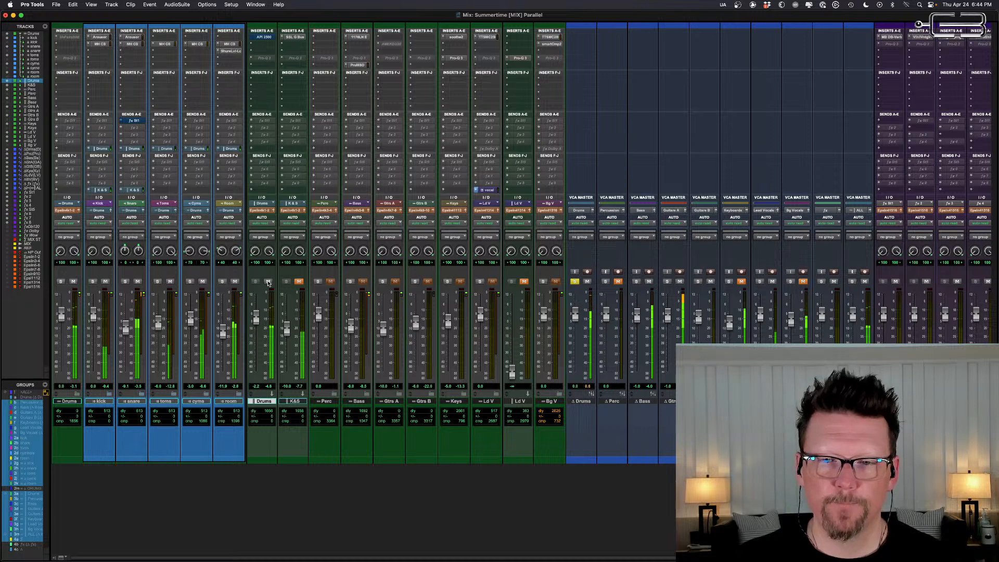
left_click(269, 282)
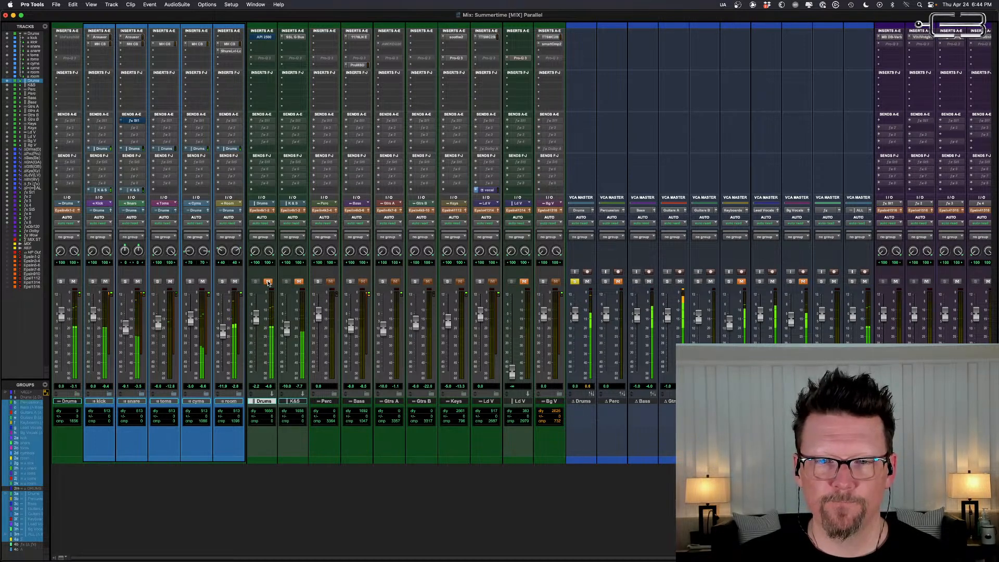
left_click(269, 282)
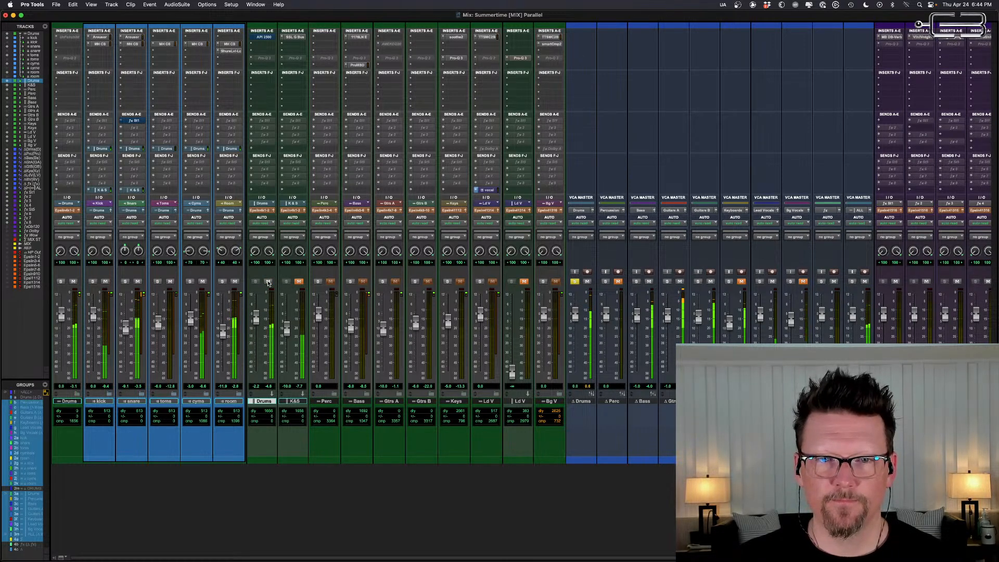
left_click(268, 281)
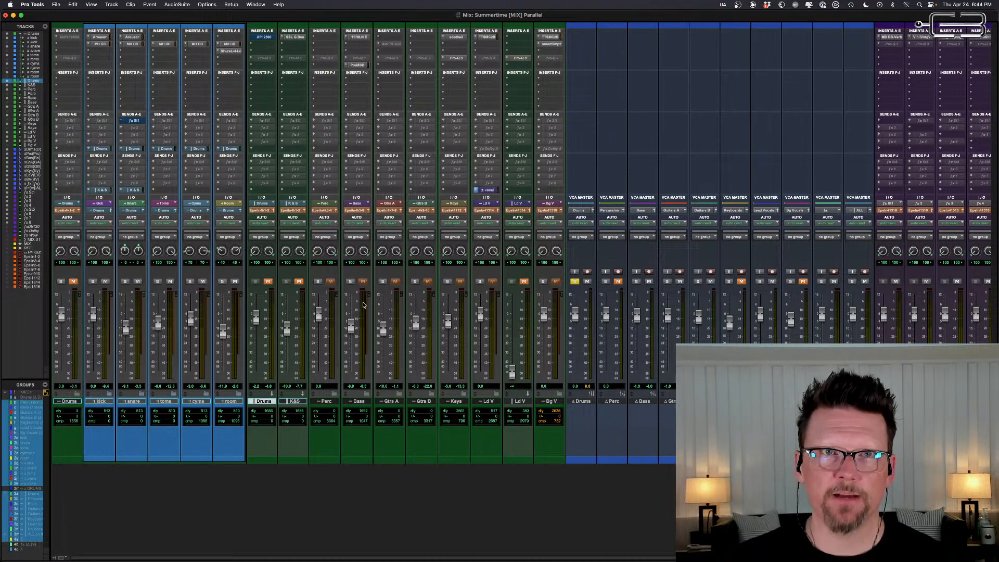
Step: With the main Drums track muted, toggle the parallel Drums mute to audition its contribution on its own
left_click(268, 282)
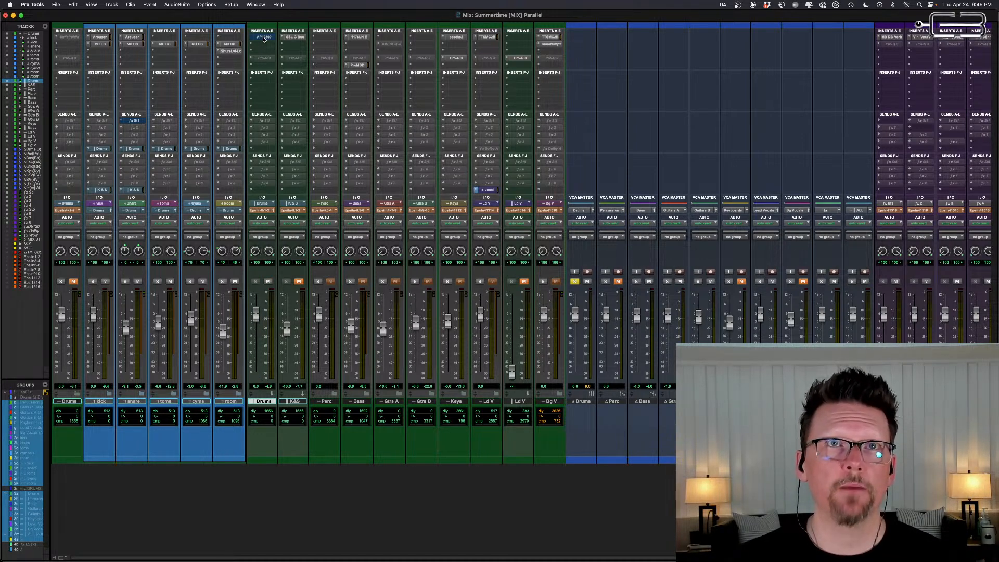
left_click(268, 282)
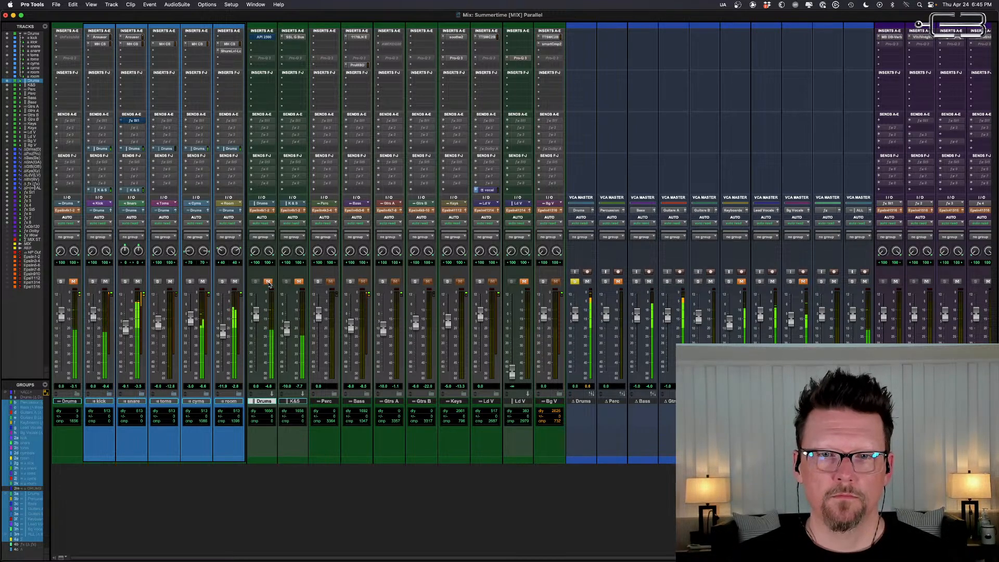
left_click(269, 282)
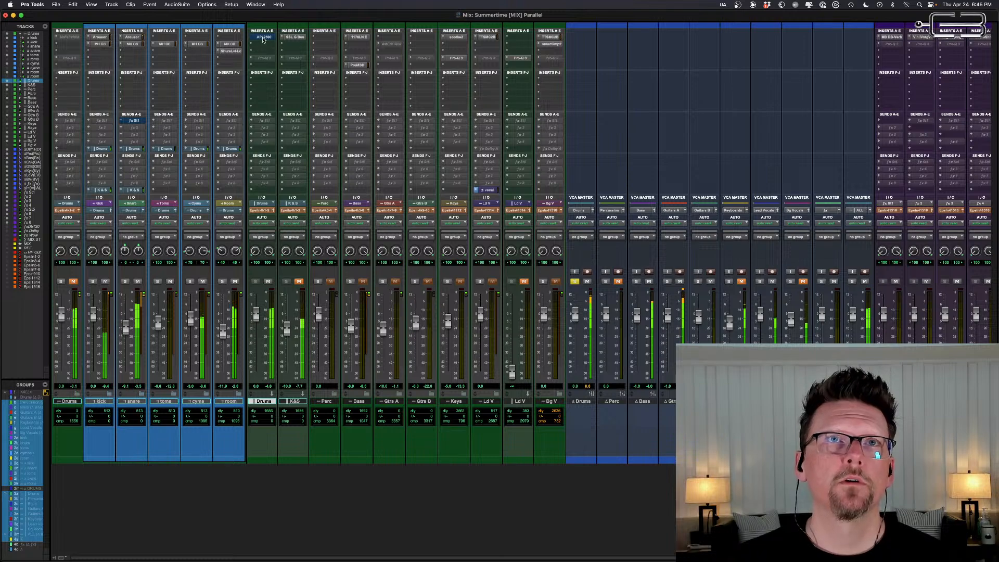
Step: Open the API 2500 on the parallel Drums track and compare it bypassed and engaged during playback
left_click(263, 37)
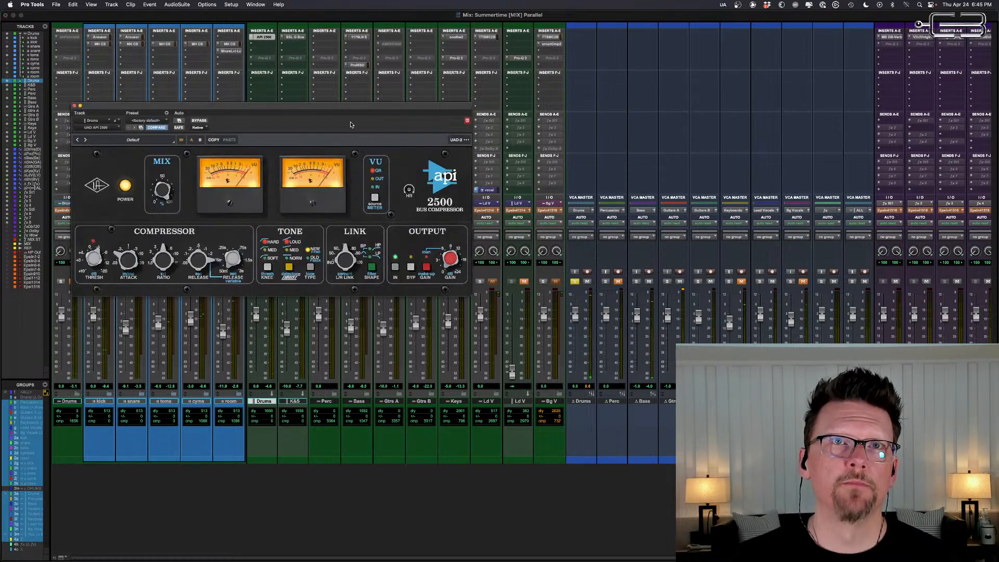
left_click_drag(350, 125, 365, 3)
key("space")
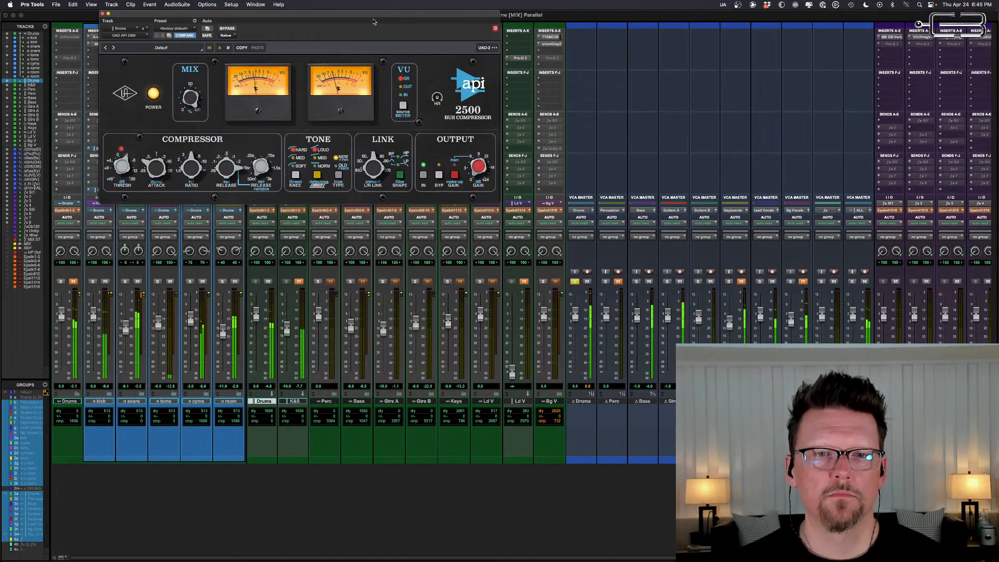
left_click_drag(362, 15, 338, 43)
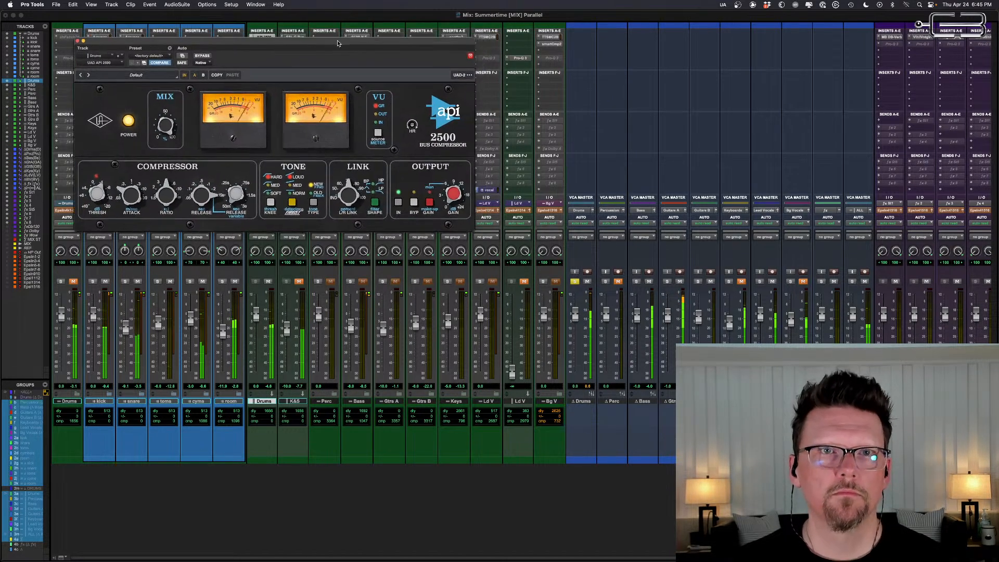
left_click(201, 56)
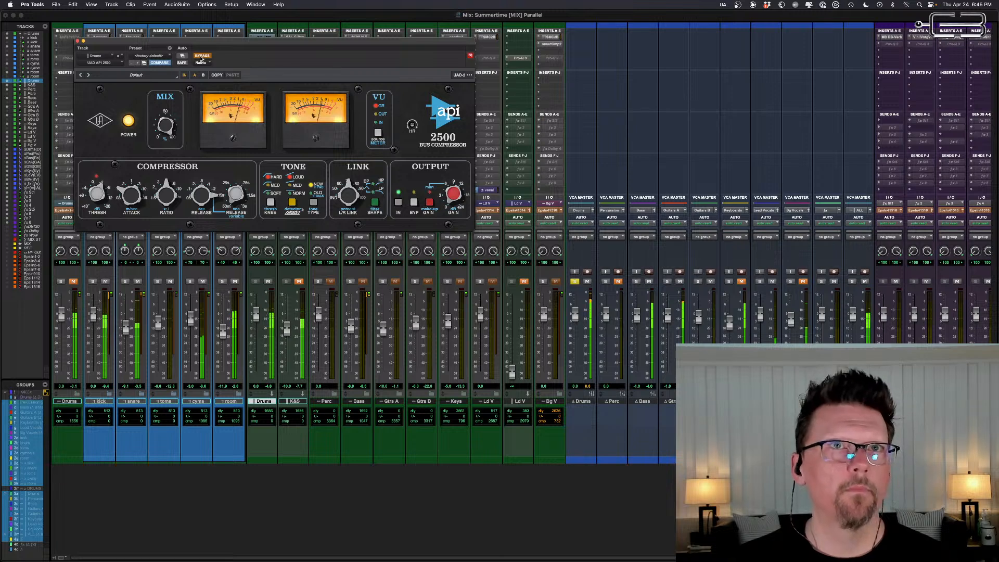
left_click(202, 56)
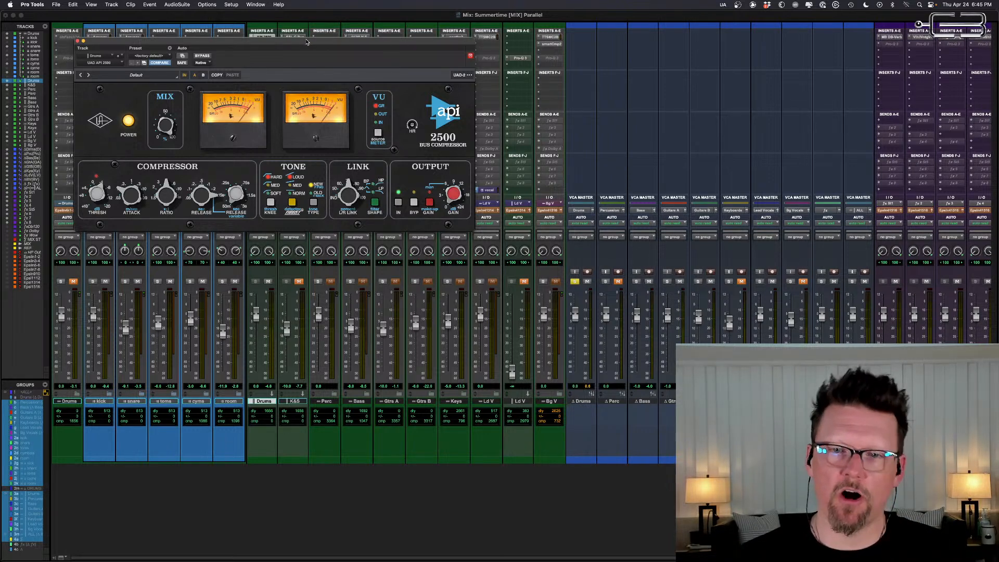
left_click_drag(221, 40, 288, 37)
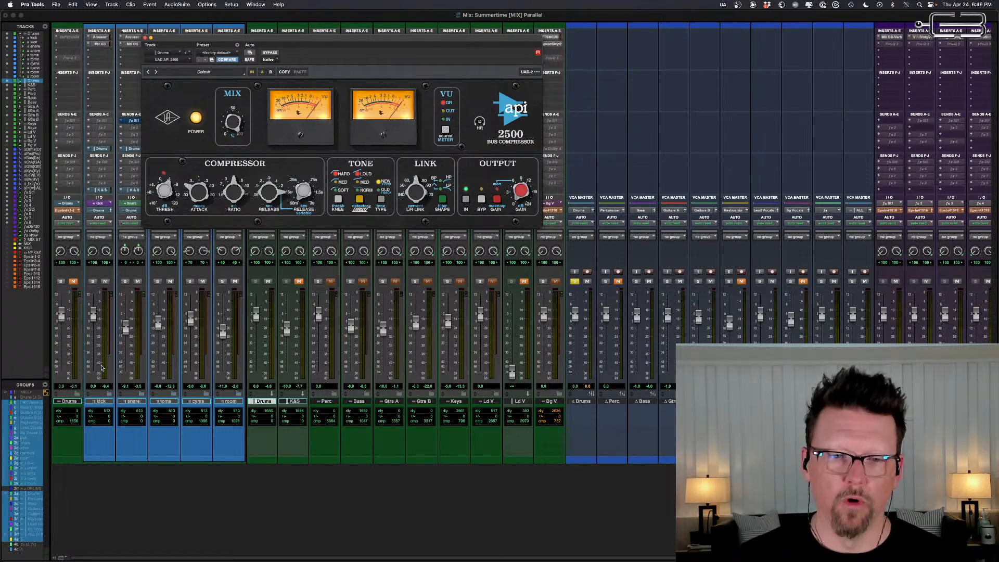
Step: Replay the parallel Drums to examine the API 2500's gain reduction, compare it in bypass again, and close the plug-in with it active
key("space")
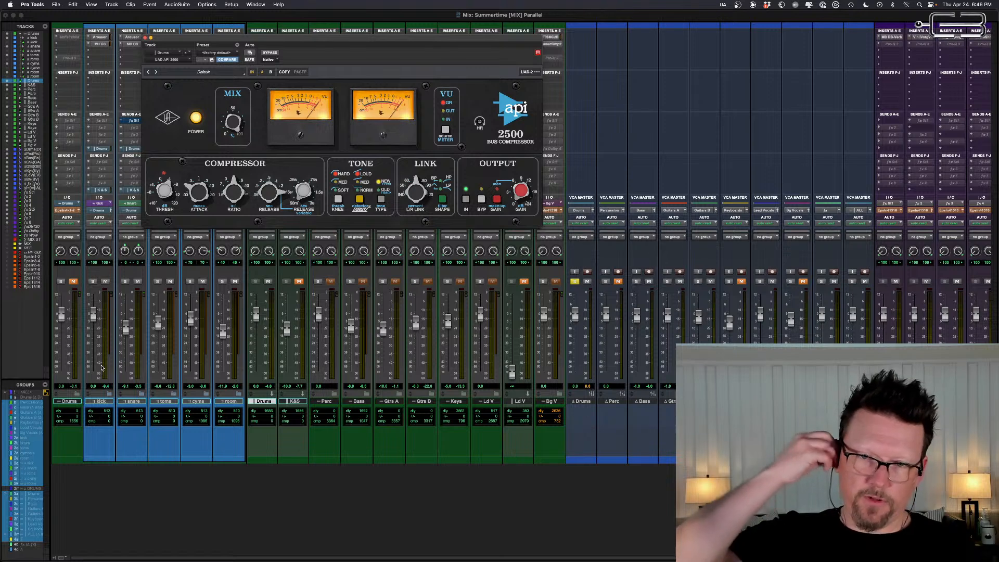
key("space")
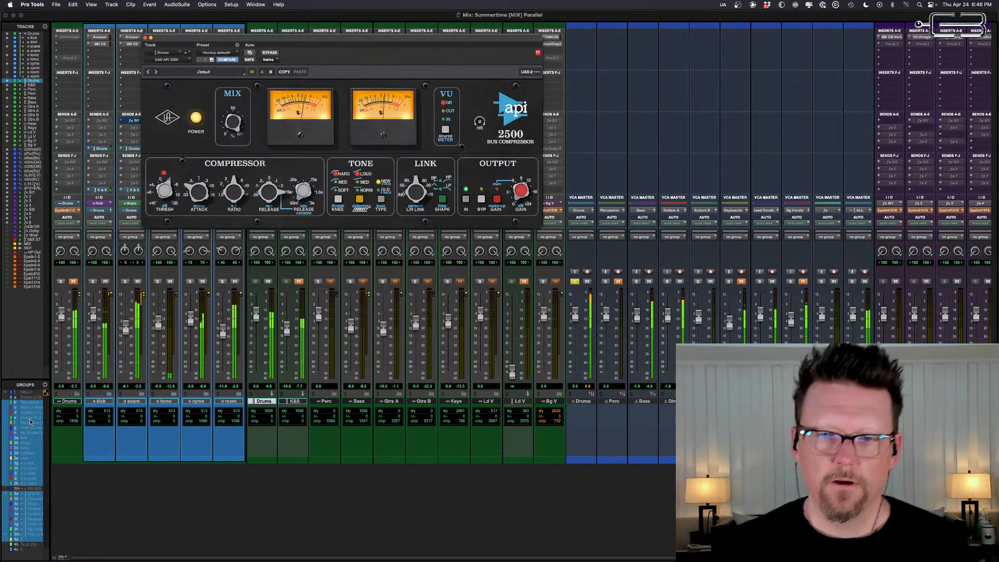
key("space")
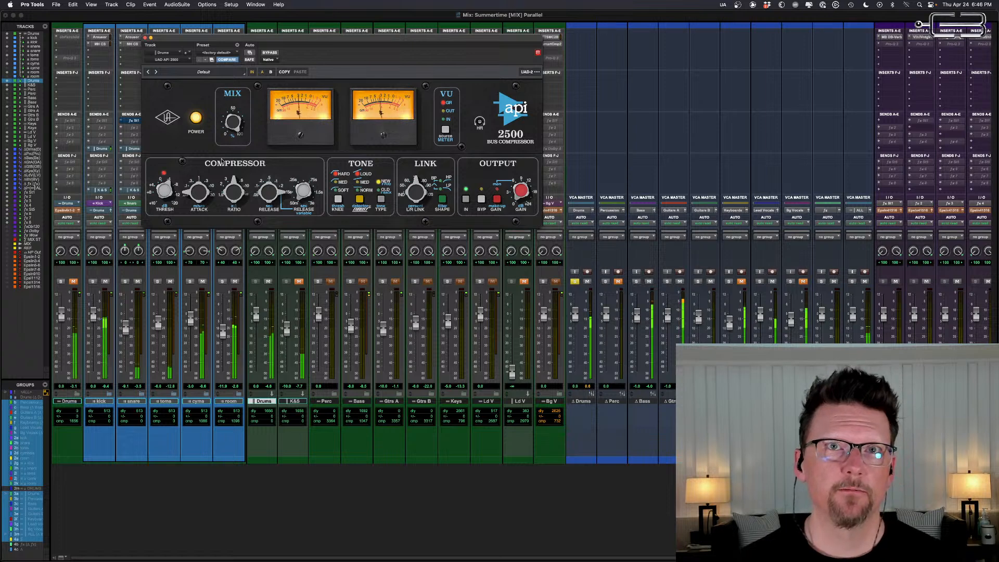
left_click_drag(352, 42, 279, 80)
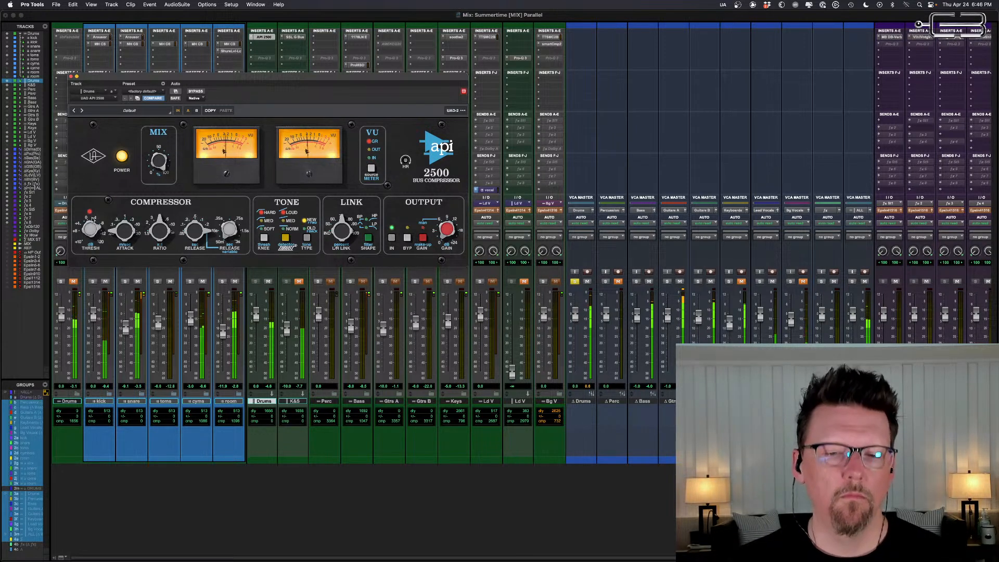
left_click(192, 92)
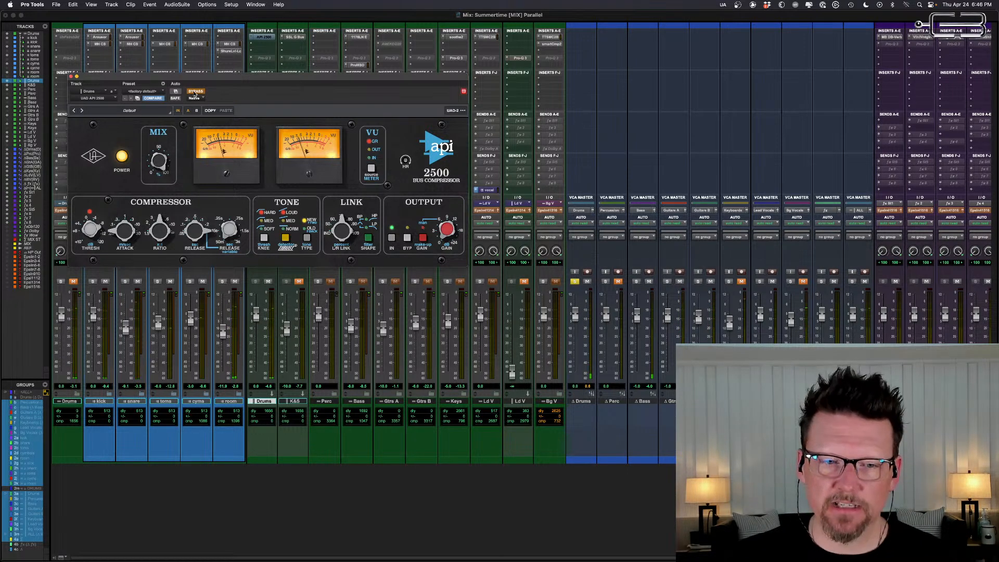
key("space")
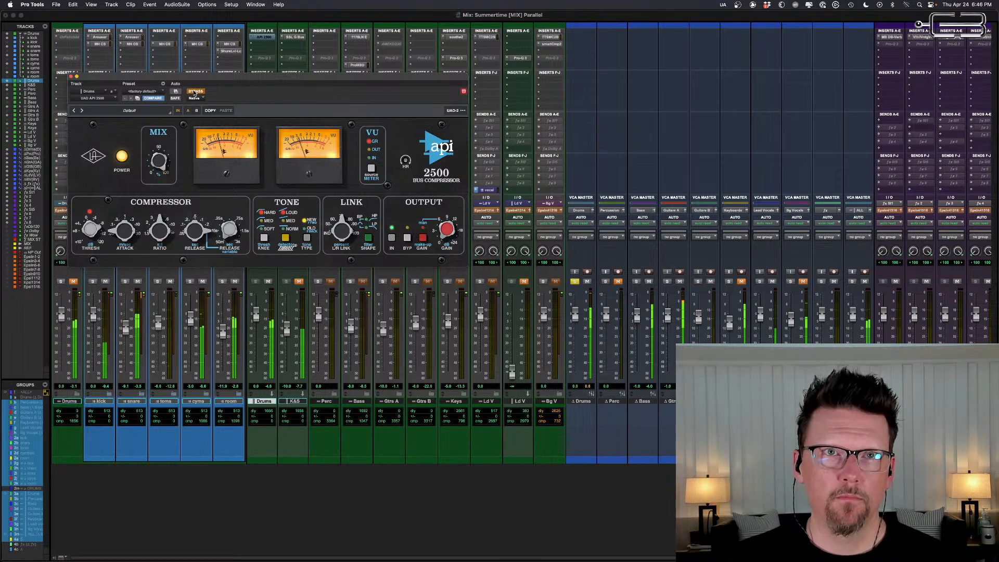
left_click(195, 91)
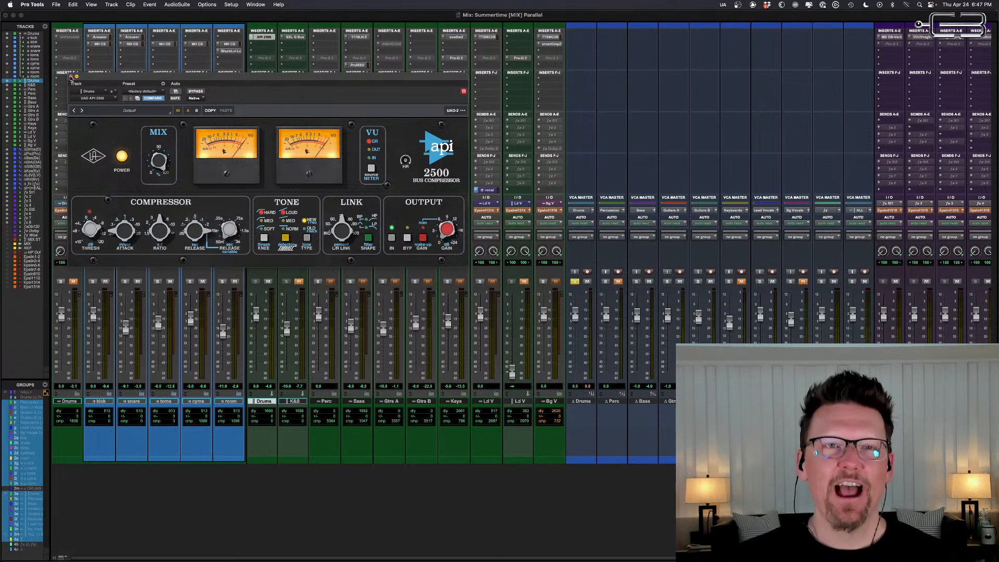
left_click(72, 77)
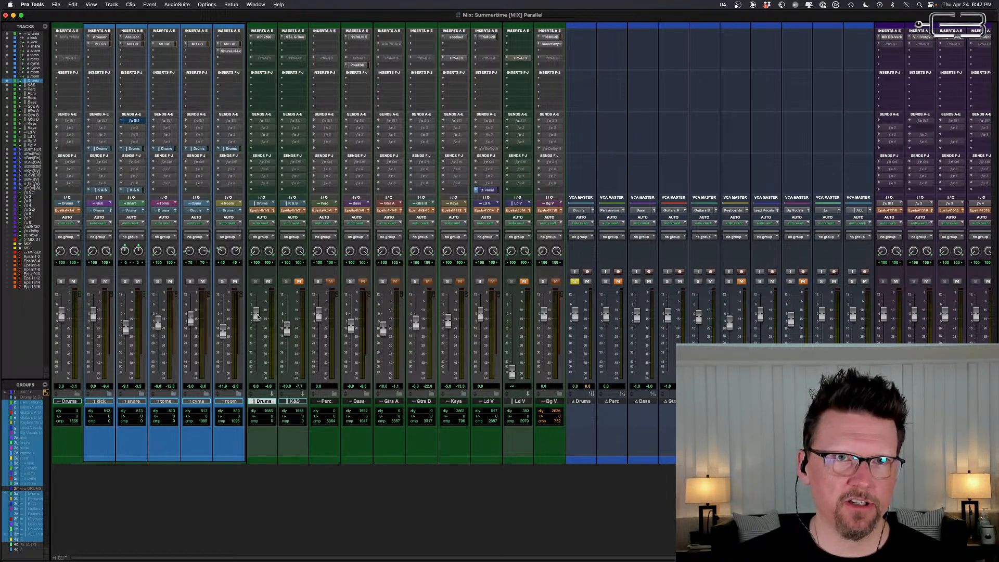
Step: Lower the parallel Drums fader below unity to blend it under the drum tracks
left_click_drag(255, 316, 262, 411)
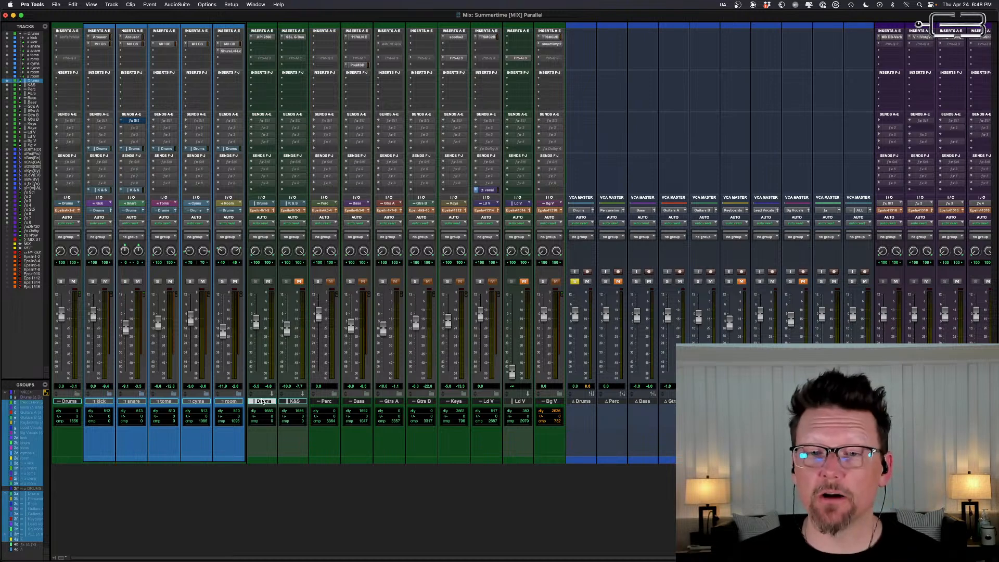
left_click(230, 149, "ctrl+super")
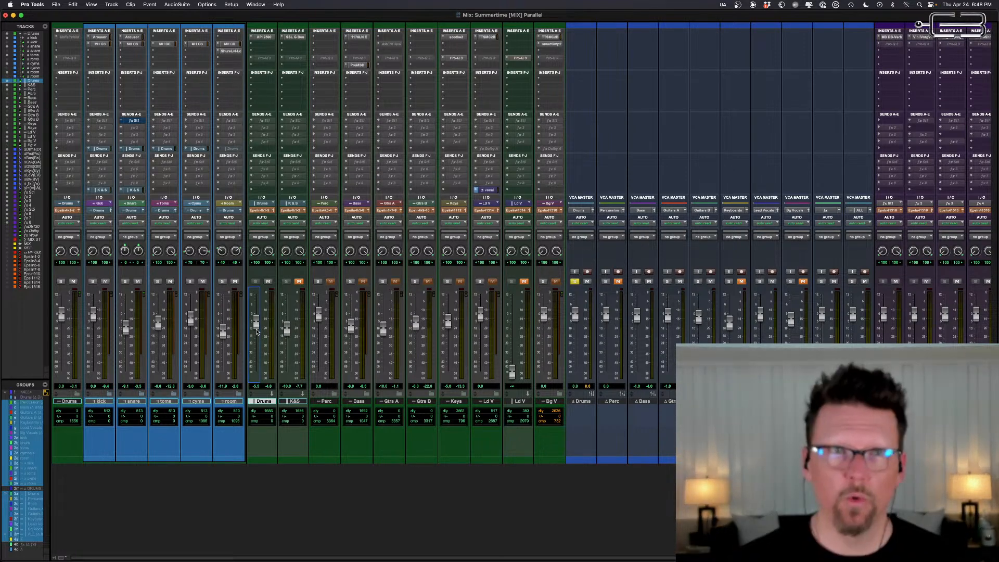
Step: Play the drums to audition the blend with the parallel Drums track, and stop playback
key("space")
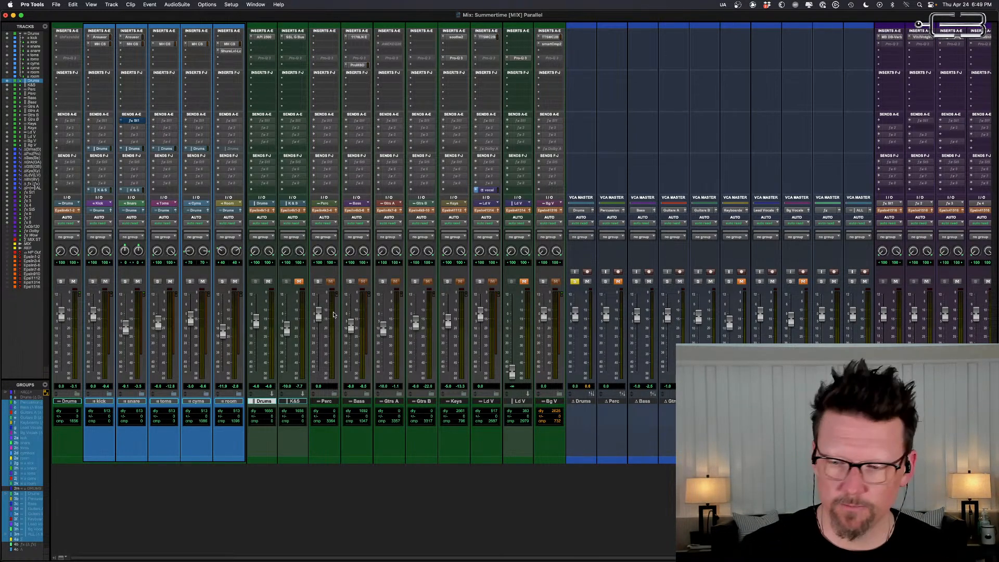
key("space")
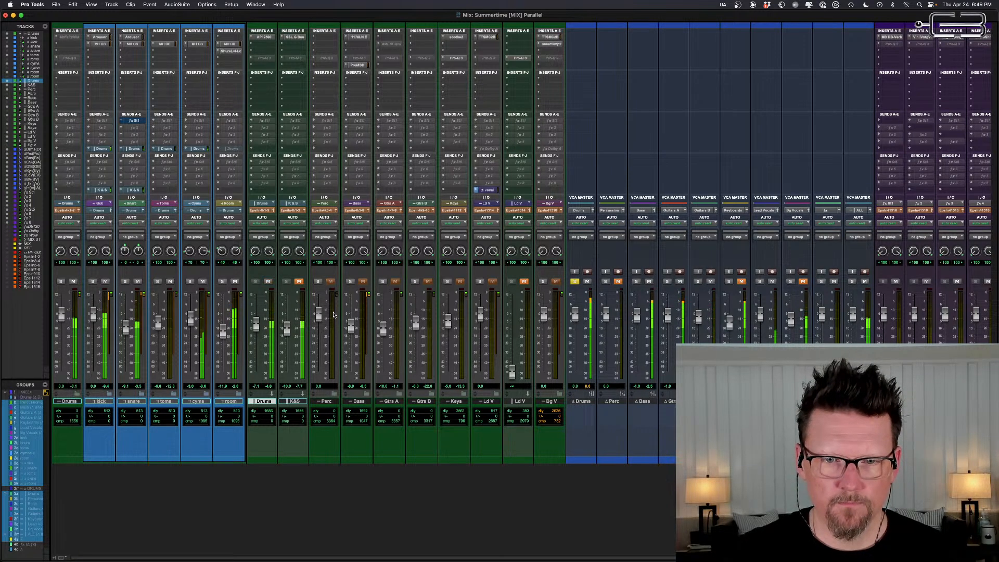
key("space")
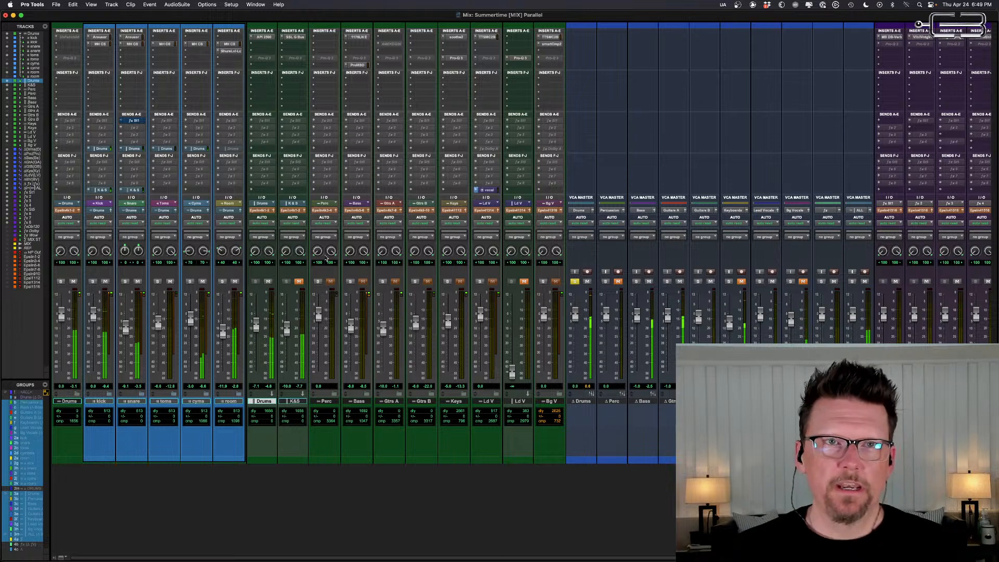
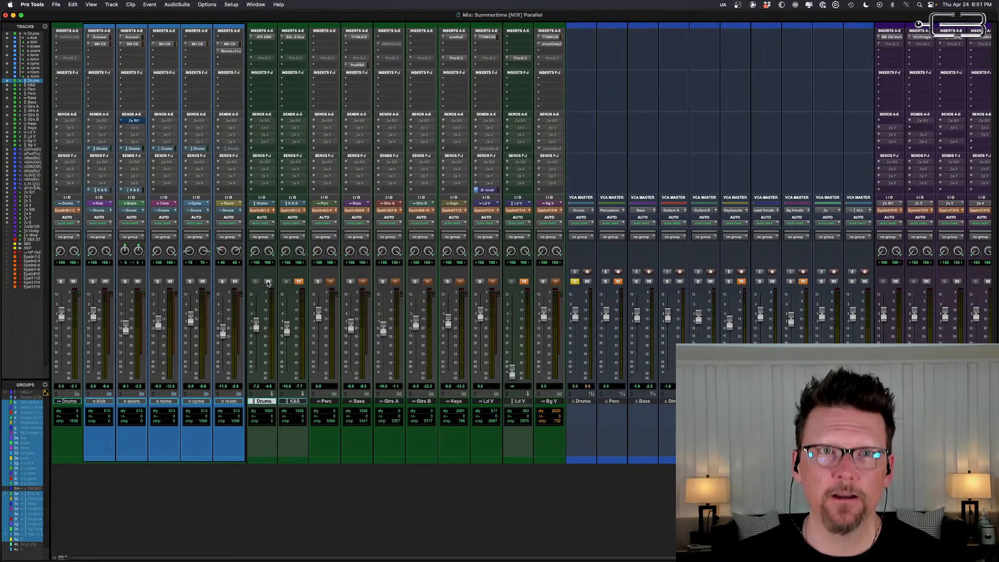
Step: Mute the parallel Drums track, unmute the K&S track, and open the SSL bus compressor inserted on K&S
left_click(269, 284)
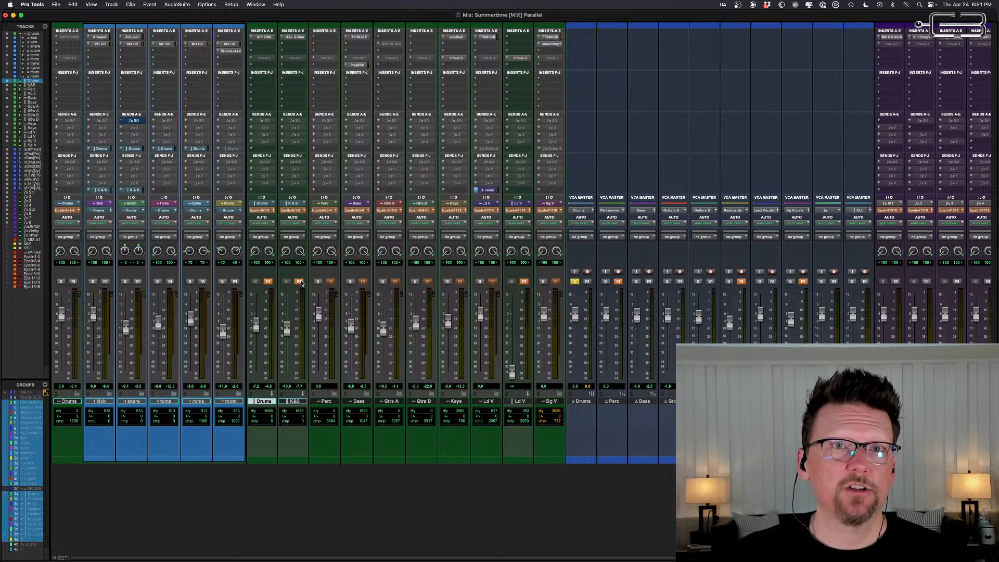
left_click(300, 282)
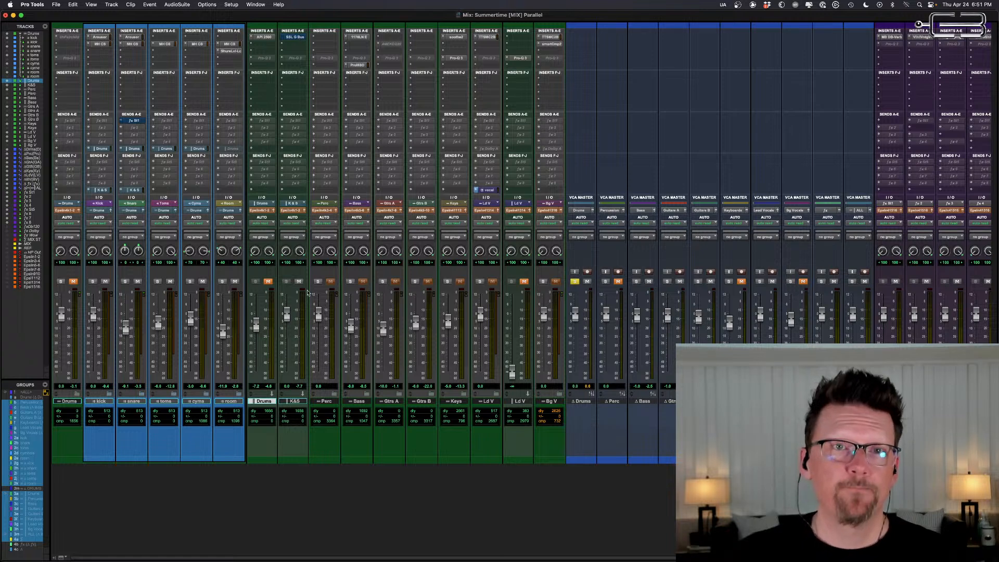
left_click(295, 37)
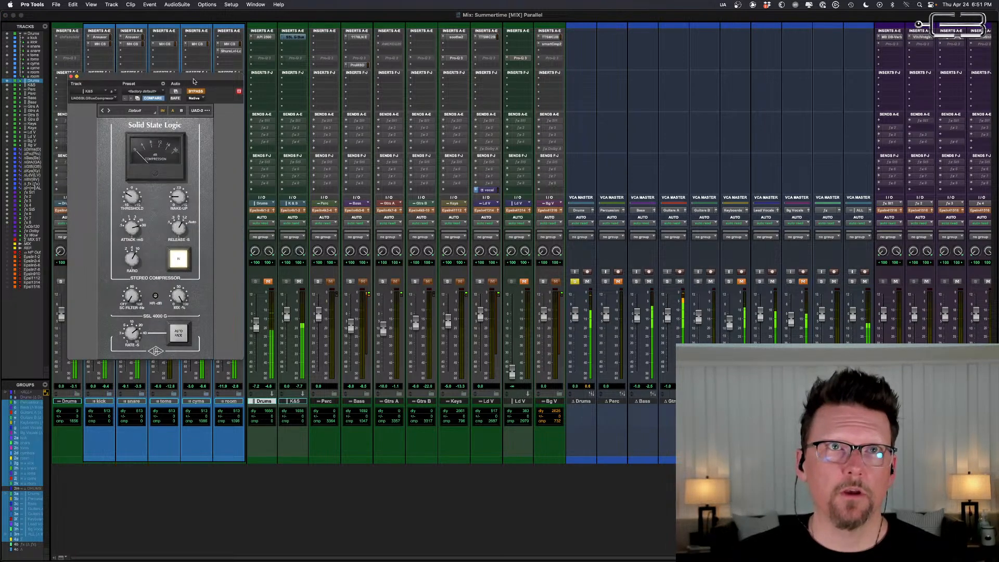
left_click_drag(223, 39, 205, 50)
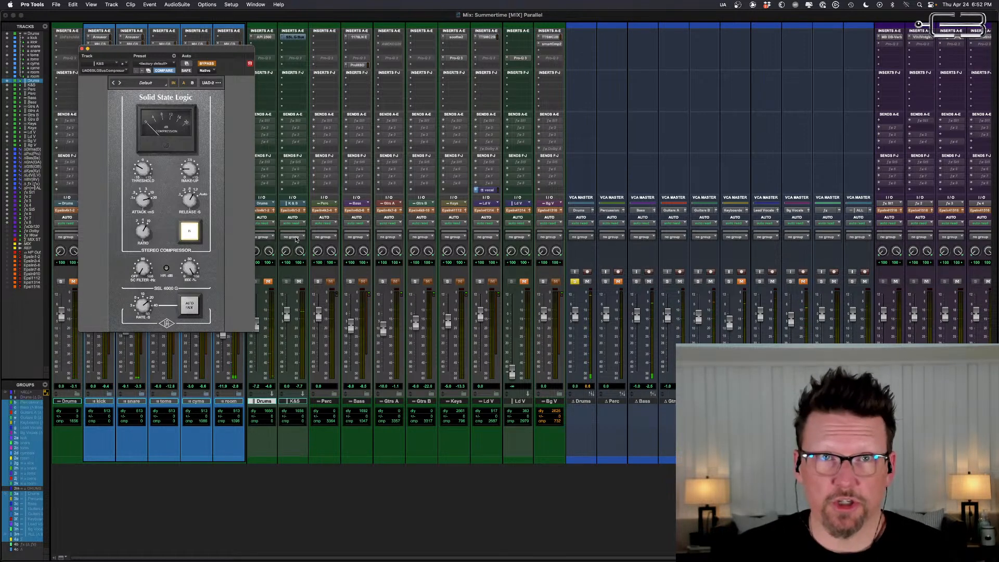
left_click_drag(225, 49, 228, 88)
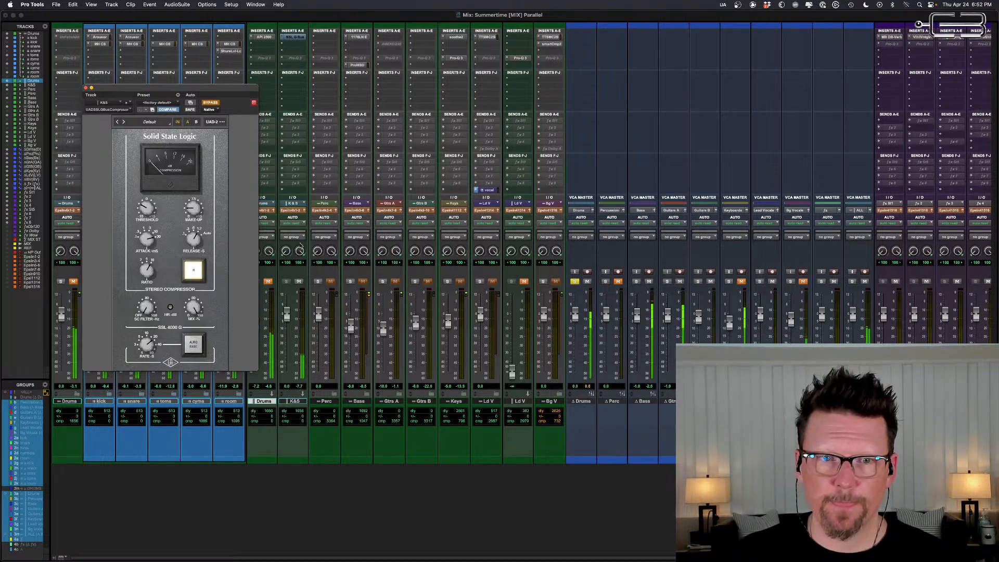
Step: Take the SSL compressor on K&S out of bypass, compare it bypassed and engaged during playback, and leave it active
left_click(295, 37, "super")
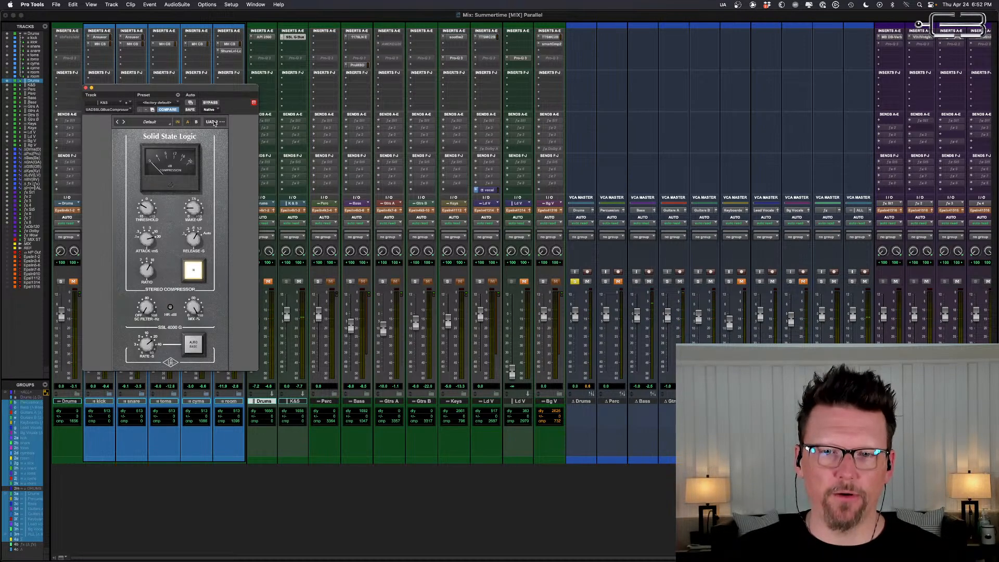
key("space")
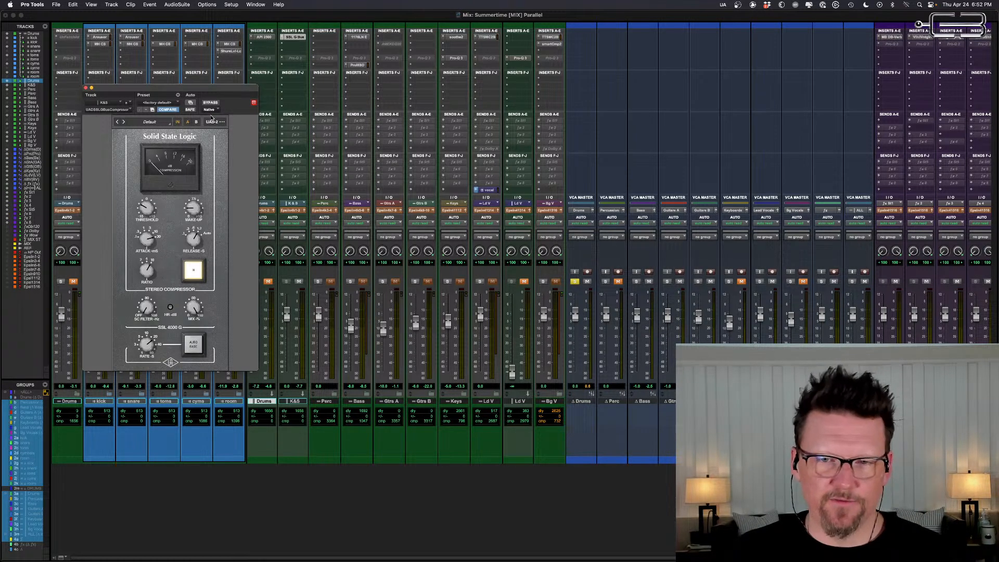
left_click(302, 37, "super")
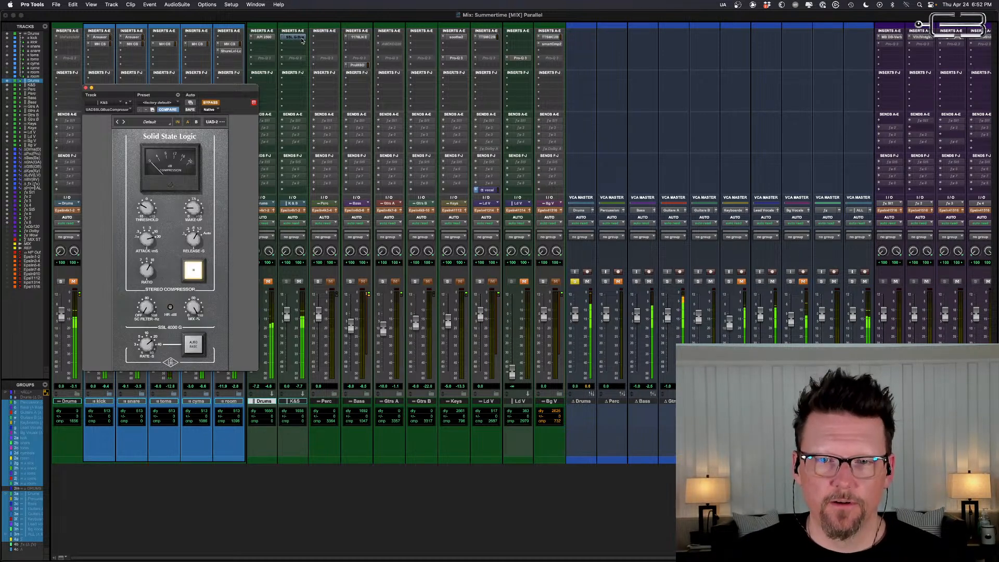
left_click(302, 38, "super")
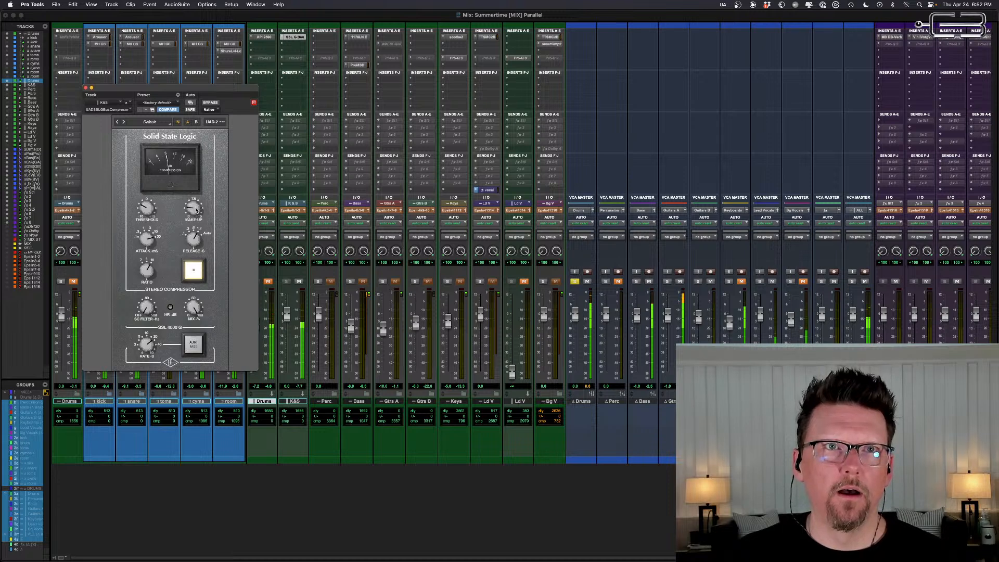
left_click(212, 102)
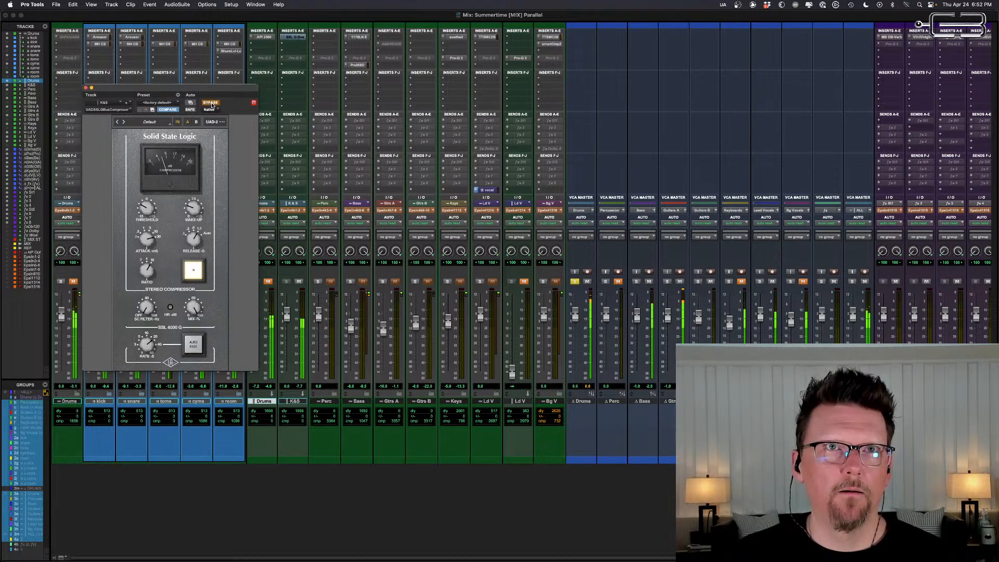
left_click(212, 103)
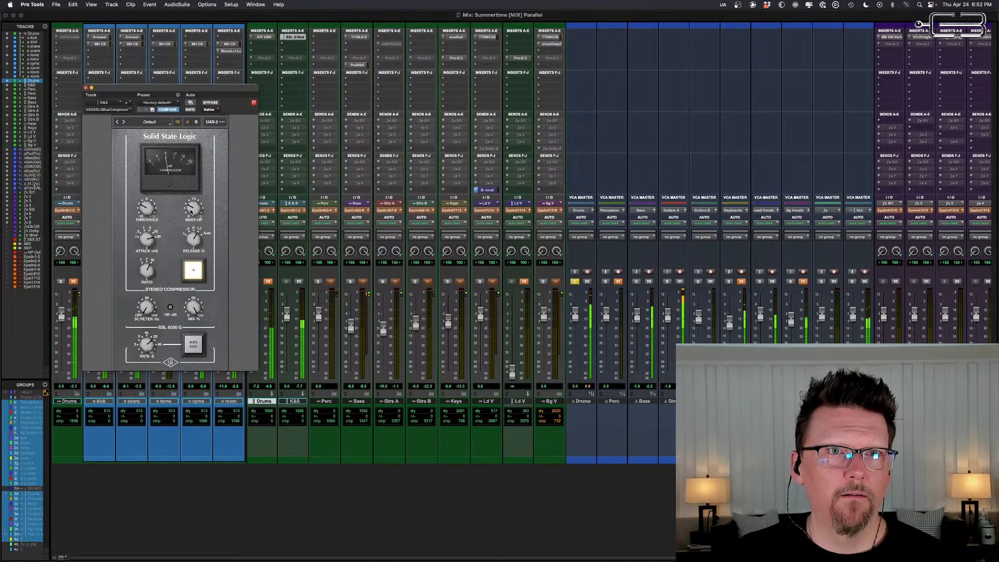
left_click(211, 103)
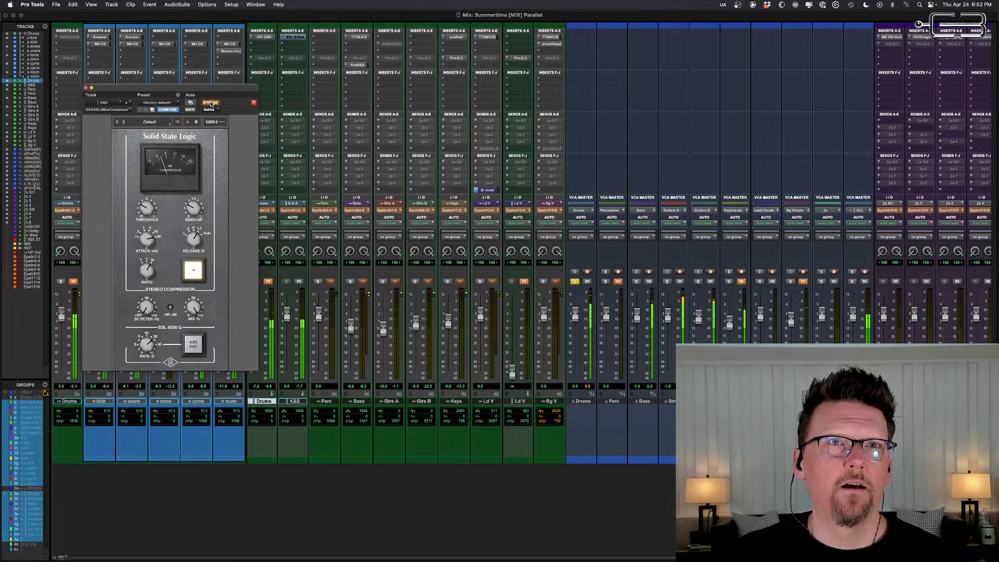
left_click(212, 103)
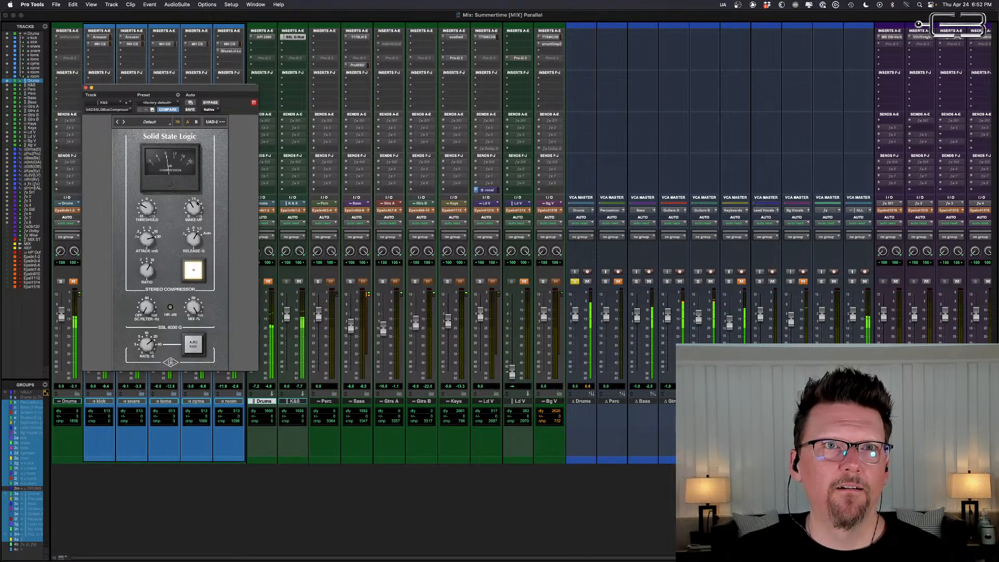
left_click(209, 103)
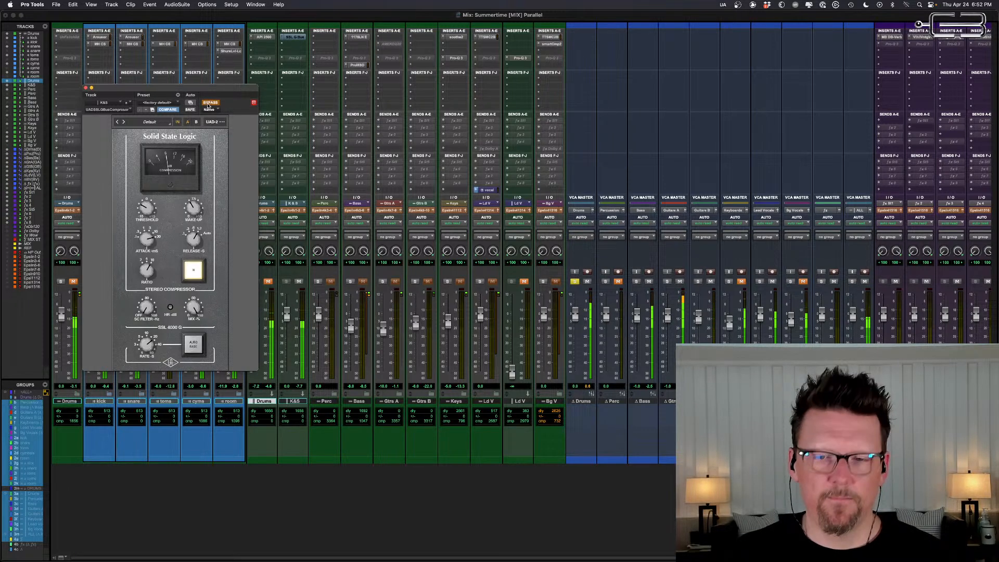
left_click(209, 103)
left_click(209, 104)
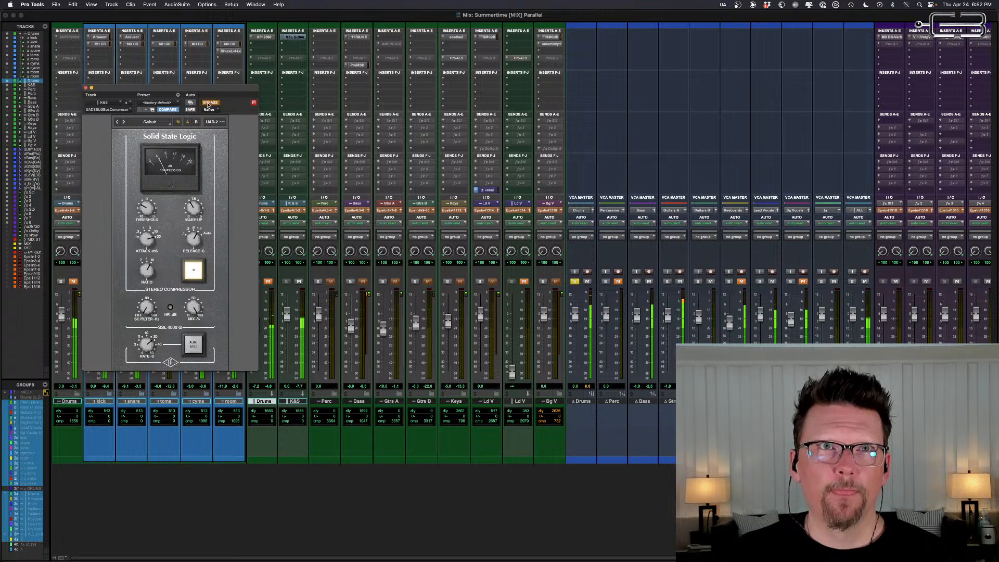
left_click(209, 104)
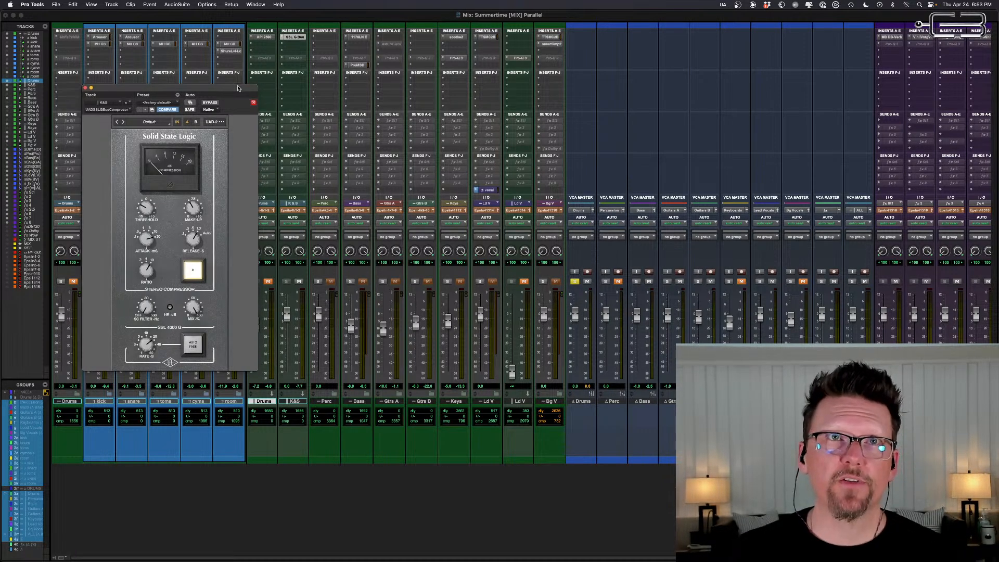
Step: Replay the K&S track, compare the SSL compressor in bypass again, and close the plug-in with it active
left_click_drag(241, 91, 484, 35)
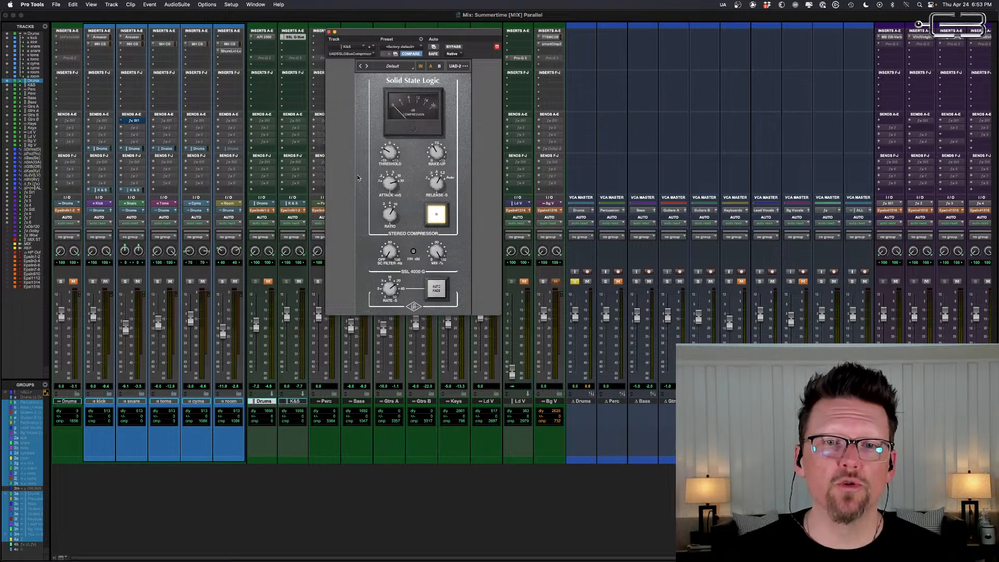
mouse_move(401, 32)
left_mouse_down()
mouse_move(393, 42)
mouse_move(386, 33)
left_mouse_up()
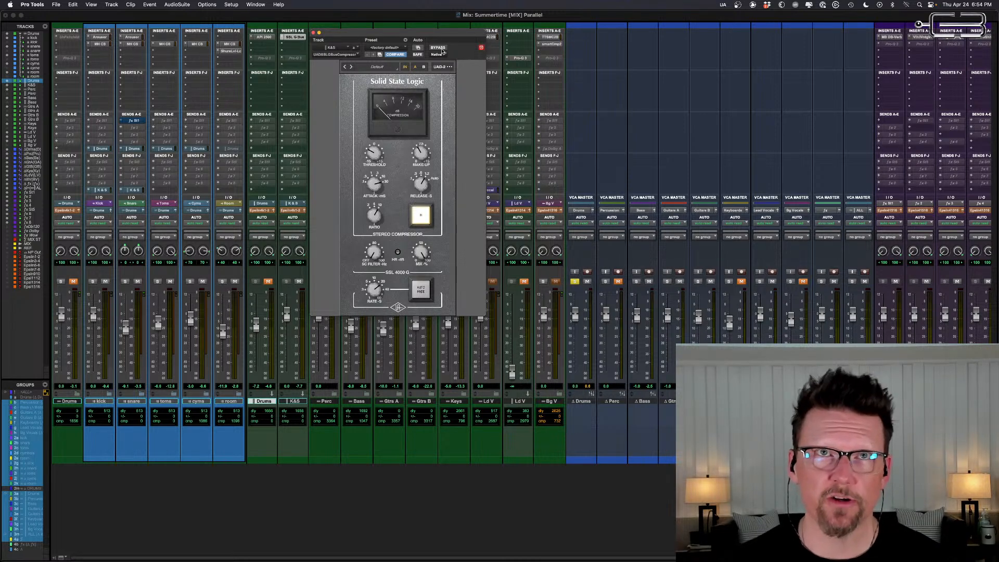
left_click_drag(433, 36, 447, 35)
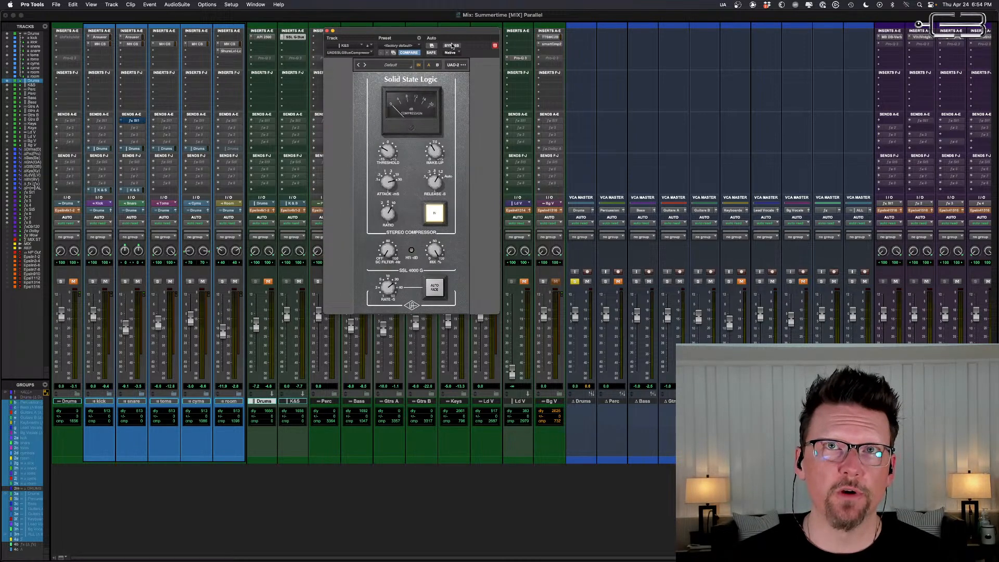
key("space")
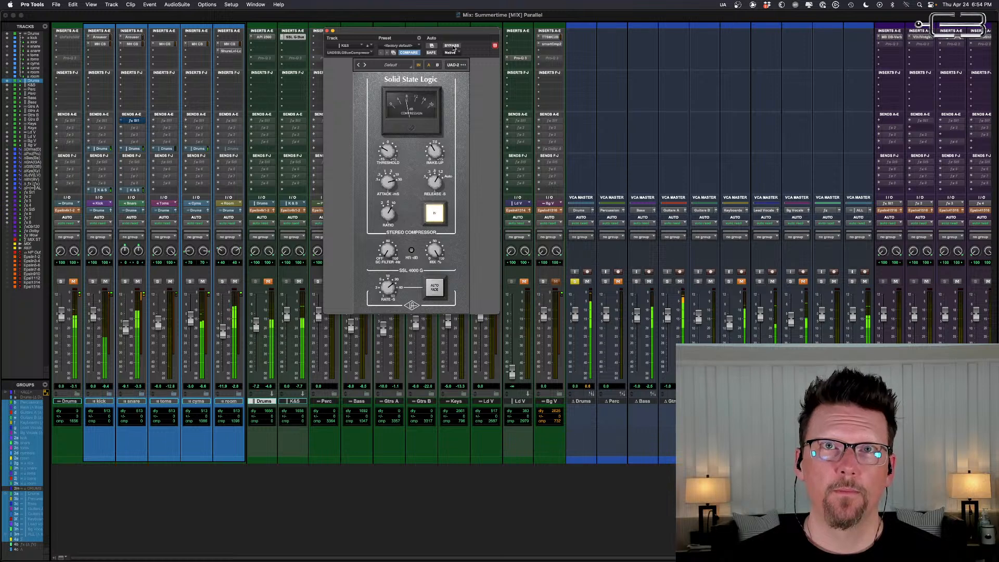
left_click(452, 47)
left_click(452, 46)
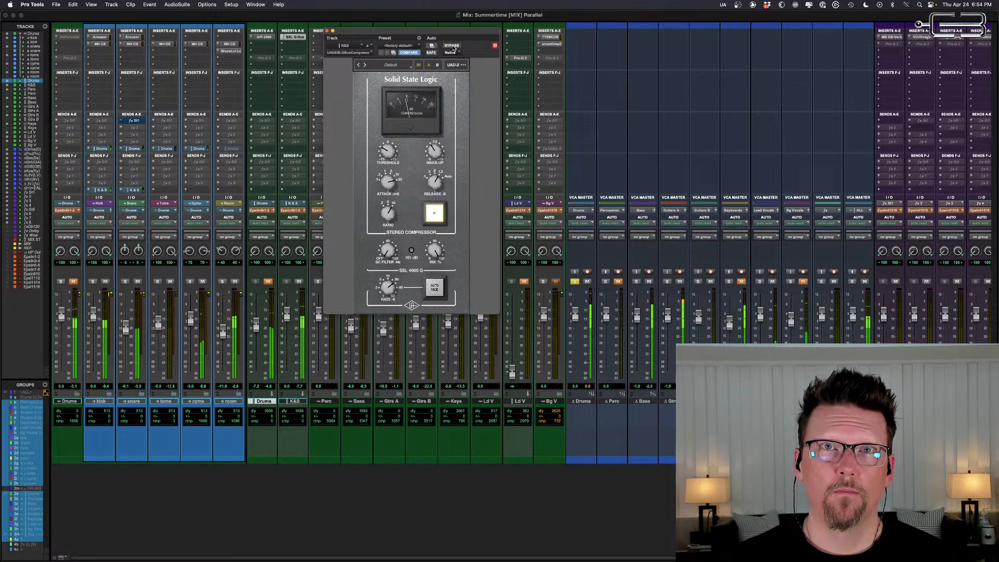
left_click(328, 31)
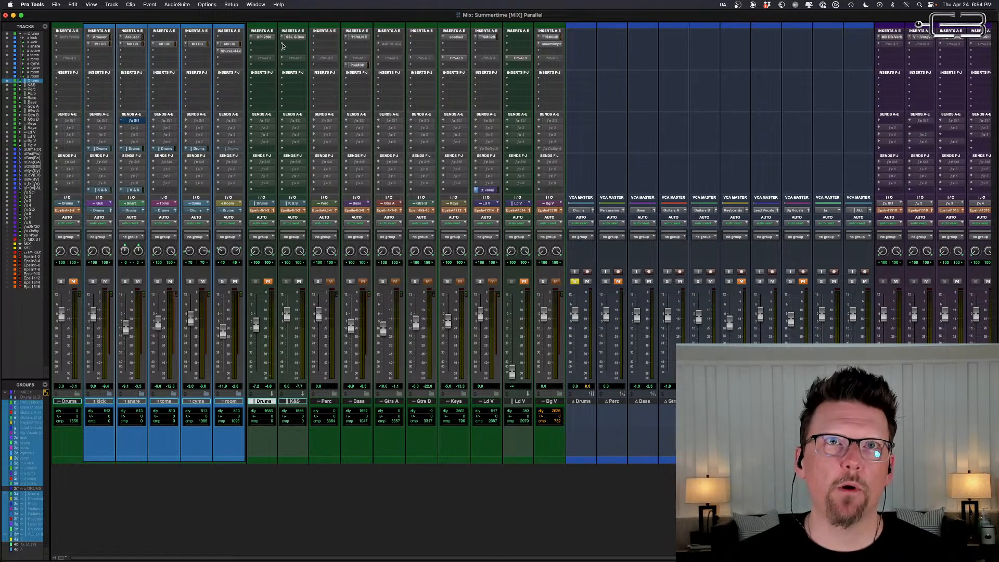
Step: Insert the stereo Sontec MES-432D9D equalizer after the SSL compressor on the K&S track
left_click(282, 46)
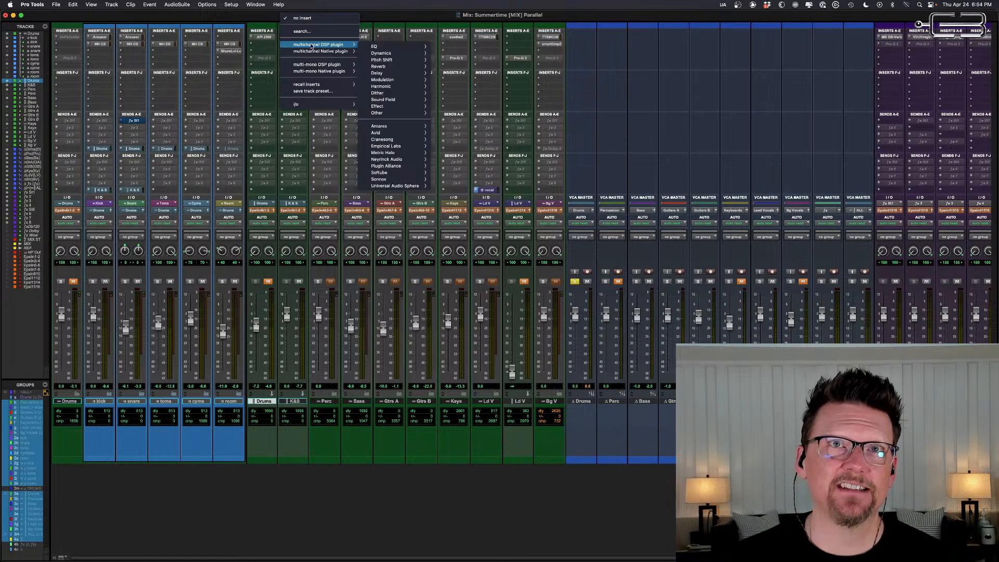
left_click(310, 32)
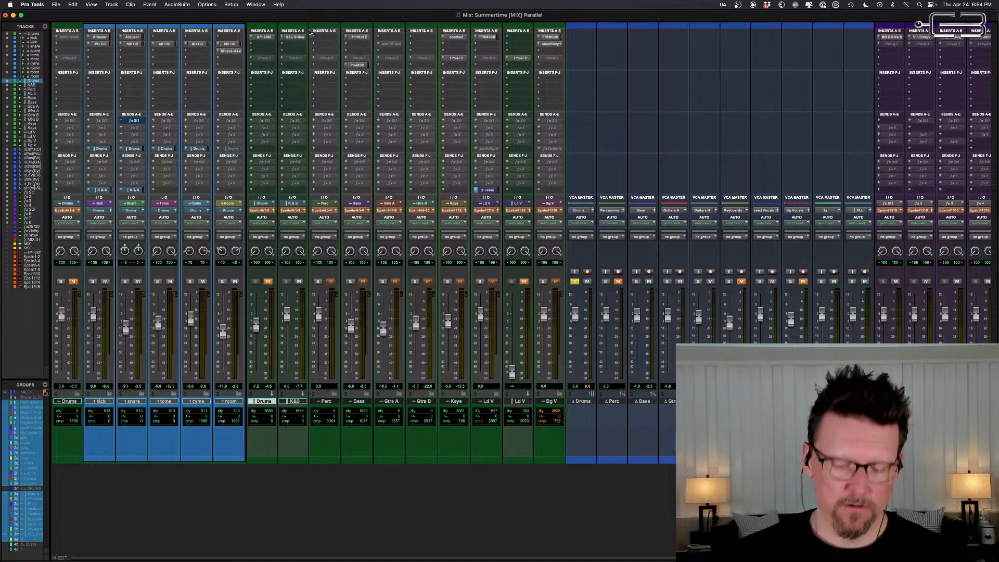
type("sontec")
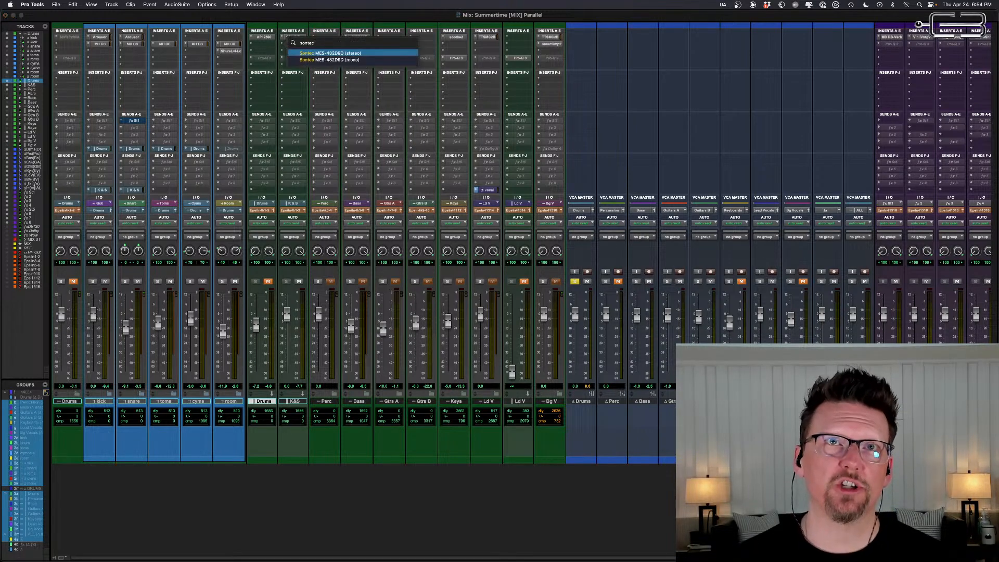
key("Return")
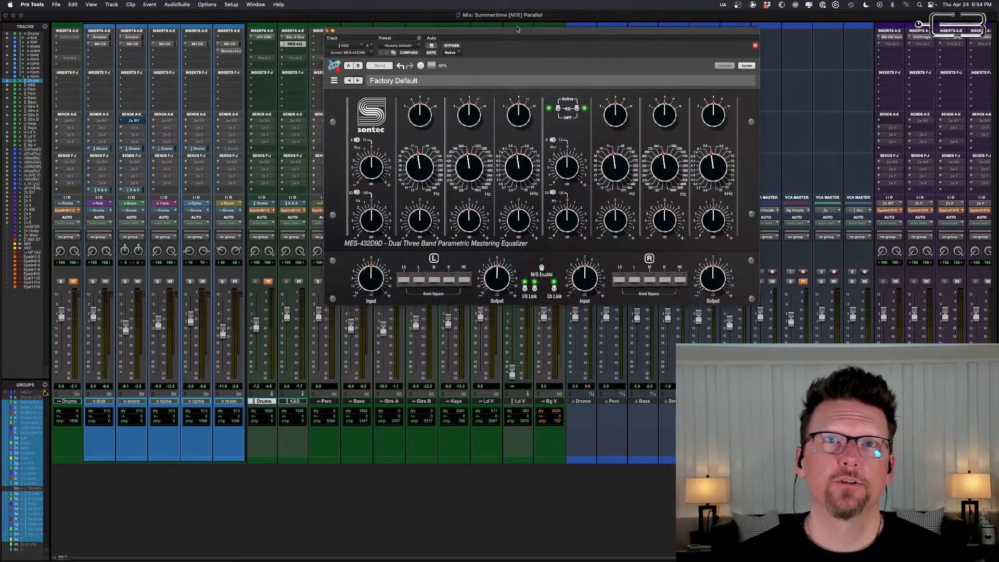
left_click_drag(508, 37, 495, 117)
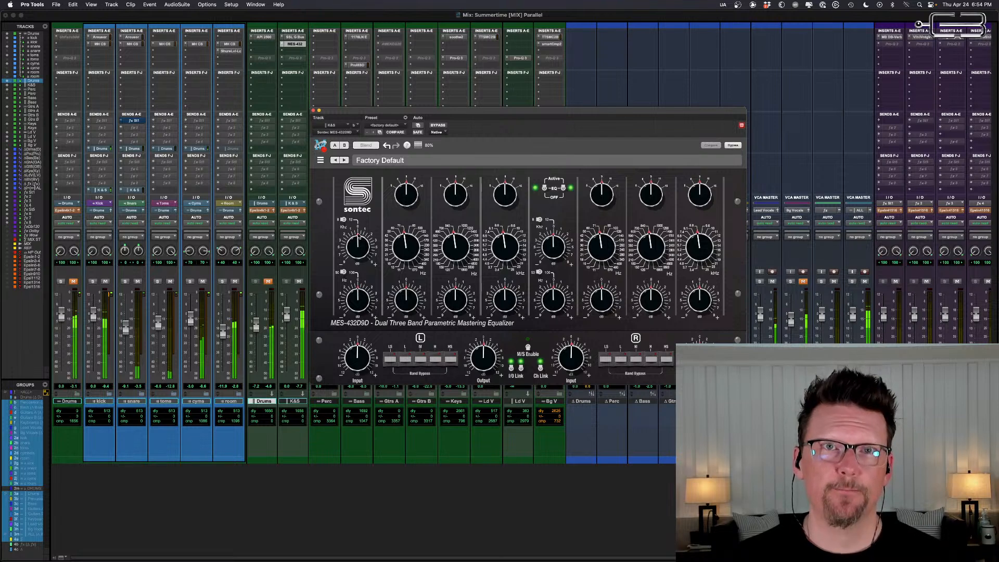
Step: Boost the low and high shelves on the K&S track's Sontec equalizer during playback, and close the plug-in
left_click(366, 310)
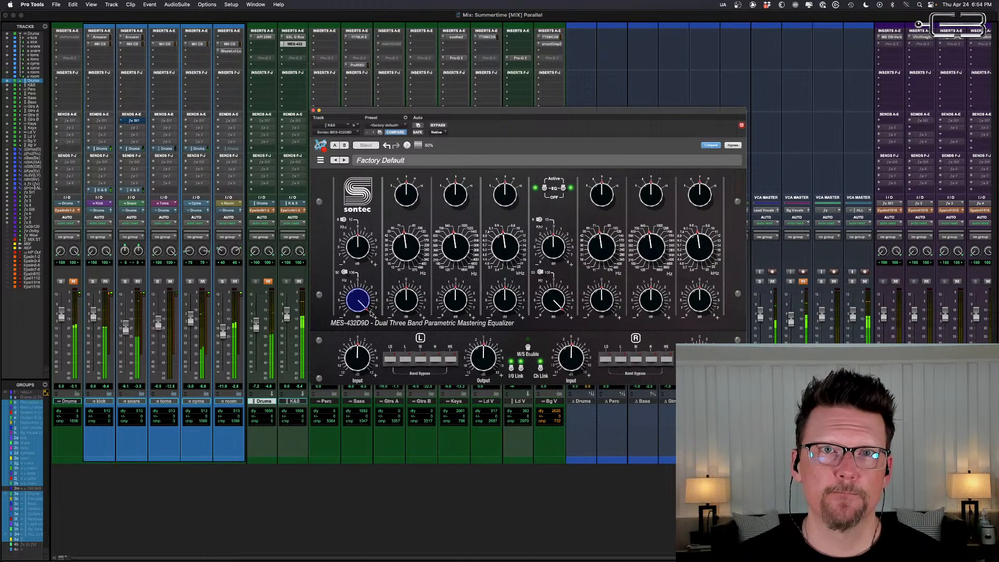
left_click(366, 221)
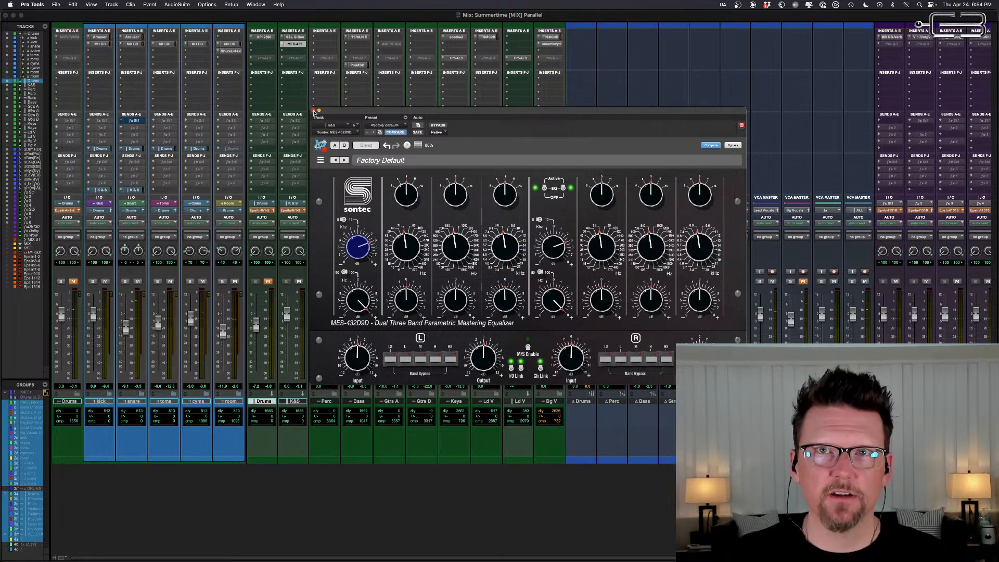
left_click_drag(392, 113, 425, 22)
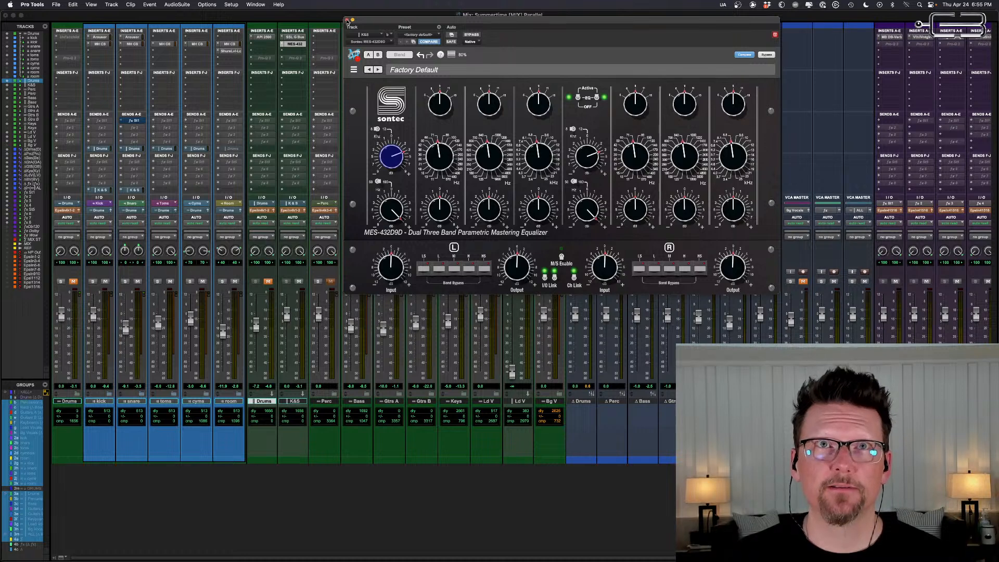
left_click(347, 20)
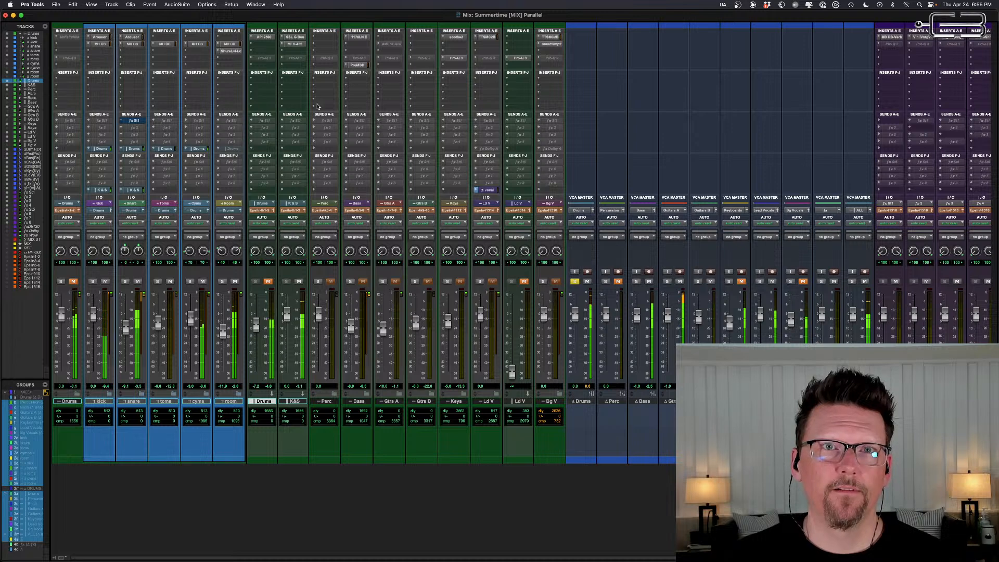
Step: Lower the output of the Sontec equalizer on K&S, compare it bypassed and engaged during playback, and close it active
left_click(292, 44)
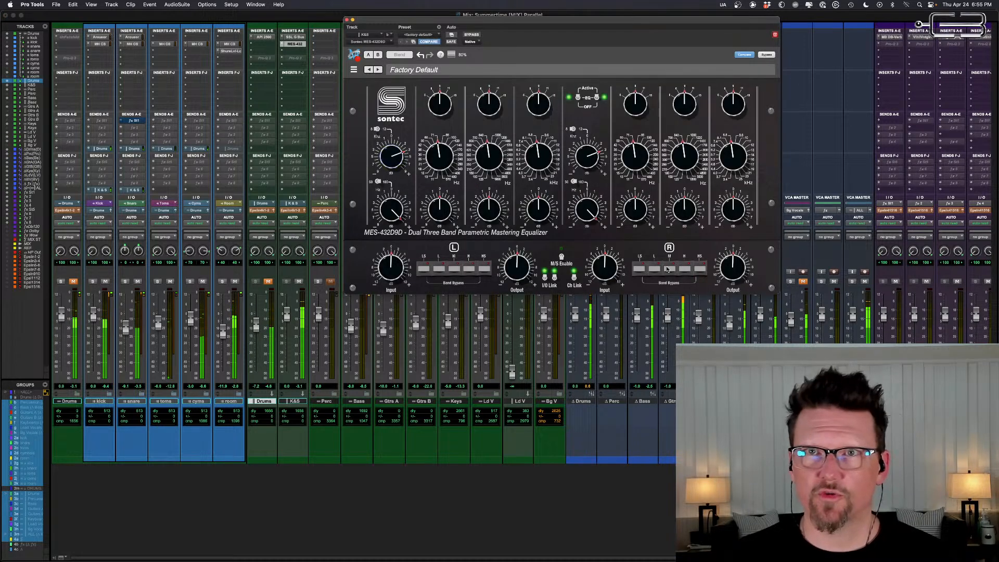
left_click_drag(516, 268, 516, 282)
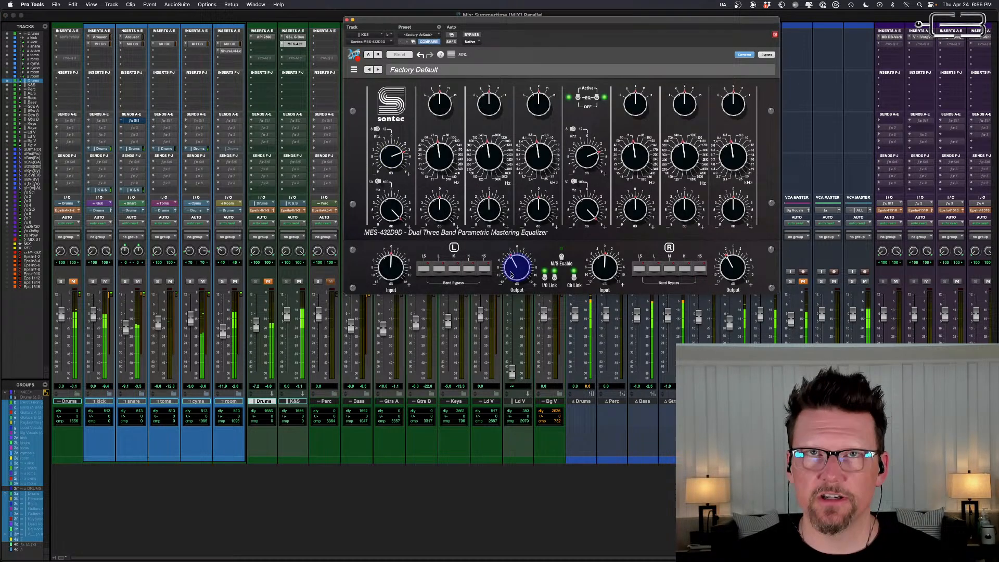
left_click(470, 35)
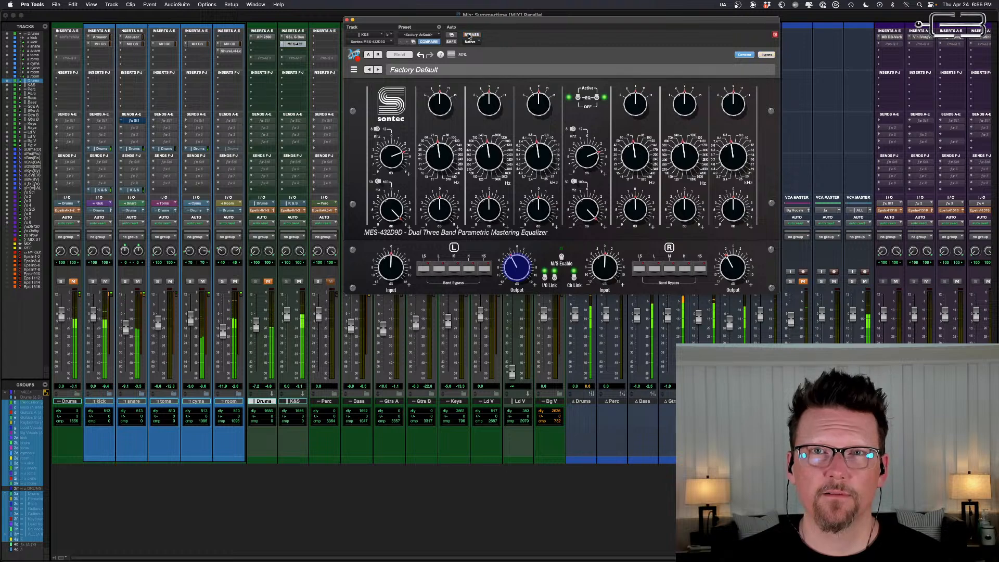
left_click(469, 35)
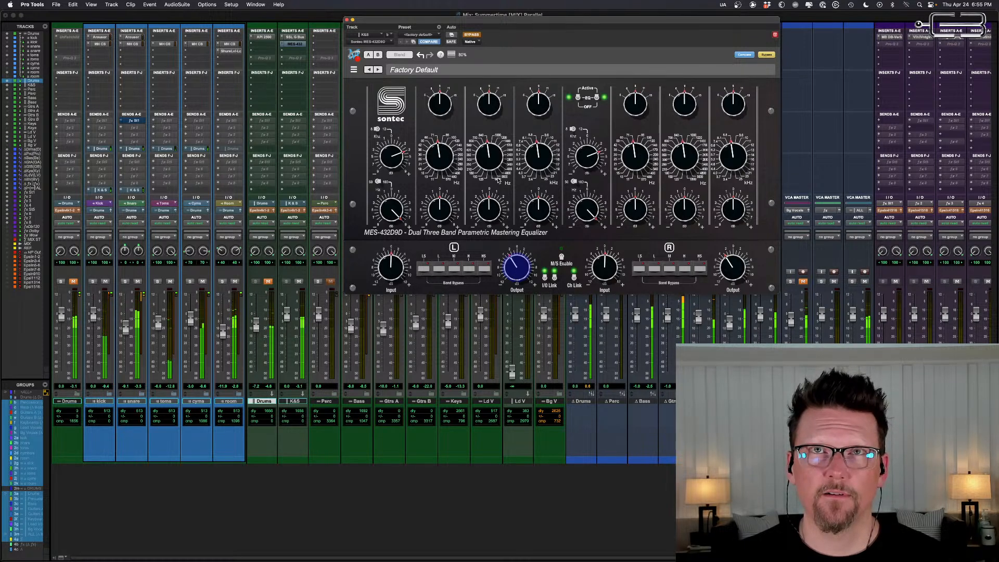
left_click(470, 35)
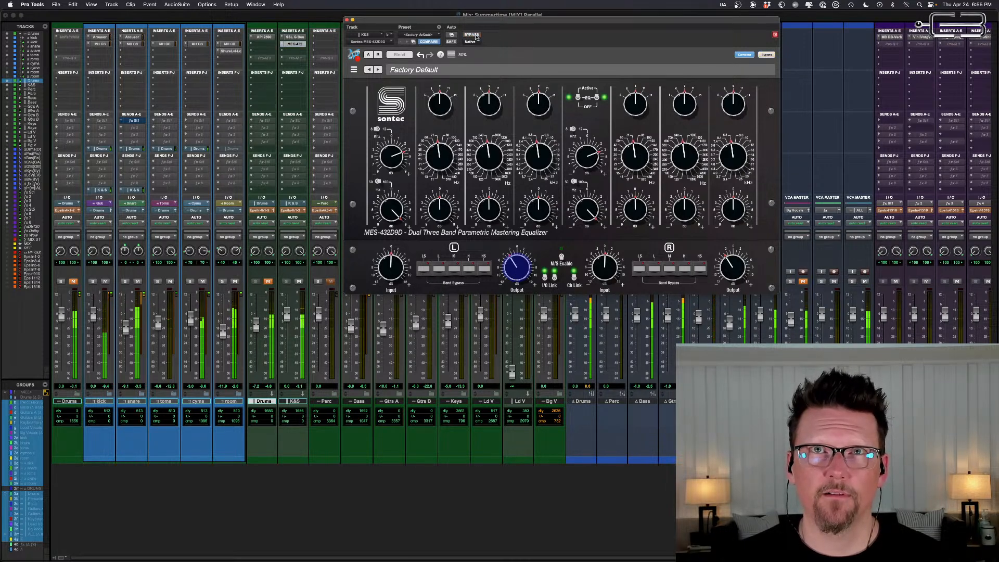
left_click(347, 19)
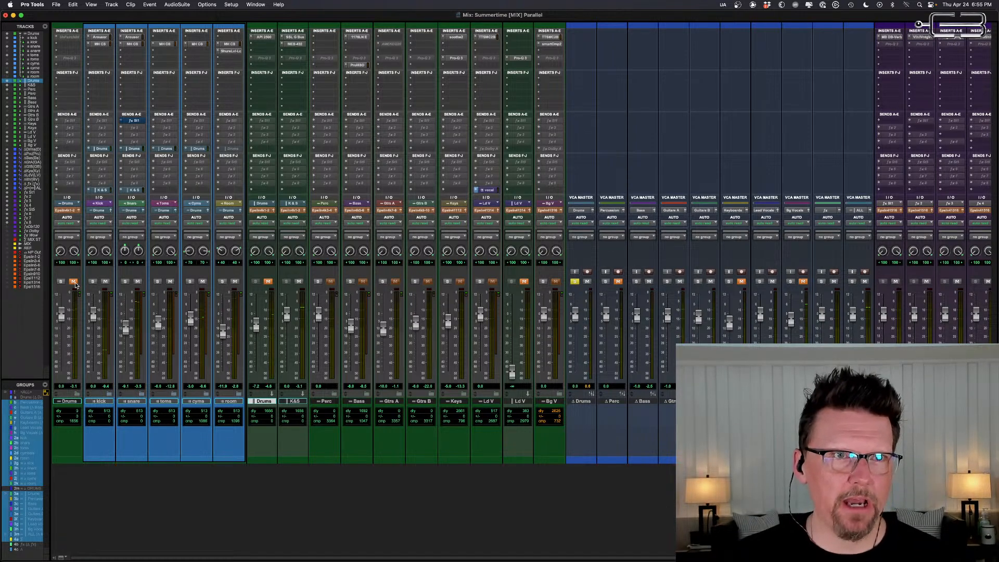
Step: Blend the K&S fader up from its lowest level during playback, and reduce the low and high shelf boosts on its Sontec equalizer
left_click_drag(285, 314, 286, 409)
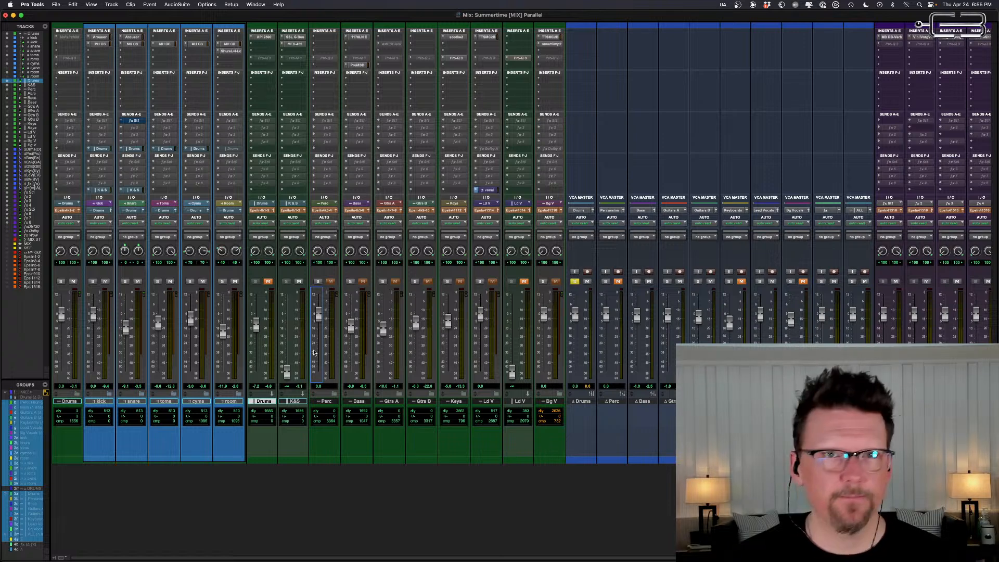
key("space")
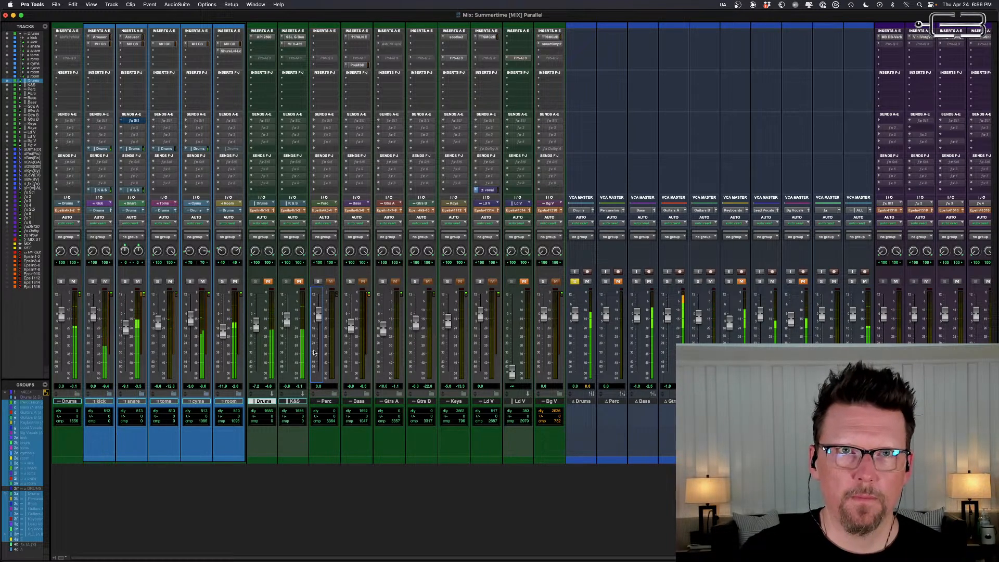
left_click(292, 43)
left_click_drag(396, 206, 394, 233)
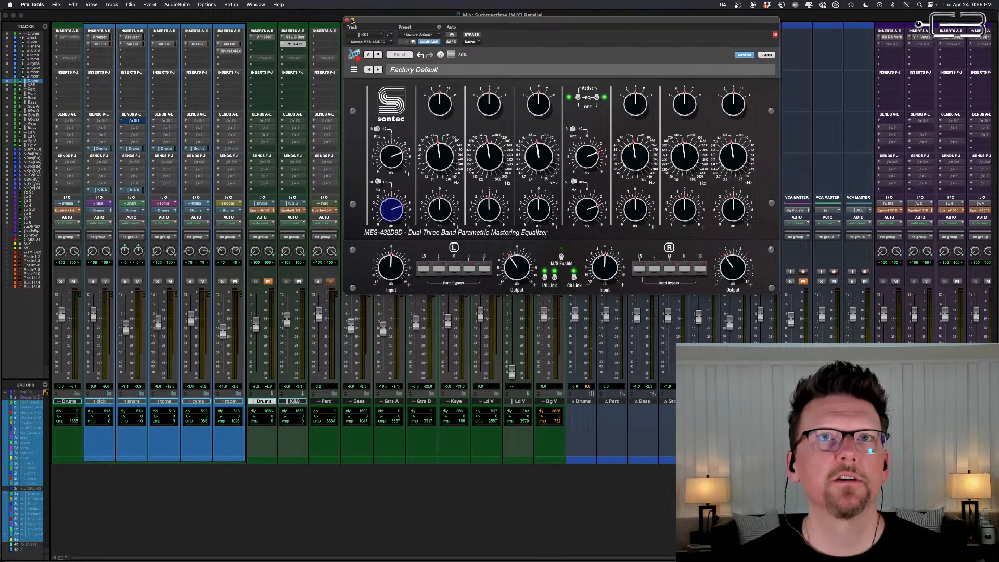
left_click_drag(401, 162, 397, 174)
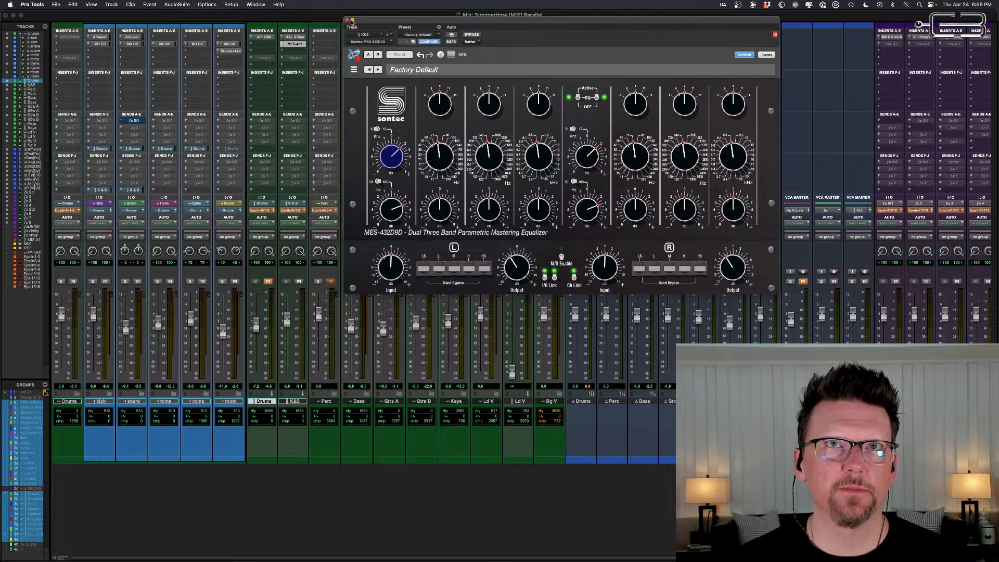
left_click(347, 20)
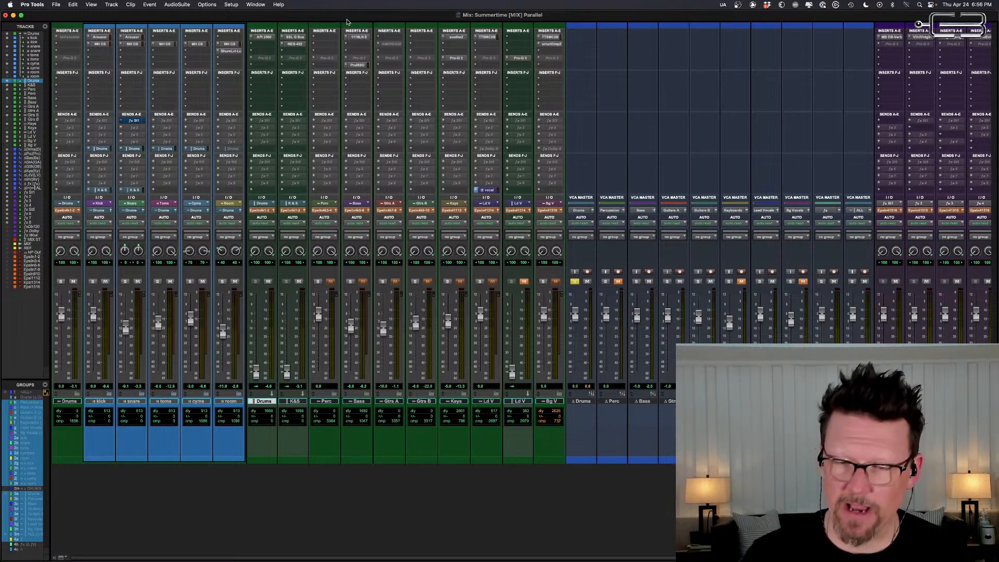
Step: Play the drums and compare the blend with the main Drums track muted and unmuted
key("space")
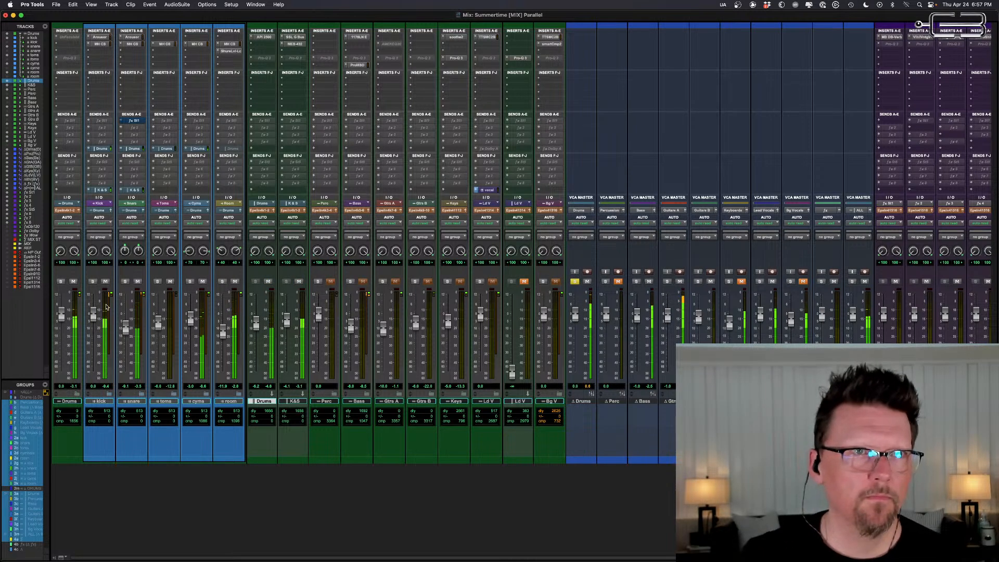
left_click(72, 282)
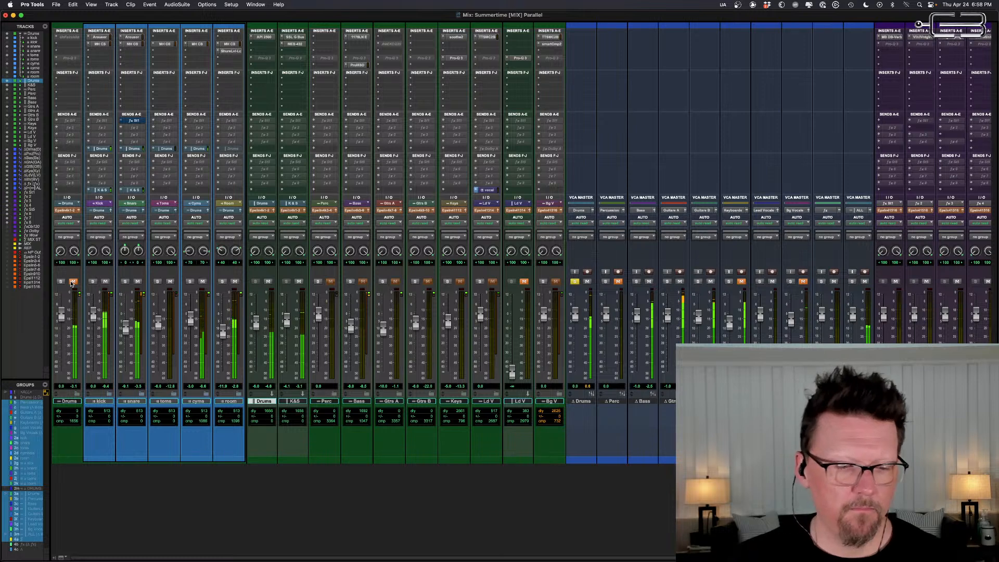
left_click(72, 282)
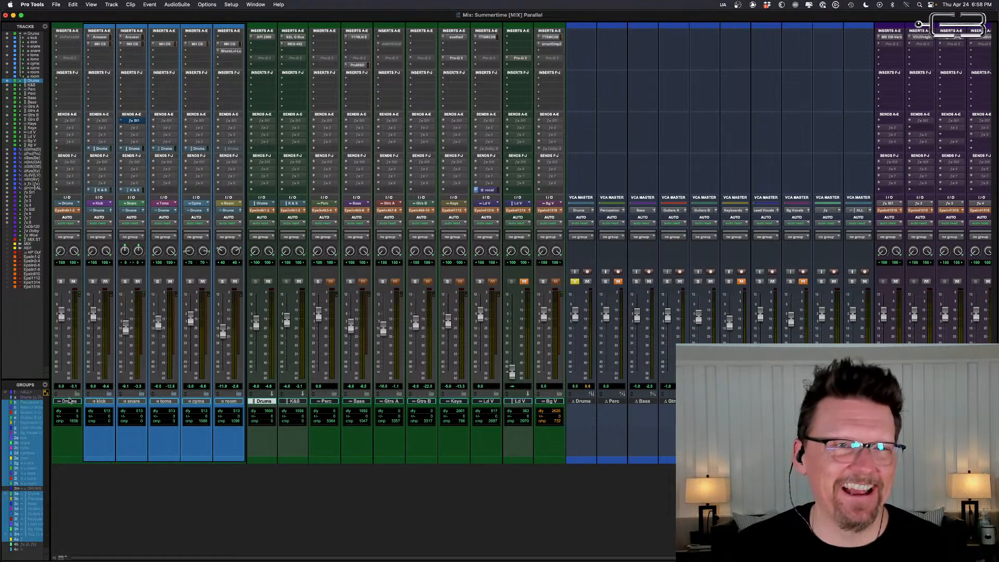
left_click(69, 403)
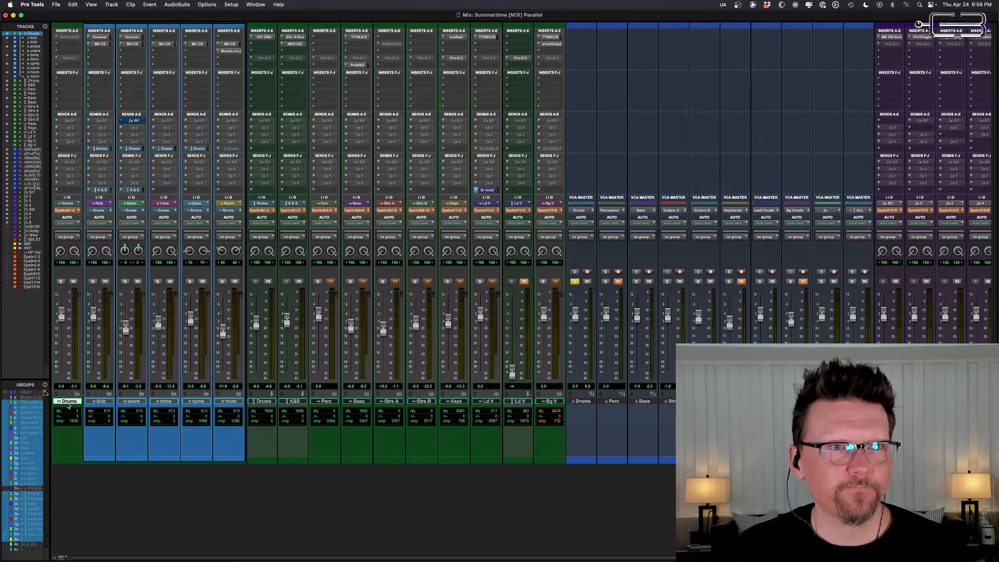
key("alt+shift+d")
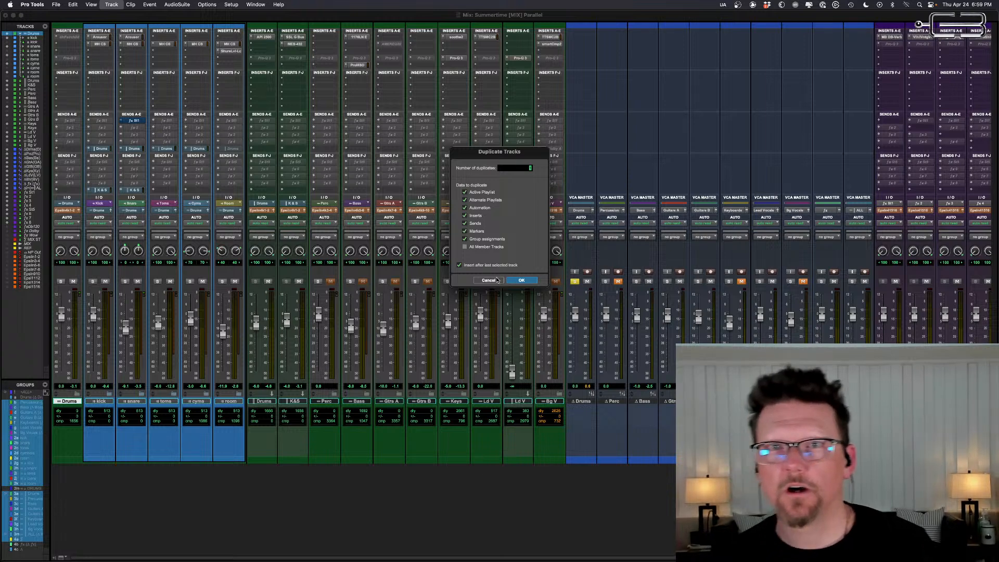
key("Escape")
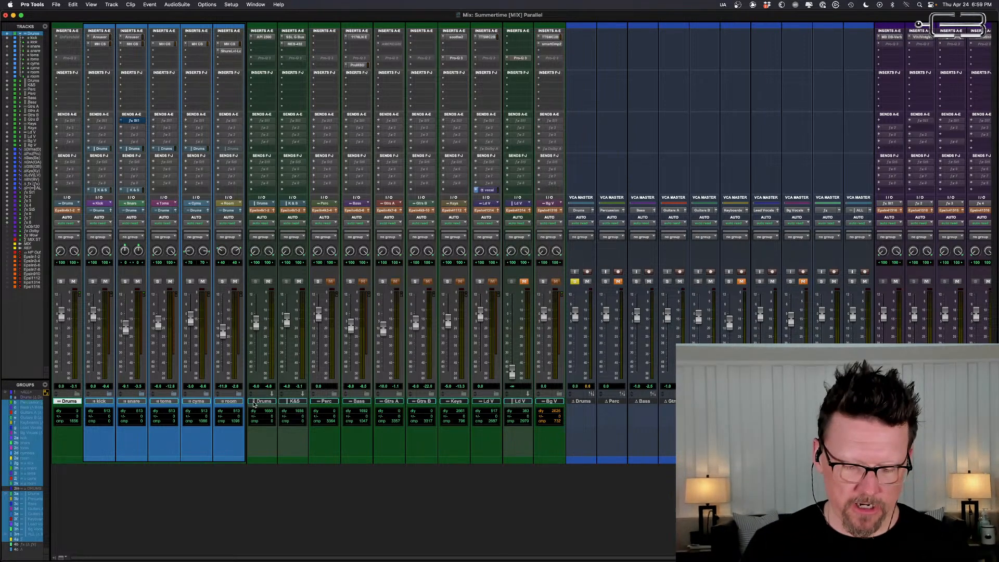
Step: Create one new stereo Aux Input track beside the main Drums track
key("super+shift+n")
key("super+Down")
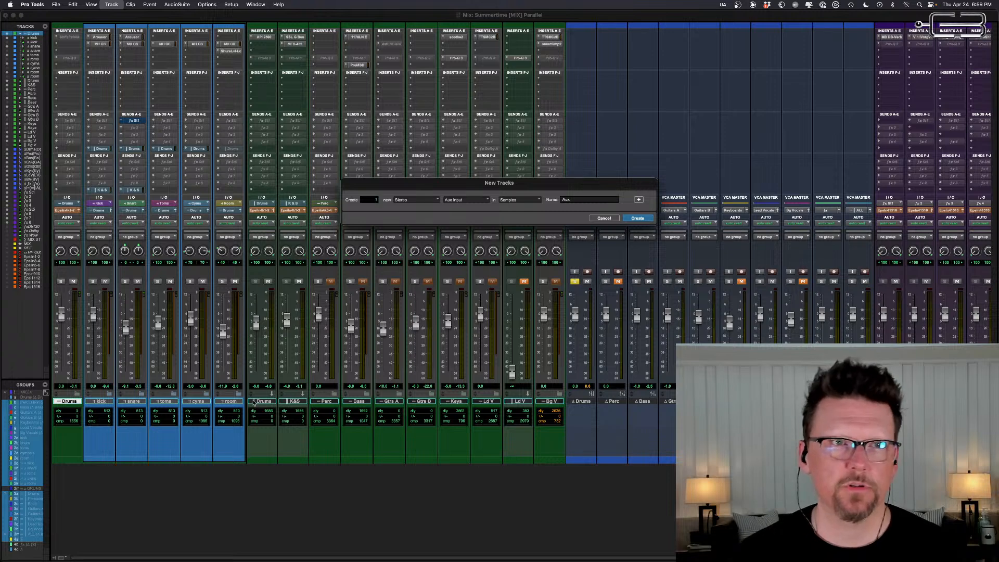
key("Return")
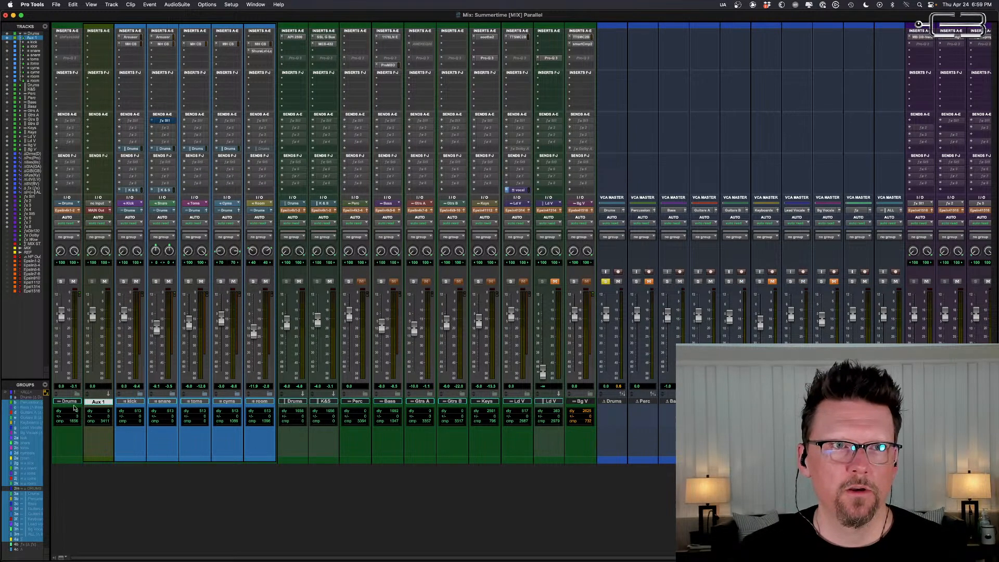
Step: Move the new aux track in front of the main Drums track and rename it DRUMS w/INSERT
left_click_drag(98, 402, 63, 408)
double_click(64, 403)
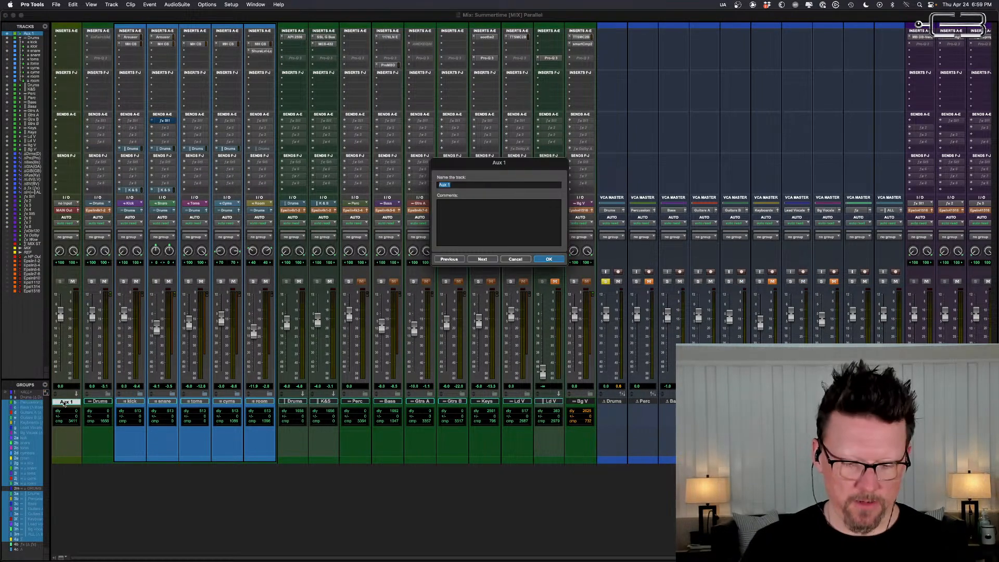
type("DRUMS")
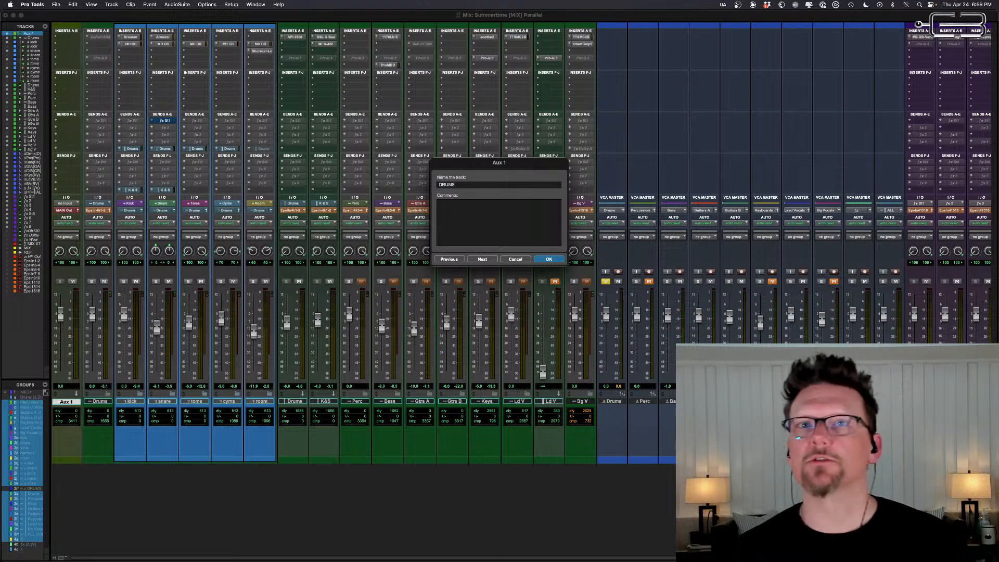
type(" D")
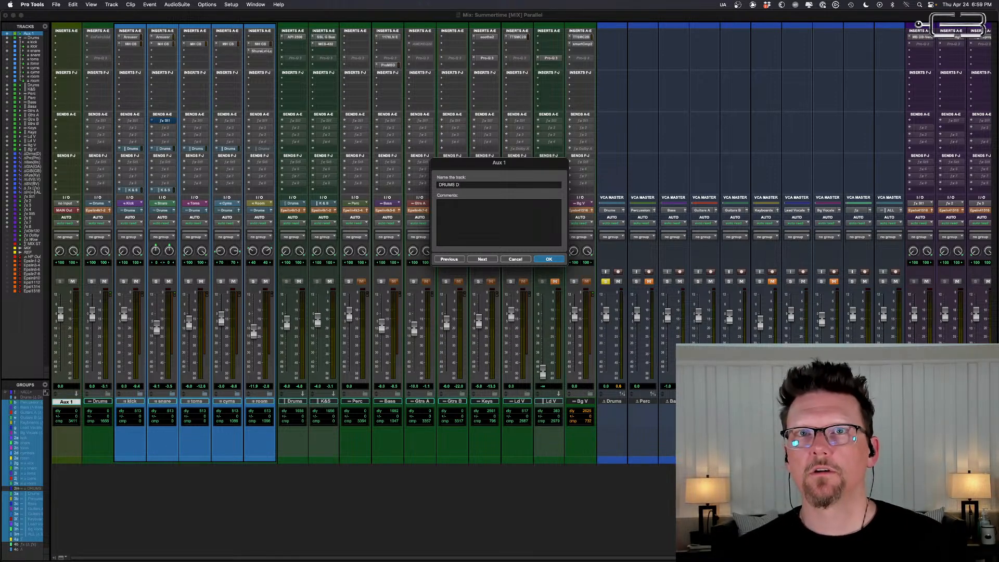
type("/N")
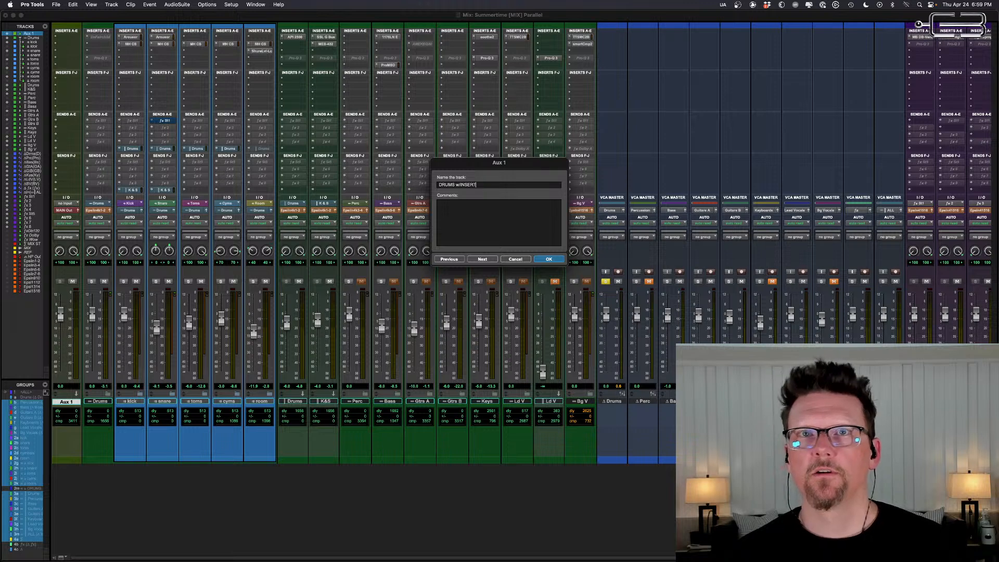
key("Return")
Step: Set the DRUMS w/INSERT track's input to the Drums (Stereo) bus used by the main Drums track and its output to Epsilon 4k 1-2
left_click(72, 203)
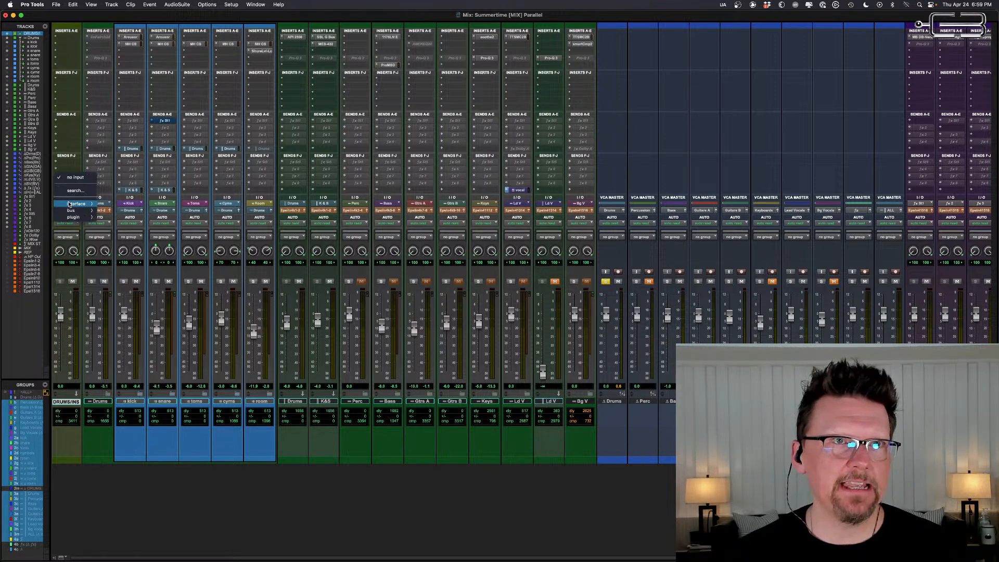
mouse_move(73, 211)
mouse_move(140, 216)
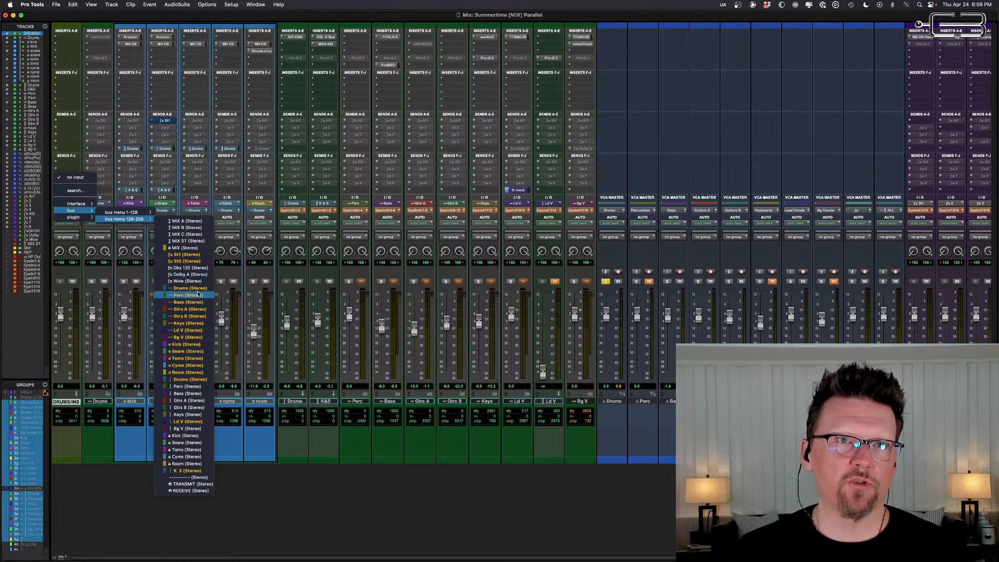
left_click(188, 288)
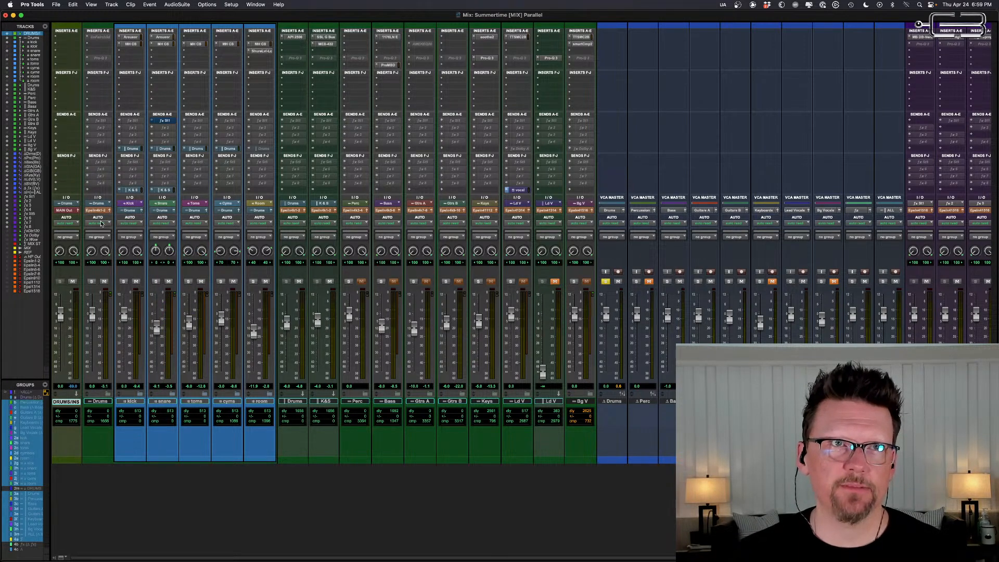
left_click(68, 210)
mouse_move(73, 210)
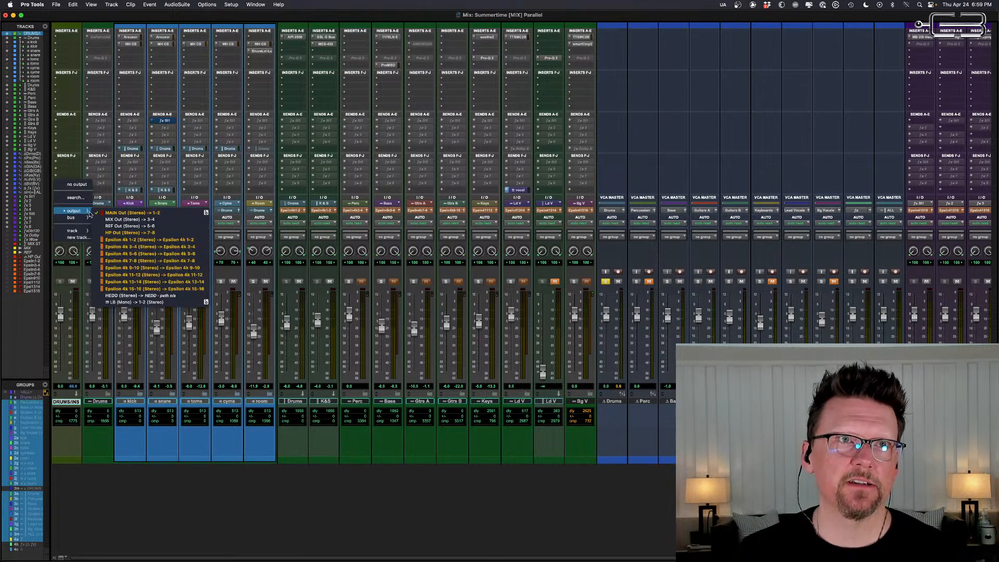
left_click(146, 240)
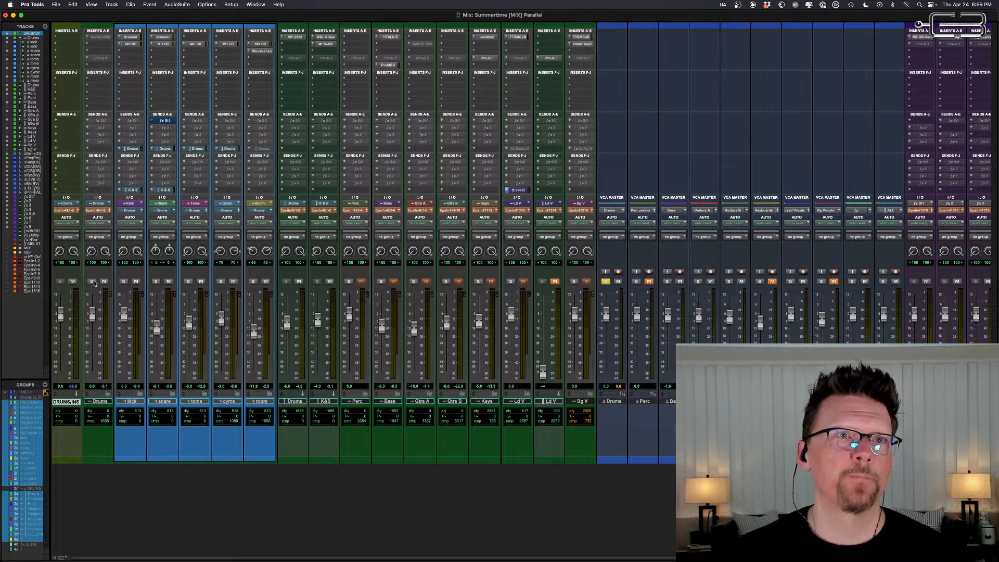
Step: Mute the DRUMS w/INSERT track, play the drums, and unmute it during playback to compare
left_click(72, 281)
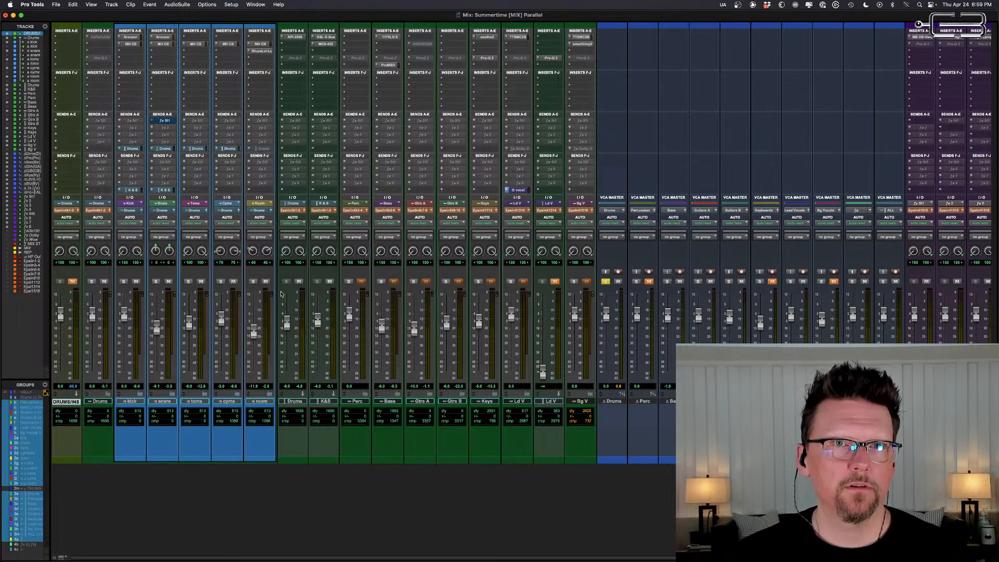
key("space")
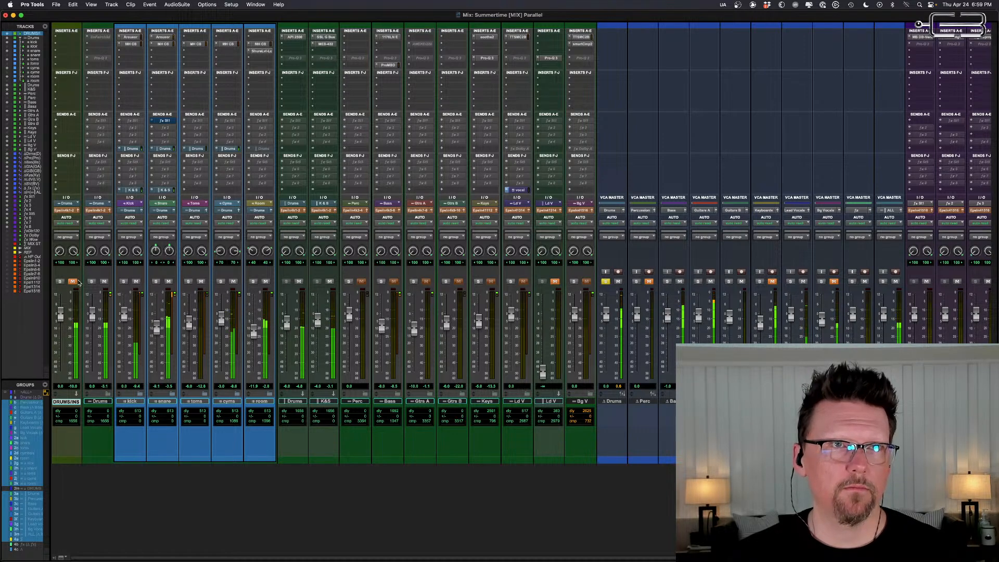
left_click(73, 281)
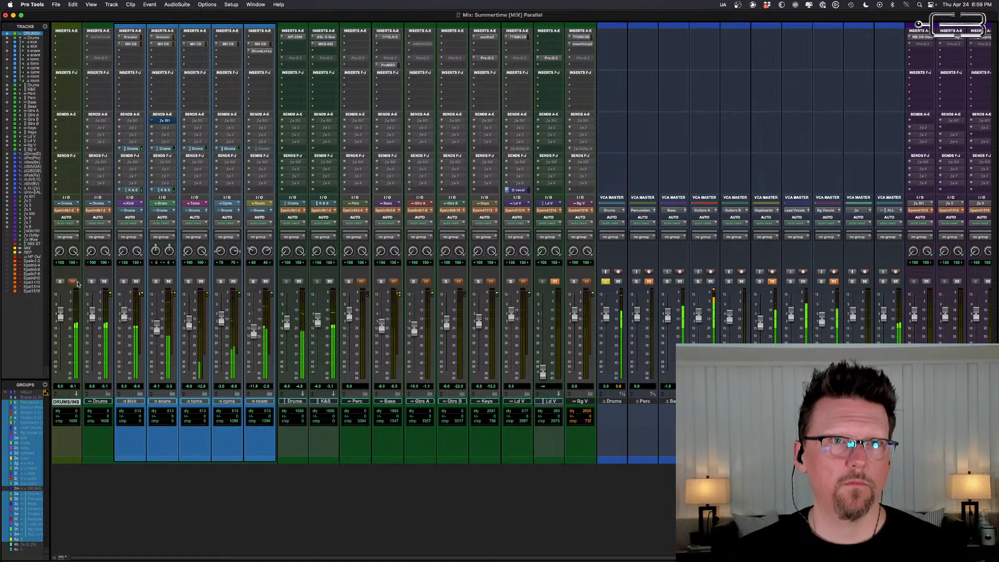
key("space")
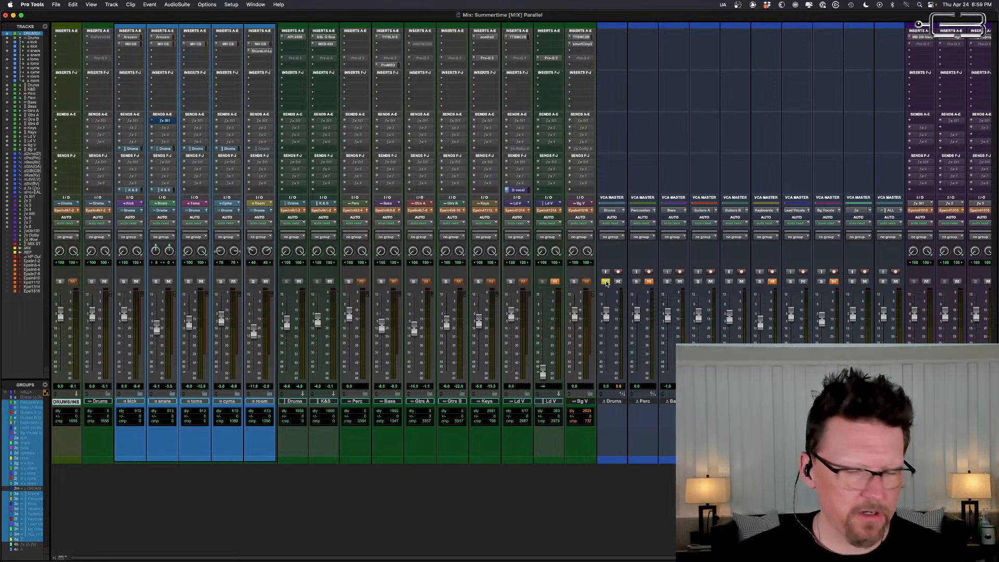
Step: Clear the Drums VCA solo, mute the Bass, Guitars A, Guitars B and Lead Vocals VCAs, and mute the DRUMS w/INSERT track
left_click(606, 281)
left_click(679, 281)
left_click(711, 281)
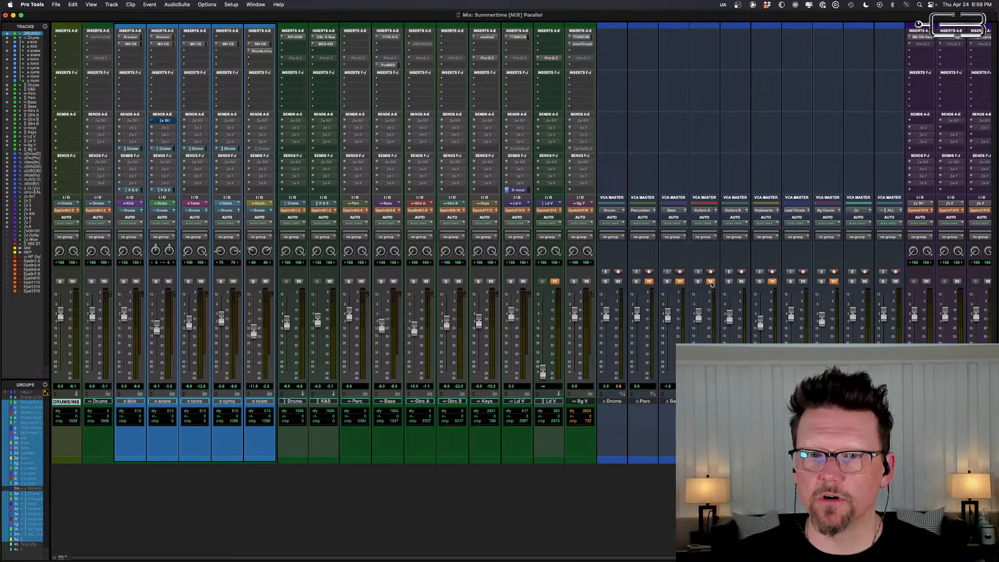
left_click(741, 281)
left_click(803, 281)
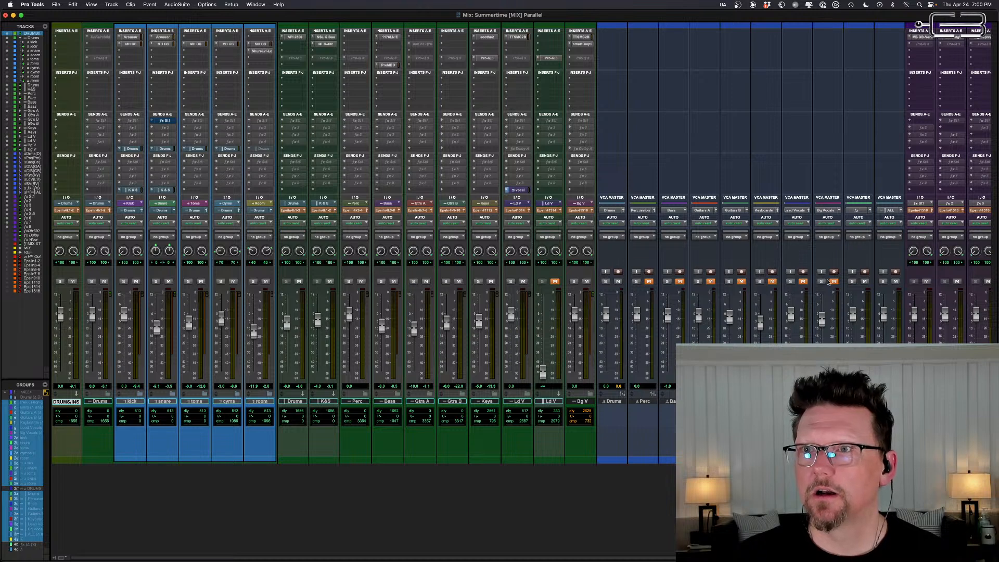
left_click(73, 282)
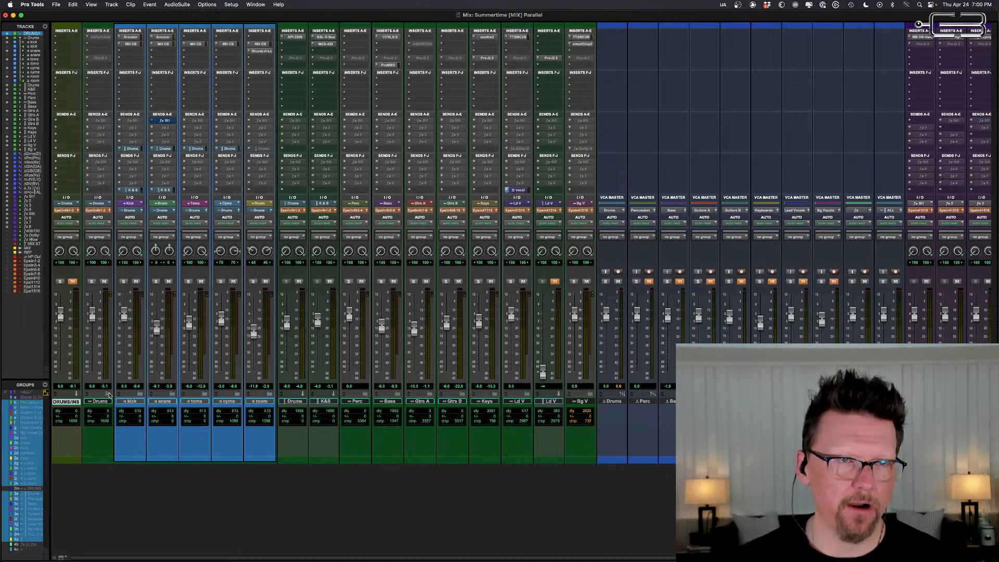
Step: Collapse the Drums folder, select DRUMS w/INSERT, Drums, parallel Drums and K&S, and invert their mutes so only DRUMS w/INSERT is unmuted
left_click(109, 397)
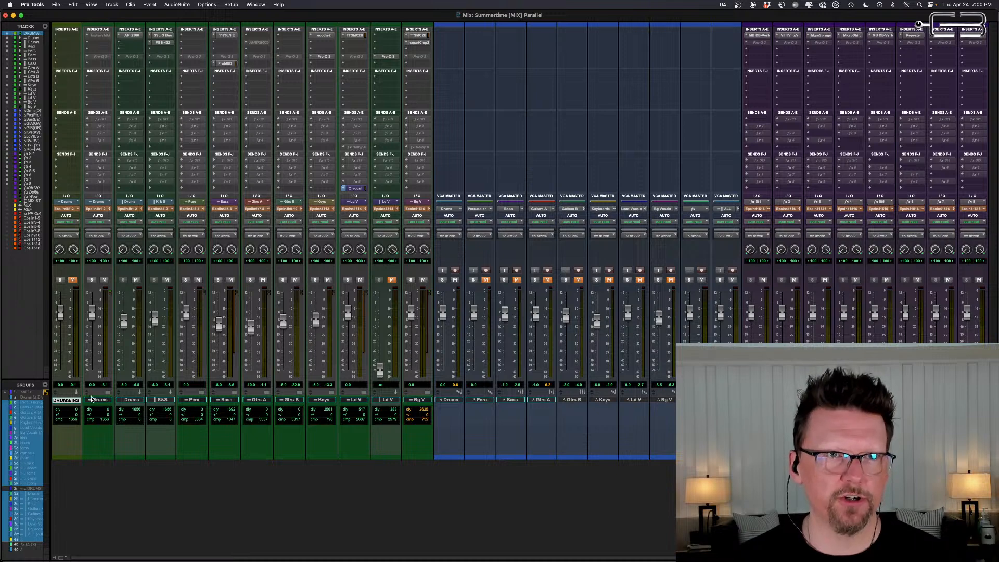
left_click(94, 400)
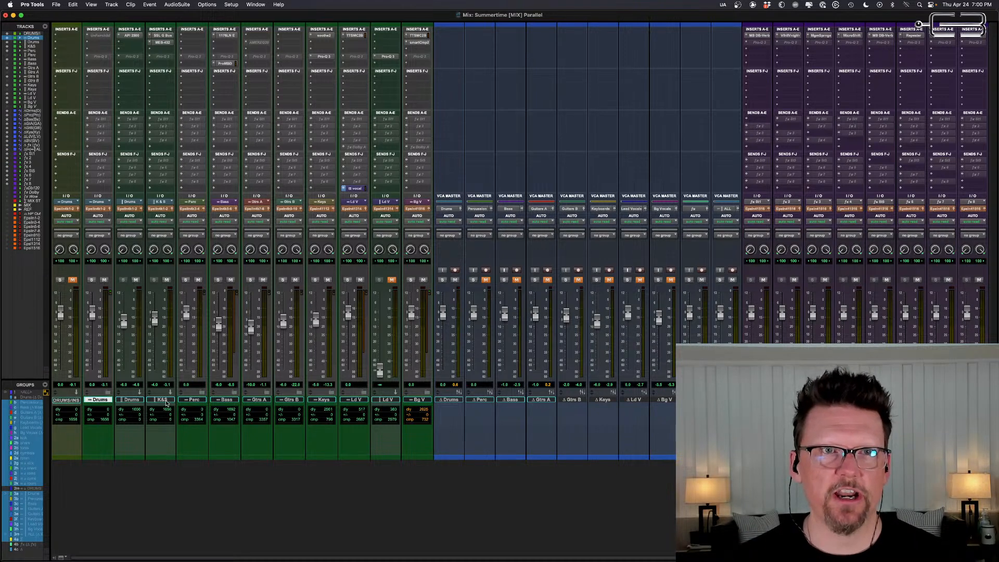
left_click(167, 402, "shift")
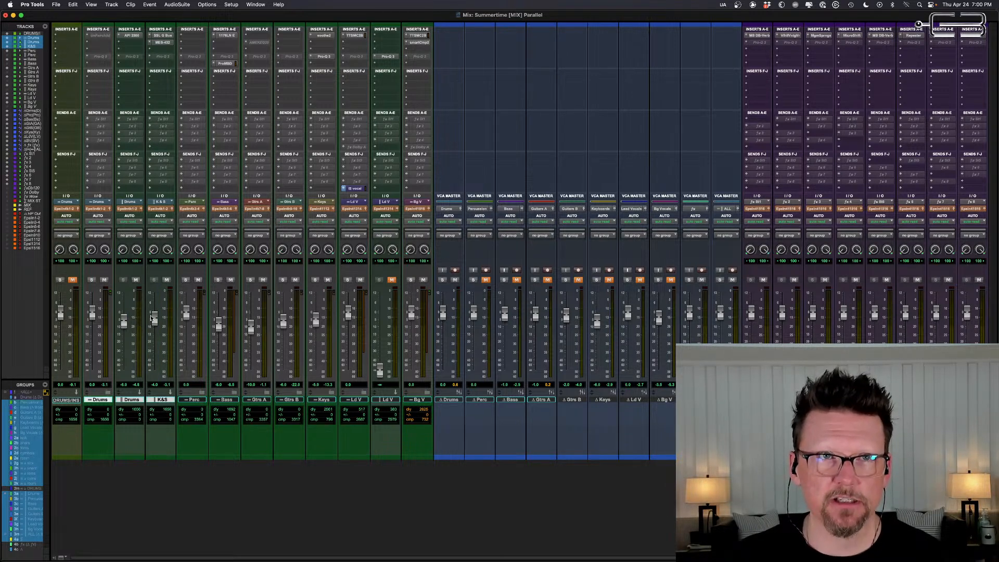
left_click(73, 280)
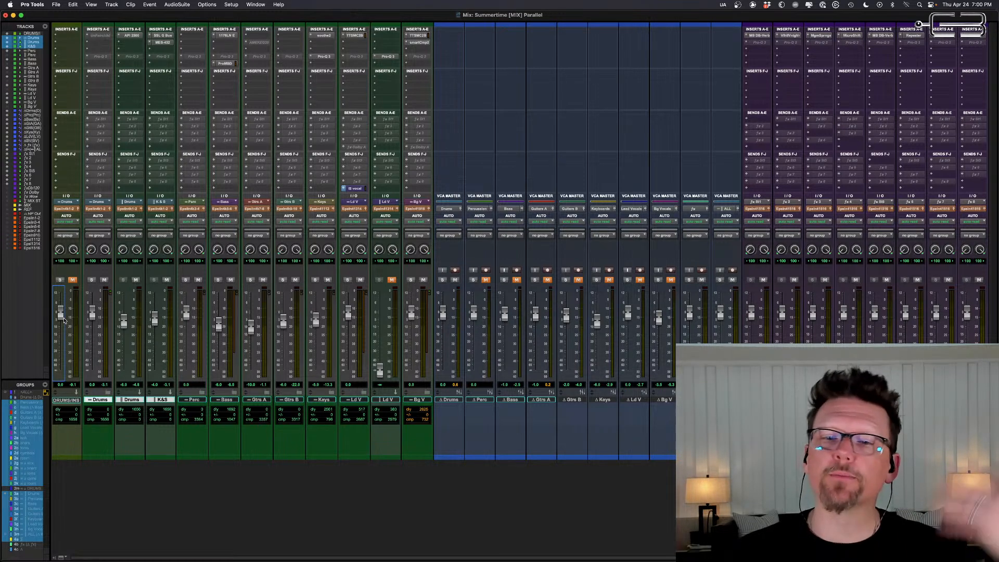
left_click(76, 400)
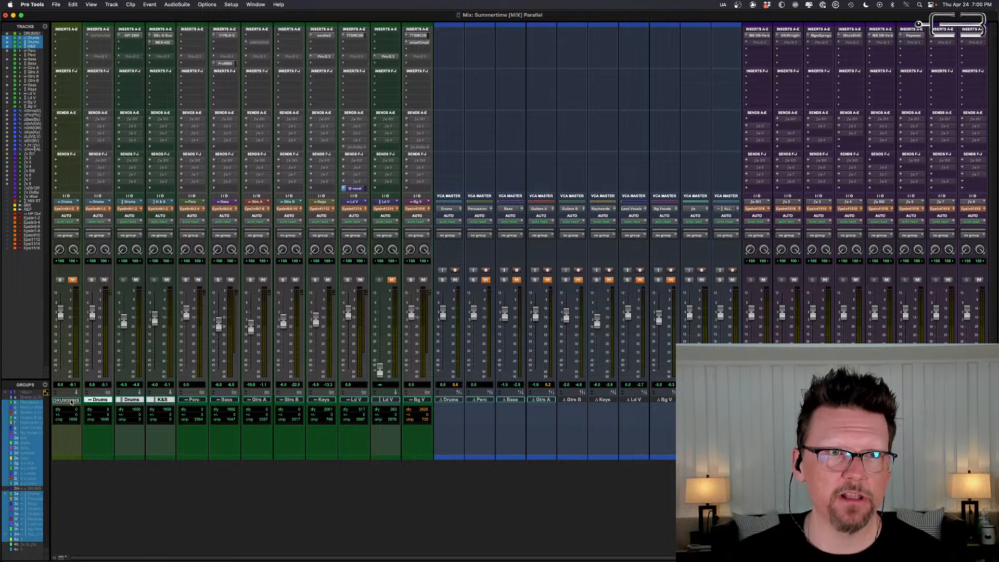
key("shift+m")
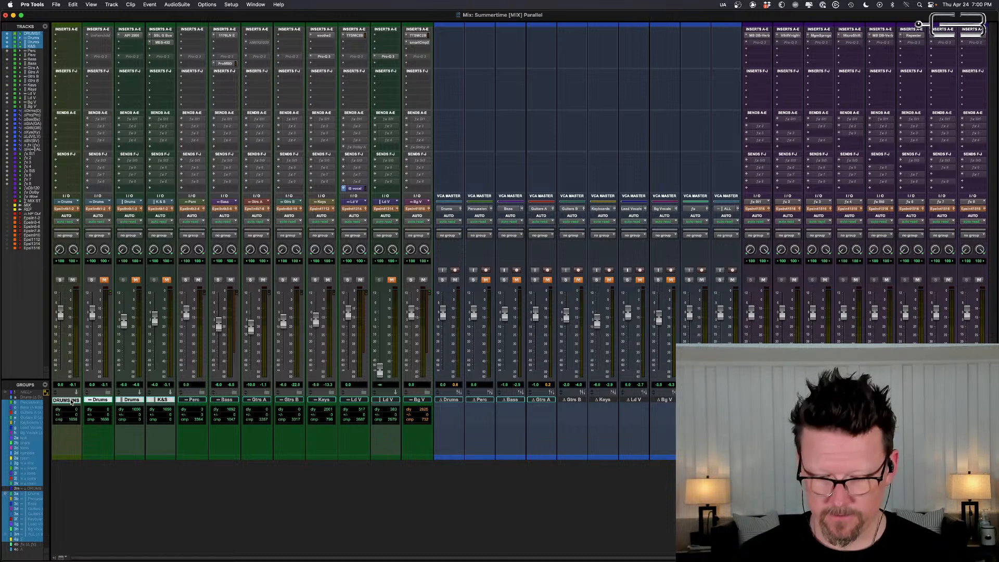
Step: Play the mix while alternating mutes between DRUMS w/INSERT and the parallel drum setup, and raise the DRUMS w/INSERT fader to +4.1 dB
key("space")
key("shift+m")
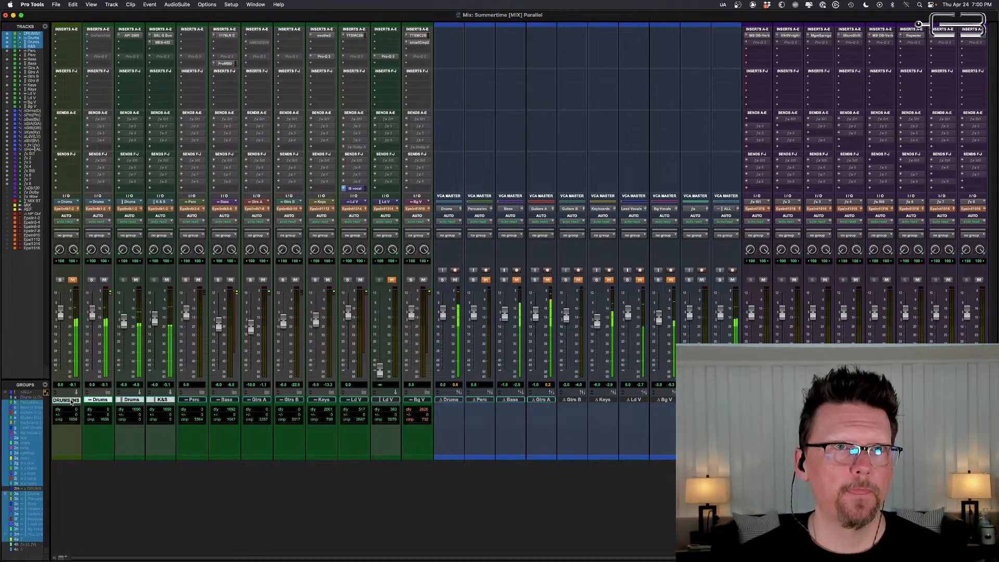
key("shift+m")
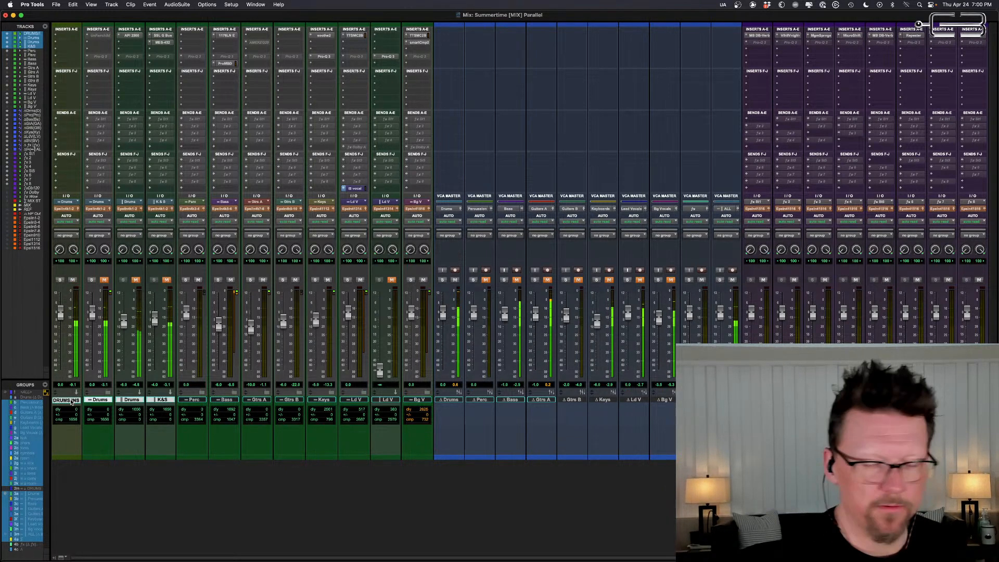
key("space")
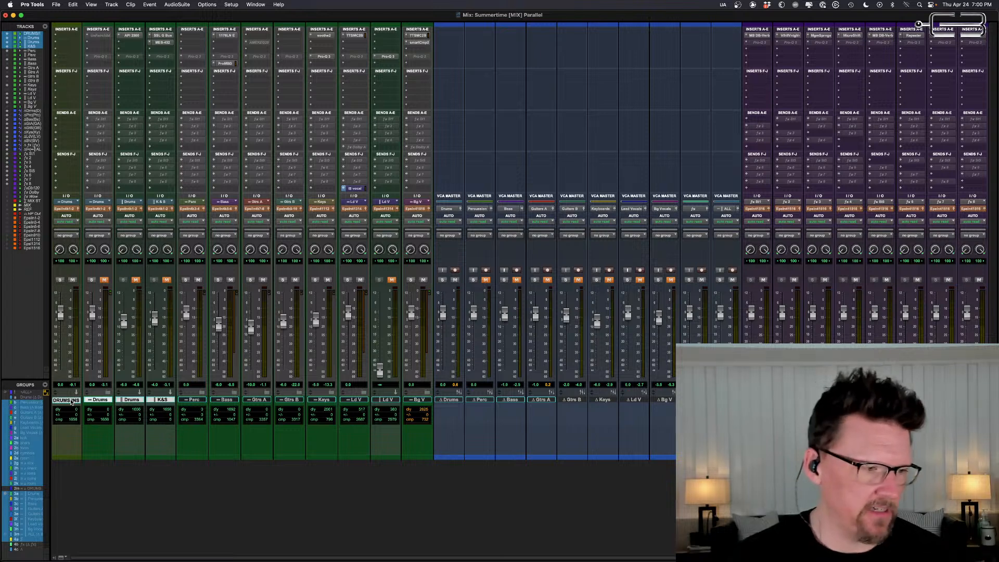
key("shift+m")
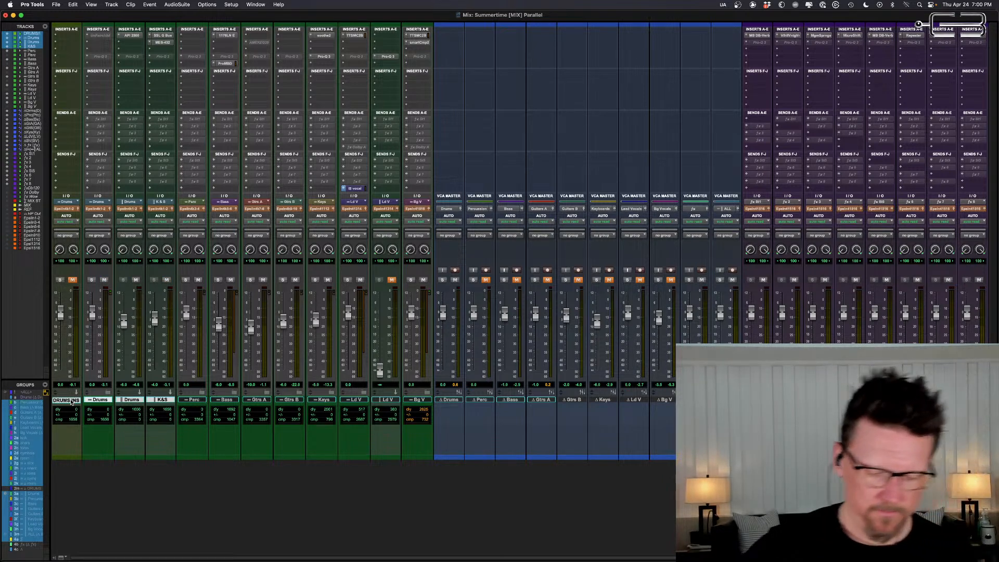
key("space")
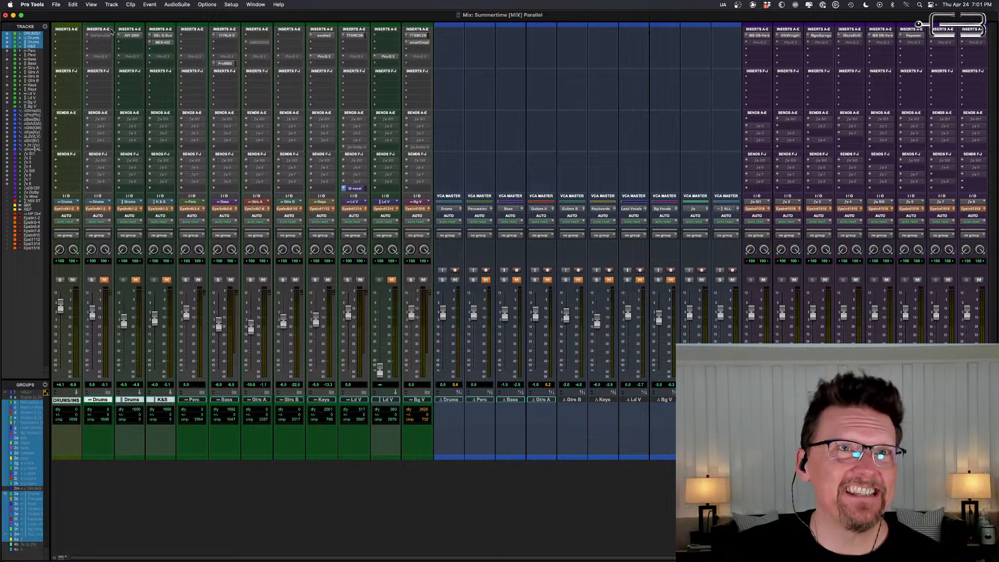
Step: Copy the API 2500 from the parallel Drums track to DRUMS w/INSERT and load its factory default preset
left_click_drag(133, 38, 69, 38)
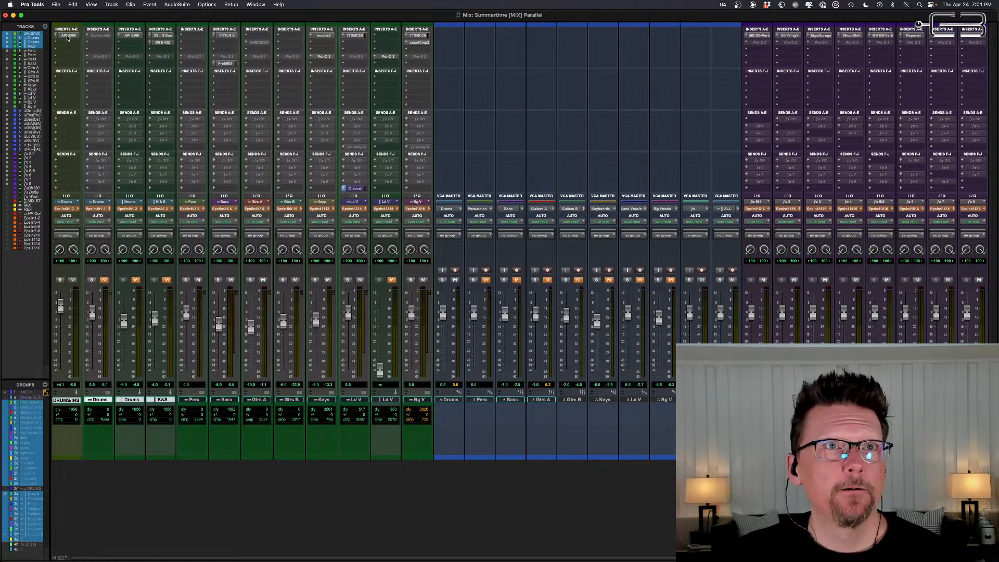
left_click(68, 36)
left_click(420, 35)
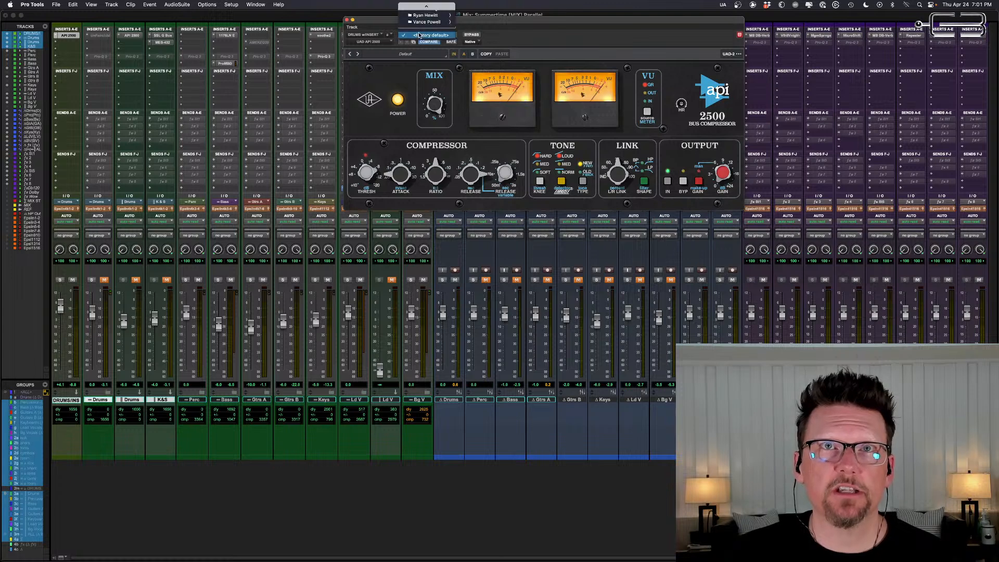
left_click(428, 41)
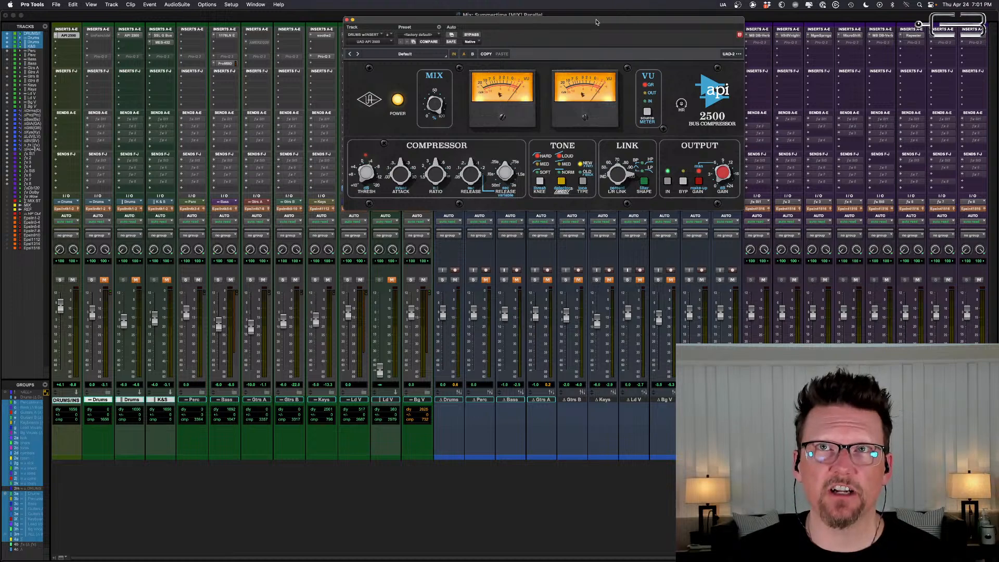
left_click_drag(597, 22, 314, 44)
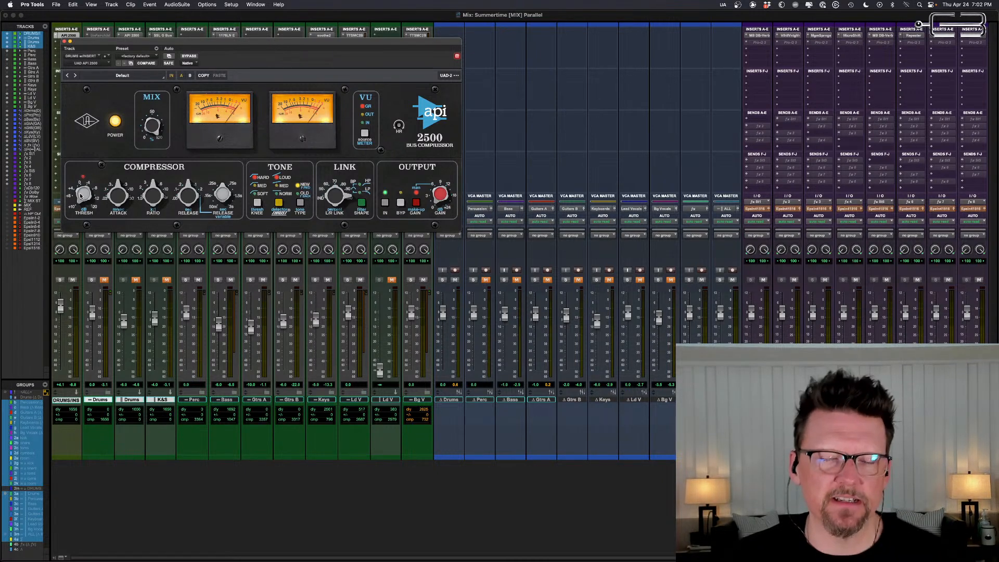
Step: During playback, adjust the API 2500's threshold, attack, ratio and release, set thrust to Med, and compare with the compressor bypassed
key("space")
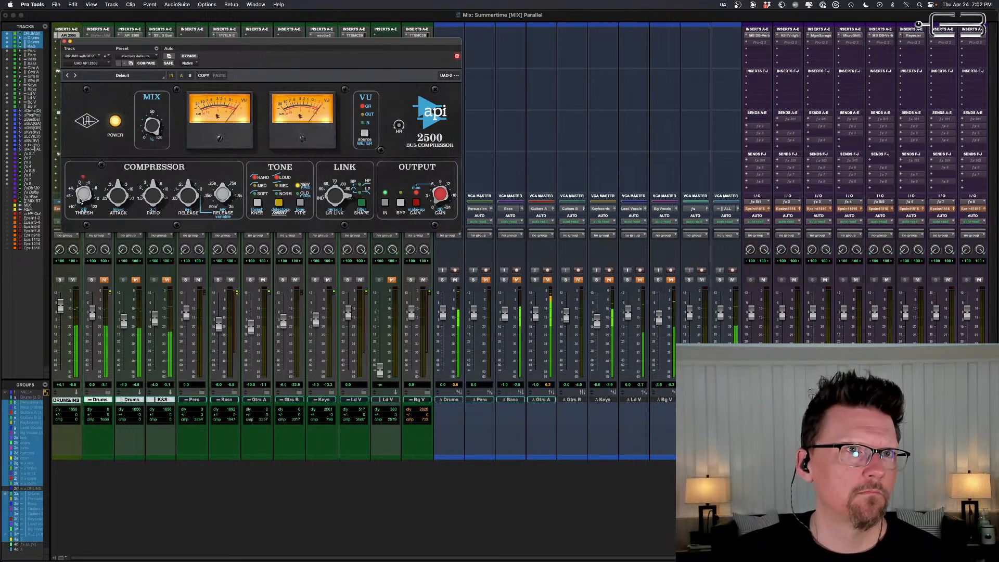
left_click_drag(81, 201, 82, 168)
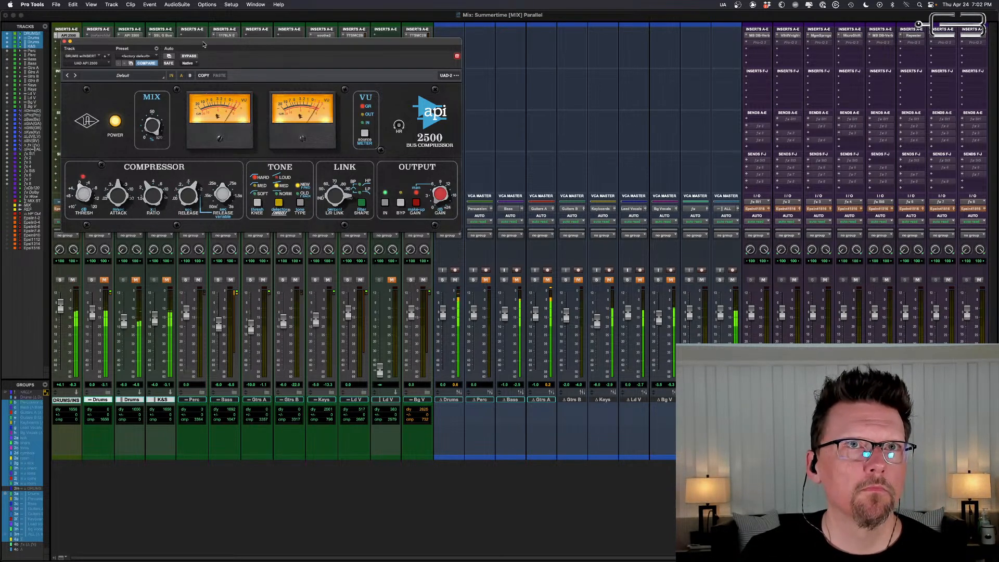
left_click_drag(206, 44, 303, 46)
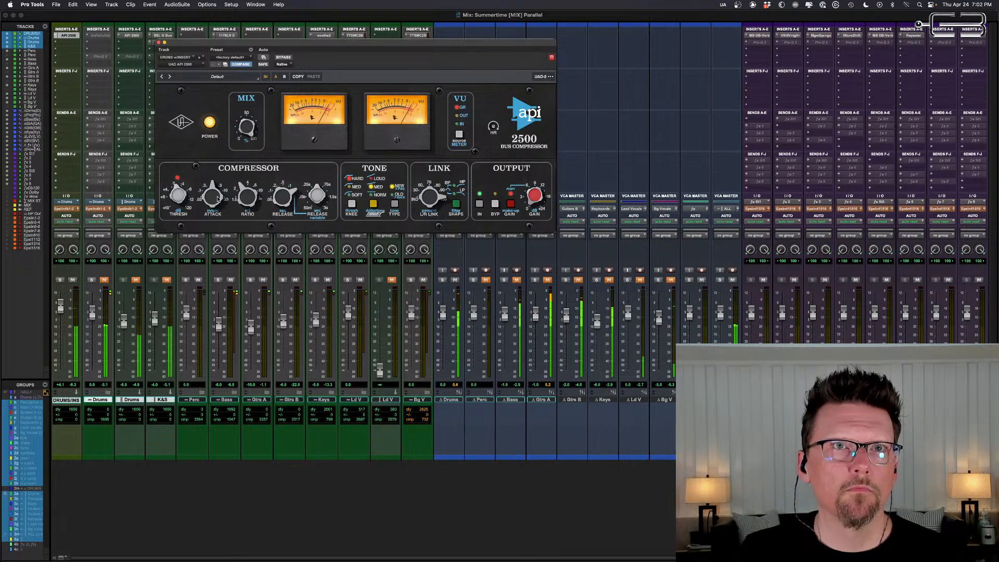
mouse_move(218, 199)
left_mouse_down()
mouse_move(180, 193)
mouse_move(209, 196)
left_mouse_up()
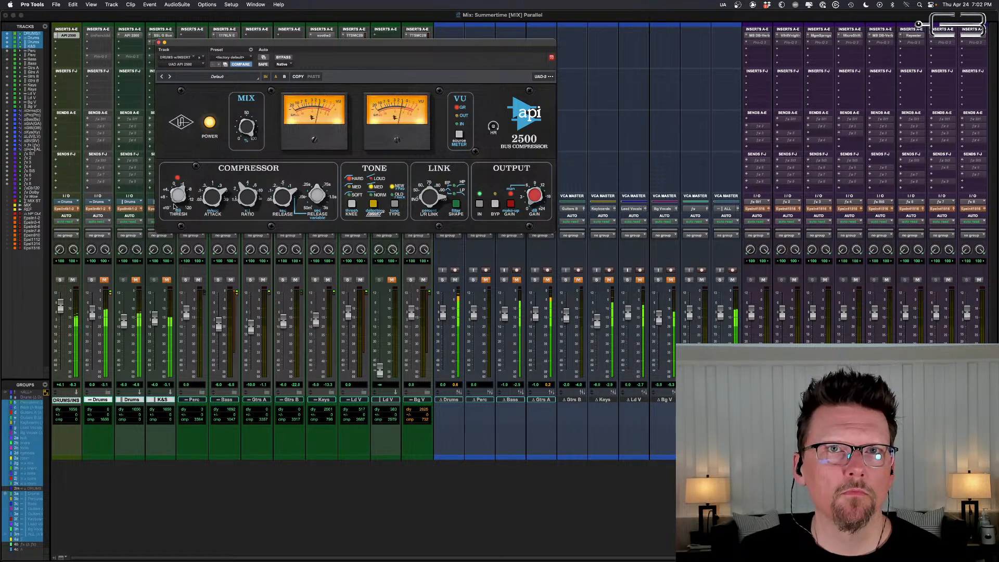
left_click(376, 207)
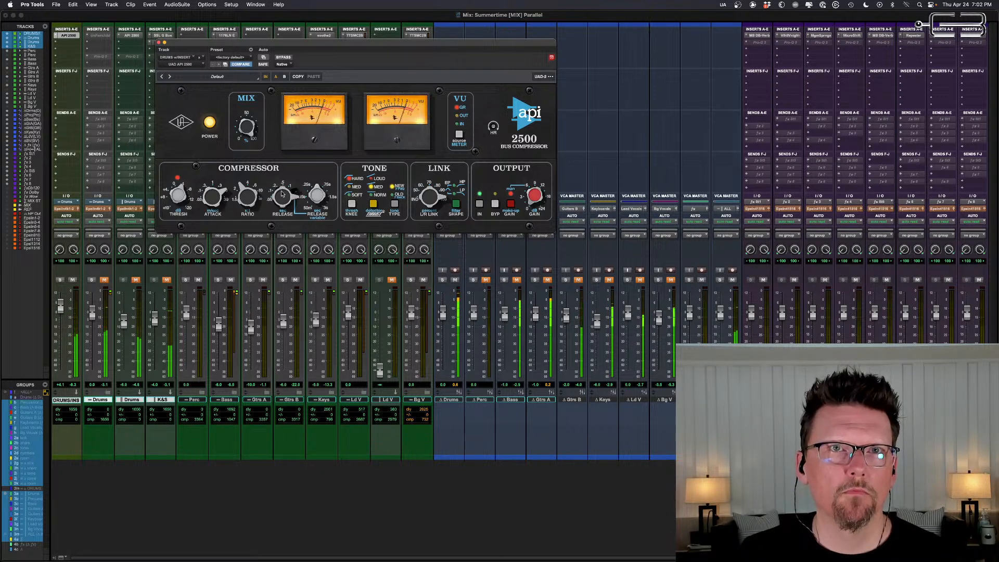
left_click(285, 57)
left_click(286, 57)
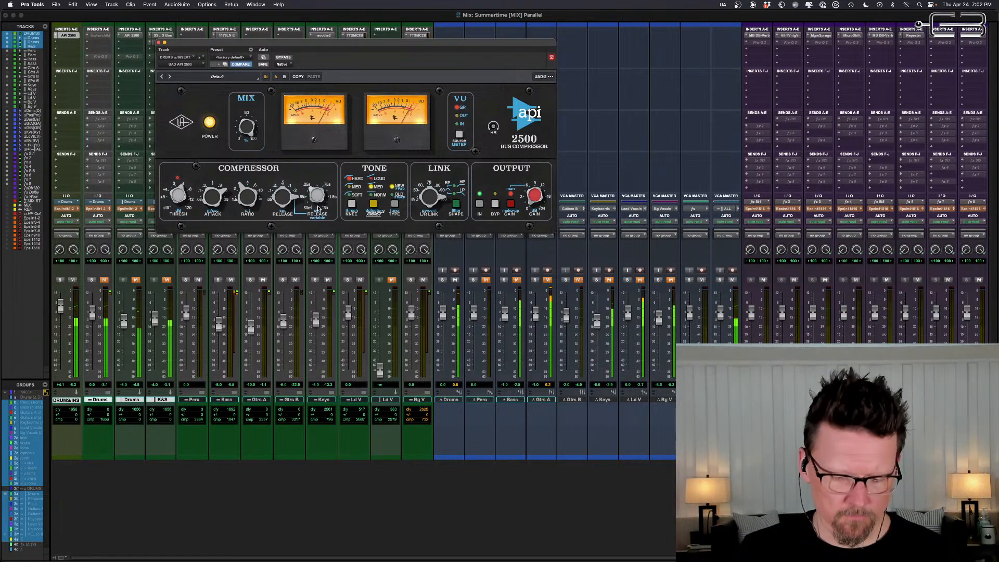
Step: Alternate mutes between the insert-compressed and parallel drums during playback, set the DRUMS w/INSERT fader to +4.0 dB, and close the compressor
key("shift+m")
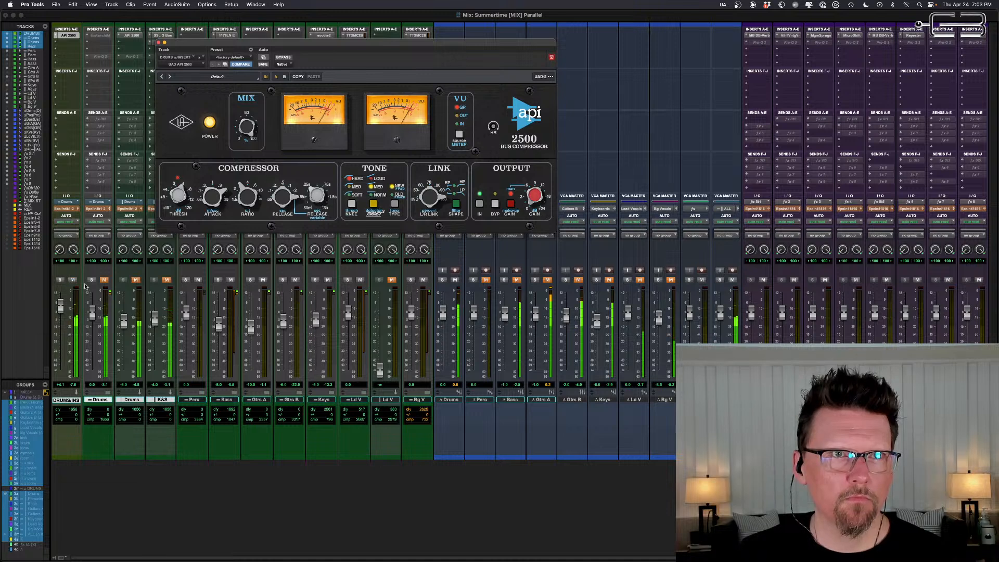
key("shift+m")
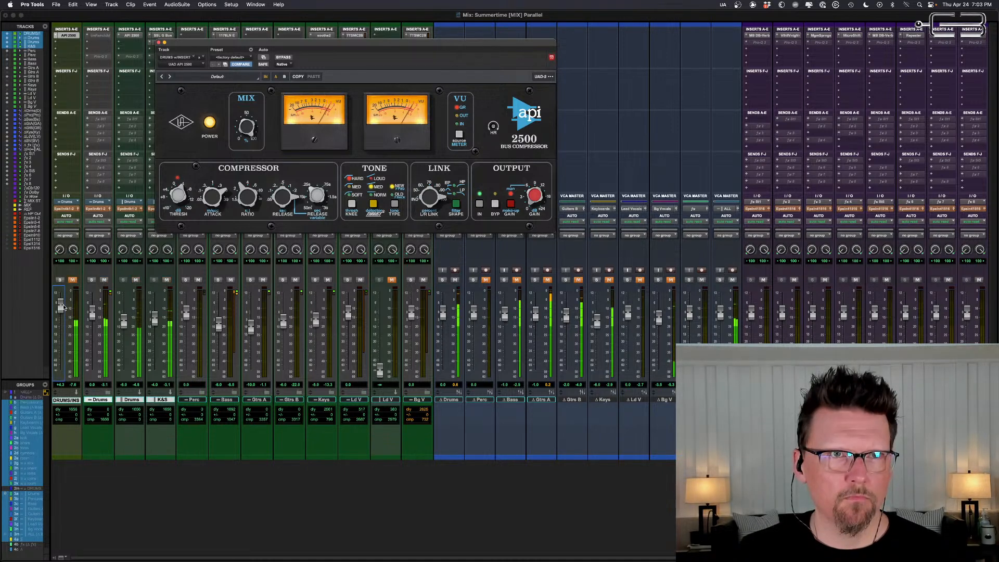
key("shift+m")
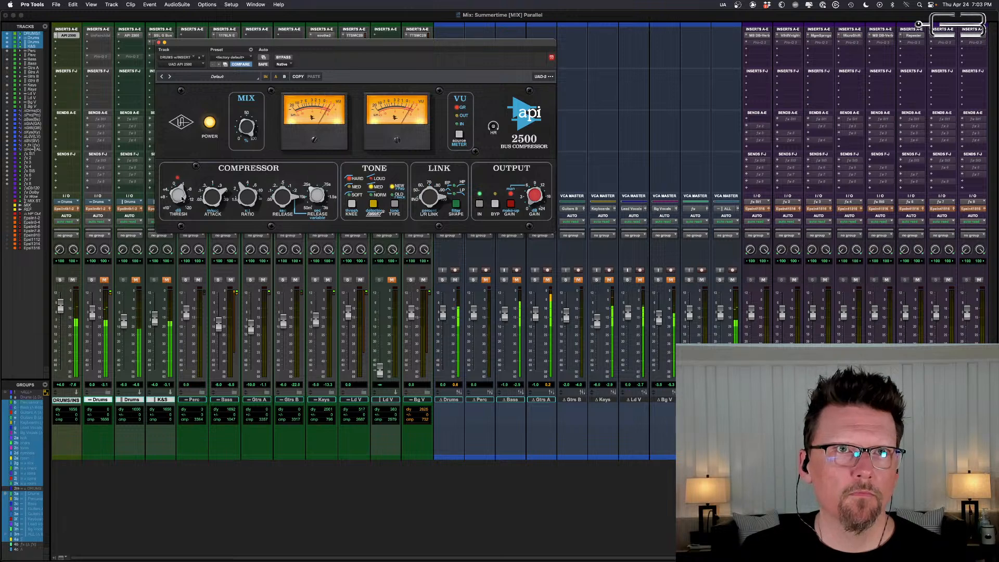
key("shift+m")
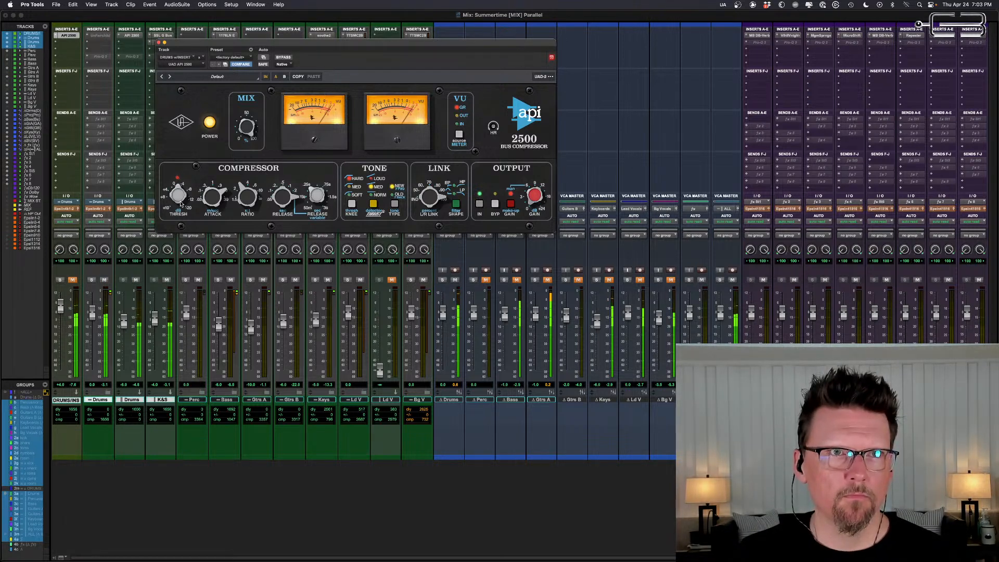
key("shift+m")
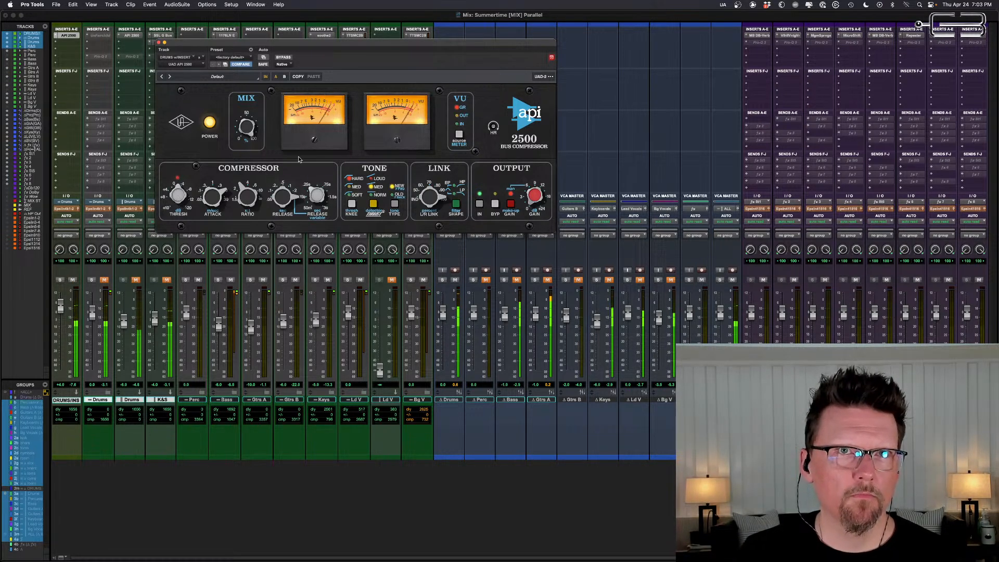
key("space")
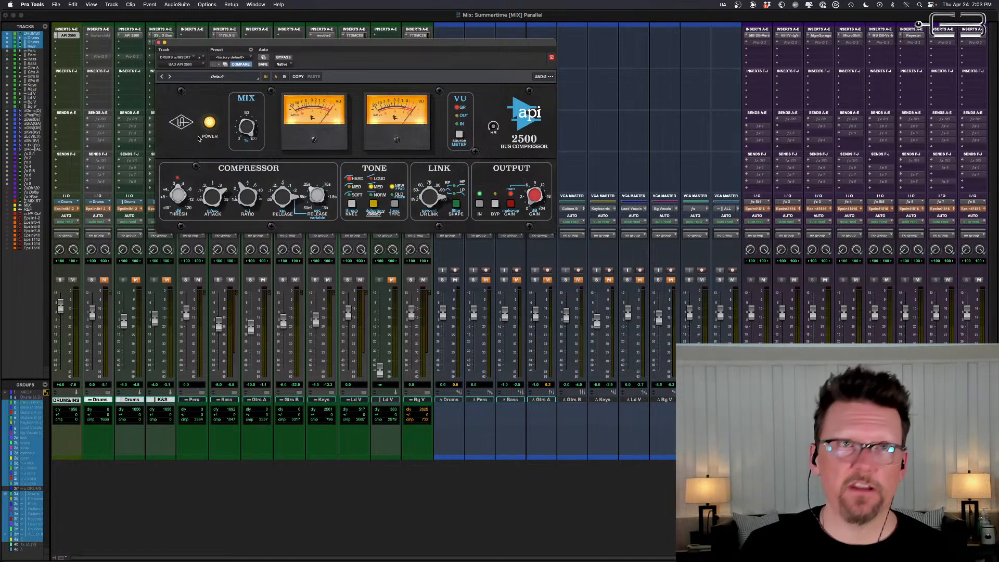
left_click(159, 43)
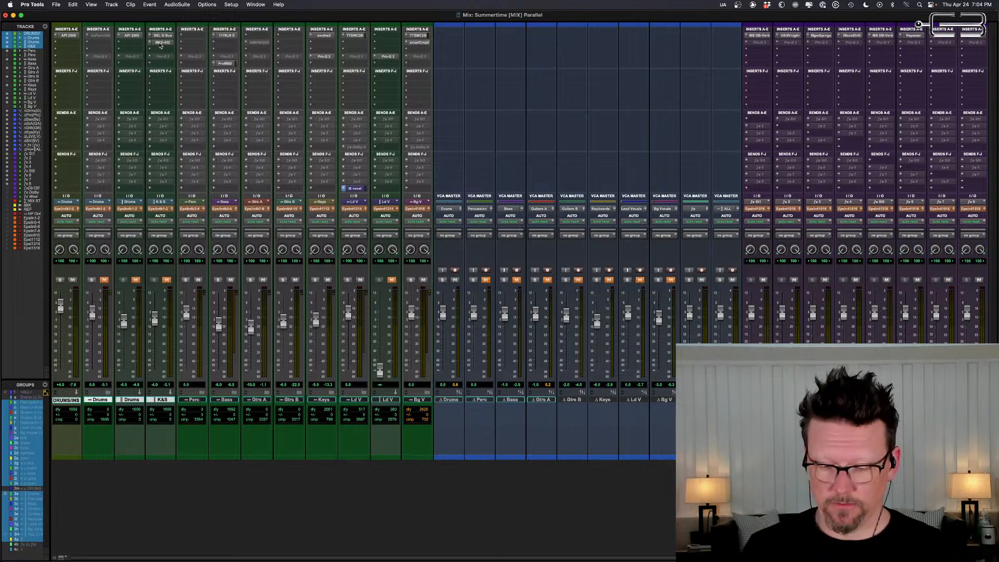
Step: Show the Edit window and highlight the K&S track's volume trim automation over the first chorus
key("super+equal")
key("super+bracketleft")
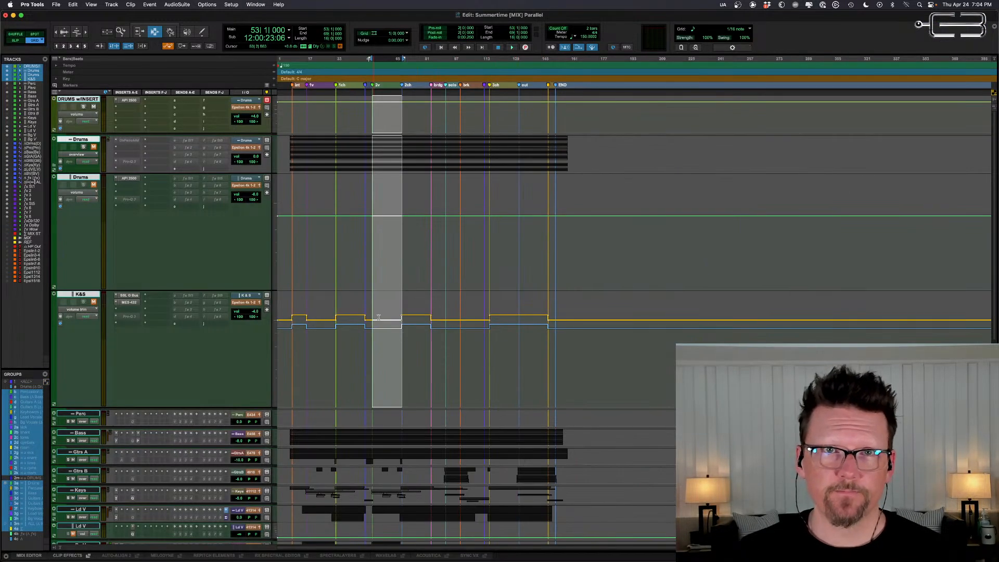
left_click(385, 321)
key("super+bracketright")
key("super+bracketright")
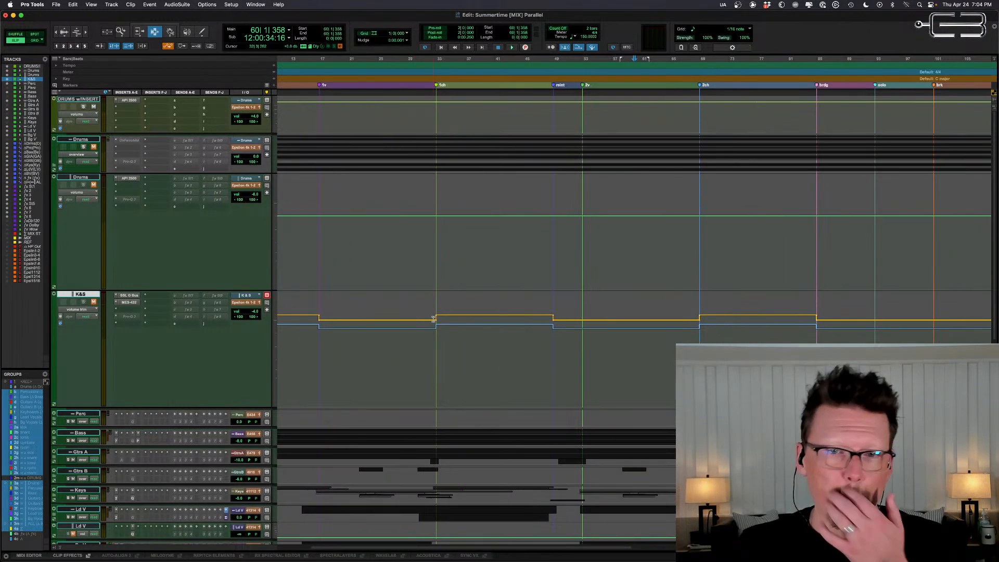
left_click_drag(435, 338, 557, 328)
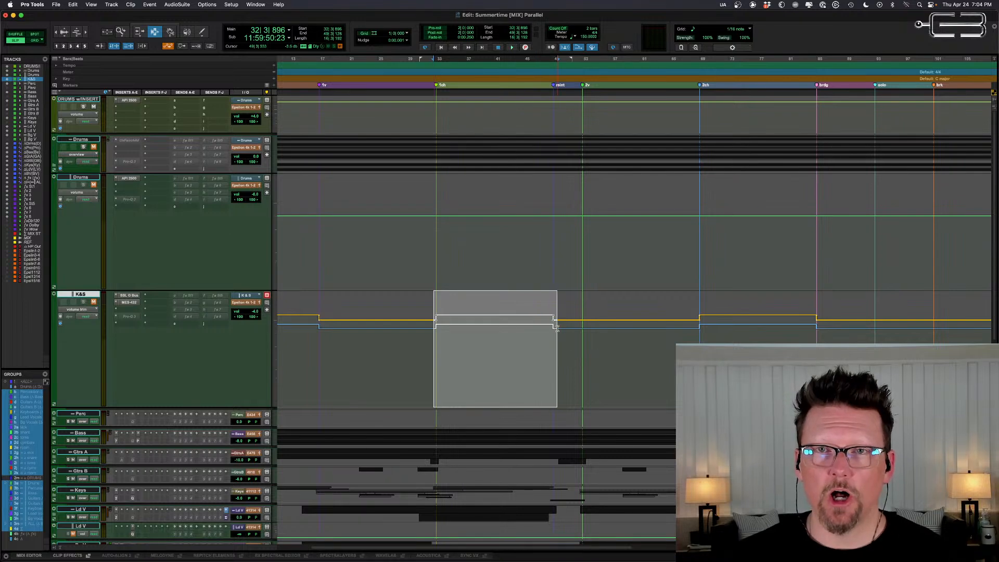
Step: Examine the K&S track's volume trim automation across the song's verses and choruses
key("F4")
left_click(556, 323)
key("super+bracketleft")
left_click_drag(705, 318, 423, 247)
left_click(330, 341)
left_click_drag(331, 340, 662, 313)
left_click_drag(540, 331, 543, 332)
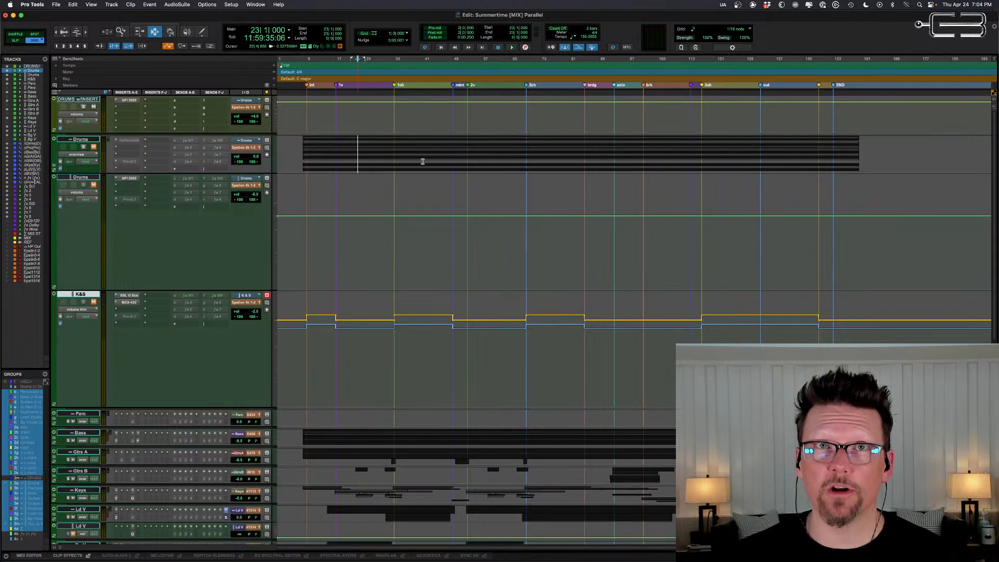
Step: Switch the main Drums track's view from overview to volume trim automation
left_click_drag(357, 156, 519, 157)
left_click(77, 154)
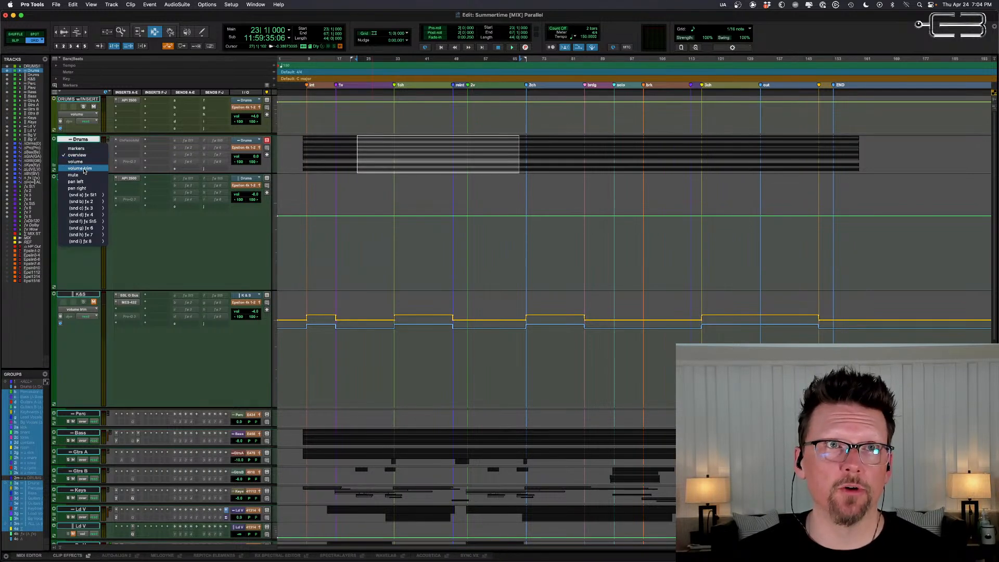
left_click(78, 169)
Step: Highlight the K&S track's volume trim rides in the intro and the choruses up to the second chorus
left_click(358, 336)
left_click_drag(302, 316, 335, 306)
left_click(336, 304)
left_click_drag(361, 304, 586, 301)
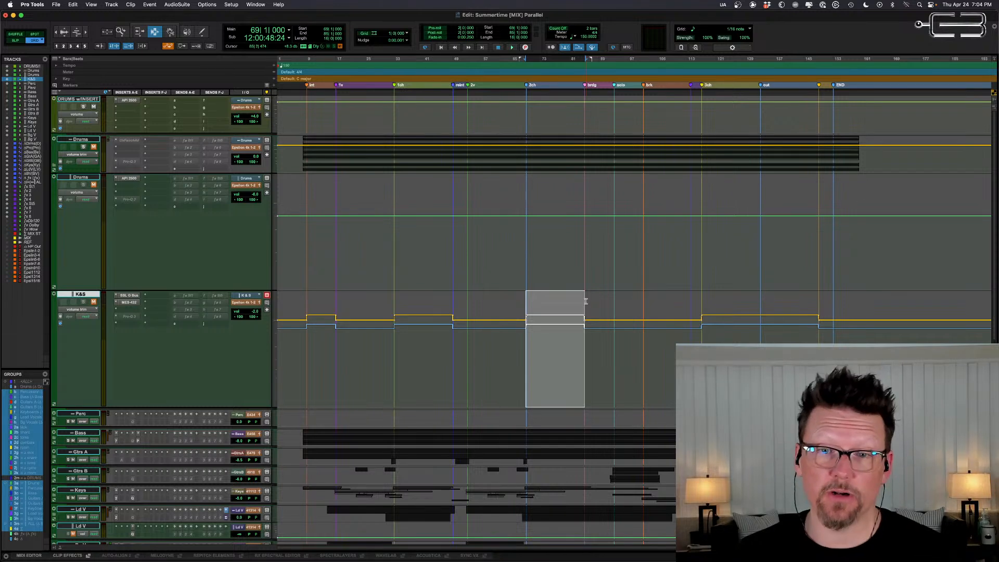
left_click(581, 301)
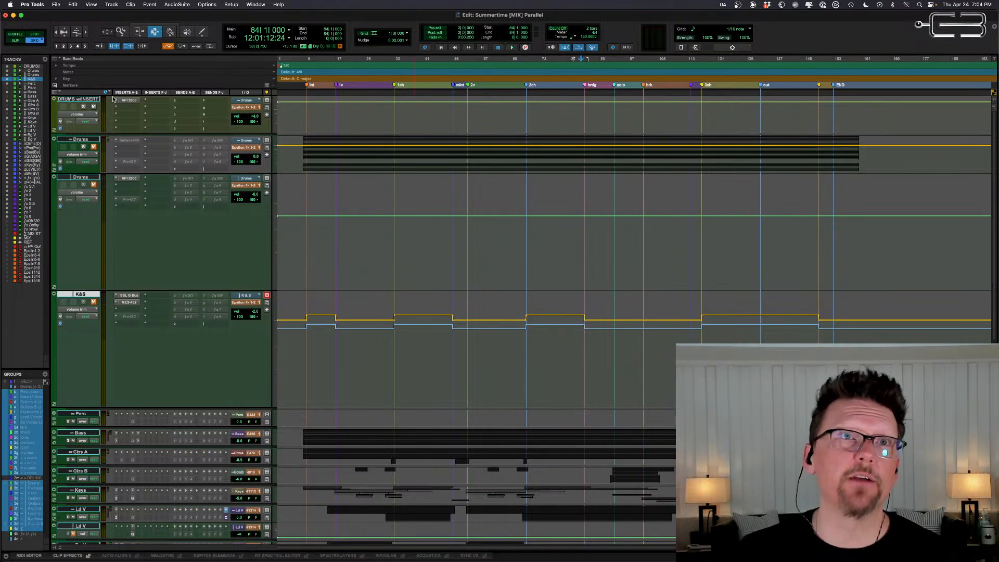
Step: View the API 2500 compressor inserted on the DRUMS w/INSERT track, and close it
left_click(130, 101)
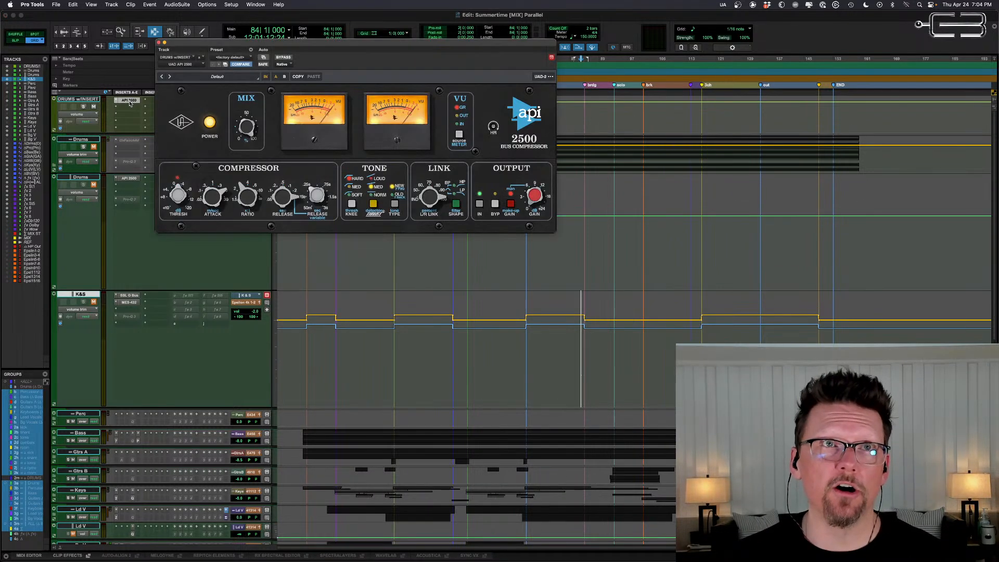
left_click_drag(385, 40, 344, 215)
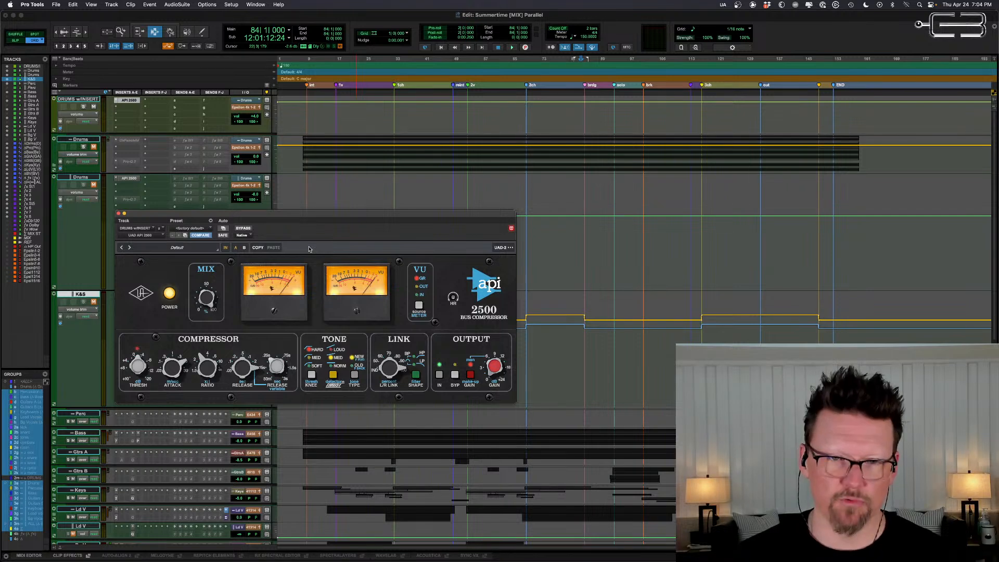
left_click(119, 213)
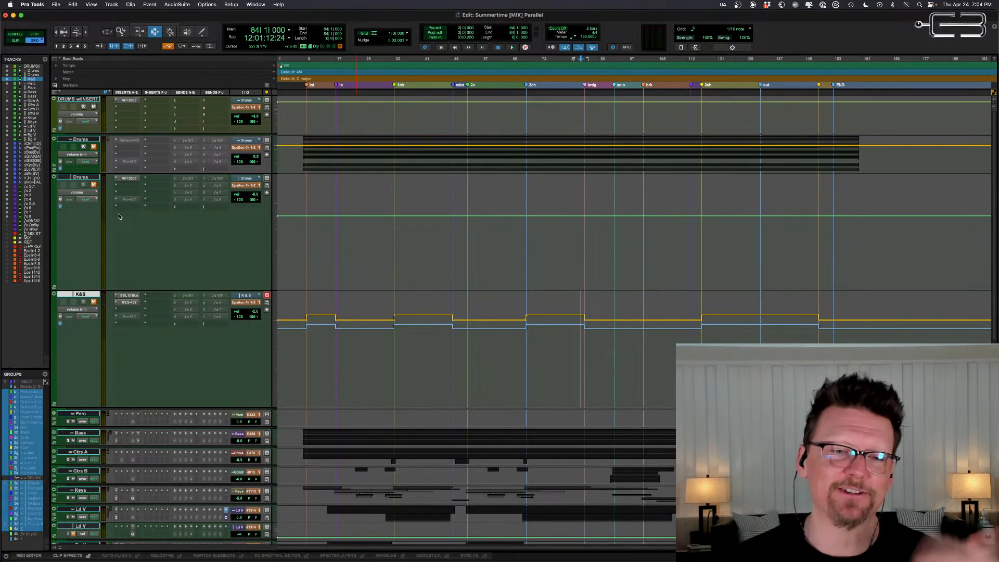
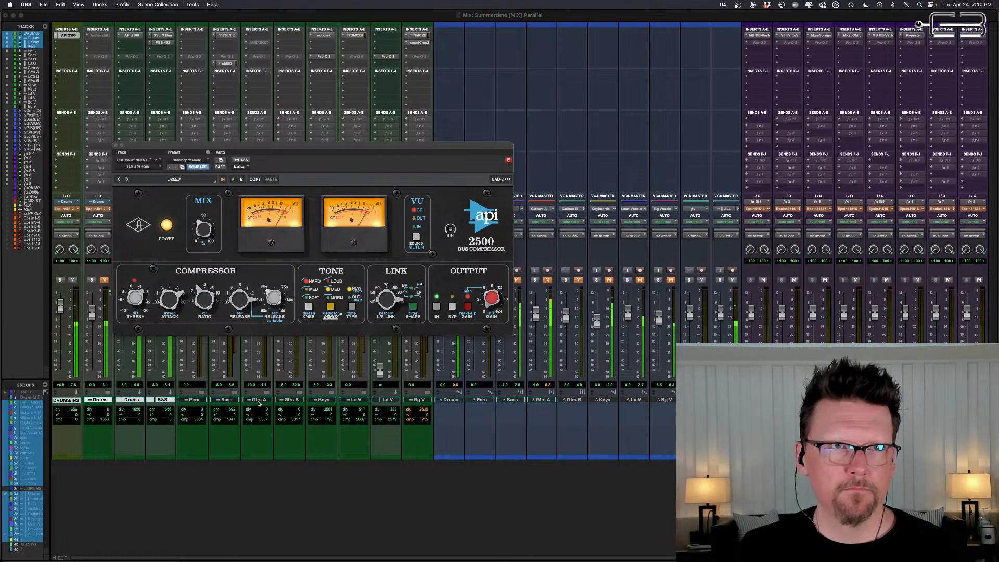
Step: Examine the Mix control of the API 2500 on the DRUMS w/INSERT track in the Mix window, and close the plug-in
left_click(135, 17)
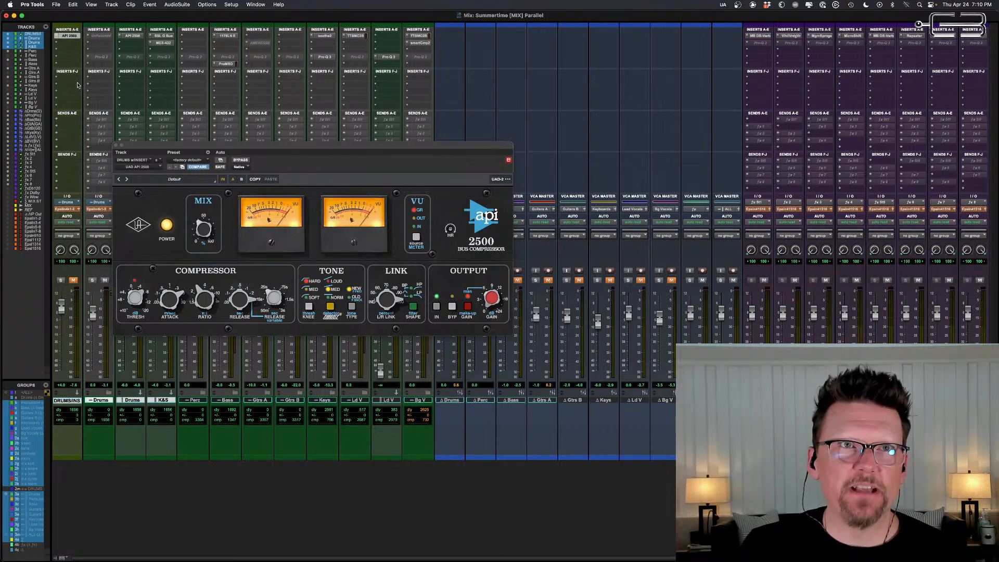
left_click_drag(209, 149, 218, 83)
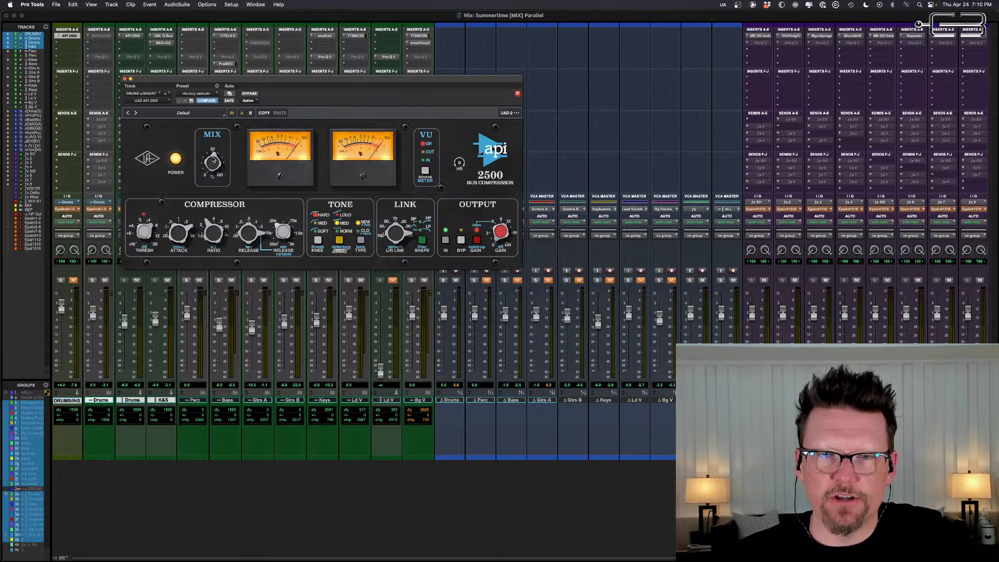
left_click_drag(213, 154, 212, 145)
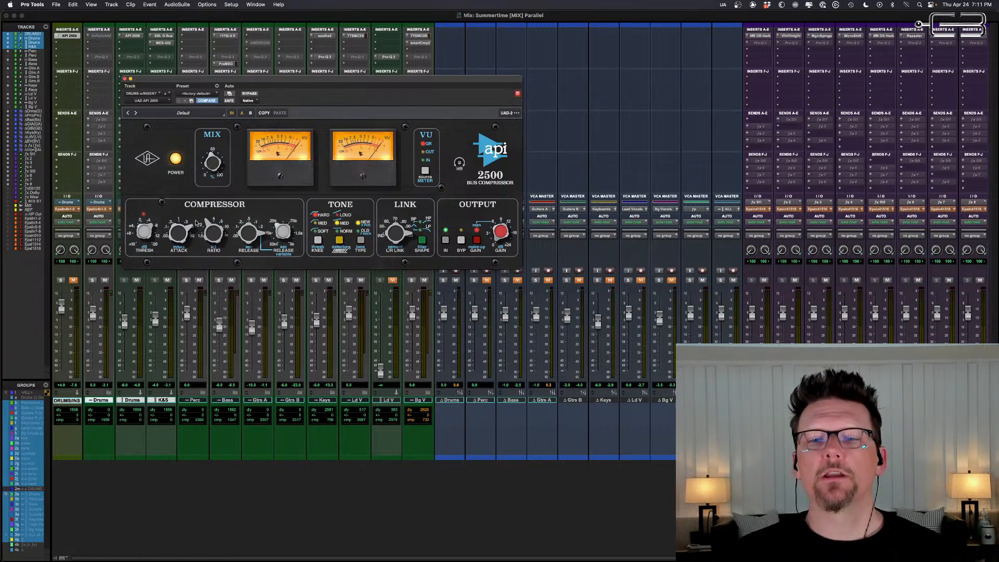
left_click_drag(271, 79, 389, 33)
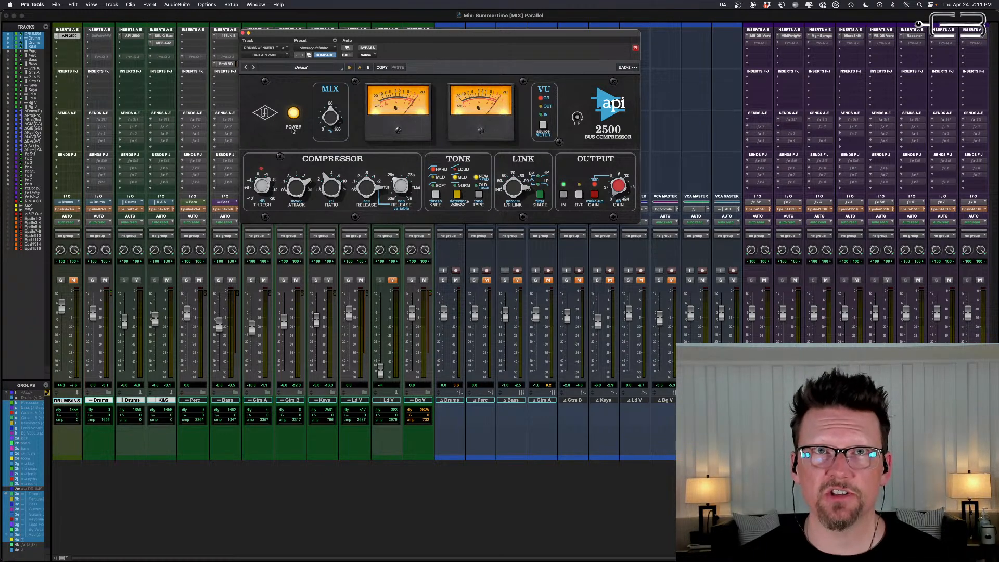
left_click_drag(331, 114, 335, 118)
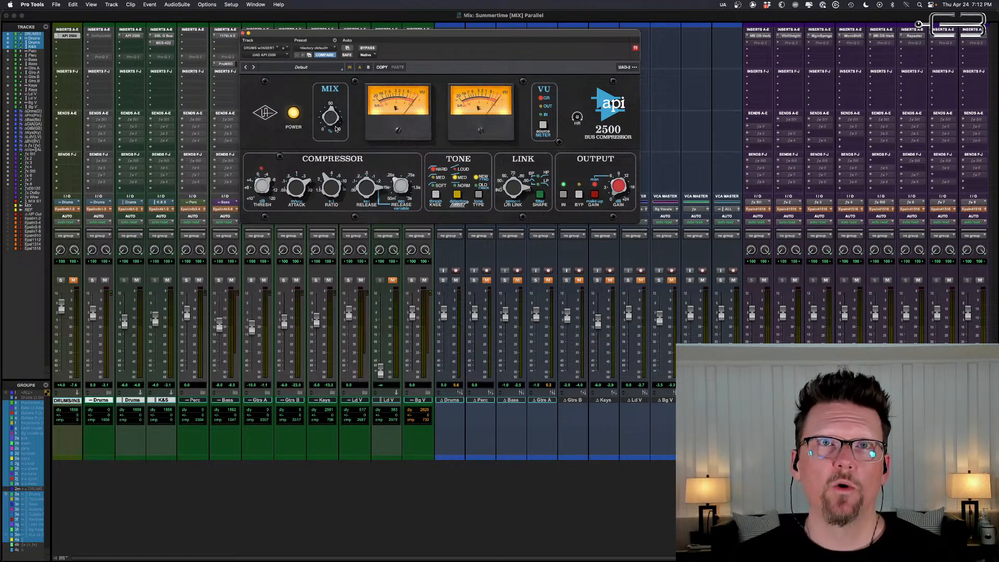
left_click_drag(329, 118, 328, 126)
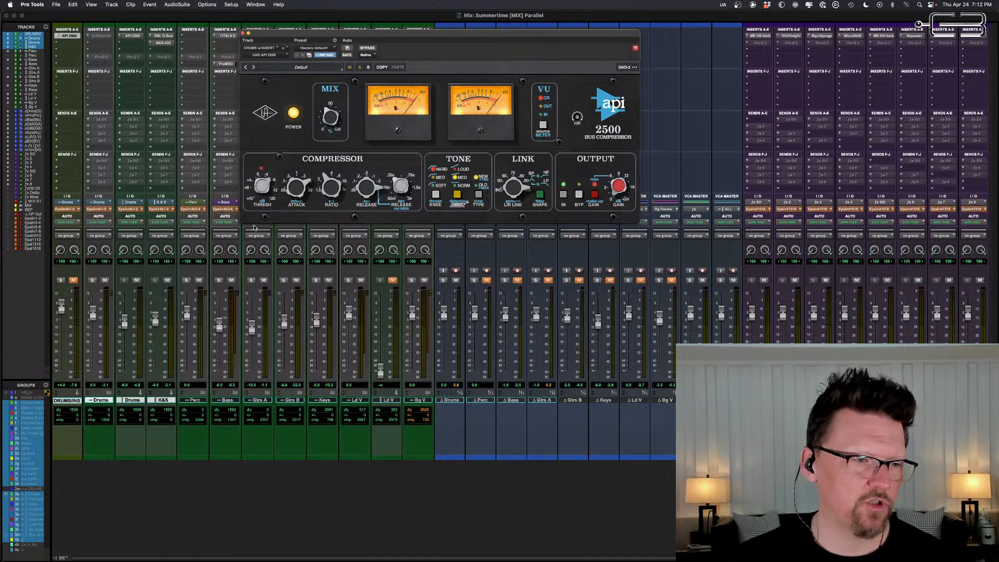
left_click(243, 34)
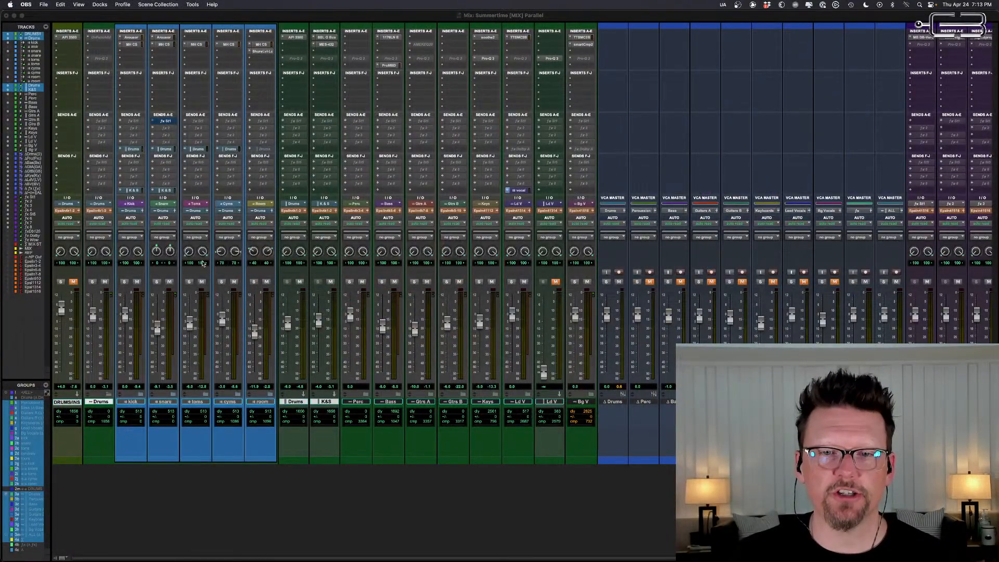
Step: Copy the snare's K&S send to the toms folder track and set that send's level to -4.3 dB
left_click(189, 327)
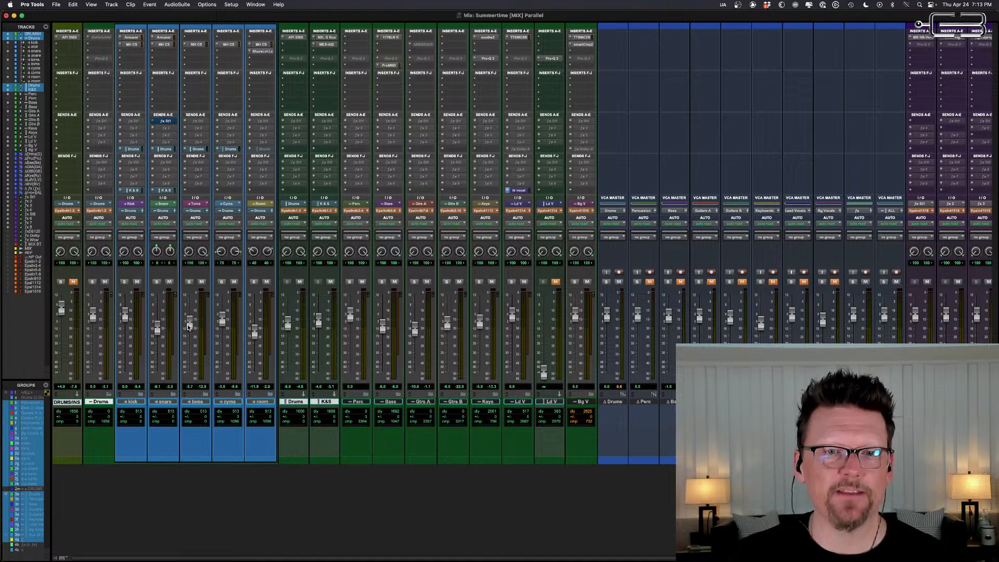
left_click_drag(169, 192, 201, 192)
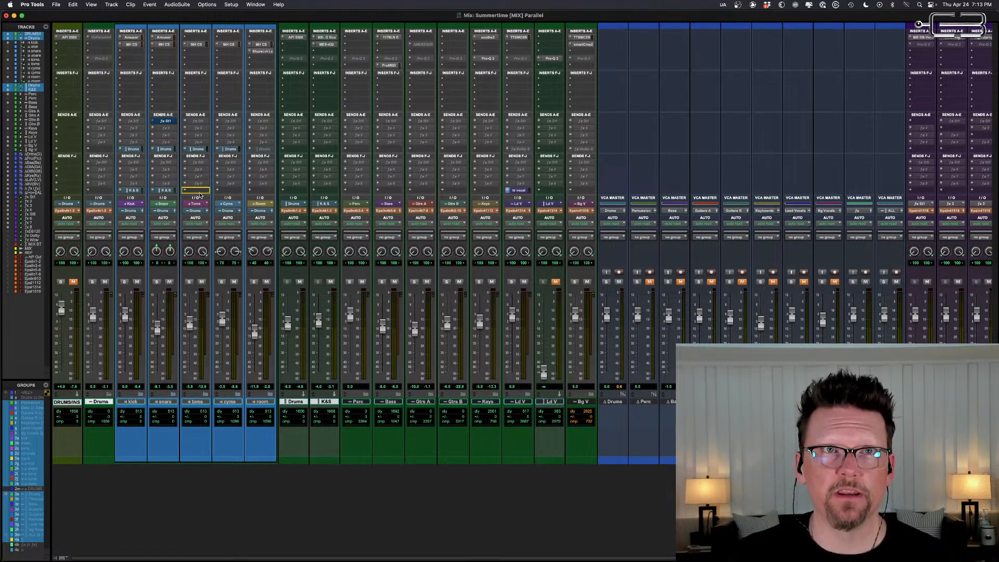
left_click(200, 192)
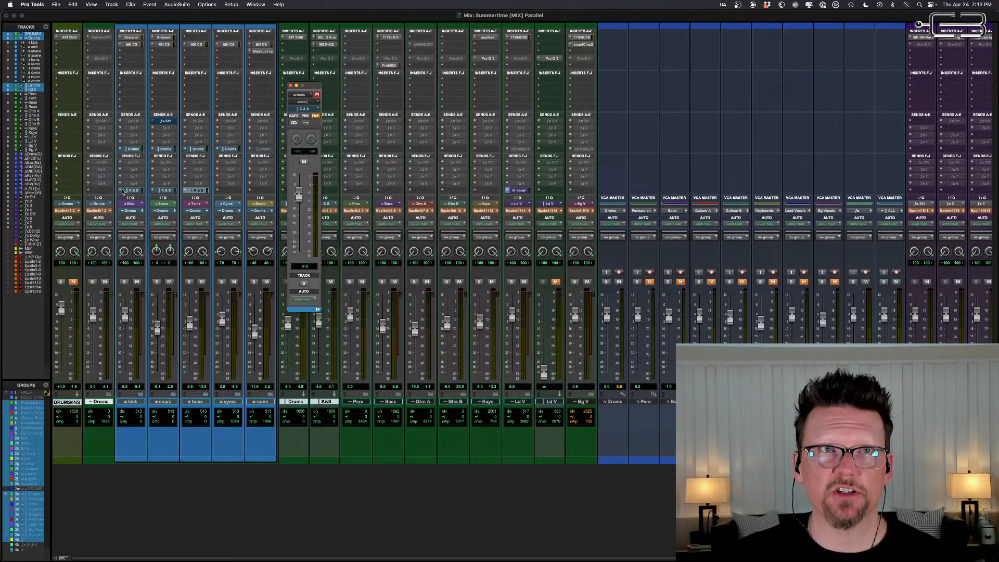
mouse_move(298, 196)
left_mouse_down()
mouse_move(300, 214)
mouse_move(303, 204)
left_mouse_up()
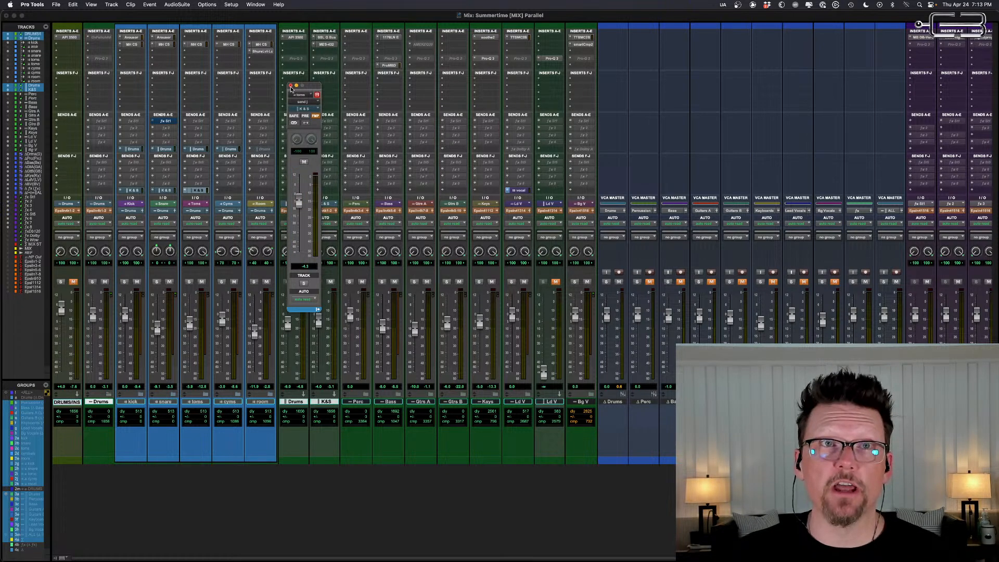
left_click(291, 85)
Step: Open the toms folder in the Edit window and select the tom fills on tracks t1 through t3 trig across the section at bar 49
key("super+equal")
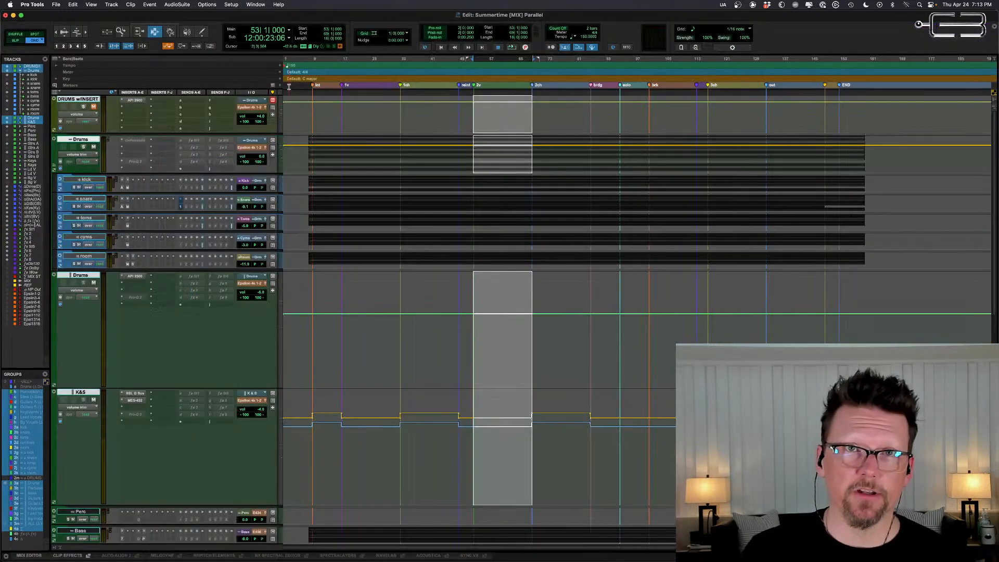
left_click(59, 219)
left_click(464, 257)
key("t")
key("t")
key("t")
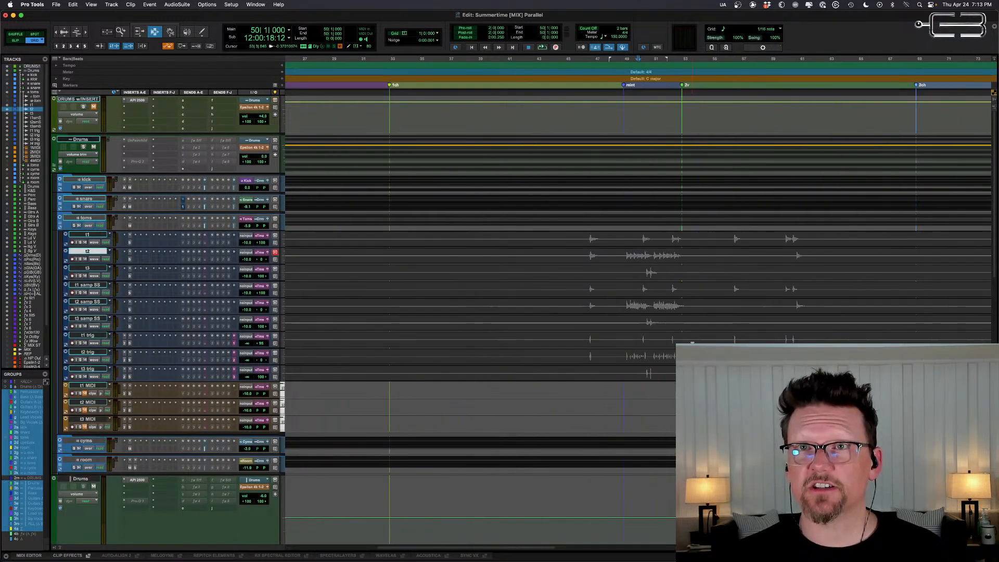
left_click_drag(619, 251, 717, 287)
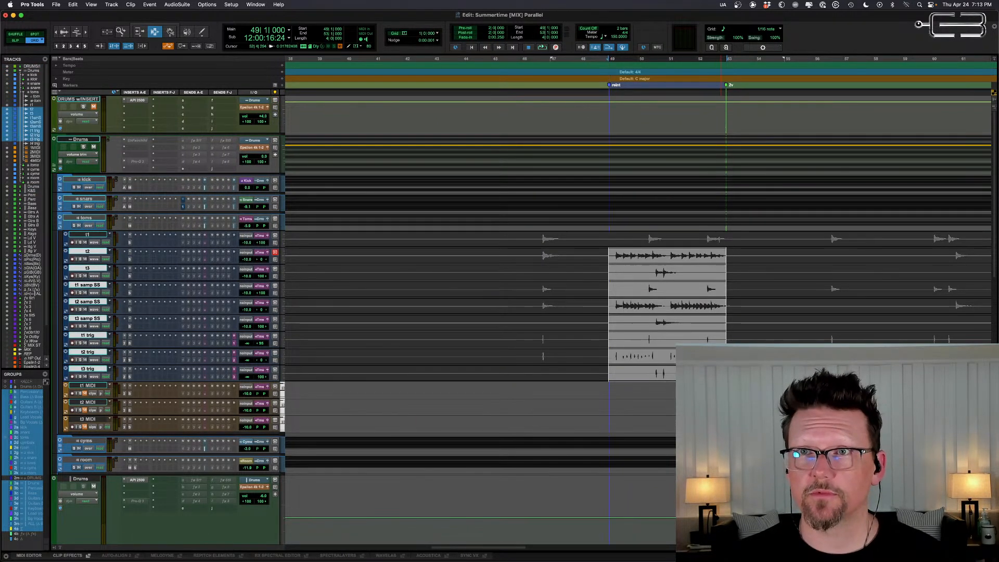
left_click(611, 243, "shift")
Step: Return to the Mix window, raise the toms folder track's fader and solo the track
key("super+equal")
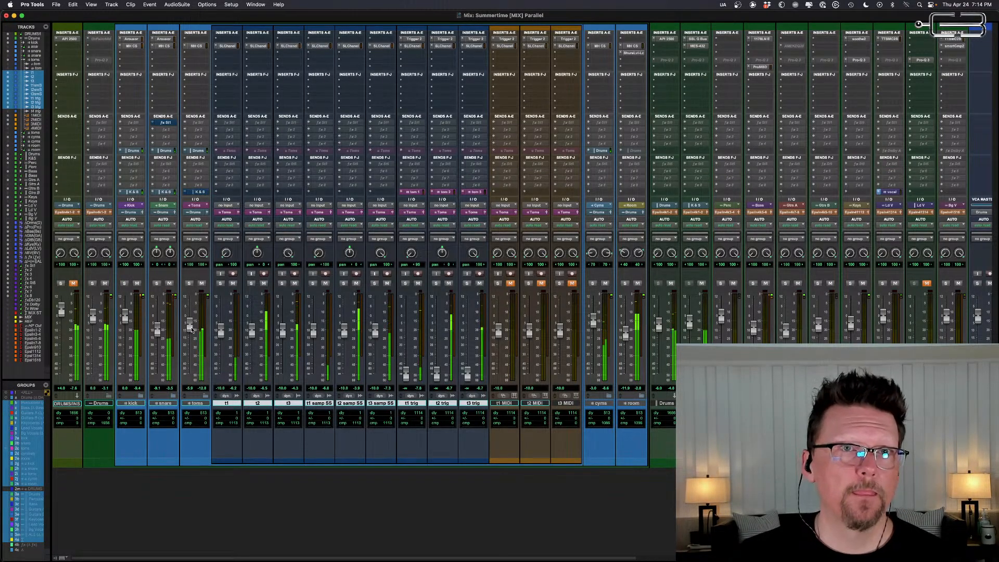
left_click_drag(189, 323, 189, 314)
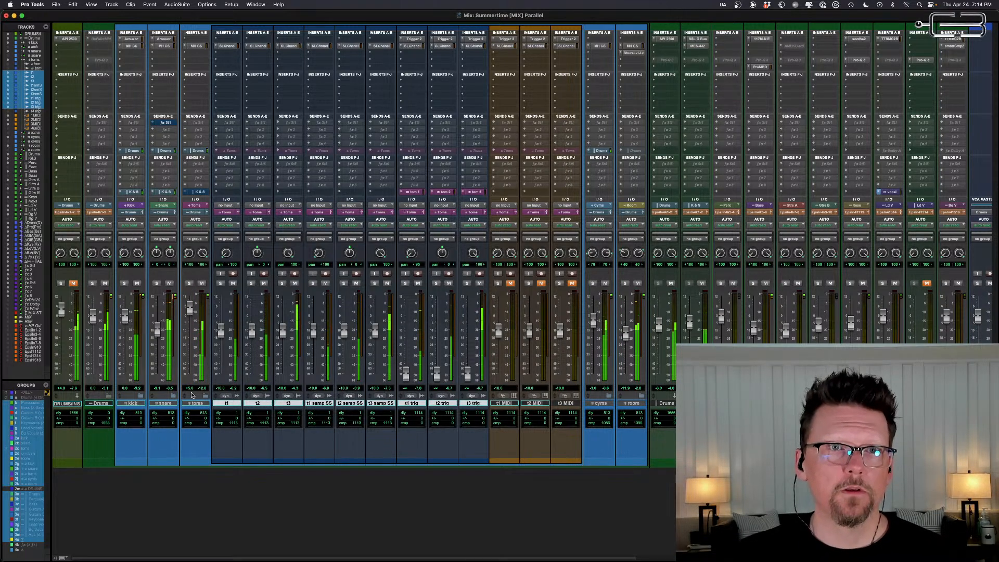
left_click(189, 283)
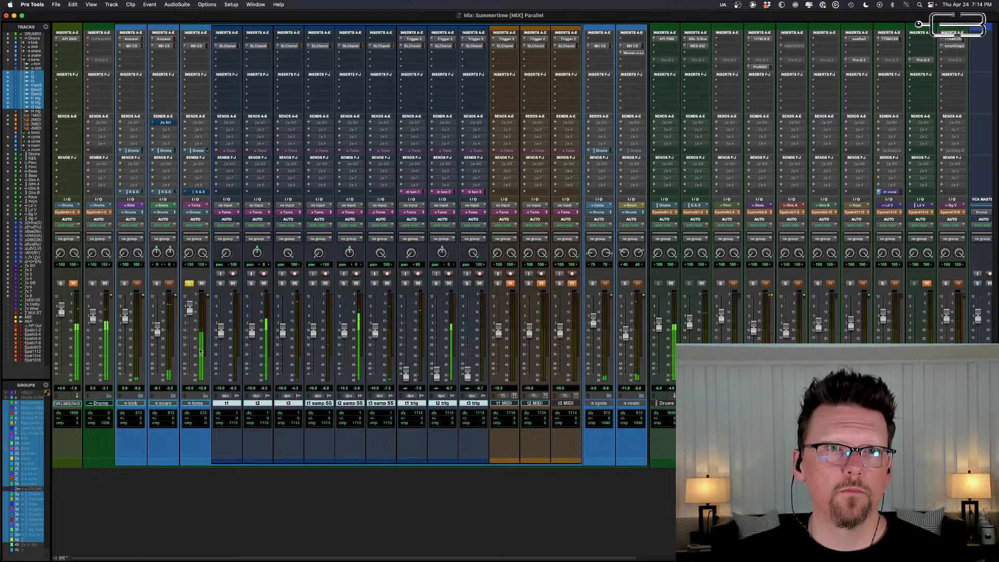
Step: Play the toms and narrow the toms folder track's stereo pan to 80 on both sides, leaving the folder collapsed
left_click(205, 396)
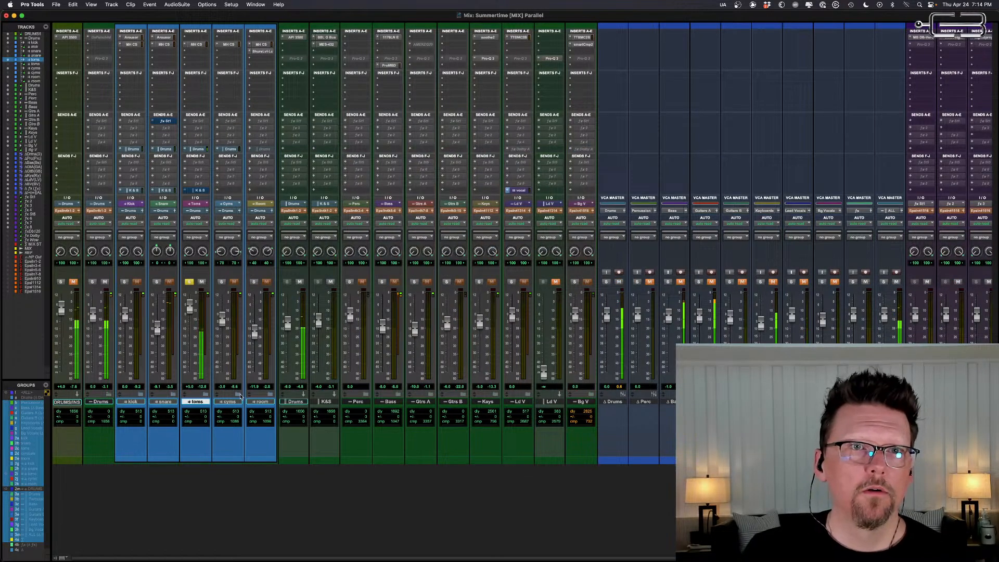
left_click(206, 396)
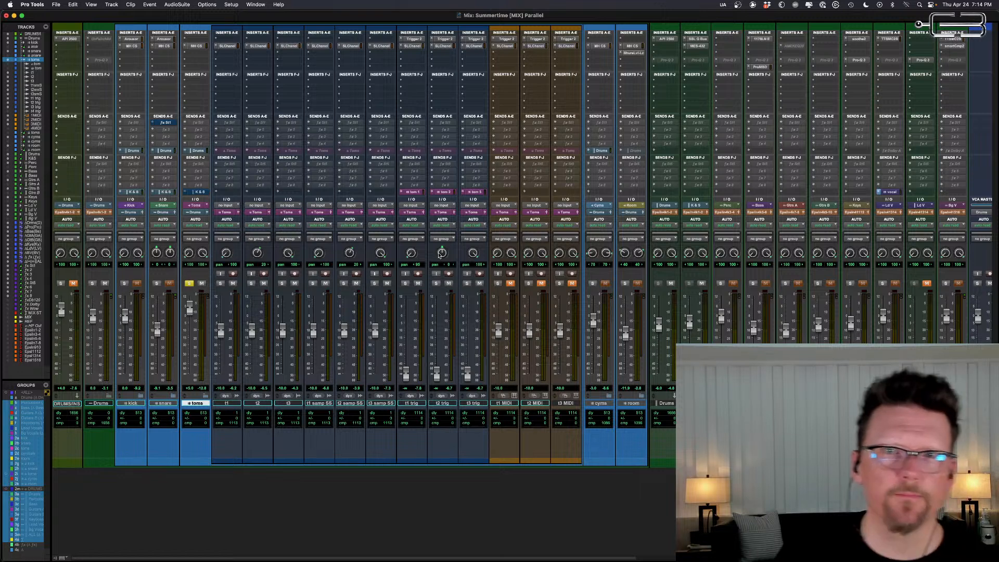
key("space")
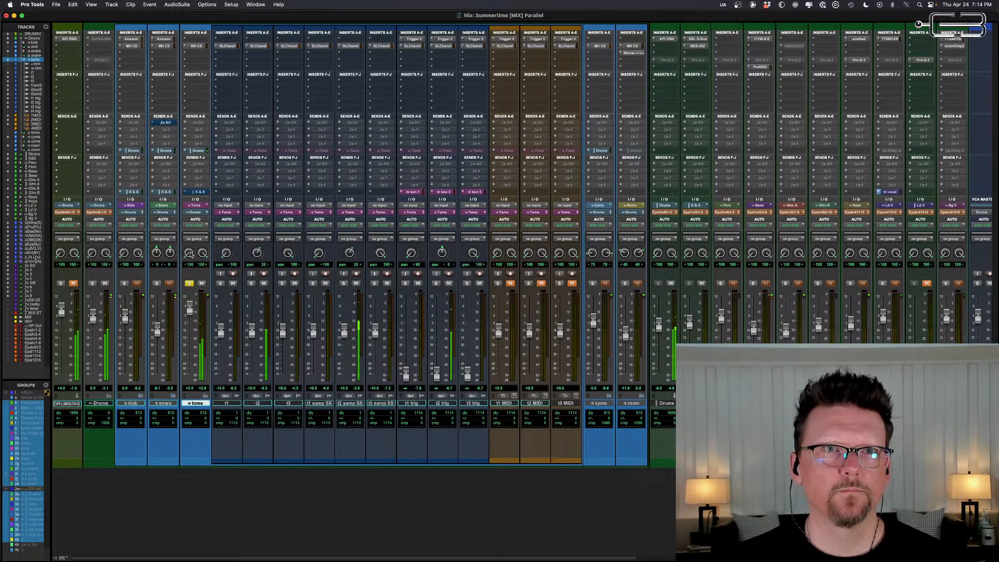
left_click_drag(188, 253, 205, 281)
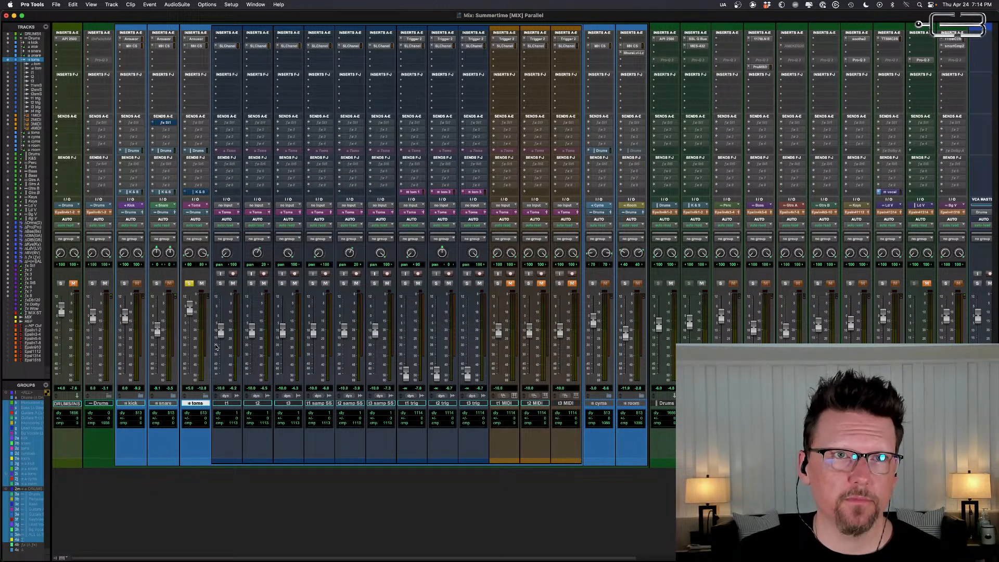
left_click(204, 397)
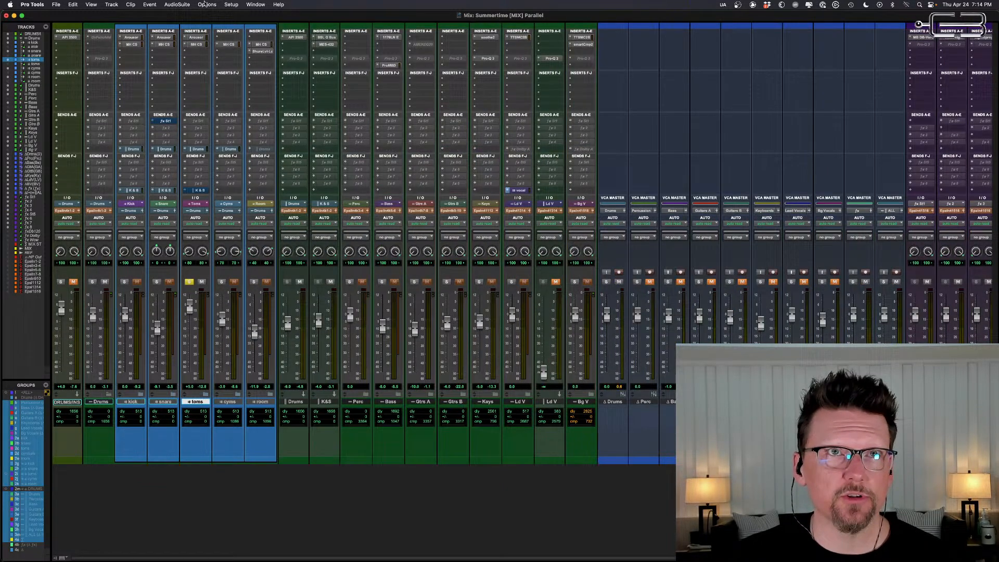
Step: Open Arousor on the toms track, play the fill, raise the compressor's input and reduce its attack and release
left_click(200, 39)
left_click_drag(357, 34, 249, 271)
key("space")
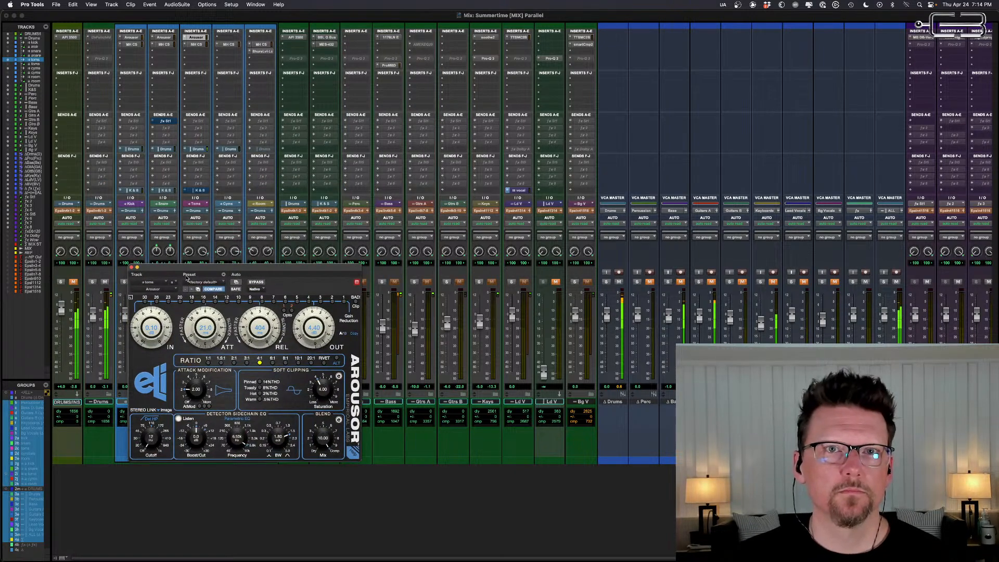
left_click_drag(149, 330, 152, 304)
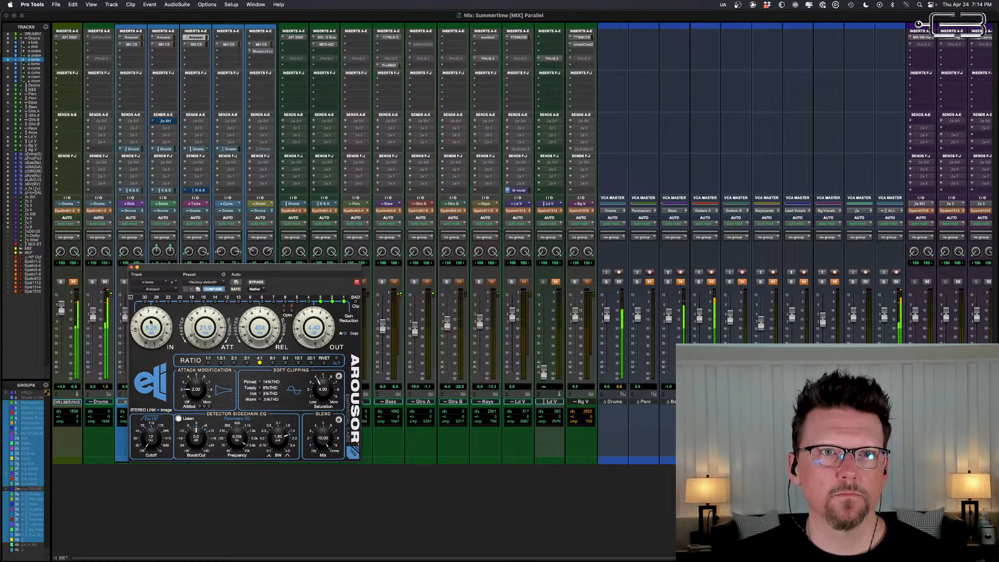
left_click_drag(223, 323, 157, 341)
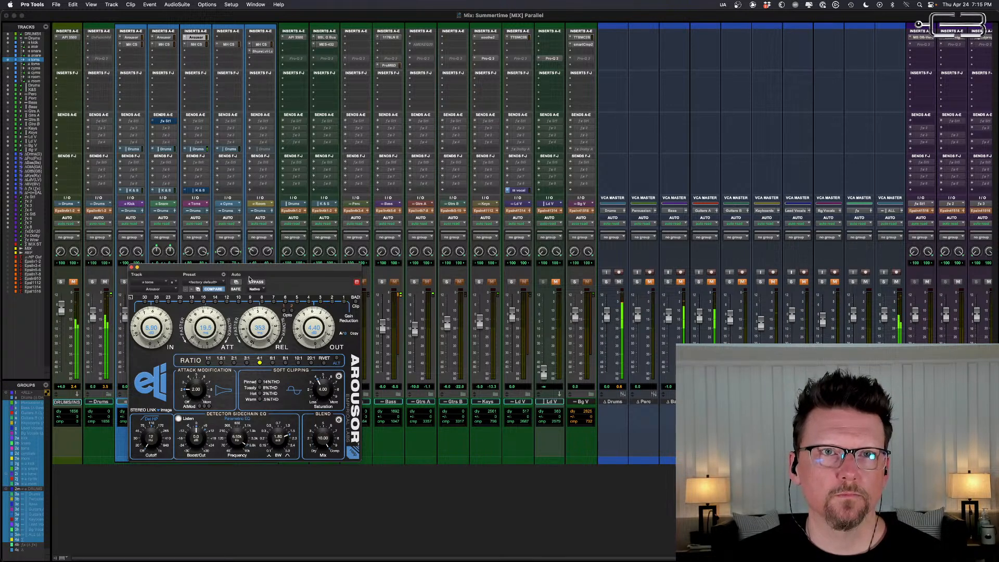
Step: Check Arousor on the toms against bypass, and lower its output and attack
left_click(257, 283)
left_click(257, 283)
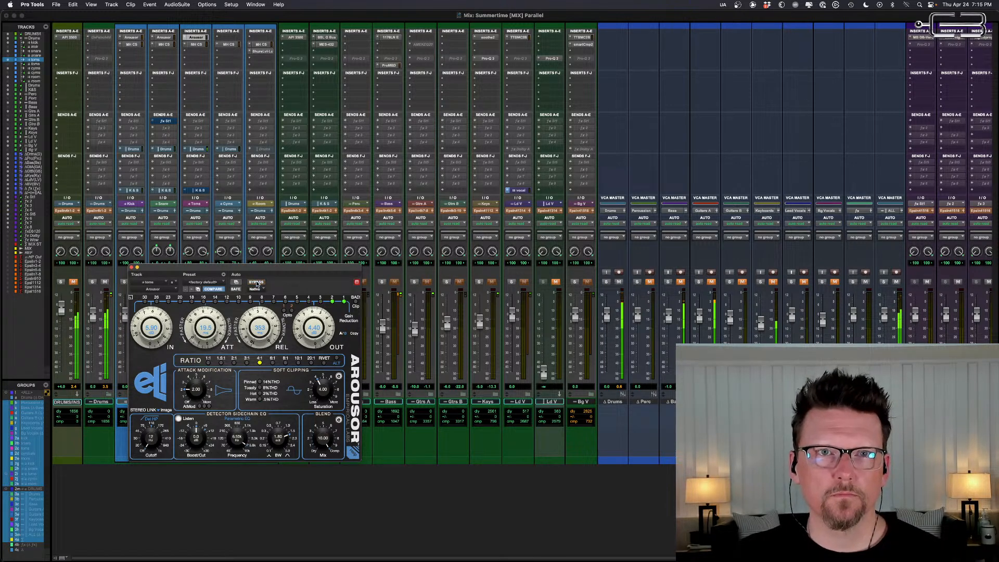
left_click_drag(314, 333, 314, 342)
left_click_drag(208, 326, 208, 331)
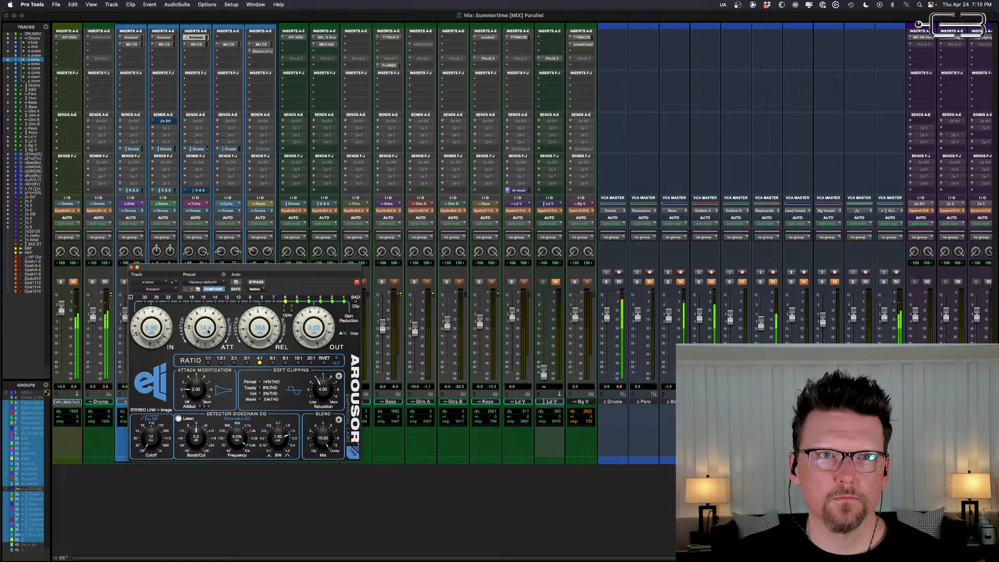
left_click_drag(328, 325, 328, 328)
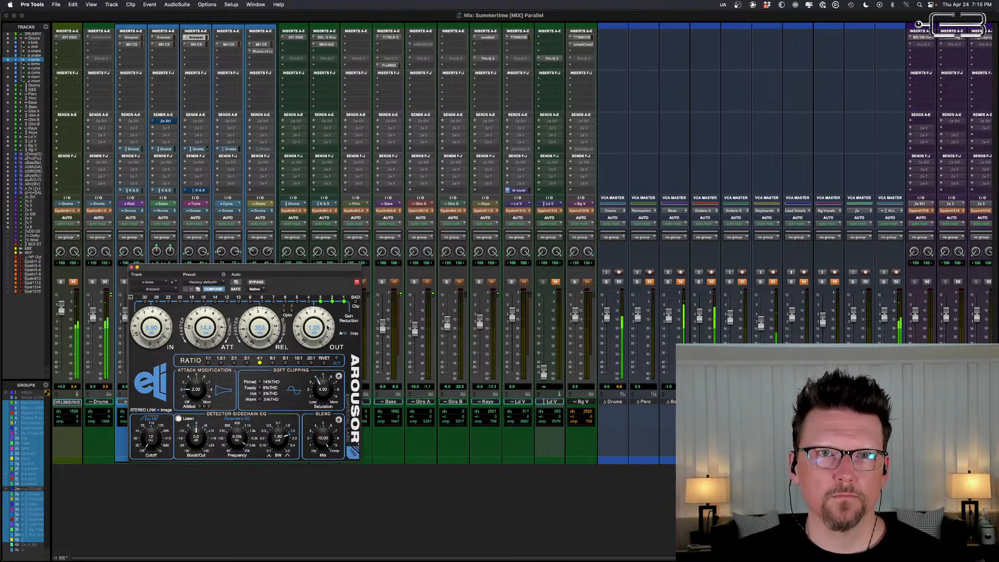
Step: Compare the toms with Arousor bypassed and active, leave it bypassed, close the plug-in and unsolo the toms track
left_click(252, 283)
left_click(252, 283)
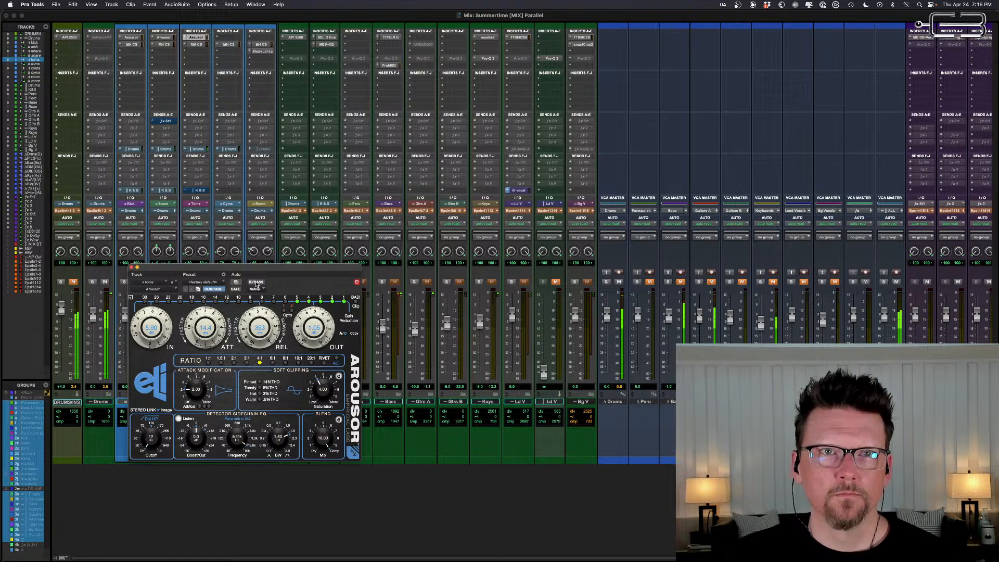
left_click(256, 283)
left_click(132, 268)
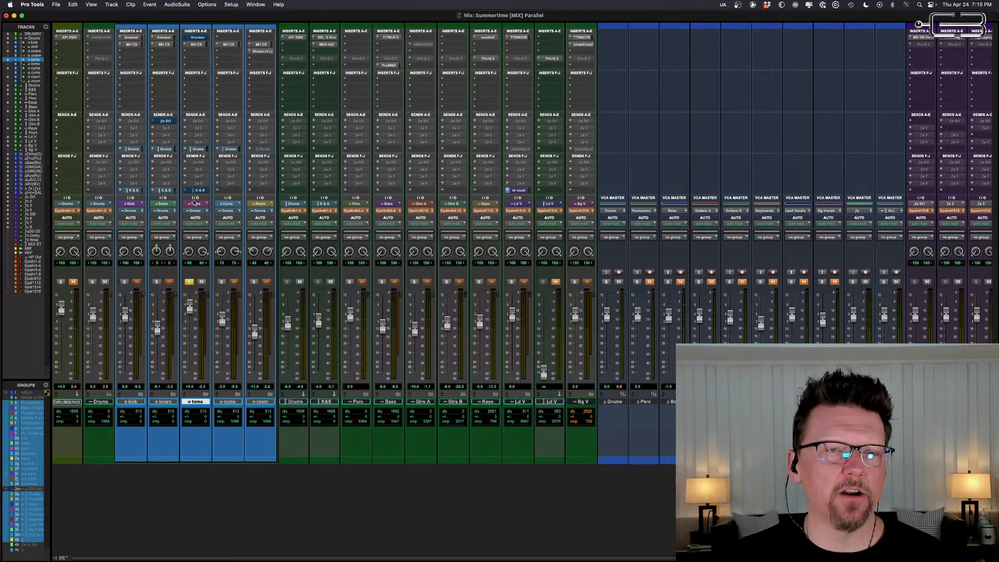
left_click(189, 281)
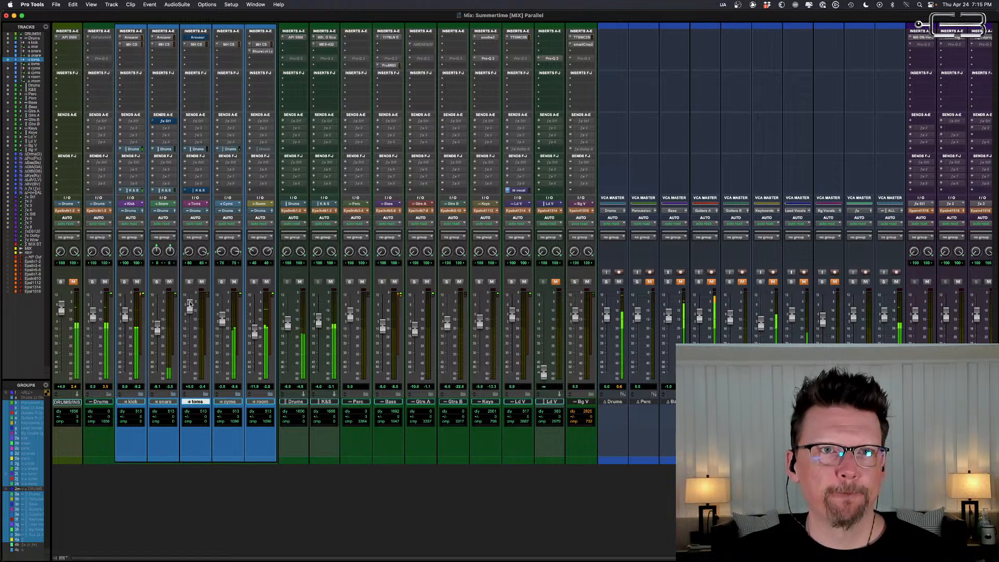
Step: Lower the toms folder track's fader slightly and set its send to the parallel K&S track to +4.3 dB during playback
left_click_drag(190, 306, 188, 312)
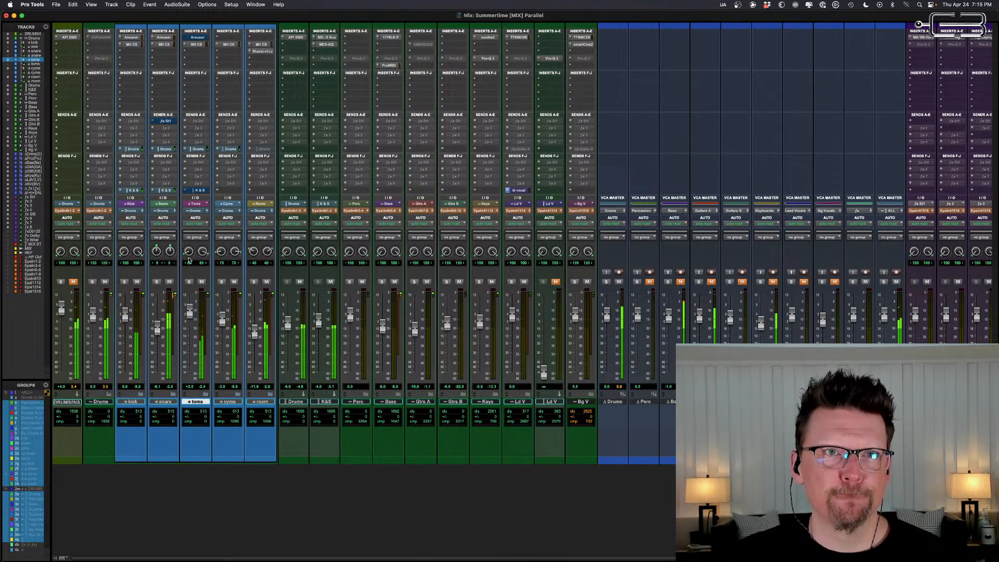
left_click(201, 190)
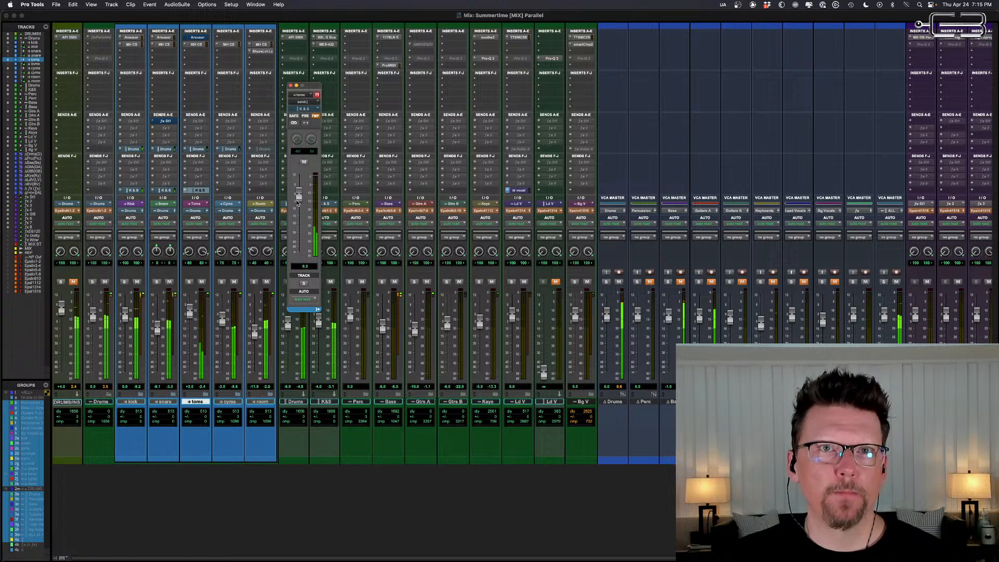
left_click_drag(297, 203, 298, 178)
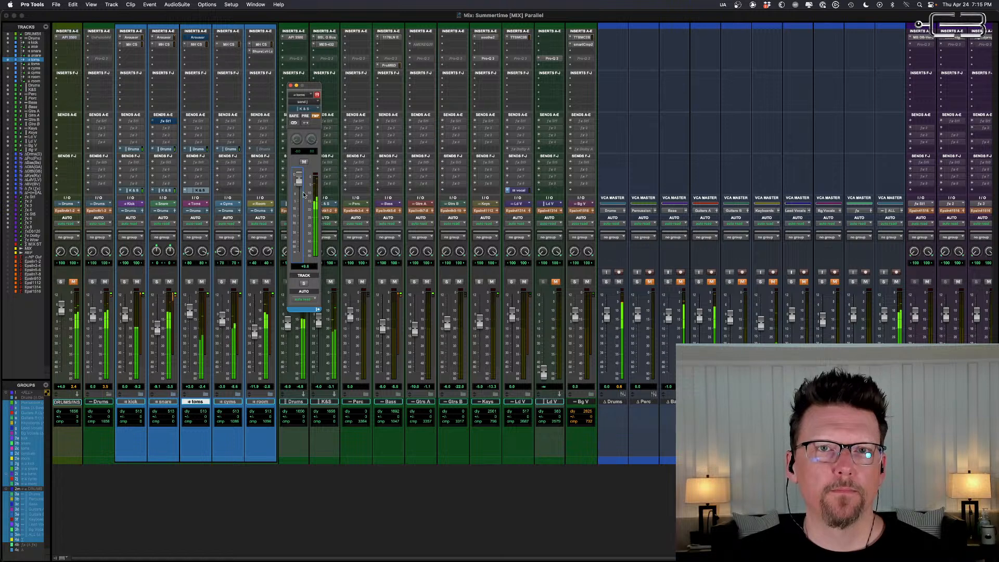
left_click_drag(312, 85, 233, 87)
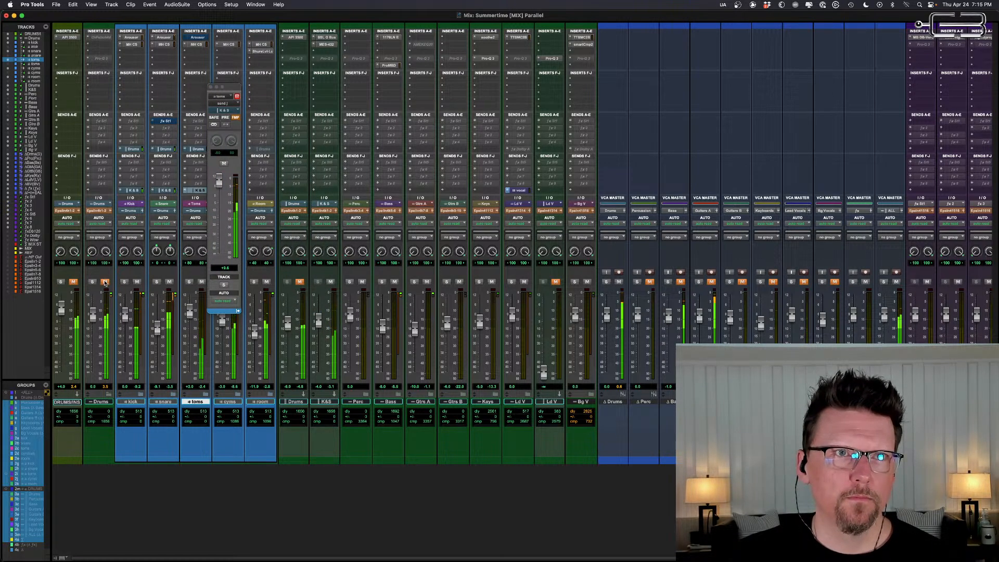
mouse_move(218, 180)
left_mouse_down()
mouse_move(227, 276)
mouse_move(227, 191)
left_mouse_up()
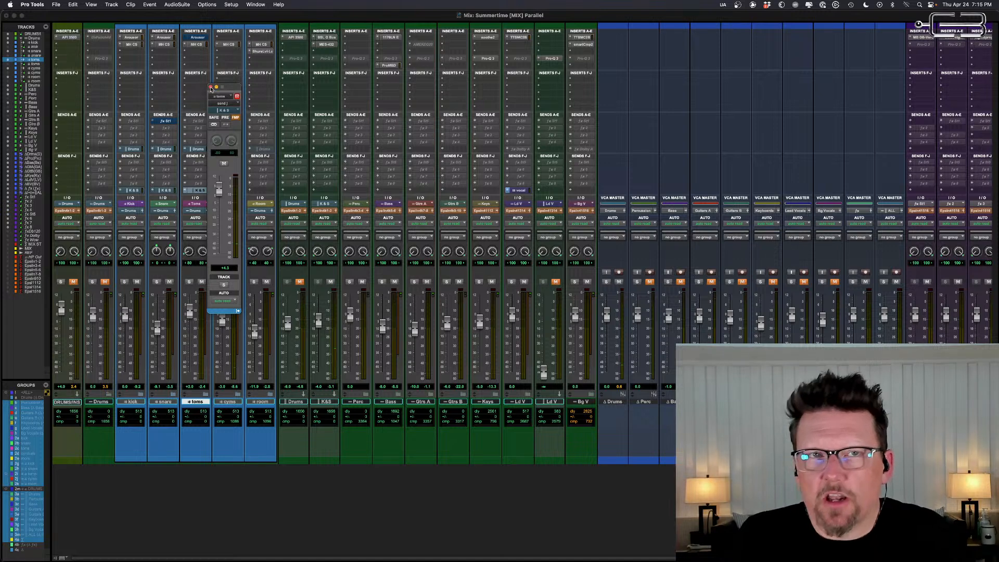
left_click(210, 88)
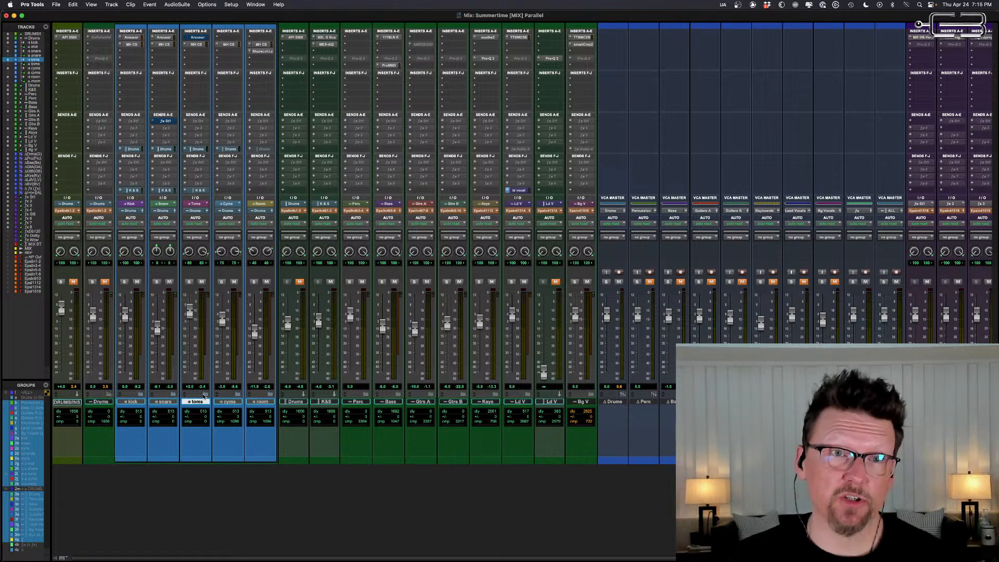
Step: Show the hidden parallel toms aux track, make it active, and check its channel strip insert
left_click(8, 63)
right_click(230, 402)
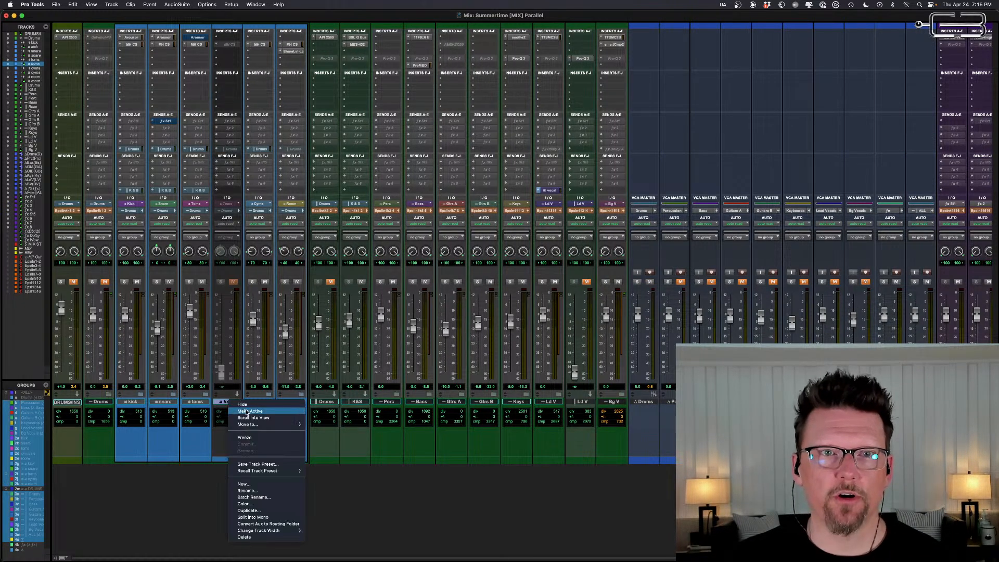
left_click(247, 412)
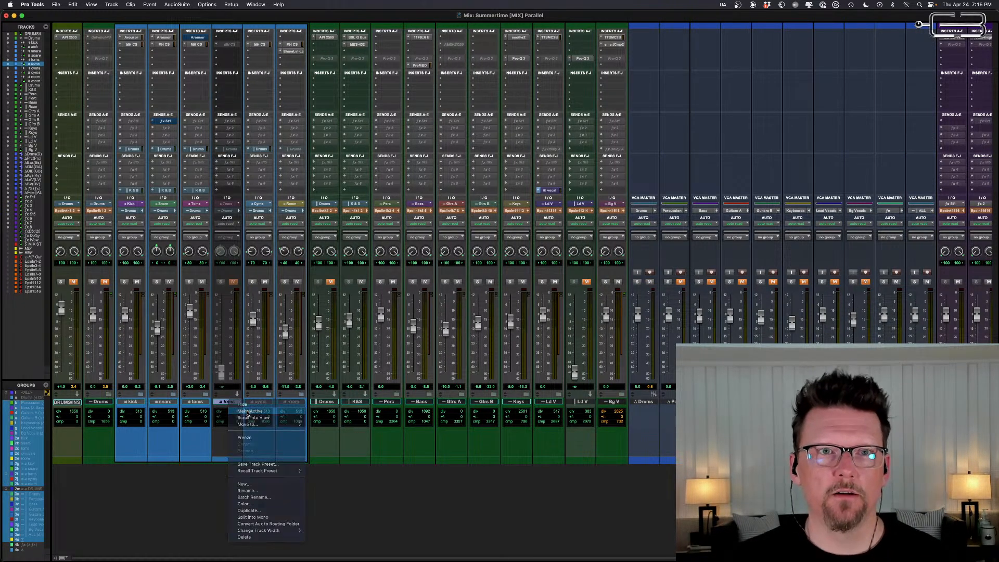
left_click(226, 44)
left_click(132, 218)
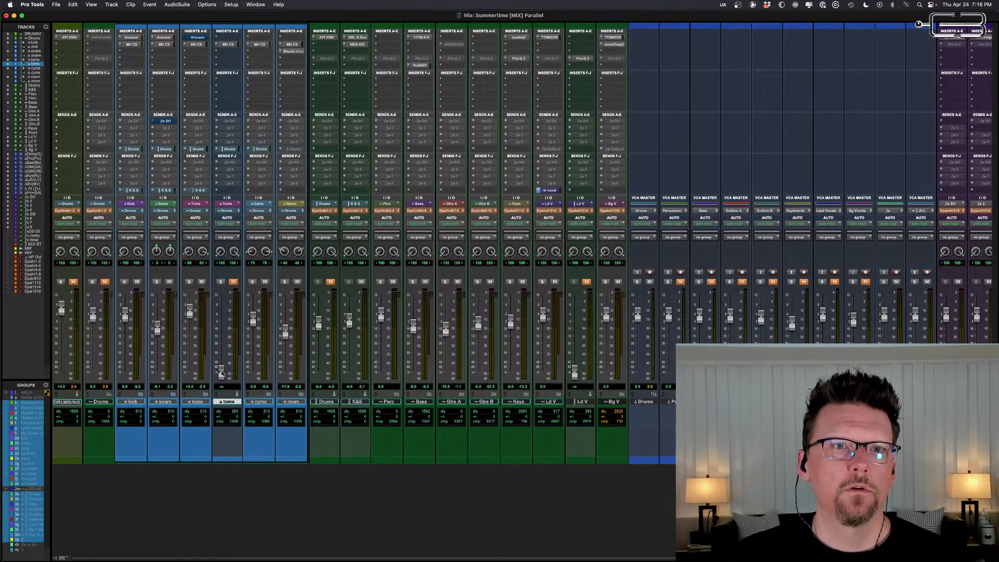
Step: Activate the Toms sends on tracks t1 through t3 samp SS inside the toms folder and play the fill
left_click(205, 395)
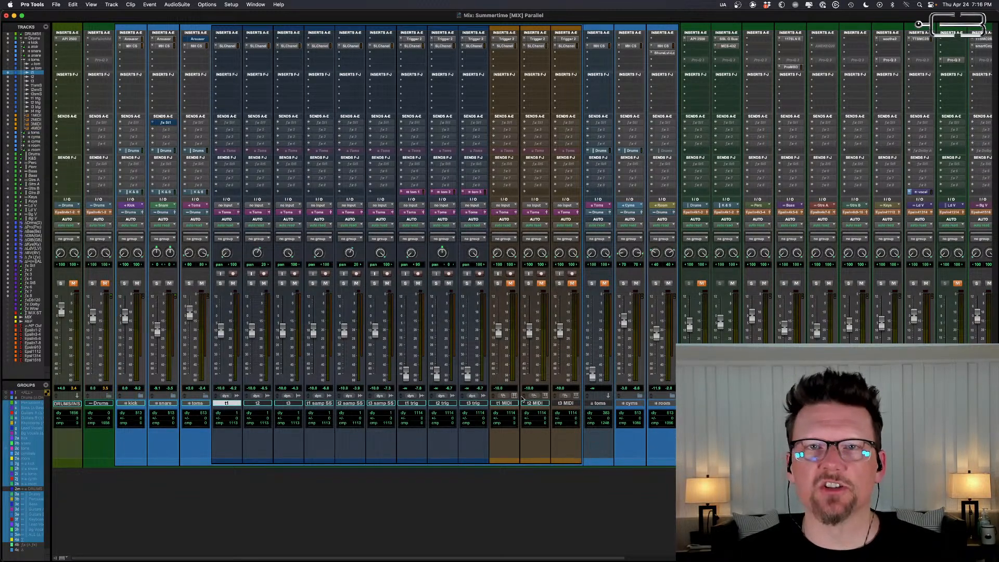
left_click(386, 404, "shift")
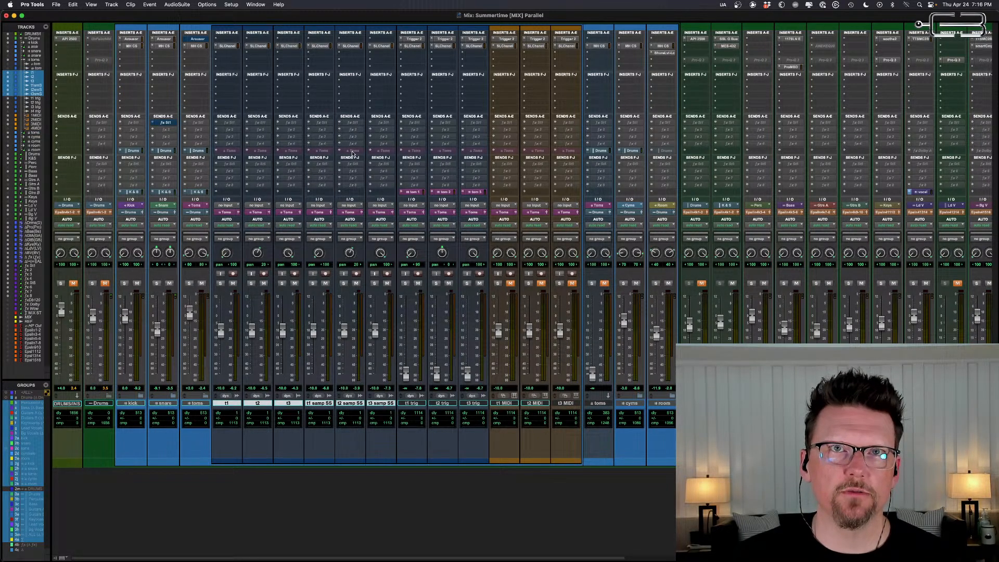
left_click(351, 151)
key("space")
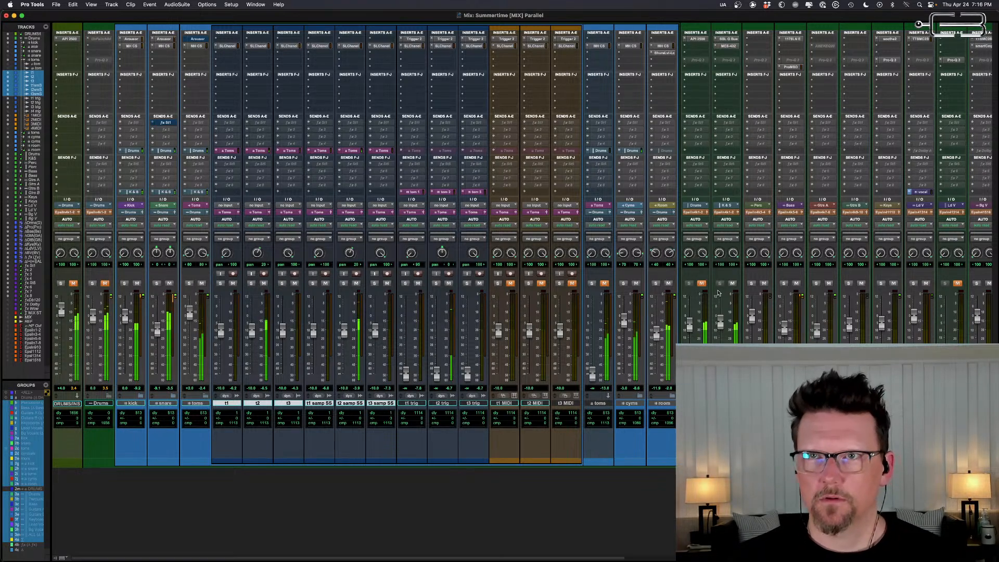
Step: Remove the K&S send from the toms folder track and collapse the folder
left_click(185, 195)
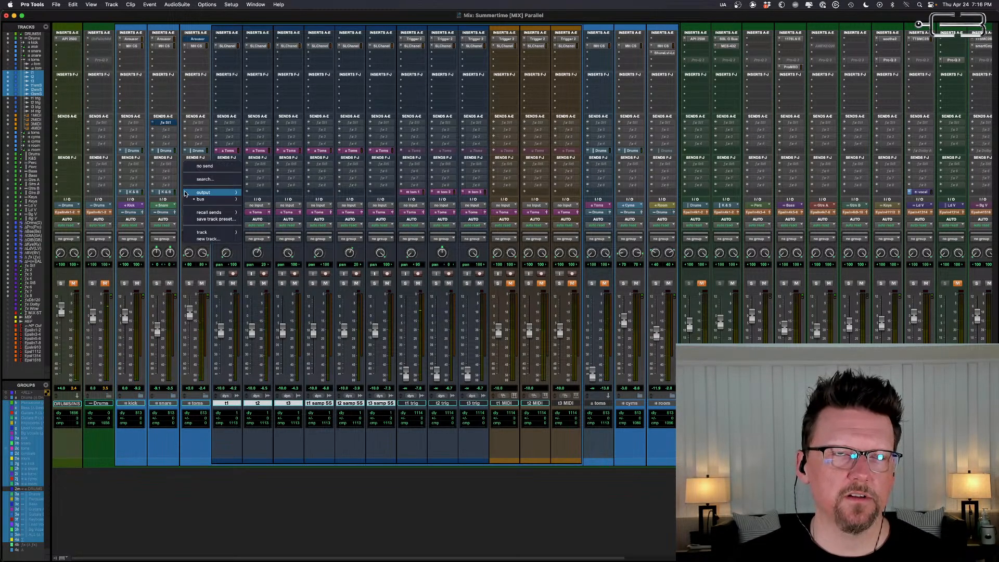
left_click(199, 166)
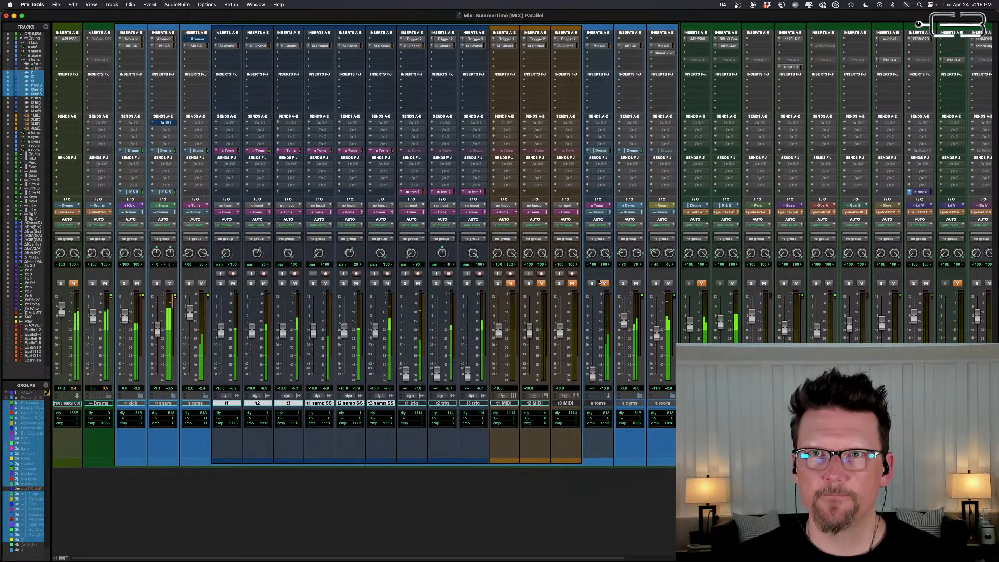
left_click(205, 397)
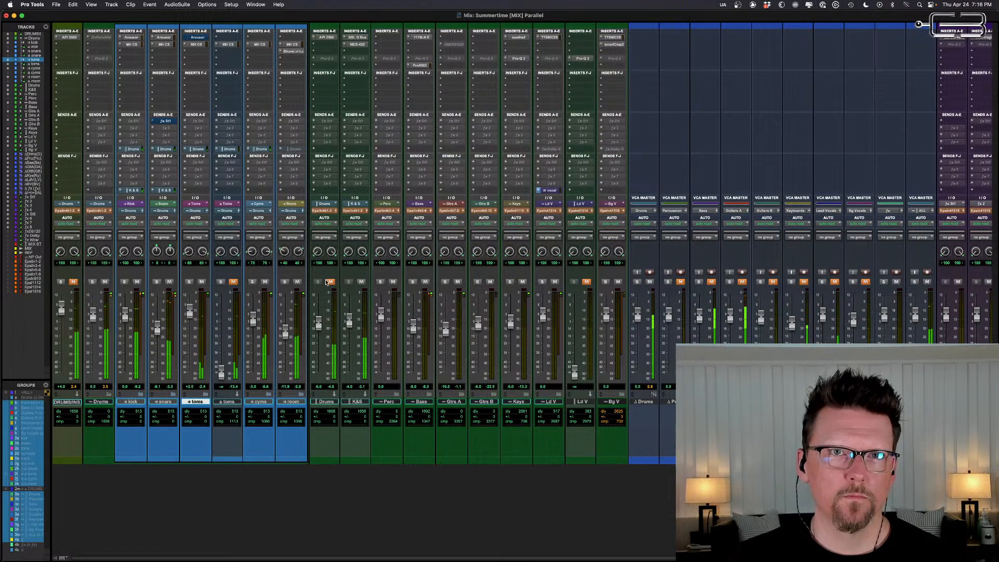
Step: Unmute the parallel Drums and parallel toms tracks and raise the parallel toms fader to about -1.4 dB
left_click(330, 282)
left_click(234, 282)
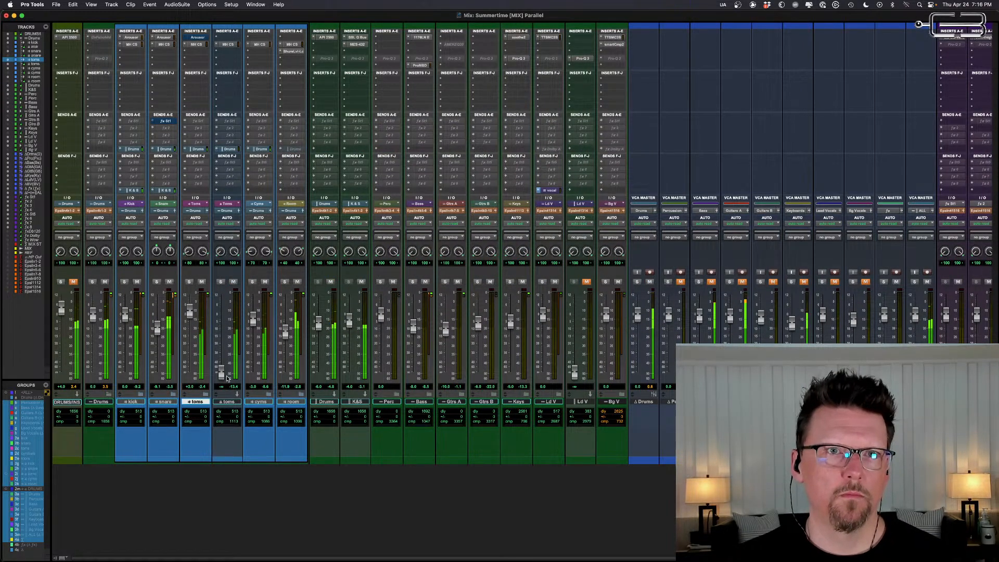
left_click_drag(227, 379, 219, 327)
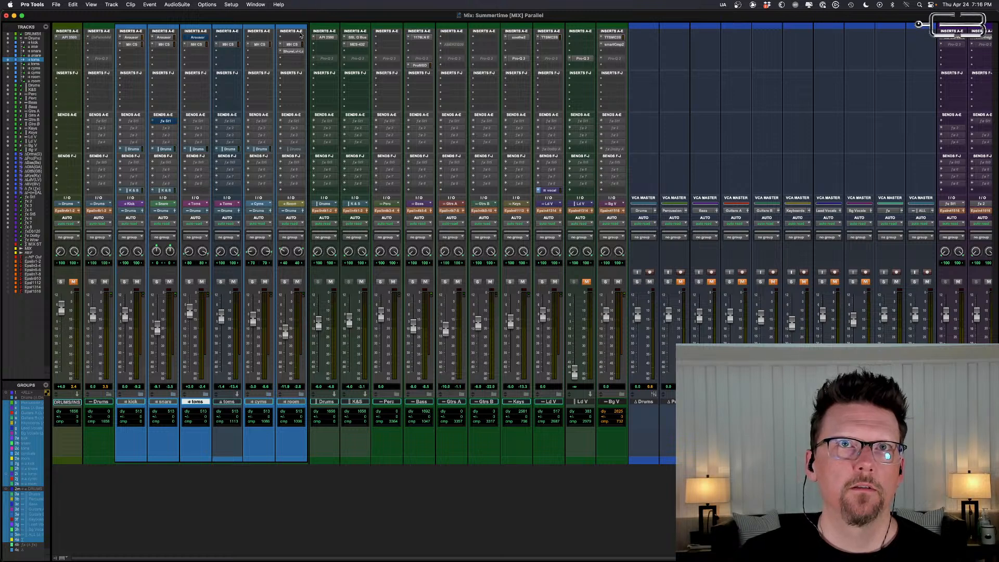
Step: Copy the SSL G Bus compressor from K&S onto the parallel toms track, then solo both toms tracks during playback
left_click_drag(365, 40, 234, 41)
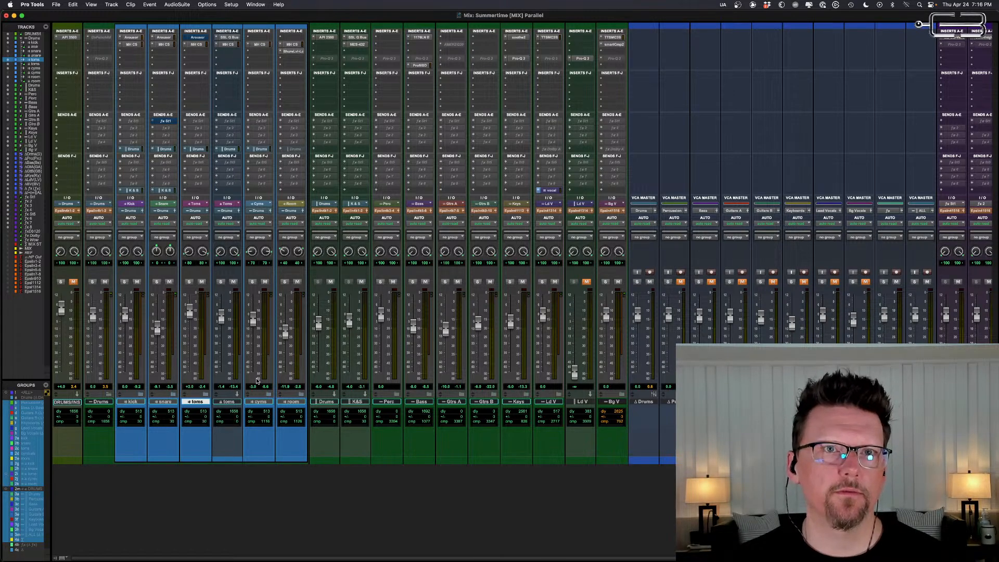
left_click(221, 282)
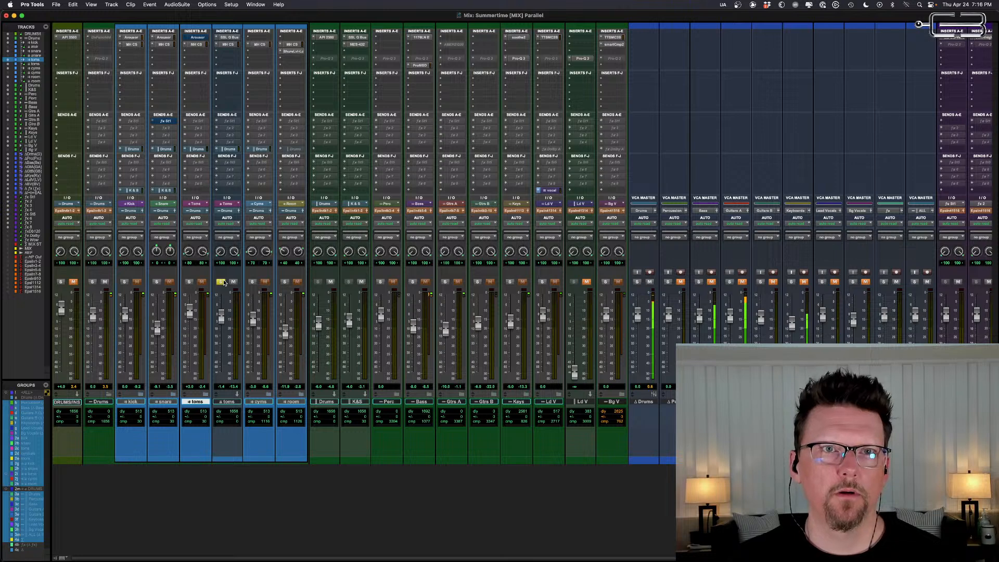
left_click(190, 283)
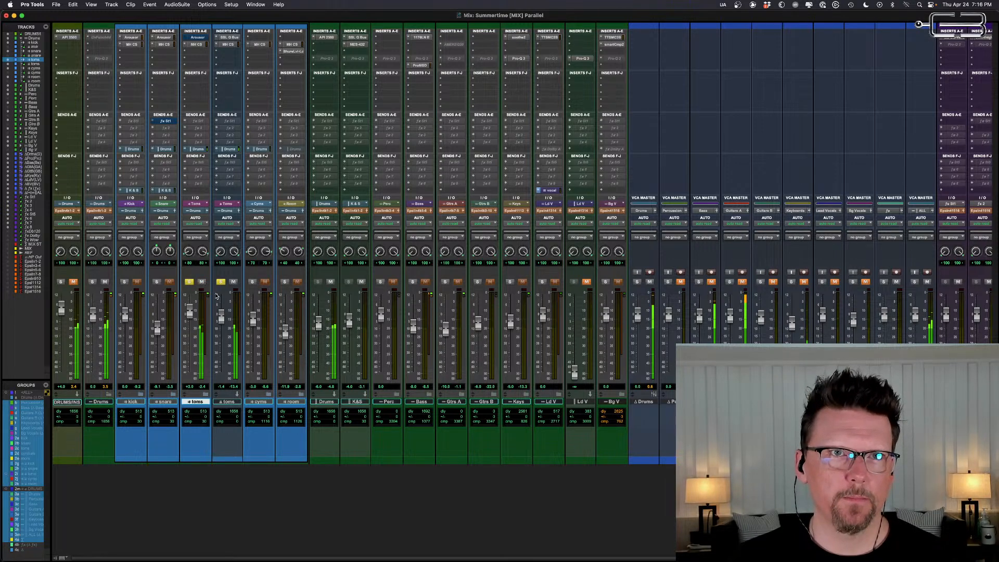
Step: Compare the parallel toms with the SSL compressor bypassed and active, leave it active, and close the plug-in
left_click(229, 38)
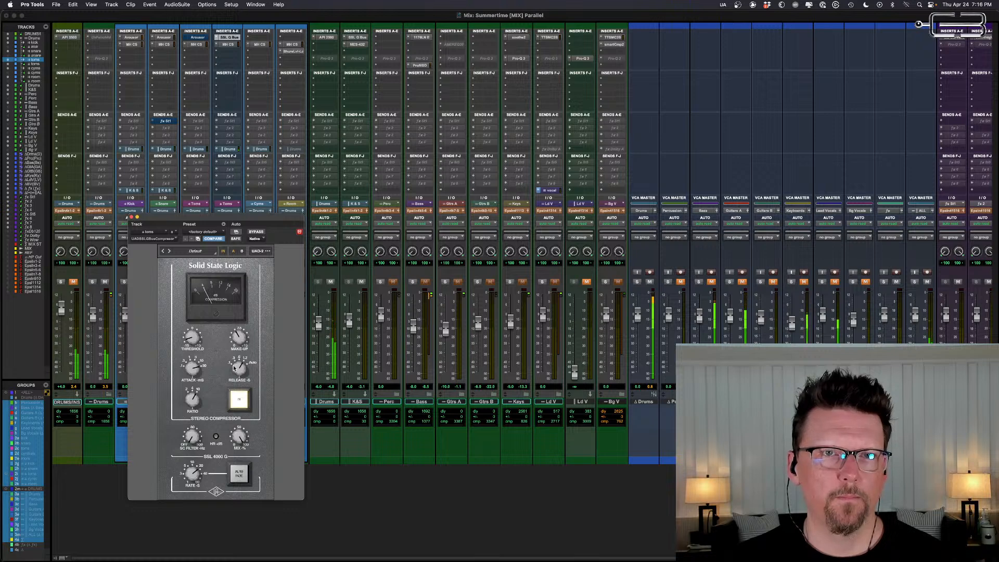
left_click(256, 232)
left_click(256, 232)
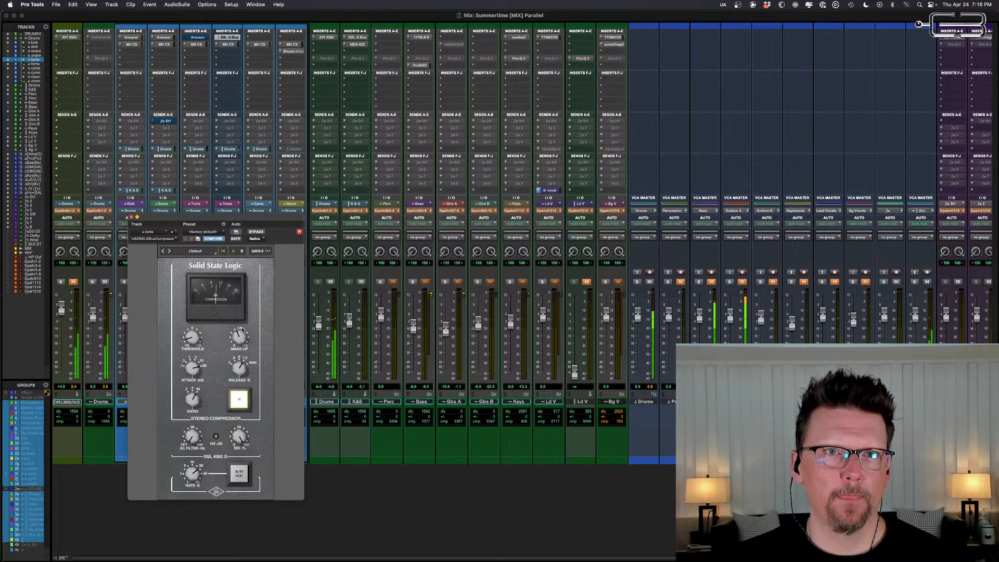
left_click(134, 218)
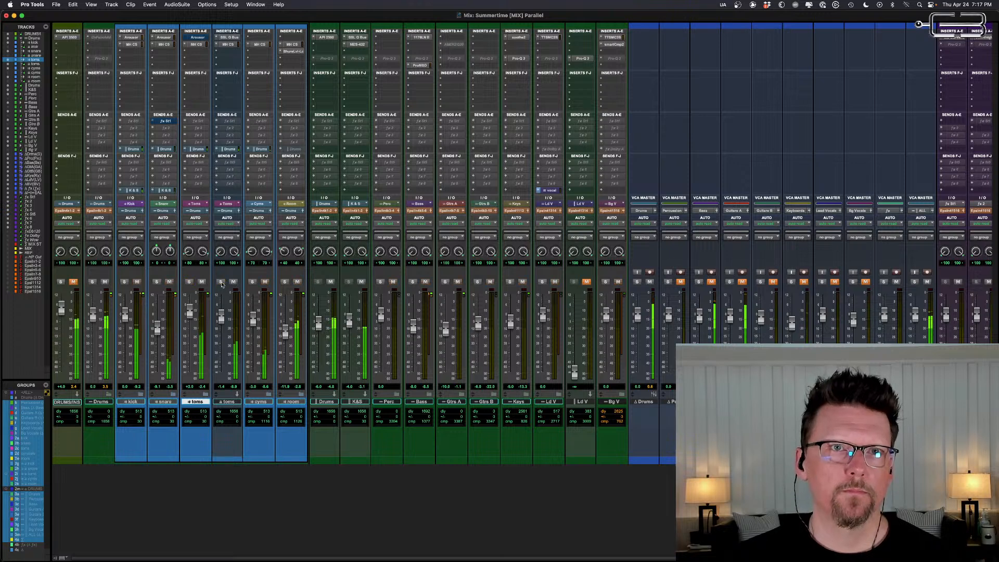
Step: Pull the parallel toms fader fully down, bring it back up, and rebalance it in the full mix
left_click_drag(220, 315, 222, 373)
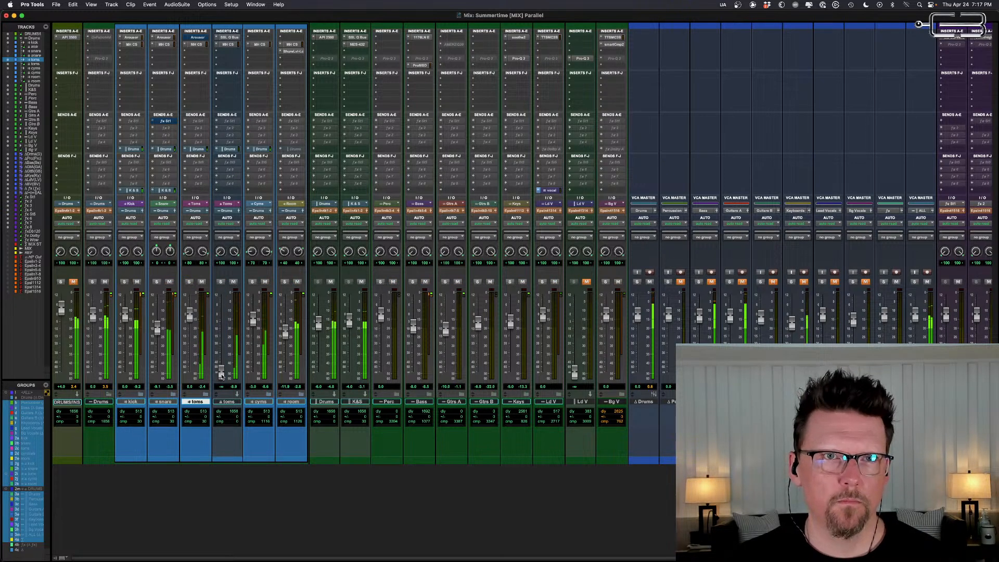
left_click_drag(222, 374, 223, 332)
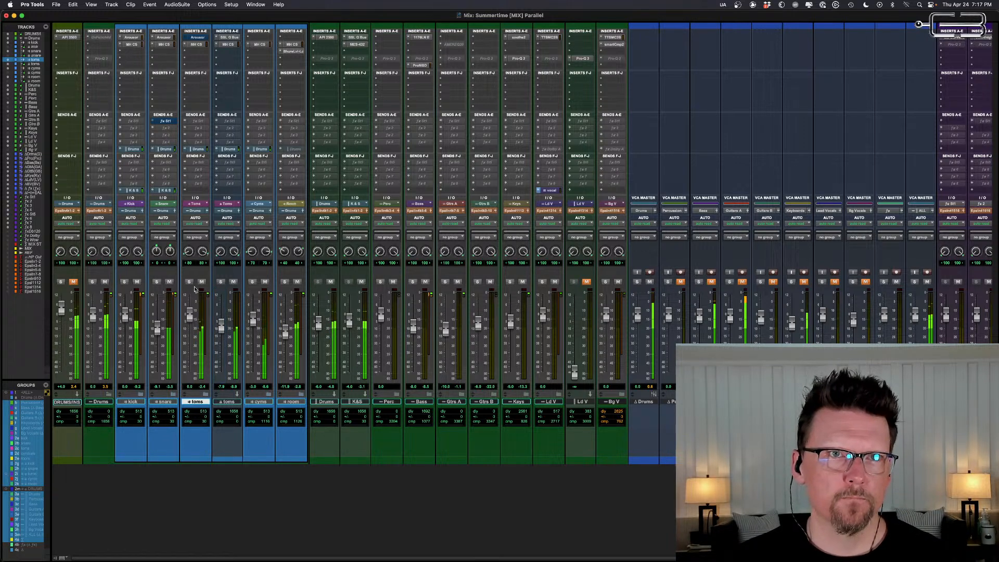
left_click(221, 327, "alt")
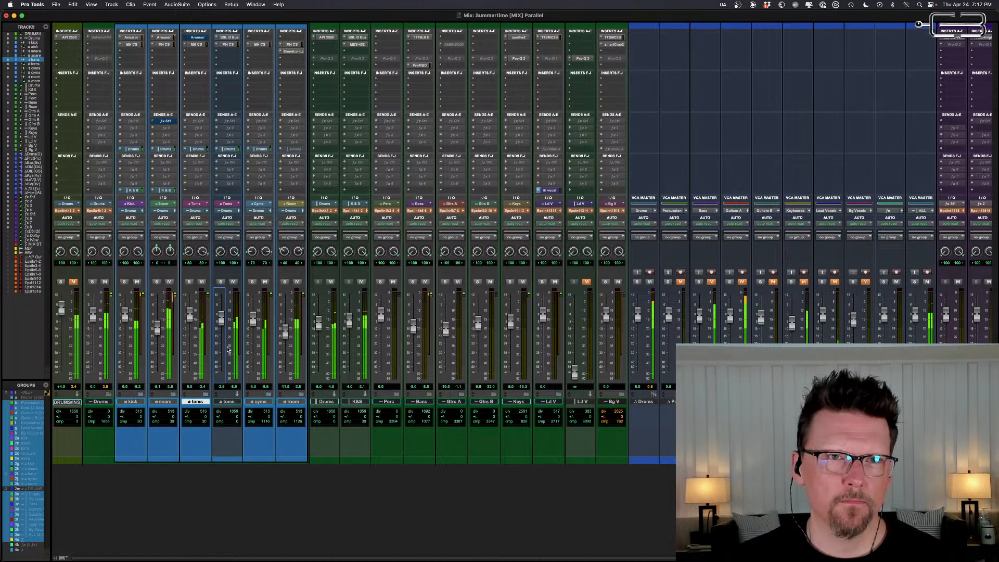
Step: Check the SSL compressor's gain reduction on the parallel toms during playback and fine-tune the track's fader
left_click(231, 39)
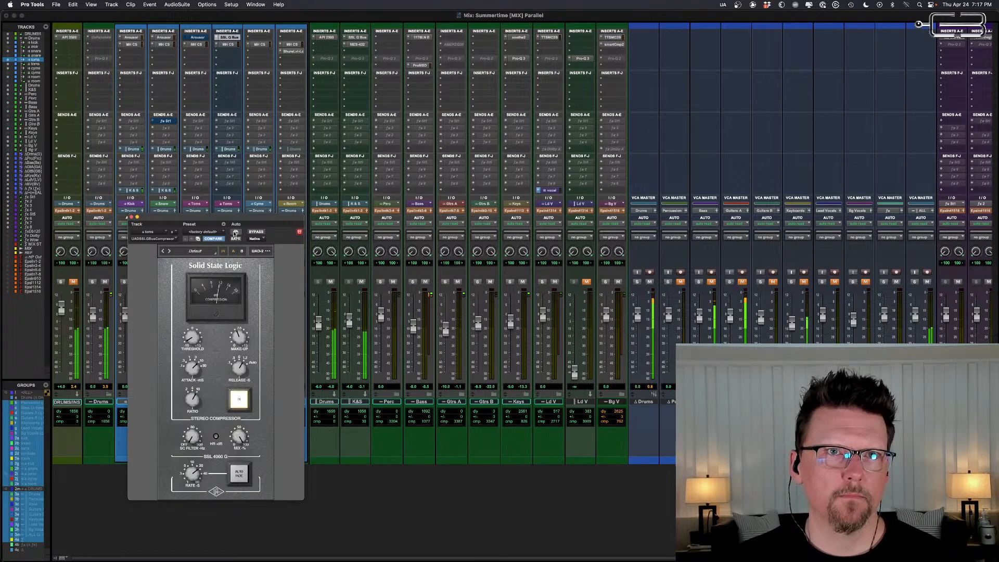
left_click(132, 216)
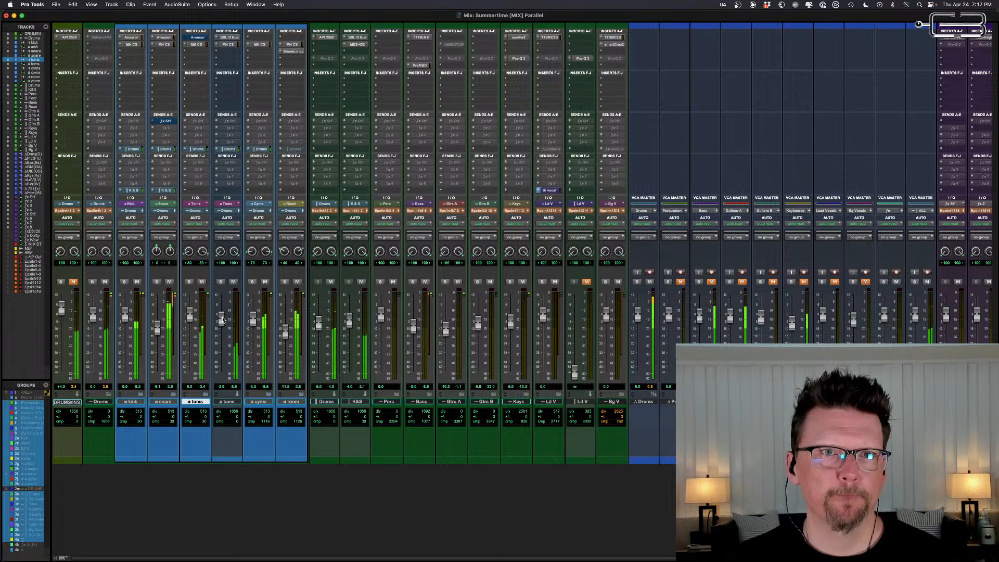
left_click_drag(221, 318, 226, 318)
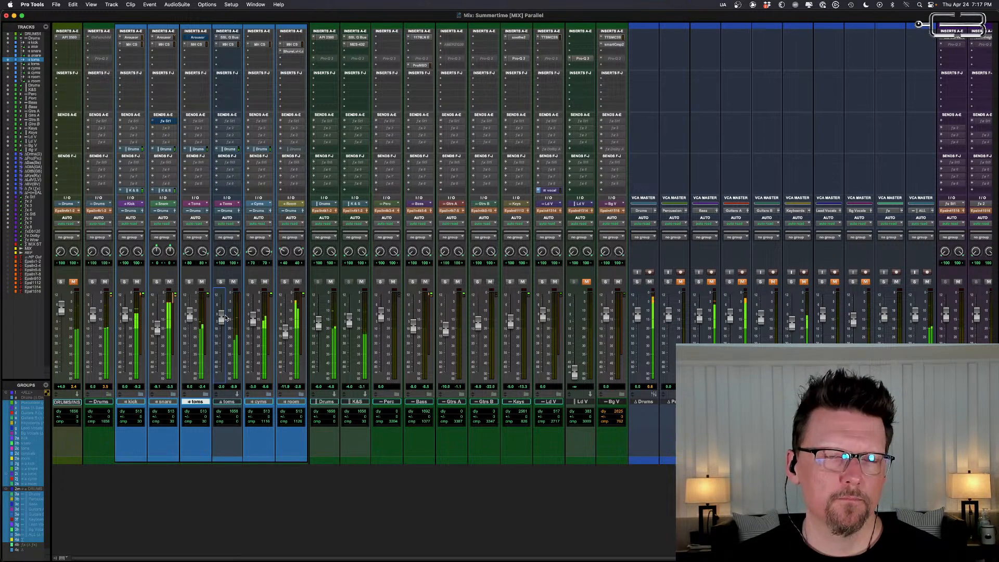
left_click(231, 38)
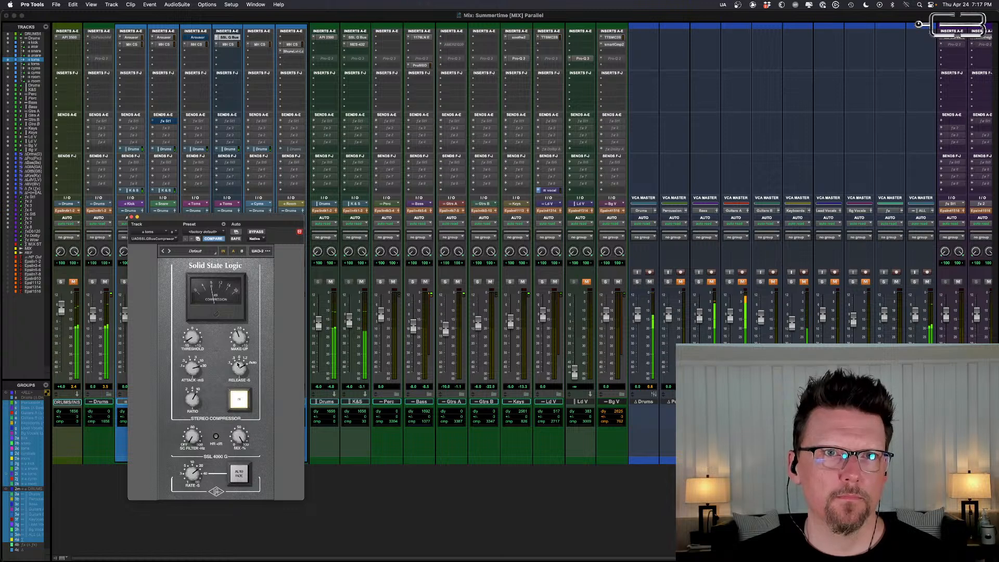
left_click(132, 217)
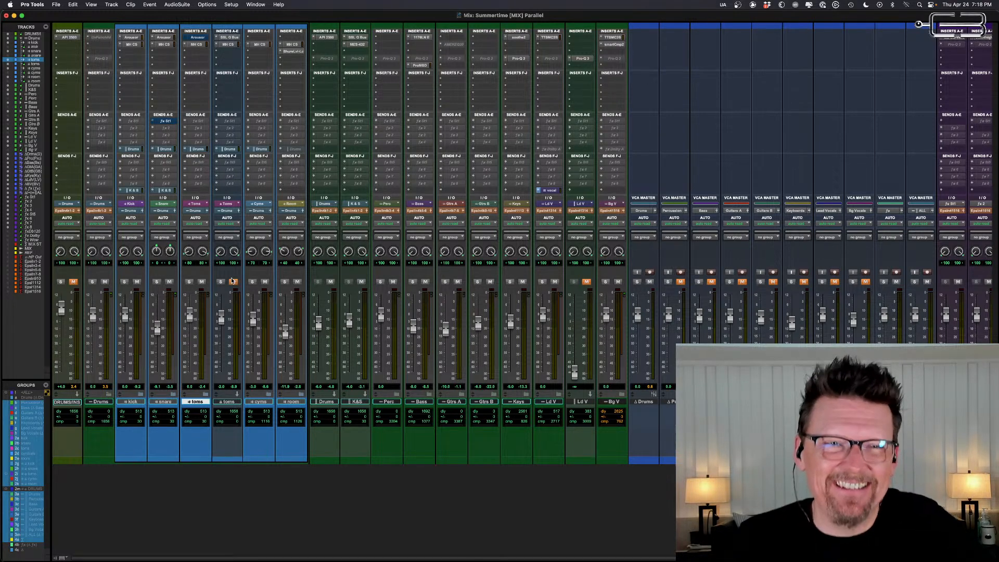
Step: Hide the parallel toms aux track and make it inactive
left_click(227, 405)
right_click(227, 405)
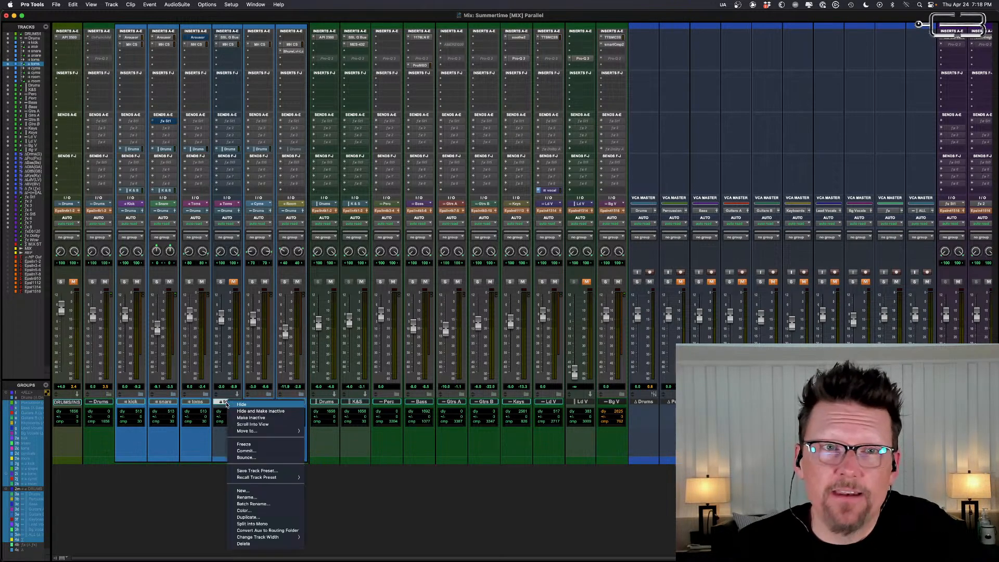
left_click(261, 411)
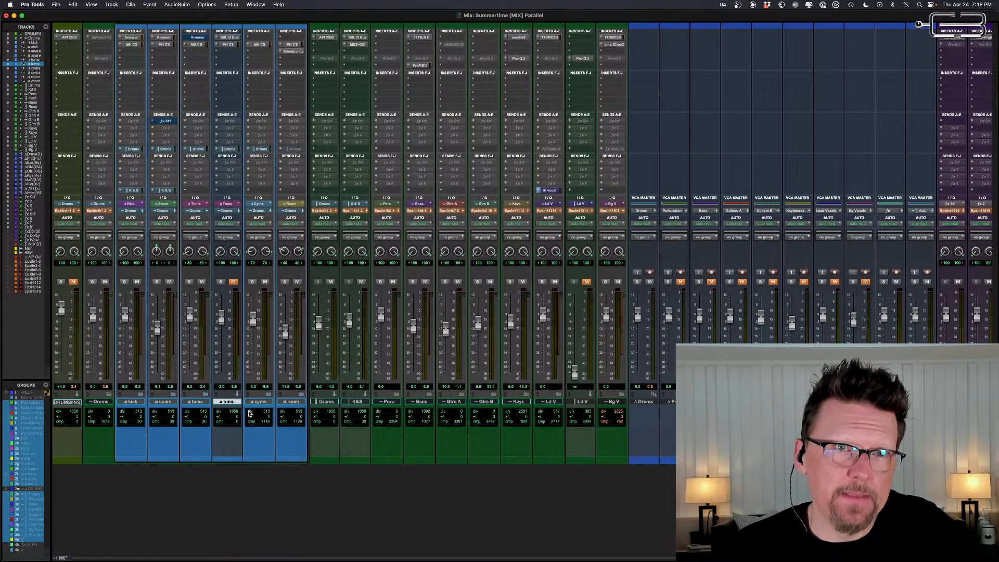
Step: Make the Toms sends inactive on the six tracks from t1 to t3 samp SS inside the toms folder, and collapse the folder
left_click(206, 396)
left_click(224, 403)
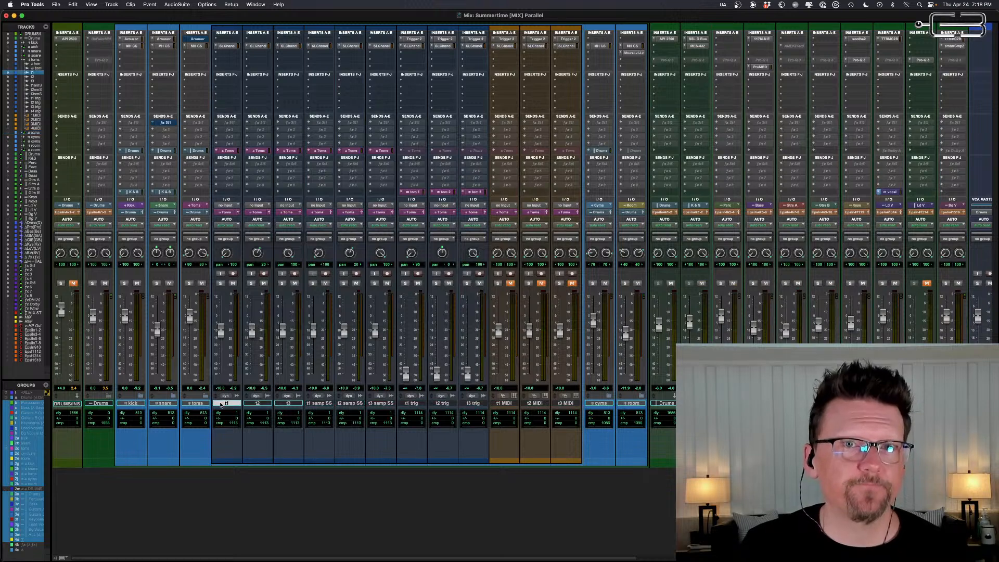
left_click(387, 403, "shift")
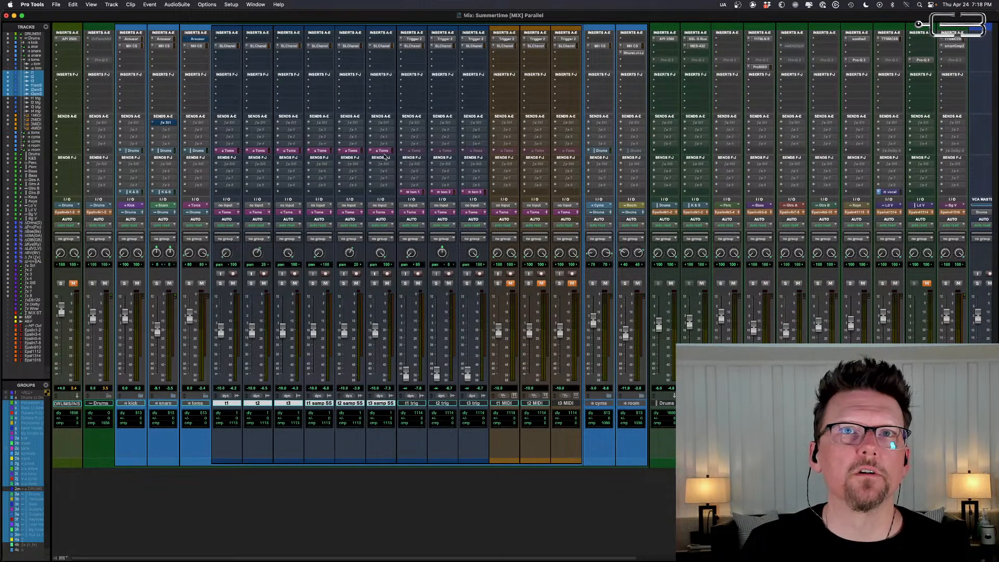
left_click(383, 152, "ctrl+alt+shift+super")
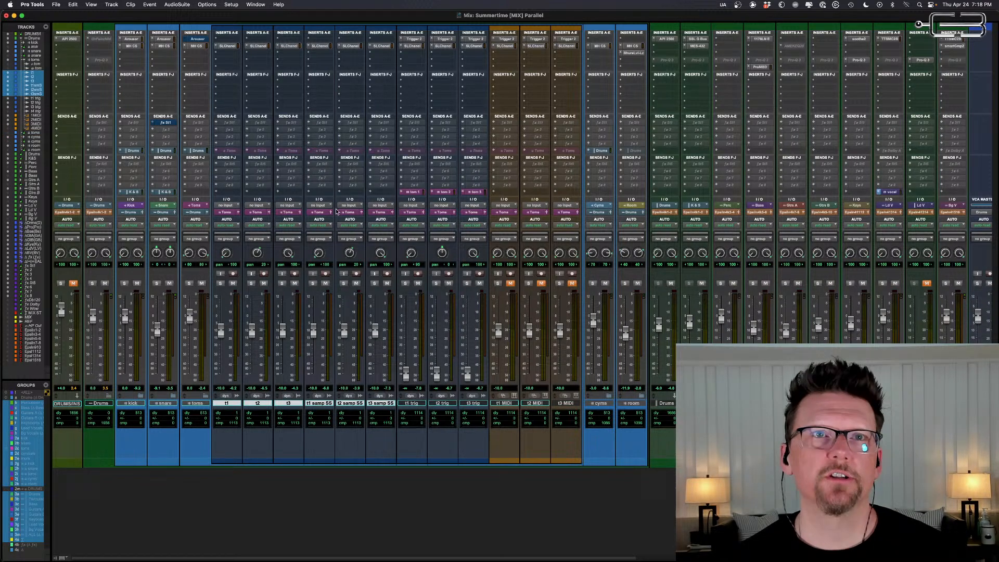
left_click(204, 399)
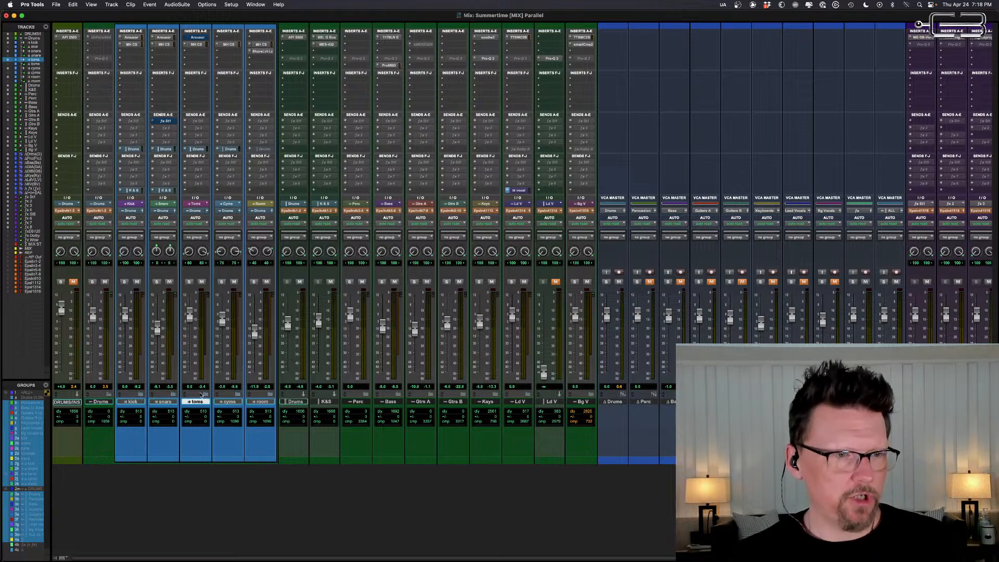
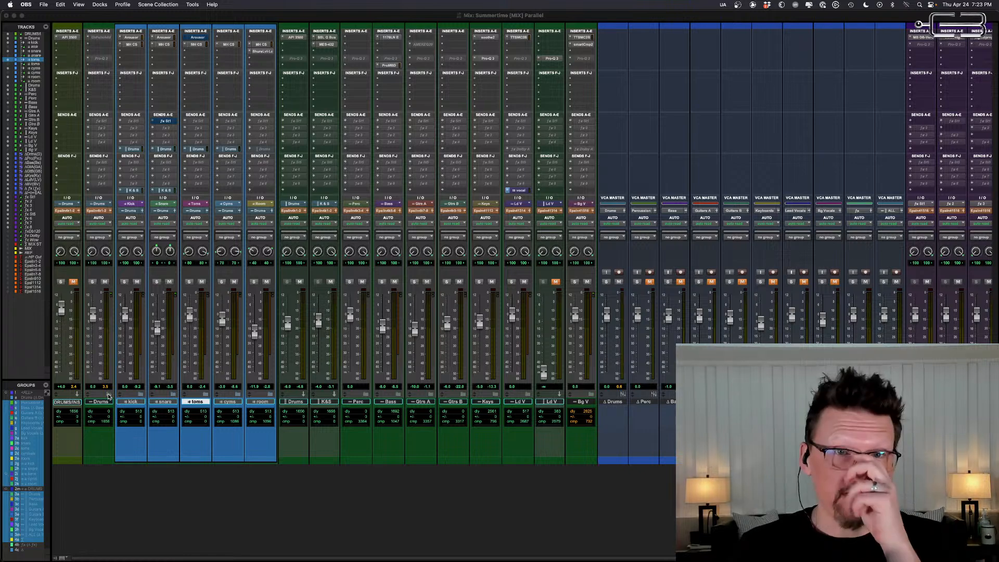
Step: Collapse the Drums folder in the Mix window and briefly check the tracks inside the Gtrs A folder
left_click(109, 396)
left_click(108, 396)
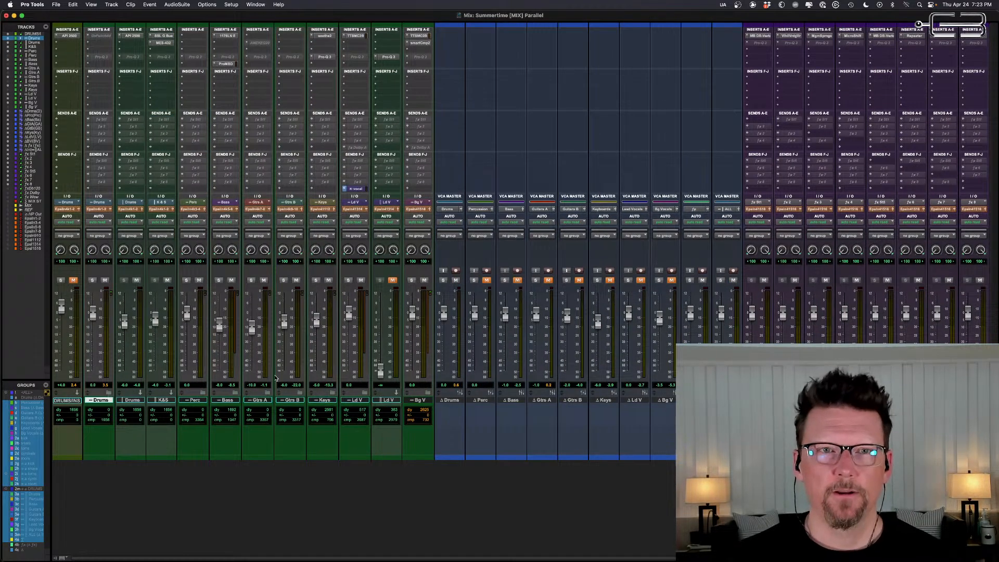
left_click(266, 396)
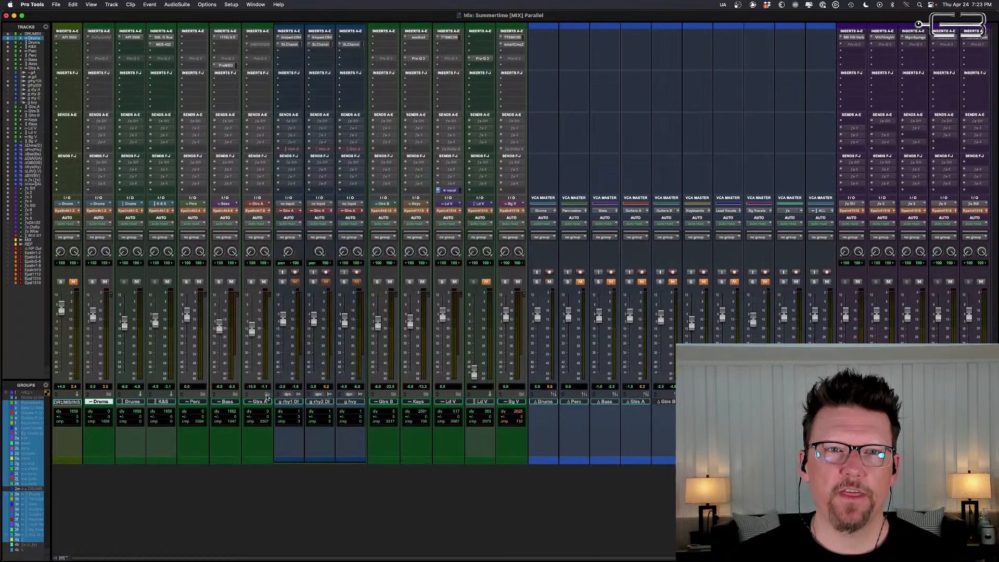
left_click(267, 396)
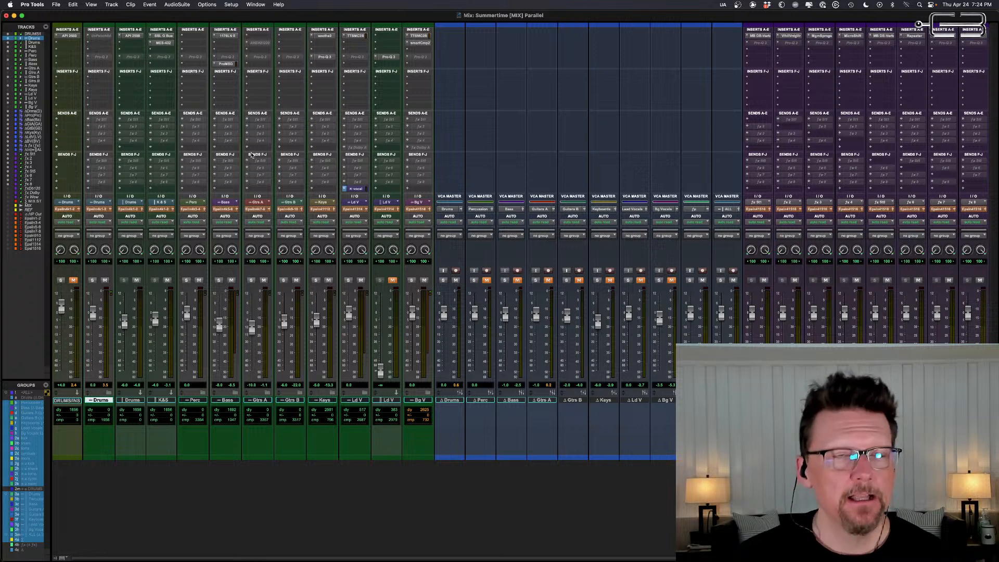
Step: Select the second chorus (2ch) section on the Bass track in the Edit window
key("super+equal")
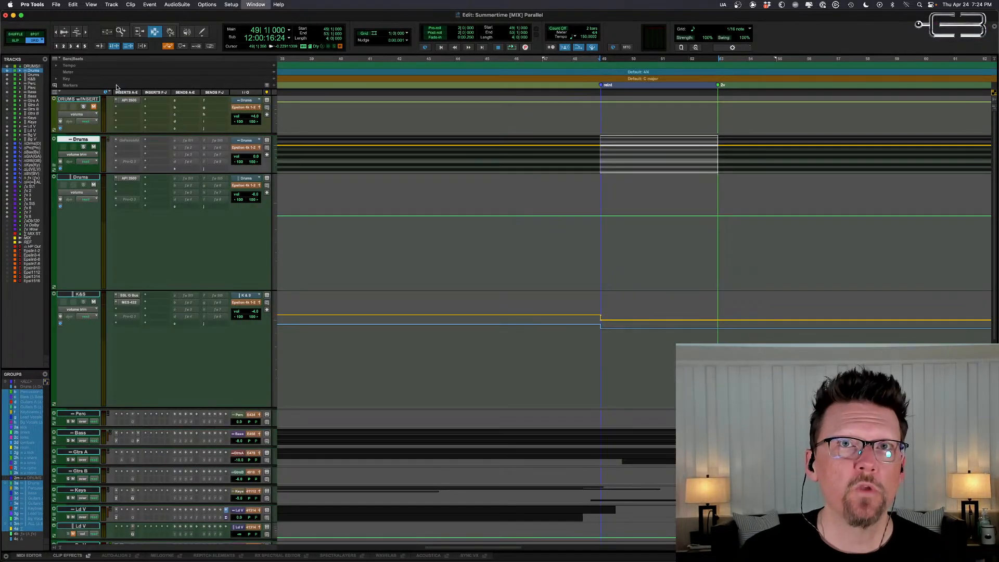
left_click(274, 205)
left_click(290, 188)
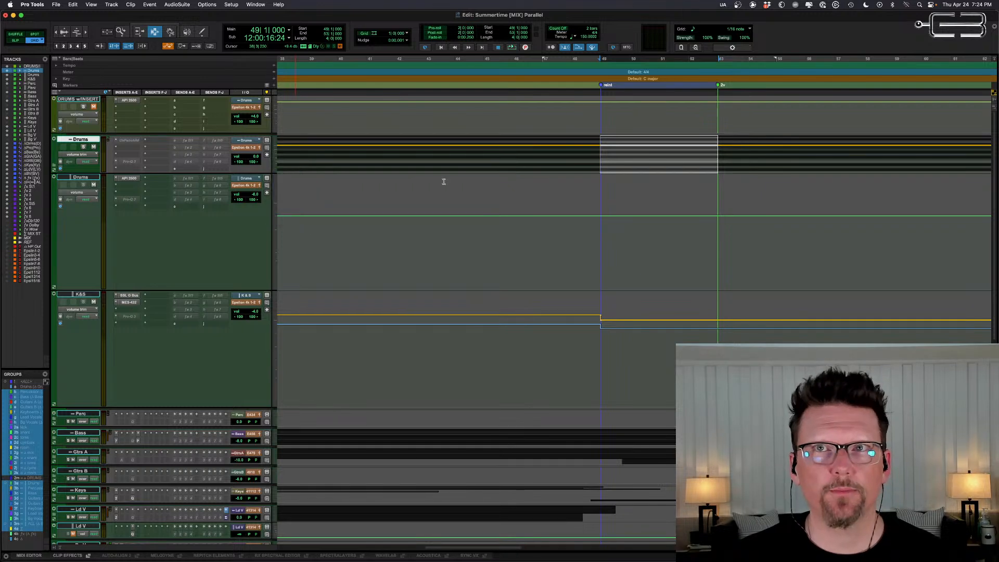
key("r")
key("r")
key("r")
key("r")
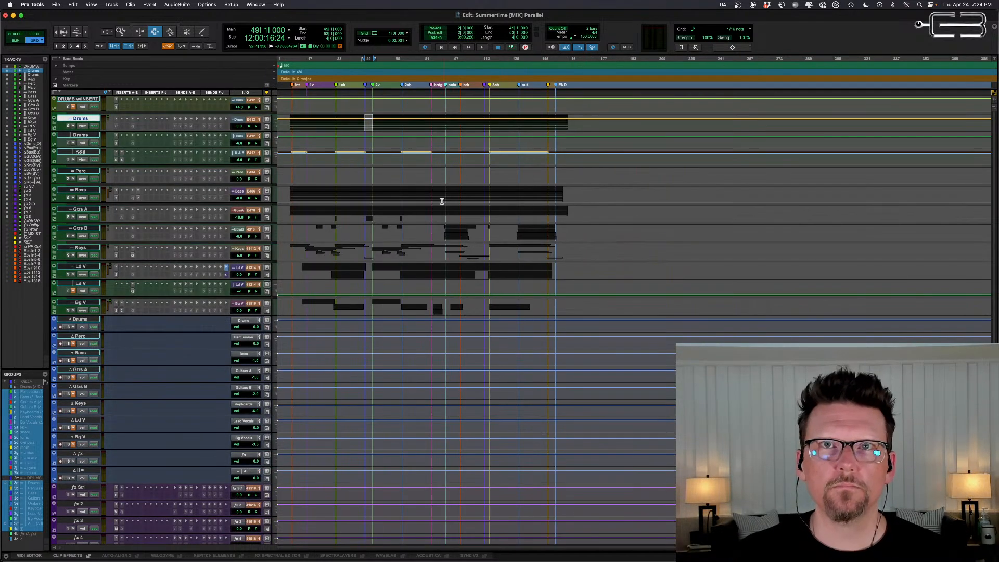
left_click(395, 182)
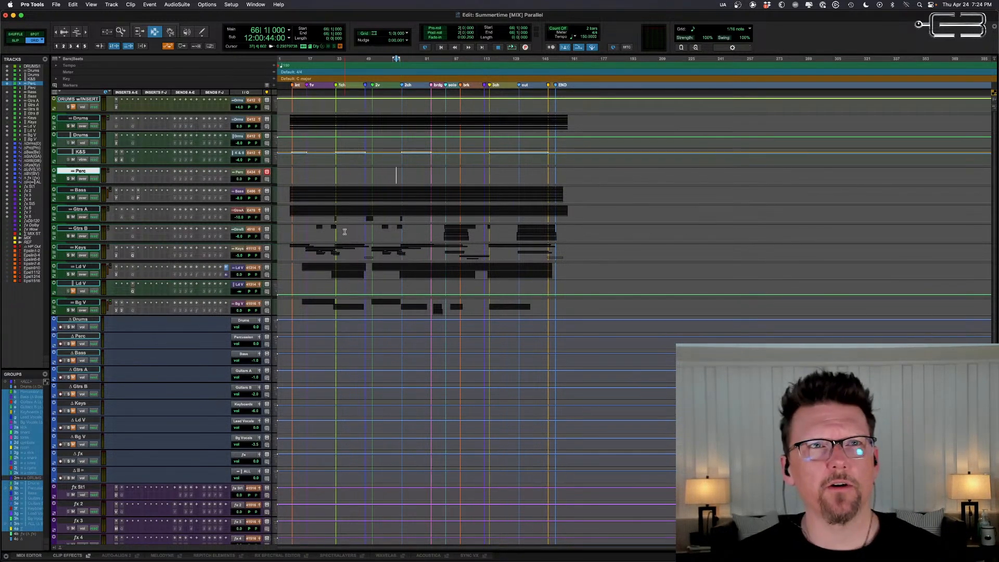
left_click(404, 200)
key("t")
key("t")
key("t")
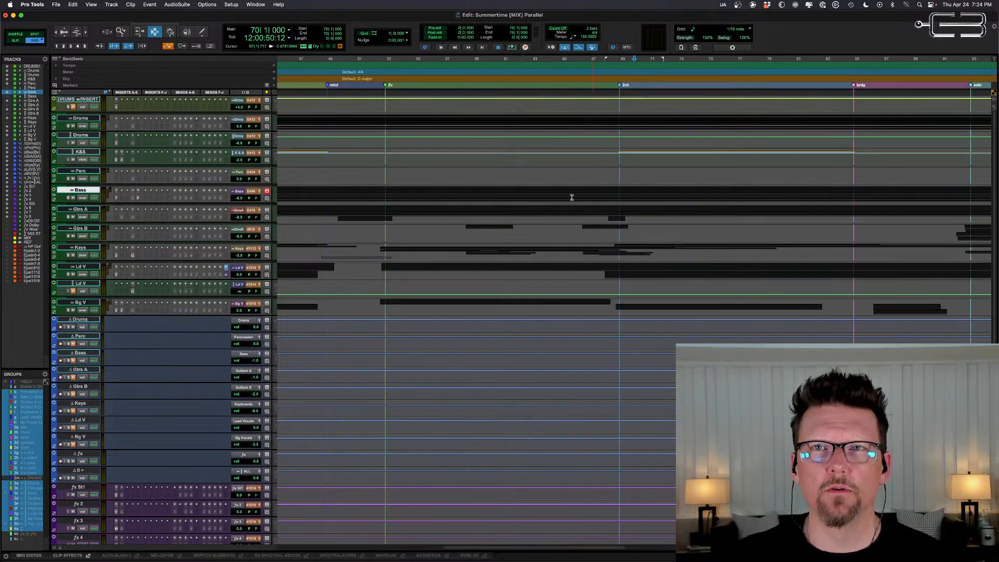
key("r")
left_click_drag(627, 193, 744, 202)
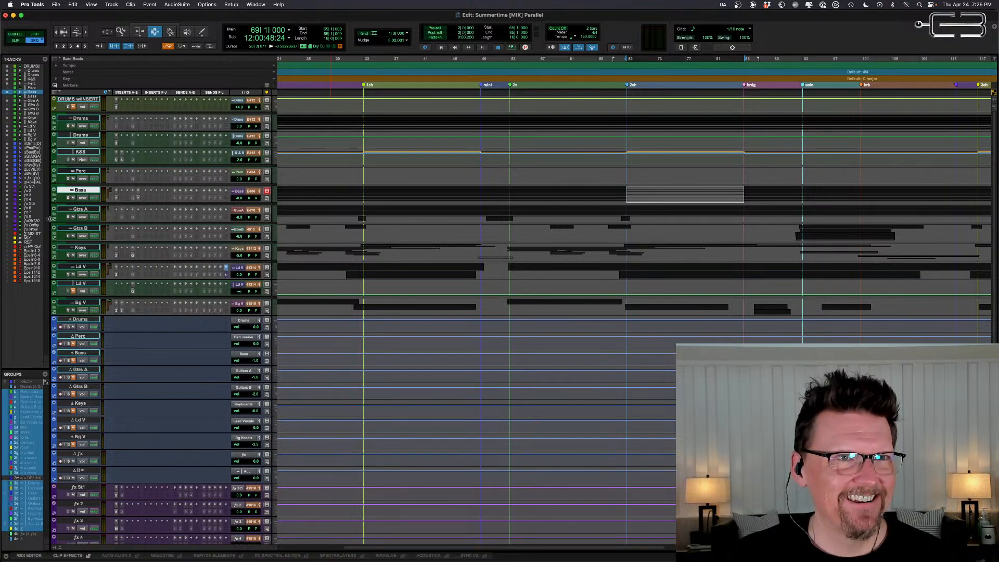
Step: Show the hidden parallel Gtrs A aux track beside the Gtrs A folder track in the Mix window
left_click(54, 217)
left_click(54, 216)
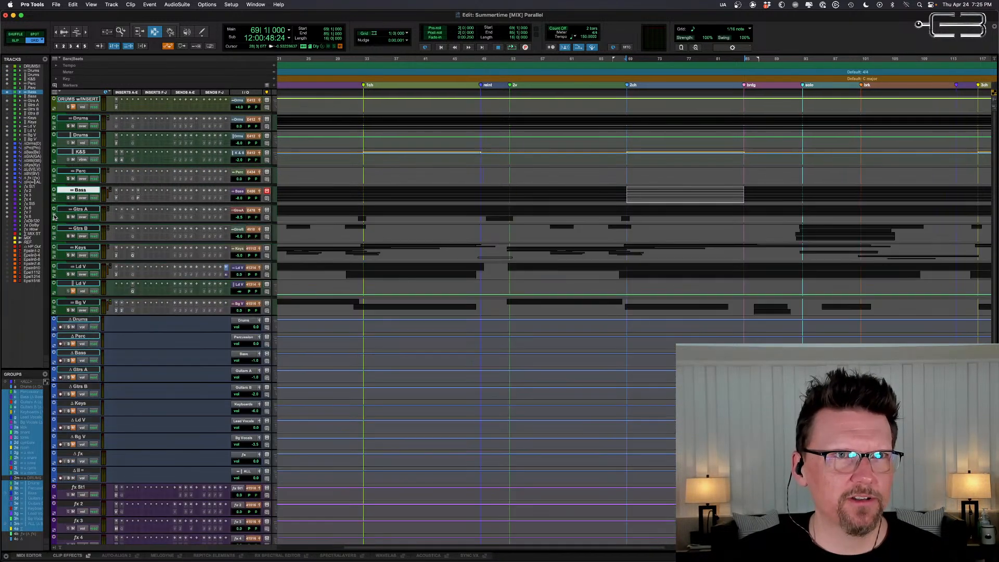
key("super+equal")
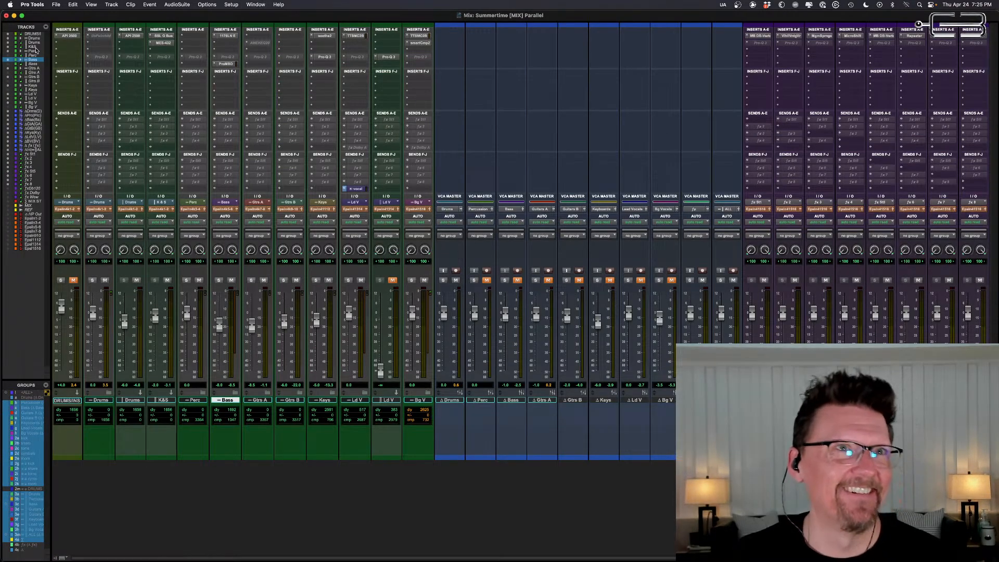
left_click(9, 74)
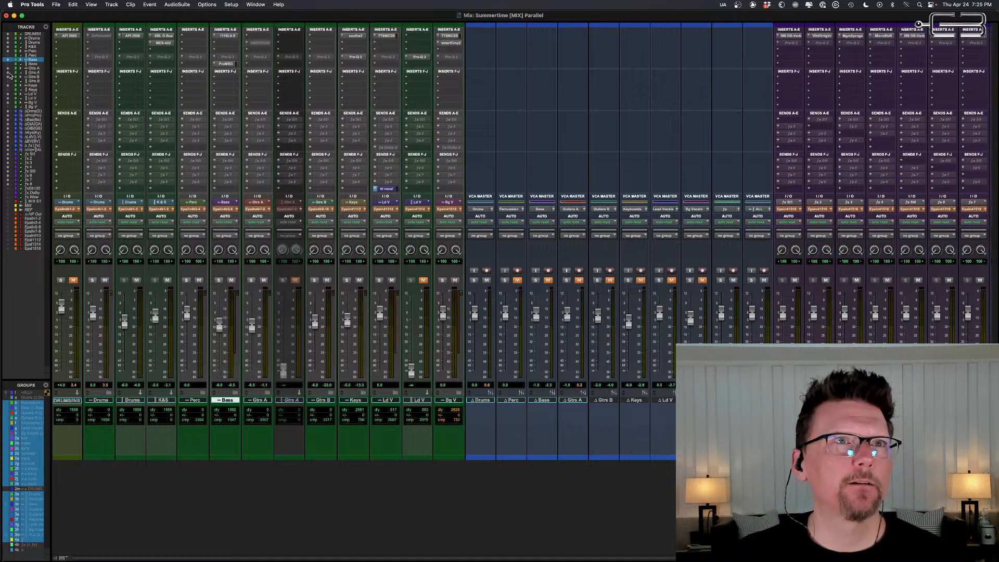
Step: Solo the Gtrs A folder track and raise its fader while listening to the second chorus
left_click(251, 280)
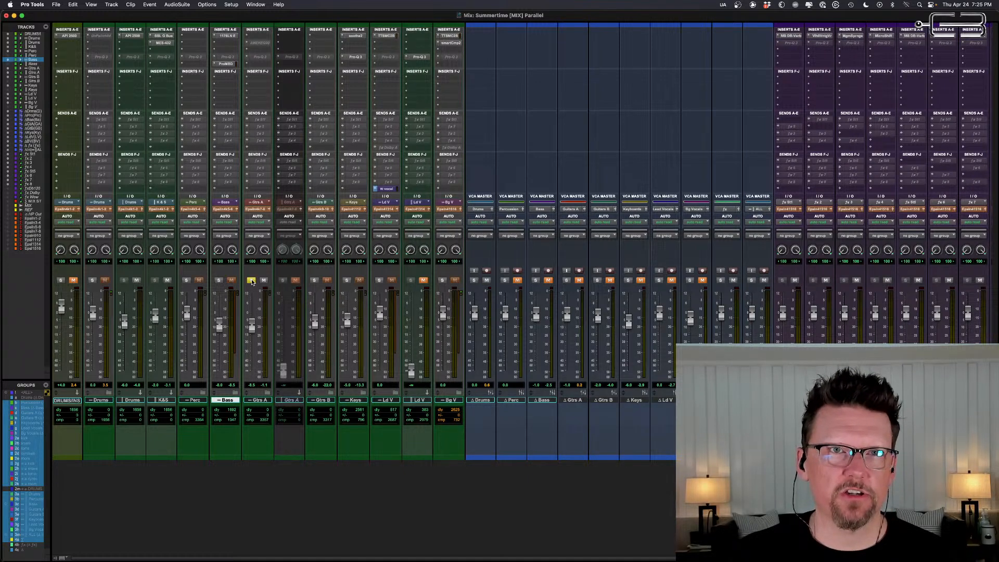
key("space")
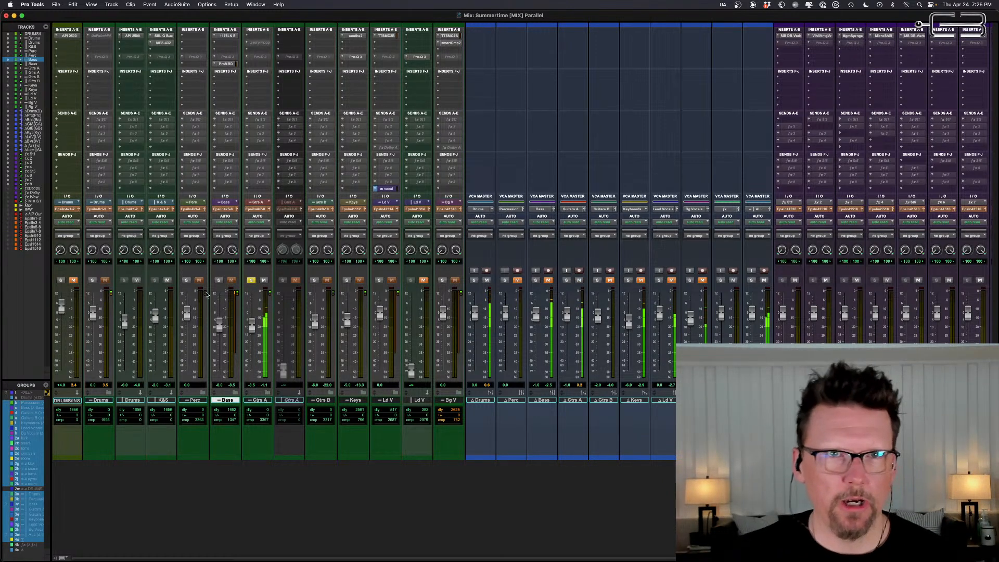
mouse_move(251, 326)
left_mouse_down()
mouse_move(251, 312)
mouse_move(252, 323)
left_mouse_up()
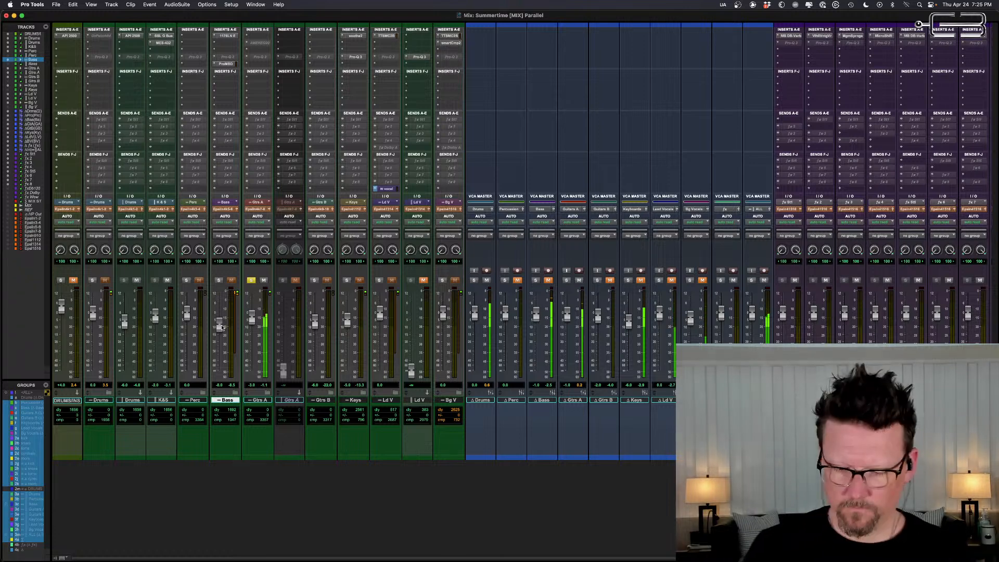
key("super+equal")
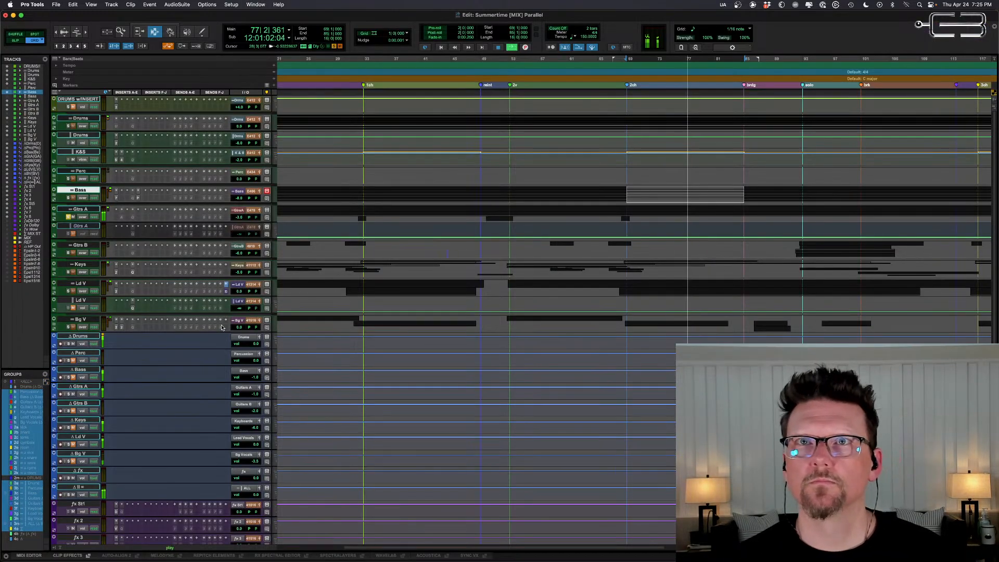
key("super+equal")
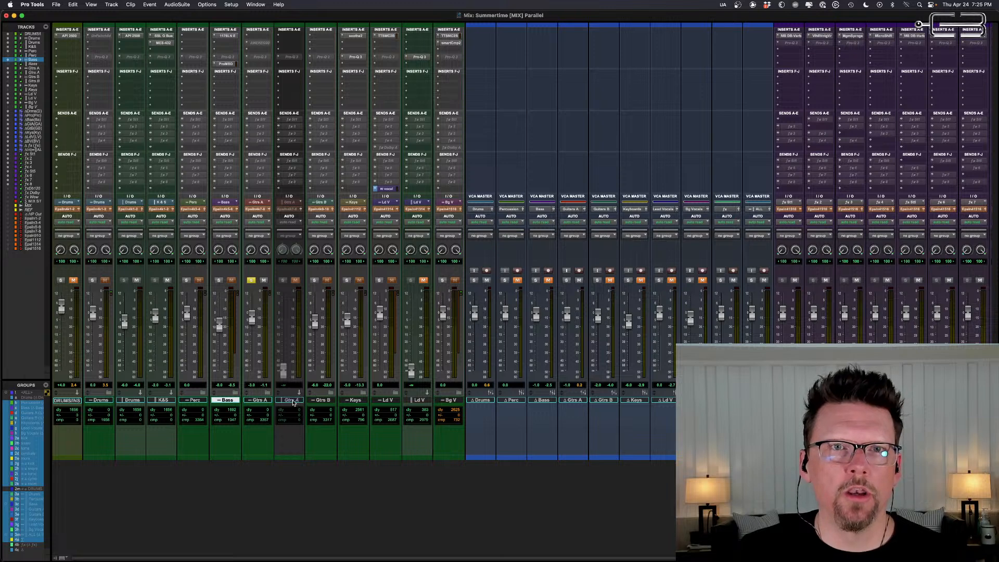
Step: Open the Gtrs A folder and activate the parallel Gtrs A sends on g rhy1 DI, g rhy2 DI and g hvy
left_click(292, 400)
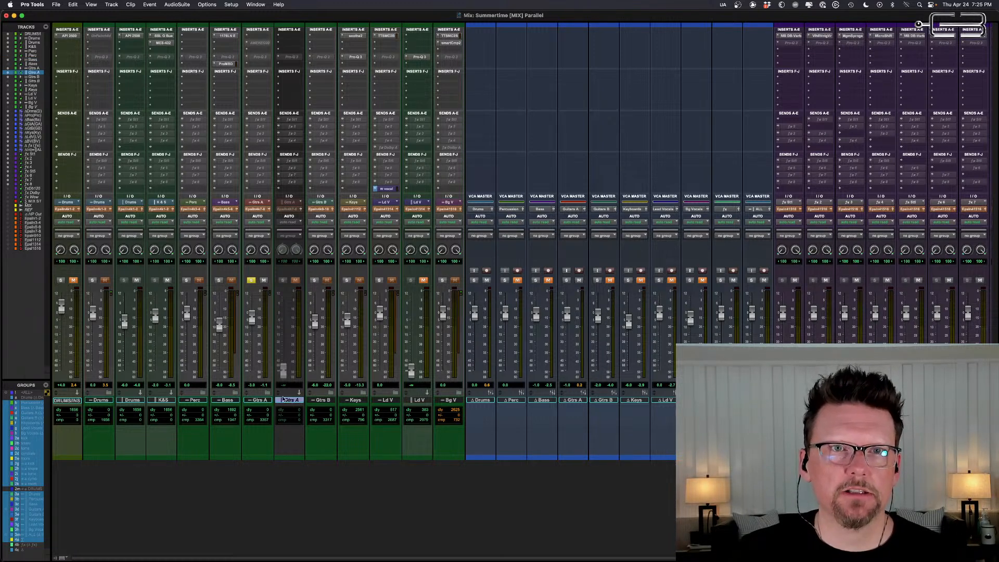
left_click(268, 394)
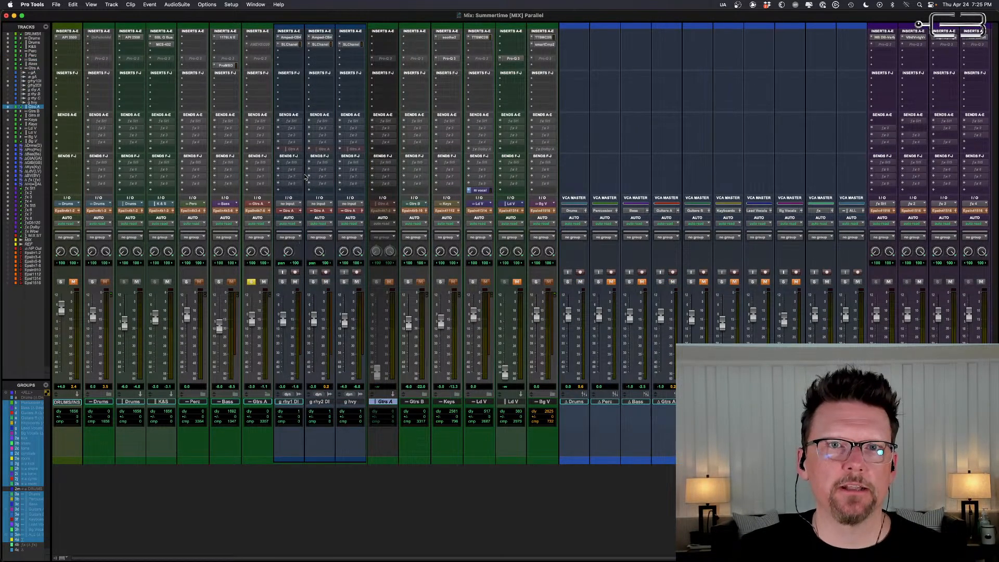
left_click(291, 149, "ctrl+super")
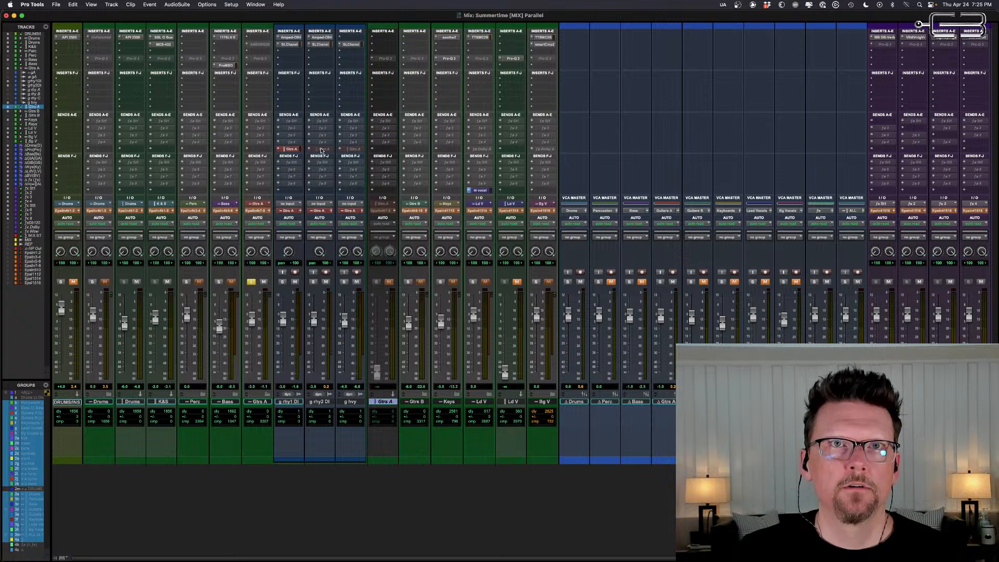
left_click(321, 150, "ctrl+super")
left_click(355, 151, "ctrl+super")
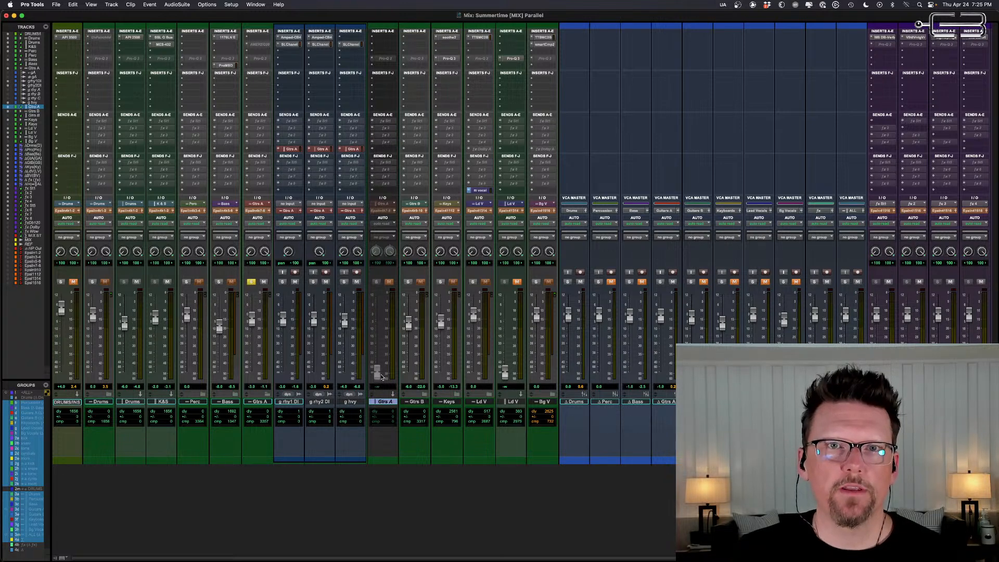
Step: Make the parallel Gtrs A aux track active and check its incoming signal in Pro-Q 3 during playback
right_click(388, 404)
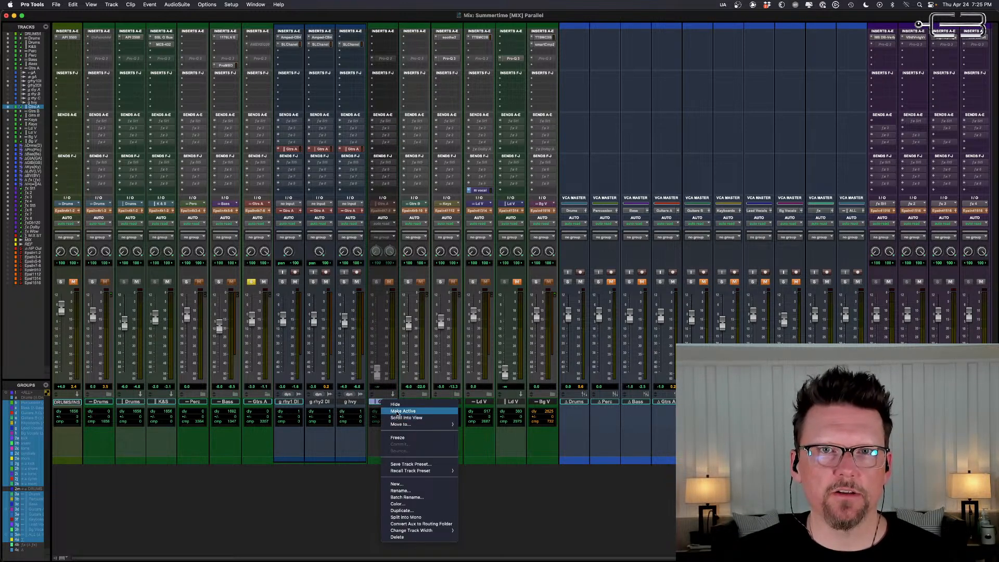
left_click(398, 411)
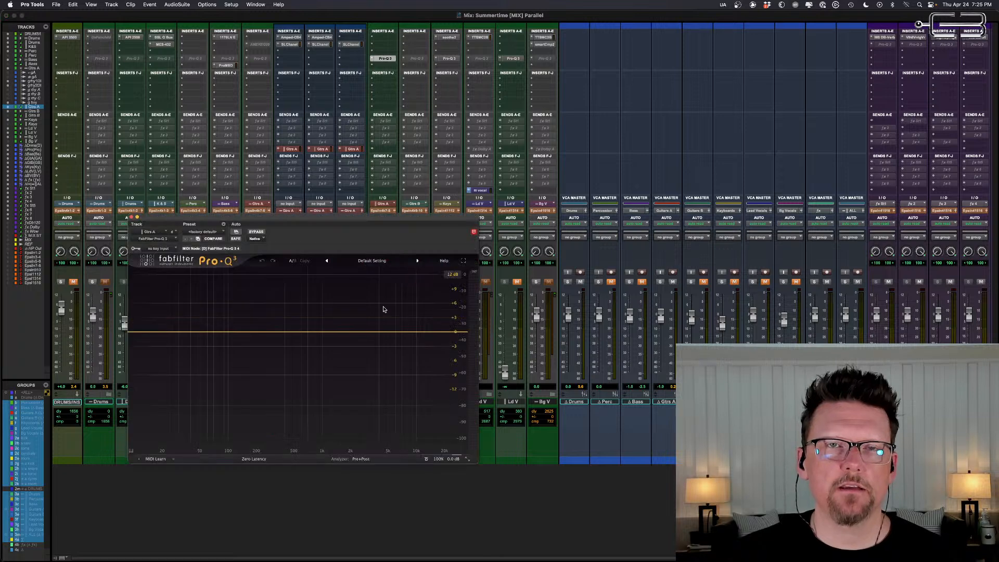
key("space")
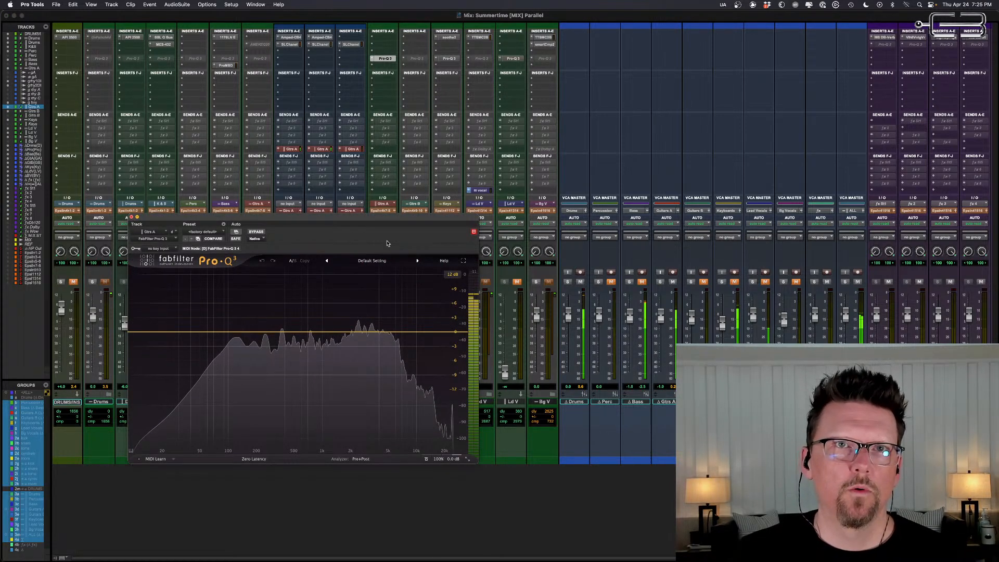
left_click(133, 218)
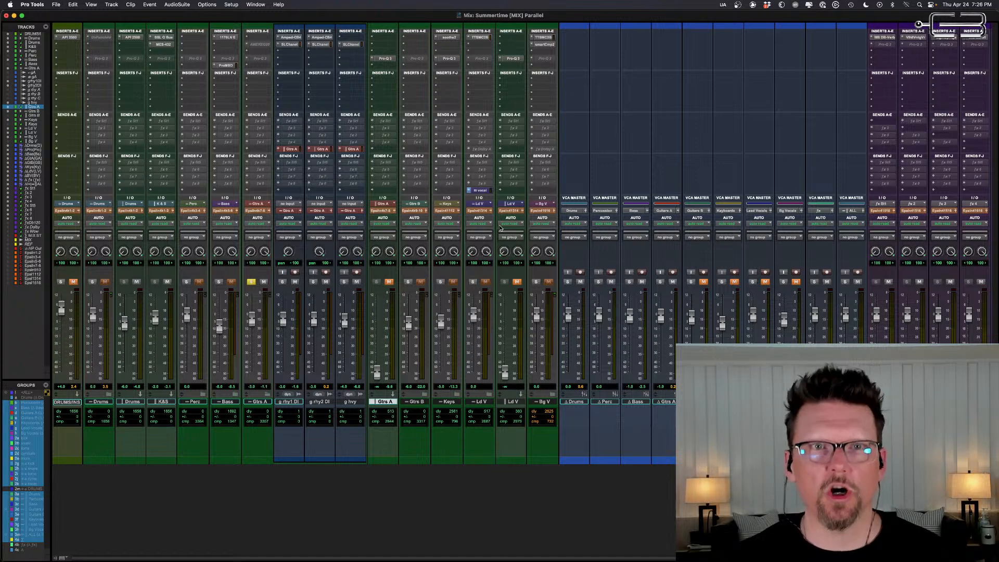
Step: Unsolo Gtrs A, then make Pro-Q 3 inactive on the parallel Gtrs A track and unmute it for playback
left_click(251, 281)
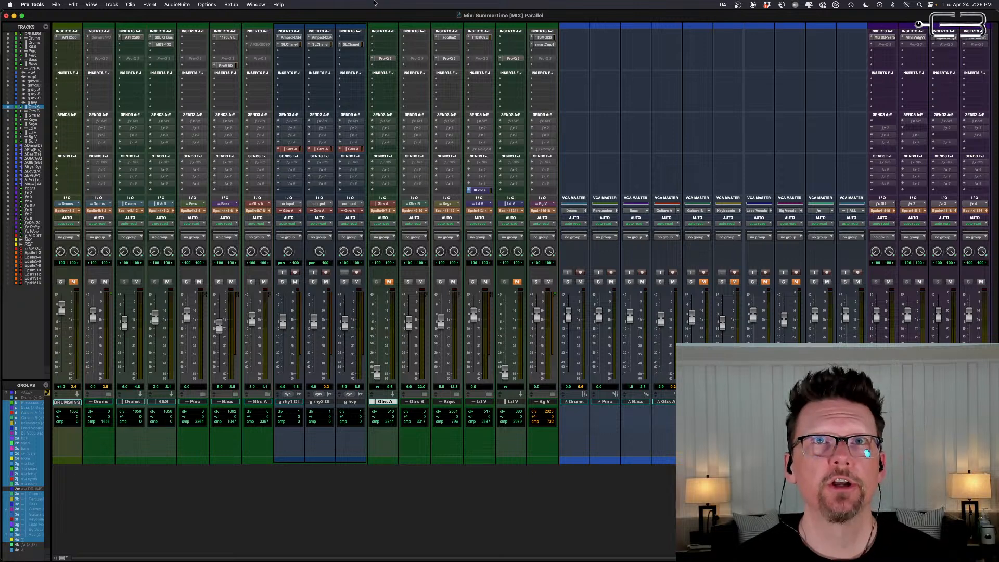
left_click(384, 59, "ctrl+super")
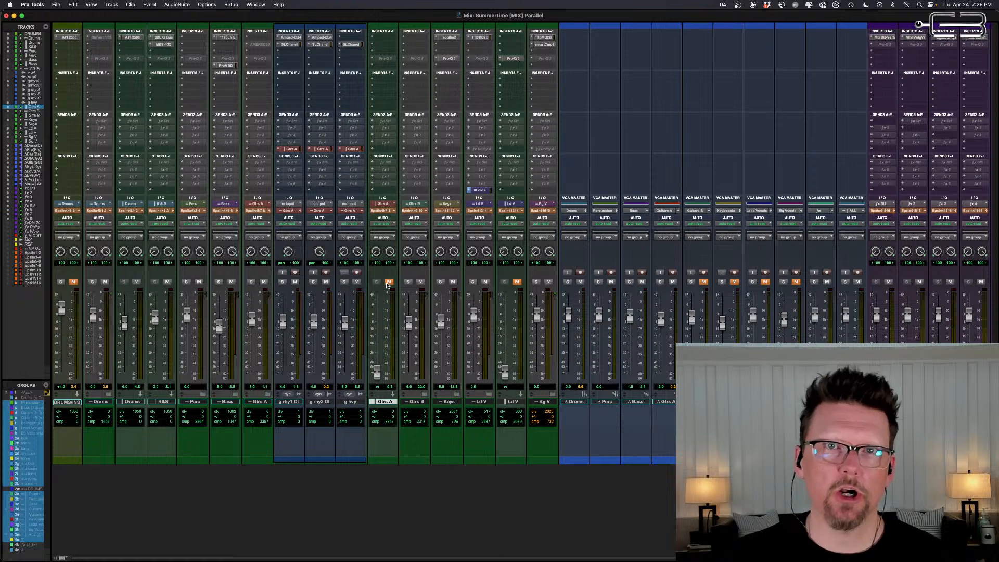
left_click(387, 282)
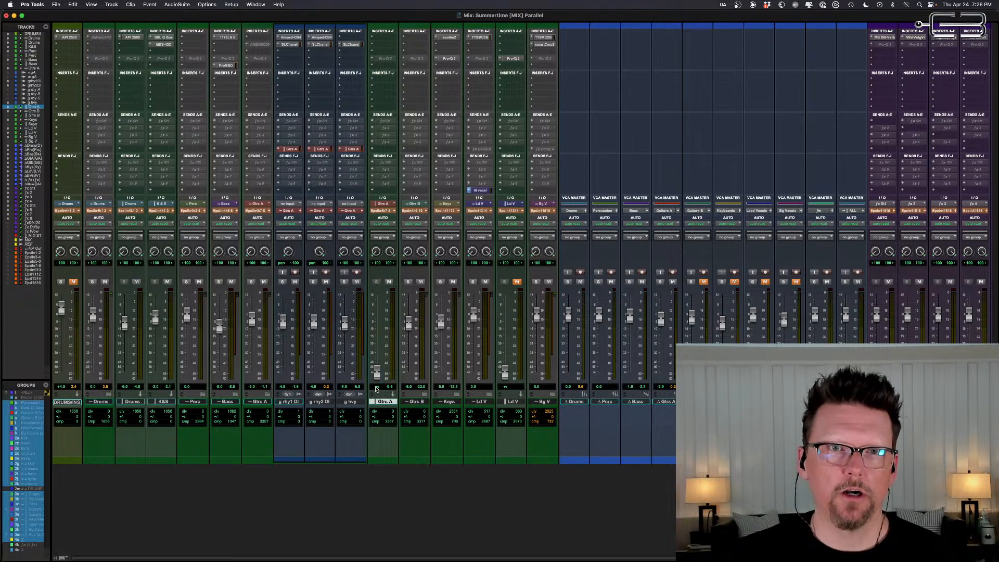
key("space")
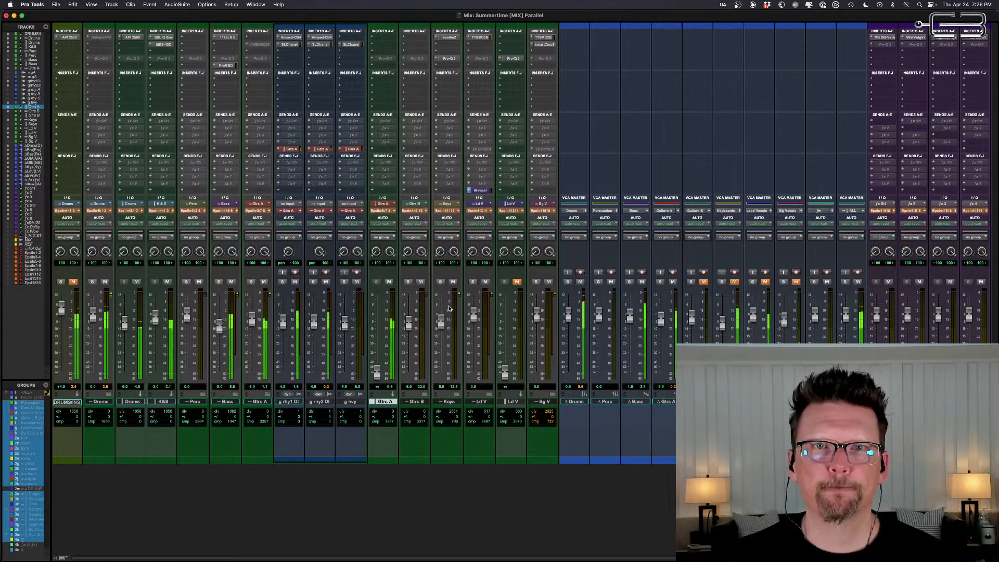
Step: Insert Decapitator in the first insert slot of the parallel Gtrs A track and check its Mix control
left_click(373, 38)
mouse_move(411, 44)
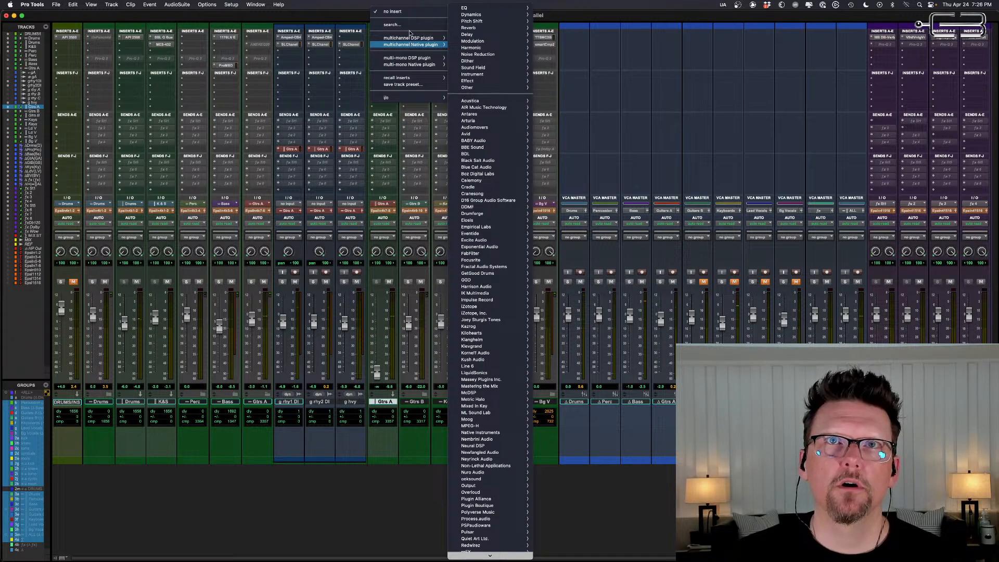
left_click(394, 26)
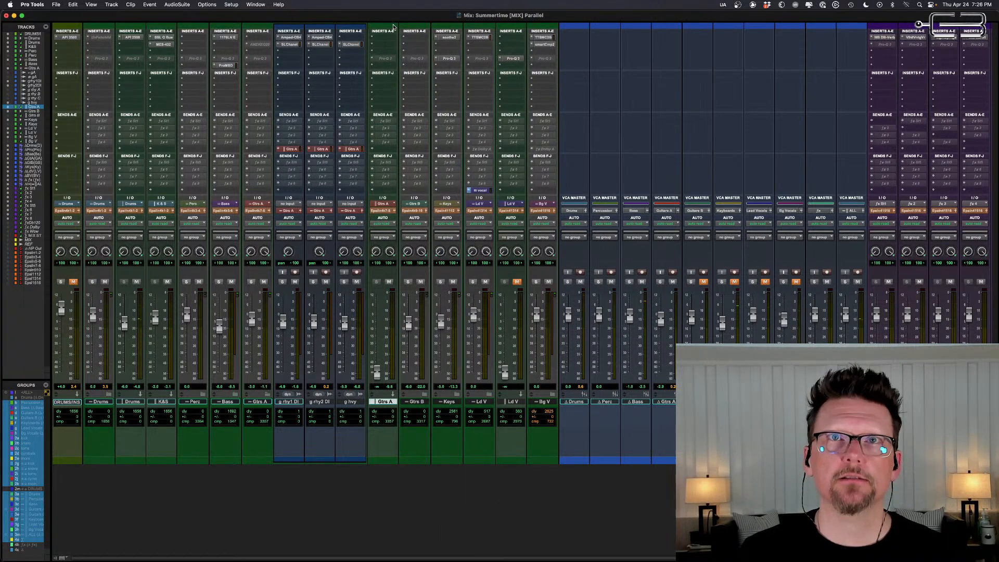
type("decap")
key("Return")
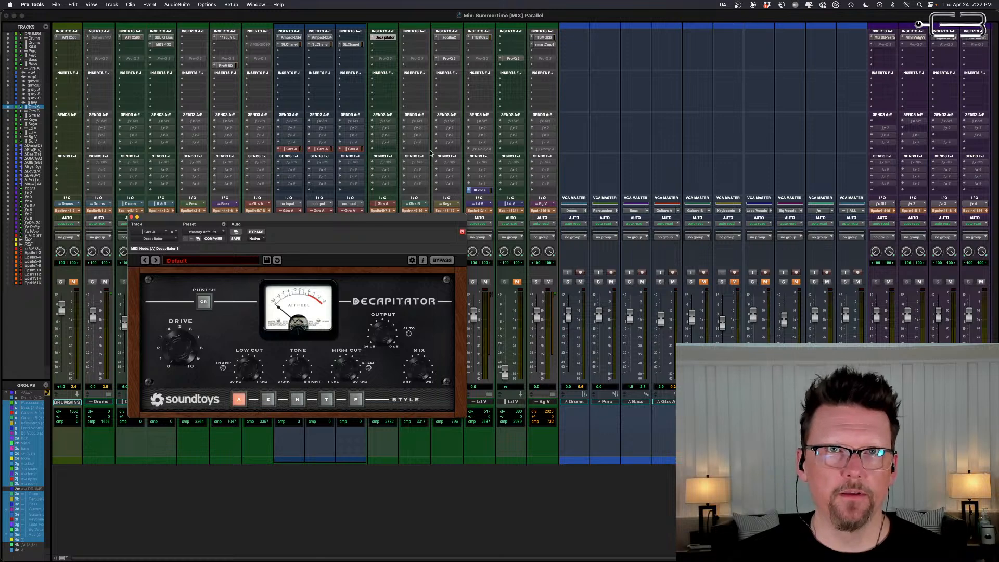
left_click_drag(338, 217, 279, 170)
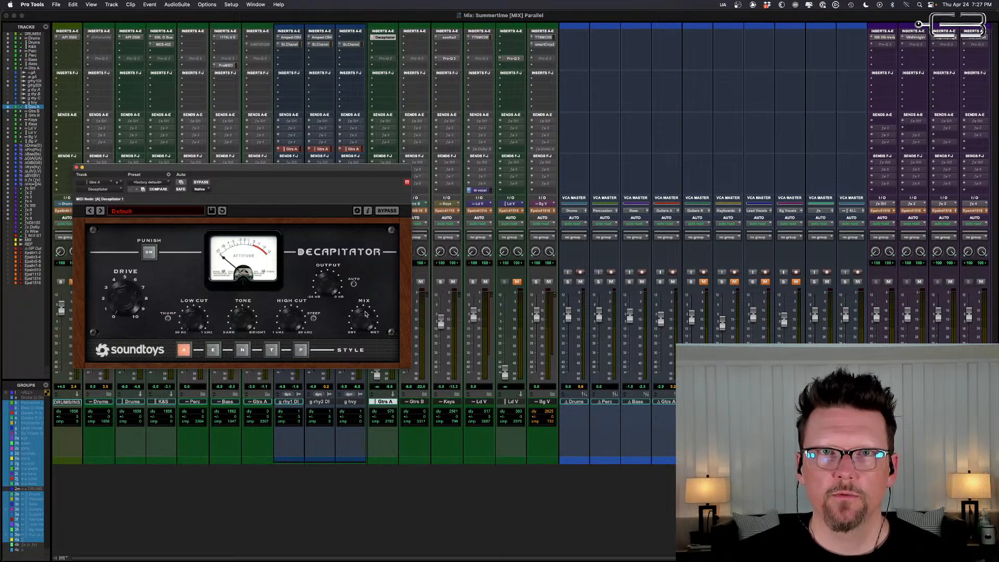
left_click_drag(366, 313, 361, 347)
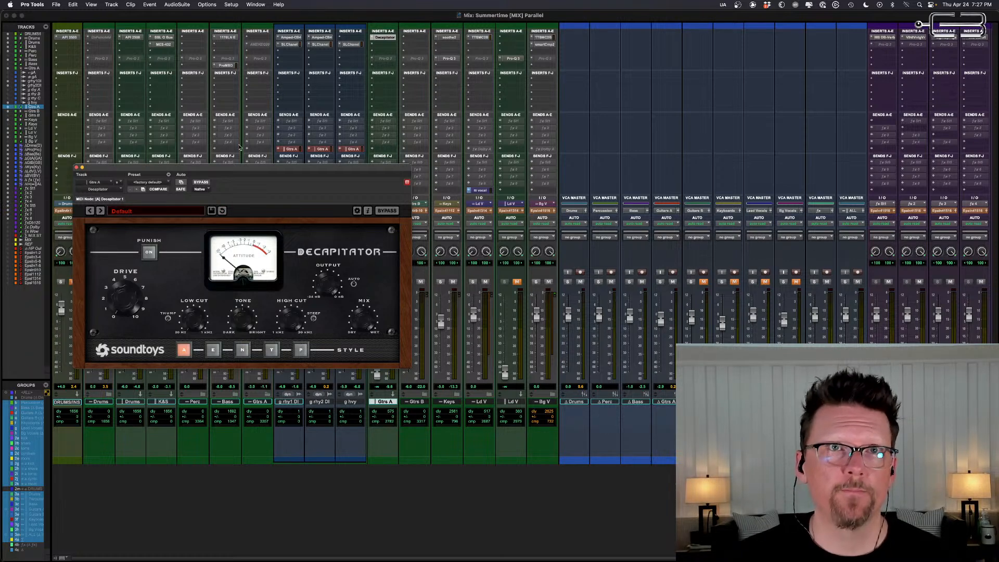
Step: Mute the Gtrs A folder track and reset the parallel Gtrs A fader to 0 dB
left_click_drag(247, 167, 560, 113)
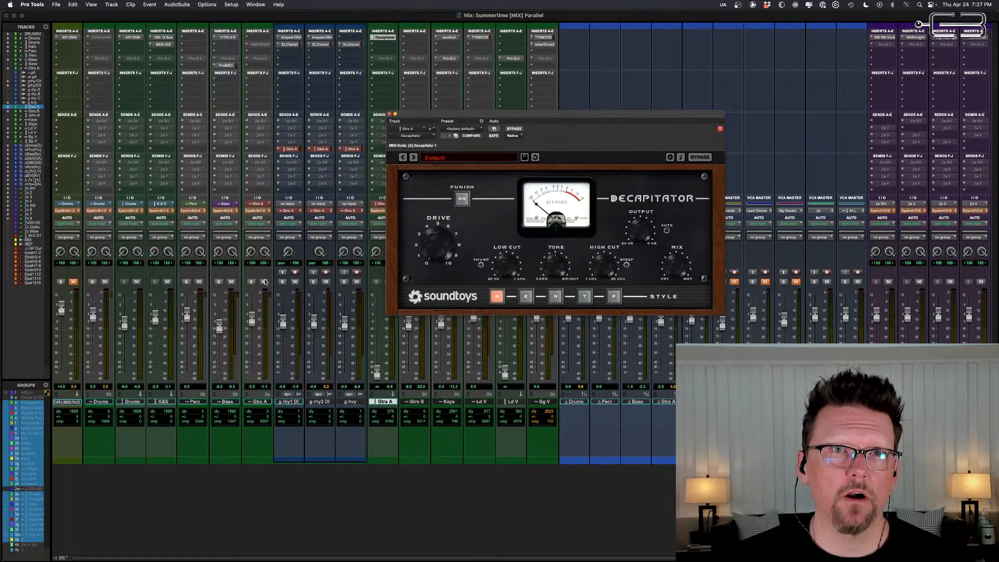
left_click(264, 282)
left_click_drag(503, 123, 193, 41)
left_click(375, 371, "alt")
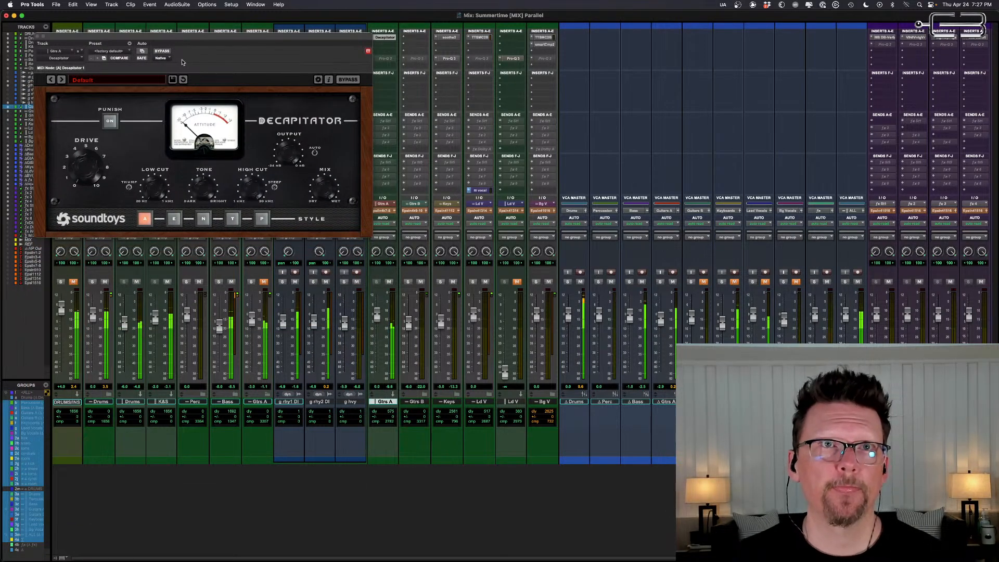
Step: Compare Decapitator bypassed and engaged during playback and nudge its Drive up slightly
left_click(161, 51)
left_click(161, 51)
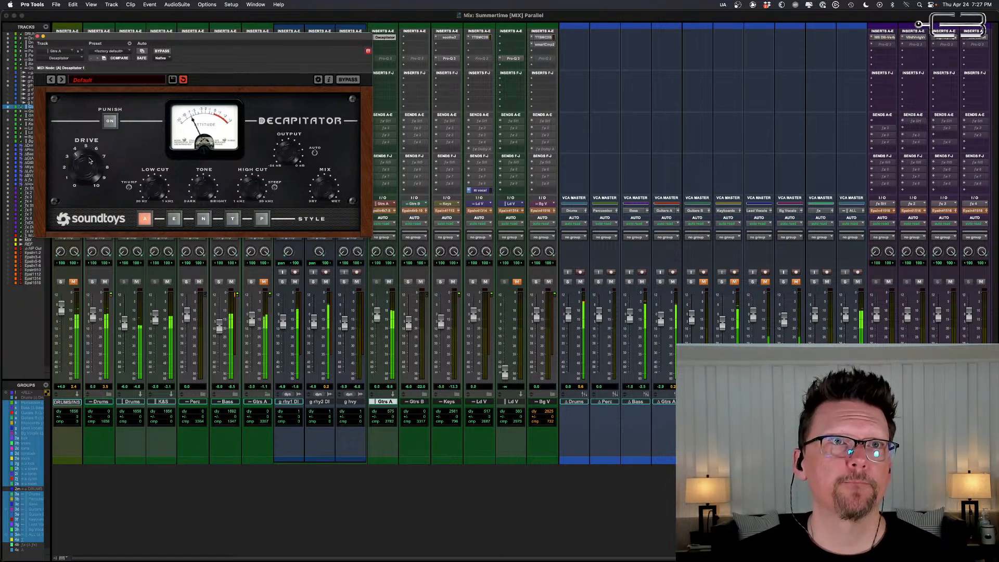
left_click_drag(85, 163, 85, 158)
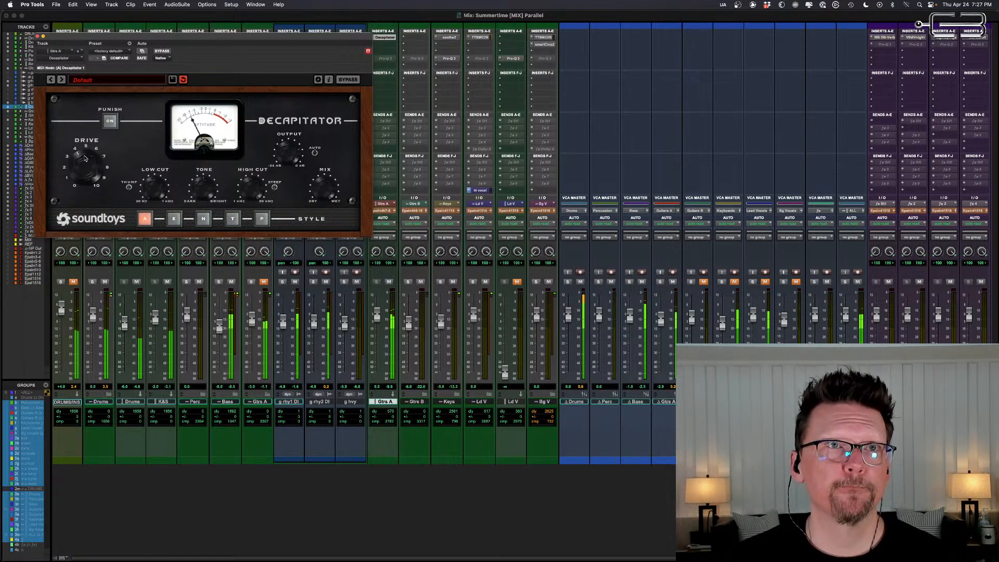
Step: Toggle Decapitator's bypass repeatedly to compare the saturated and dry parallel guitars during playback
left_click(164, 52)
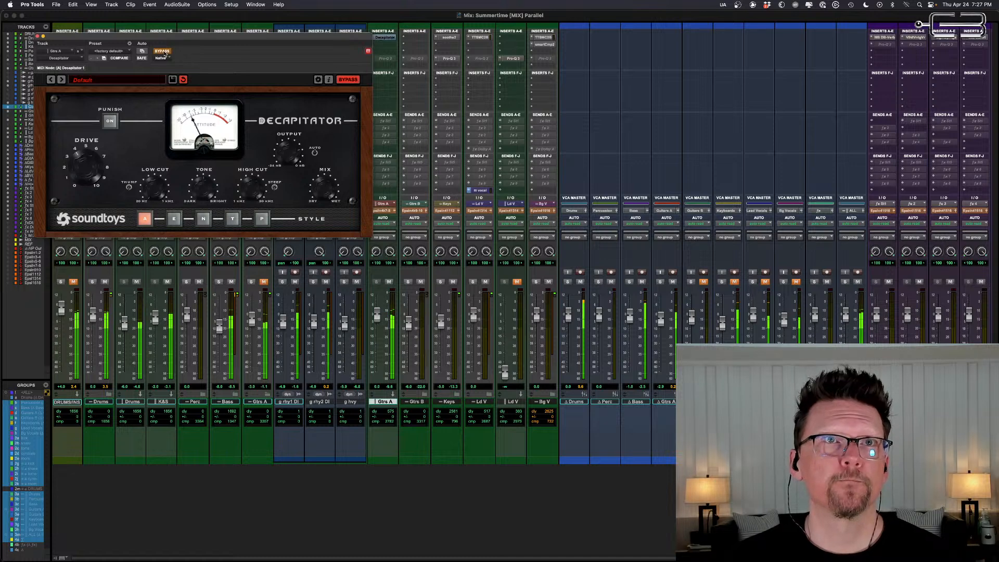
left_click(164, 51)
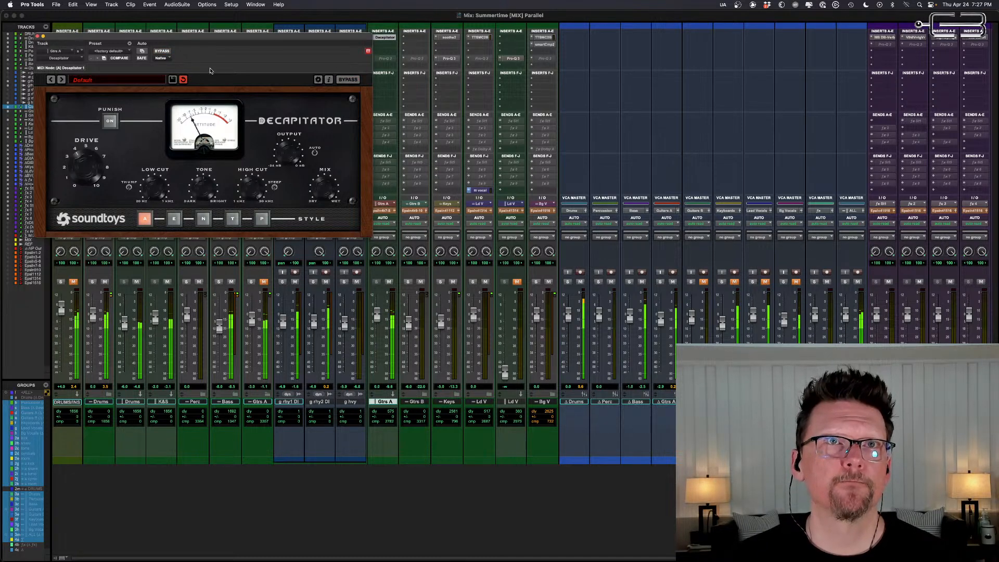
left_click(162, 51)
left_click(161, 51)
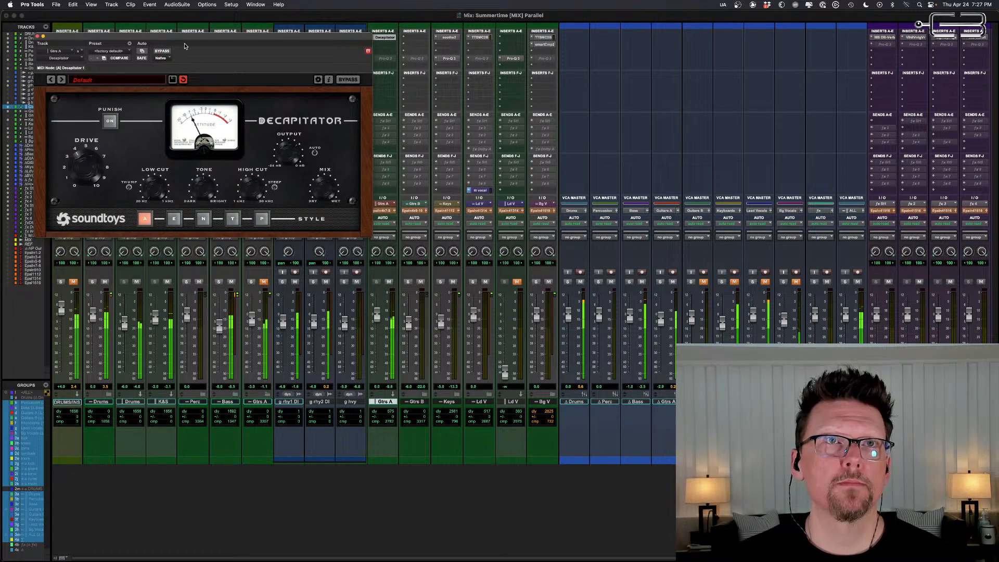
left_click(161, 51)
left_click(159, 52)
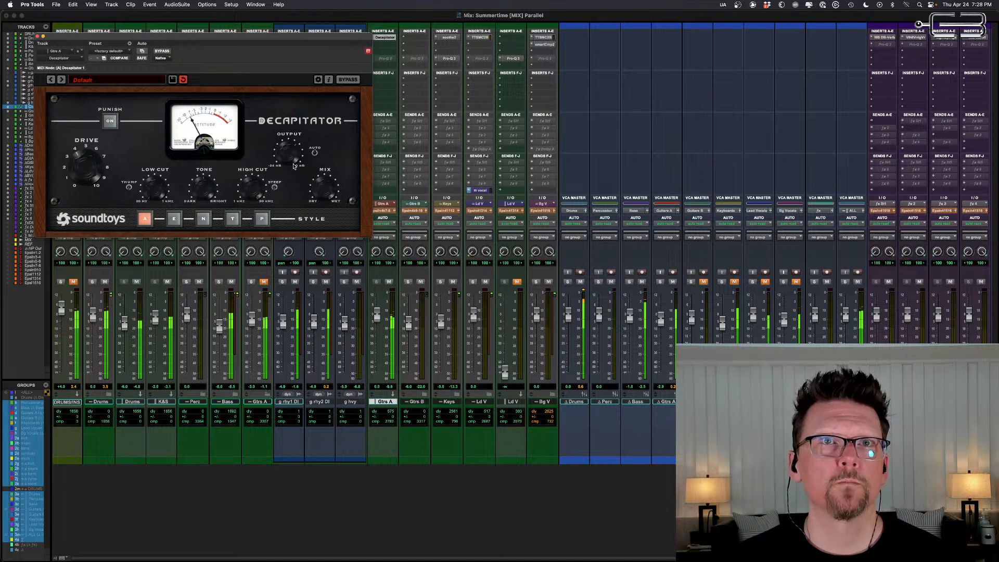
left_click(162, 51)
left_click(162, 51)
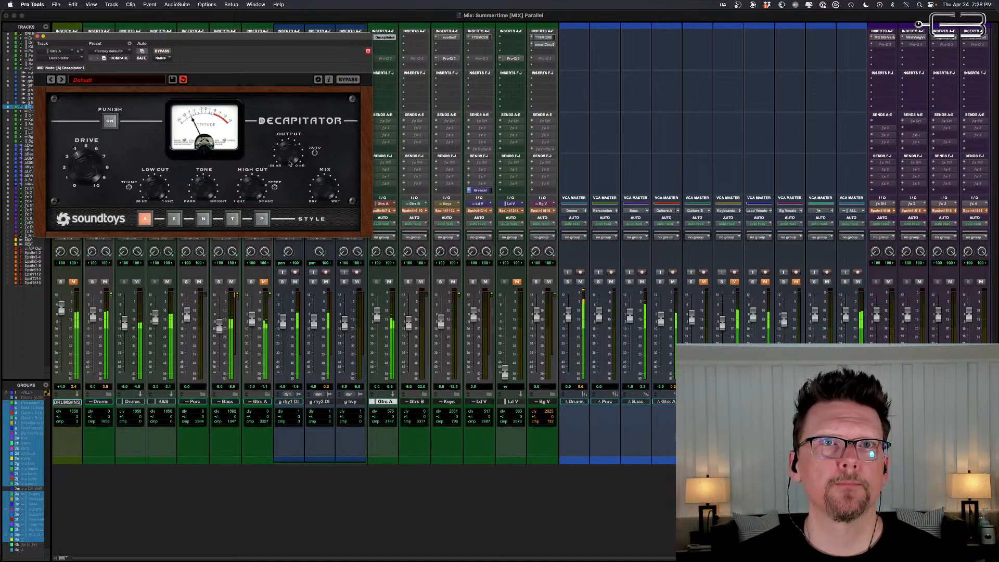
left_click(160, 51)
left_click(160, 52)
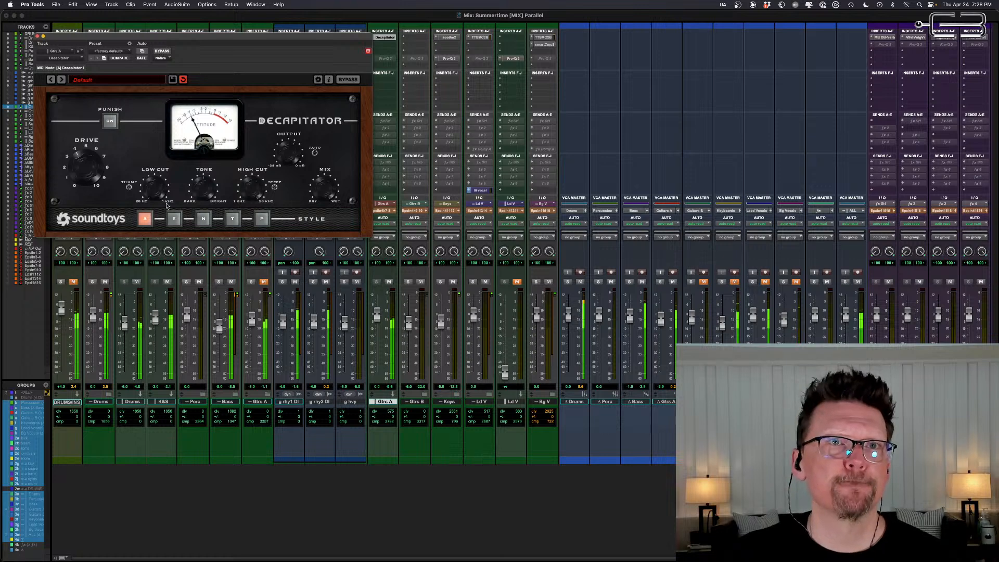
Step: Audition Decapitator's E, N, T, P and A styles, choose P, and compare it with the bypassed signal
left_click(175, 220)
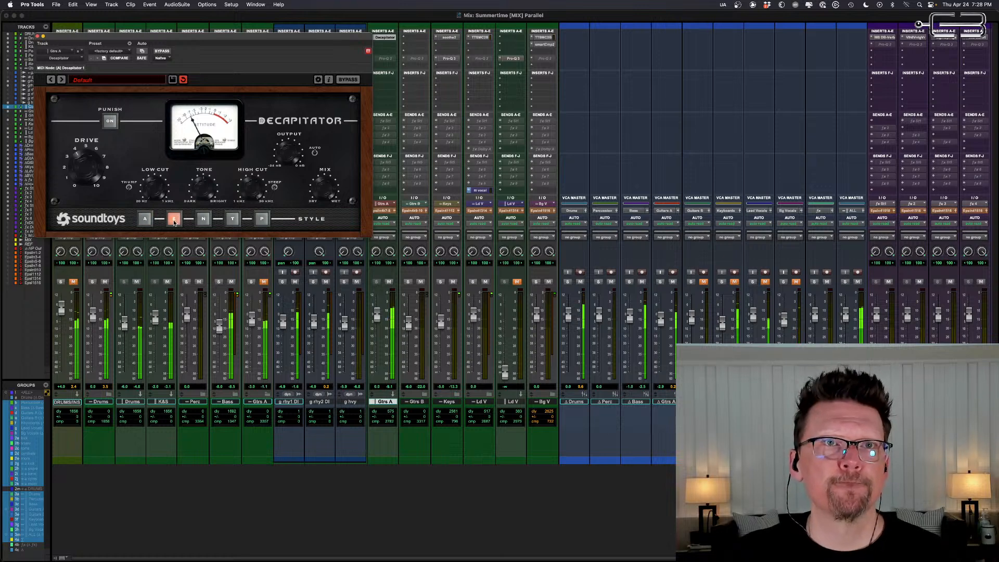
left_click(204, 221)
left_click(233, 220)
left_click(261, 219)
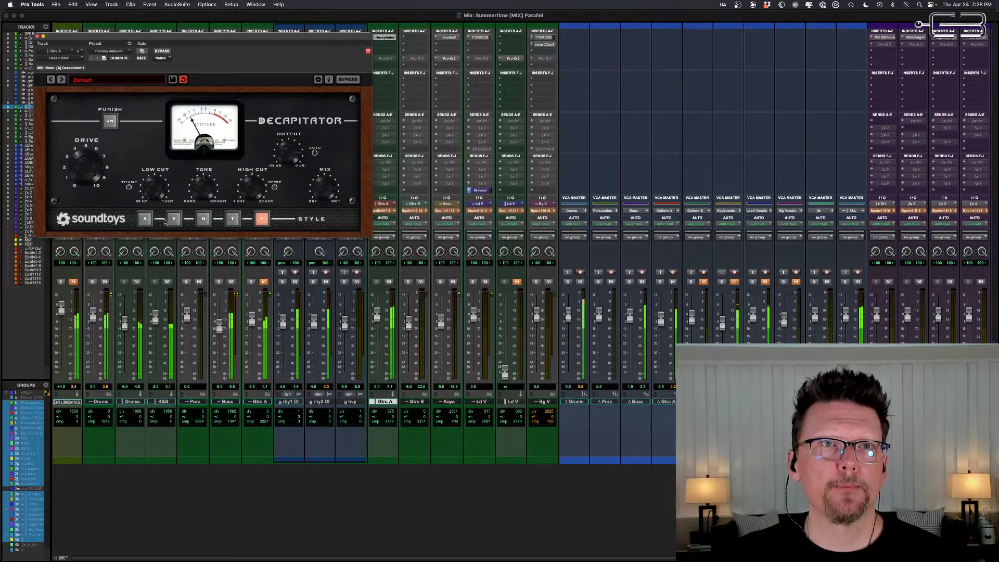
left_click(146, 221)
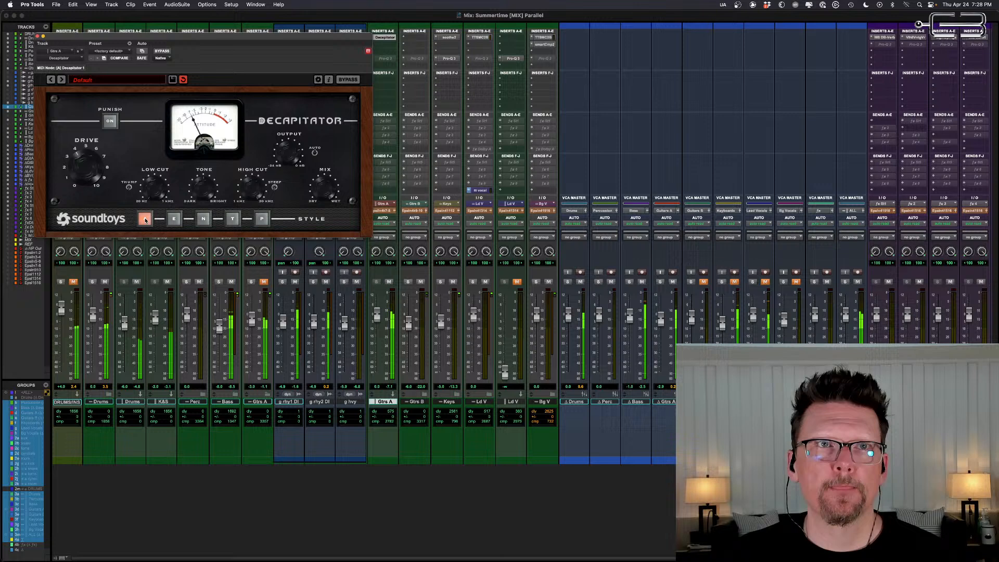
left_click(262, 218)
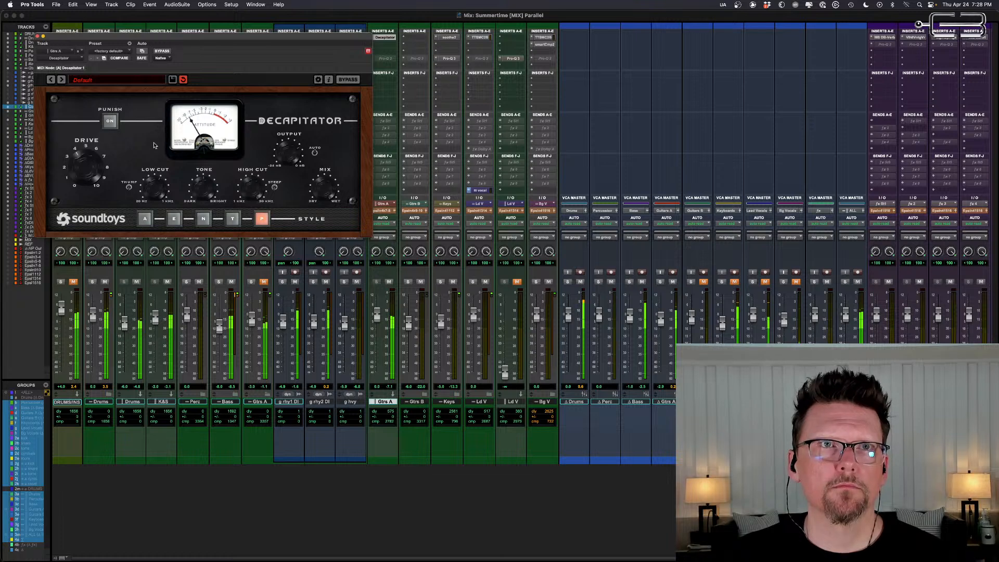
left_click(161, 51)
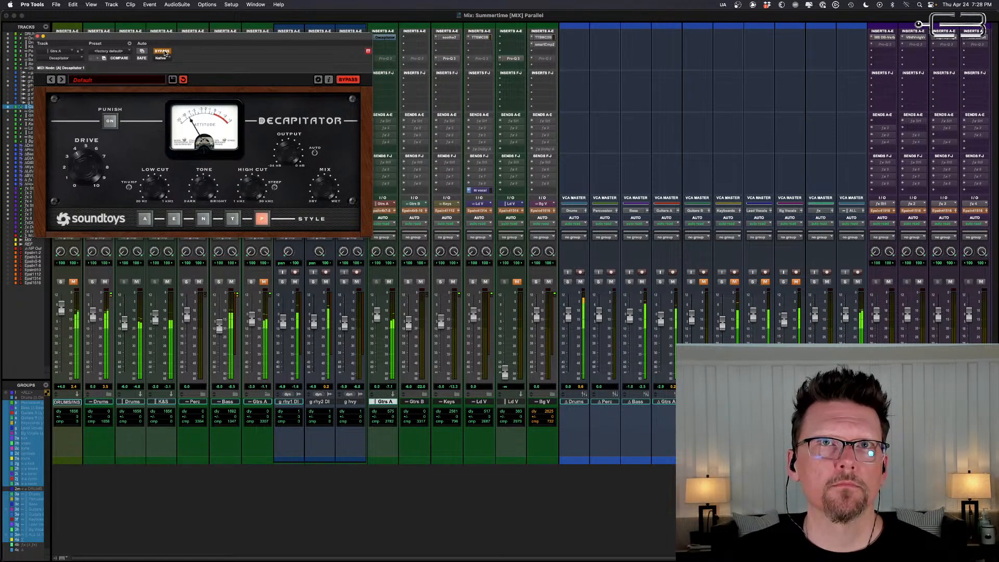
left_click(162, 51)
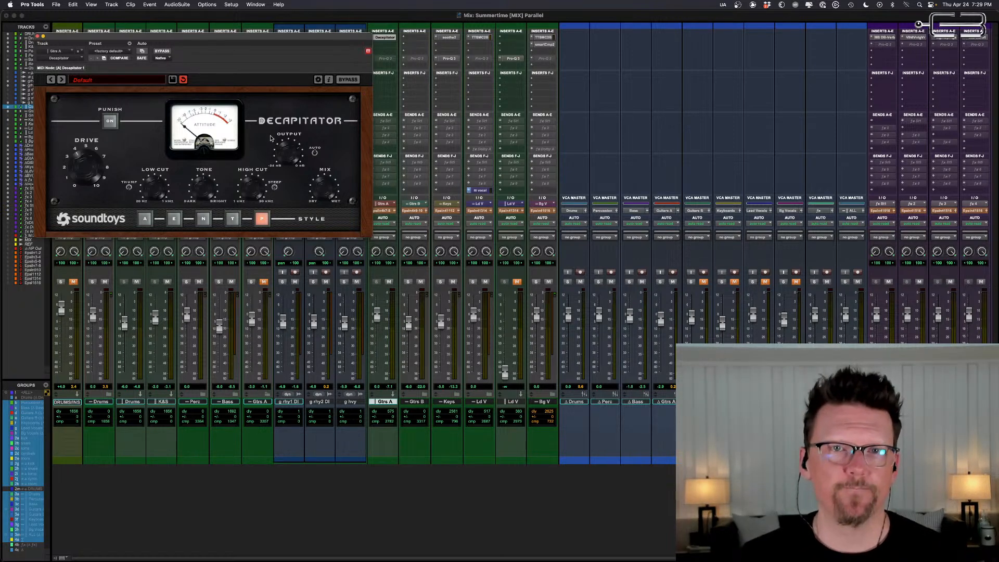
Step: Listen to the parallel Gtrs A track in the mix and check Decapitator's level meter during playback
key("space")
left_click(43, 37)
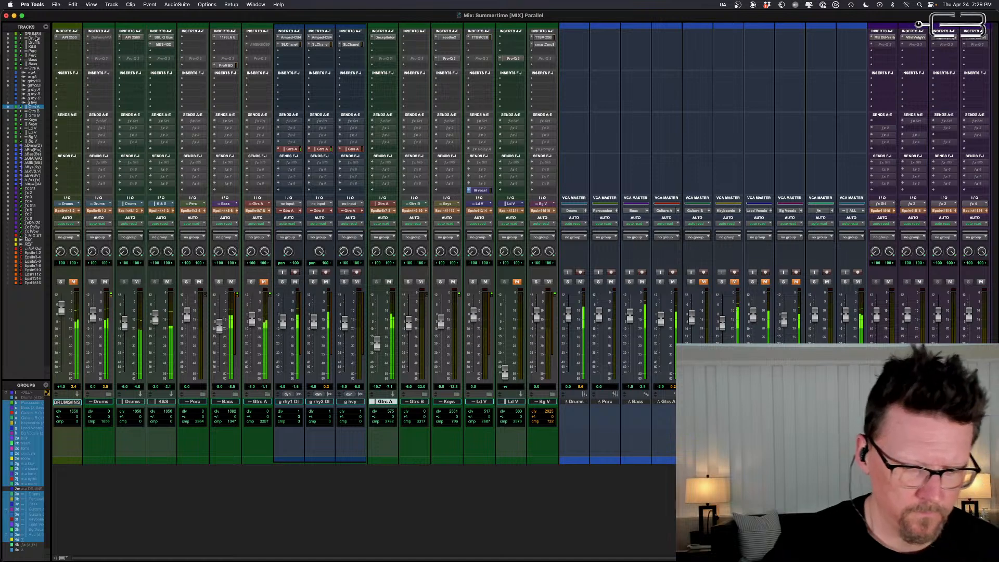
key("space")
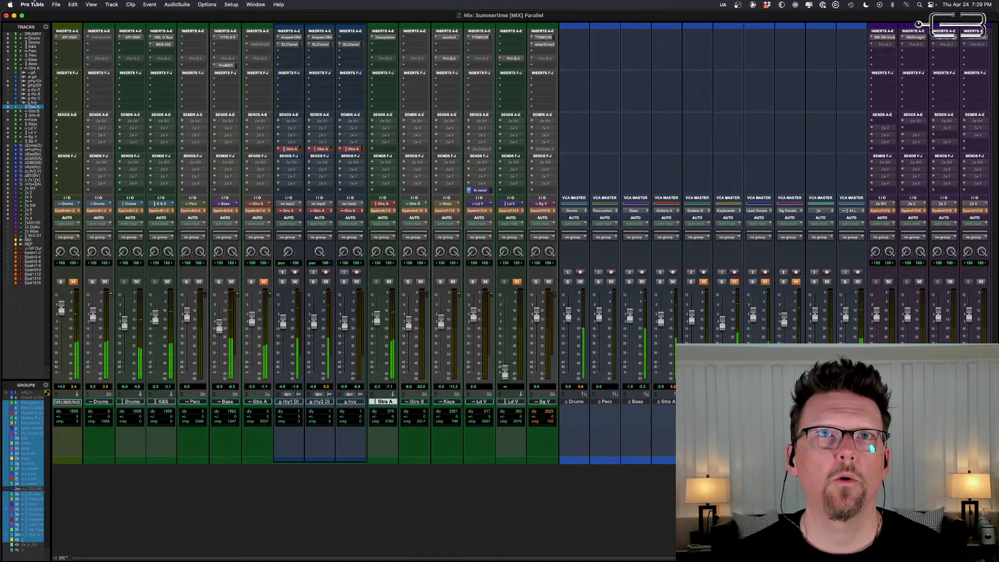
left_click(388, 37)
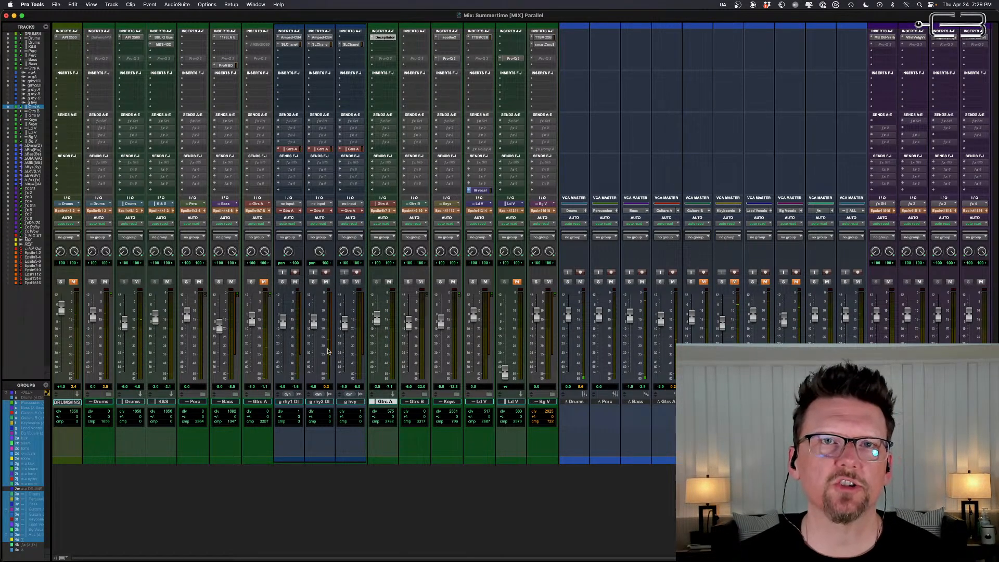
key("space")
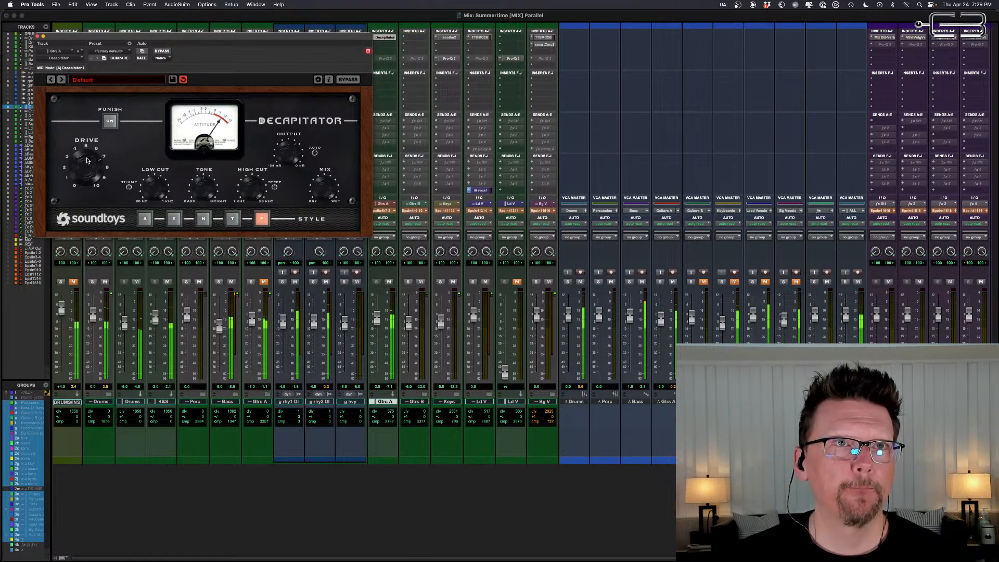
left_click(38, 35)
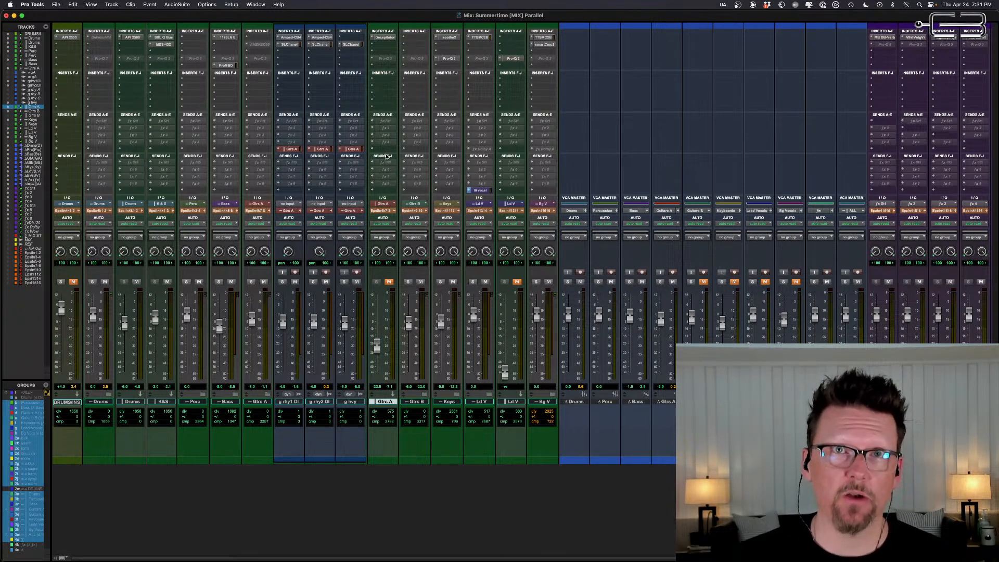
Step: Examine the MicroShift plug-in settings on the fx 4 track
scroll(648, 168, "right", 2)
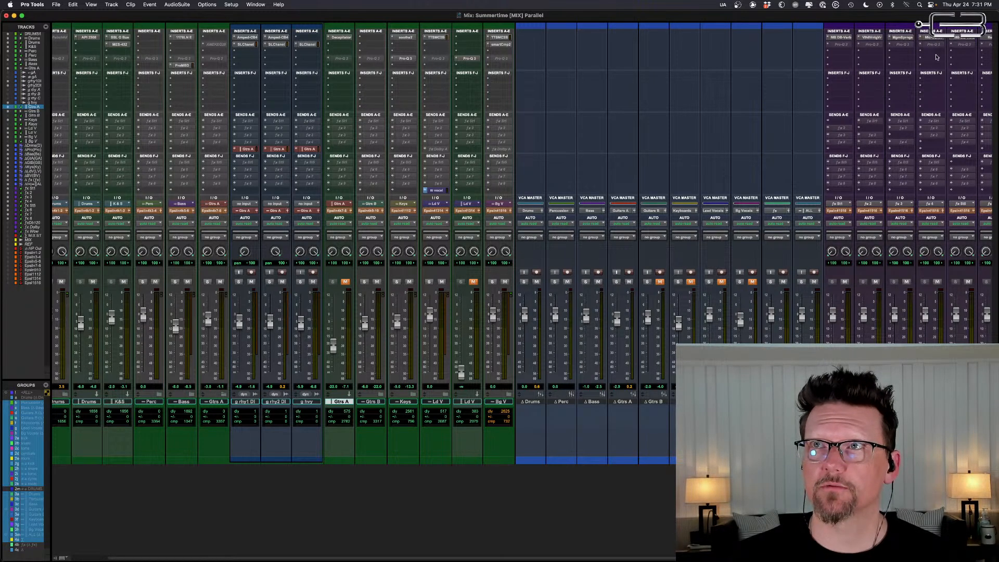
scroll(520, 239, "right", 6)
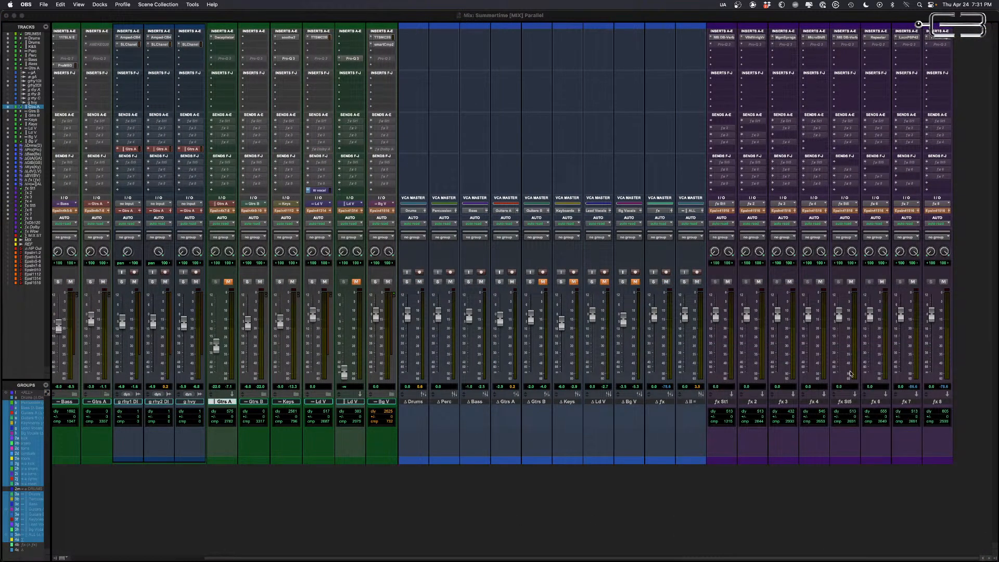
left_click(814, 401)
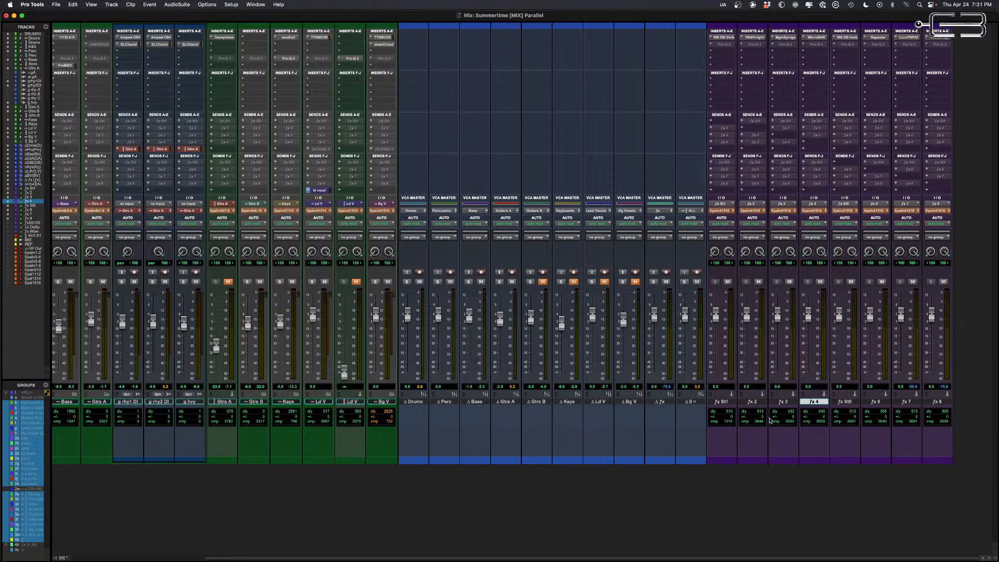
left_click(815, 37)
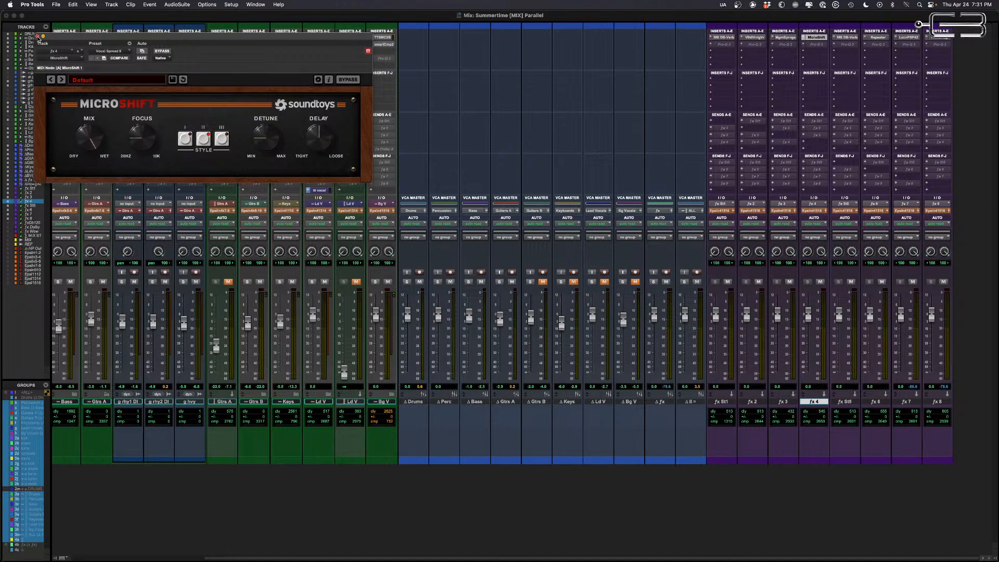
left_click(38, 36)
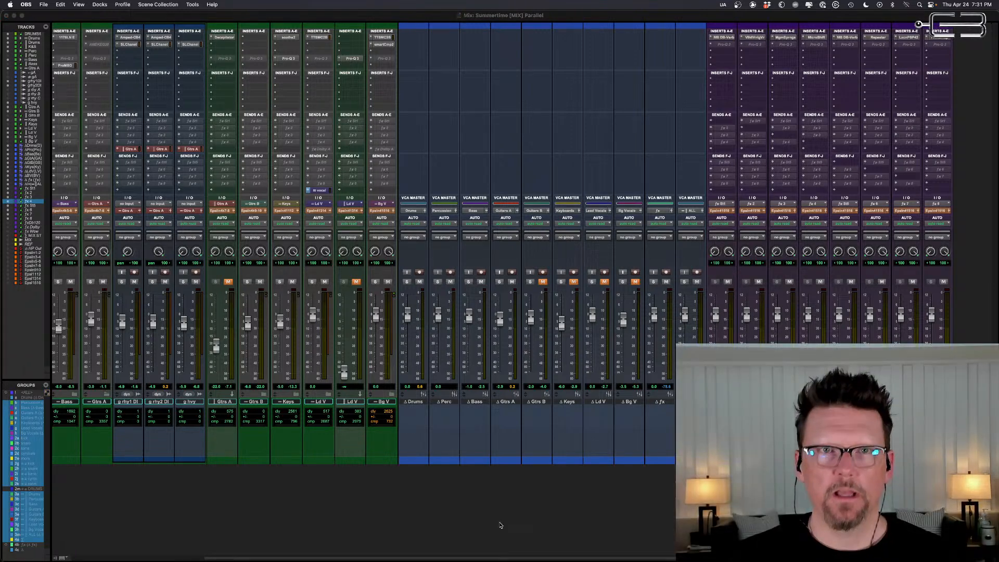
Step: Activate the fx 4 send on the parallel Gtrs A track, unmute the track and audition it in the mix
scroll(345, 436, "left", 5)
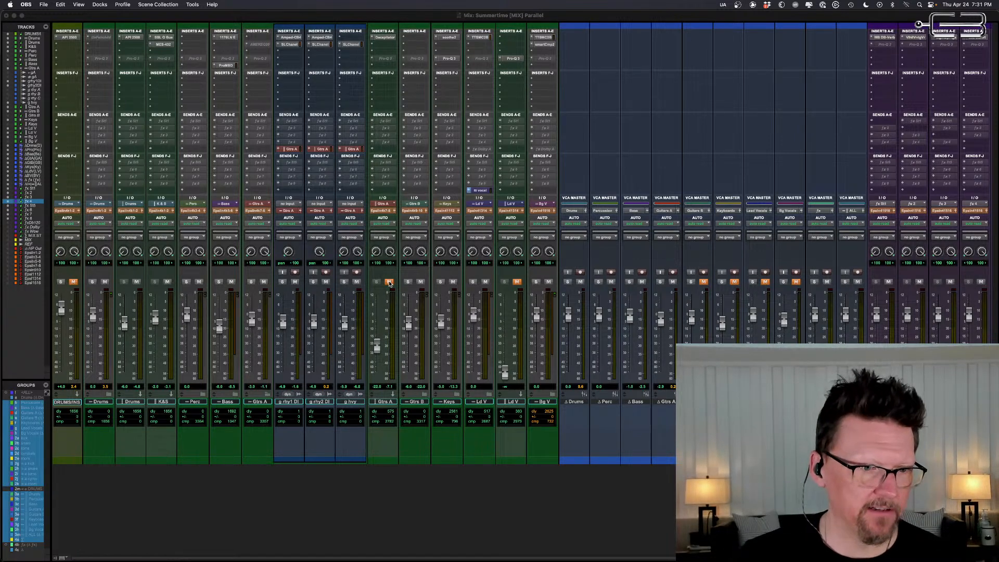
left_click(386, 144)
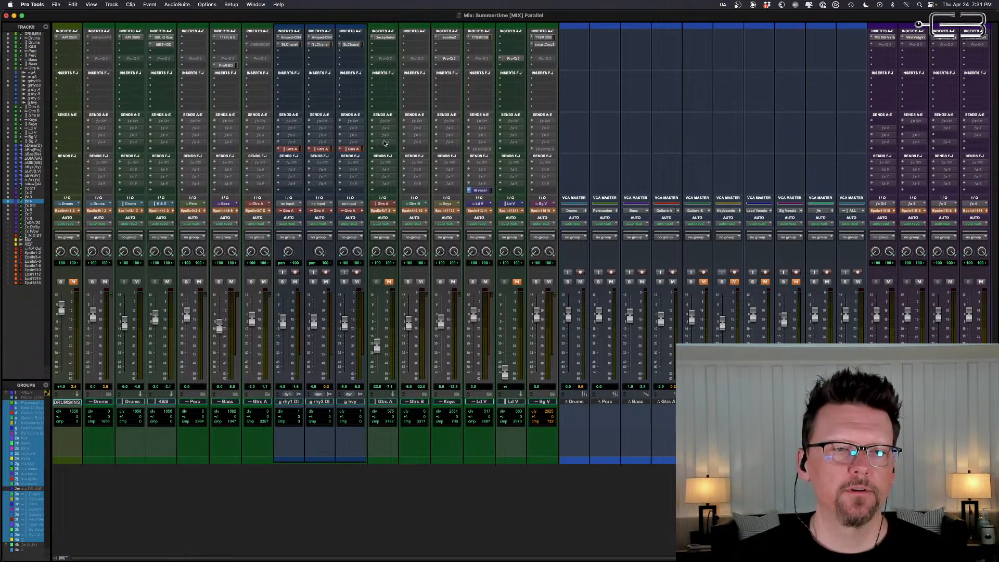
left_click(389, 282)
key("space")
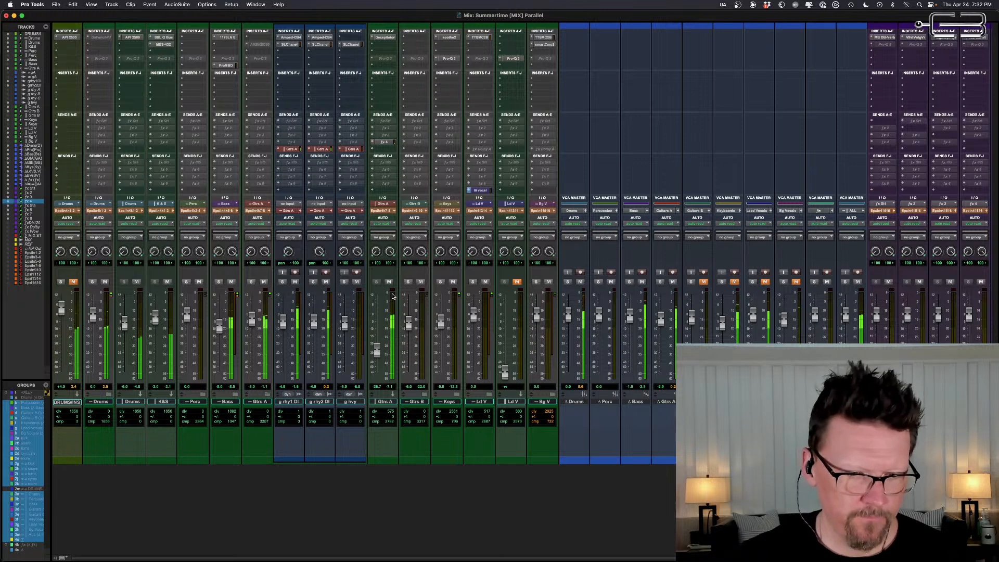
key("space")
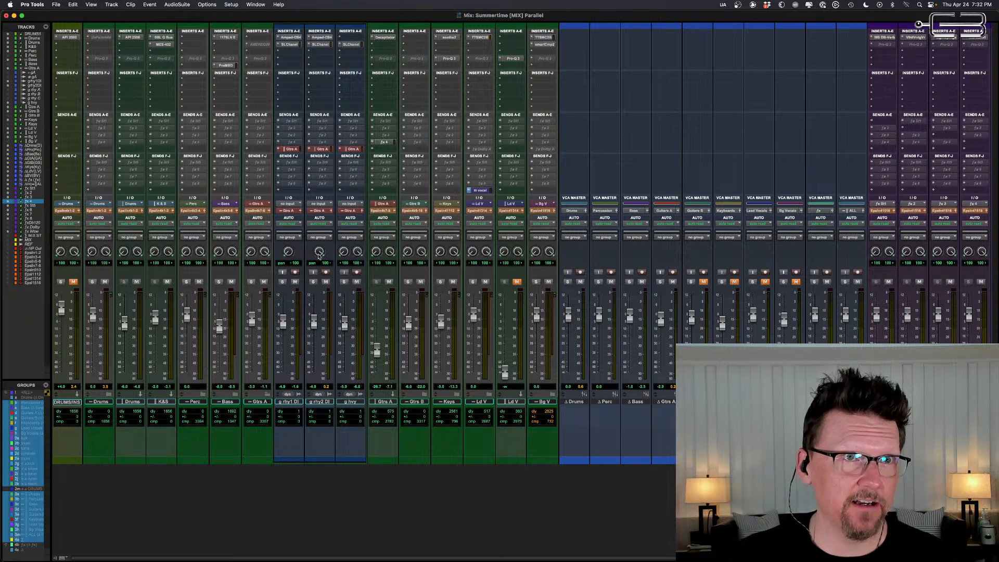
Step: Select the fx Wow track and show the hidden fx Dolby and fx Dbx 120 tracks in the mixer
scroll(319, 255, "right", 6)
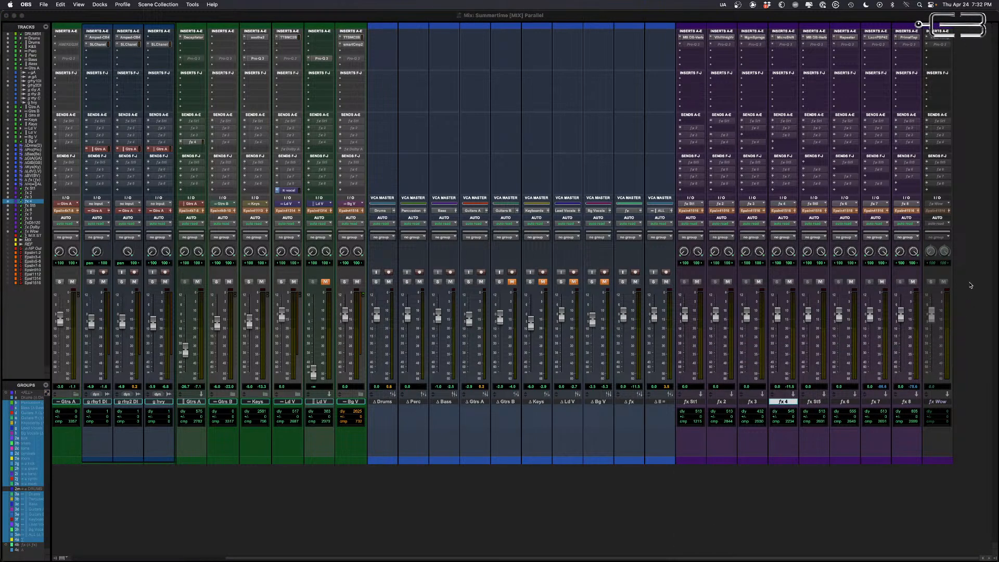
left_click(941, 403)
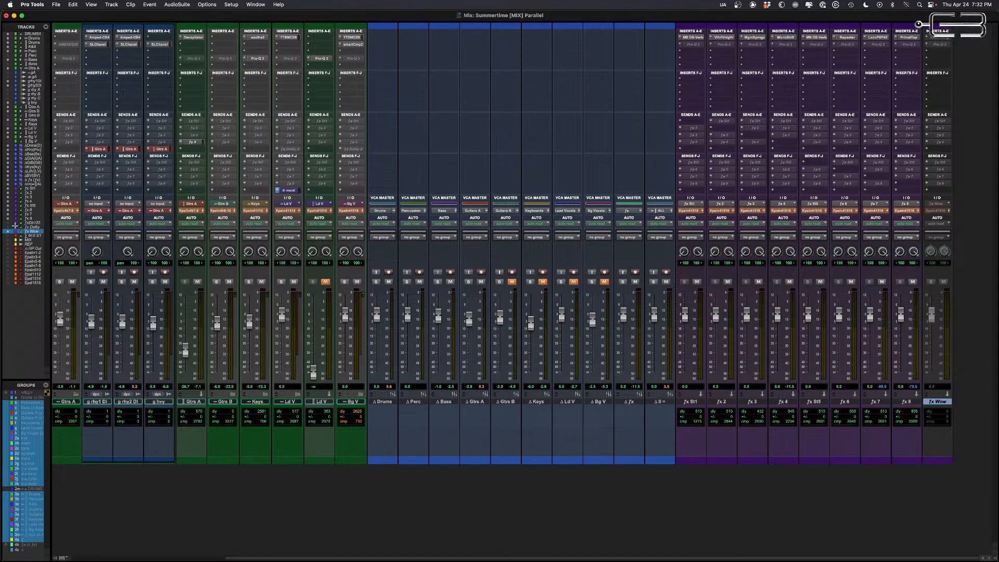
left_click(8, 227)
left_click(8, 222)
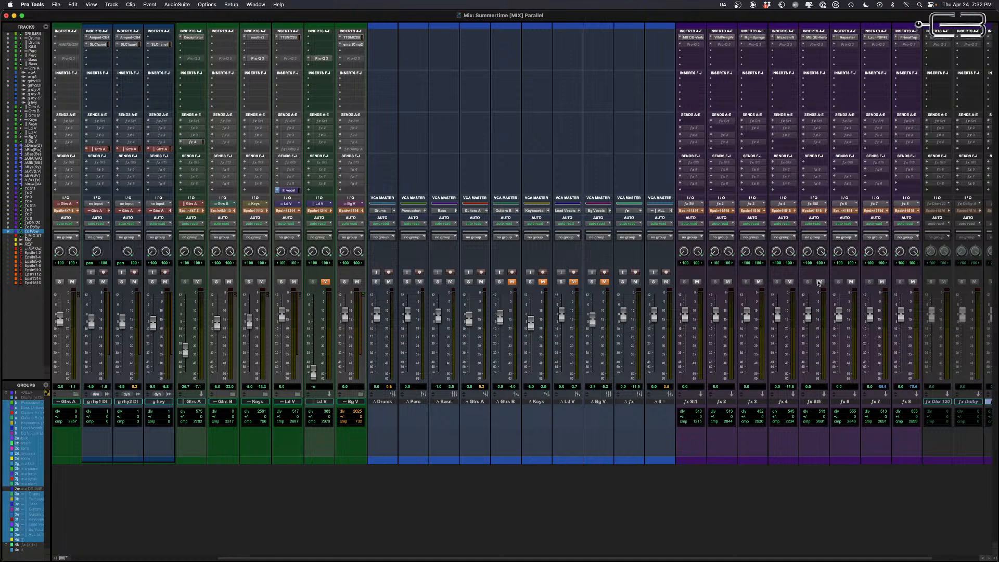
Step: Hide the inactive fx Dbx 120, fx Dolby and fx Wow tracks together
scroll(910, 357, "right", 2)
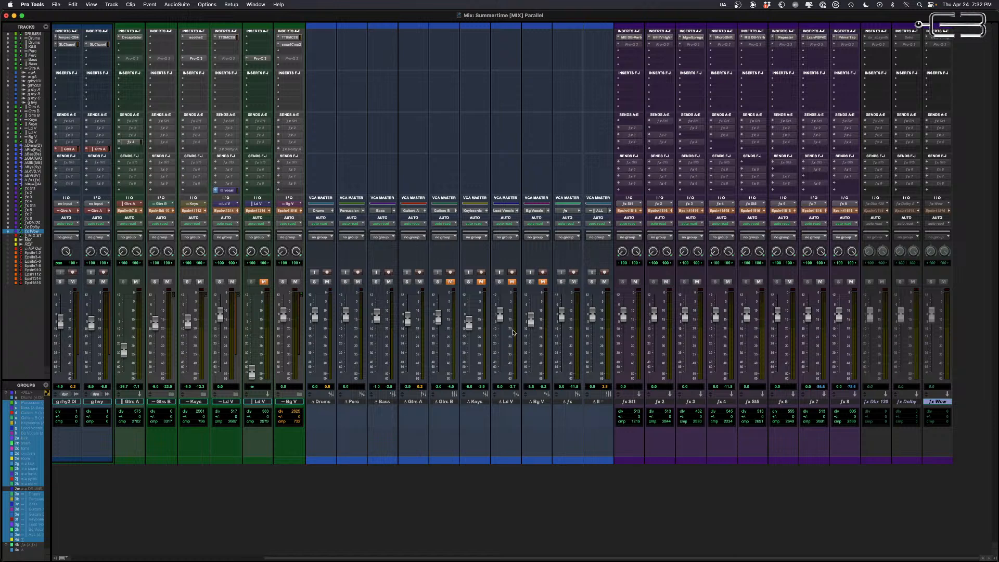
left_click(870, 402)
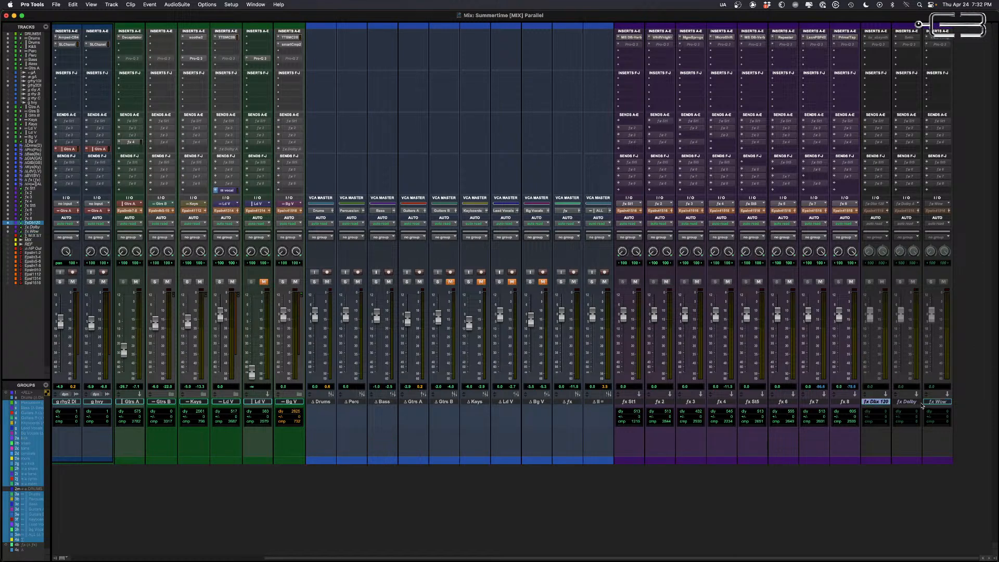
left_click(936, 401, "shift")
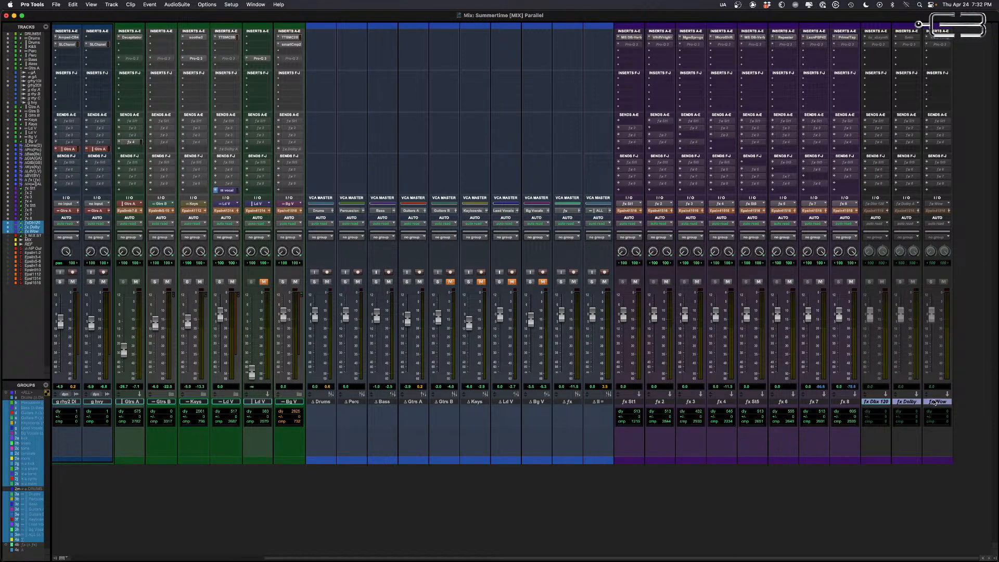
right_click(872, 402)
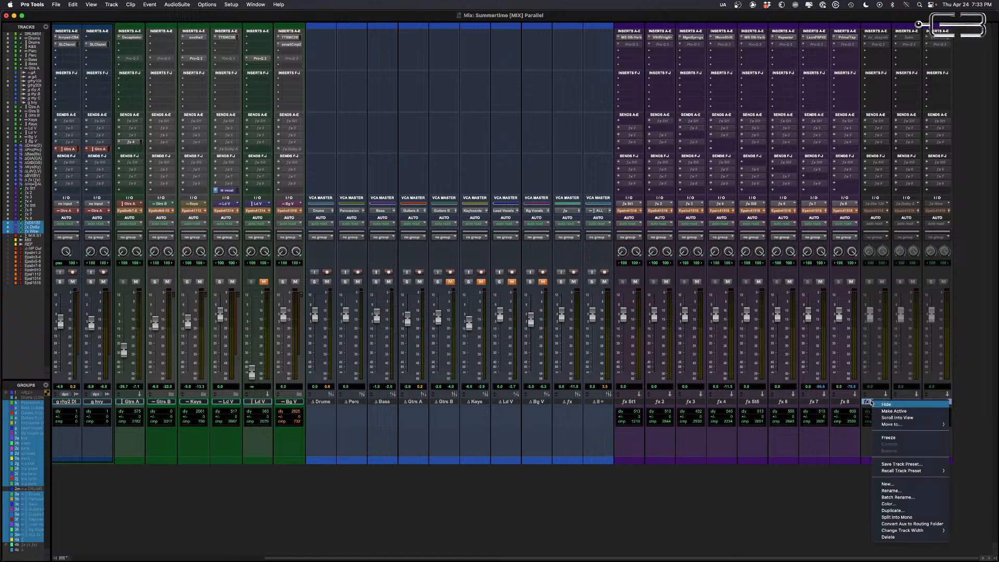
left_click(887, 405)
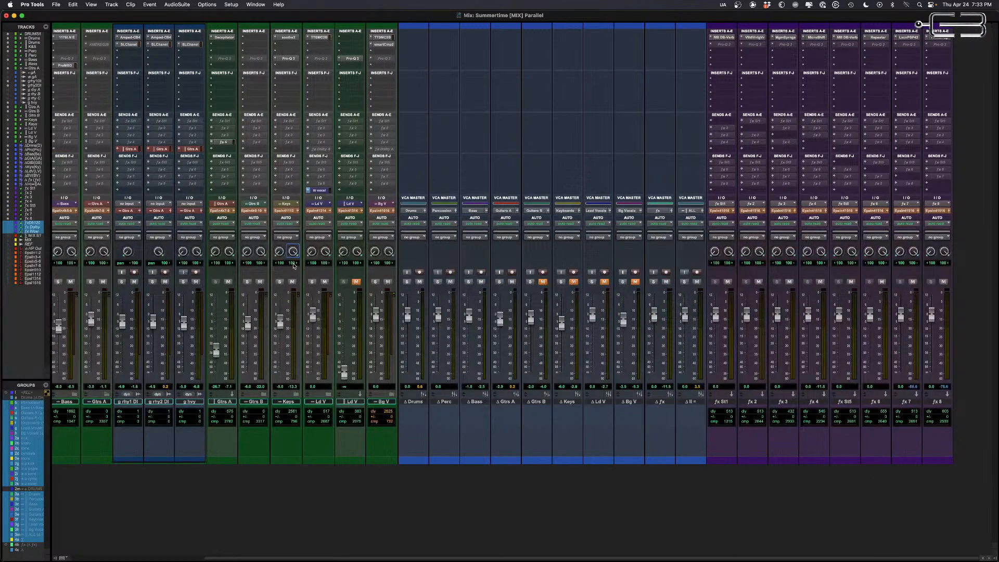
Step: Audition the mix and inspect the Decapitator insert on the parallel Gtrs A track
scroll(328, 293, "left", 5)
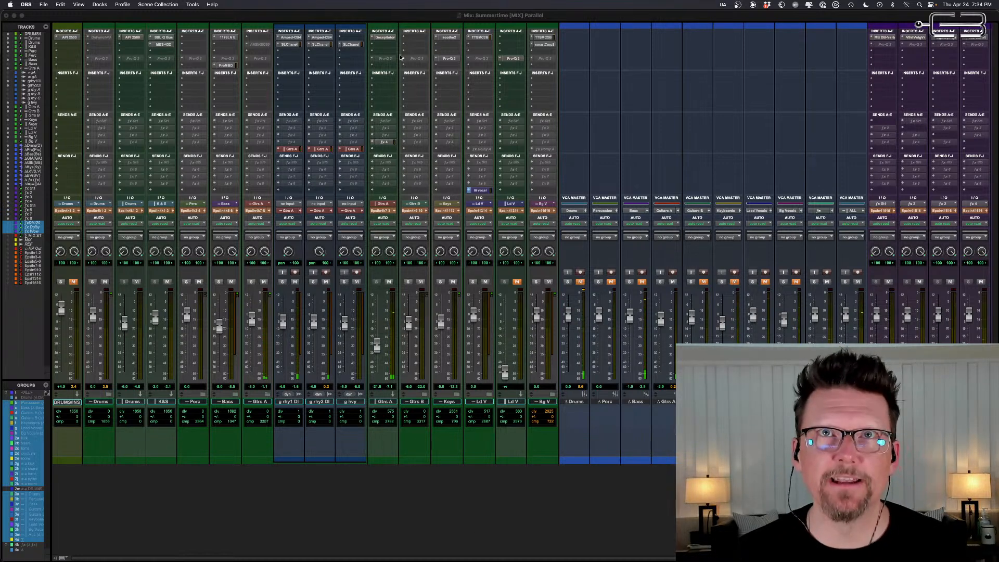
left_click(395, 19)
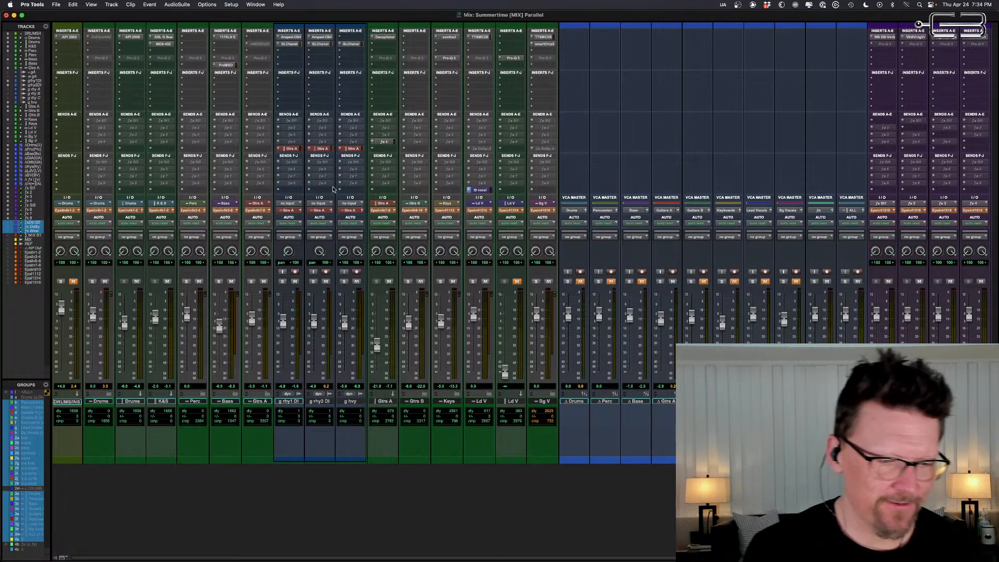
key("space")
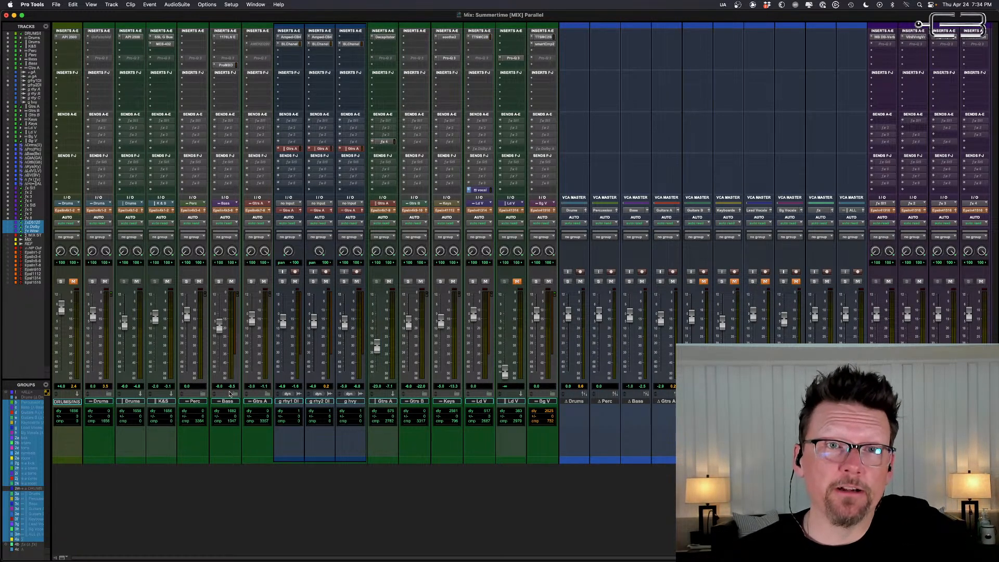
left_click(382, 37)
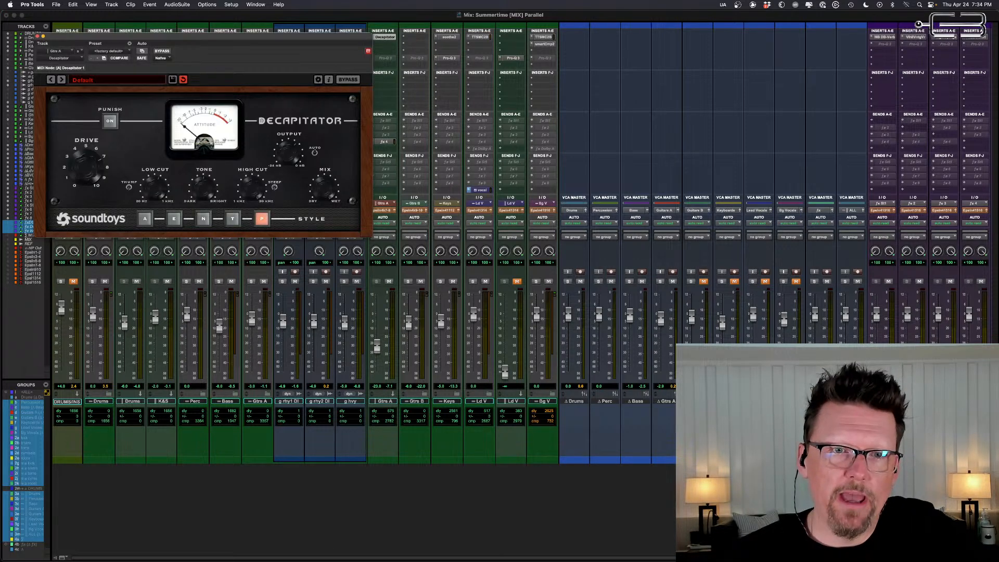
left_click(38, 36)
Step: Switch the parallel Gtrs A track's fx 4 send to pre-fader and pull the track fader fully down during playback
left_click(383, 141)
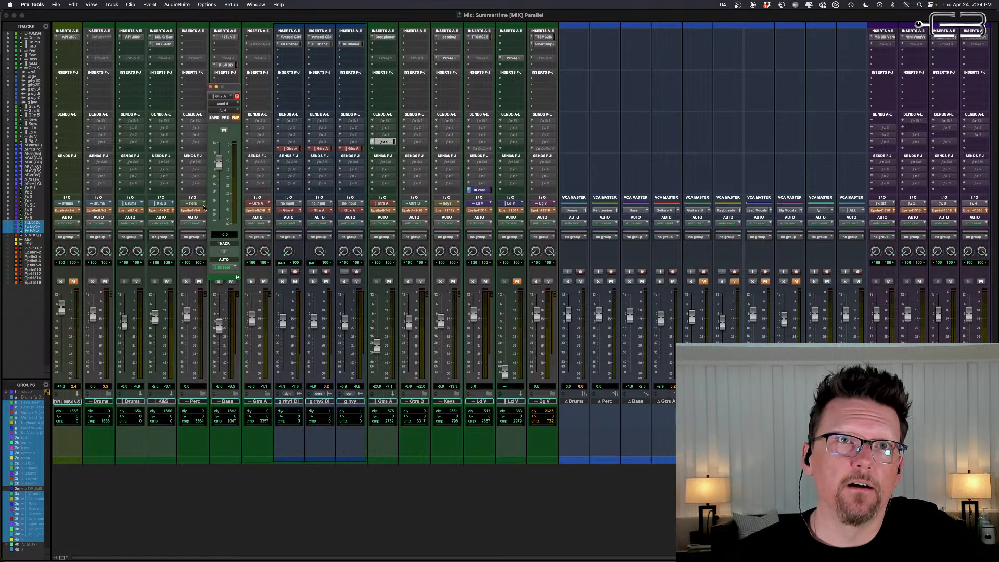
left_click(217, 167)
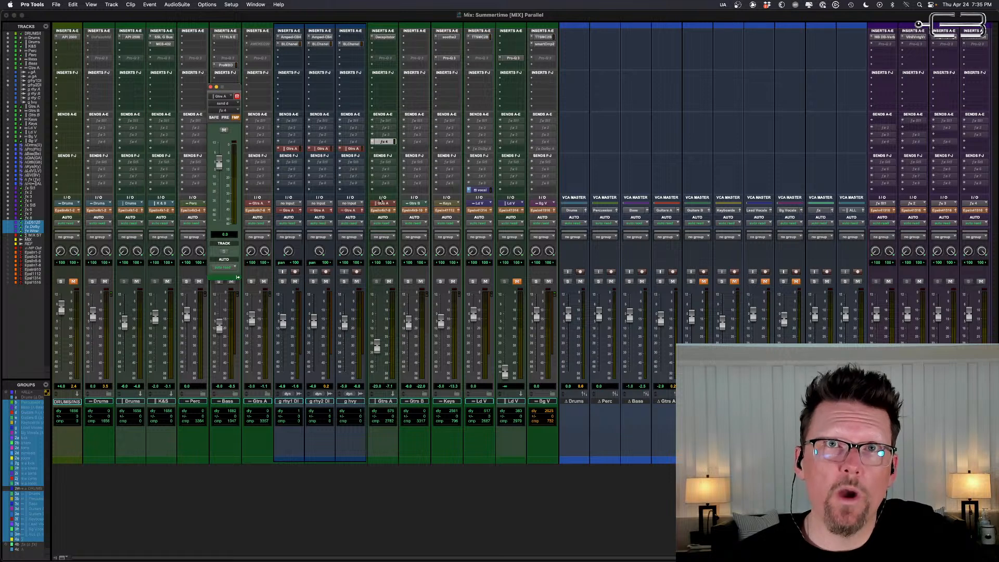
left_click(225, 117)
key("space")
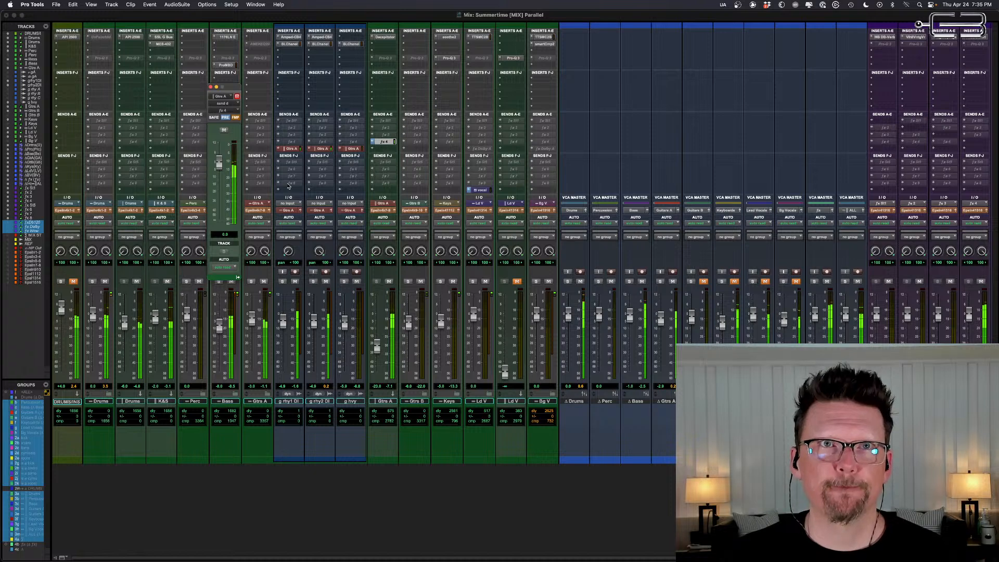
left_click_drag(378, 347, 377, 374)
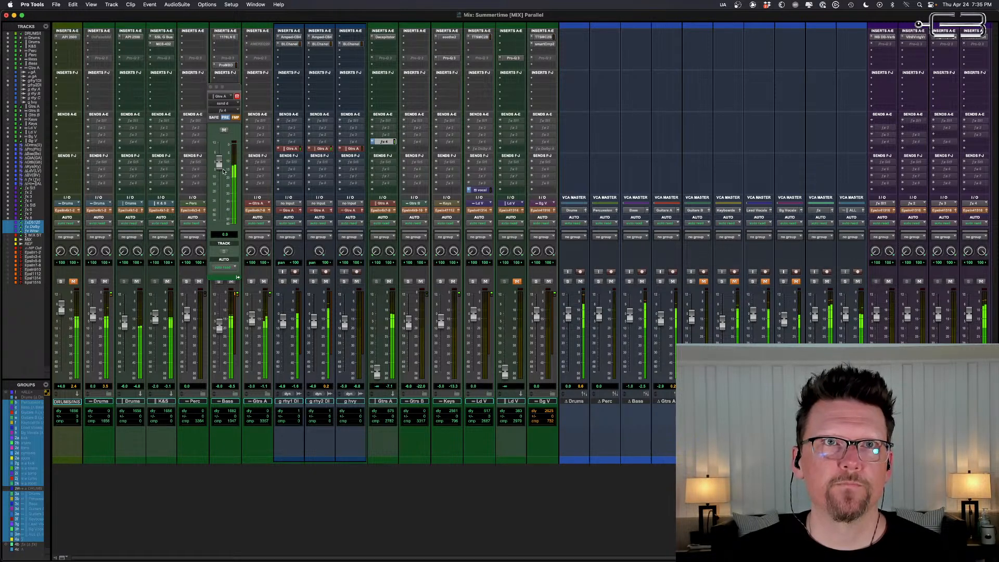
Step: Lower the fx 4 send level to about -18 dB, comparing the mix with the send muted and unmuted
left_click_drag(219, 163, 219, 194)
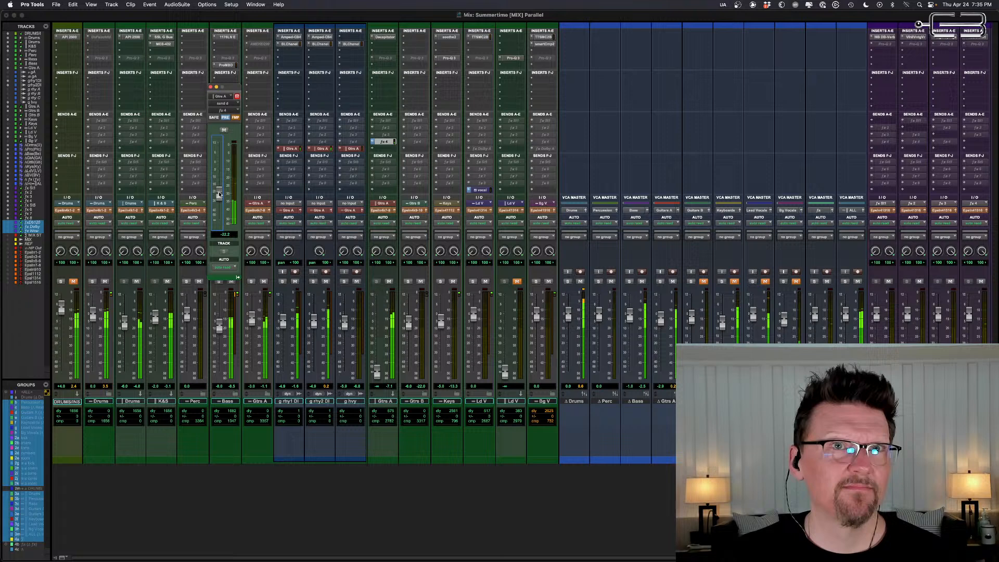
left_click(223, 130)
left_click(223, 128)
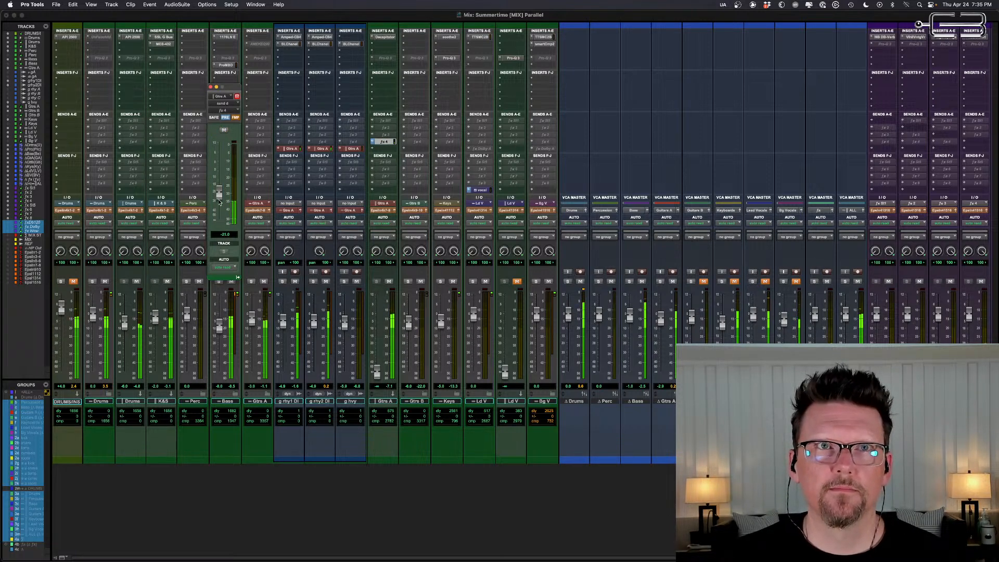
left_click_drag(220, 201, 219, 198)
left_click(224, 130)
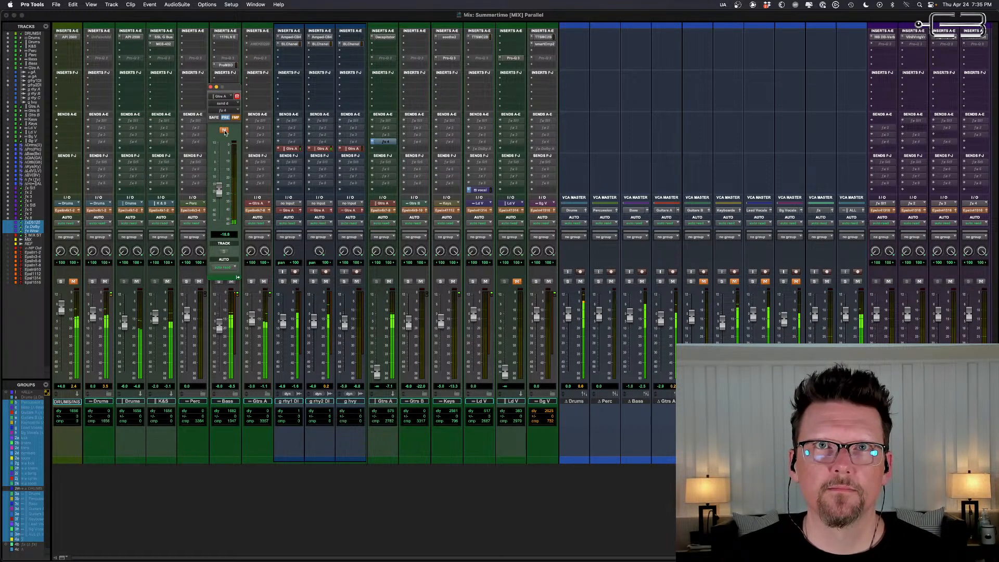
left_click(224, 131)
key("space")
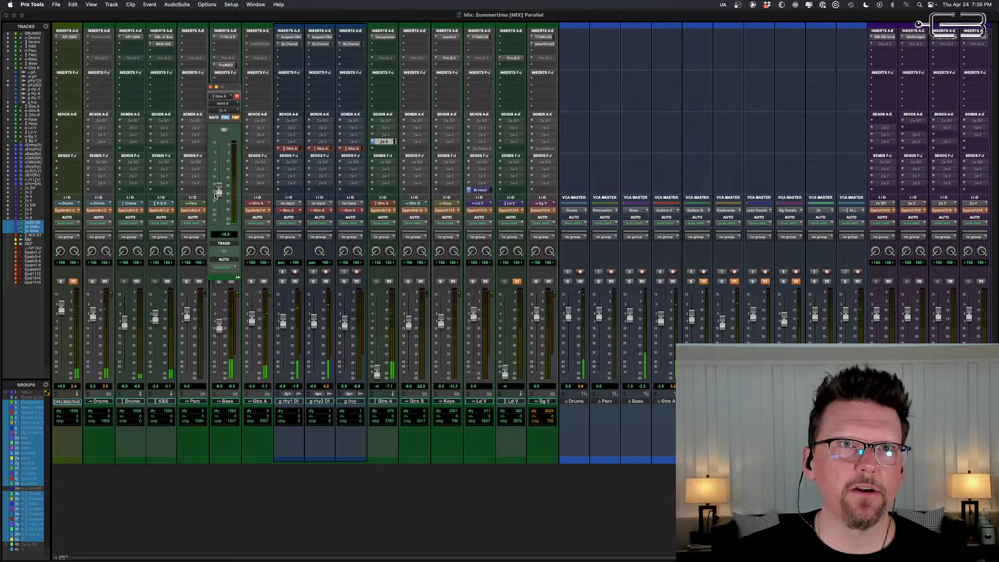
Step: Reset the fx 4 send level to 0.0 dB, return it to post-fader and close its window
left_click(219, 190, "alt")
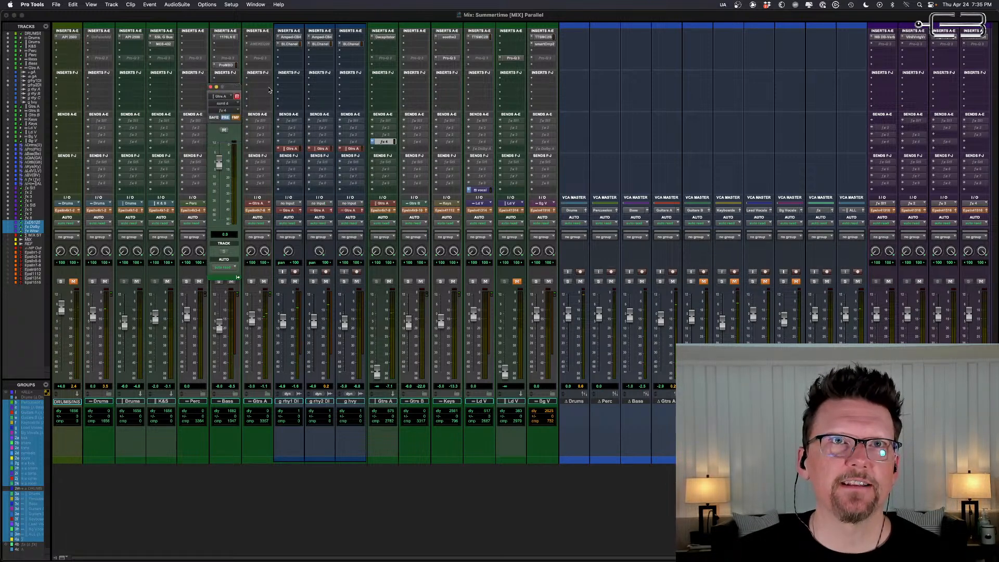
left_click(226, 118)
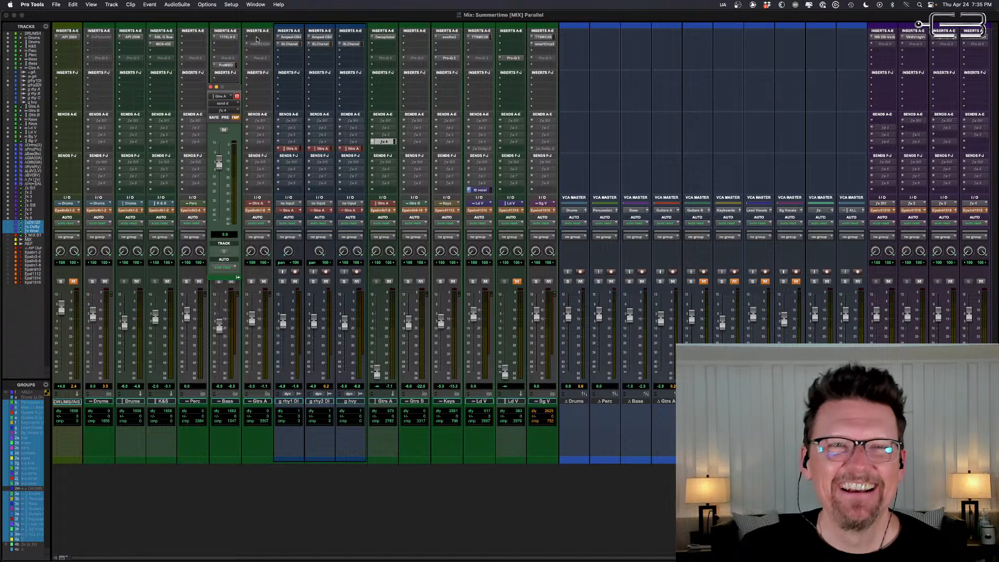
left_click(211, 87)
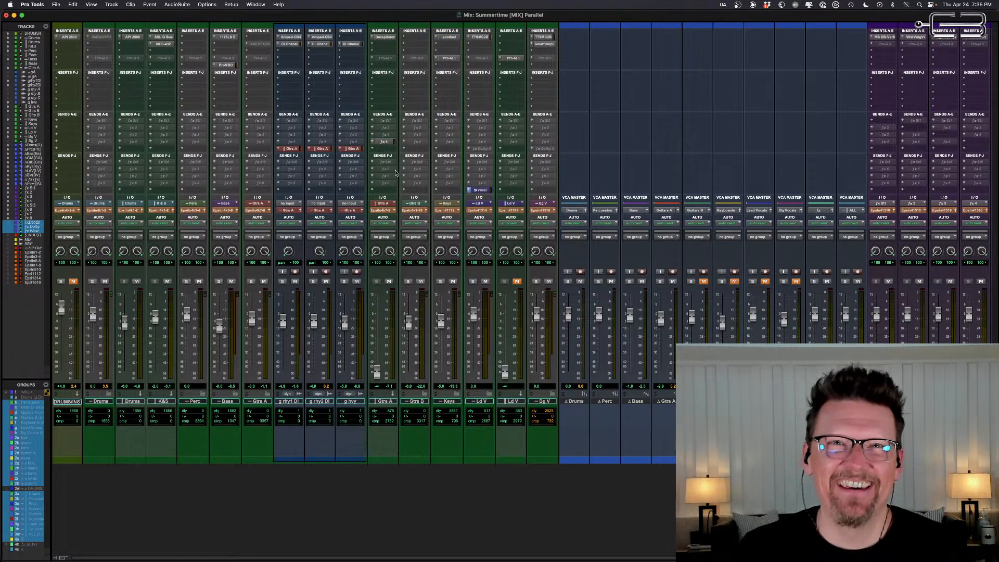
Step: Check the fx 4 send, then raise the parallel Gtrs A track fader to about -27.3 dB during playback
left_click_drag(378, 375, 378, 375)
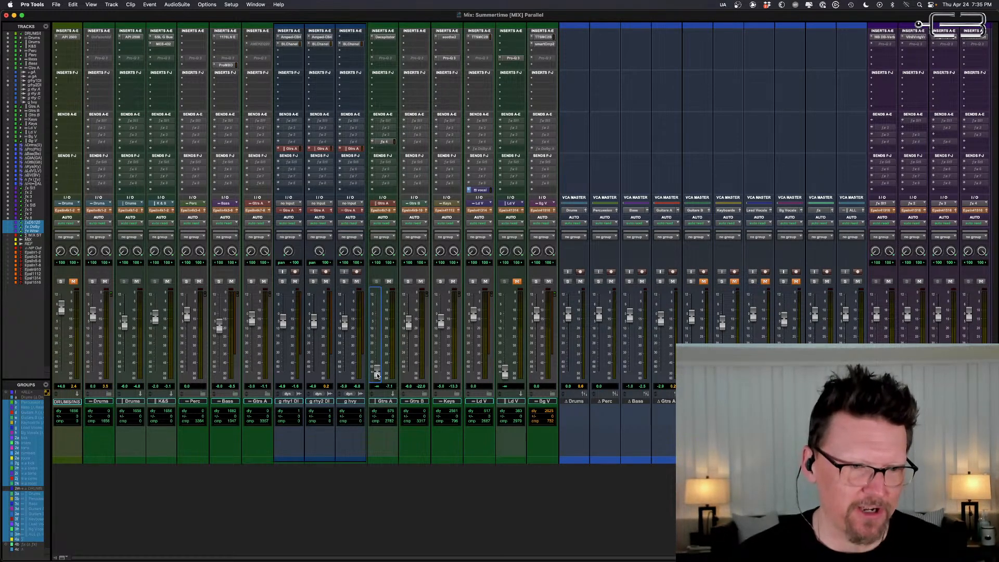
left_click(384, 142)
left_click(210, 87)
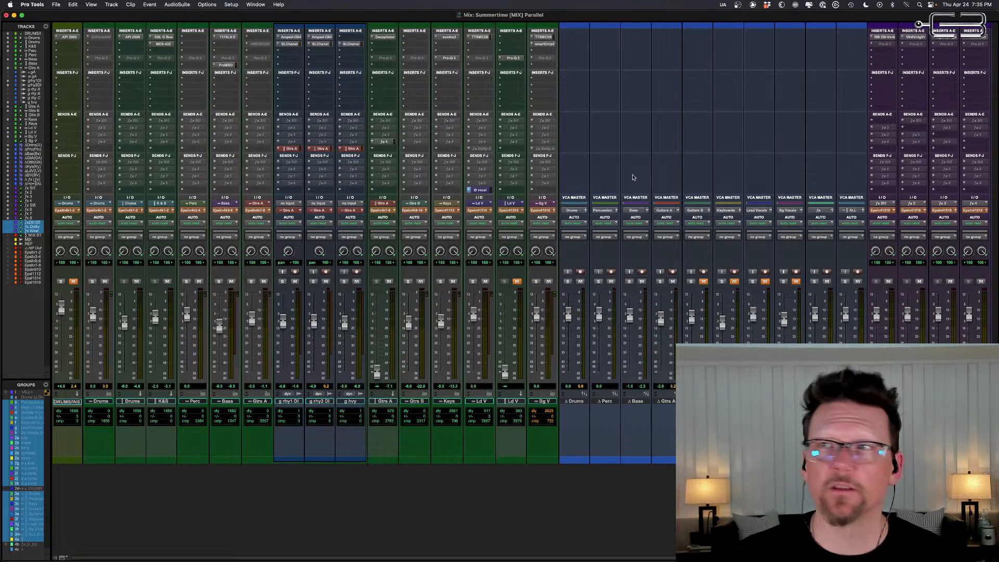
key("space")
mouse_move(380, 376)
left_mouse_down()
mouse_move(380, 339)
mouse_move(378, 362)
left_mouse_up()
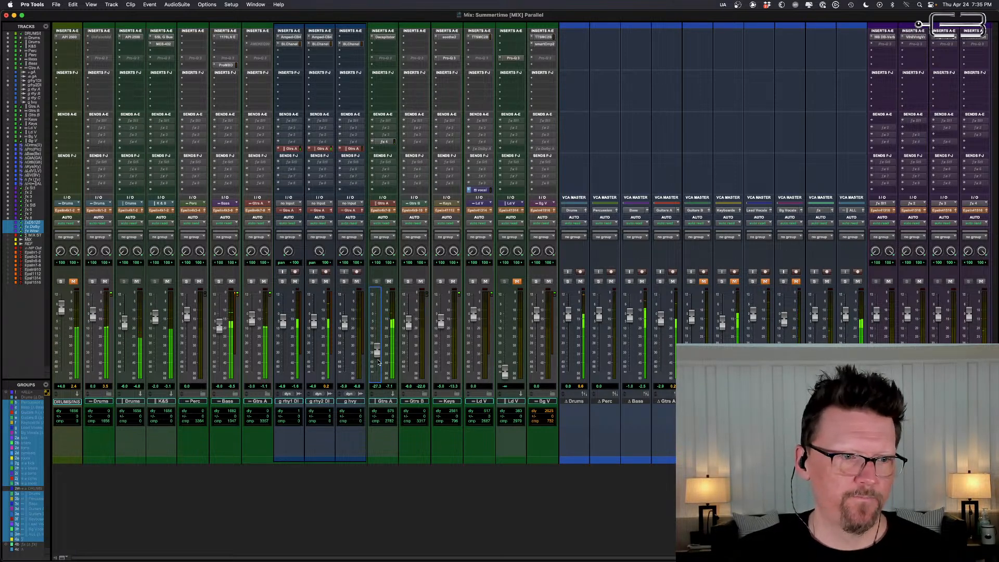
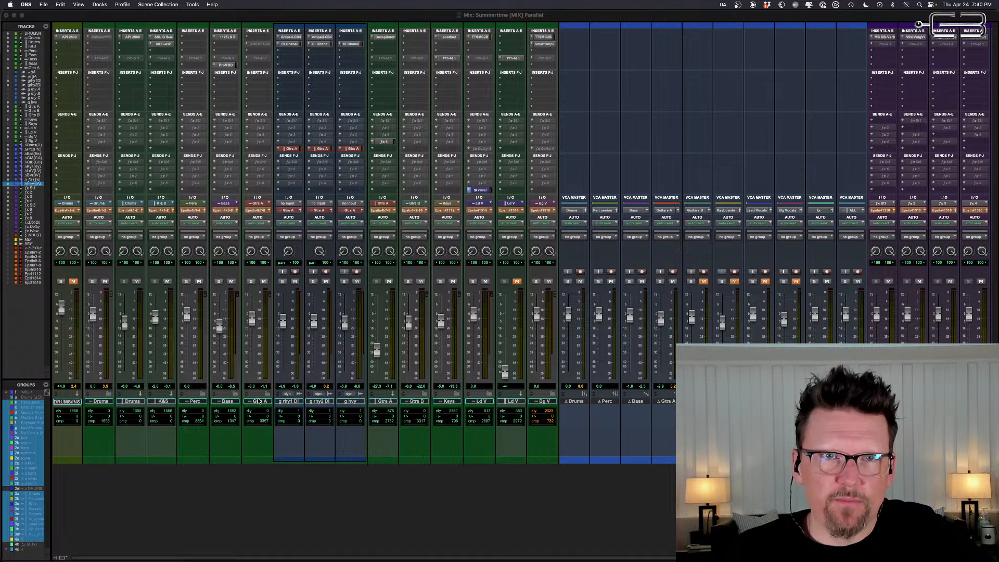
Step: View the g hvy track's send to the parallel Gtrs A track and collapse the Gtrs A folder
left_click(259, 401)
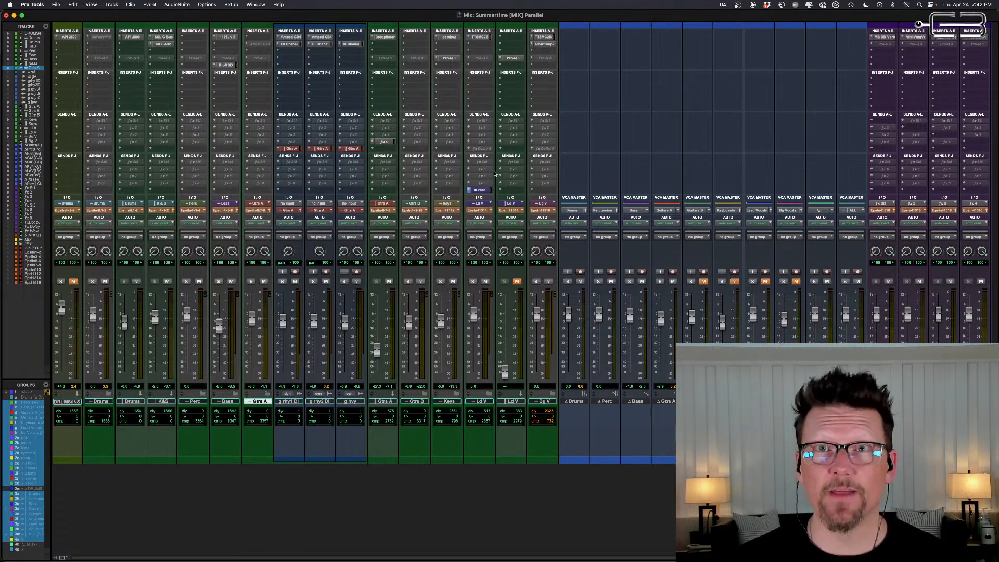
left_click(351, 148)
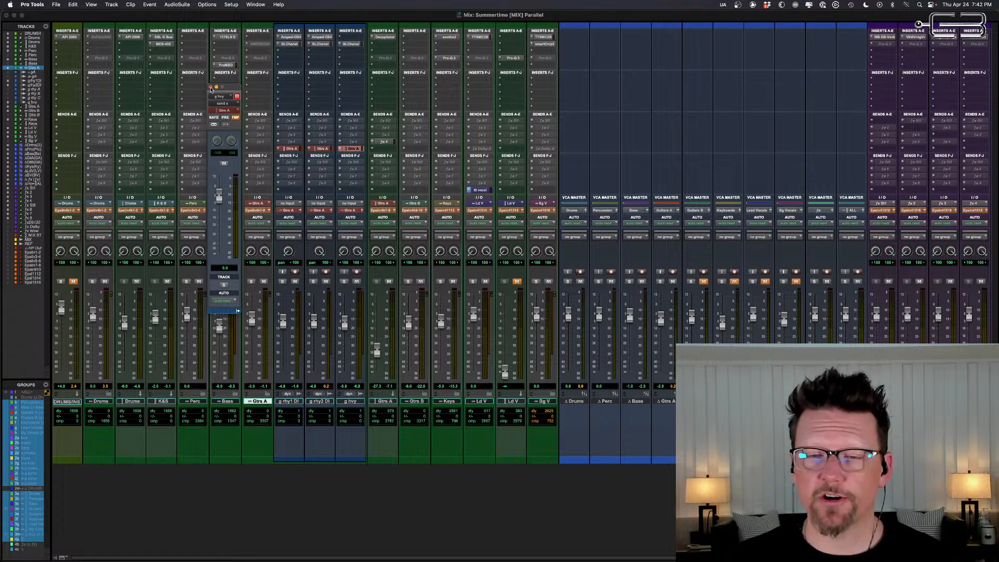
left_click(211, 87)
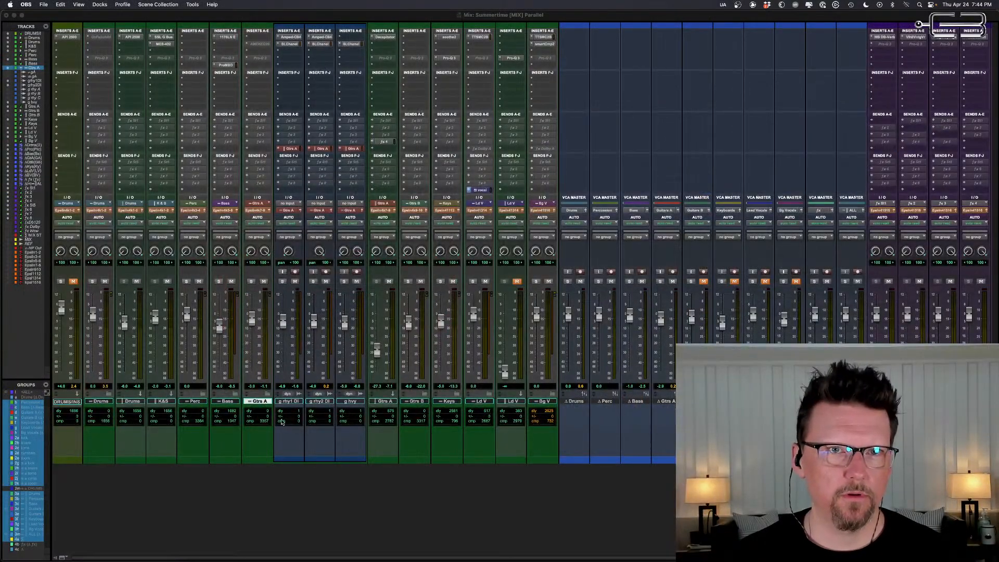
left_click(267, 394)
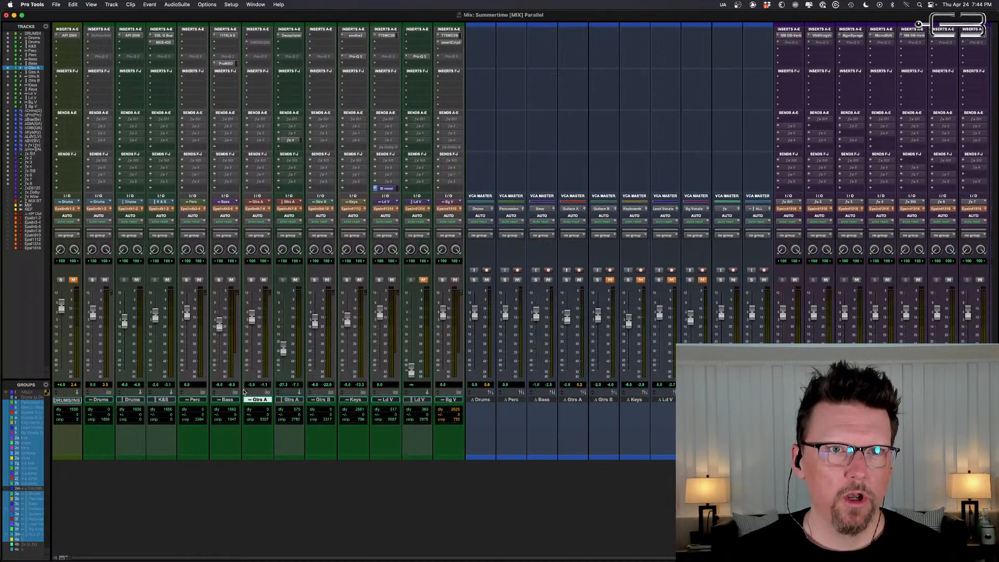
Step: Expand the Bass folder in the mixer and show its member tracks in the Edit window
left_click(237, 396)
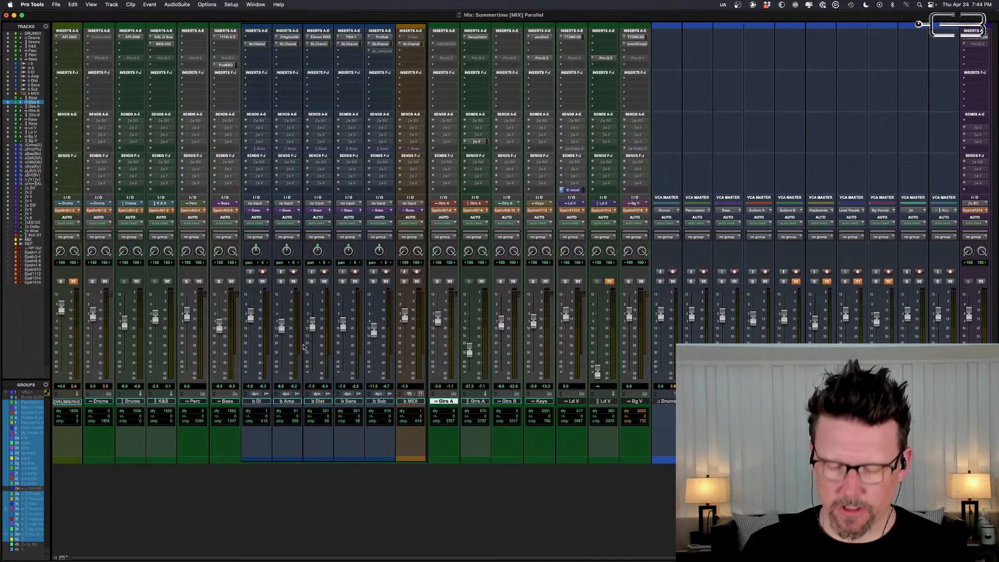
key("super+equal")
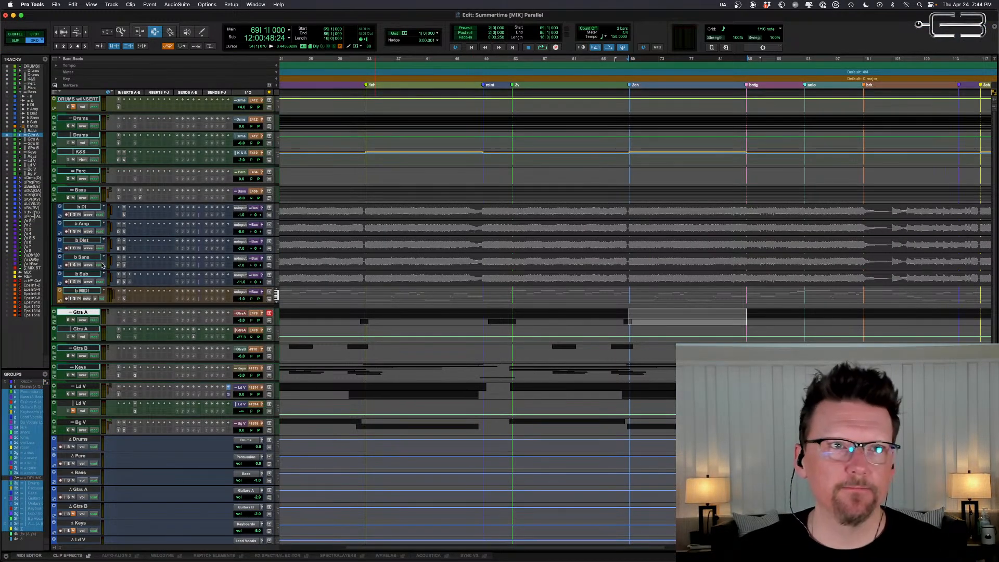
left_click(81, 293)
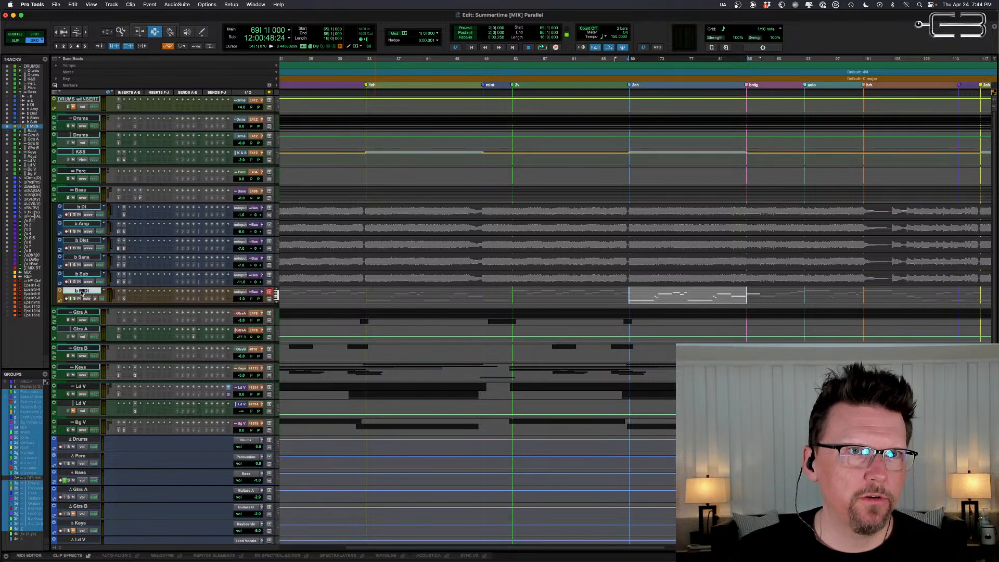
Step: Place the edit cursor at bar 13 on the b DI track and examine the opening bars of the bass clips
left_click(509, 223)
key("r")
key("r")
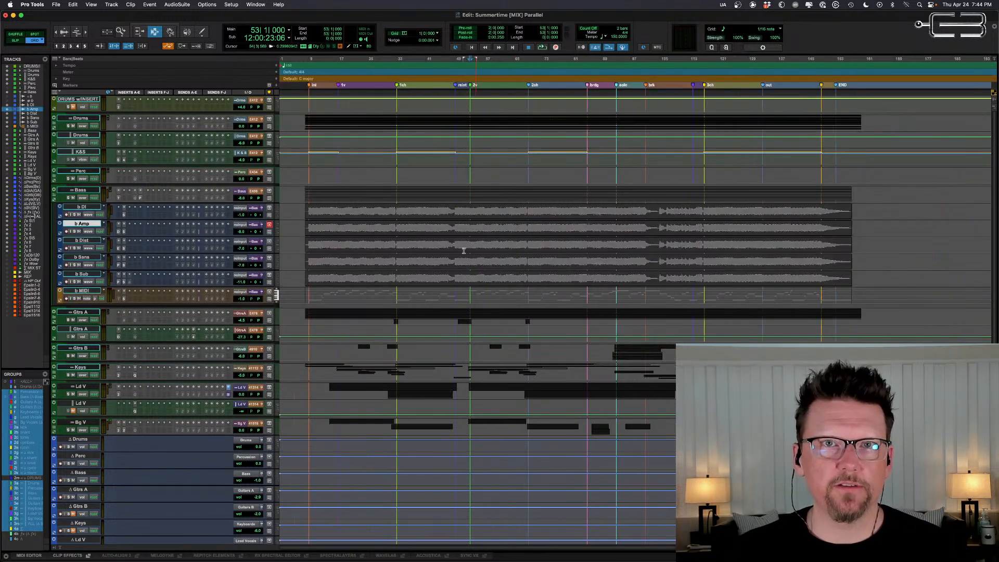
left_click(309, 216)
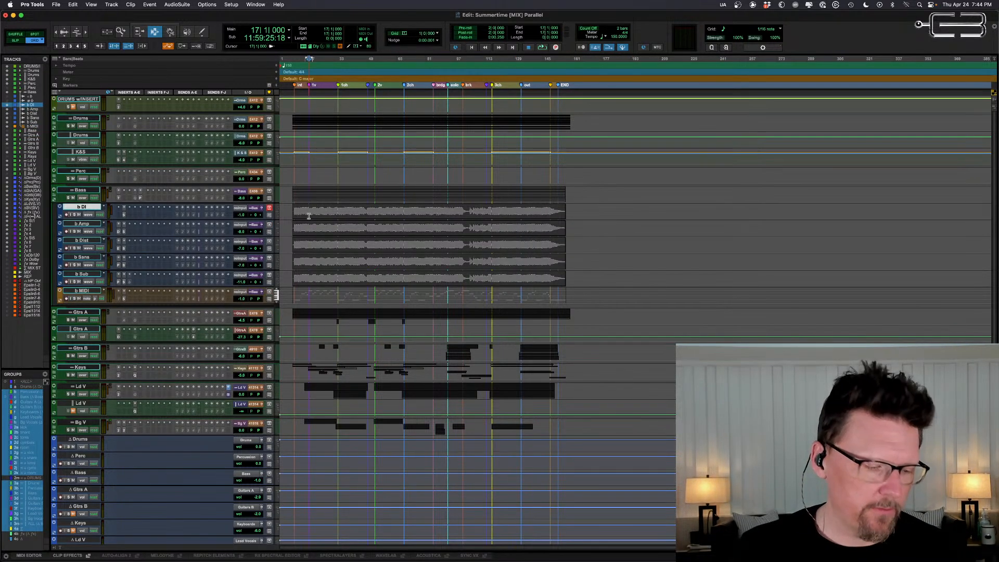
left_click(307, 216)
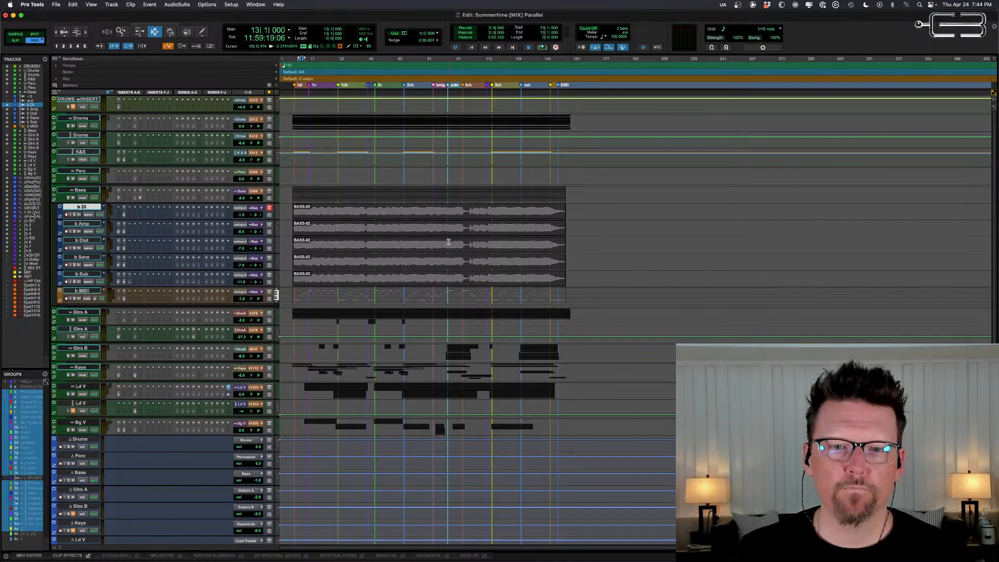
key("t")
key("t")
key("t")
key("t")
key("t")
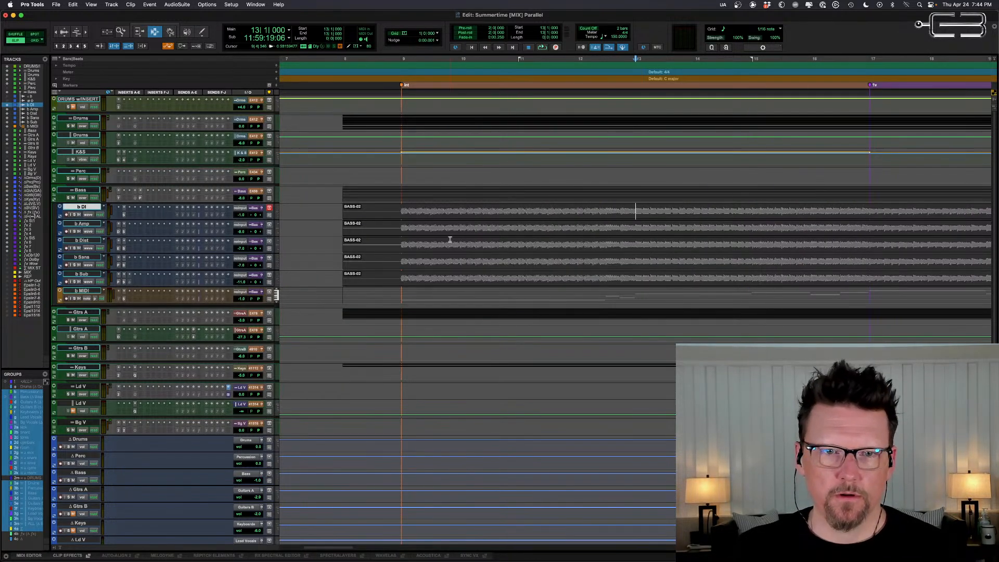
Step: Increase the height of the b DI through b Sub tracks
left_click(81, 274)
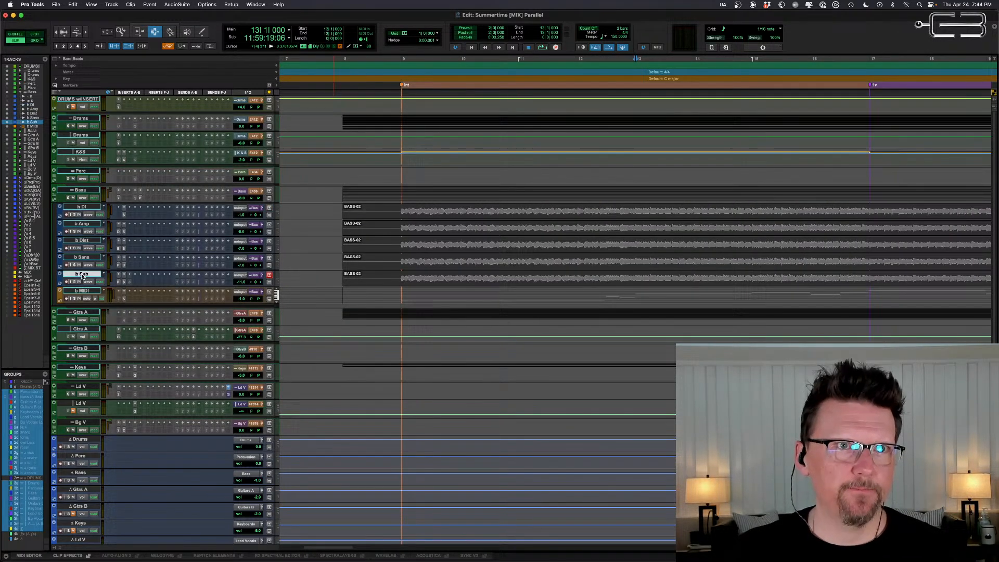
left_click(81, 207, "shift")
left_click(279, 212)
left_click(282, 223)
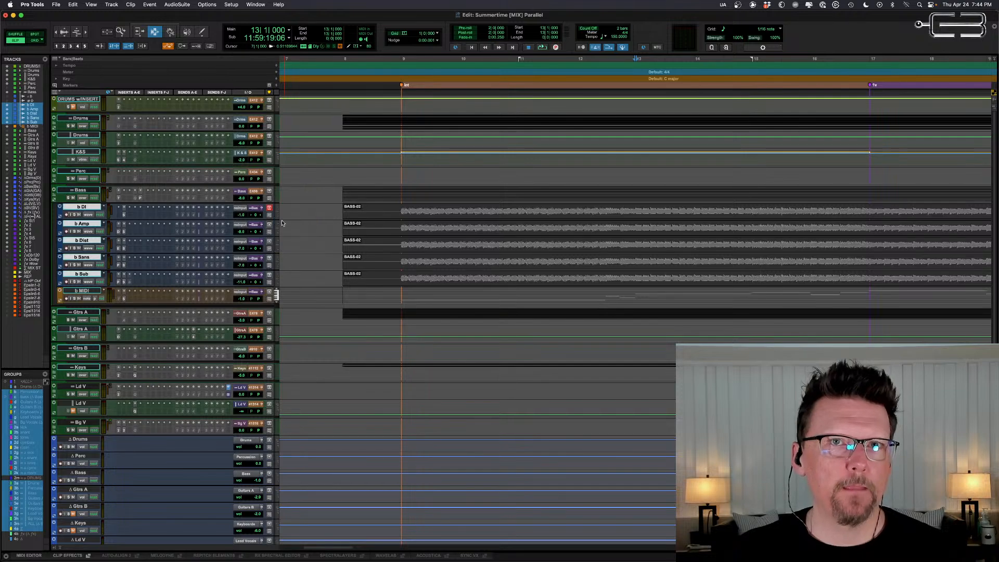
key("r")
left_click(717, 263)
key("t")
key("t")
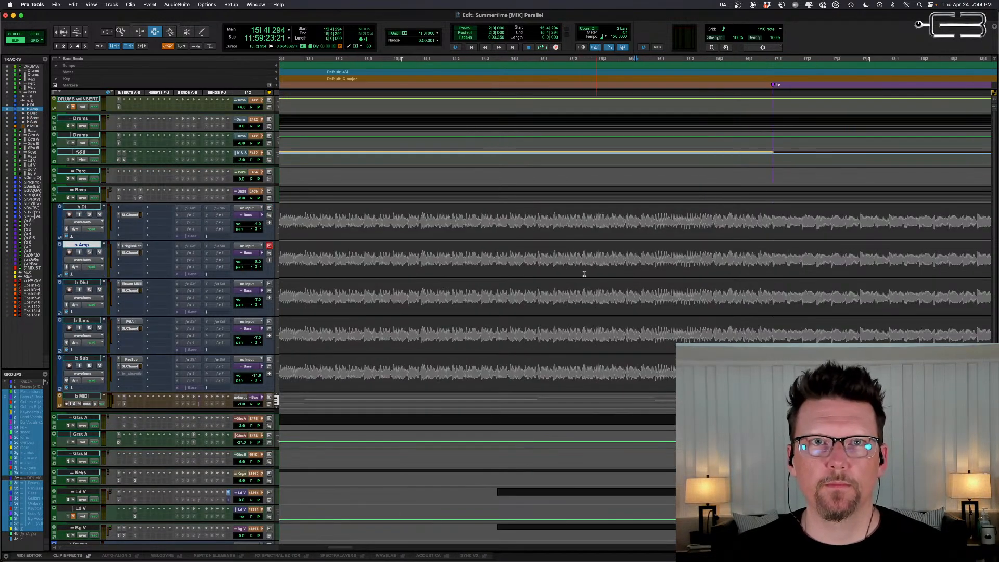
Step: Highlight the opening of the BASS-02 clips across the bass tracks to compare the duplicated audio
key("r")
key("r")
left_click_drag(436, 215, 518, 284)
left_click_drag(386, 210, 481, 380)
left_click(413, 253)
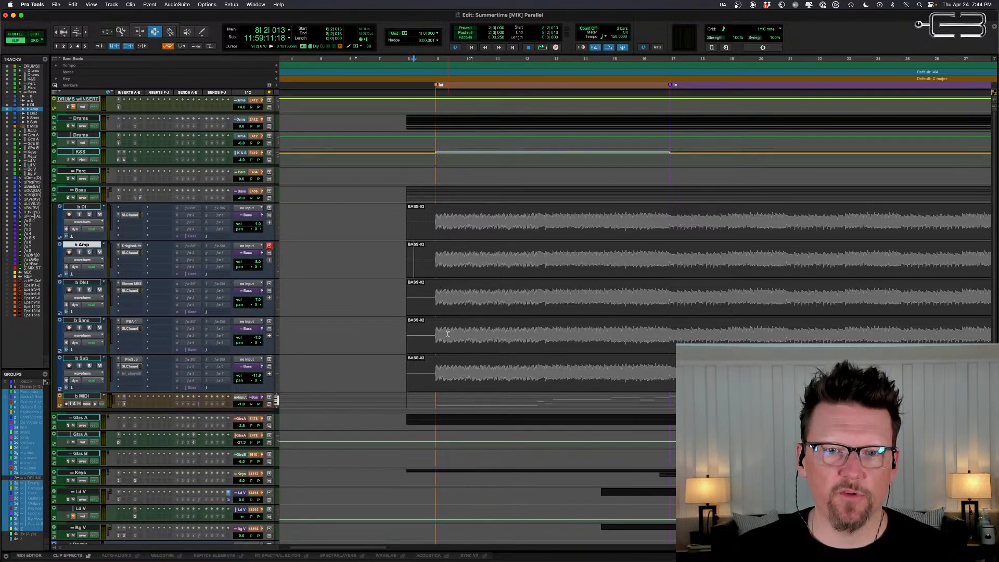
left_click_drag(392, 363, 476, 256)
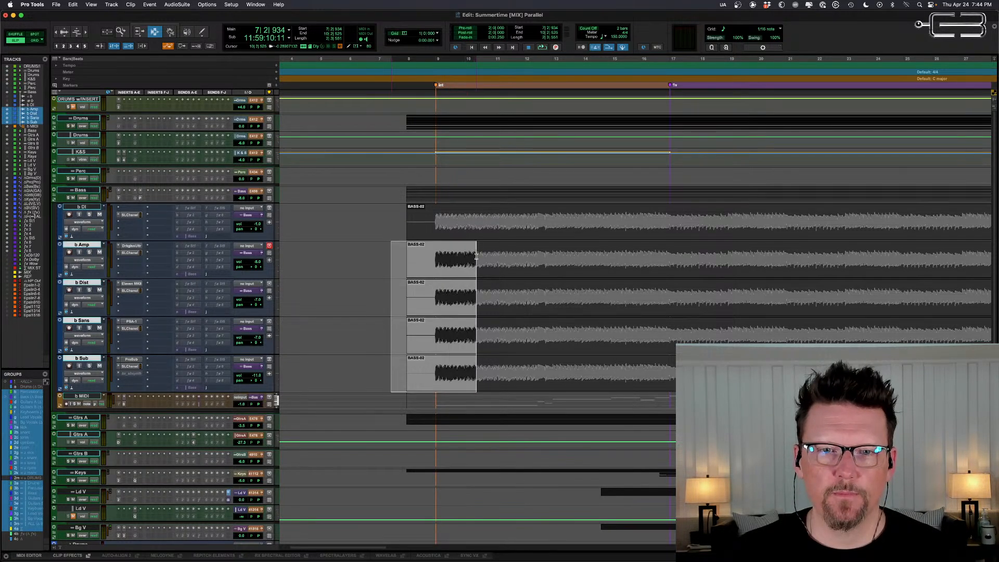
left_click(430, 229)
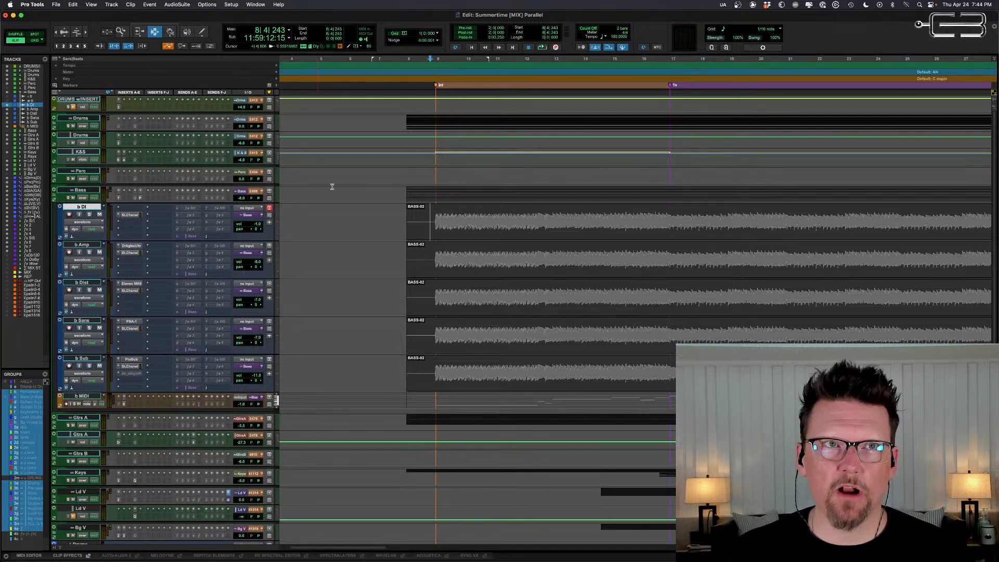
Step: Increase the height of the Bass folder track
left_click(280, 207)
left_click(281, 206)
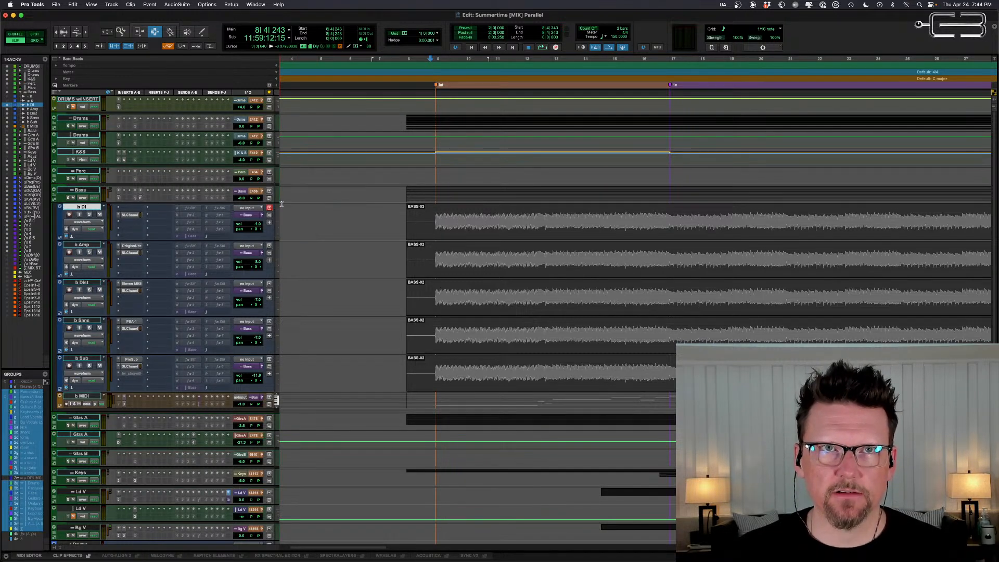
left_click(74, 191)
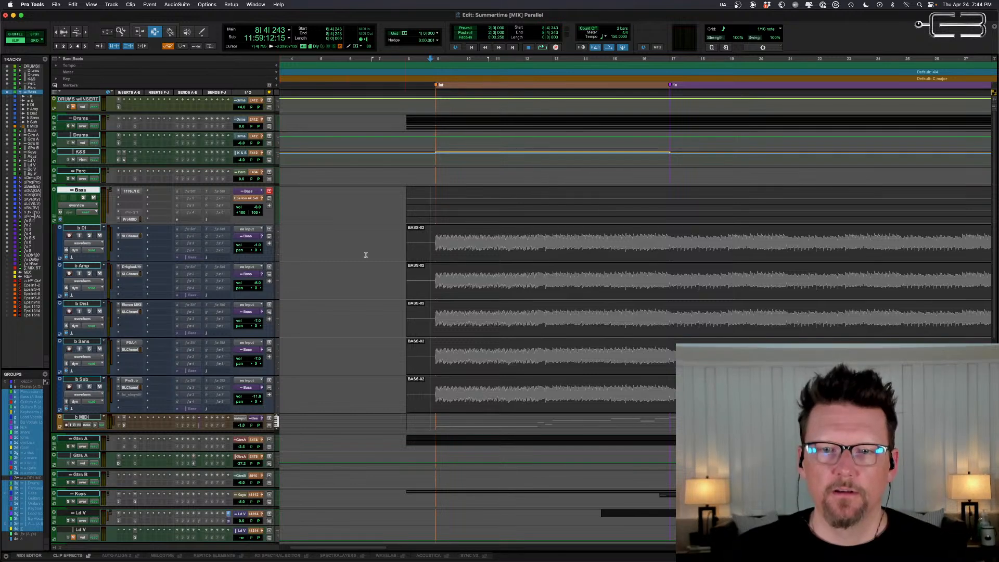
Step: Highlight clip sections on the b DI, b Amp, b Dist, b Sans and b Sub tracks to point out each duplicate
left_click_drag(398, 246, 509, 400)
left_click(493, 386)
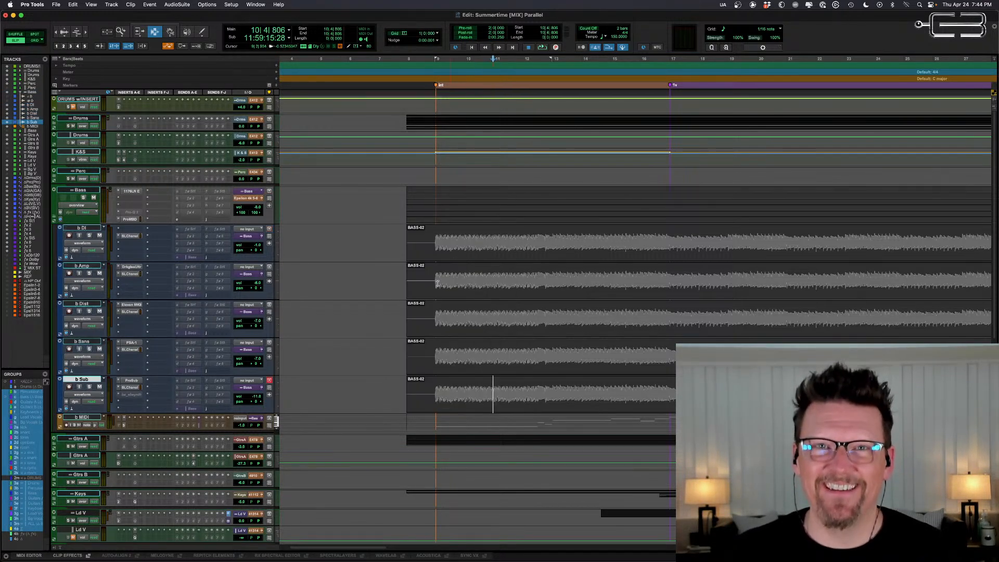
left_click_drag(383, 240, 637, 247)
left_click_drag(347, 278, 636, 293)
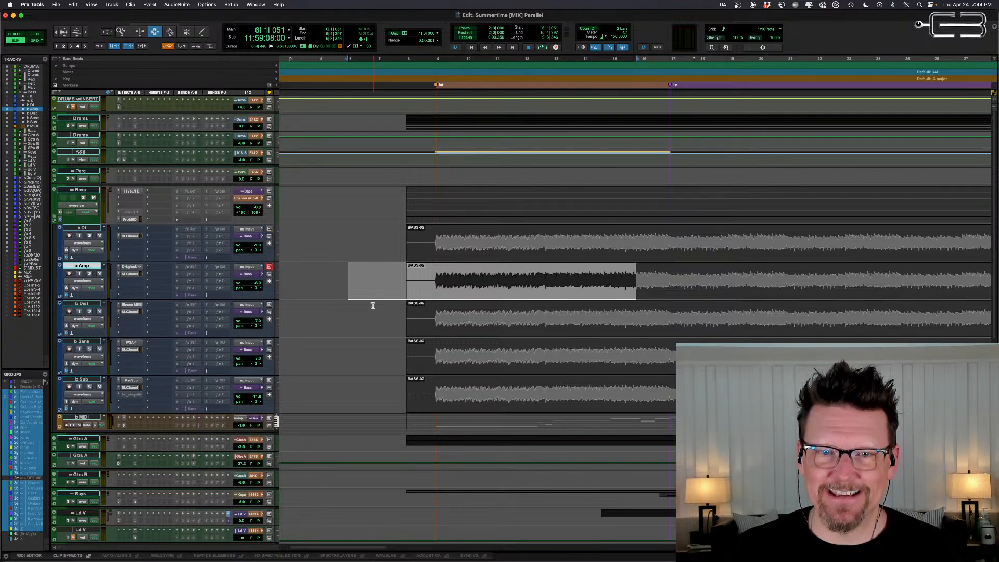
left_click_drag(372, 306, 643, 322)
left_click_drag(432, 360, 660, 367)
left_click_drag(475, 394, 698, 395)
left_click_drag(417, 391, 651, 394)
left_click_drag(525, 367, 649, 354)
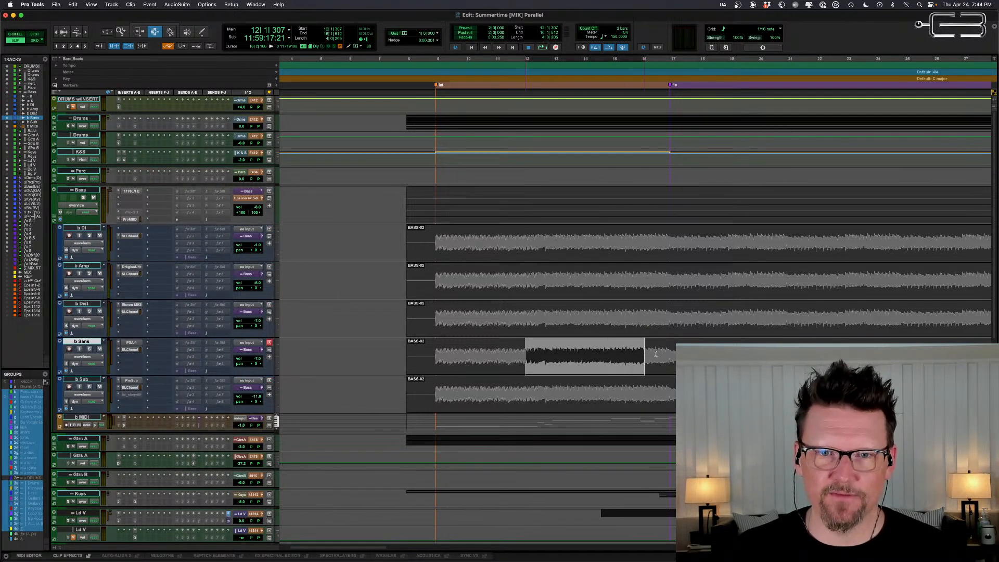
left_click_drag(498, 320, 603, 312)
left_click_drag(506, 277, 533, 274)
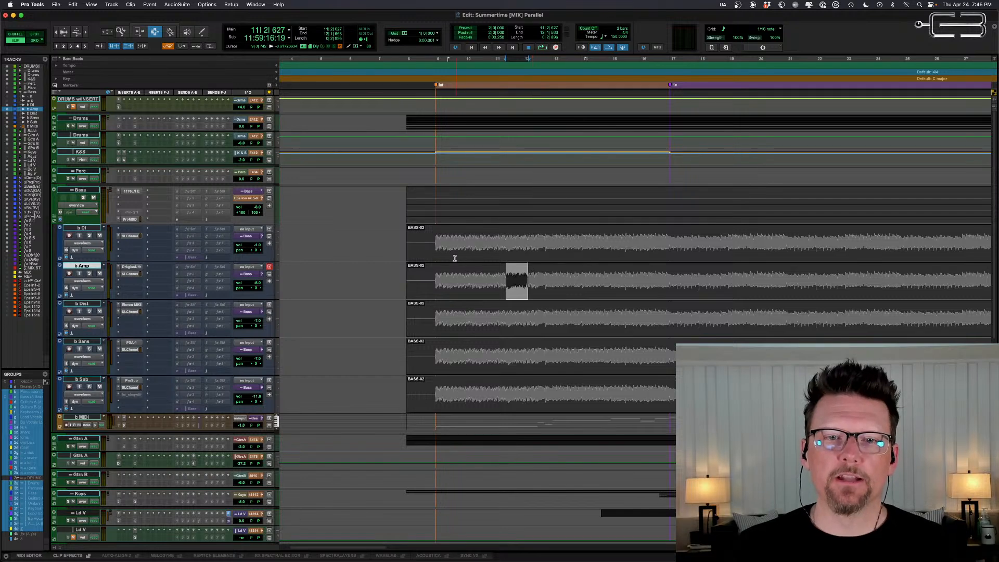
Step: Solo b DI in the mixer, play from just before the bass entrance and reset the Bass folder fader to 0.0 dB
left_click(430, 255)
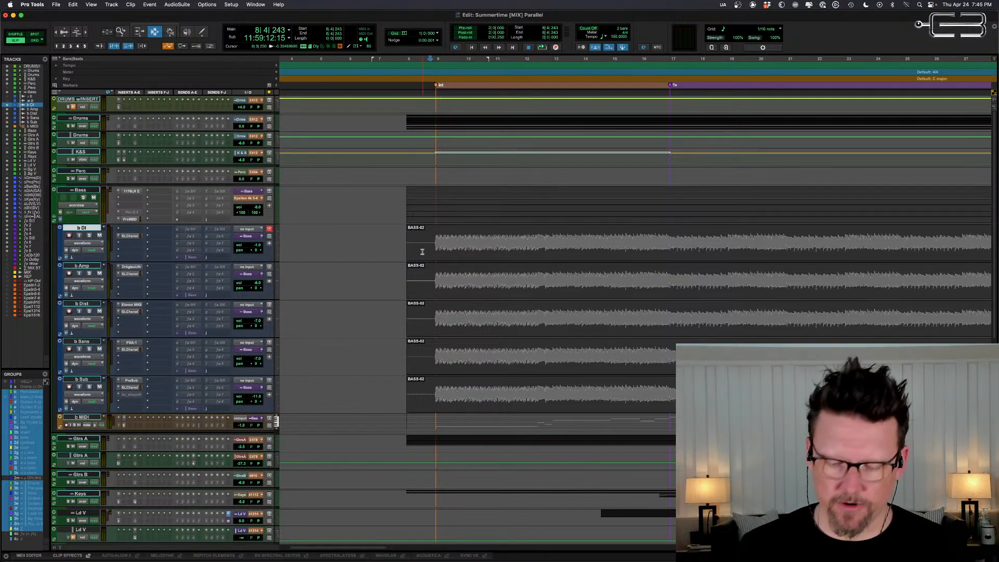
key("super+equal")
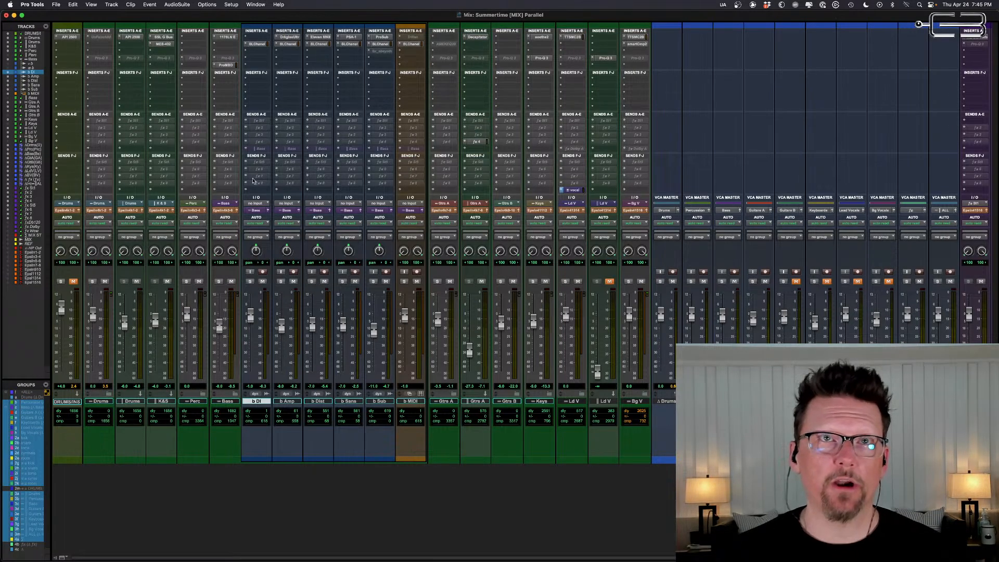
left_click(249, 281)
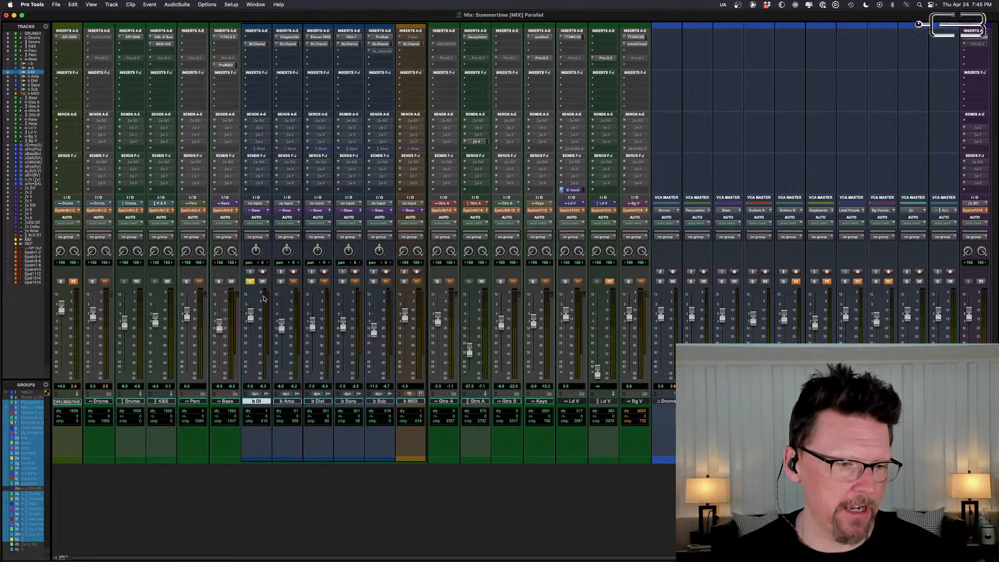
key("space")
left_click(221, 325, "alt")
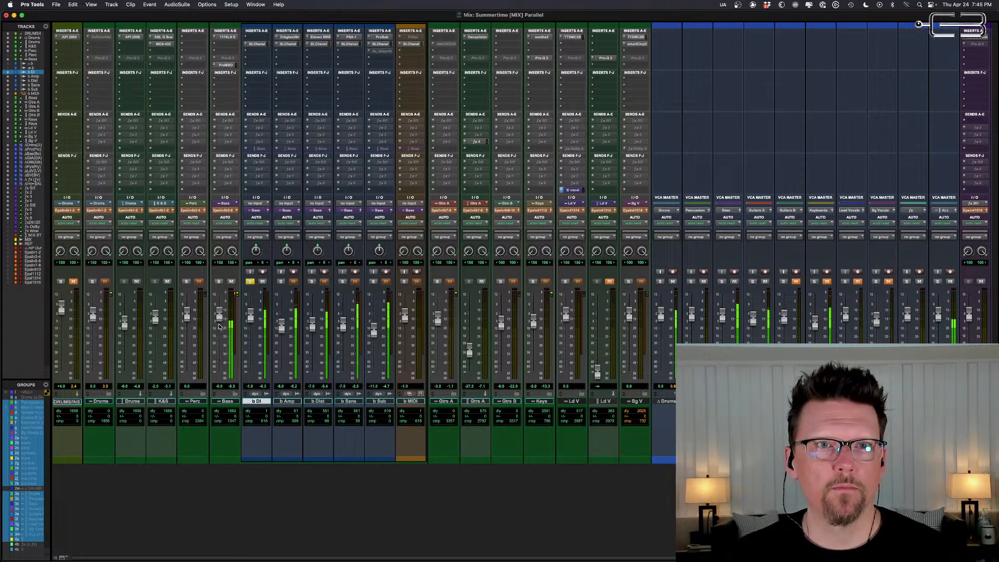
Step: Solo b Amp in place of b DI, then view its Darkglass Ultra plug-in and close the plug-in window
left_click(281, 282)
left_click(250, 282)
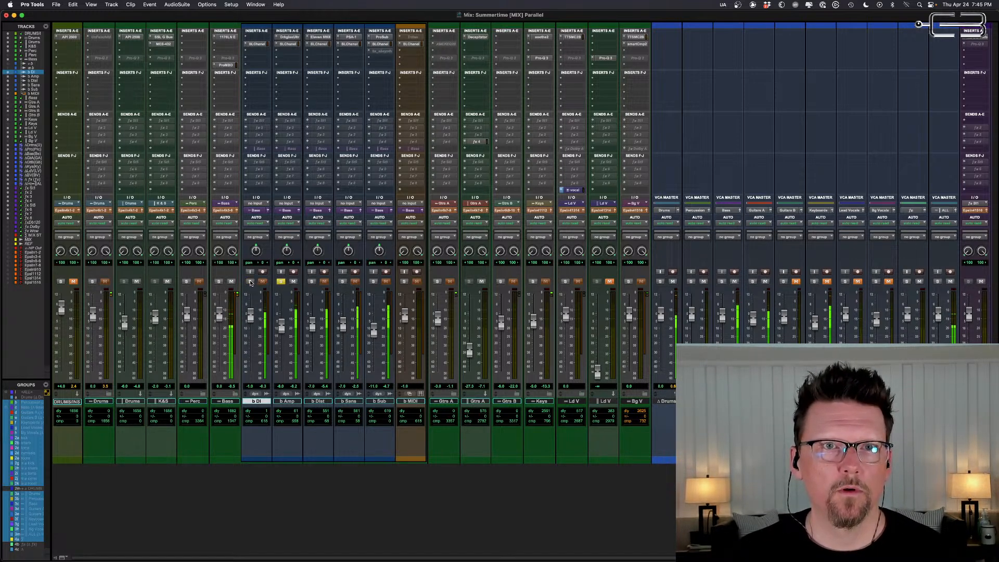
left_click(287, 37)
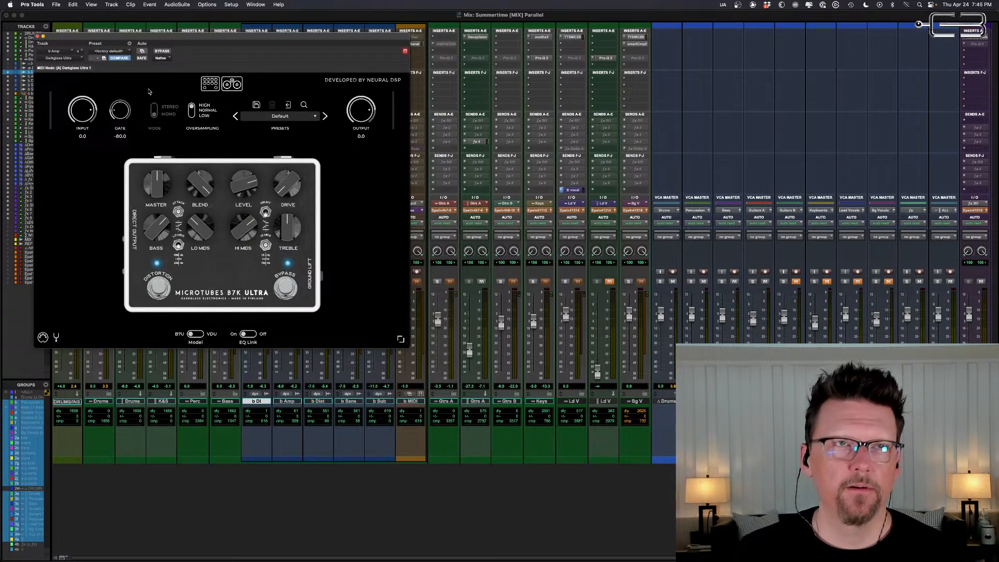
left_click(42, 36)
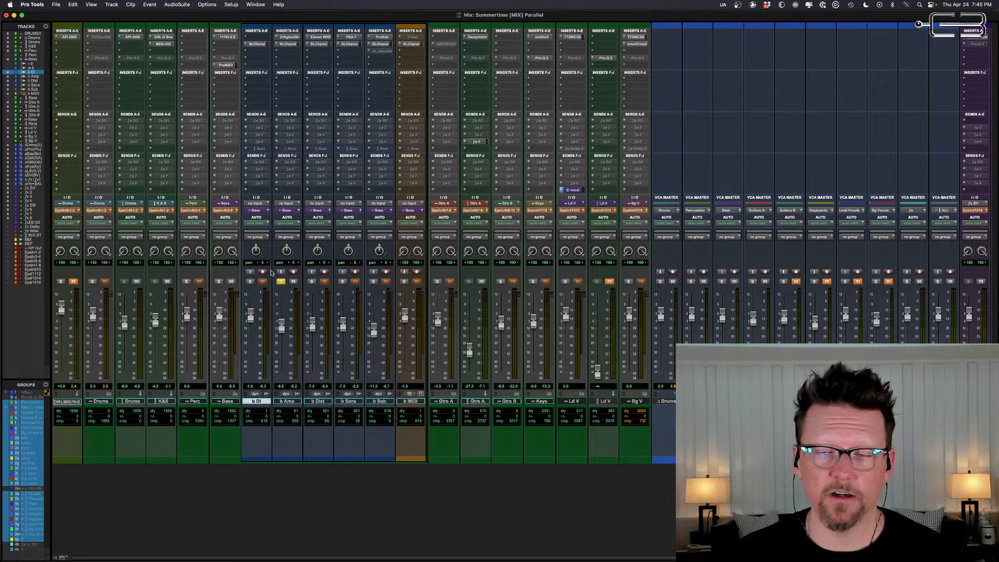
Step: Audition the b Dist track soloed in place of b Amp
left_click(311, 281)
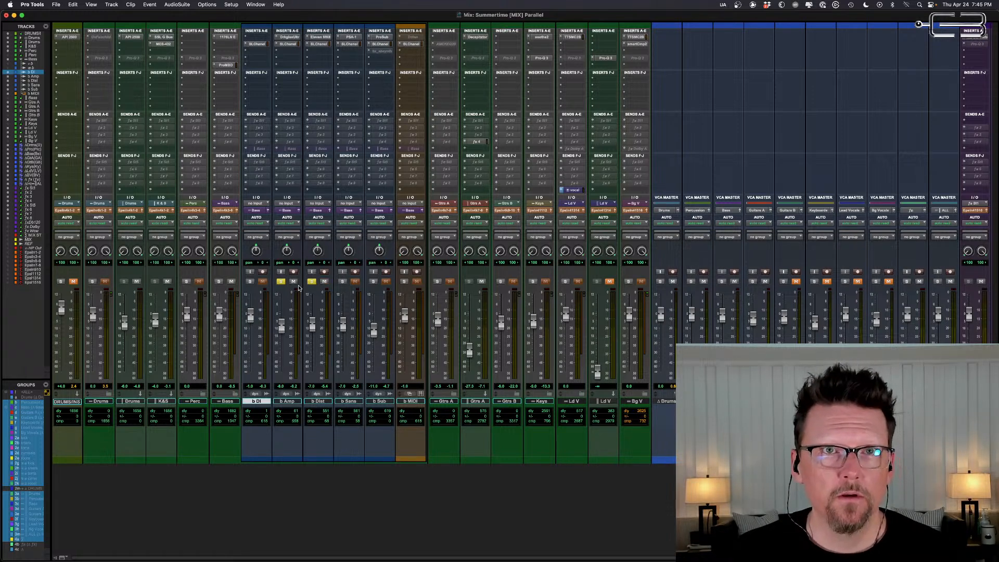
key("space")
key("space")
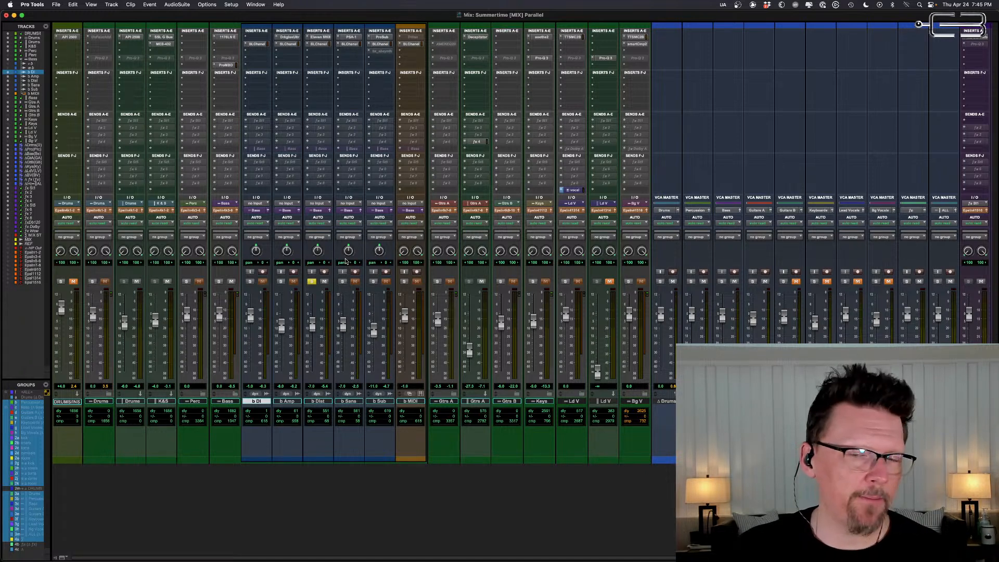
Step: Audition b Sans soloed in place of b Dist, then view its SansAmp PSA-1 plug-in and close the plug-in window
key("space")
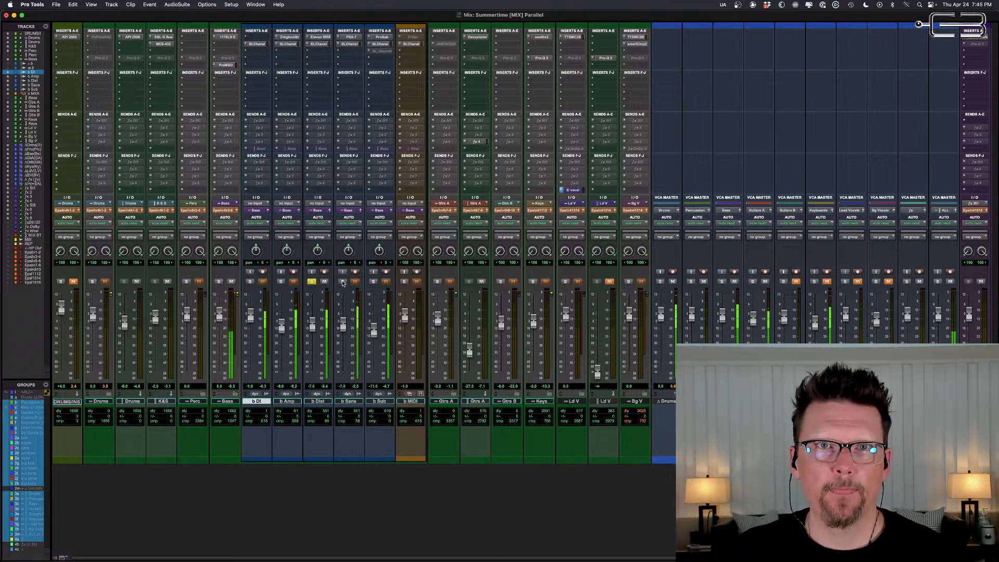
left_click(342, 283)
left_click(313, 283)
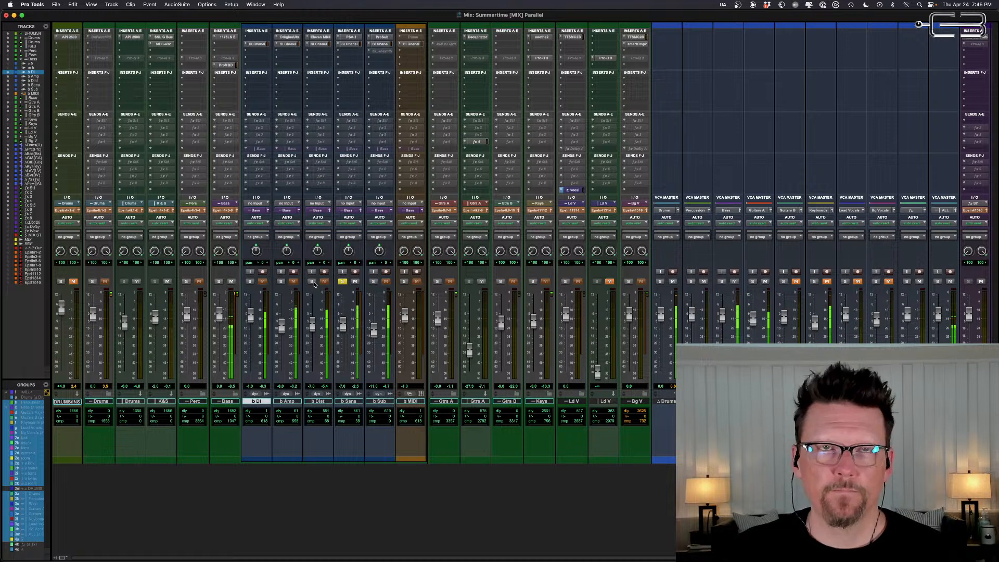
key("space")
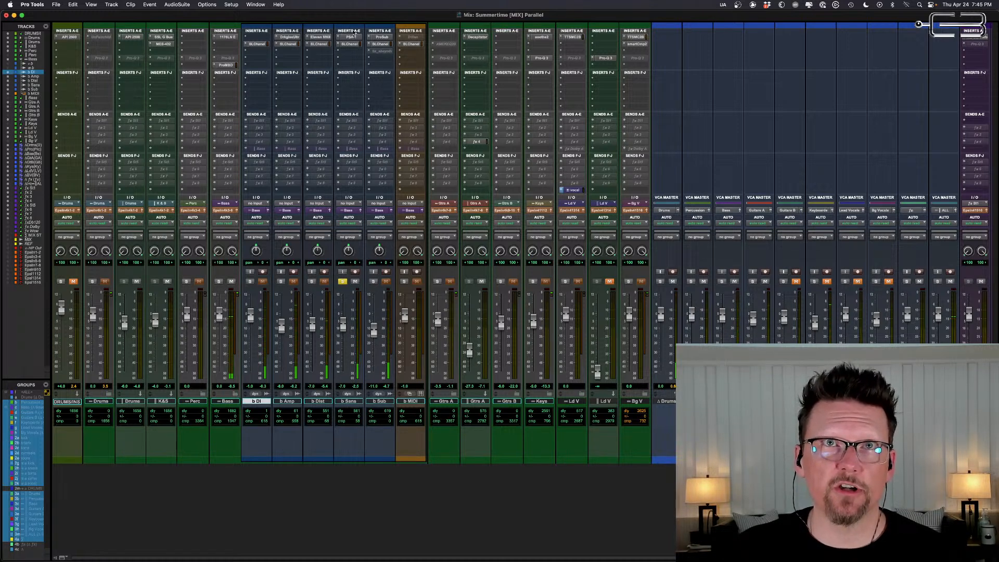
left_click(350, 38)
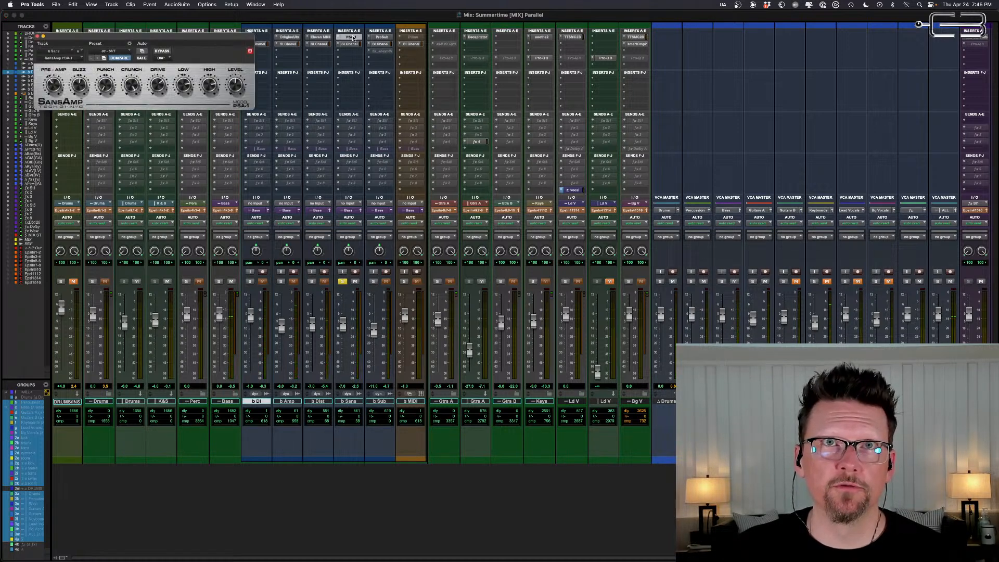
left_click(37, 36)
Step: Audition b Sub soloed in place of b Sans and open its Pro Subharmonic plug-in
key("space")
left_click(373, 281)
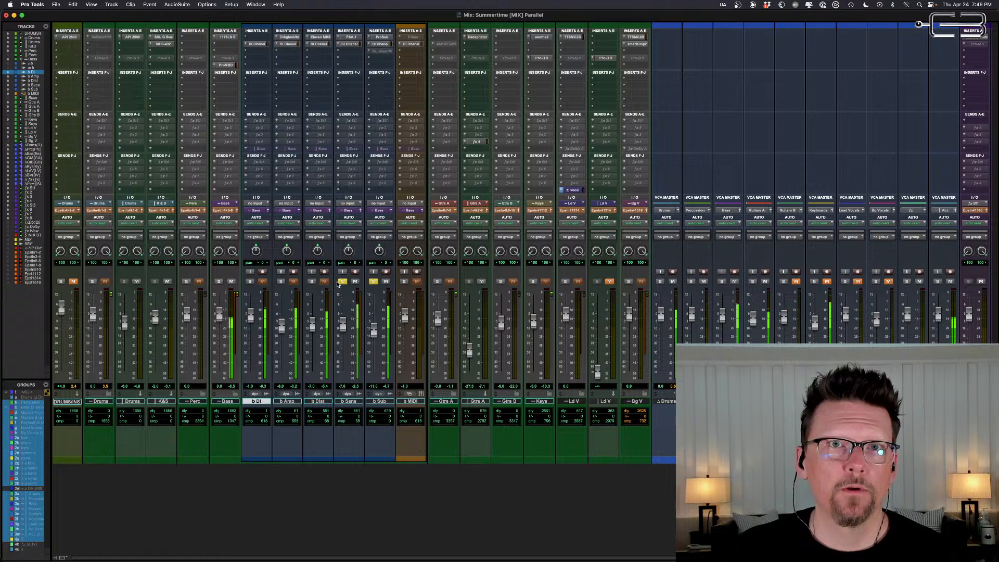
left_click(342, 282)
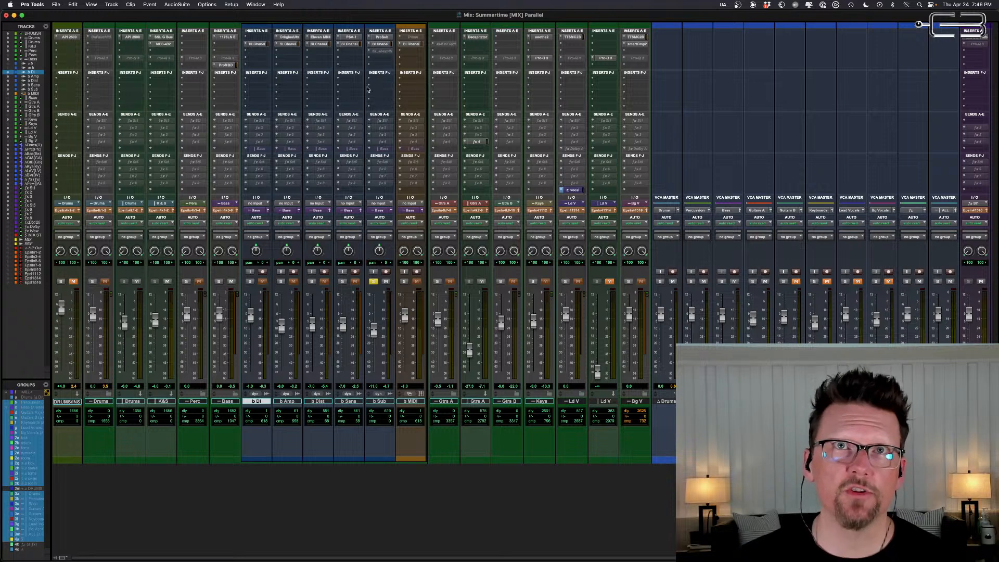
left_click(378, 38)
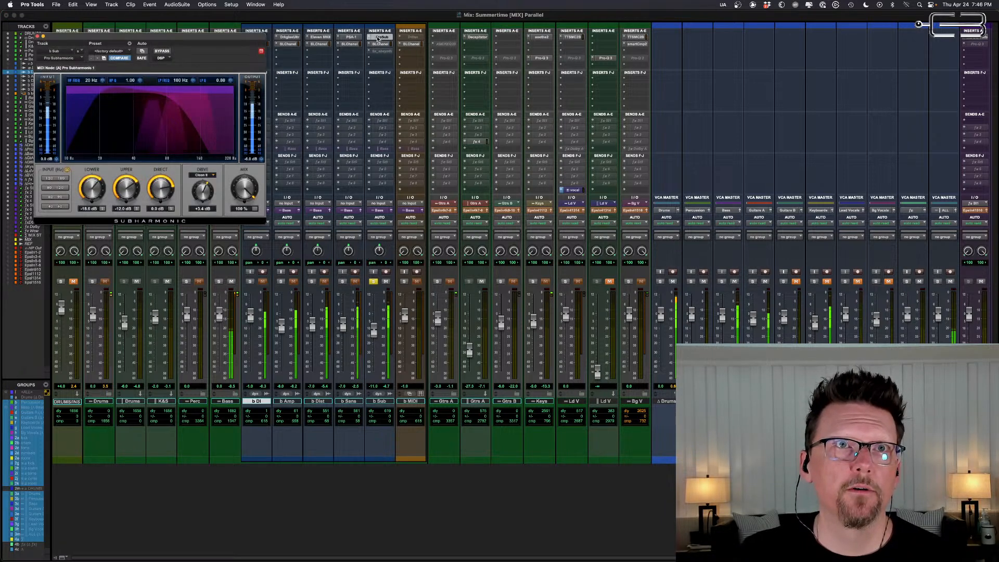
Step: Close the Pro Subharmonic plug-in window and solo the Bass folder track in place of b Sub
left_click(38, 37)
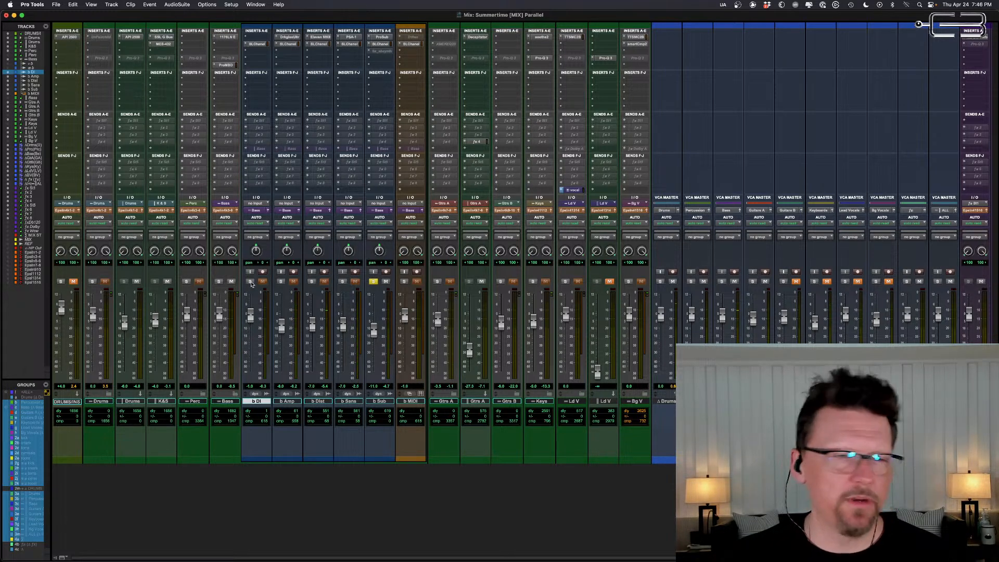
left_click(219, 282)
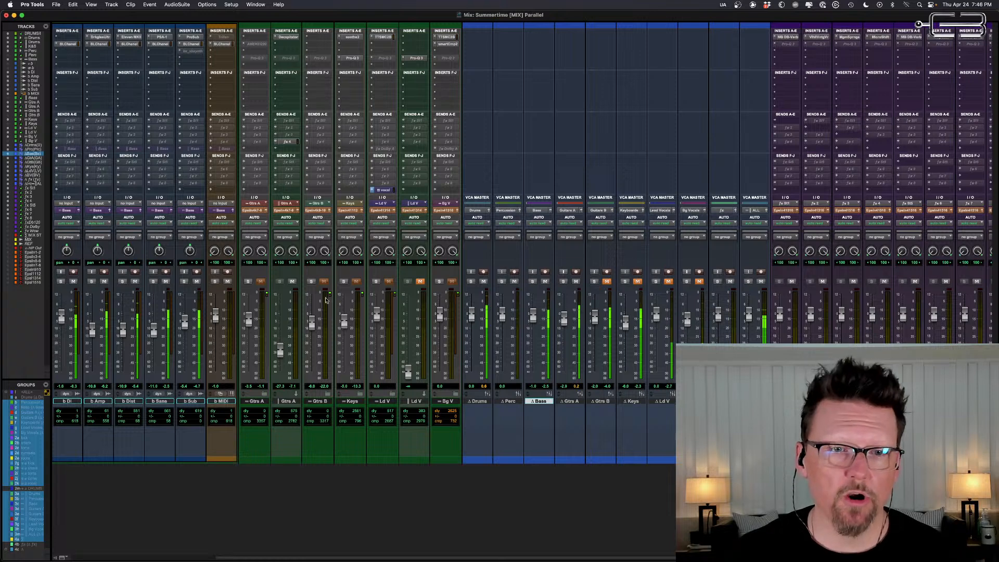
scroll(326, 300, "left", 6)
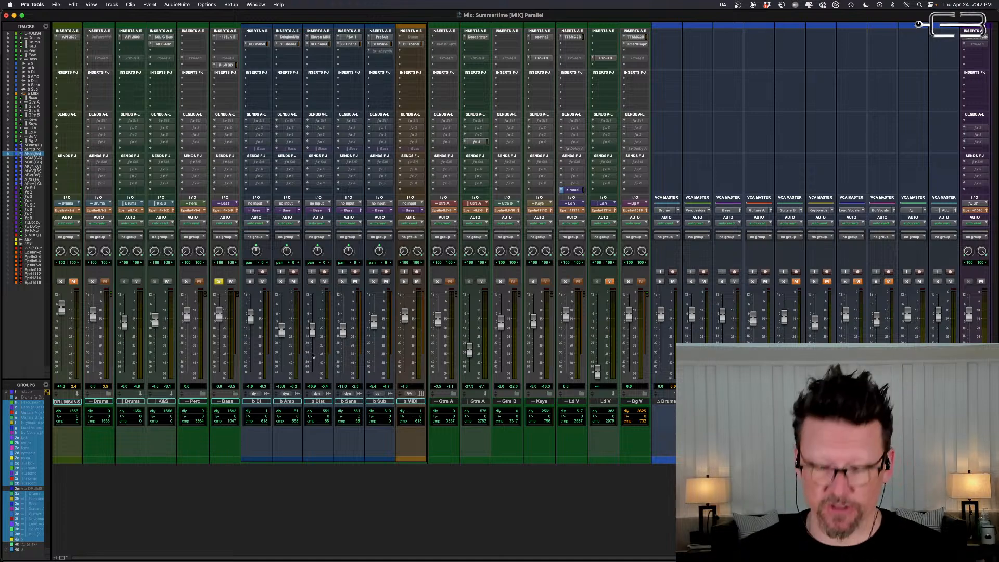
Step: Switch to the Edit window and highlight the opening section of the b DI, b Amp, b Dist and b Sans clips in turn
key("super+equal")
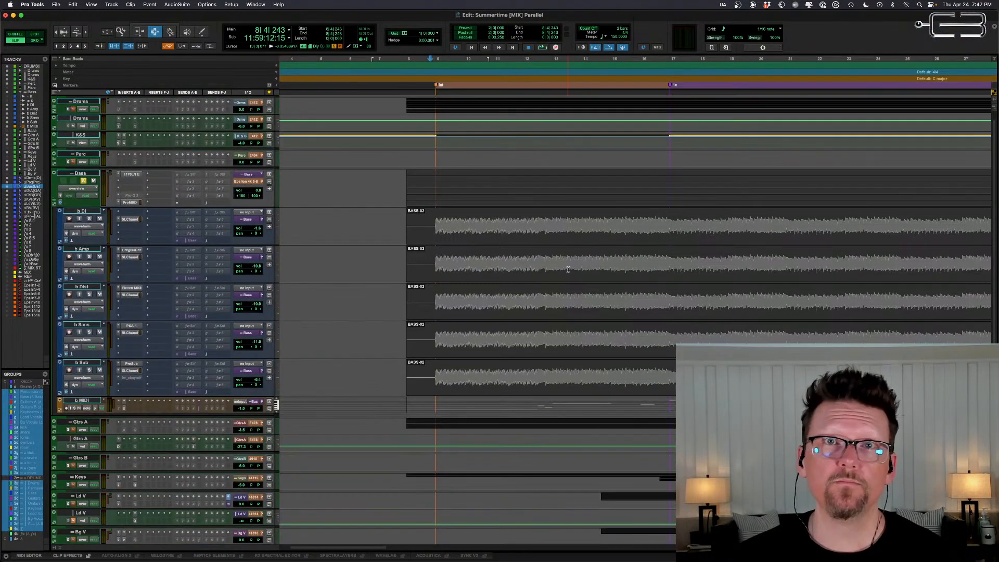
key("super+bracketleft")
key("super+bracketleft")
left_click_drag(306, 226, 500, 234)
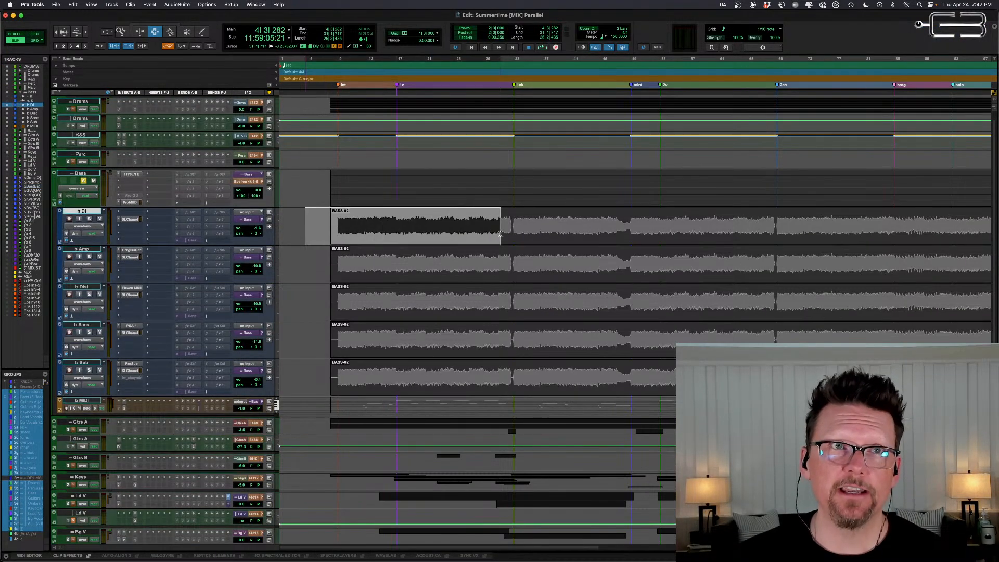
left_click_drag(292, 263, 470, 262)
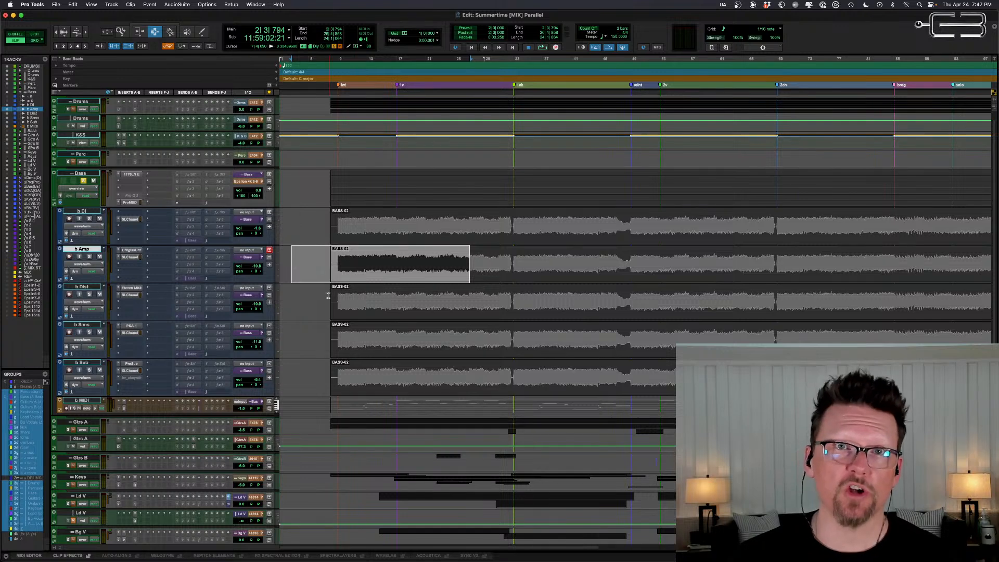
left_click_drag(328, 295, 446, 302)
left_click_drag(301, 341, 427, 337)
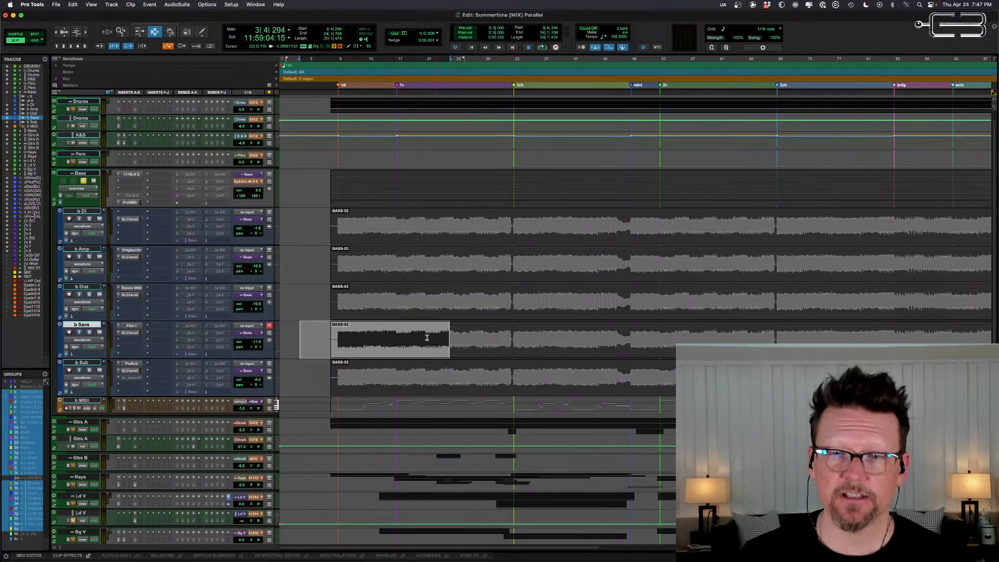
Step: Highlight shorter passages on the b Amp, b Dist and b Sans clips one after another
left_click(370, 334)
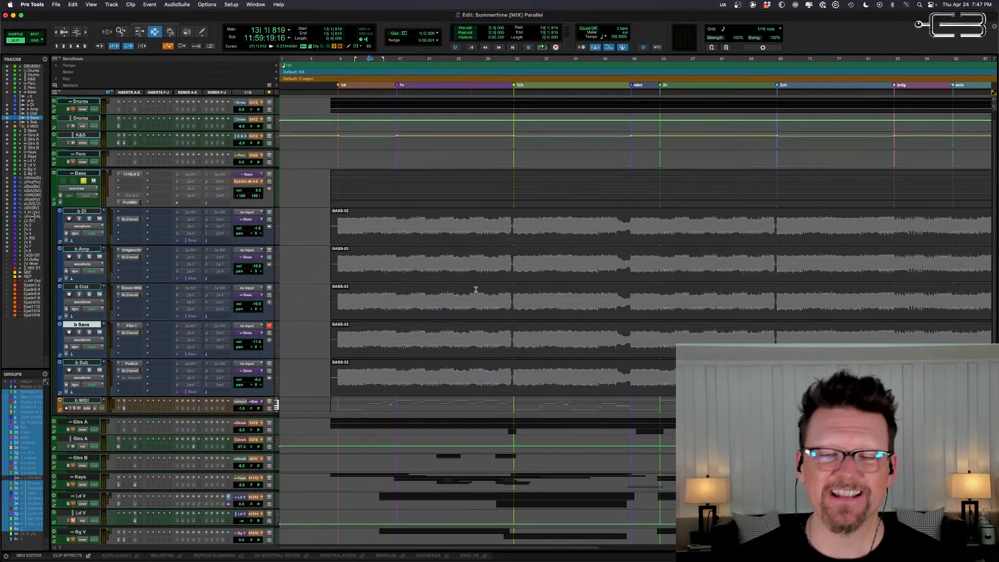
left_click_drag(358, 245, 419, 277)
left_click_drag(379, 296, 425, 298)
left_click_drag(388, 332, 419, 333)
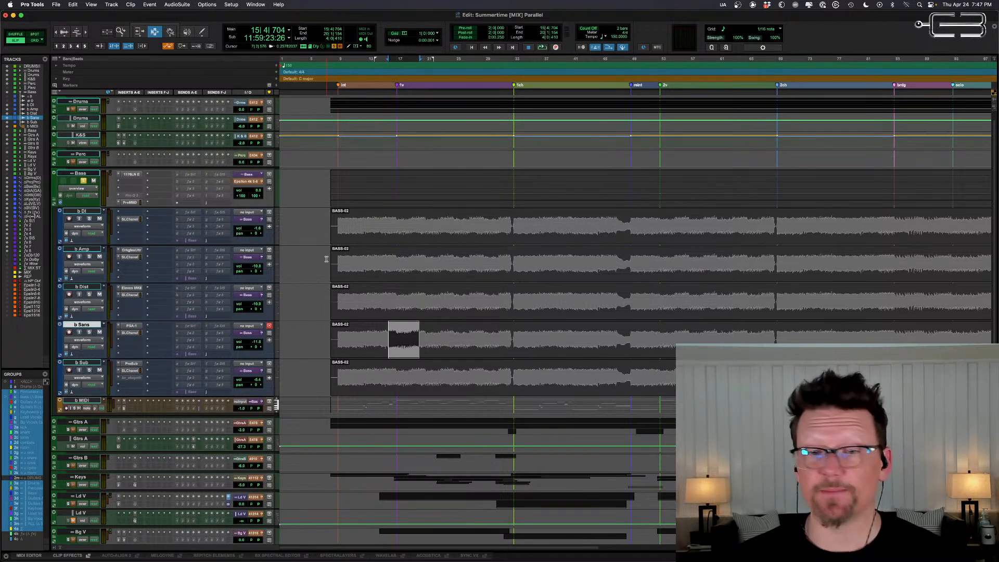
Step: Make the Darkglass insert on b Amp inactive, highlight passages of its clip, and make the insert active again
left_click_drag(324, 259, 415, 257)
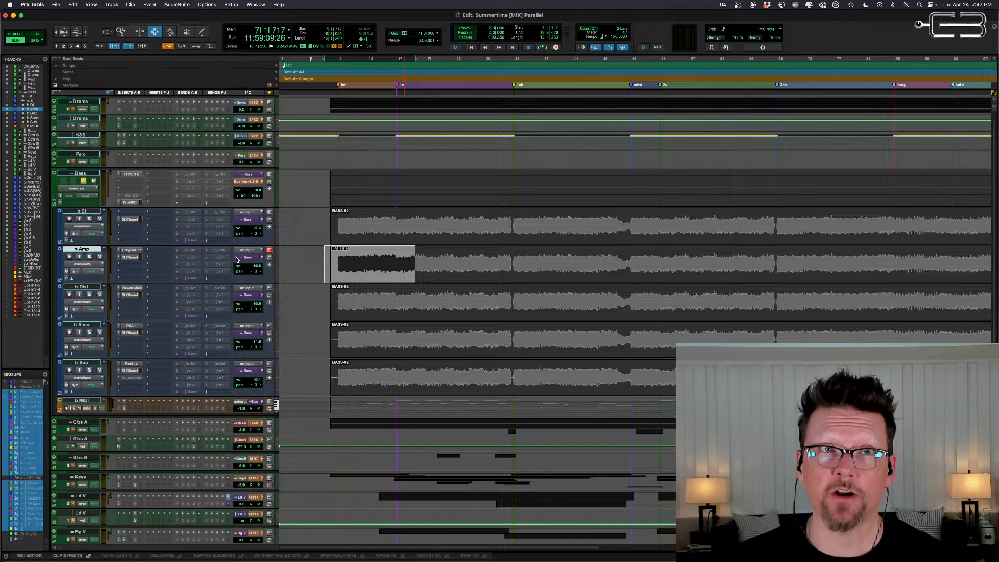
left_click(129, 252, "ctrl+super")
left_click_drag(317, 265, 547, 271)
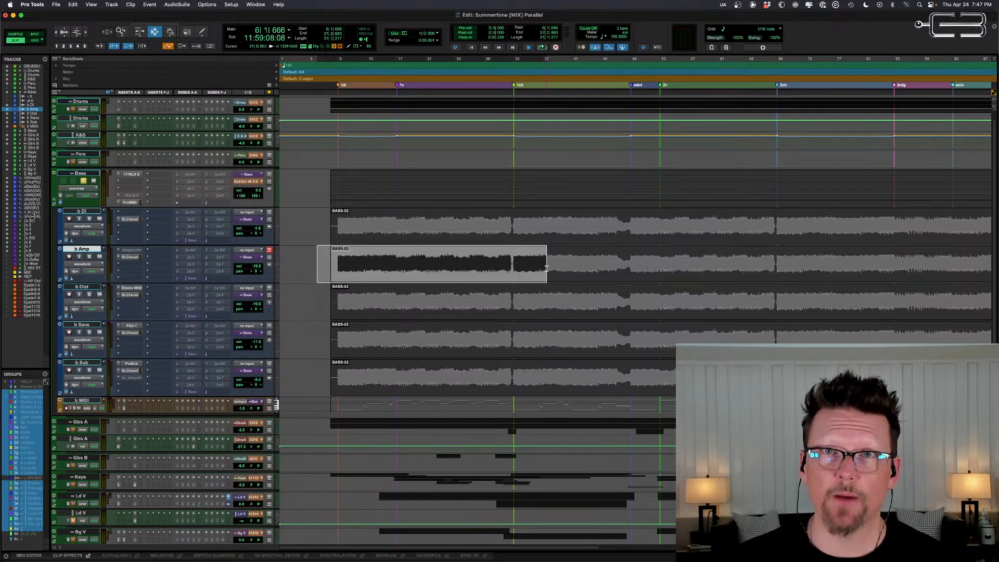
left_click(447, 280)
left_click_drag(377, 265, 499, 269)
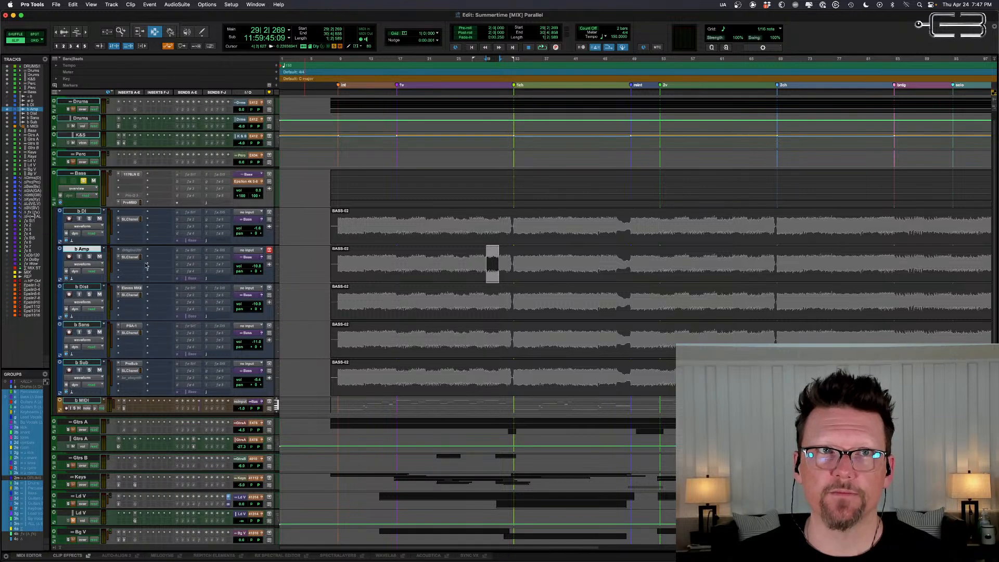
left_click(129, 252, "ctrl+super")
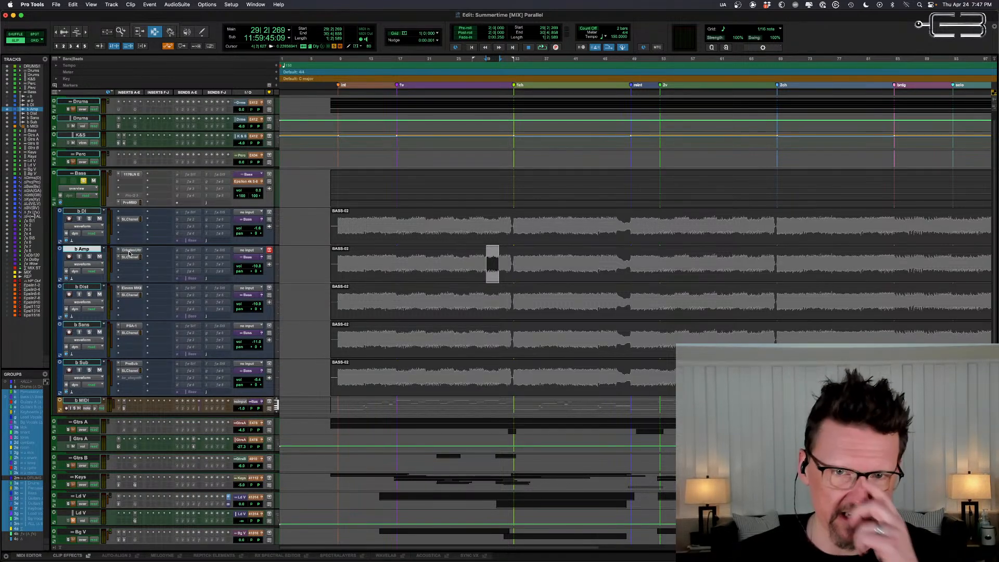
left_click(332, 268)
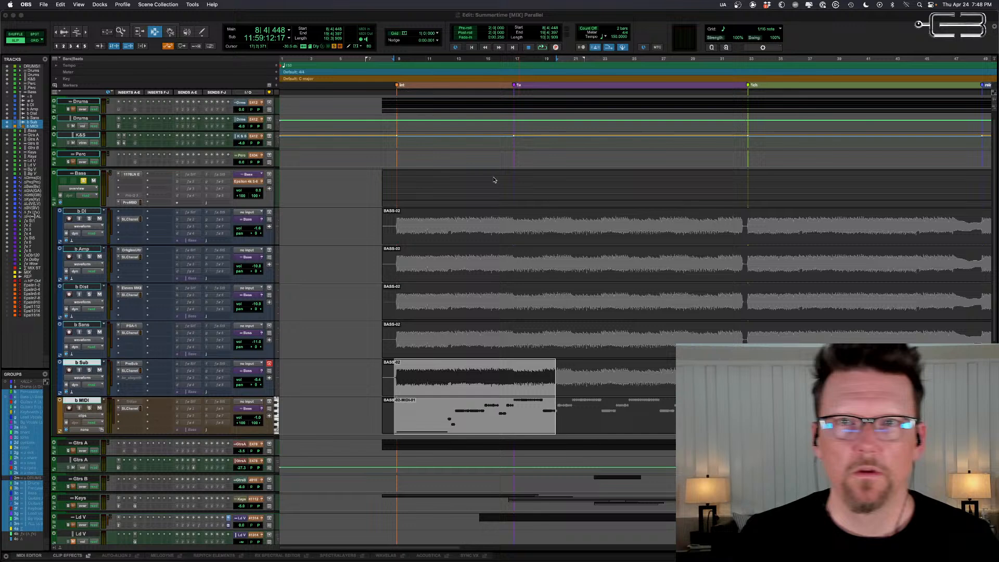
Step: Show the full length of the bass clips, view the Pro Subharmonic plug-in on b Sub, and close its window
left_click(463, 303)
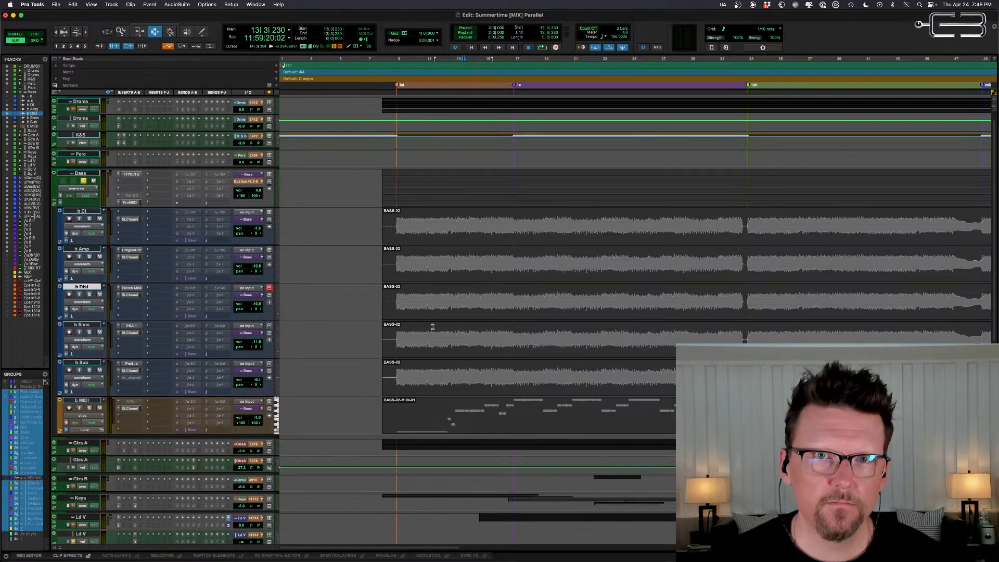
key("super+bracketleft")
key("super+bracketleft")
left_click(131, 363)
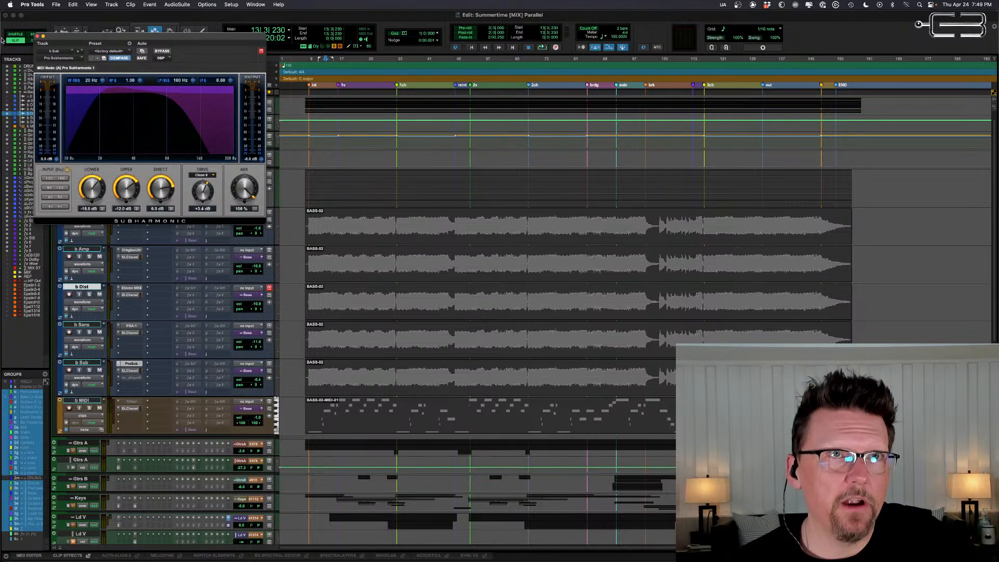
left_click(37, 36)
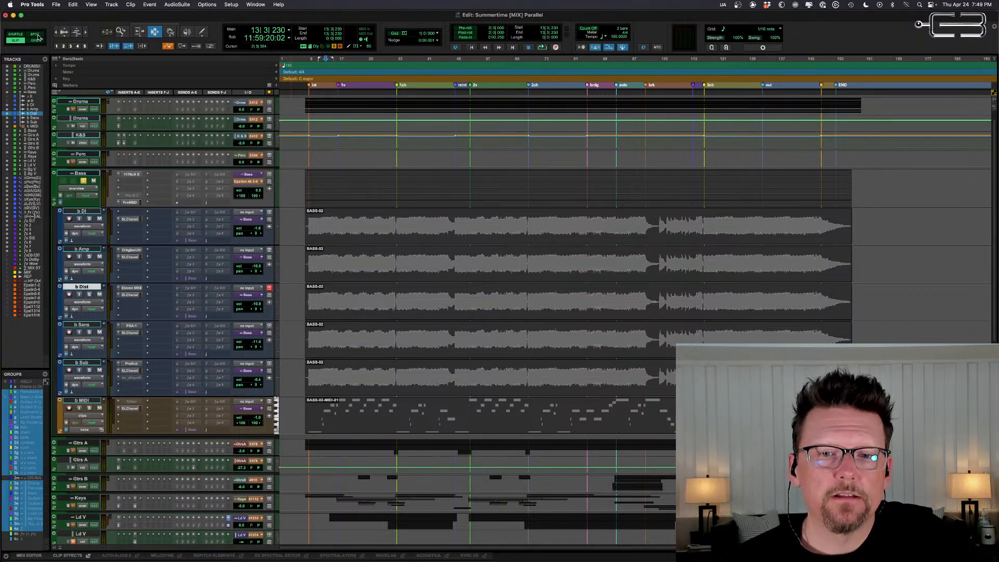
Step: Highlight the opening of the b MIDI clip, then extend a selection along the b Sub clip into the second verse
left_click(318, 411)
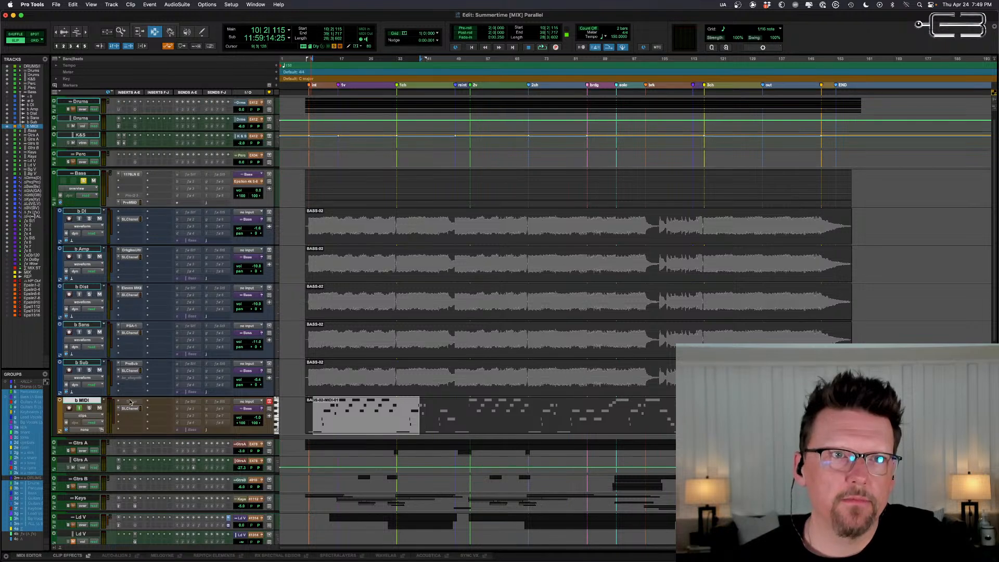
left_click(311, 419)
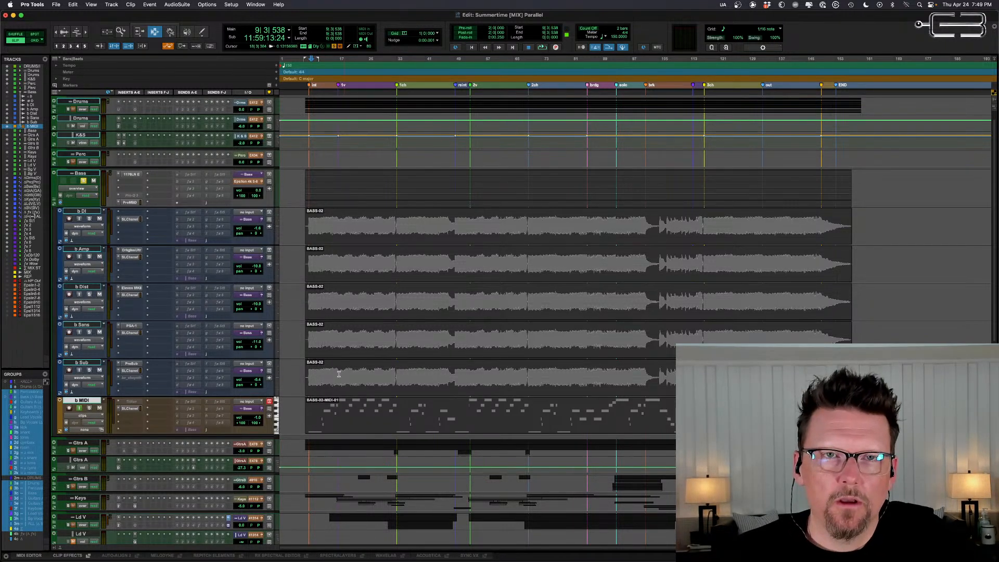
left_click_drag(306, 378, 405, 376)
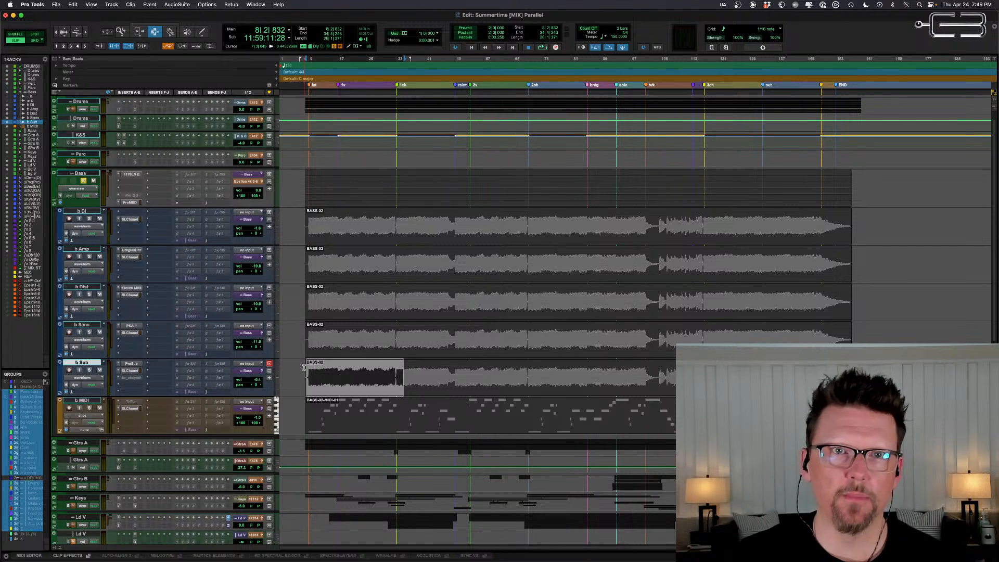
left_click_drag(306, 369, 353, 372)
left_click_drag(443, 375, 475, 379)
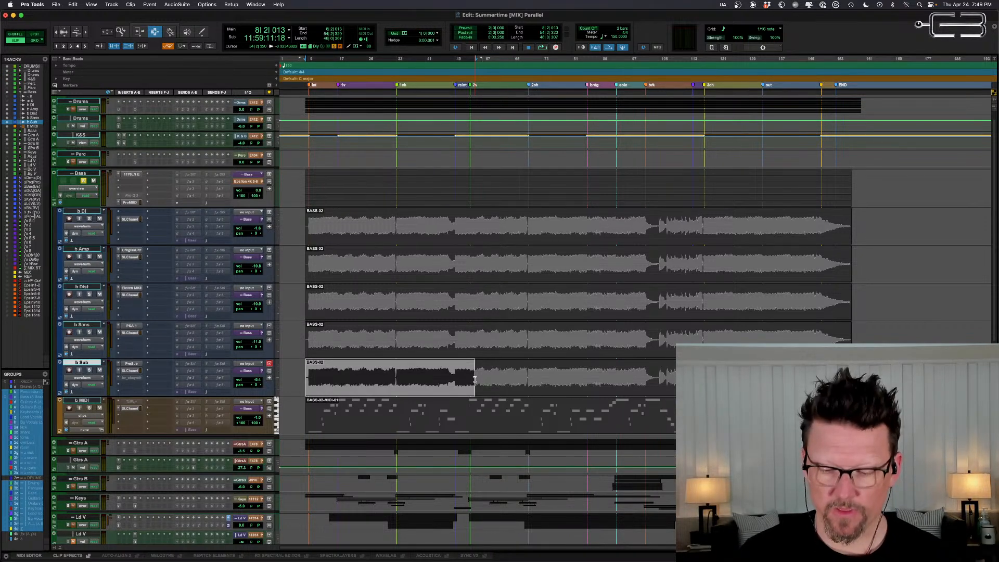
Step: Switch to the Mix window, view the bx_subsynth plug-in on the Dbx 120 effects track, and close the plug-in window
key("super+equal")
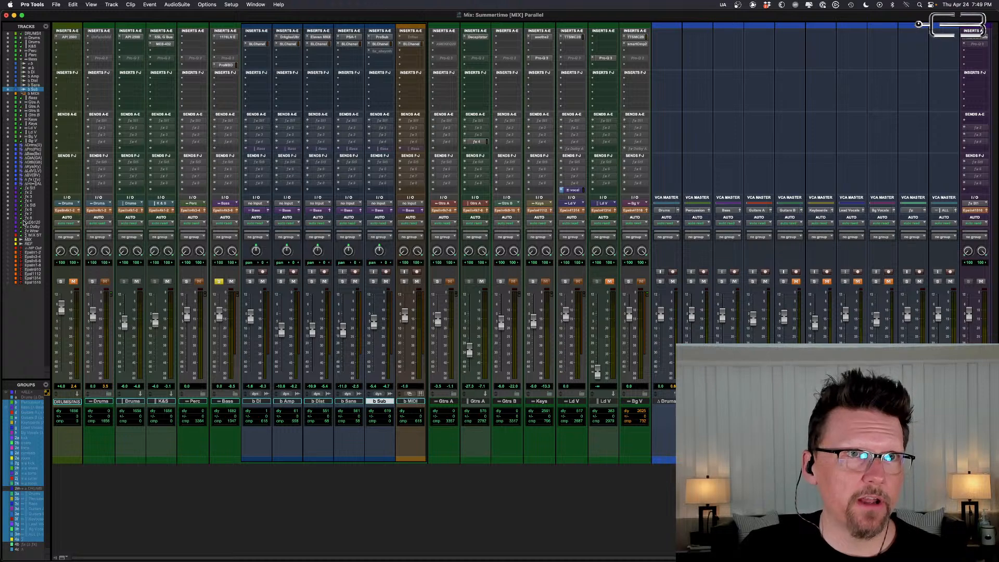
scroll(266, 241, "right", 9)
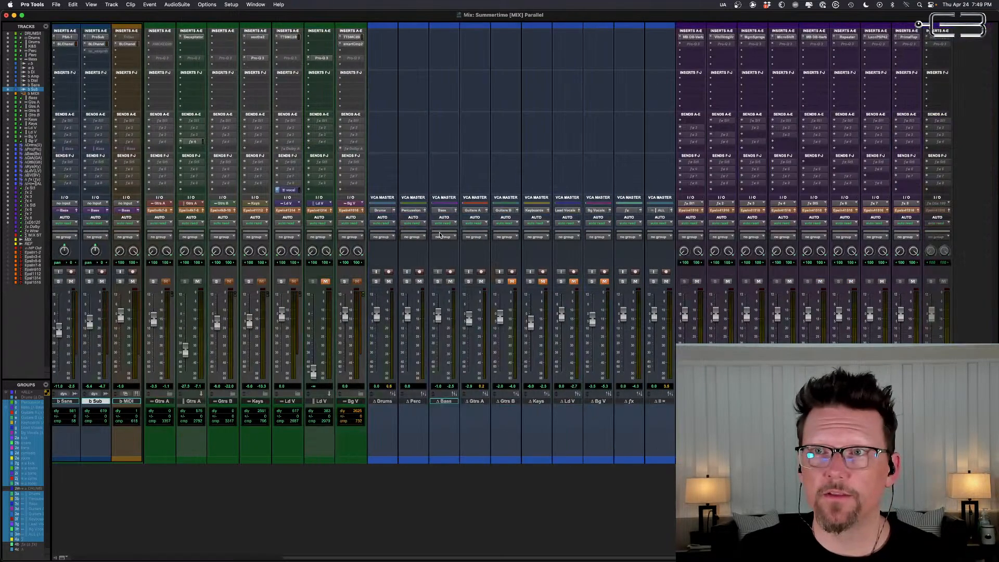
left_click(937, 401)
left_click(939, 38)
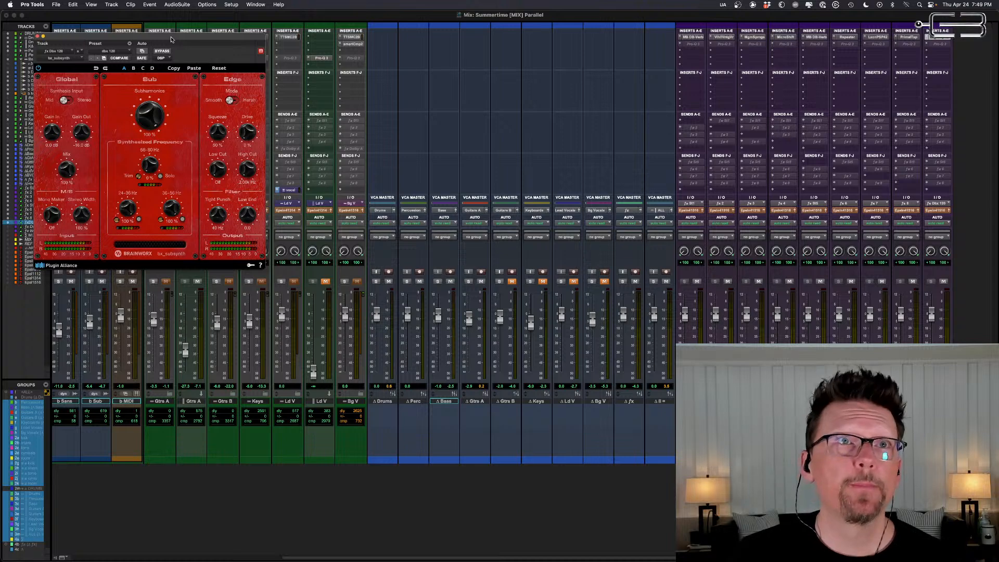
left_click_drag(179, 37, 278, 176)
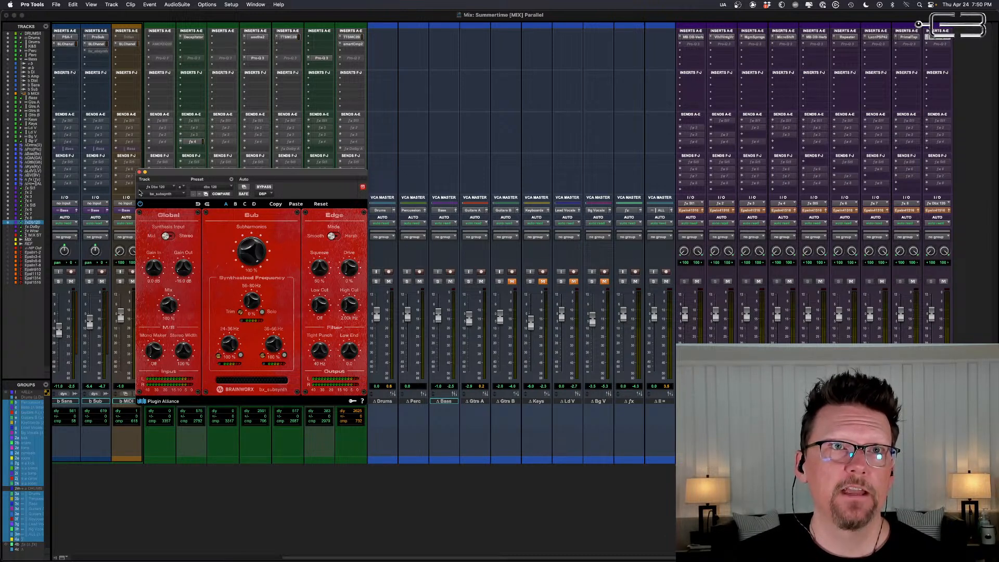
left_click(139, 172)
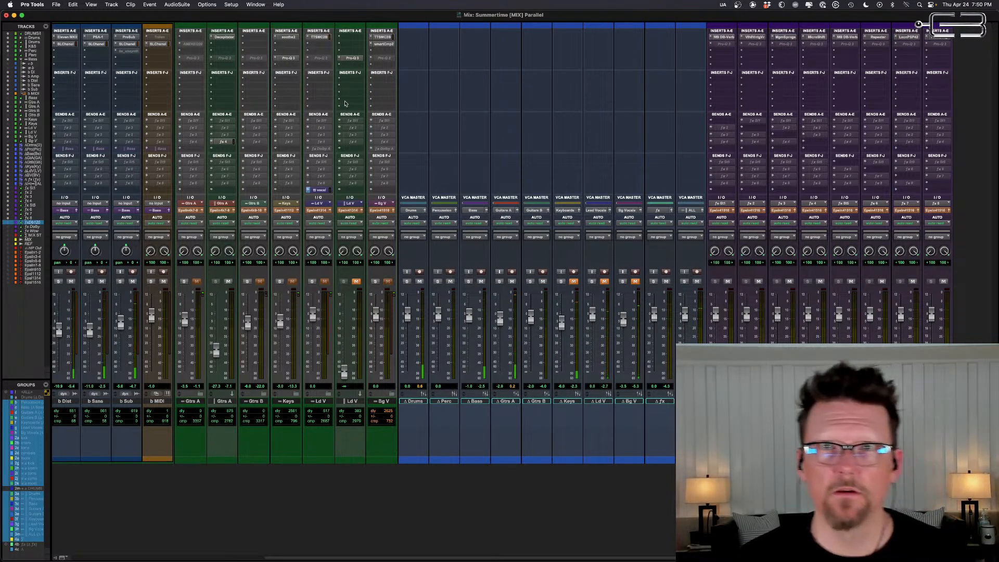
Step: Mute and unmute b Sub repeatedly during playback to compare the mix with and without it
left_click(183, 281)
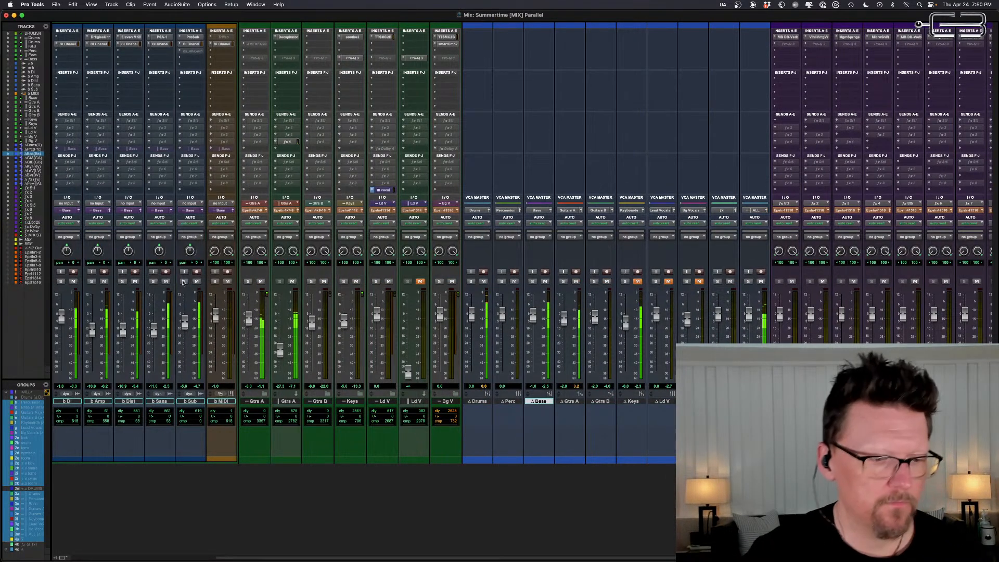
key("shift+m")
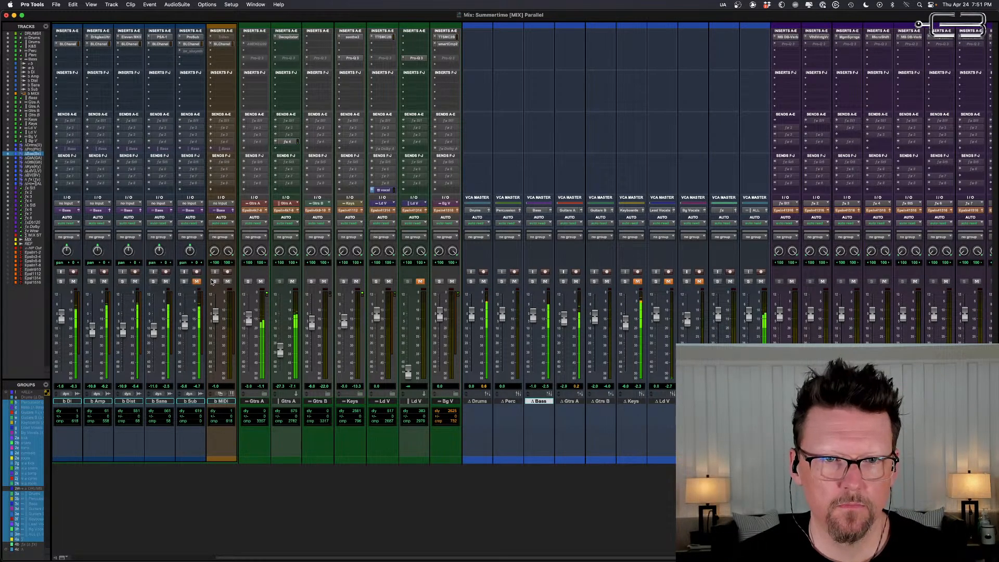
key("shift+m")
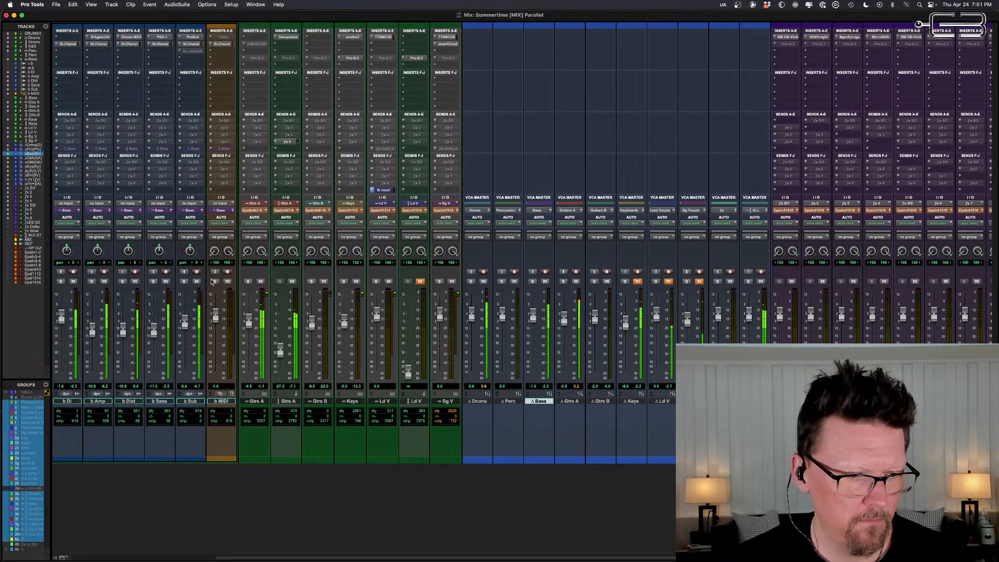
key("shift+m")
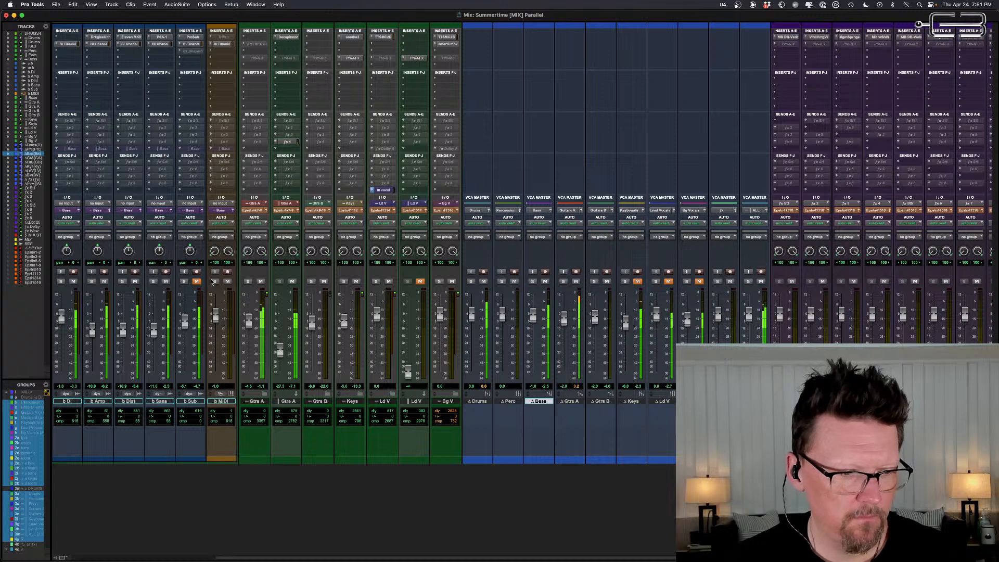
key("shift+m")
Step: Mute and unmute b Dist repeatedly during playback to compare the mix with and without it
key("shift+m")
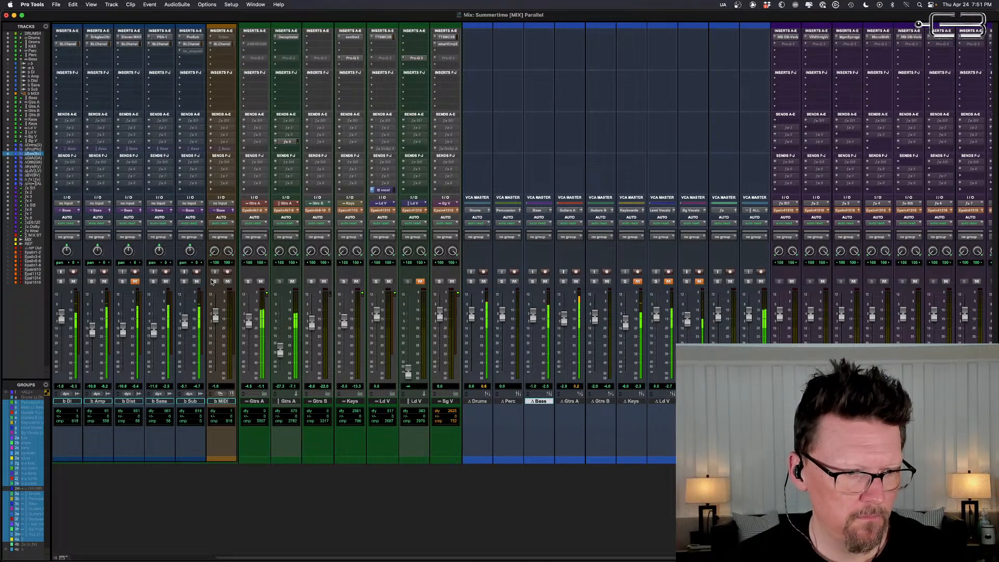
key("shift+m")
key("shift+m")
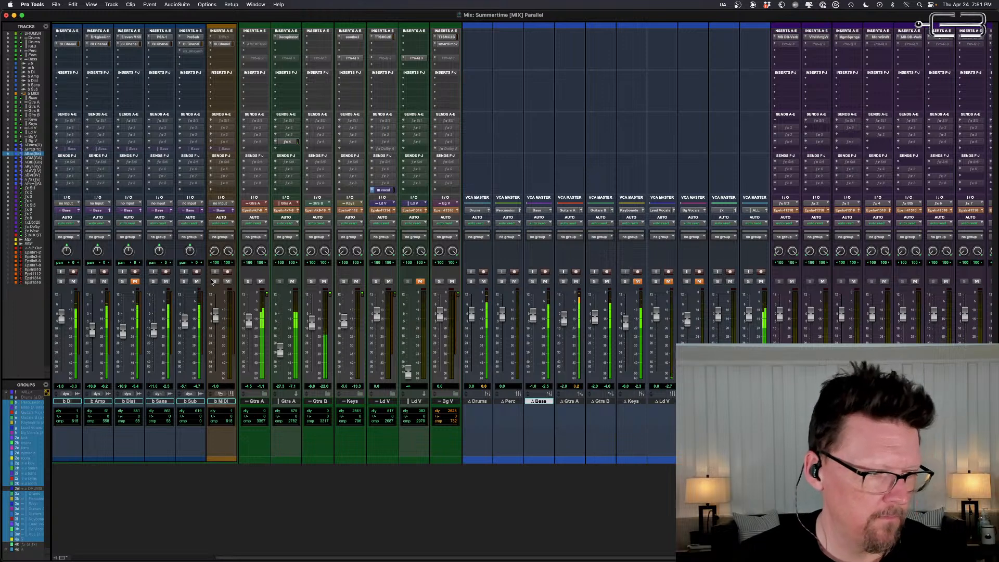
key("shift+m")
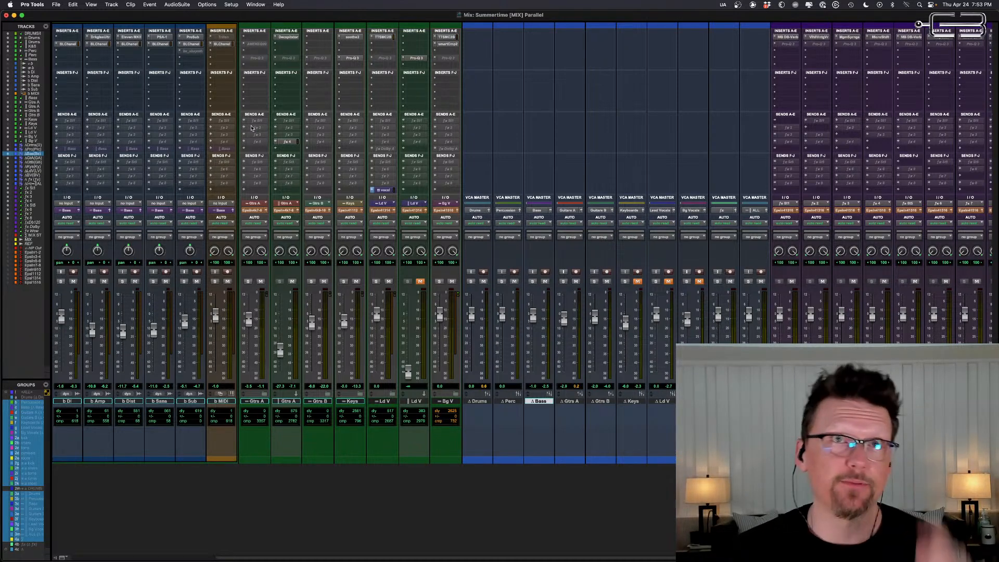
Step: Search the plug-ins for "studio" and insert StudioRack (stereo) on a free slot of the first Ld V track
scroll(244, 161, "left", 5)
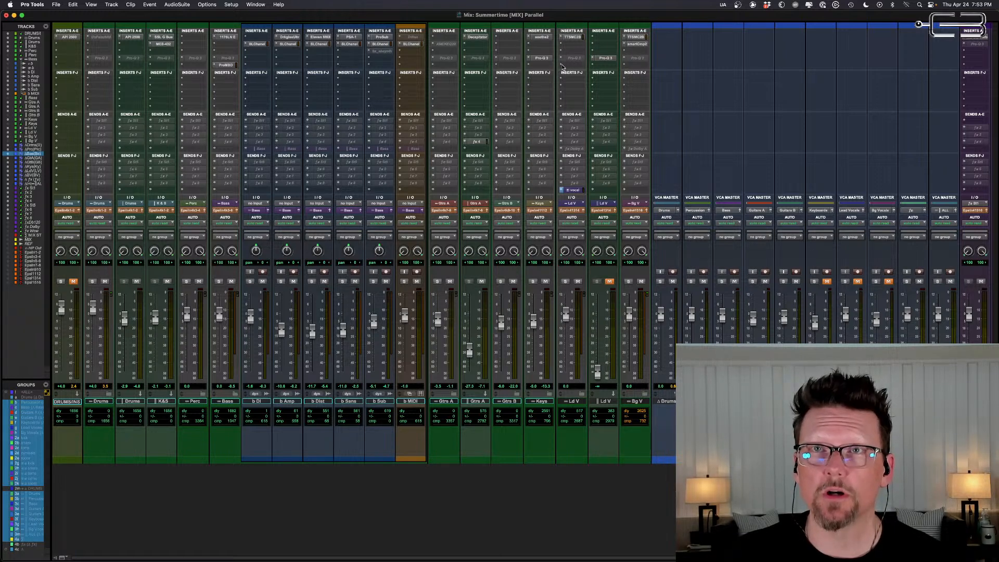
left_click(562, 67)
mouse_move(568, 73)
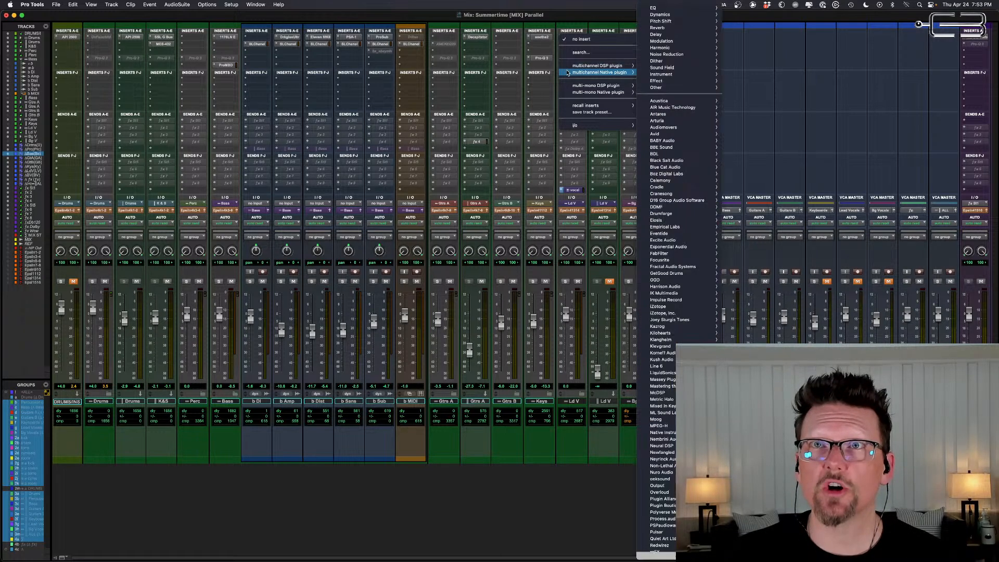
left_click(581, 53)
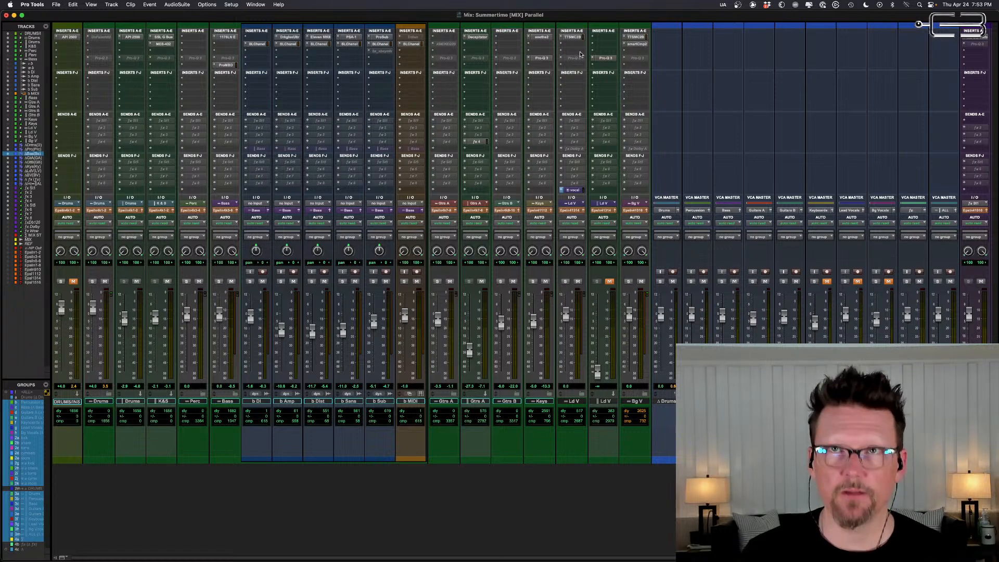
type("studio")
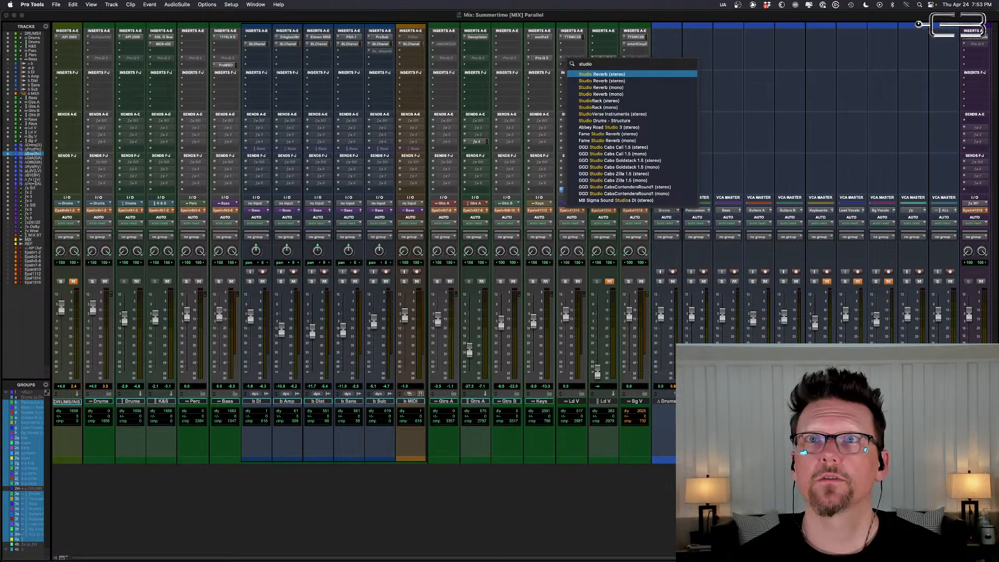
left_click(610, 101)
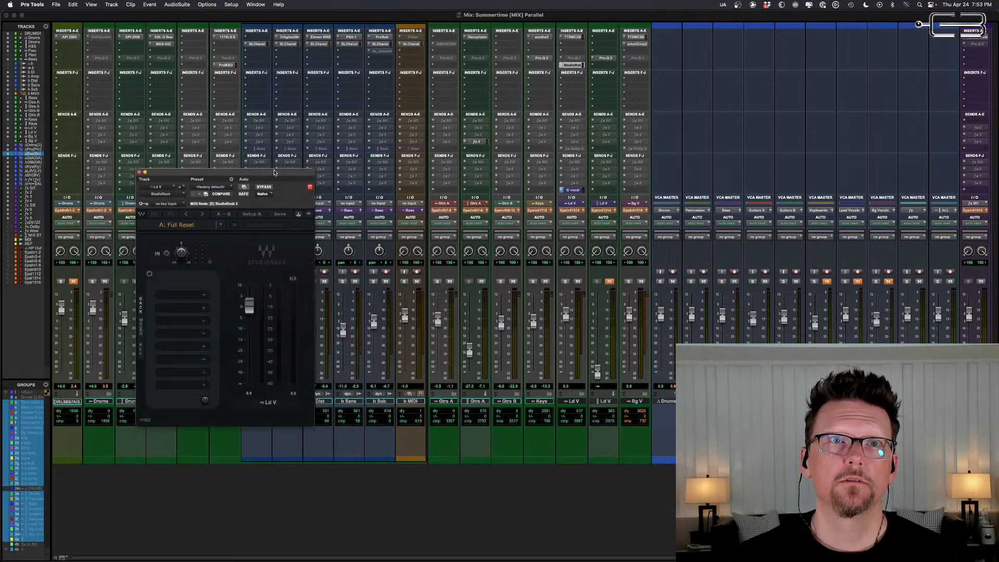
Step: Reposition the StudioRack window and browse its artist presets down to the Chris Baseford entries without loading one
left_click_drag(271, 176, 204, 96)
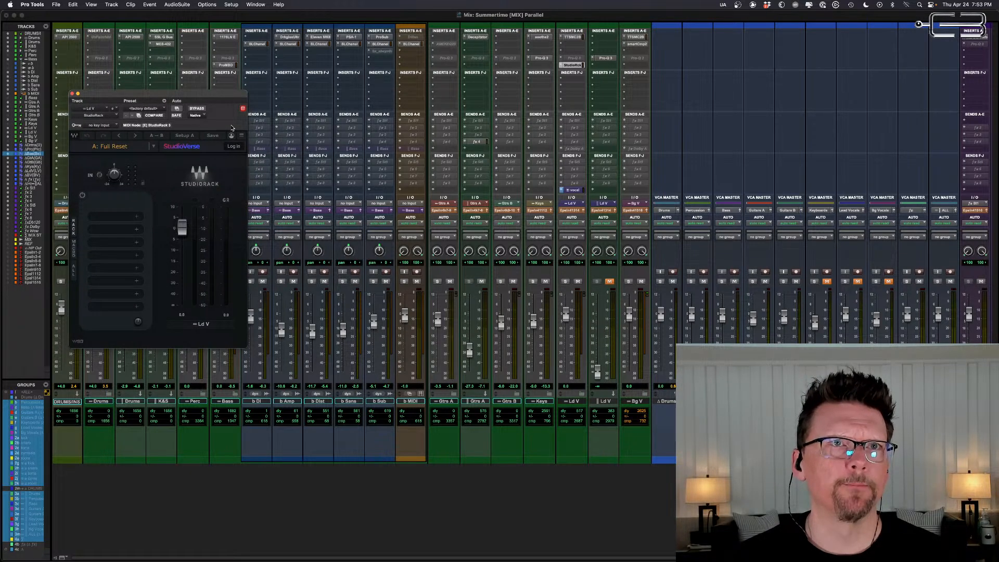
left_click(109, 148)
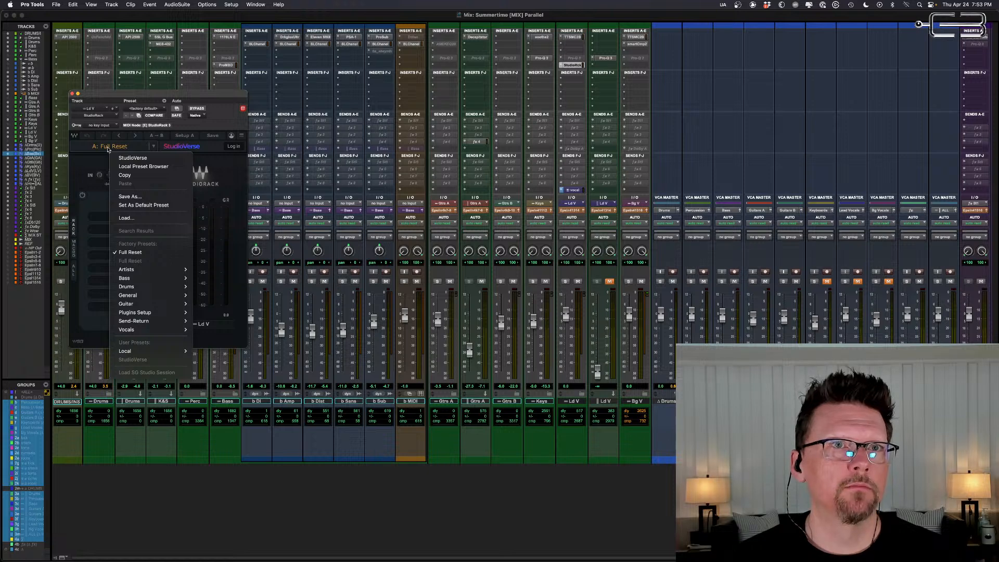
left_click(309, 91)
left_click_drag(193, 95, 178, 47)
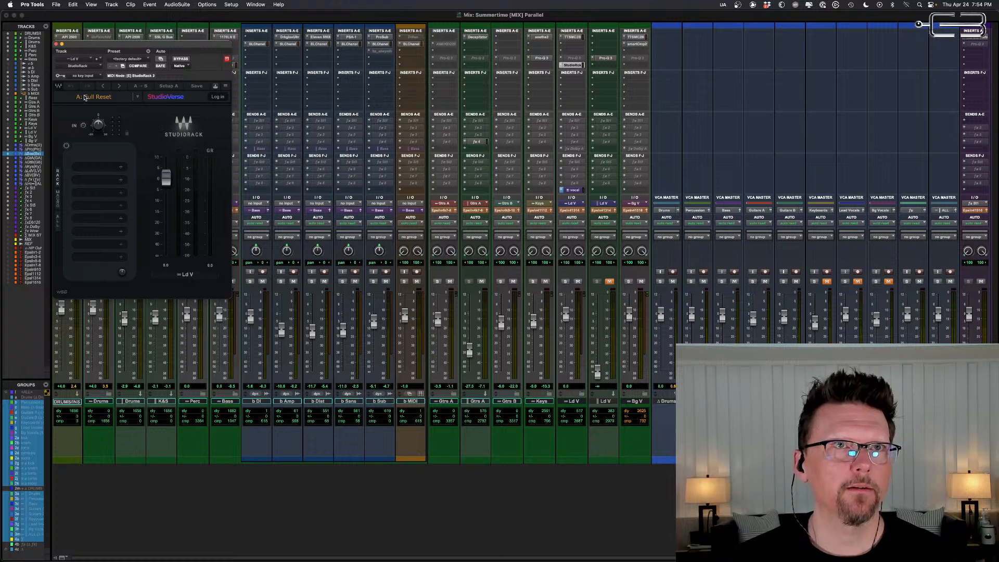
left_click(90, 98)
mouse_move(112, 221)
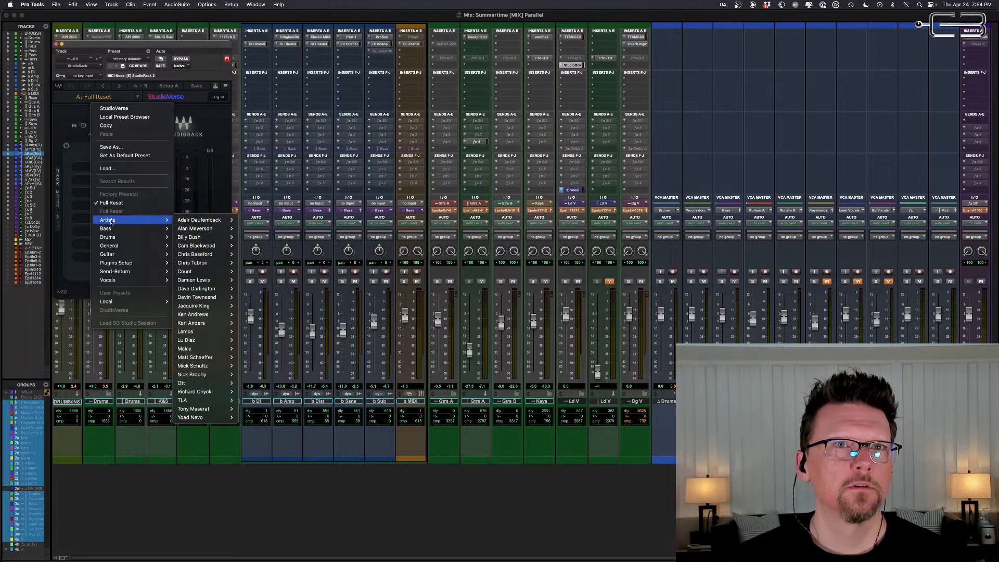
mouse_move(197, 257)
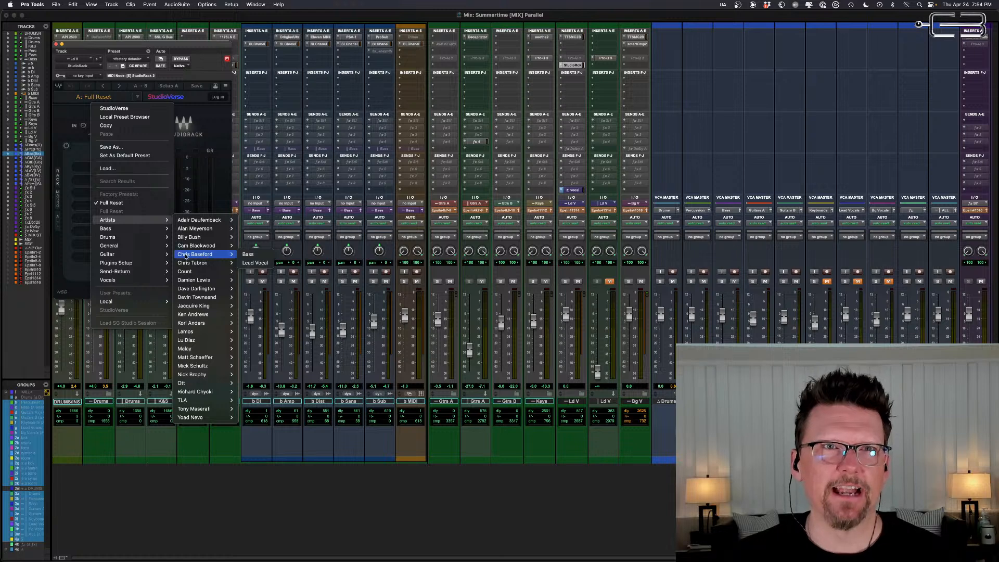
left_click(265, 92)
Step: Close the StudioRack window and move the plug-in from the Ld V track to the insert below SSLChannel on b DI
left_click(56, 44)
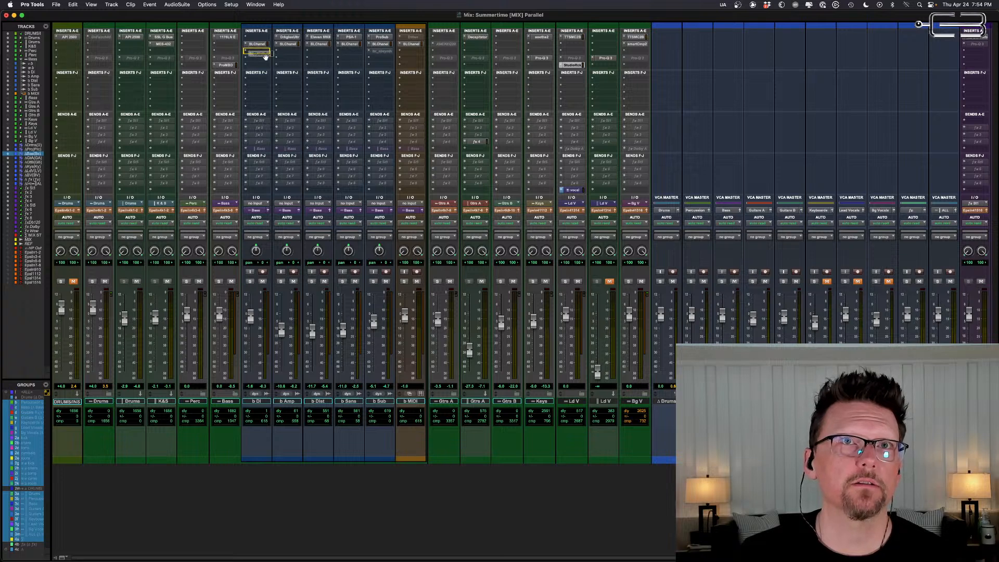
left_click_drag(258, 54, 258, 52)
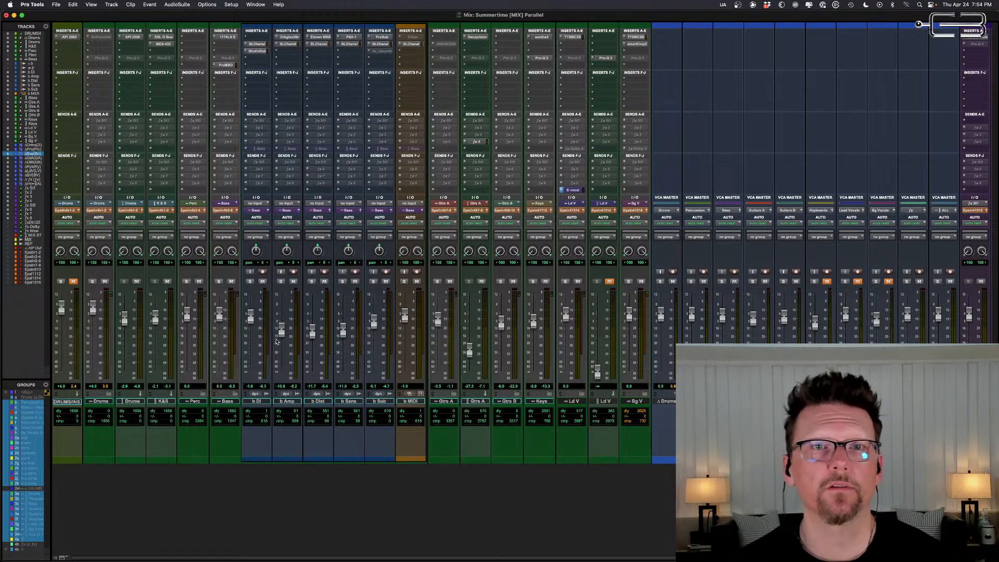
Step: Select the tracks from b Amp through b MIDI and mute all of them together
left_click(285, 402)
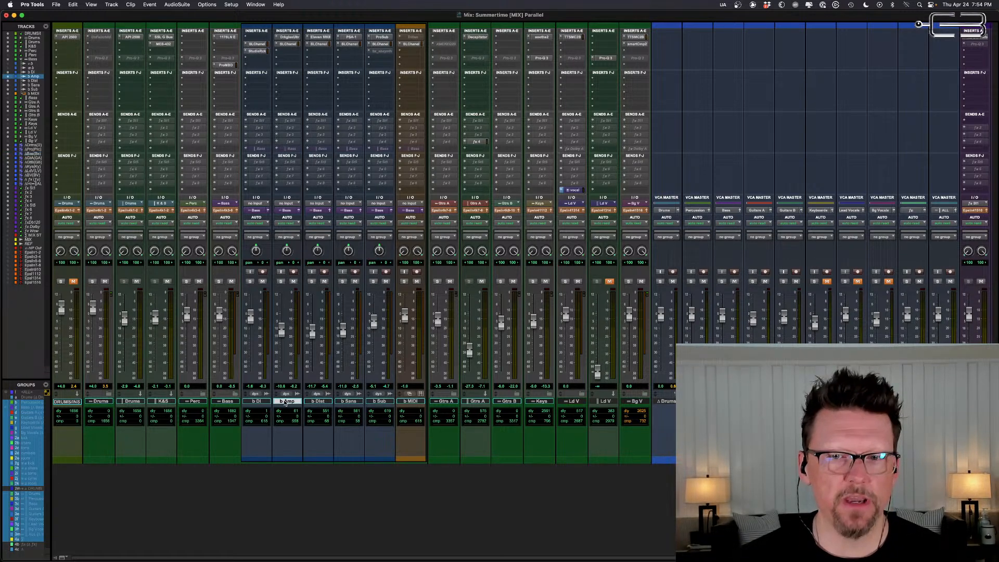
left_click(387, 402, "shift")
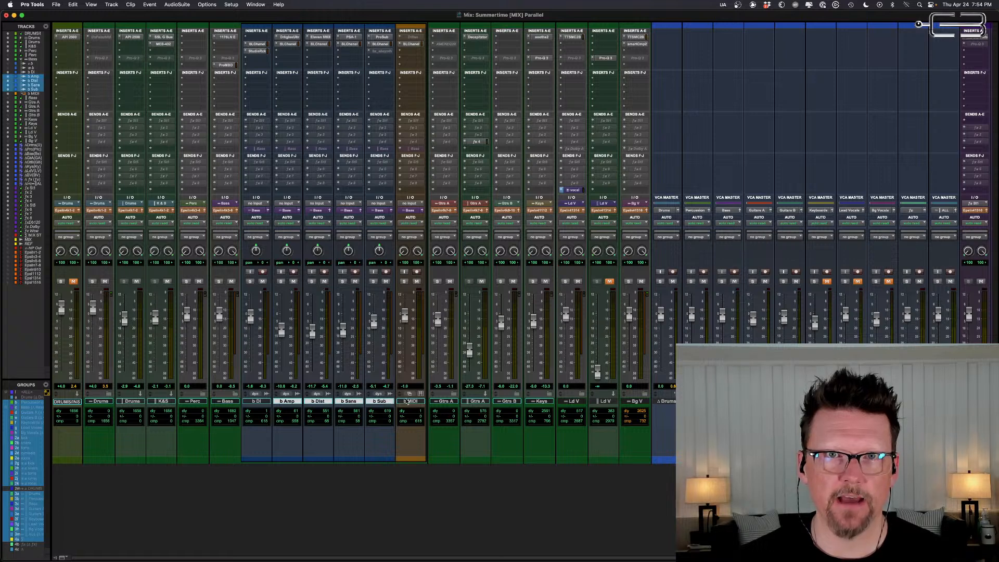
left_click(403, 402, "shift")
left_click(385, 282, "alt+shift")
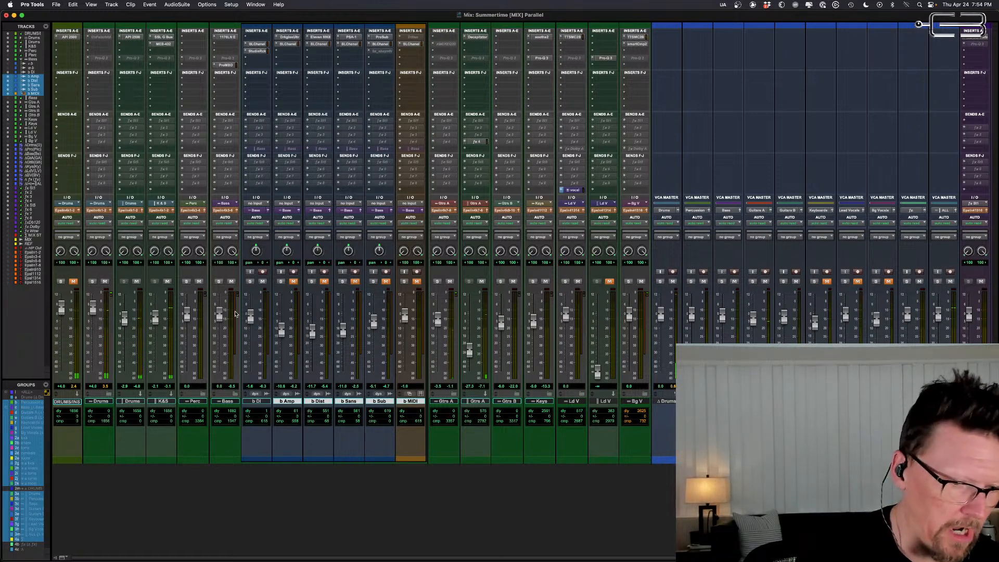
Step: Solo the b DI track and adjust its fader during playback
key("shift+s")
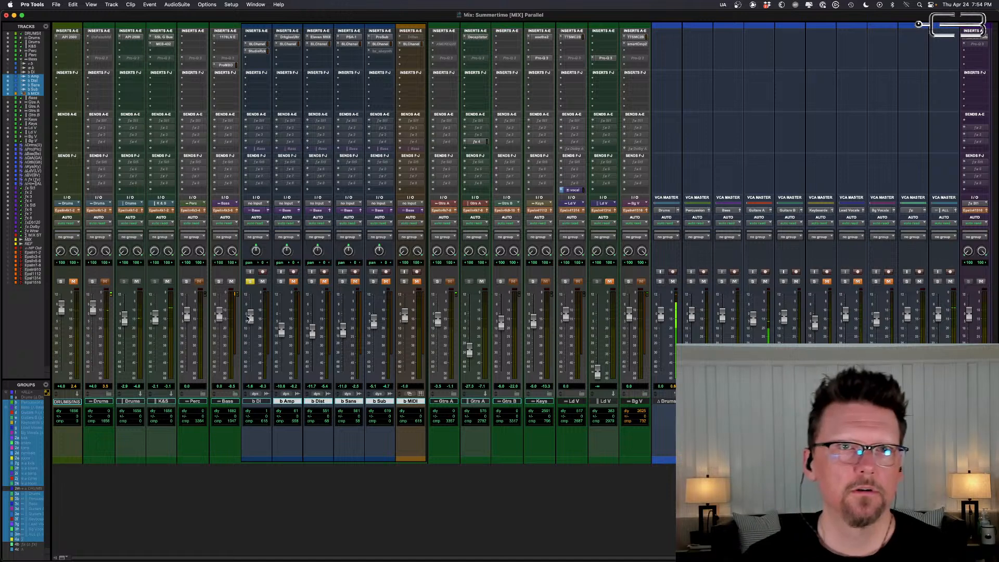
left_click_drag(250, 318, 250, 326)
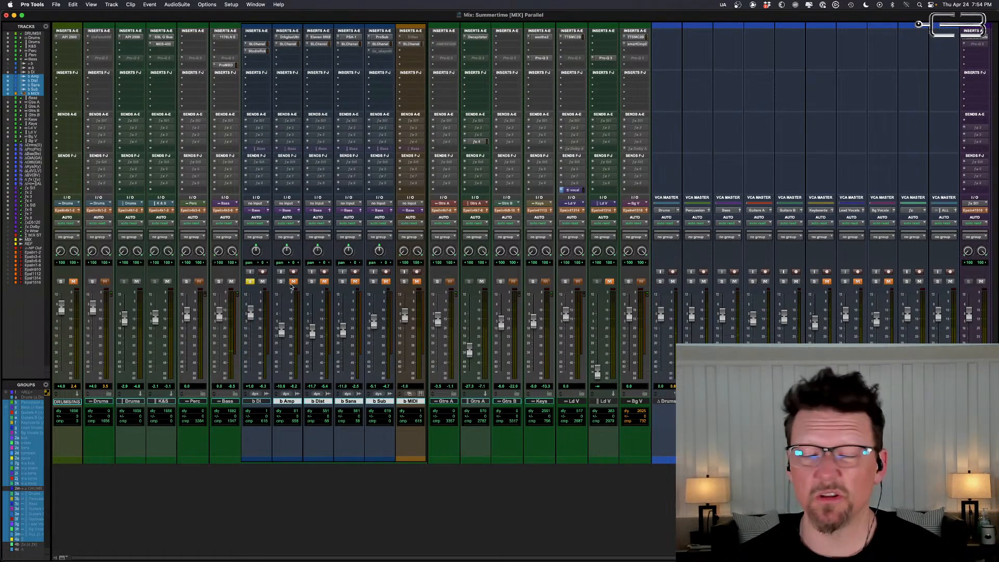
Step: Open StudioRack on b DI and load the Bass preset from the Chris Baseford artist presets
left_click(257, 51)
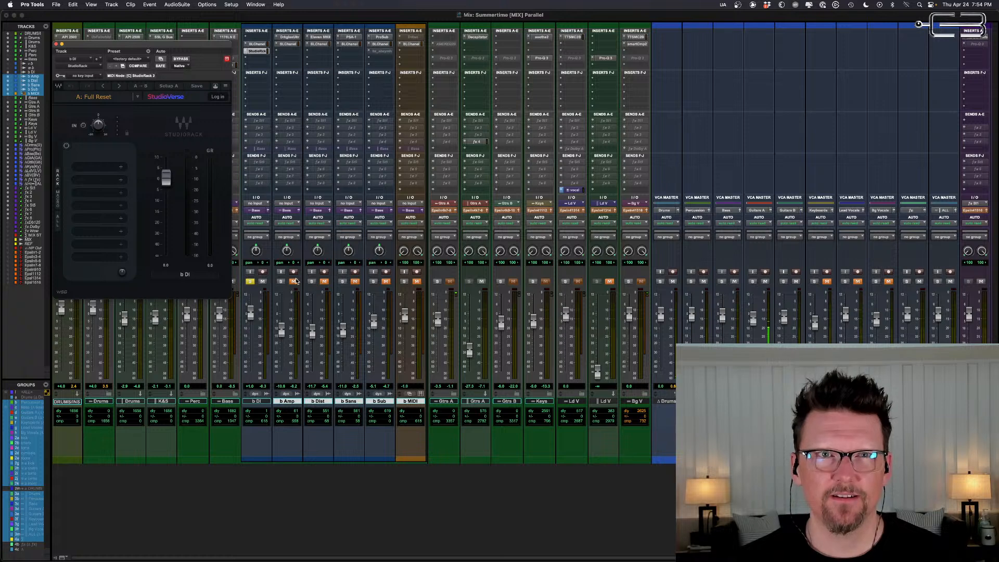
key("space")
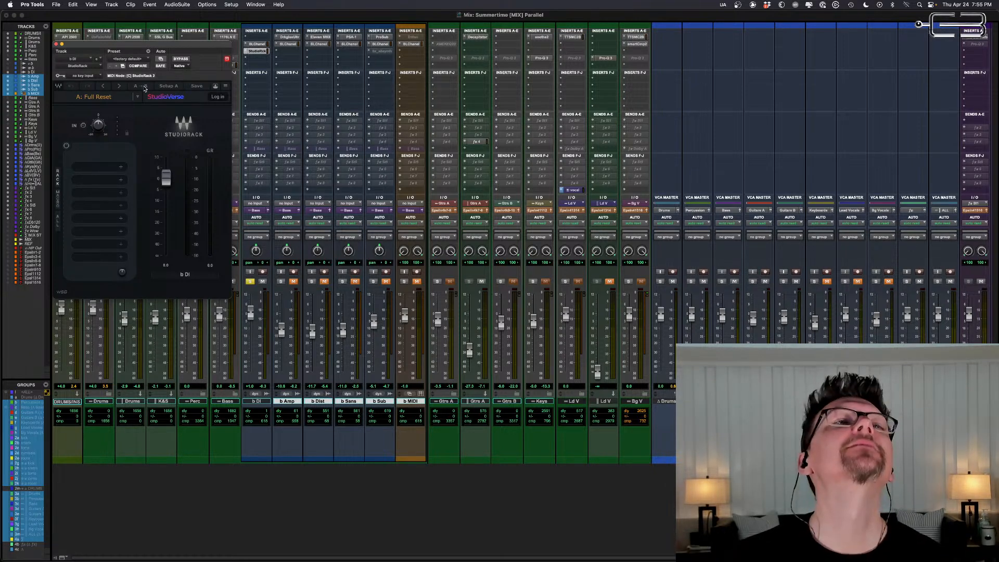
left_click(108, 97)
mouse_move(126, 229)
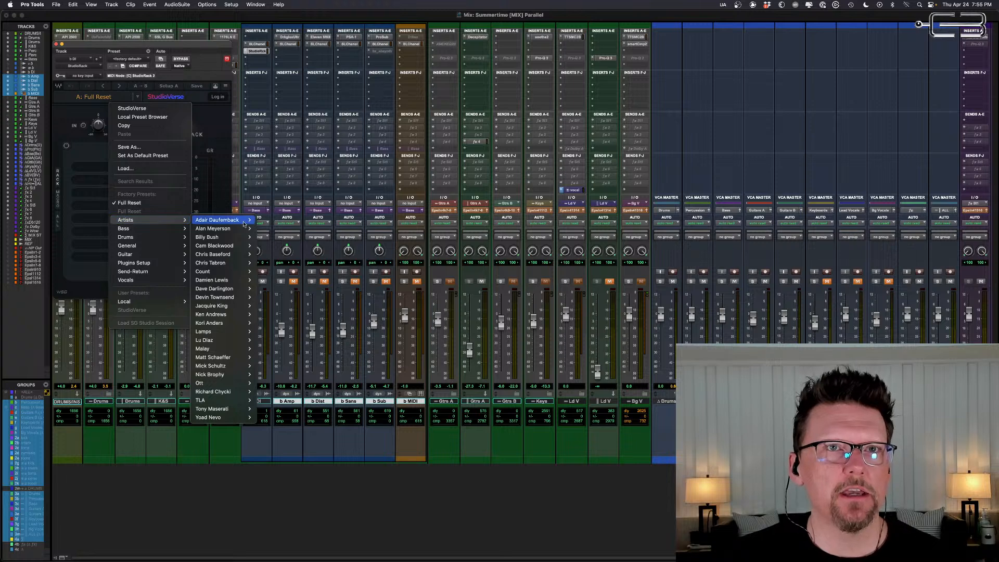
mouse_move(217, 259)
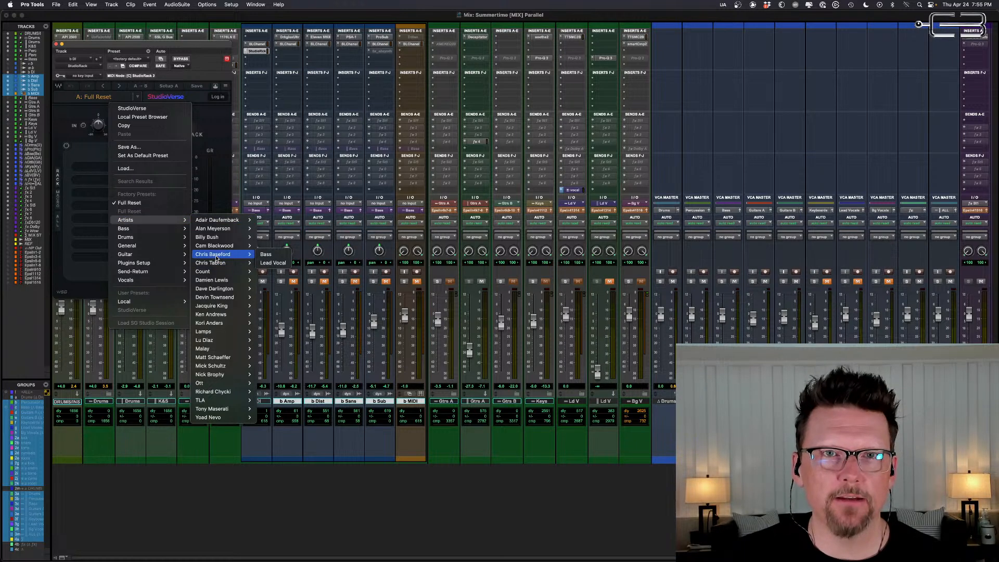
left_click(265, 255)
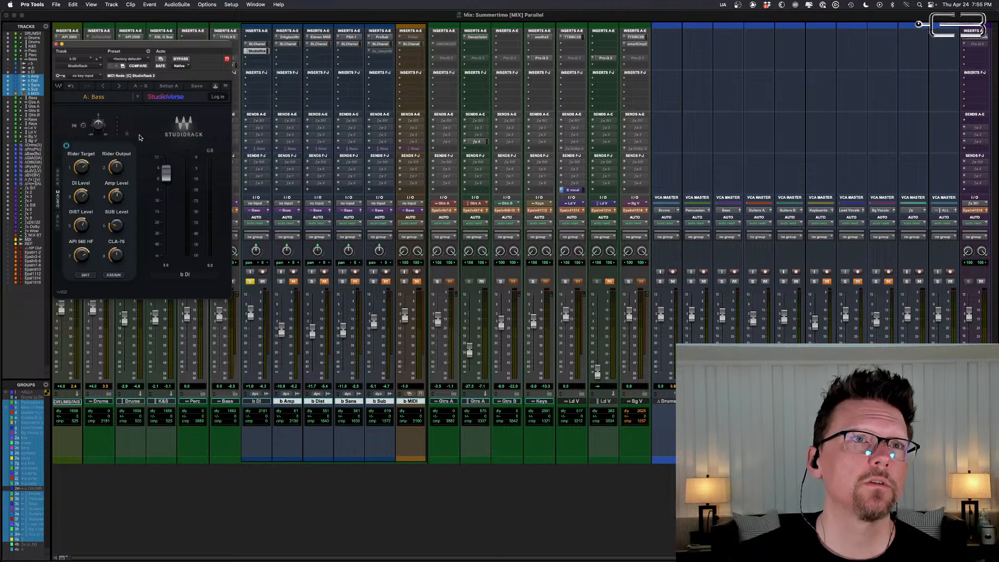
Step: Open the first Parallel Split in the StudioRack chain and switch off paths 4, 3 and 2 during playback
left_click(58, 182)
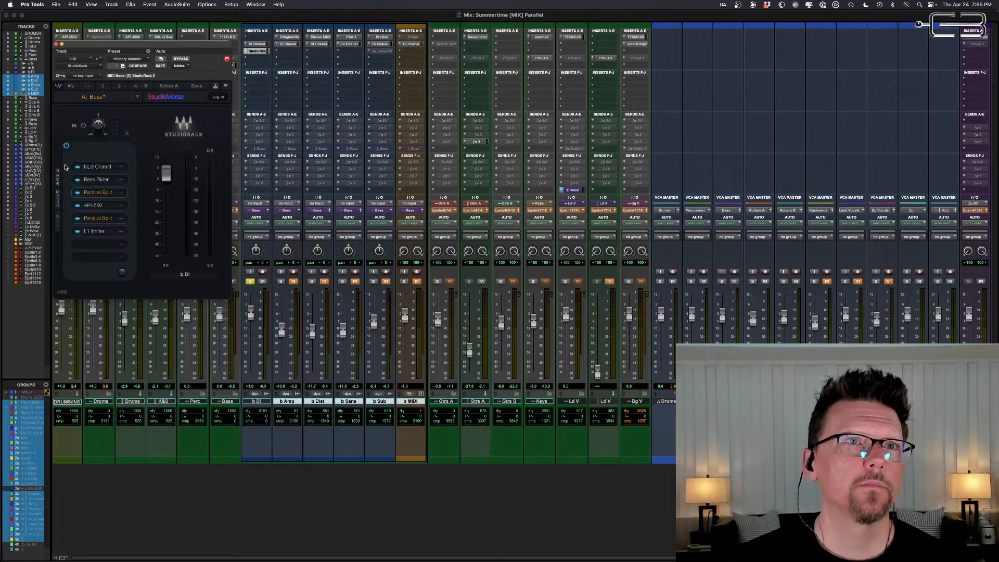
left_click(97, 193)
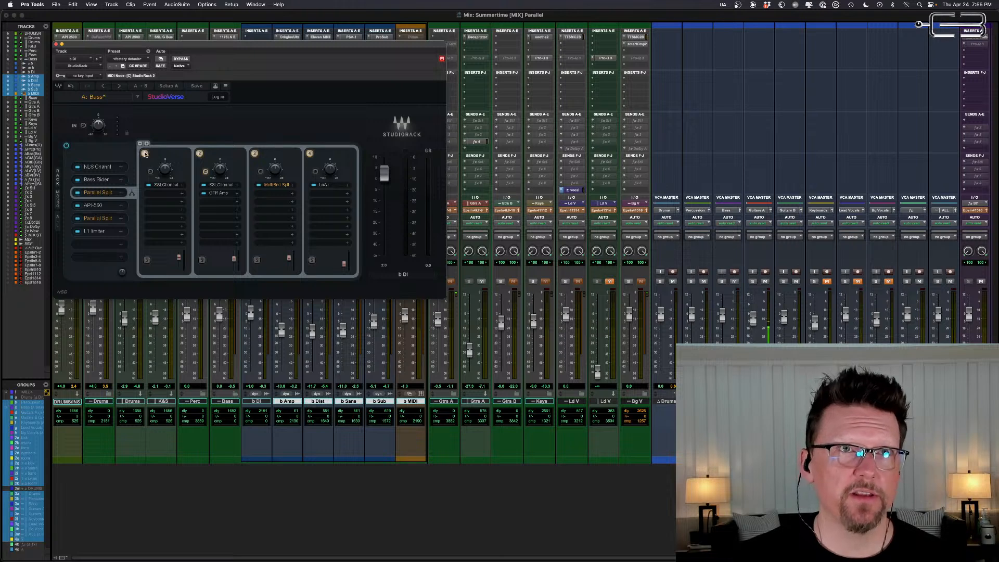
key("space")
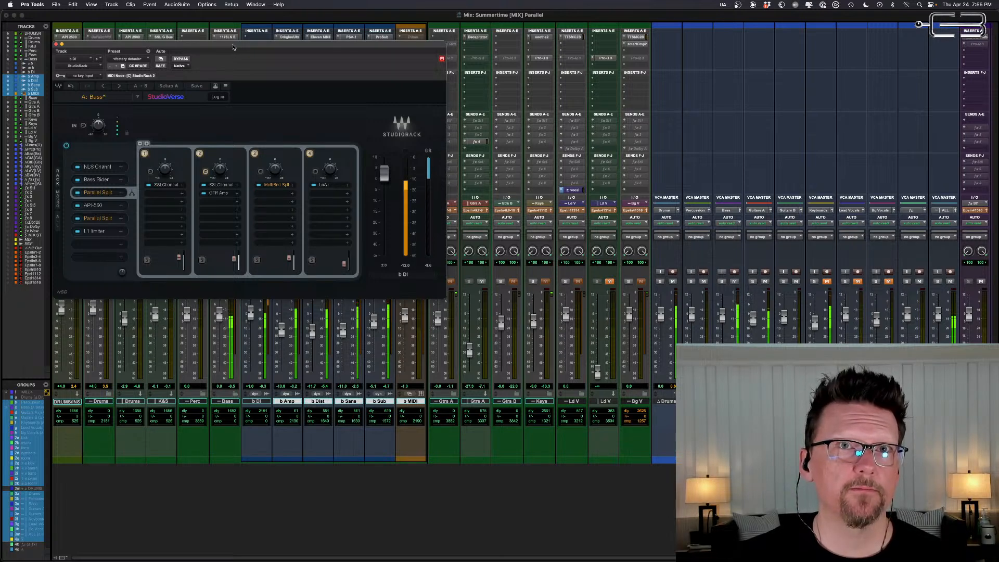
left_click(309, 153)
left_click(255, 153)
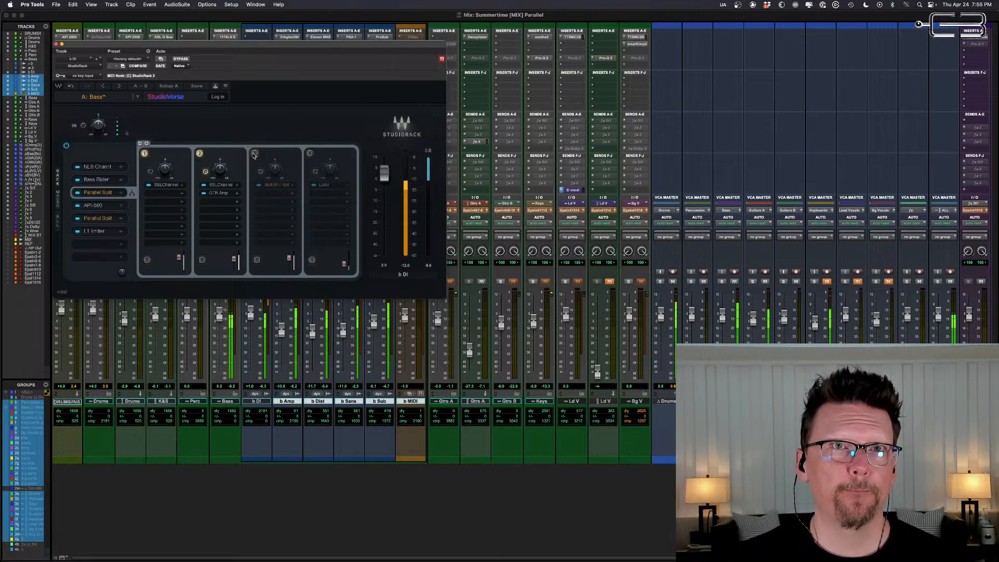
left_click(199, 153)
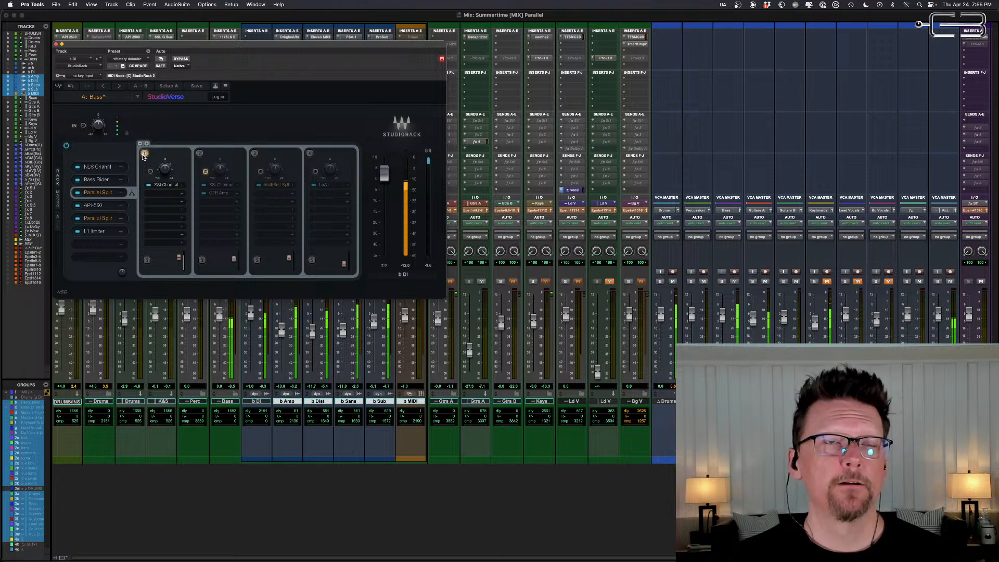
key("space")
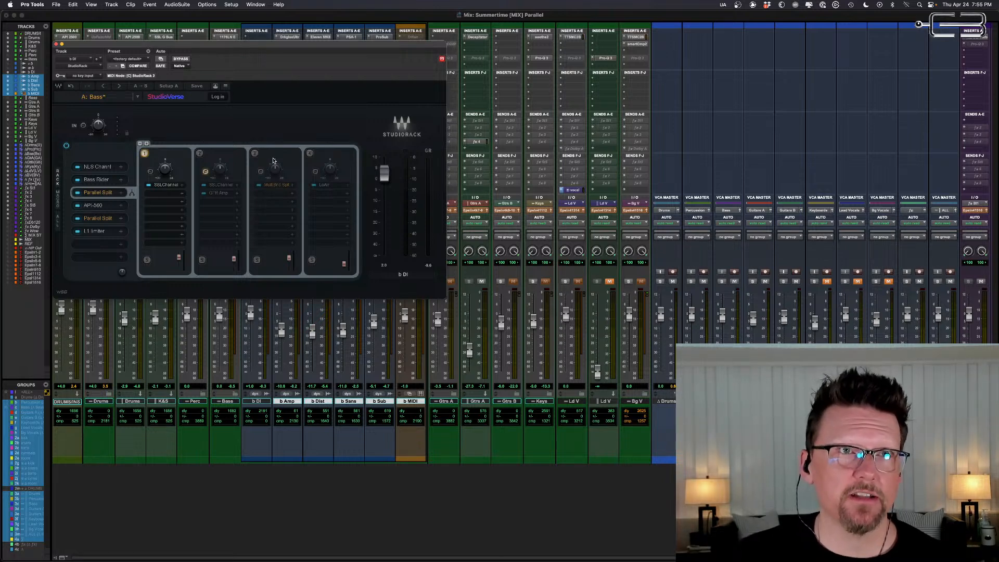
Step: Open the MultiBand Split in path 3 of the Parallel Split and place its window below the rack
left_click(276, 185)
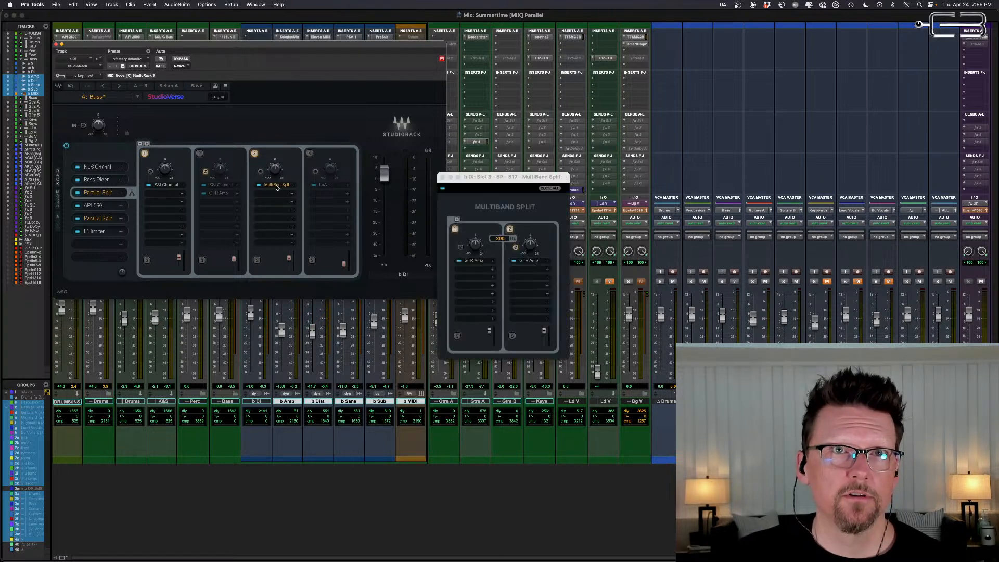
left_click_drag(501, 172, 193, 273)
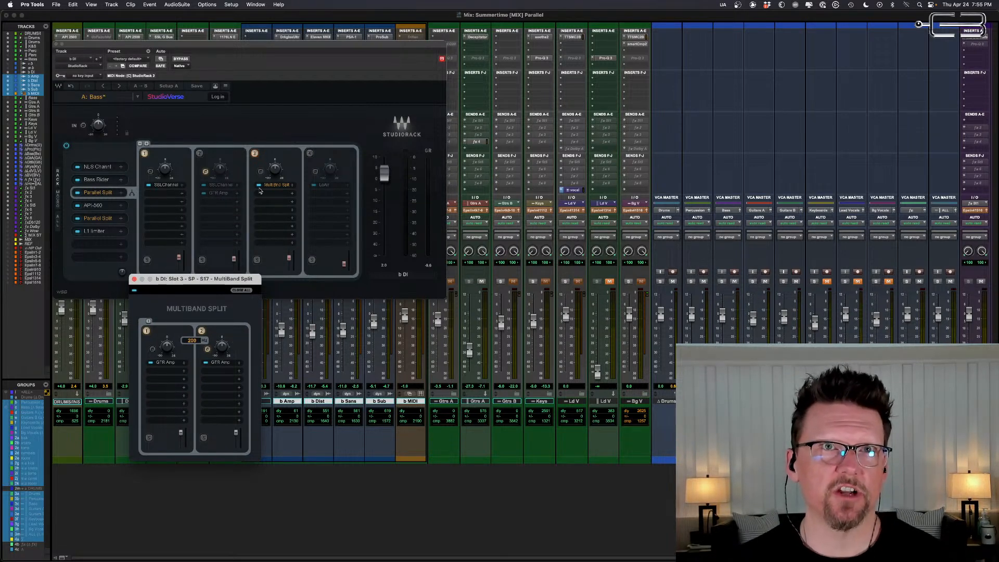
left_click_drag(211, 285, 229, 289)
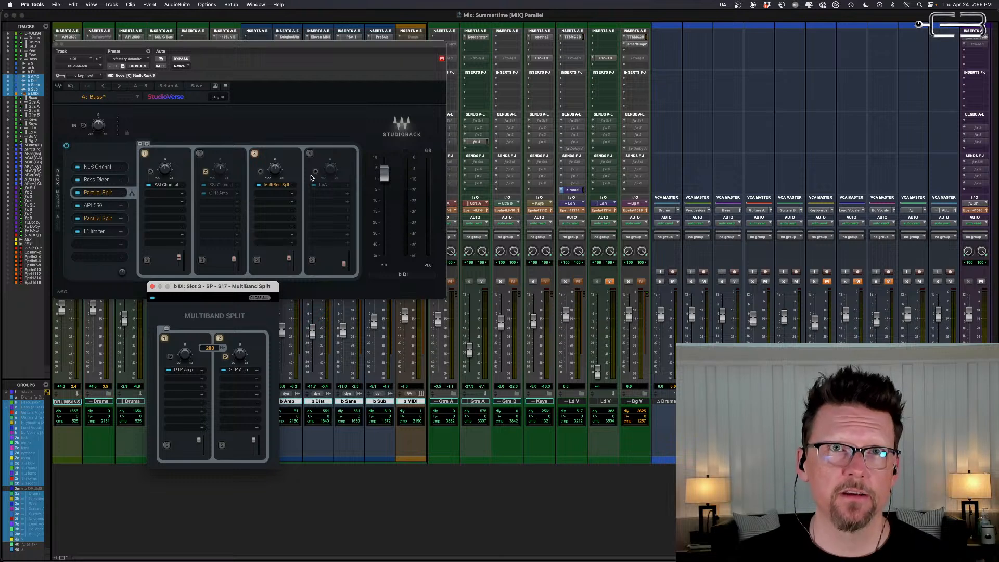
Step: Toggle path 4 on and off, switch off path 3, and bring the MultiBand Split window back to the front
left_click(312, 156)
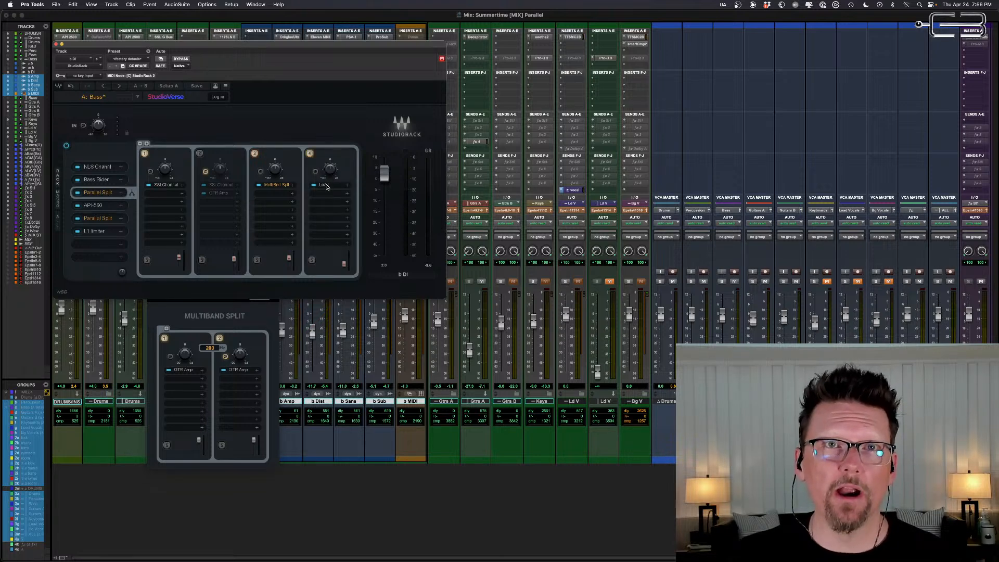
left_click(311, 154)
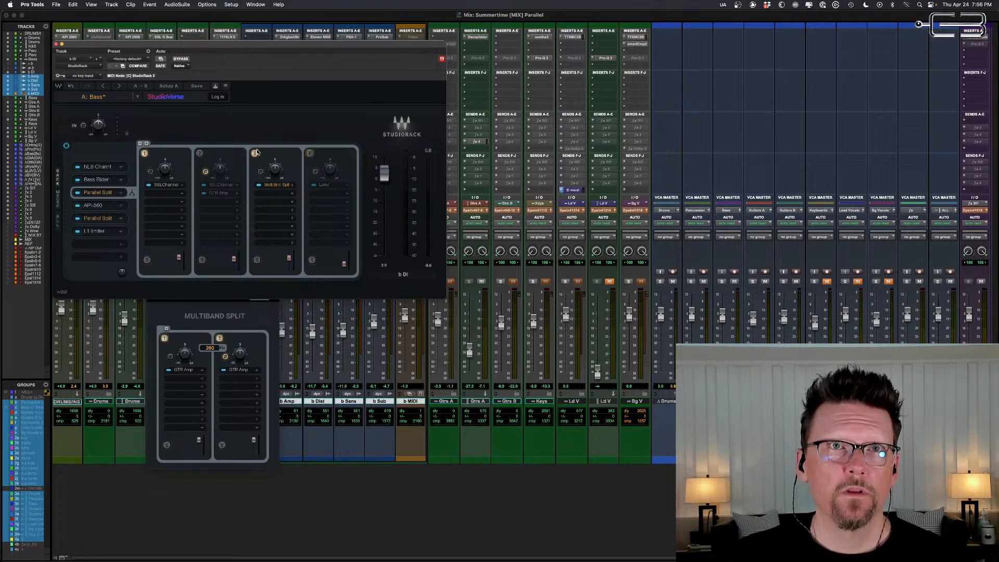
left_click(255, 153)
left_click(219, 317)
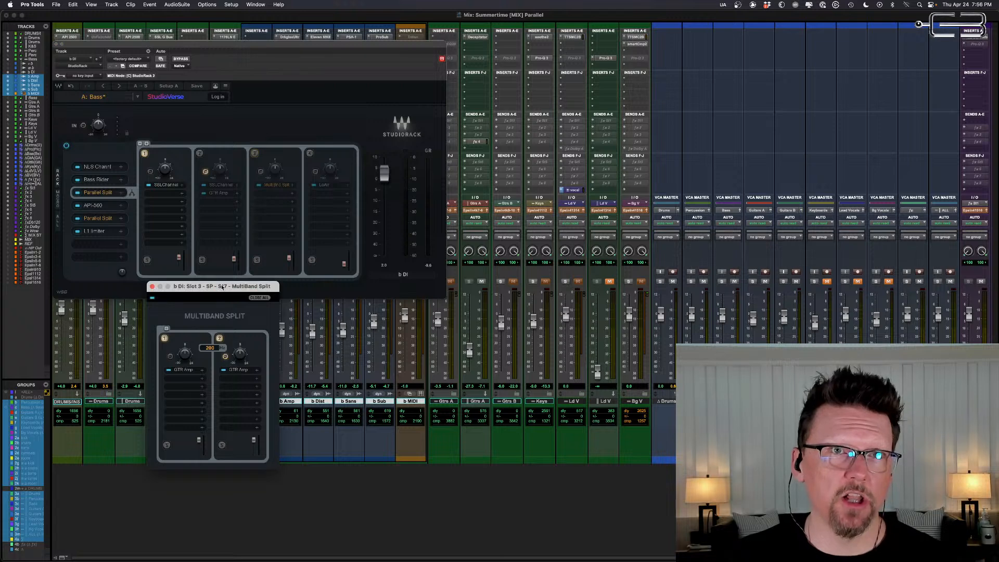
left_click_drag(222, 287, 216, 302)
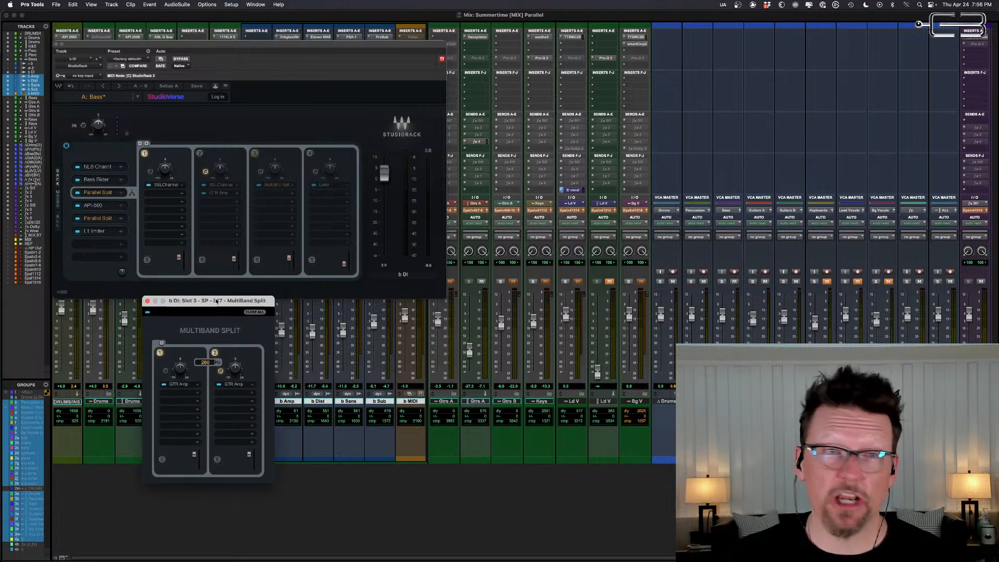
Step: Close the MultiBand Split window, play the song, and compare path 2 alone with paths 1 and 2 together in the first Parallel Split
left_click(147, 301)
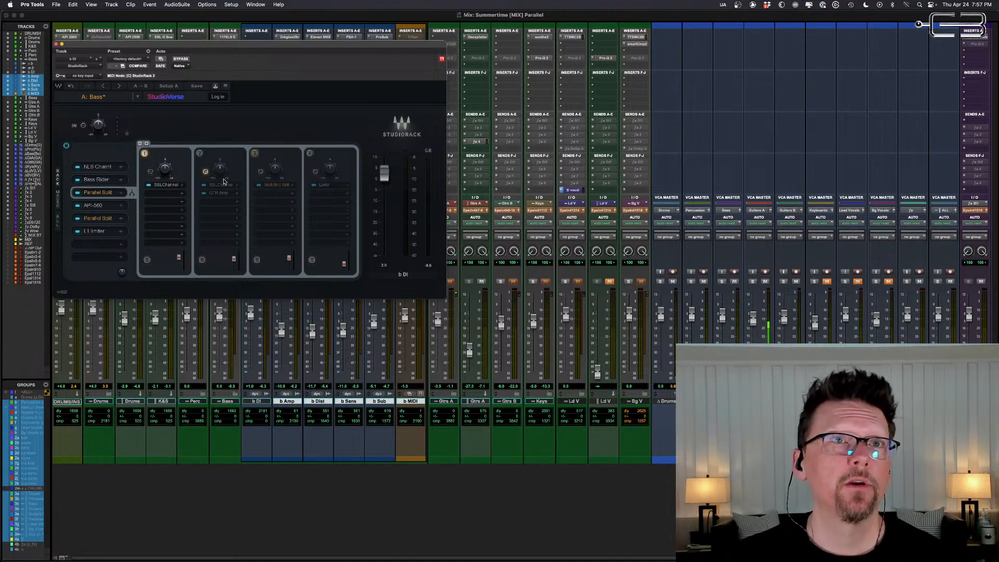
key("space")
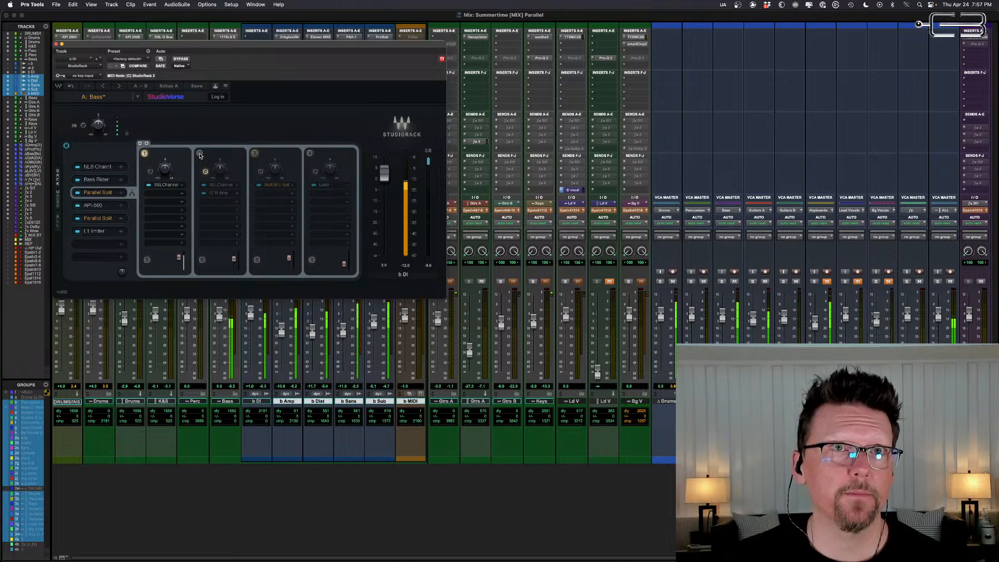
left_click(199, 154)
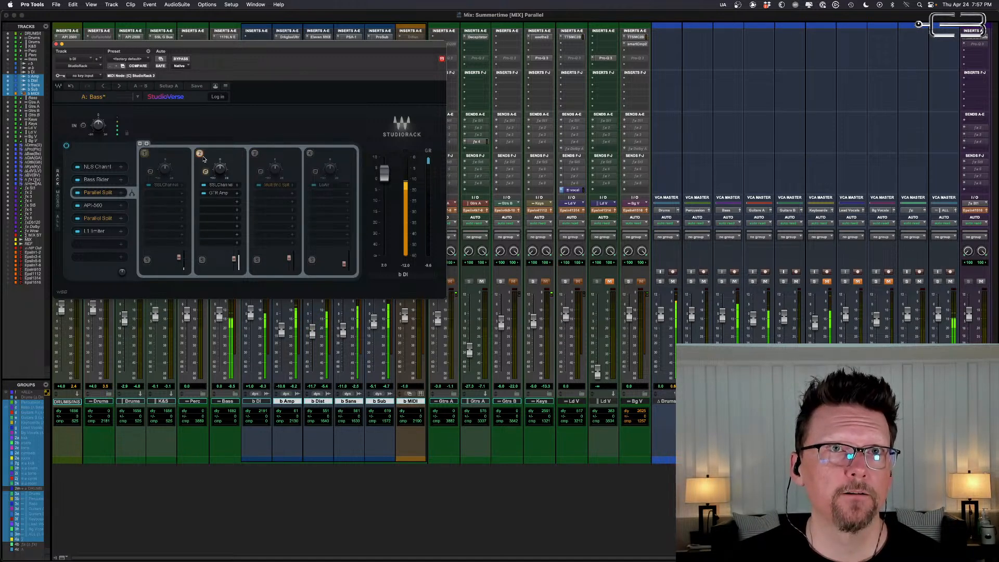
left_click(144, 154)
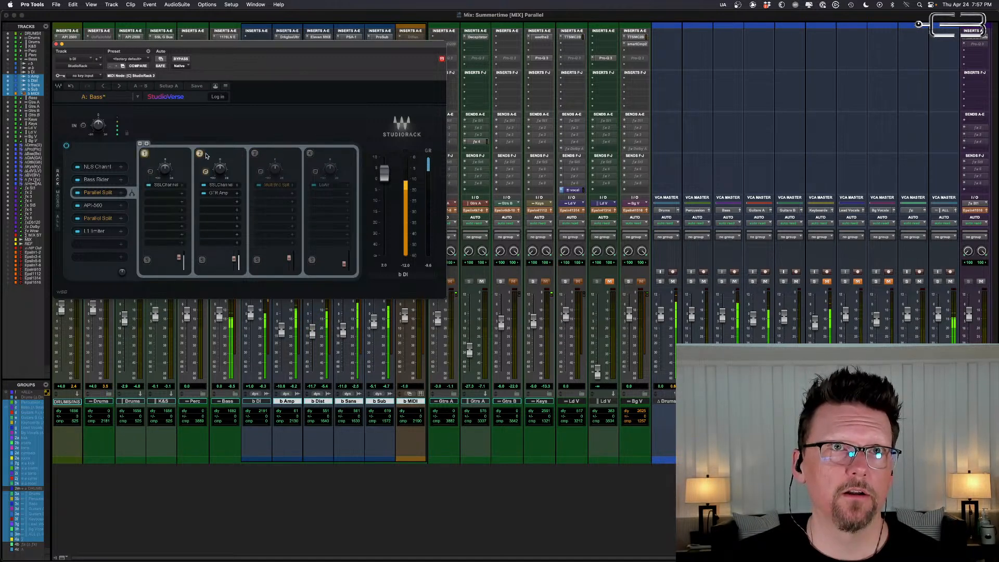
left_click(200, 154)
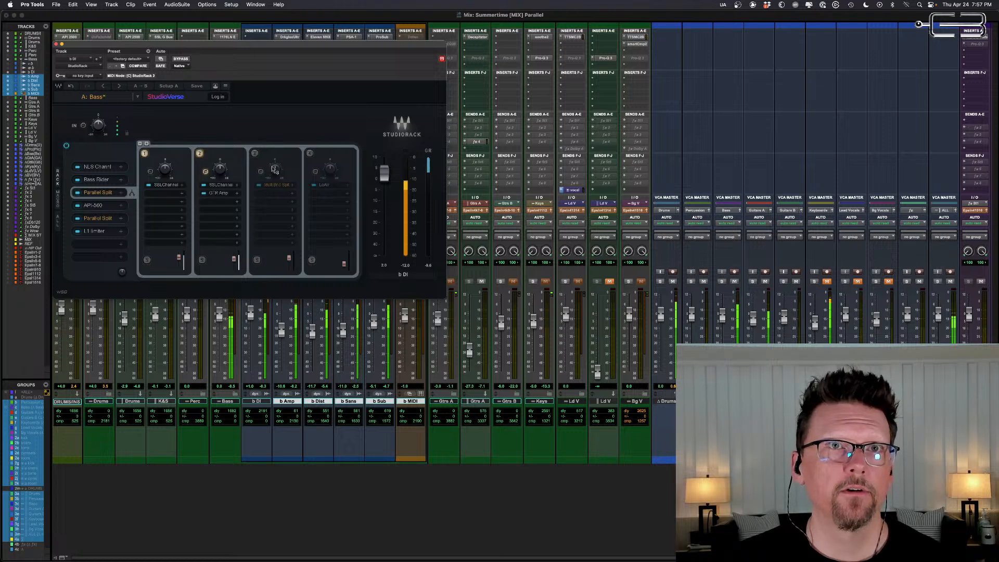
Step: Audition path 3 of the first Parallel Split alone, and path 4 alone
left_click(254, 154)
left_click(199, 153)
left_click(144, 154)
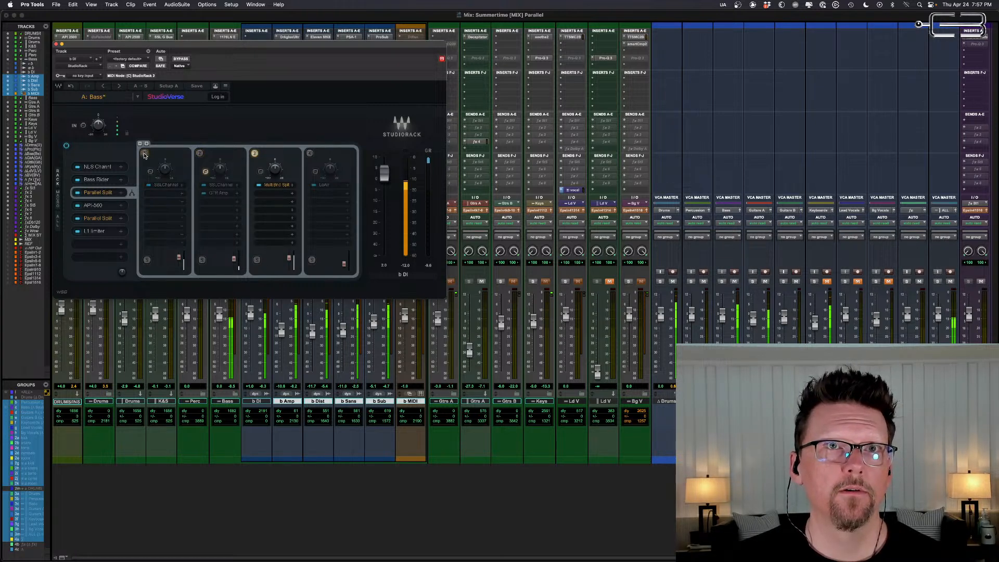
left_click(255, 153)
left_click(310, 154)
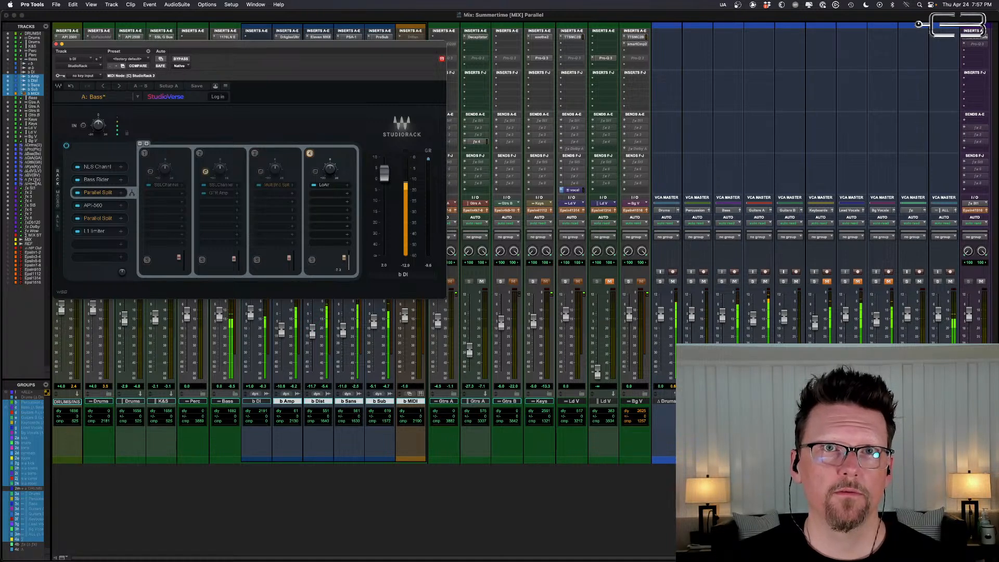
Step: Switch paths 3, 2 and 1 back on alongside path 4 and slightly raise path 4's level
left_click(254, 154)
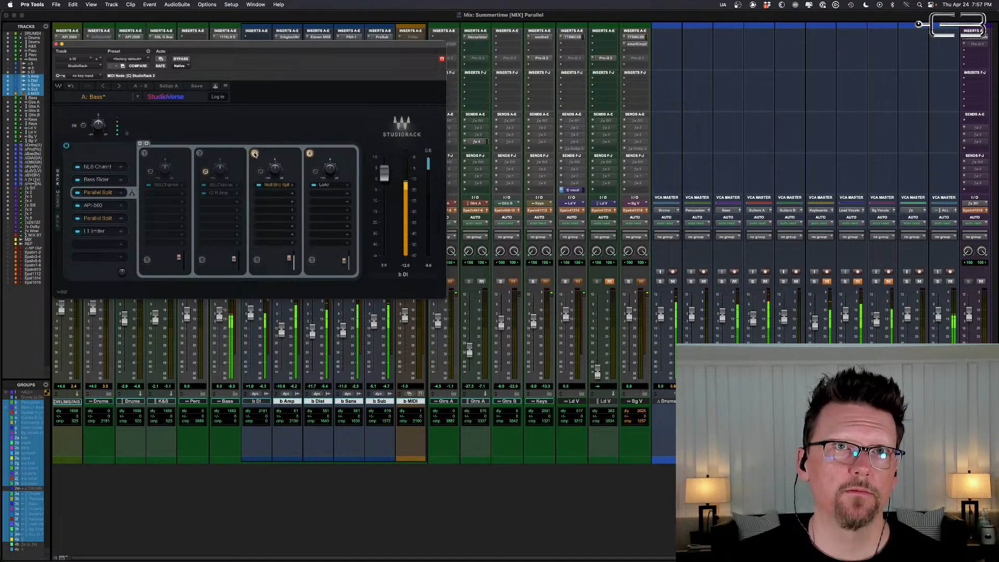
left_click(199, 154)
left_click(145, 153)
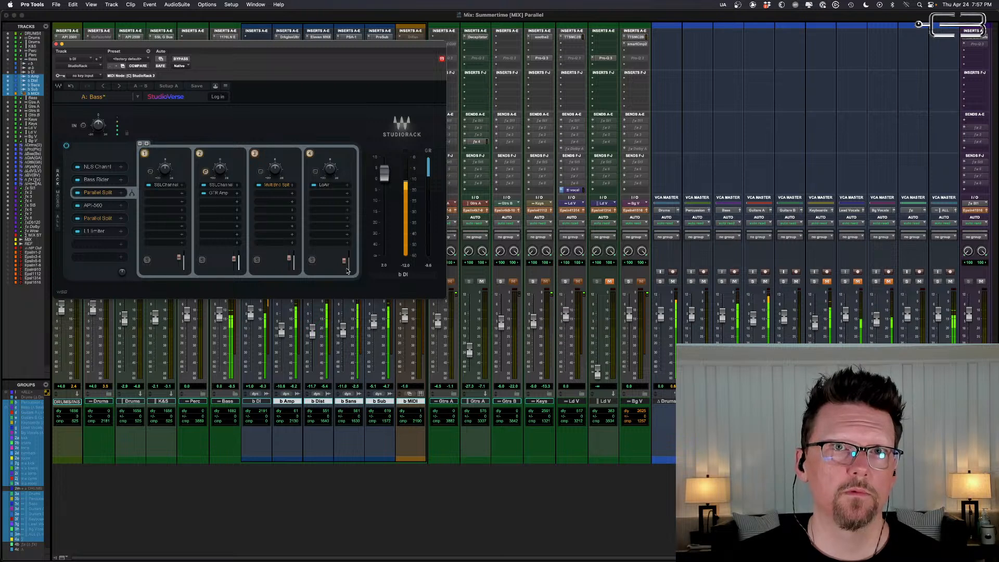
left_click_drag(344, 261, 344, 260)
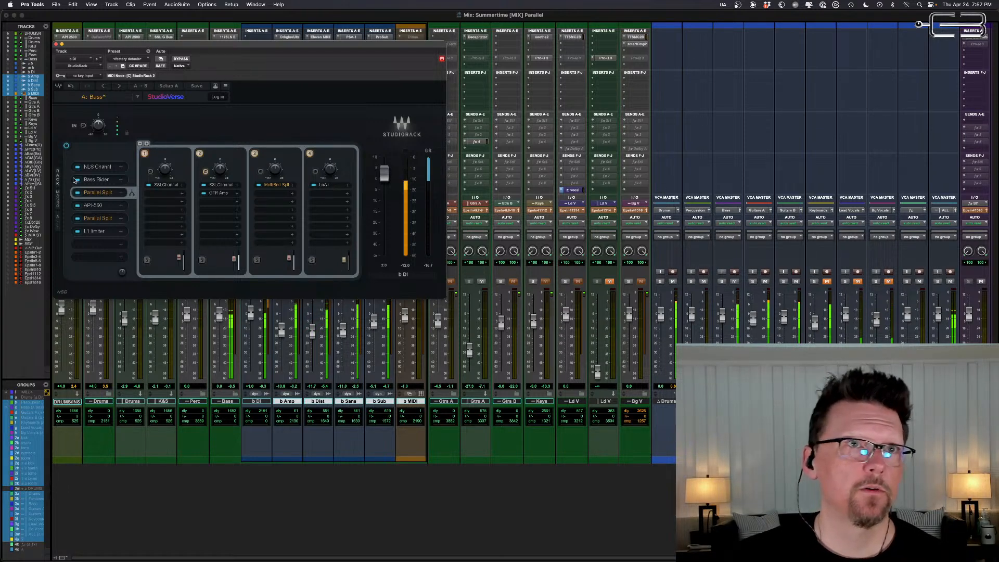
Step: Open the second Parallel Split, lower the level of its CLA-76 path, and compare the sound with that path off and on
left_click(99, 218)
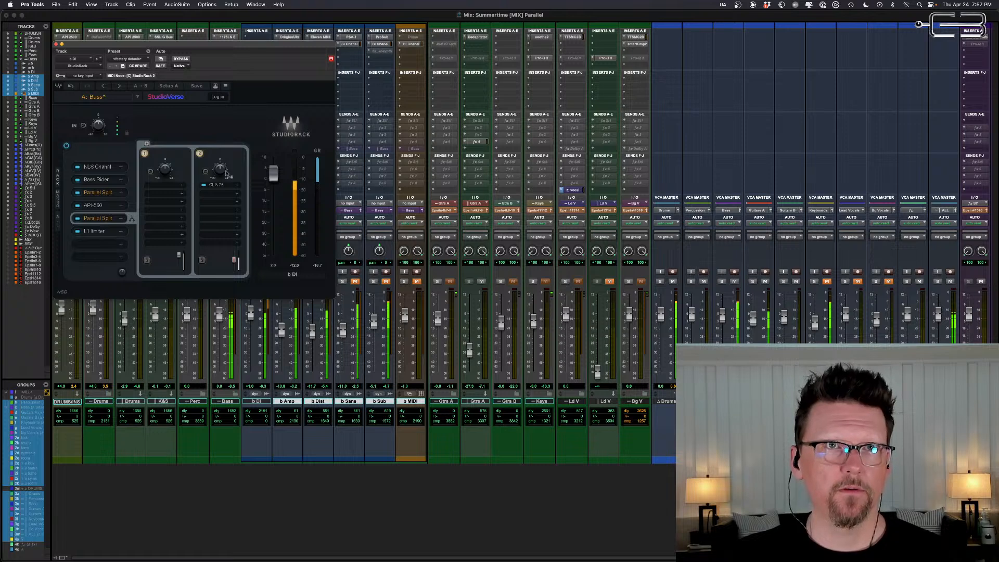
mouse_move(234, 259)
left_mouse_down()
mouse_move(234, 250)
mouse_move(234, 262)
left_mouse_up()
left_click(199, 154)
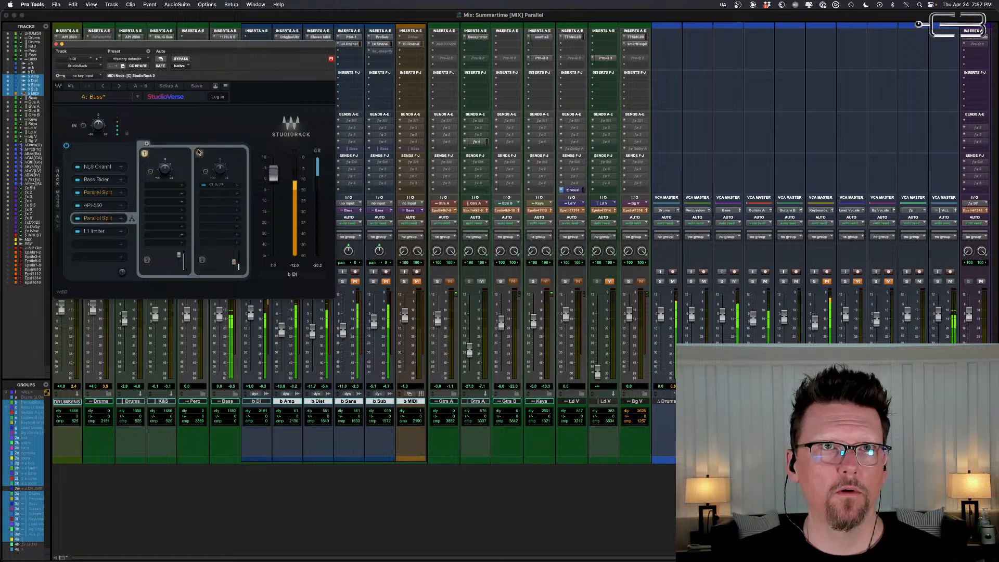
left_click(199, 153)
left_click(199, 154)
left_click(199, 154)
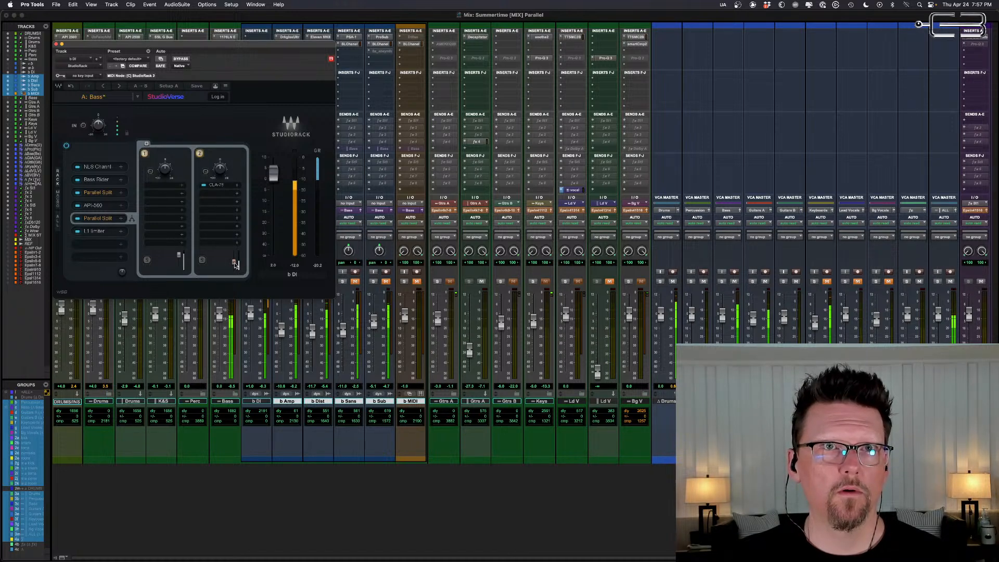
Step: Raise the level of the CLA-76 path and compare the blend with the path off and on
left_click_drag(234, 262, 234, 254)
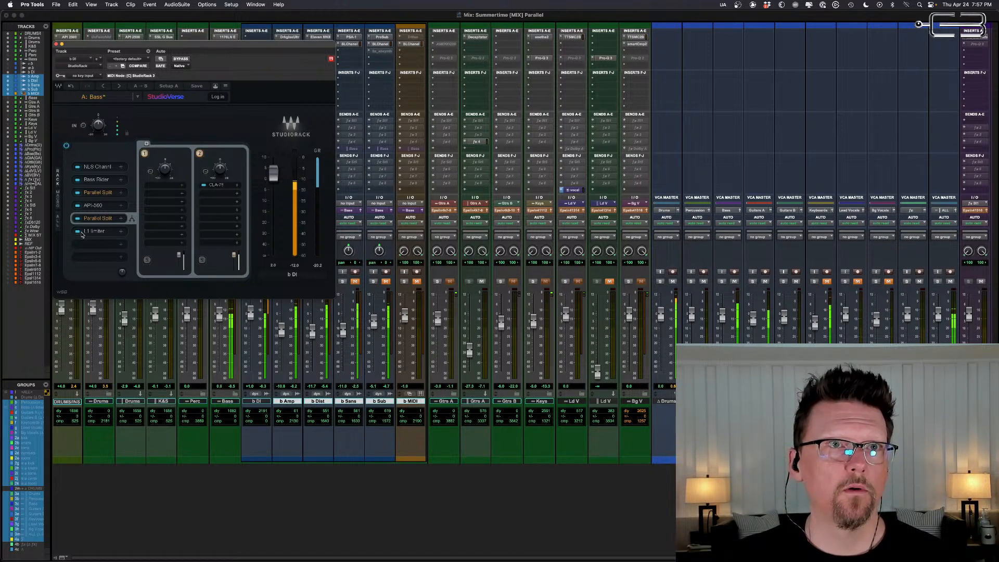
left_click(201, 155)
left_click(201, 155)
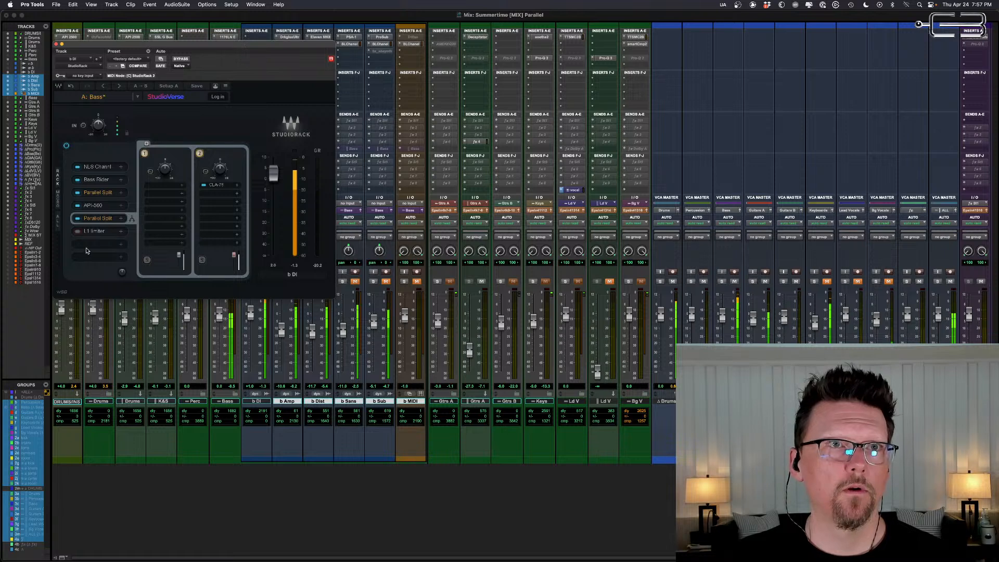
Step: Re-enable the L1 limiter, view its settings in a window below the rack, nudge path 2's fader, and close the limiter
left_click(78, 232)
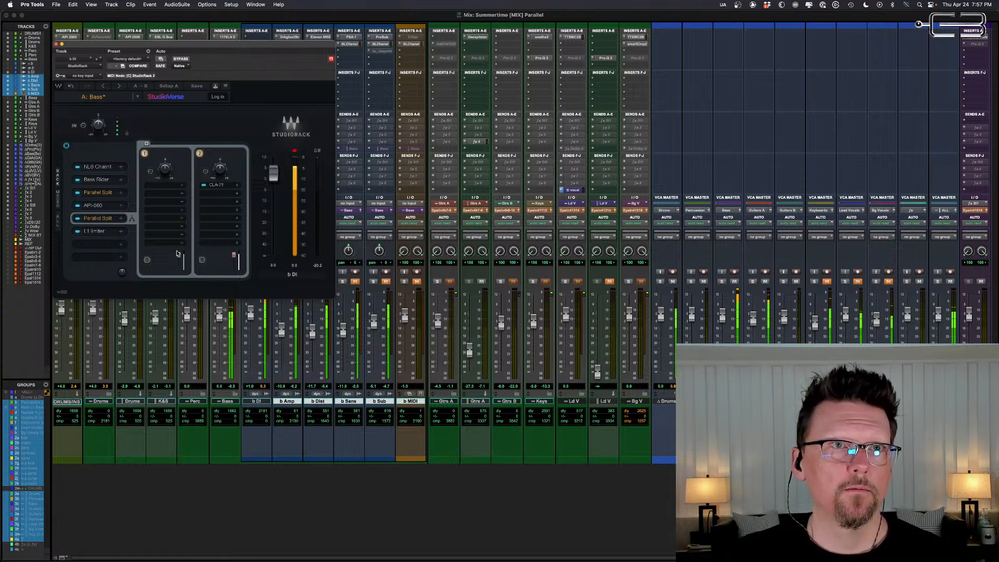
left_click(93, 231)
left_click_drag(608, 275, 175, 312)
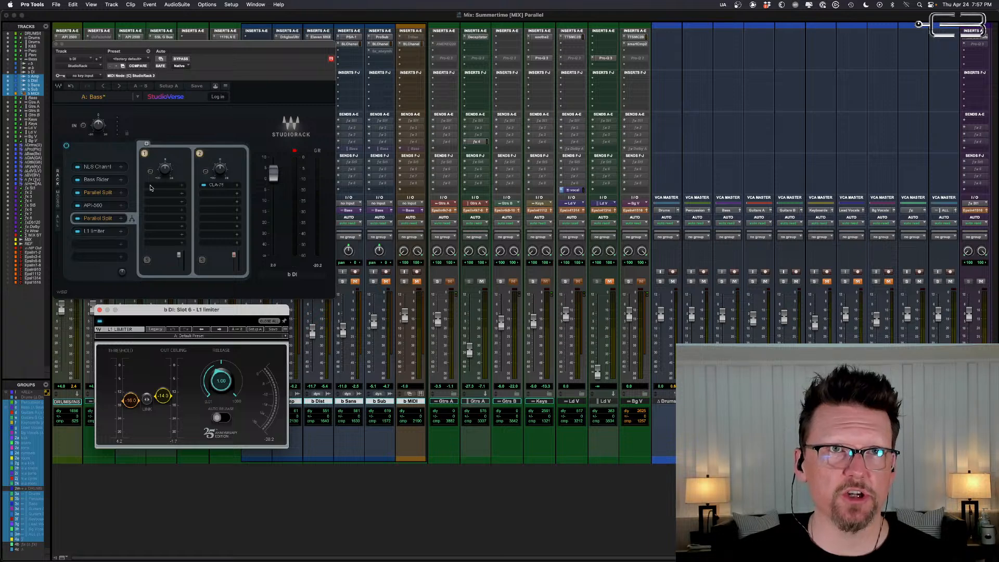
left_click(234, 255)
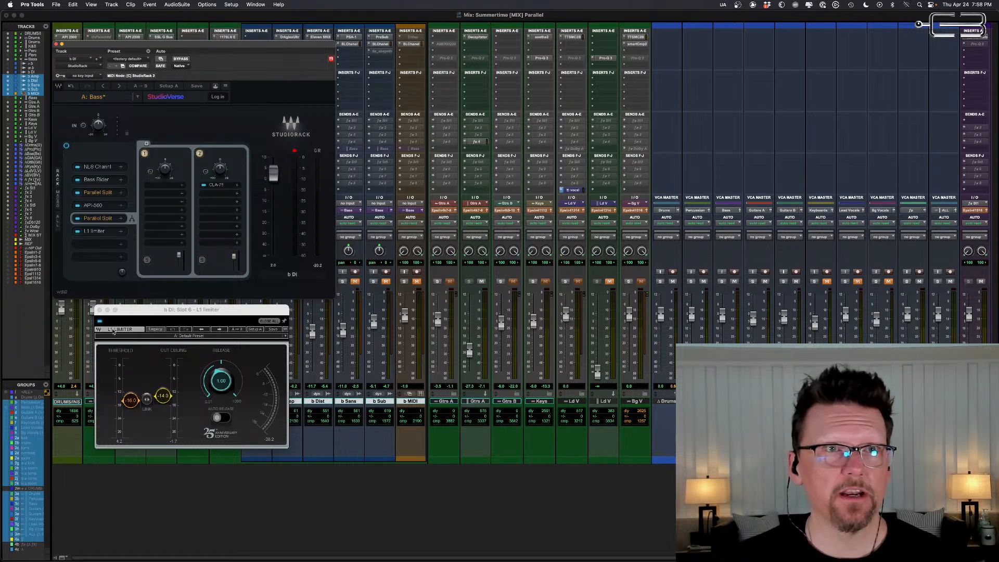
left_click(99, 311)
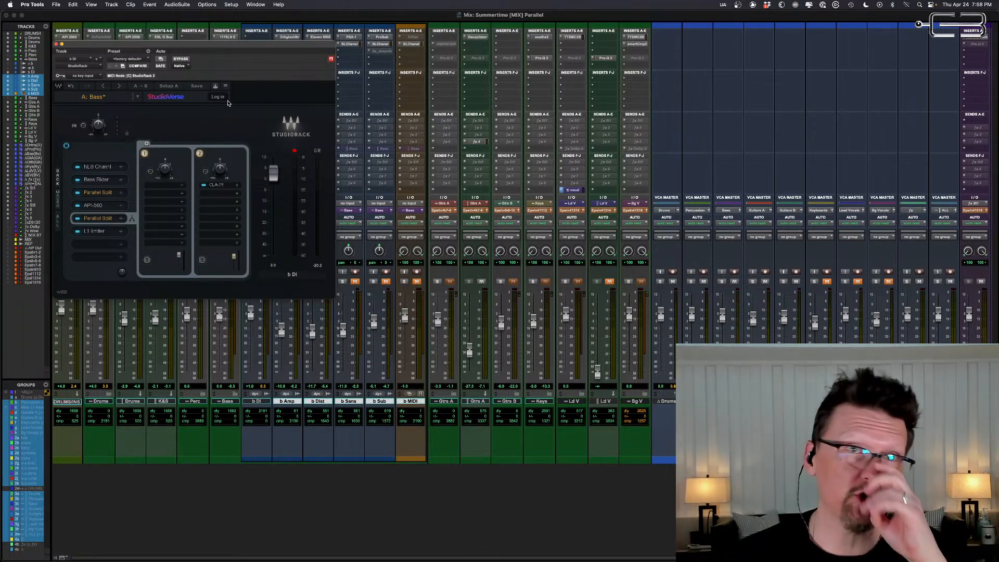
Step: Close the StudioRack window and collapse the Bass folder track in the mixer
left_click(57, 46)
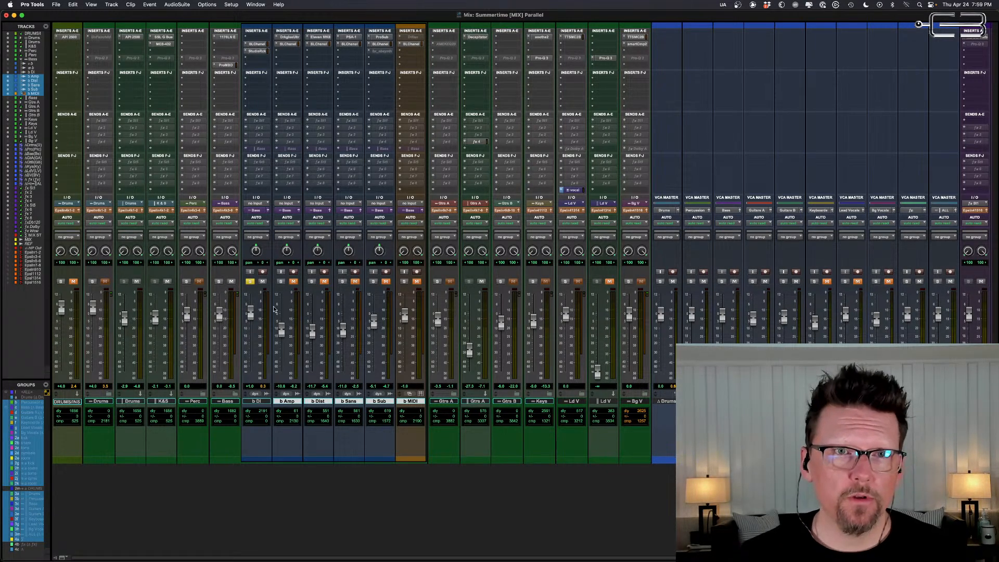
left_click(230, 401)
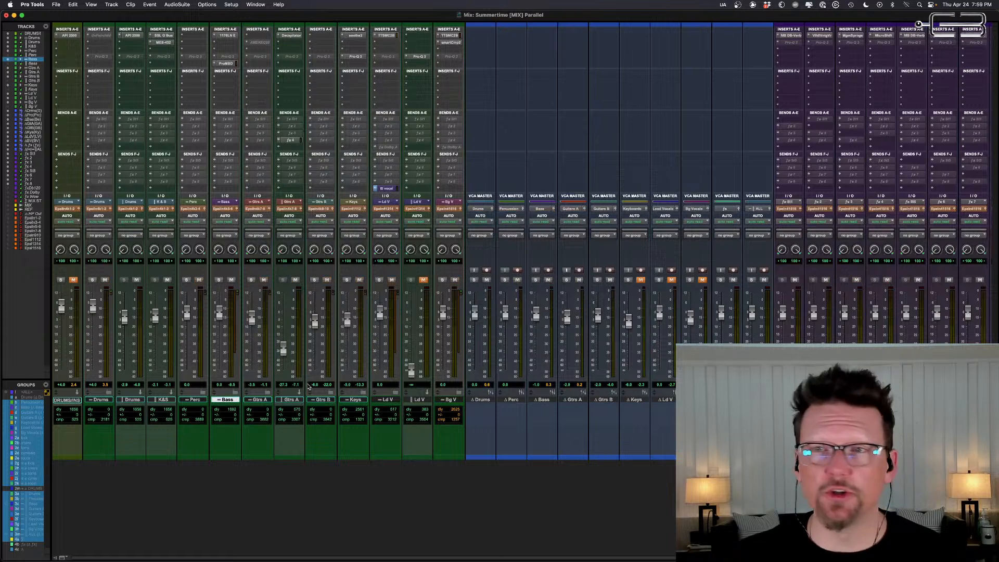
scroll(457, 397, "right", 3)
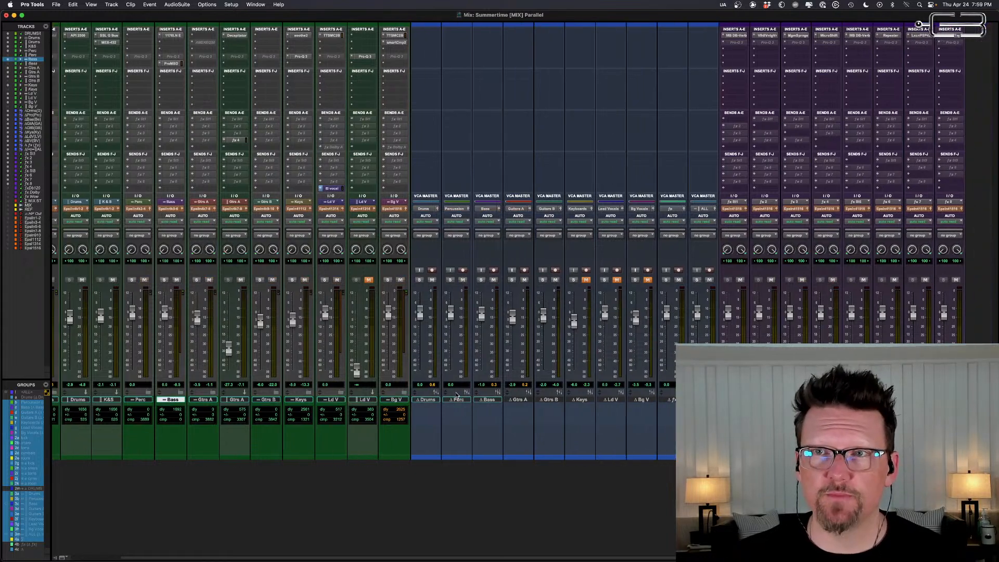
left_click(394, 399)
key("super+shift+n")
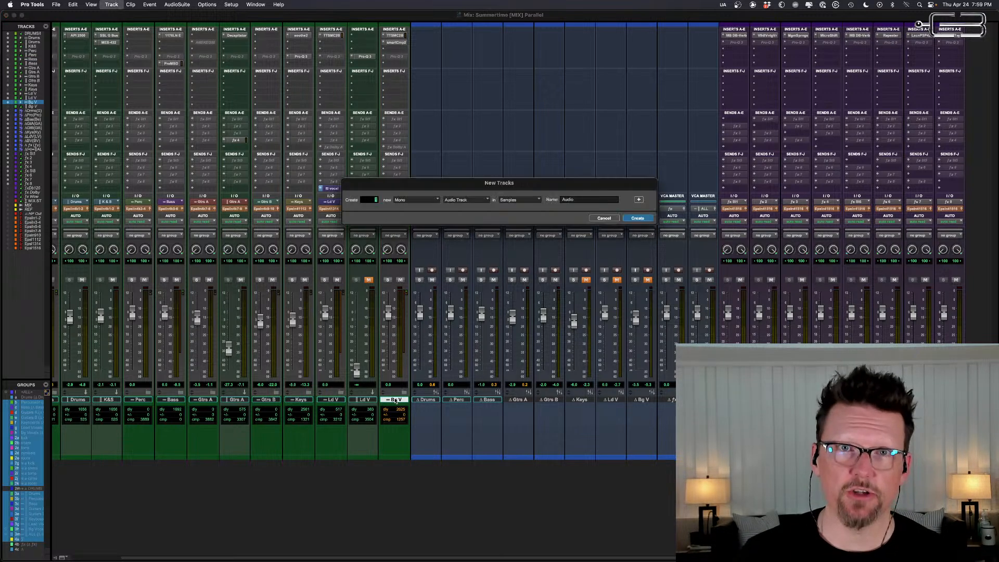
left_click(605, 219)
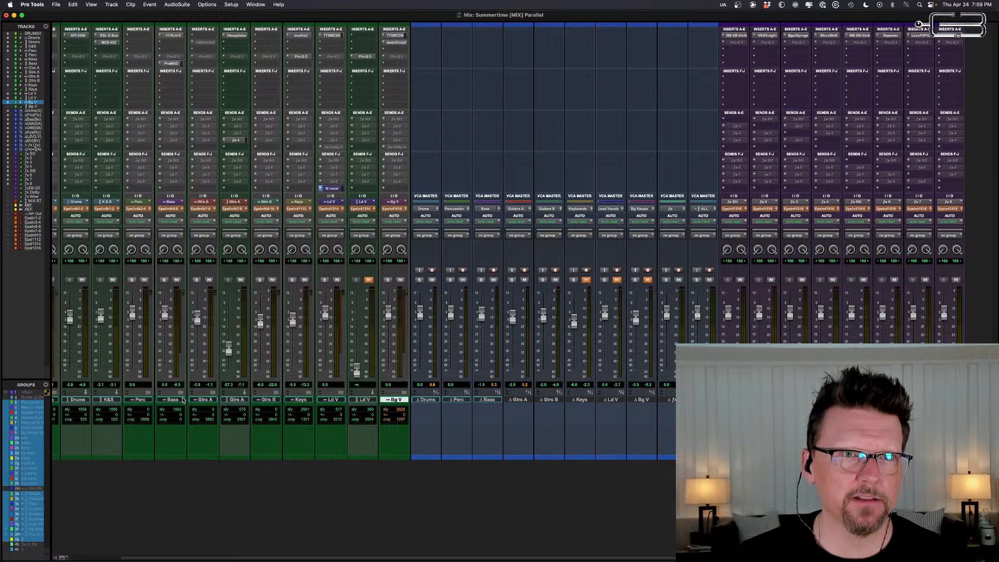
Step: Expand the Bass folder track and remove the StudioRack insert from b DI
left_click(179, 393)
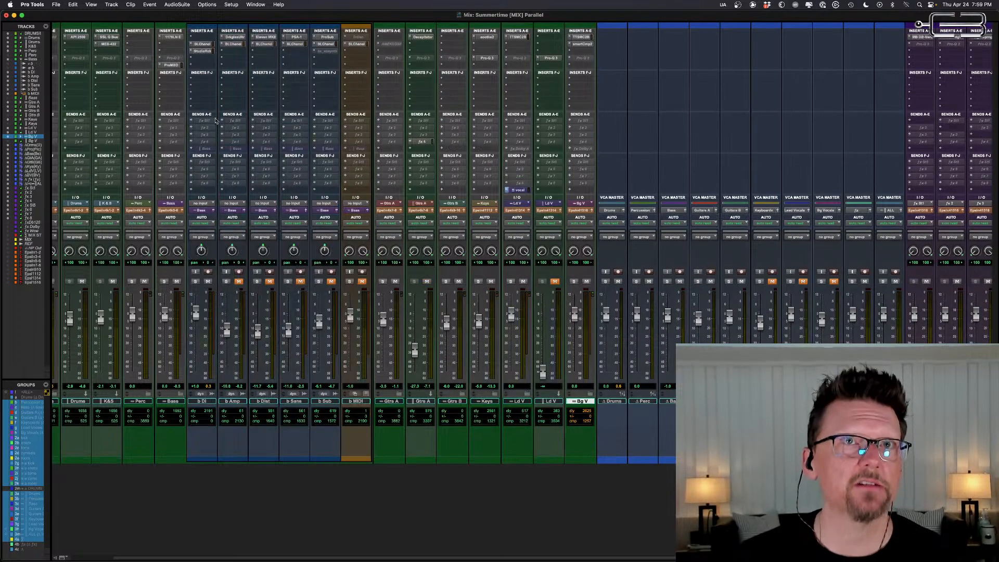
left_click(192, 53)
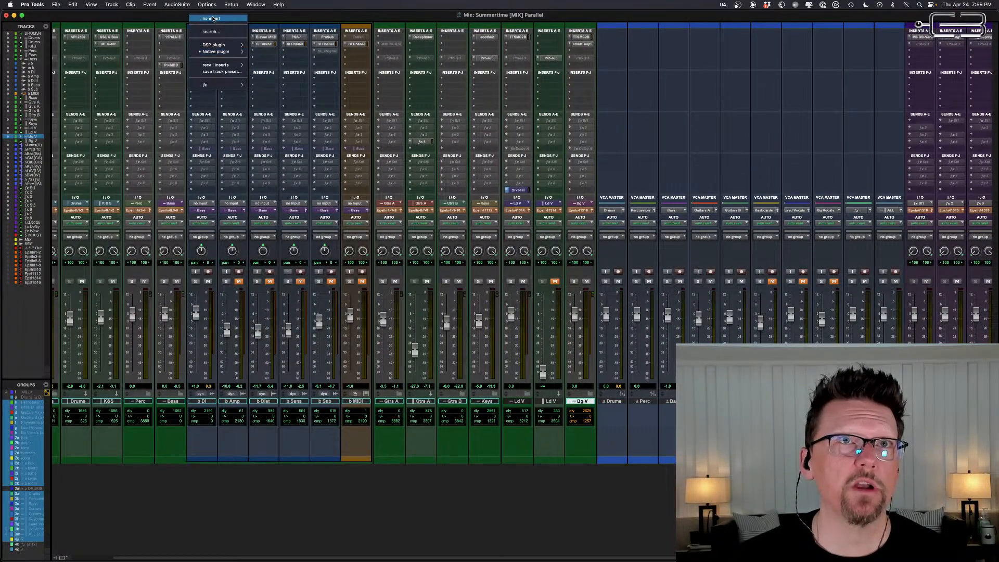
left_click(216, 18)
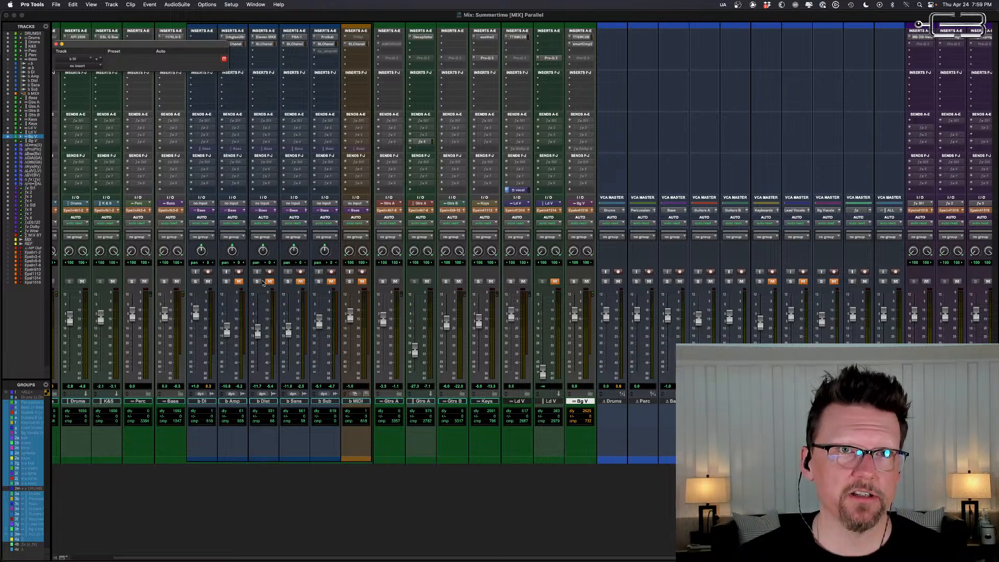
Step: Unmute b Amp, b Dist, b Sans and b Sub, start playback, and close the empty insert window
left_click(226, 281)
left_click(226, 282)
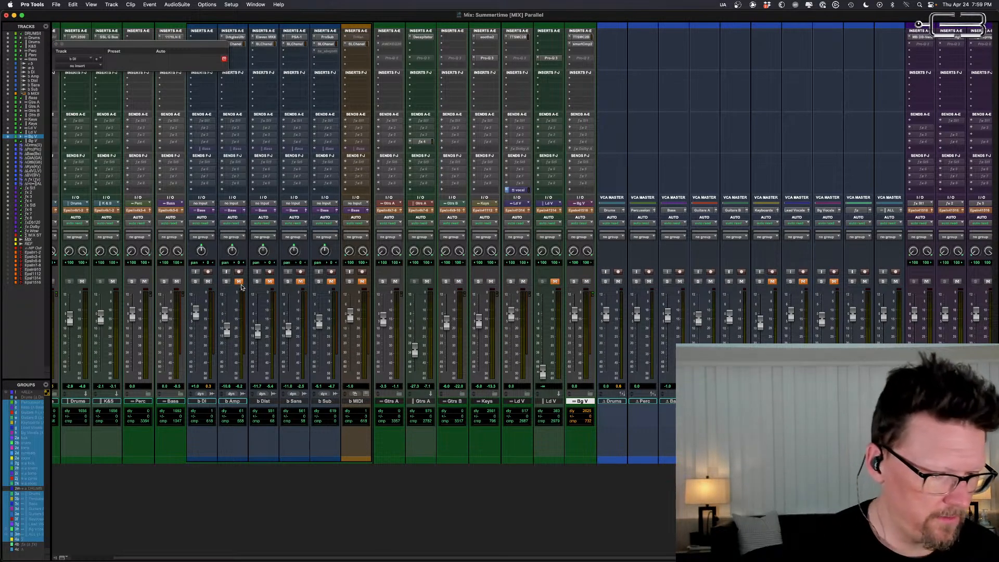
key("space")
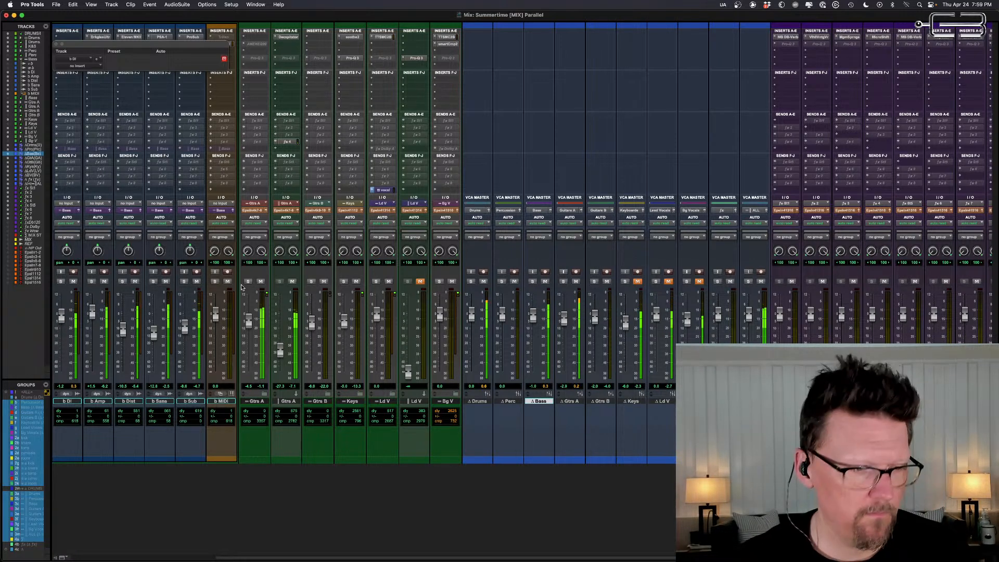
left_click(56, 44)
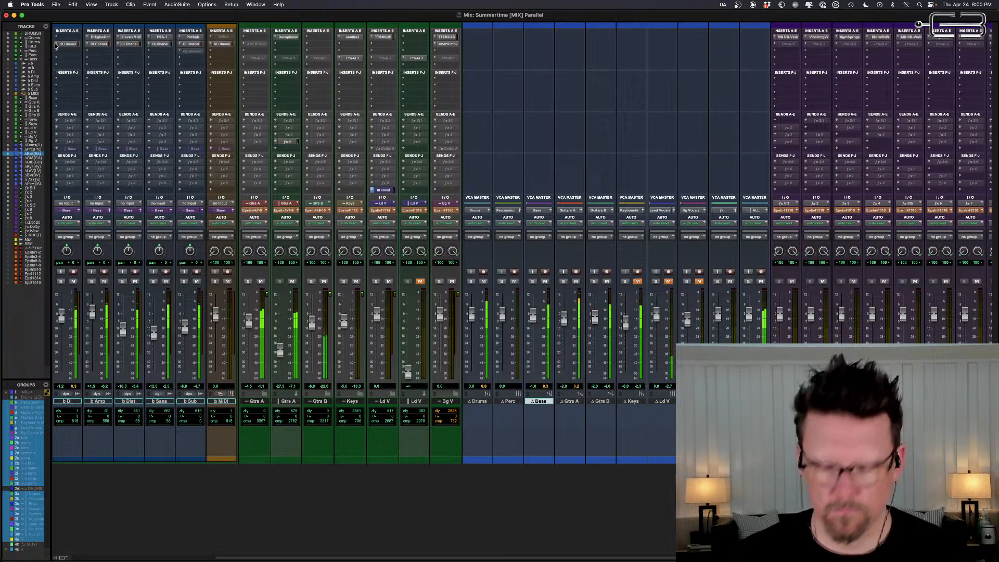
Step: Look through the tracks in the Edit window and return to the Mix window
key("super+equal")
scroll(380, 304, "down", 5)
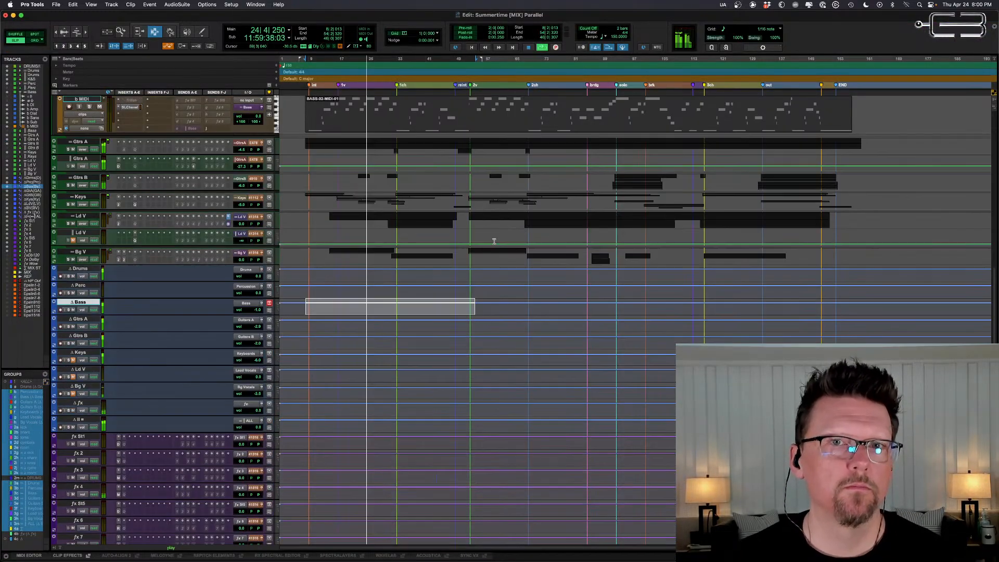
scroll(493, 241, "up", 7)
key("super+equal")
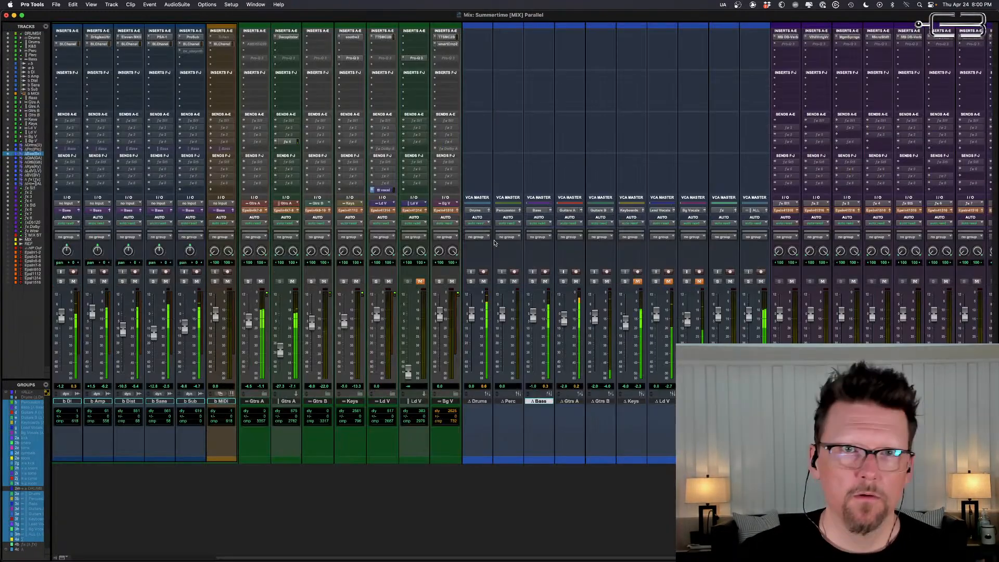
Step: Open Pro-Q 3 on Gtrs A, add an EQ band at about 120 Hz, and make the band dynamic
left_click(256, 58)
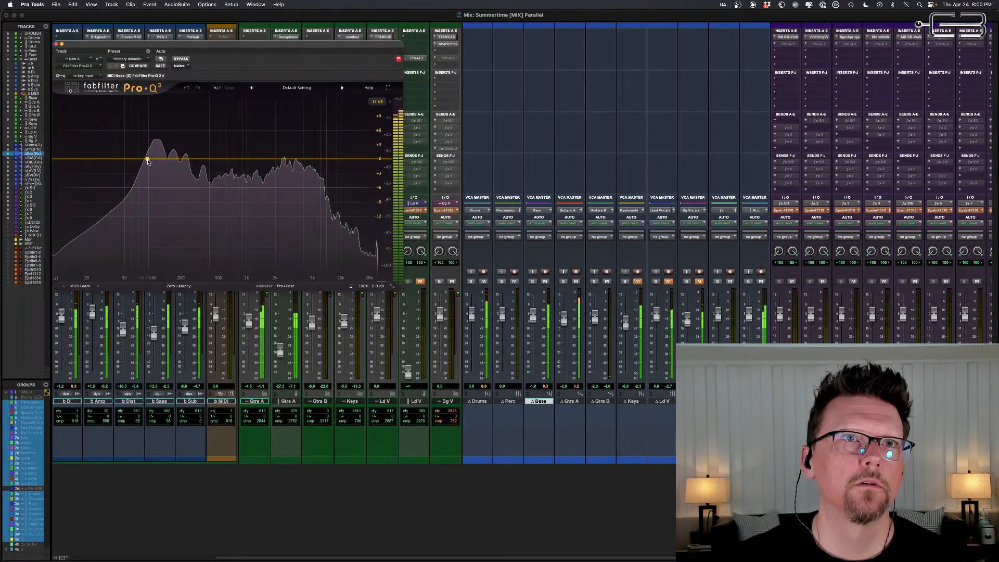
left_click(160, 159)
right_click(180, 146)
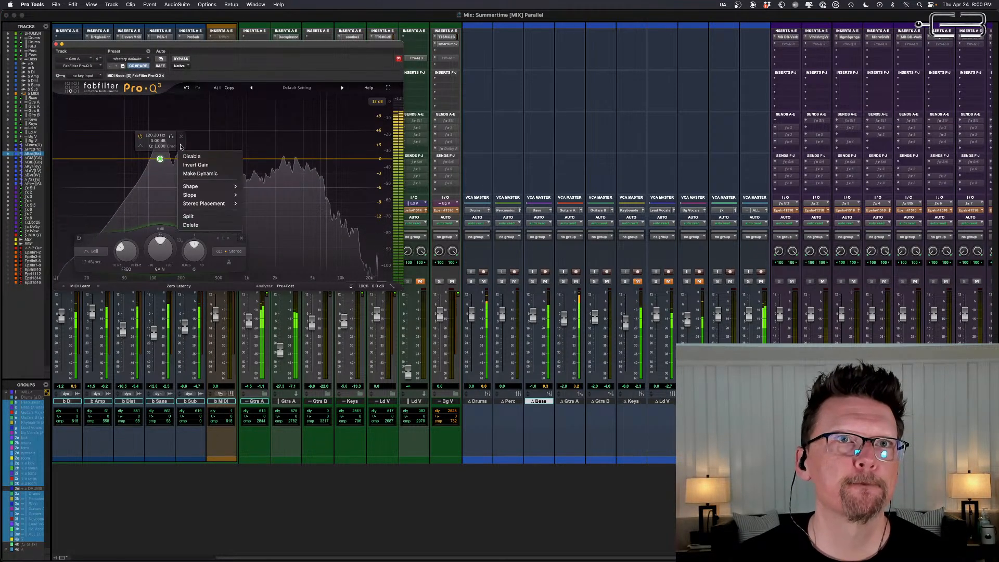
left_click(181, 146)
right_click(180, 146)
left_click(197, 174)
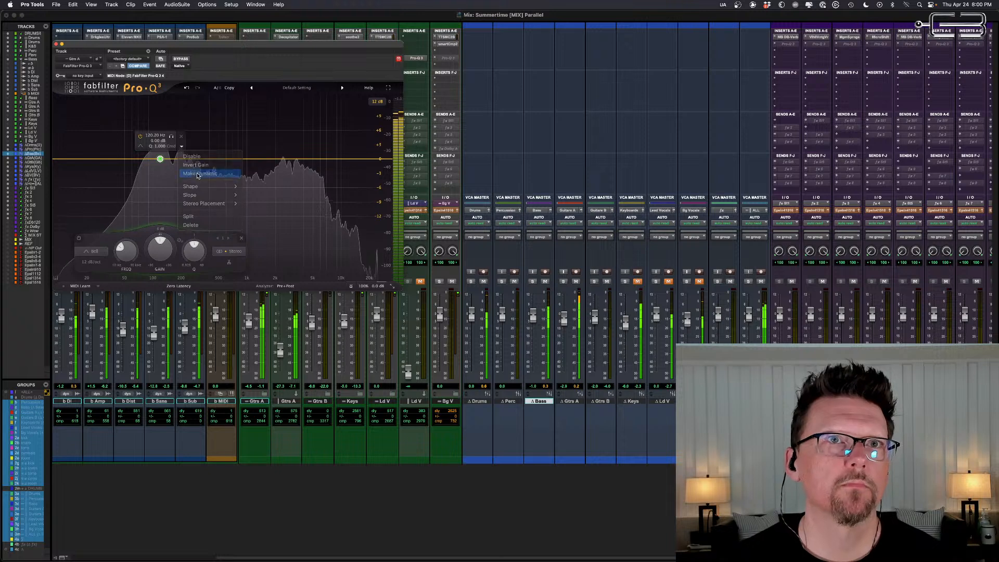
Step: Close the Pro-Q 3 window, switch to the Edit window, and collapse the Bass folder track
left_click_drag(58, 46, 57, 44)
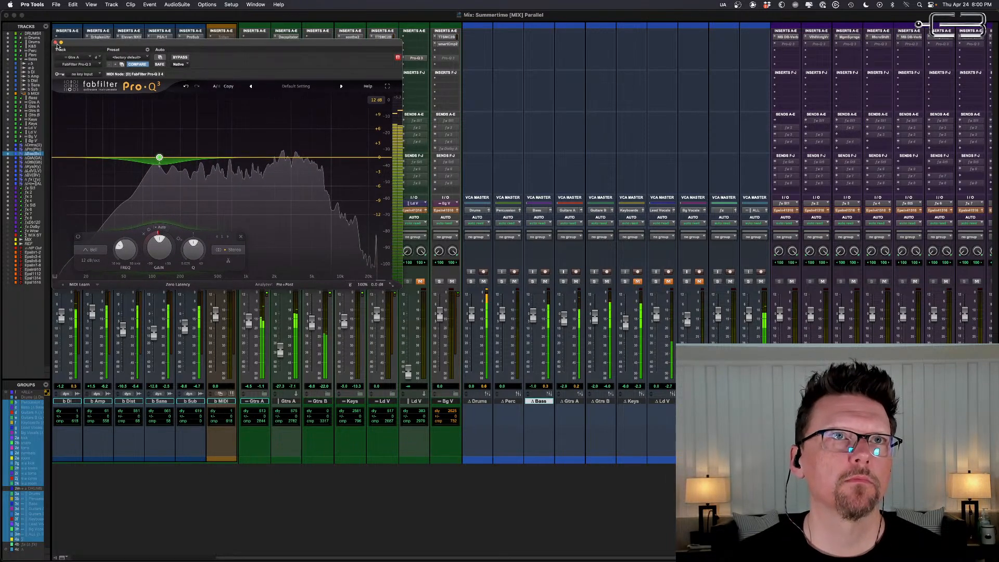
left_click(56, 44)
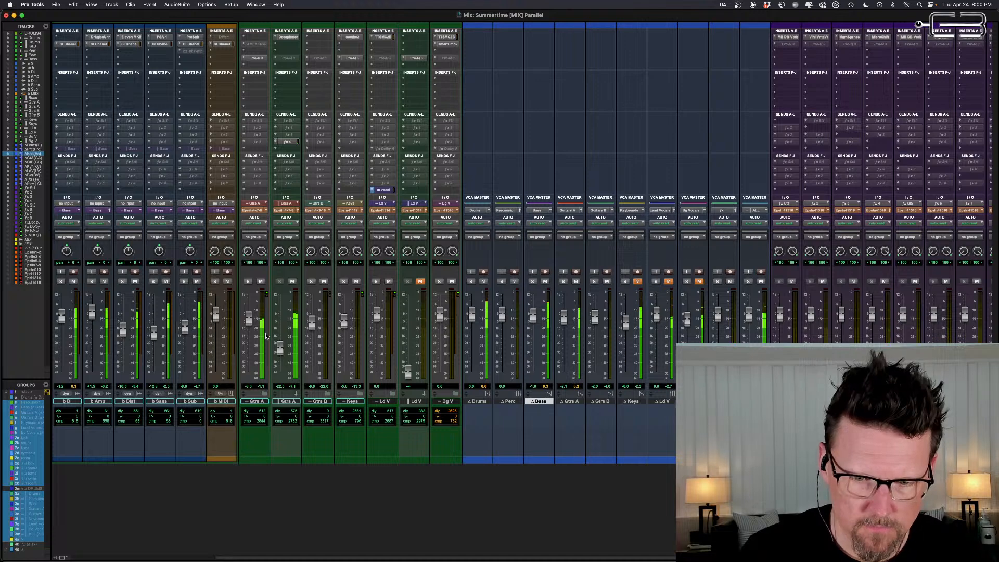
key("super+equal")
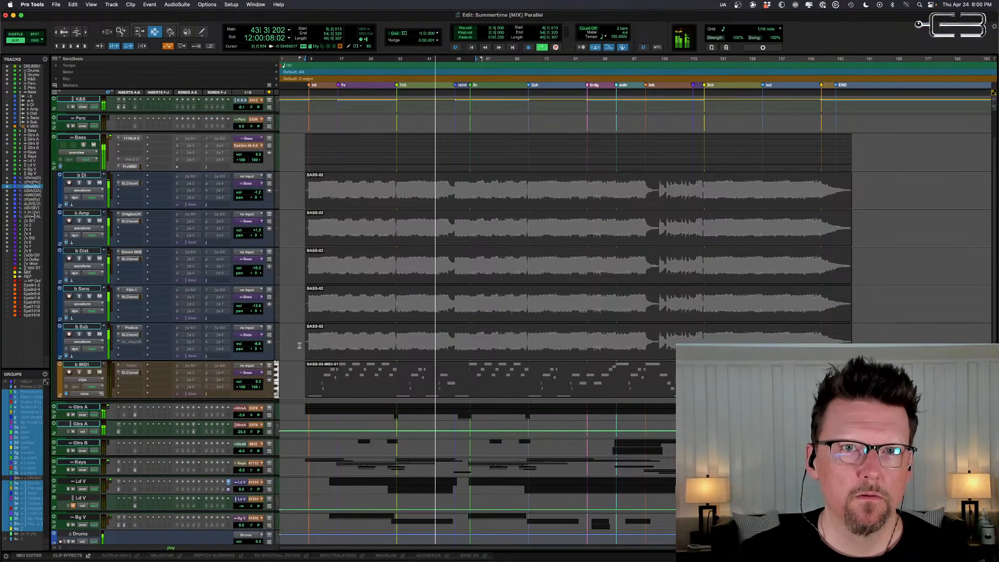
left_click(54, 164)
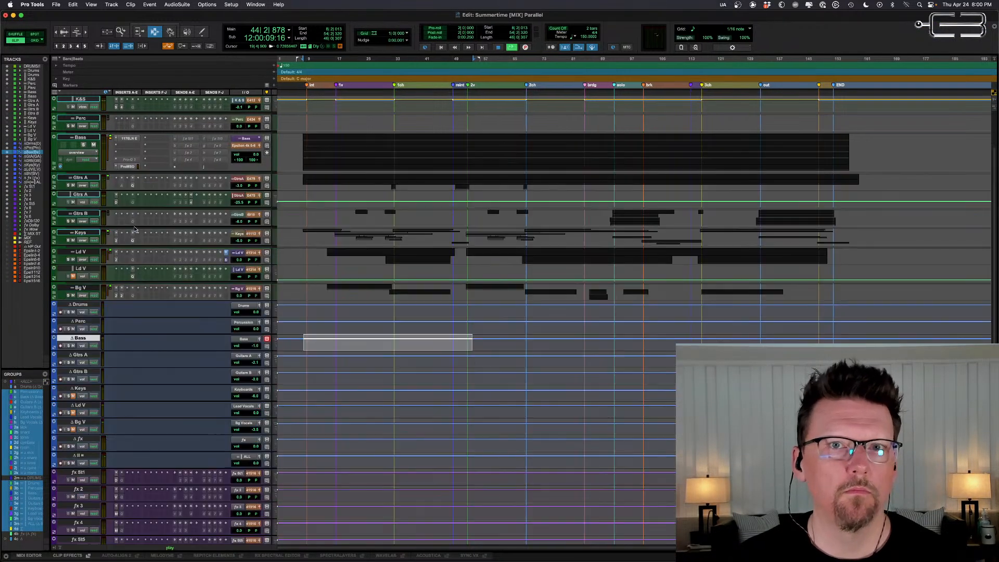
Step: Stop playback, set the lower Gtrs A track to medium height, and show its volume trim automation
left_click(341, 204)
key("space")
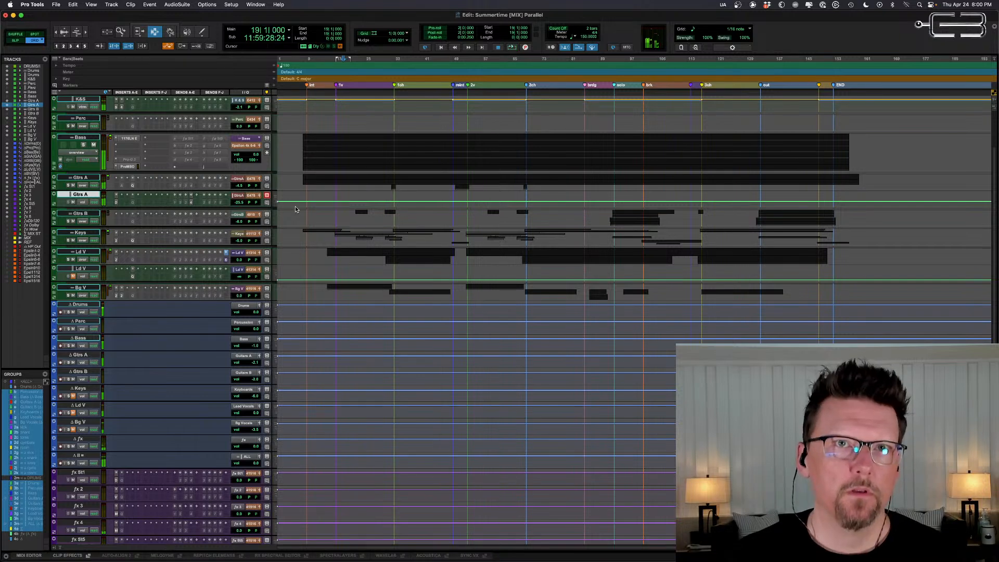
left_click(269, 202)
left_click(289, 210)
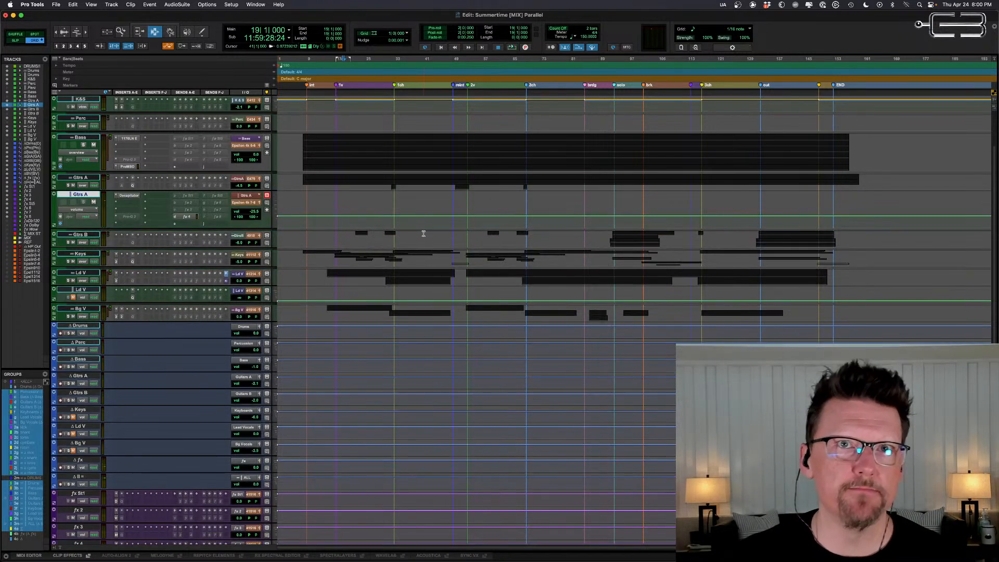
left_click(76, 210)
left_click(78, 217)
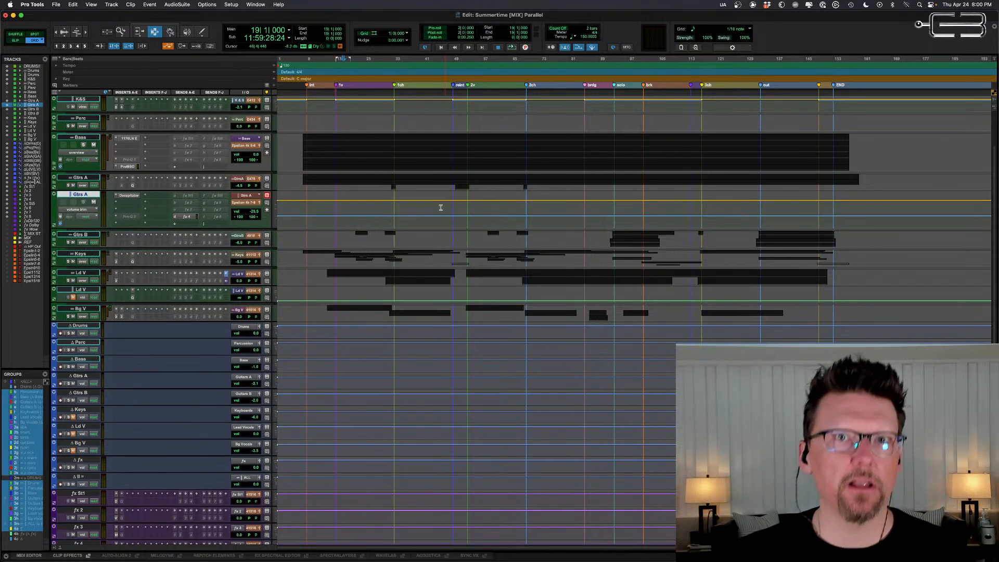
Step: Pull the lower Gtrs A track's volume trim down to minus infinity from bar 17 to the first chorus
left_click_drag(395, 208, 331, 202)
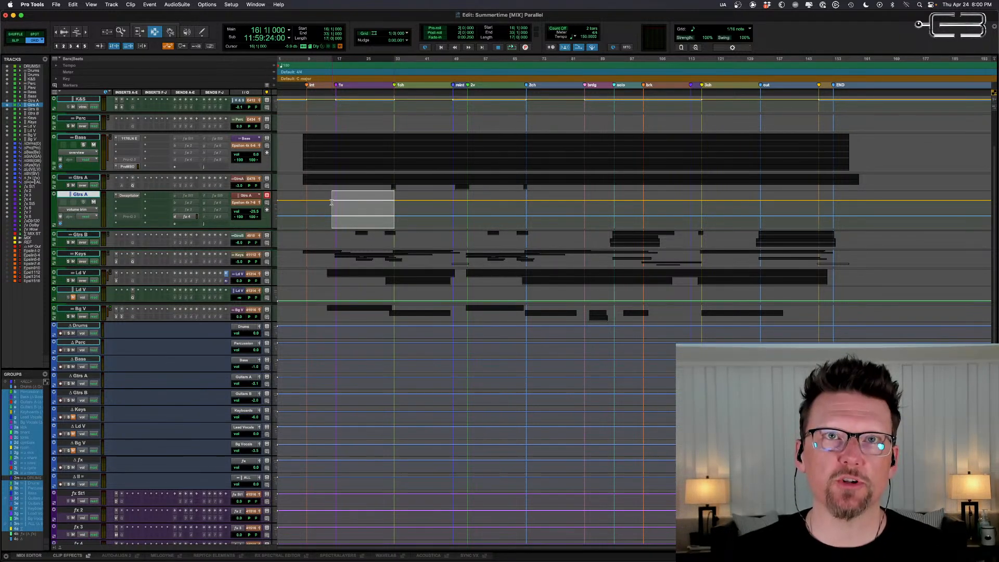
left_click_drag(393, 203, 367, 317)
key("F6")
key("F7")
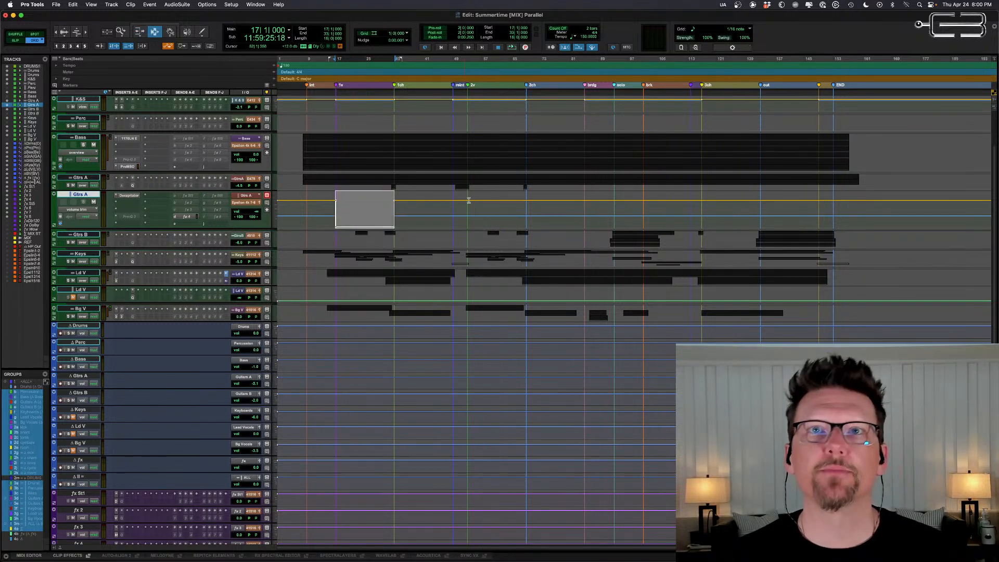
Step: Pull the Gtrs A volume trim to minus infinity from the end of the first chorus through the second verse
left_click_drag(467, 204, 527, 208)
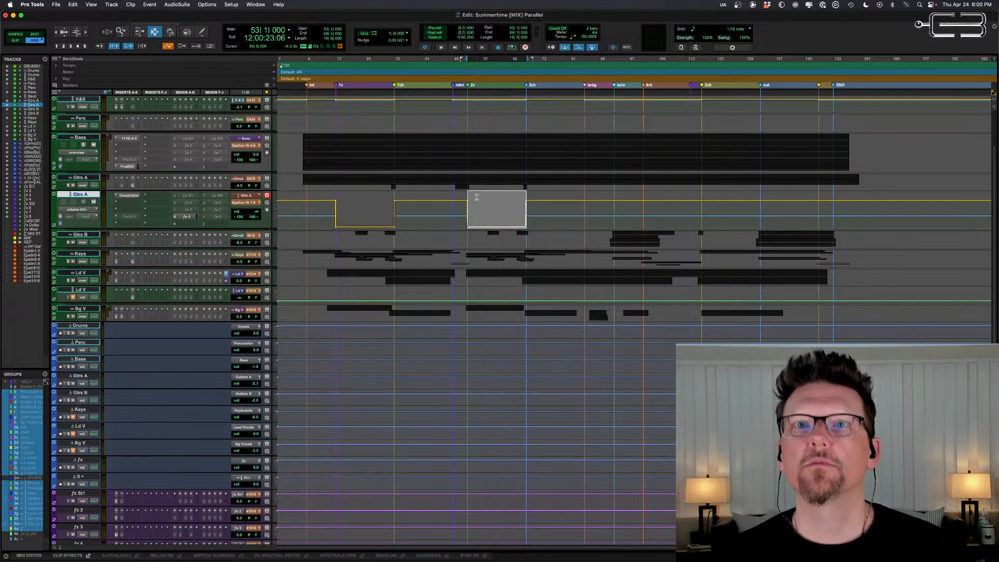
left_click_drag(471, 204, 463, 228)
left_click_drag(467, 207, 484, 207)
key("Down")
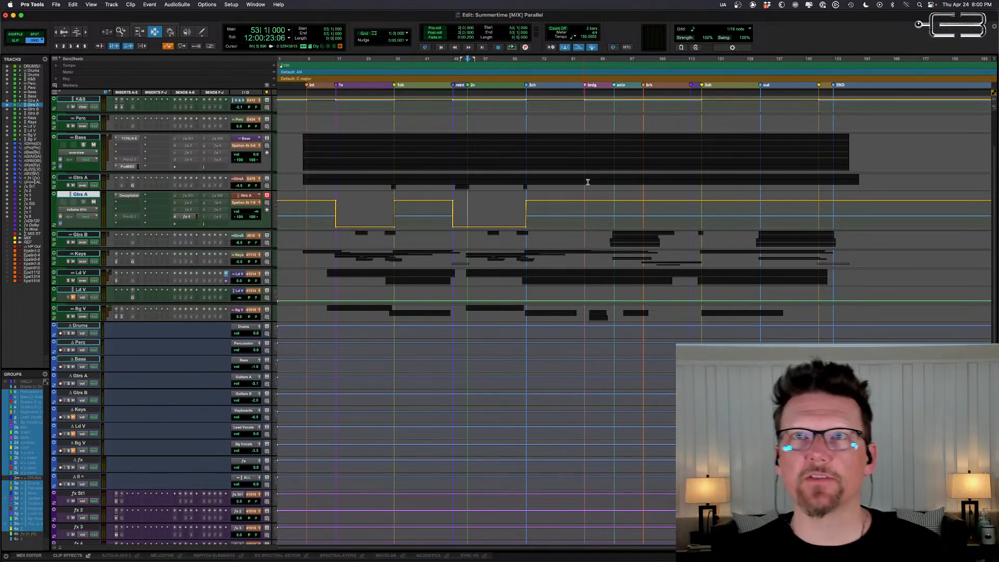
Step: Play the mix from the bridge at bar 85, select the bridge range, and play from bar 14 into the first verse
left_click(585, 206)
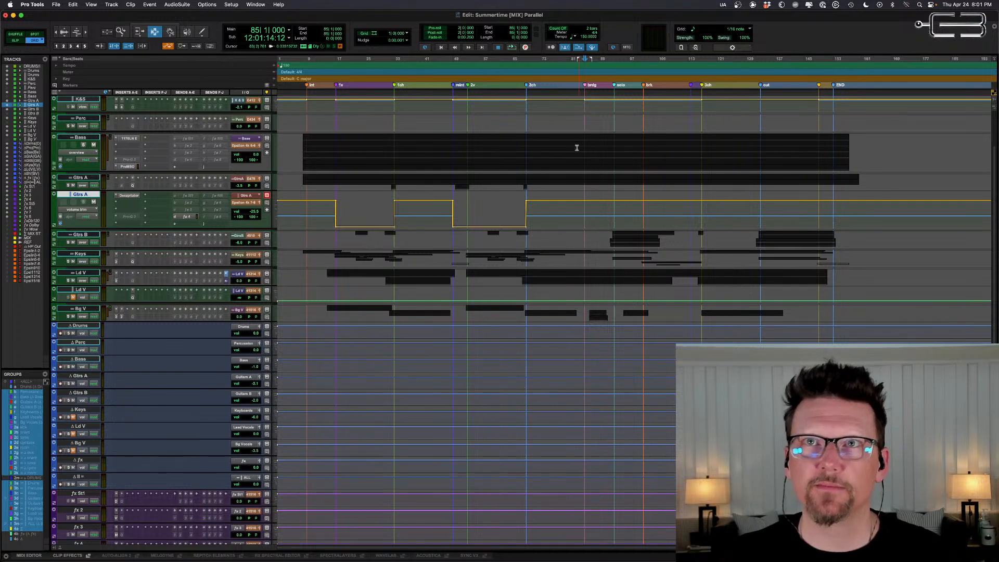
key("space")
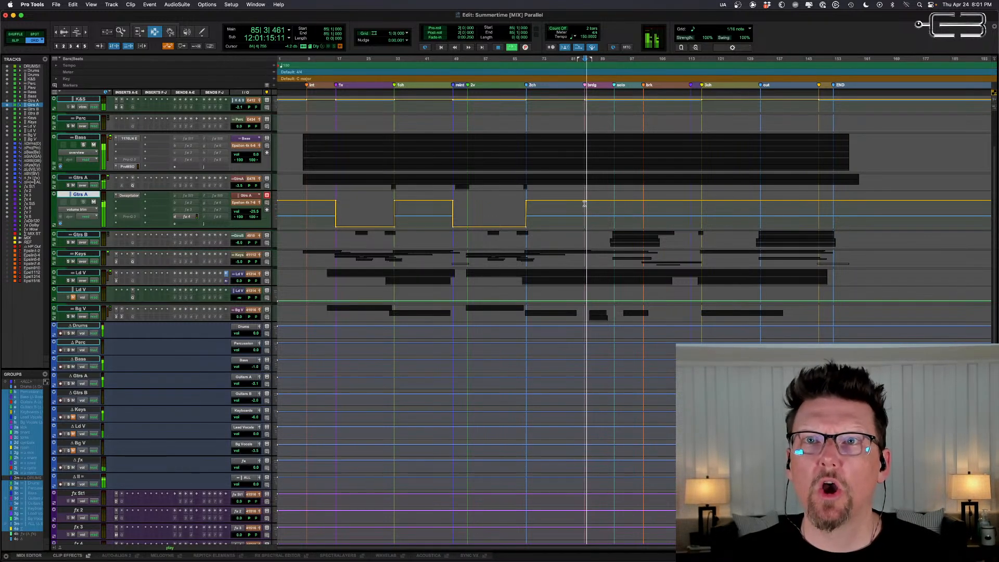
left_click_drag(584, 204, 648, 209)
key("space")
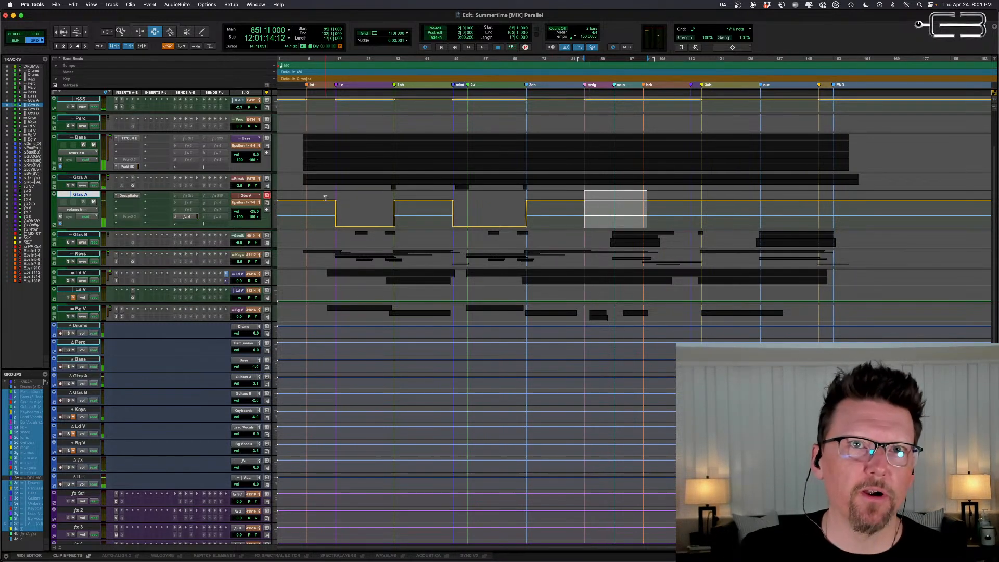
left_click(326, 197)
key("space")
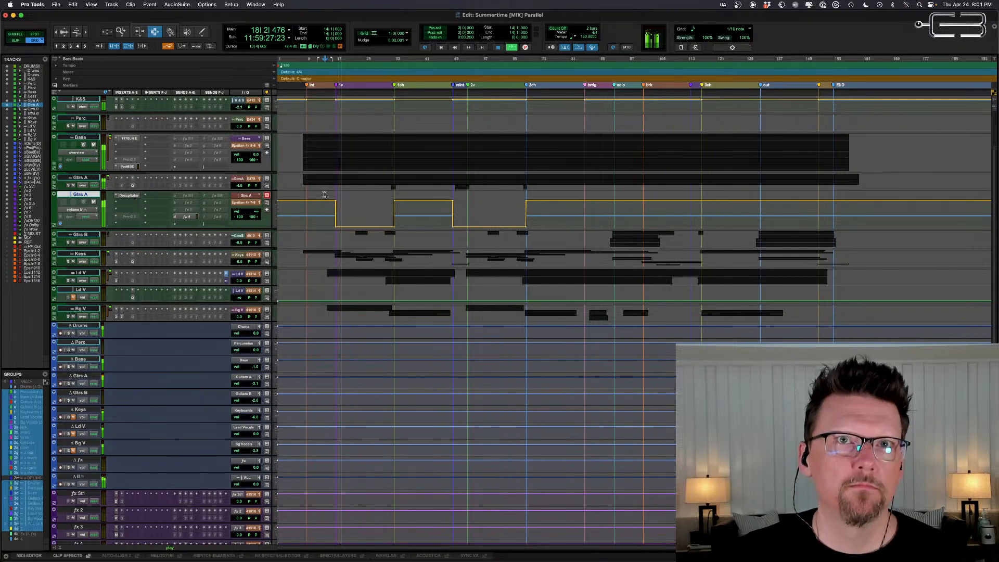
Step: Set the automated Gtrs A track to small height, stop playback, and place the edit cursor at bar 9
left_click(277, 214)
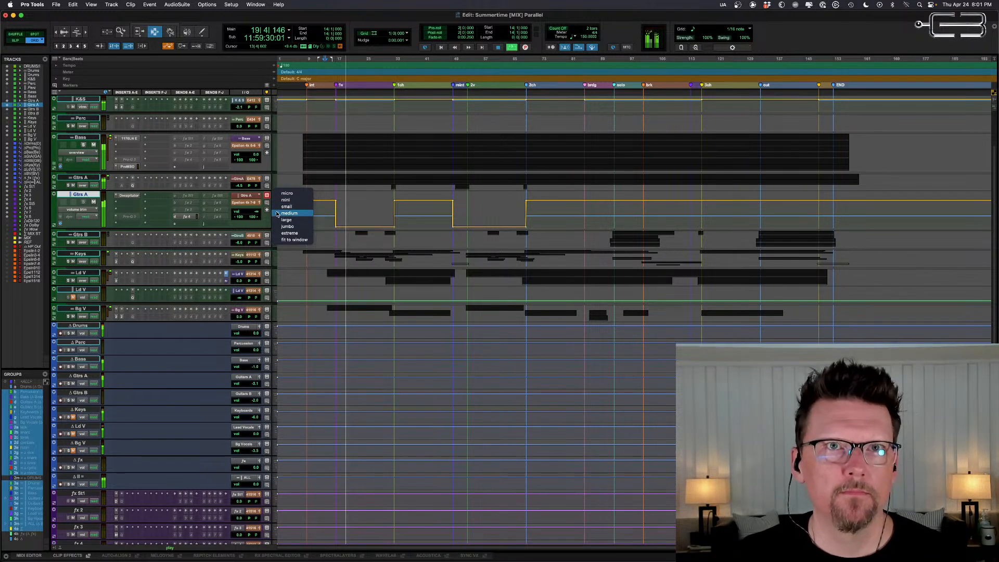
left_click(287, 206)
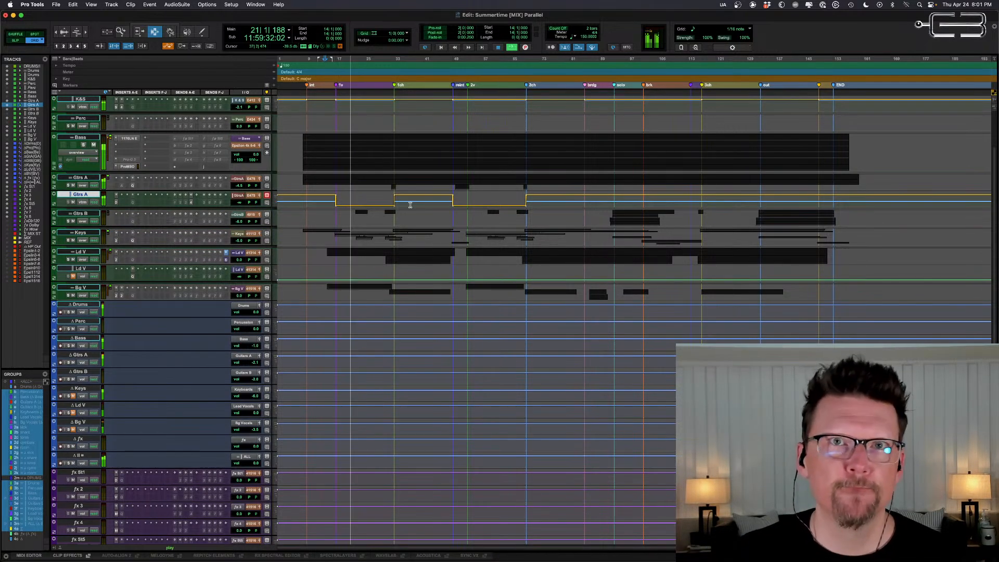
key("space")
key("super+bracketleft")
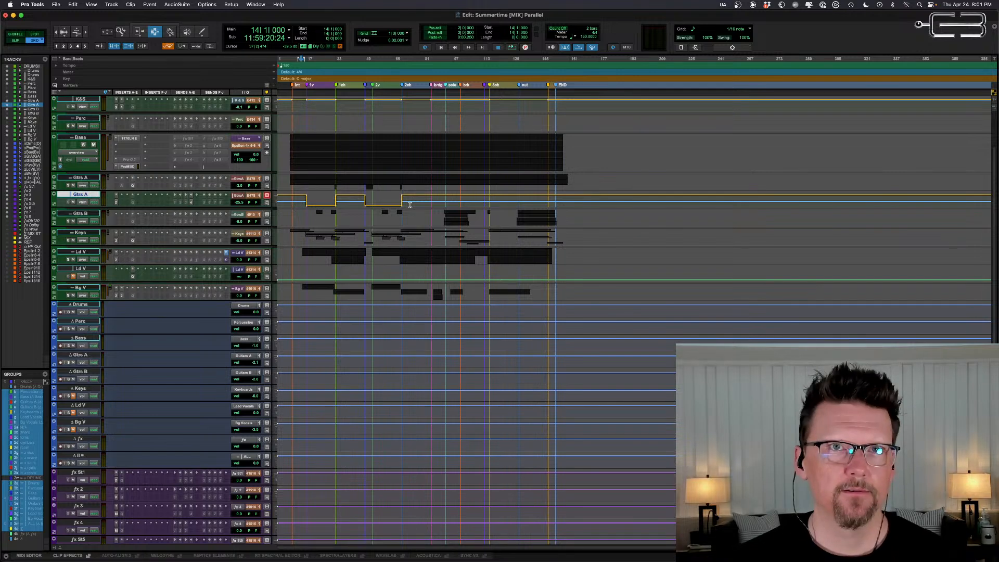
left_click_drag(300, 200, 477, 202)
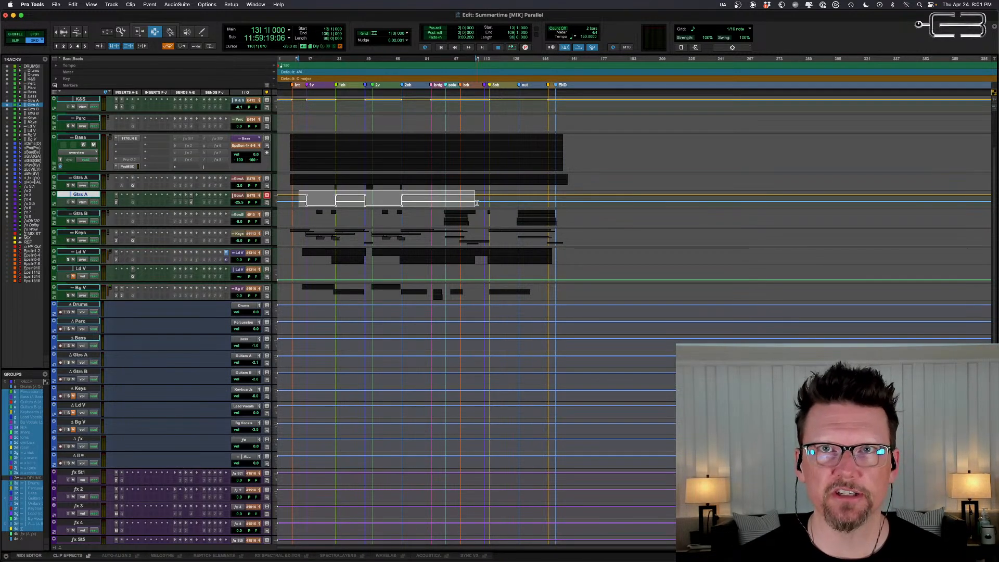
left_click(292, 198)
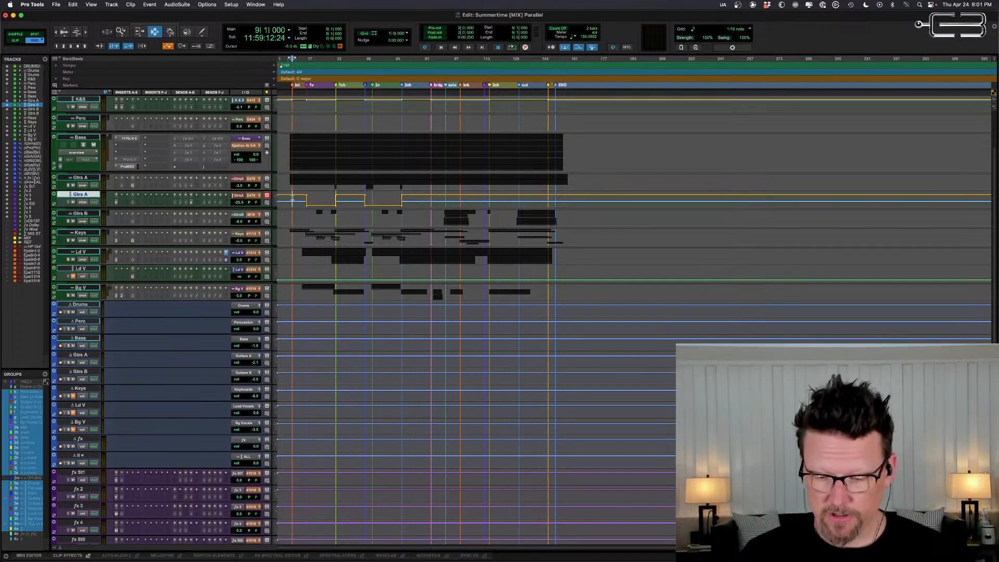
Step: Return to the Mix window and create one stereo Aux Input track after Bg V
key("super+equal")
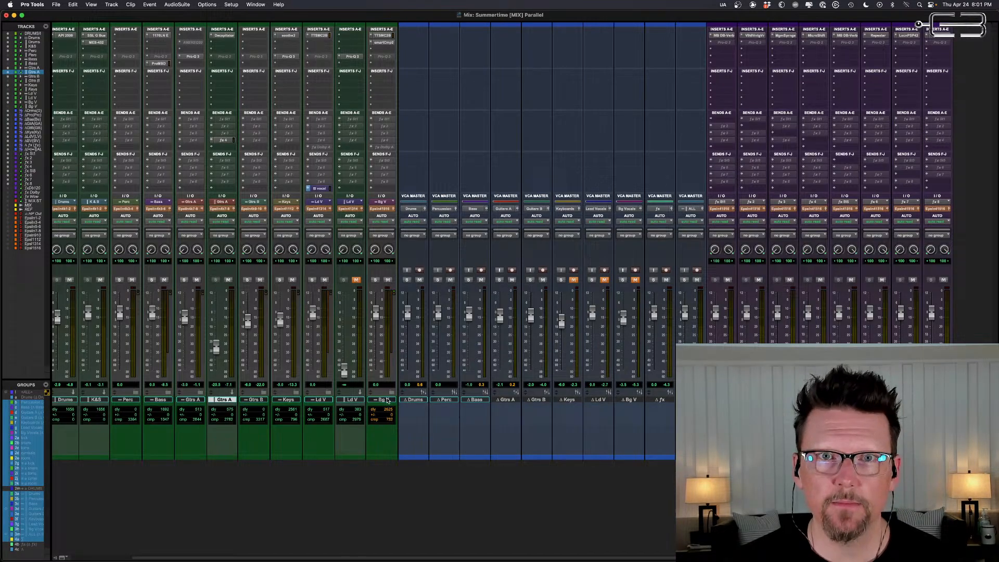
left_click(386, 400)
key("shift+super+n")
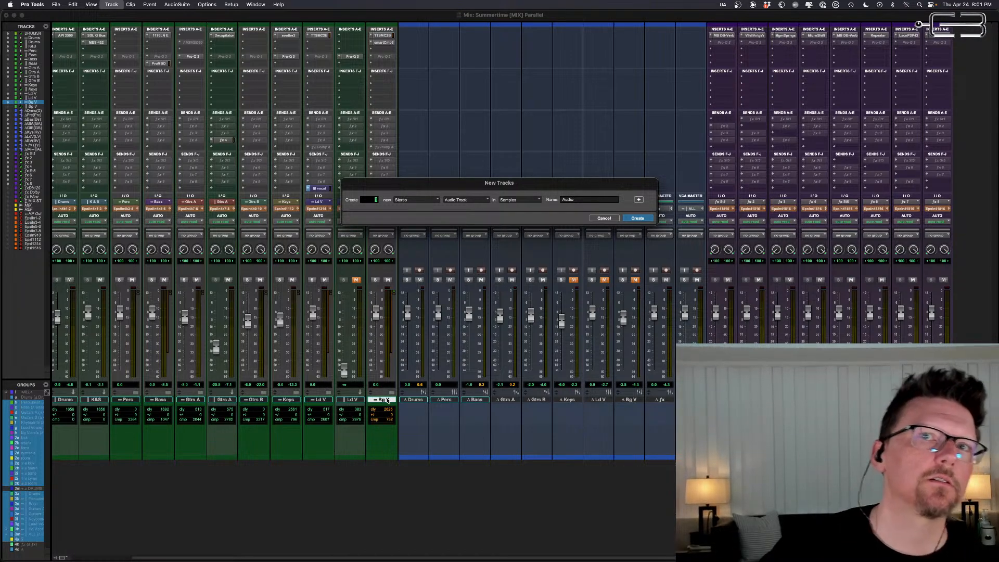
key("shift+super+Down")
key("Escape")
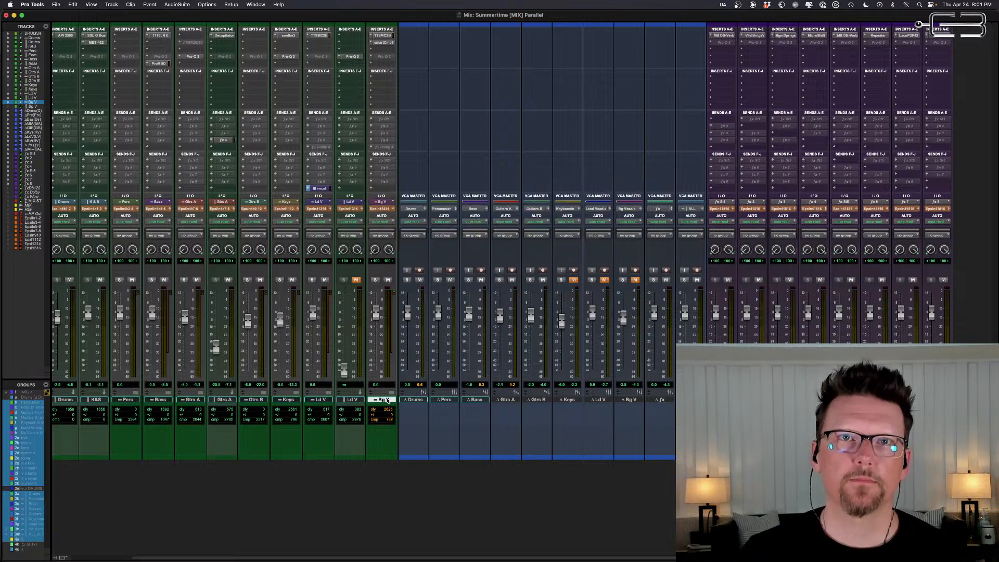
key("shift+super+n")
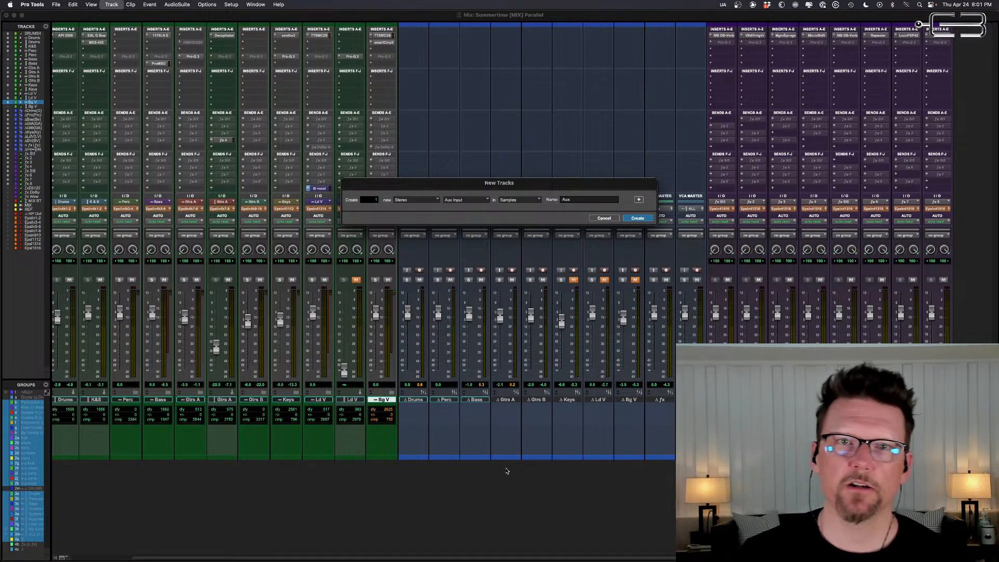
key("Return")
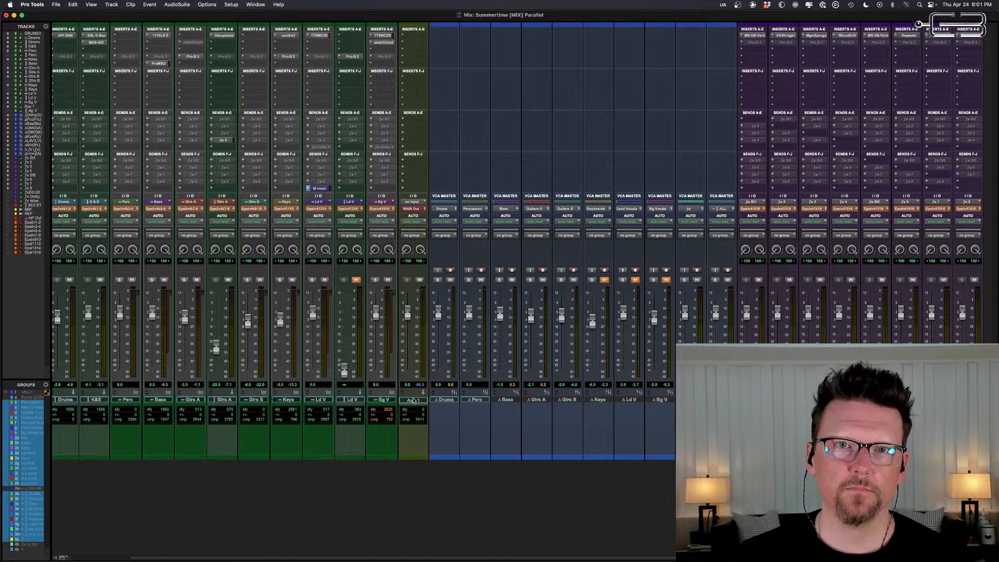
Step: Duplicate the Aux 1 track twice, inserting the copies after it
left_click(414, 400)
key("alt+shift+d")
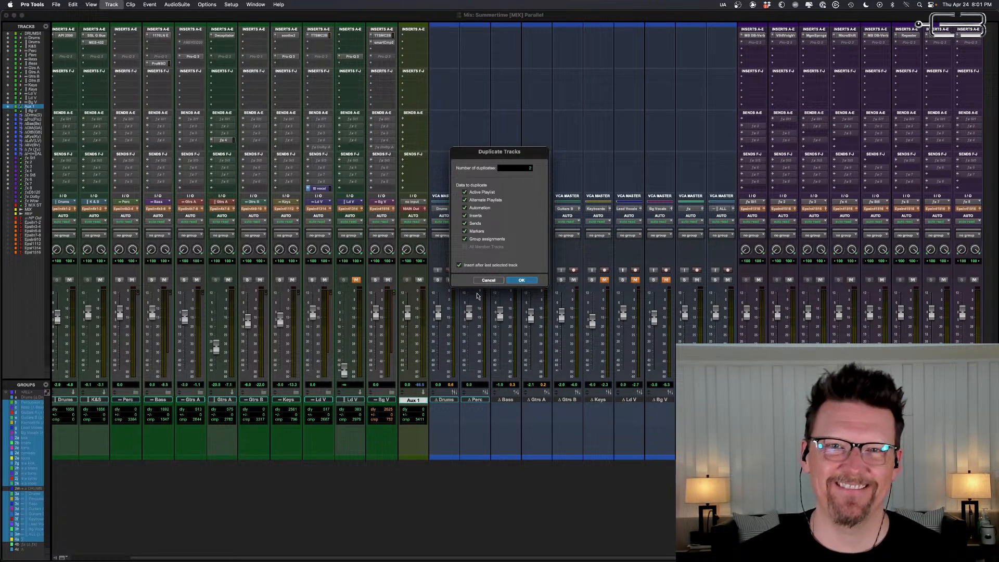
key("Return")
Step: Color Aux 1 and its two duplicates dark red using the Color Palette applied to tracks
left_click(409, 401)
left_click(470, 403, "shift")
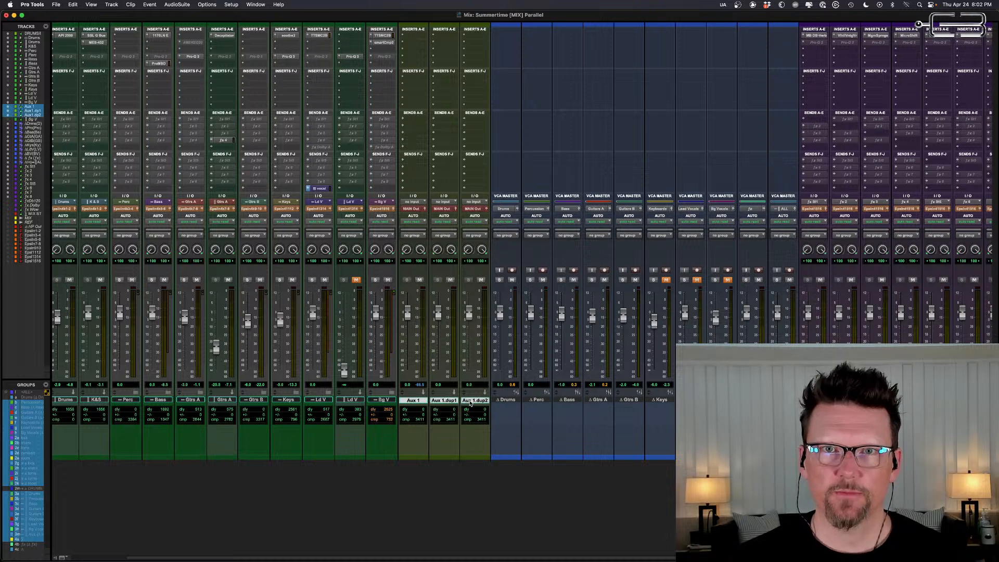
left_click(278, 4)
mouse_move(256, 4)
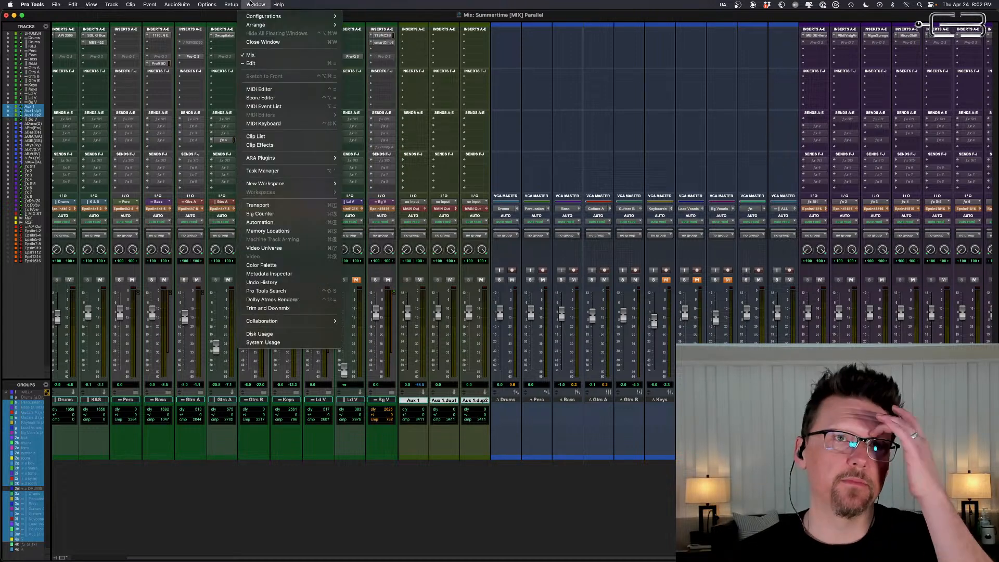
left_click(262, 265)
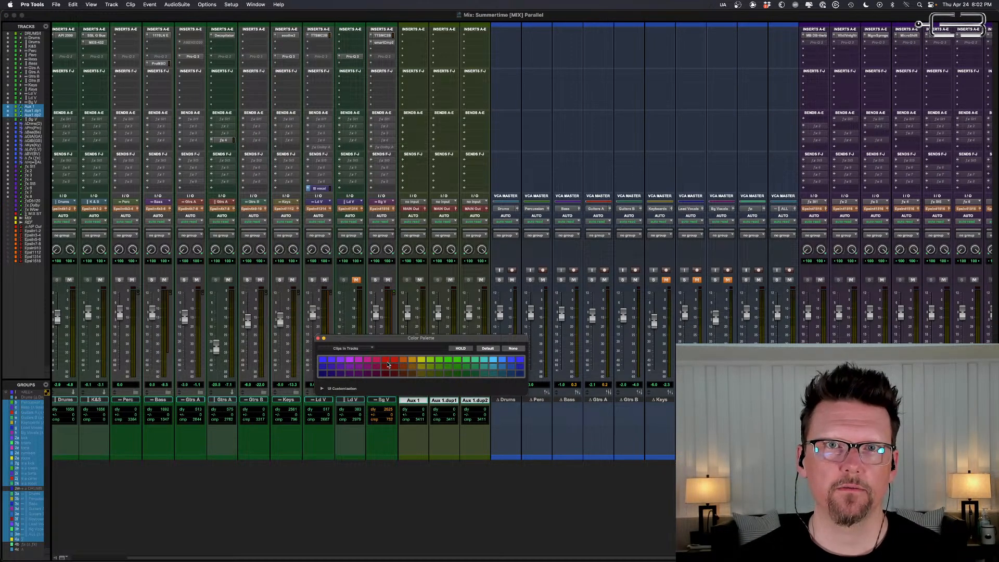
left_click(354, 349)
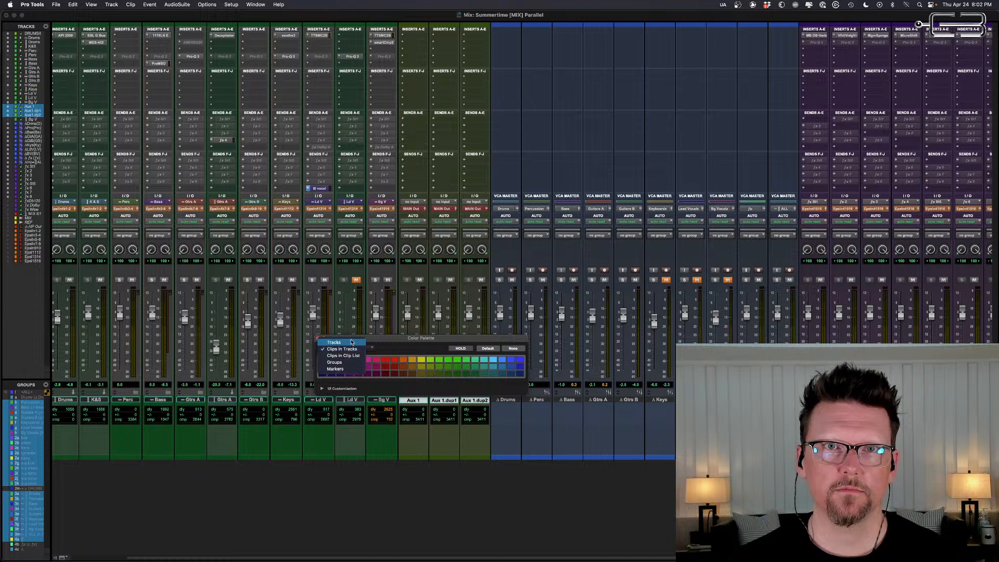
left_click(344, 341)
left_click(385, 366)
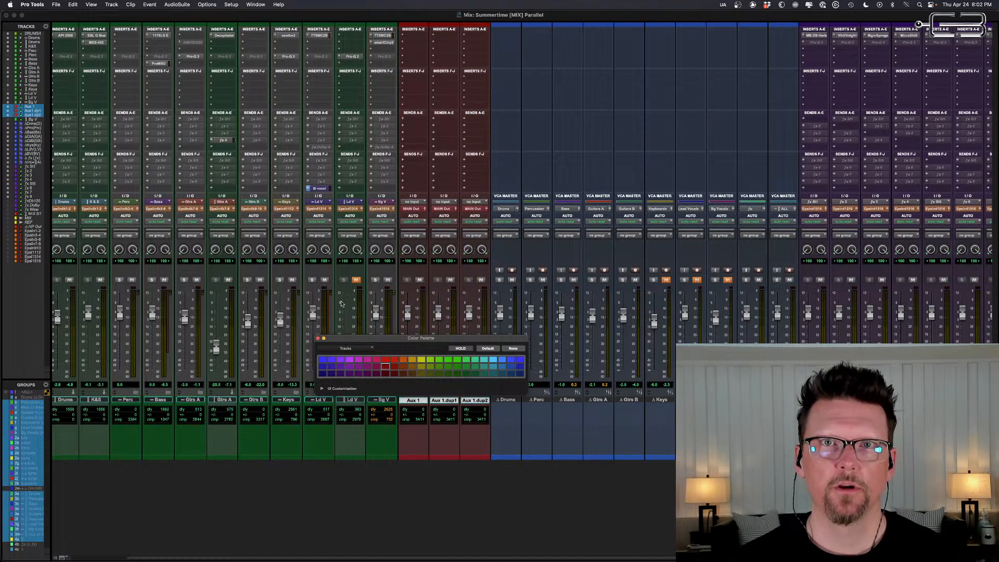
left_click(318, 338)
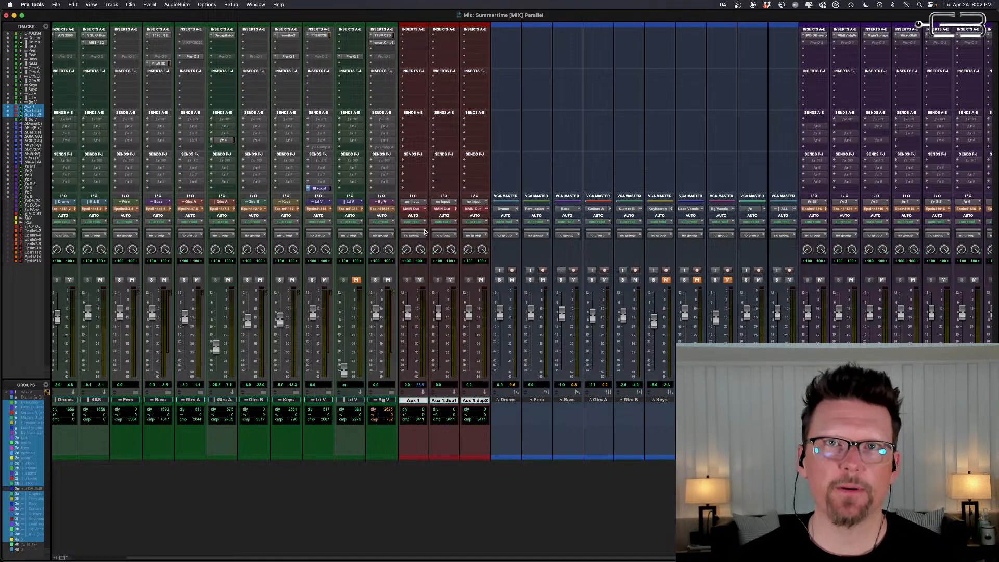
Step: Assign the stereo buses MIX A, MIX B and MIX C in sequence as inputs of the three selected aux tracks
left_click(410, 202)
mouse_move(418, 208)
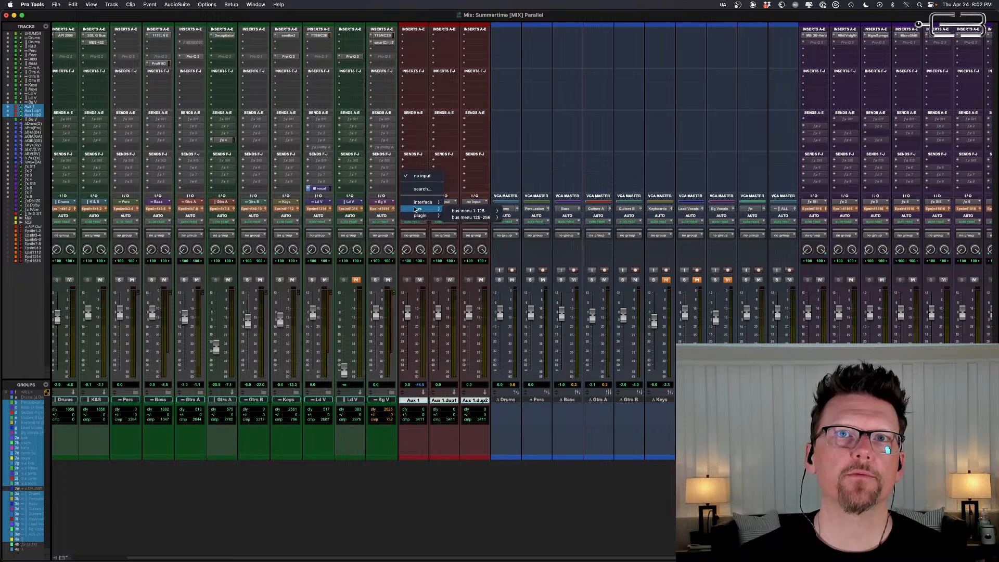
mouse_move(471, 212)
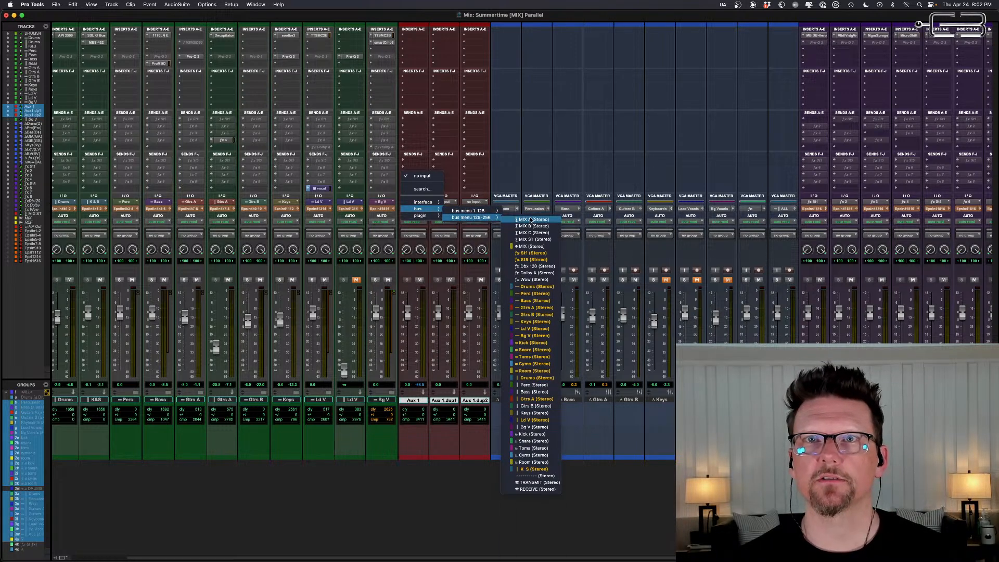
left_click(534, 219, "alt+shift+super")
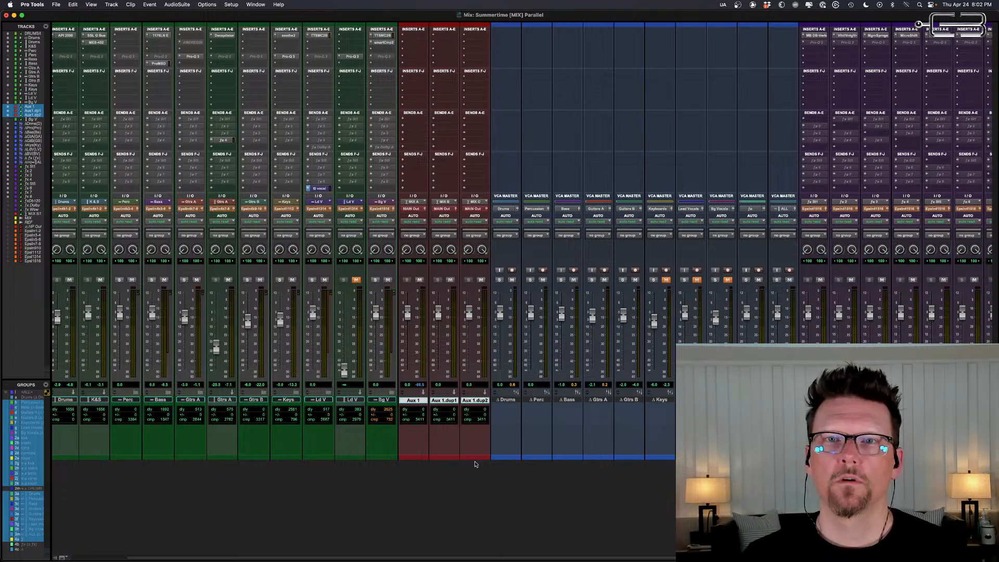
Step: Rename the three red aux tracks in sequence as MIX A, MIX B and MIX C
double_click(417, 402)
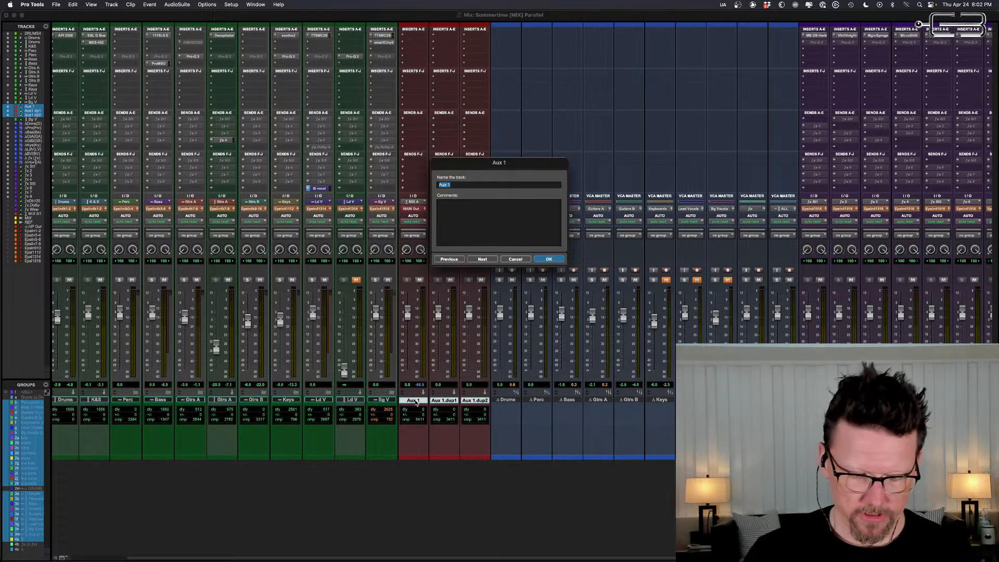
type("MIX A")
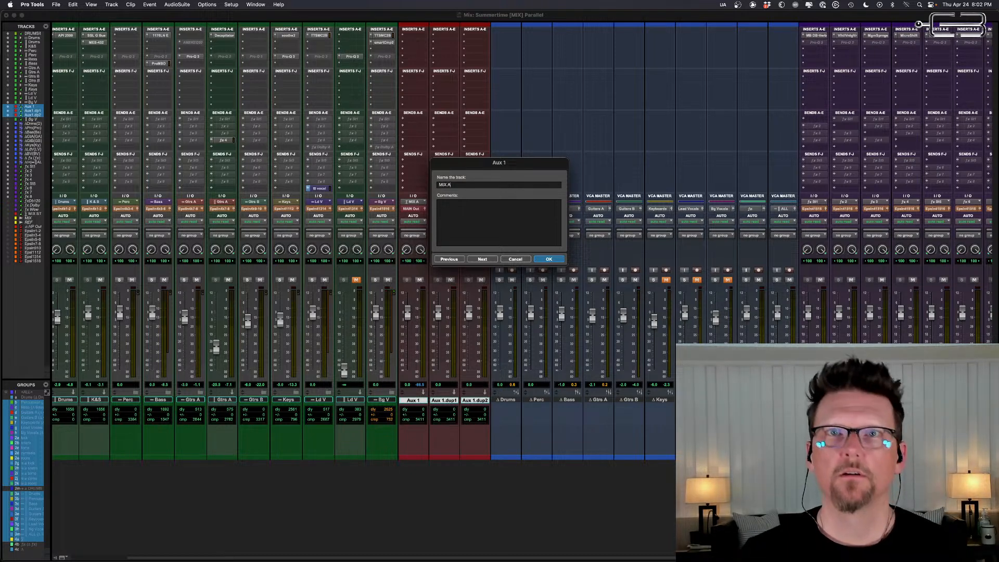
key("super+Right")
type("MIX")
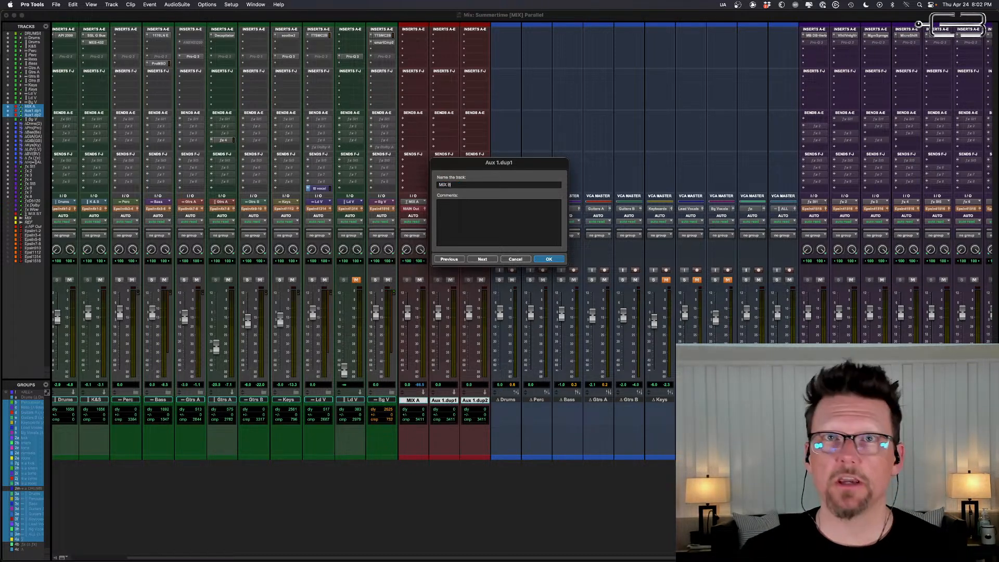
key("super+Right")
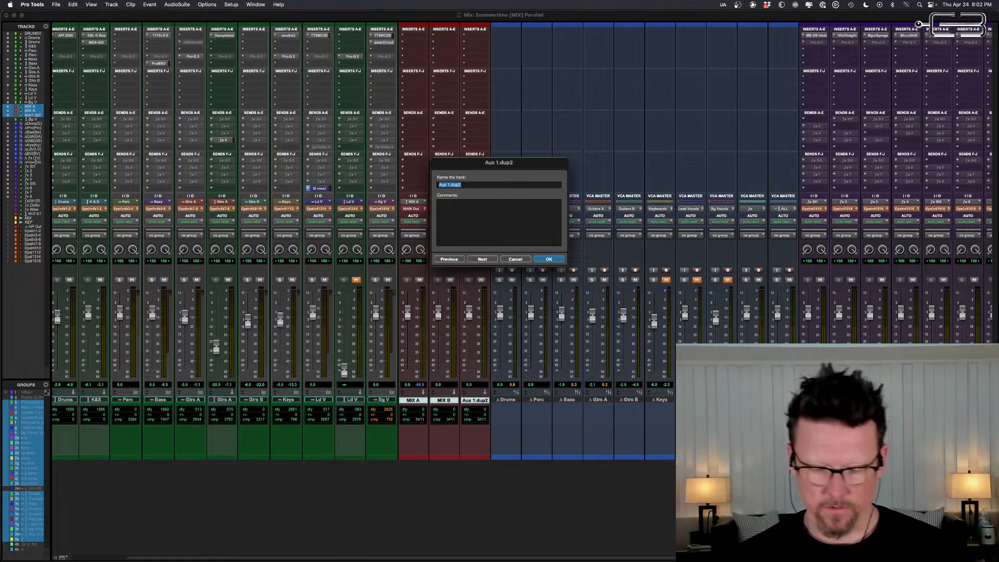
type("MIX C")
key("Return")
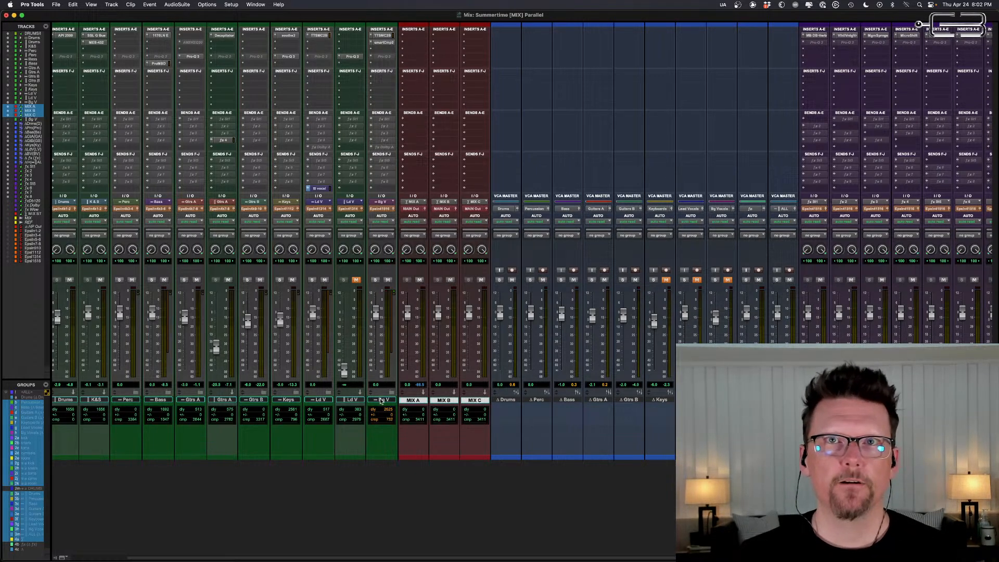
Step: Select the MIX A, MIX B and MIX C aux tracks and set all their inputs to the MIX A stereo bus
left_click(443, 203)
left_click(414, 99)
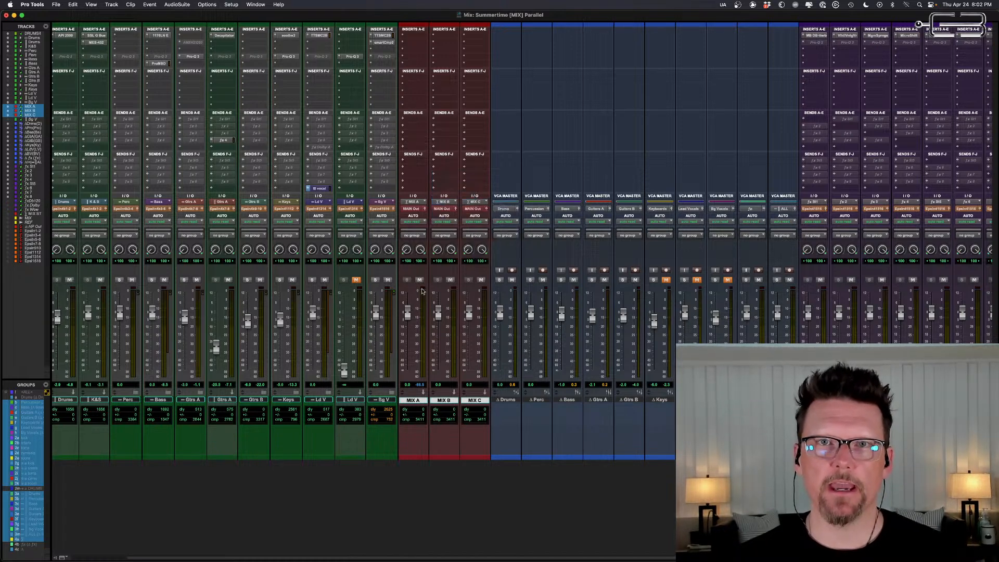
left_click(417, 400)
left_click(416, 401)
left_click(475, 401, "shift")
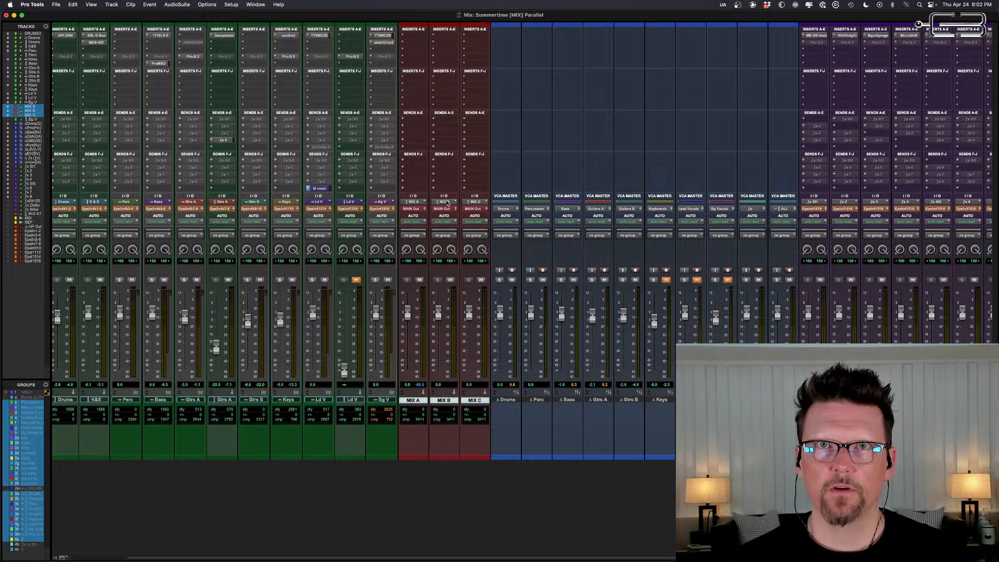
left_click(446, 203)
mouse_move(450, 209)
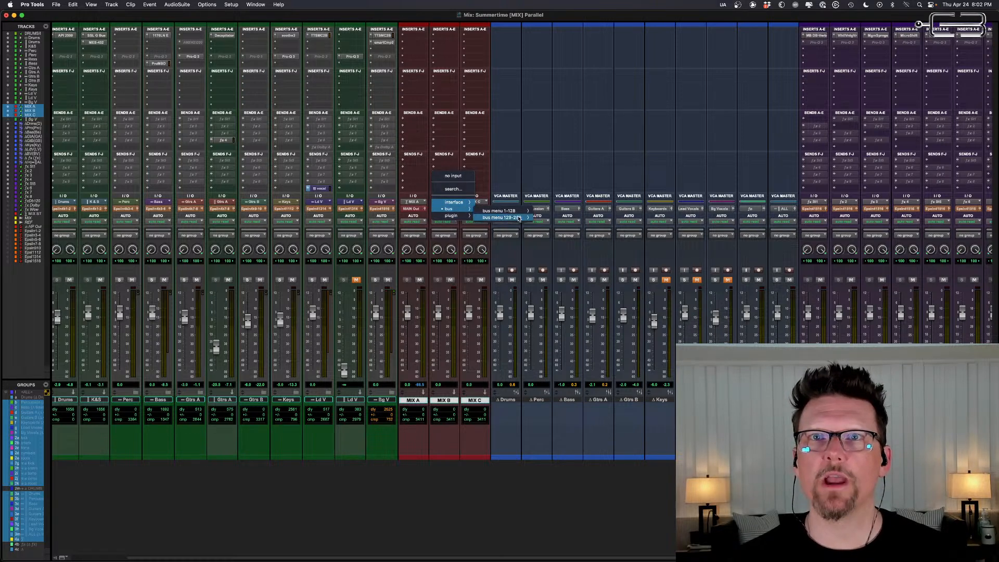
mouse_move(519, 217)
left_click(556, 219)
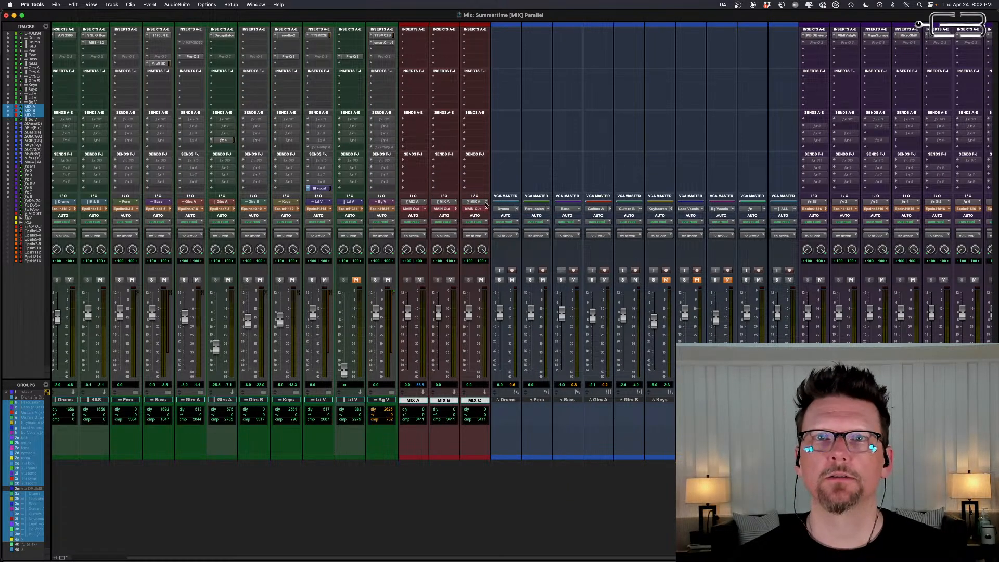
Step: Select all tracks from Bg V back to the first drums track and route their outputs to the MIX A stereo bus
left_click(384, 399)
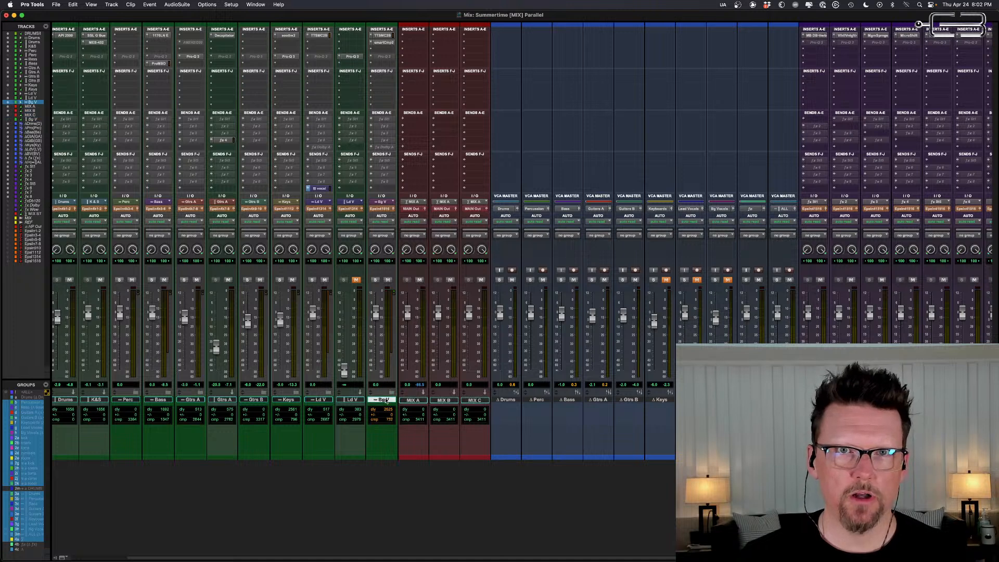
scroll(79, 412, "left", 2)
left_click(70, 400, "shift")
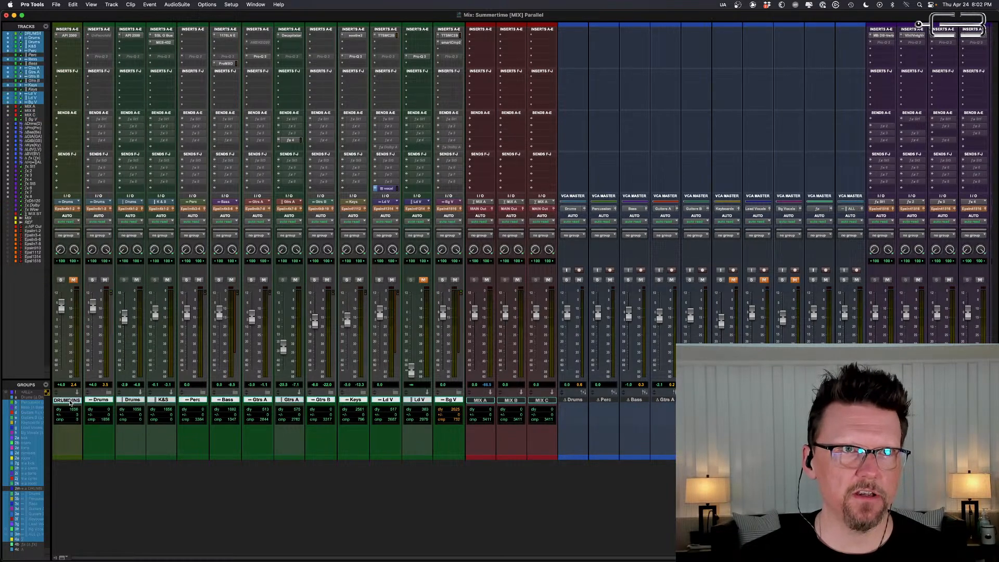
left_click(98, 210)
mouse_move(107, 216)
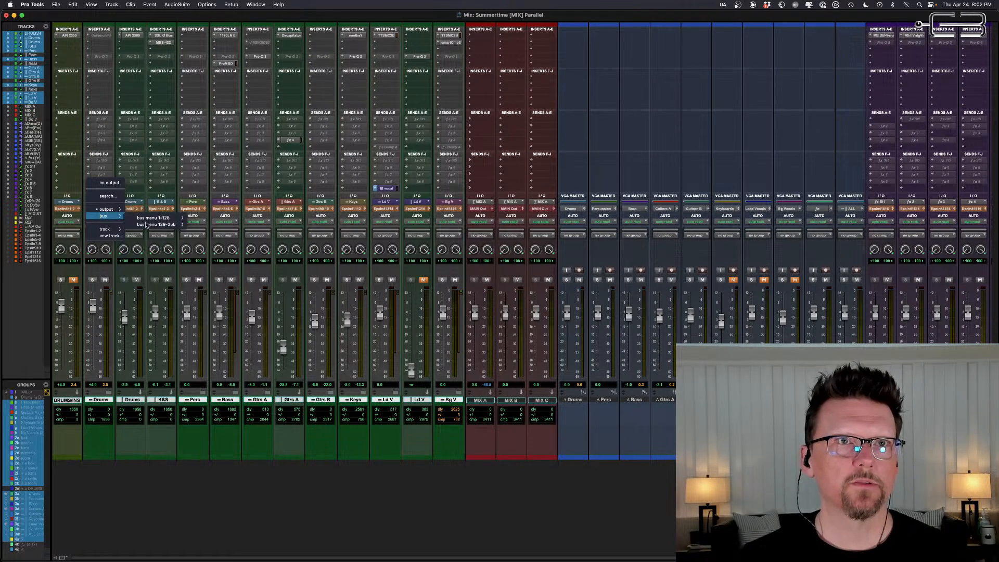
mouse_move(148, 224)
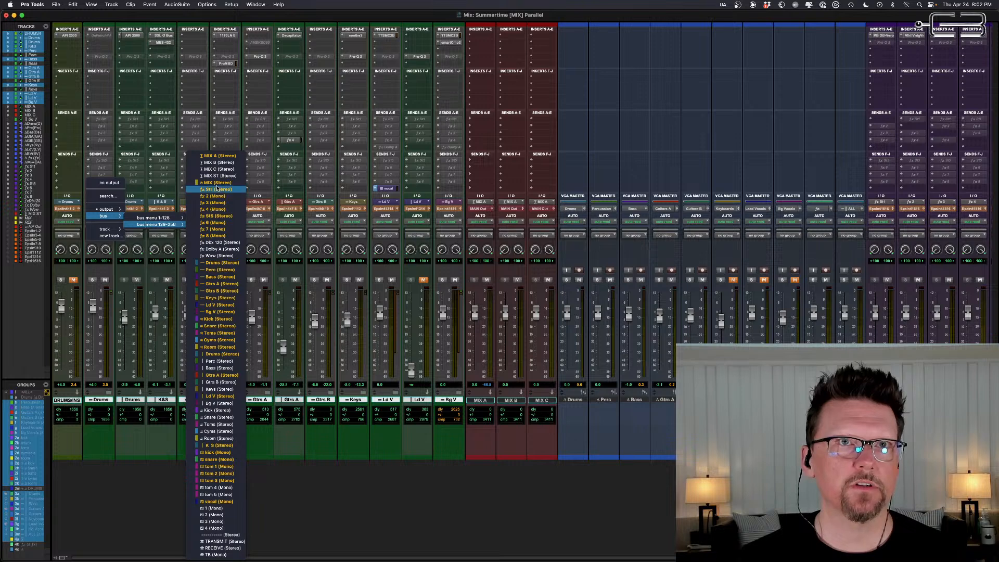
left_click(222, 157, "alt+shift")
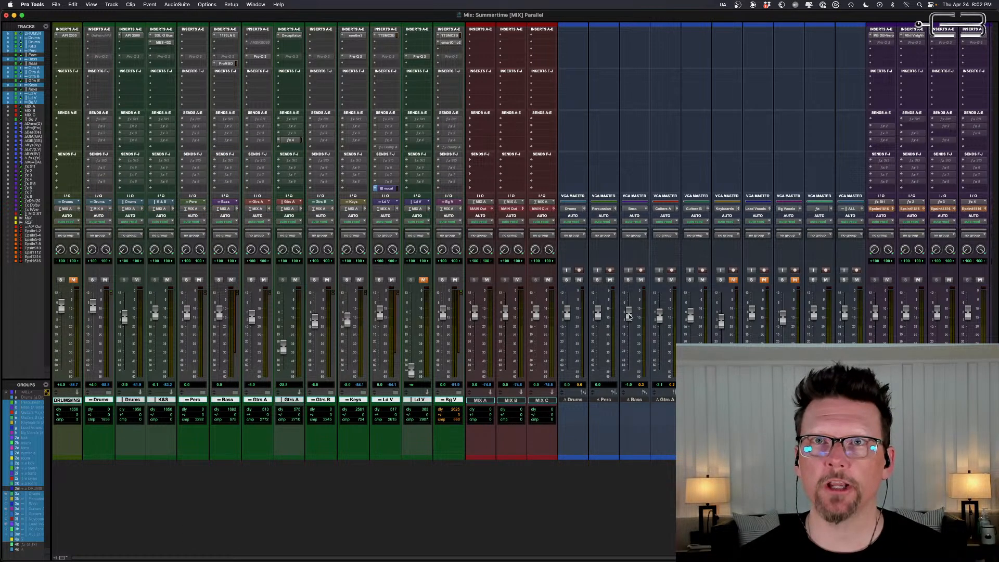
Step: Select all the purple effects return tracks and route their outputs to the MIX A stereo bus
scroll(629, 316, "right", 5)
left_click(722, 400)
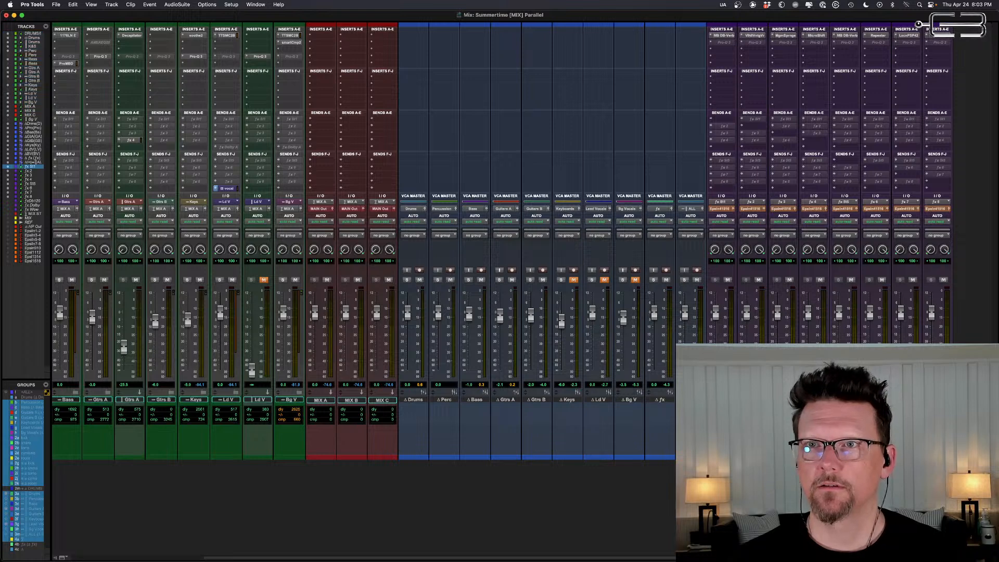
left_click(938, 399, "shift")
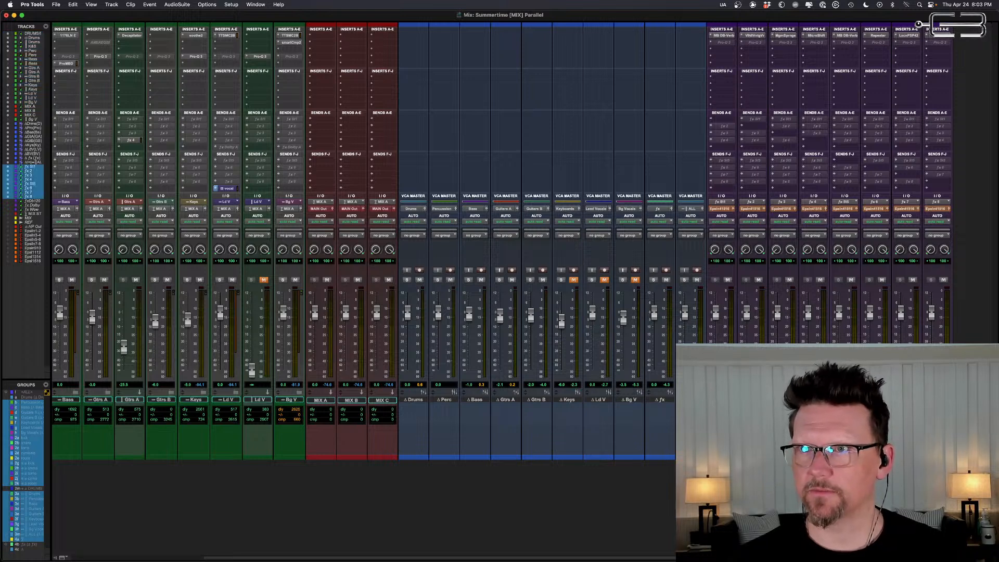
left_click(756, 211)
mouse_move(765, 219)
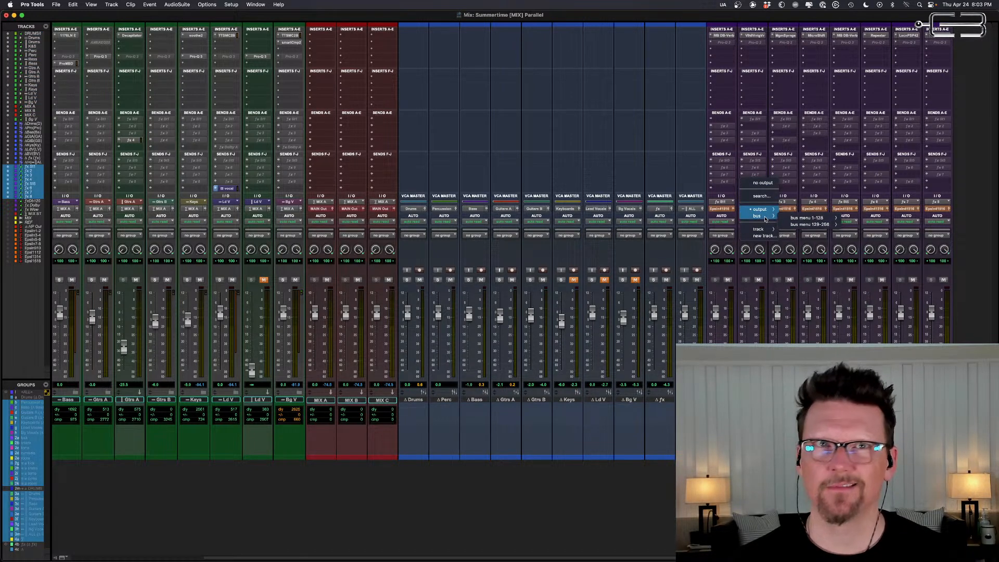
mouse_move(811, 224)
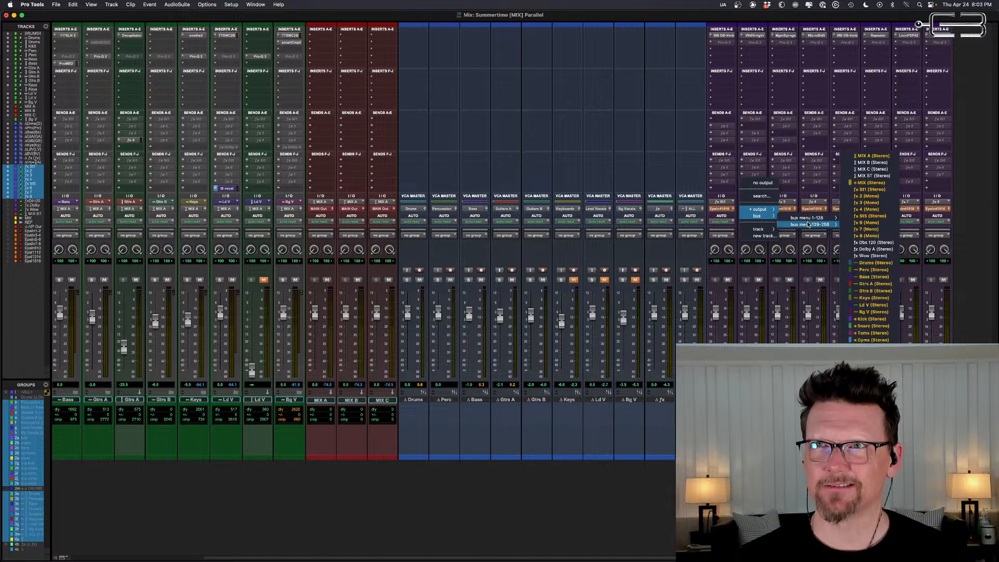
left_click(886, 157, "alt+shift")
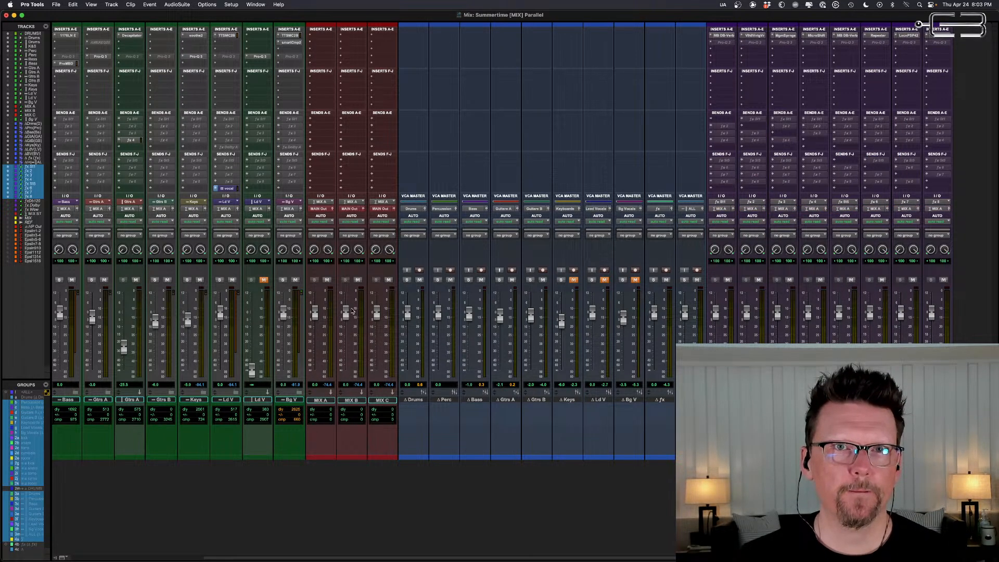
Step: Pull the MIX B and MIX C faders fully down and play the mix through MIX A
left_click_drag(346, 312, 346, 370)
left_click_drag(377, 312, 376, 373)
key("space")
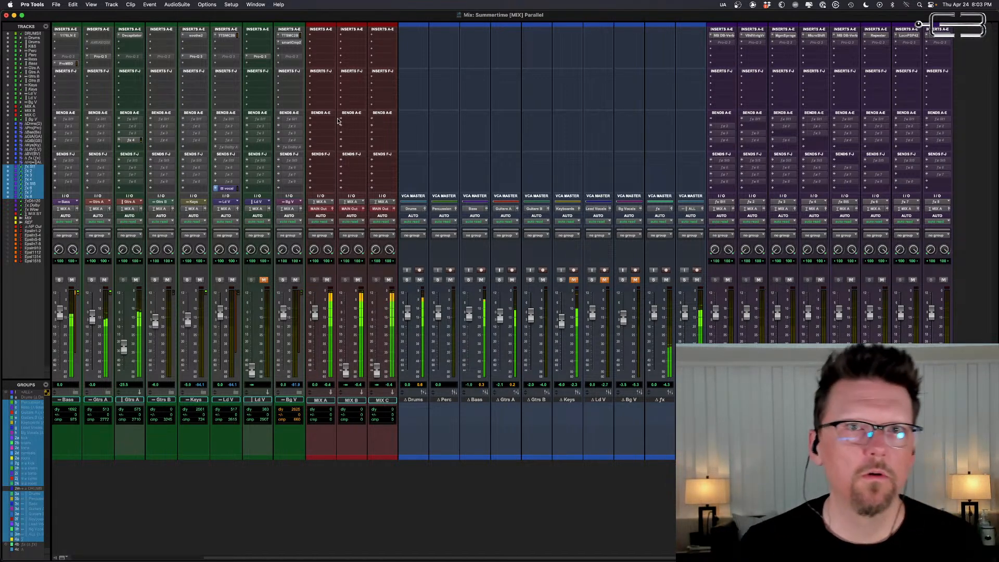
Step: Search for townhouse and insert the stereo bx_townhouse Buss Compressor in the first insert slot of MIX A
left_click(311, 36)
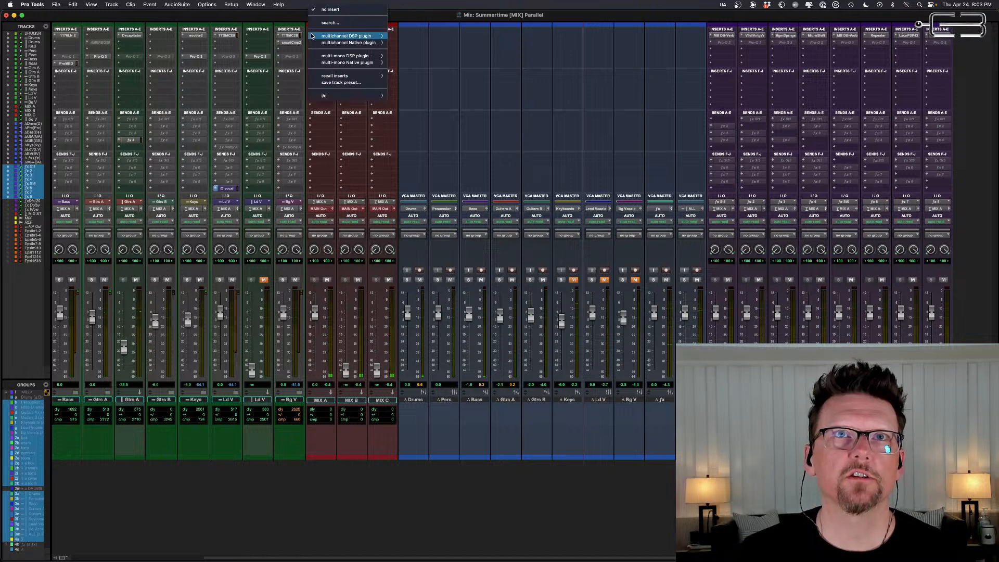
left_click(326, 22)
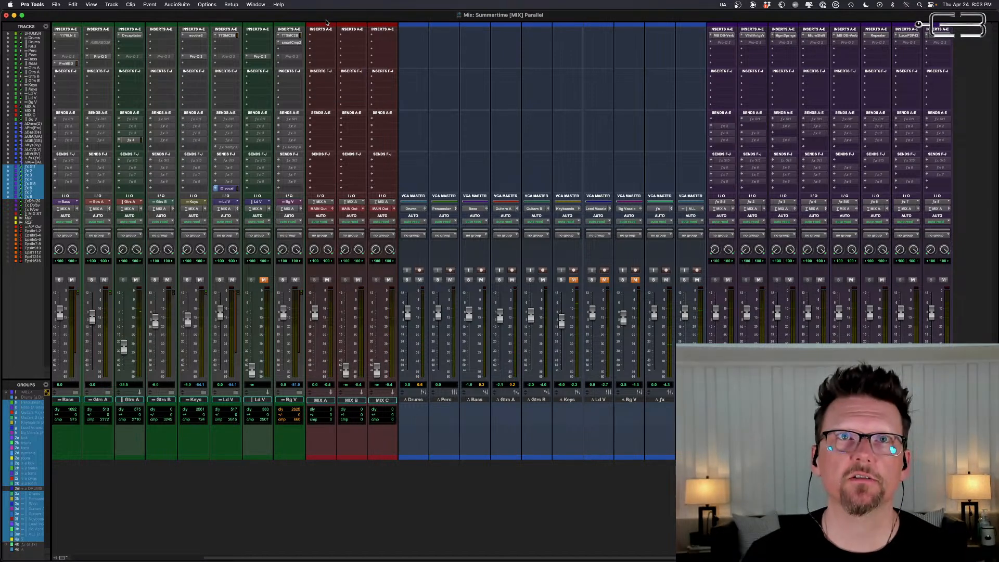
type("townhouse")
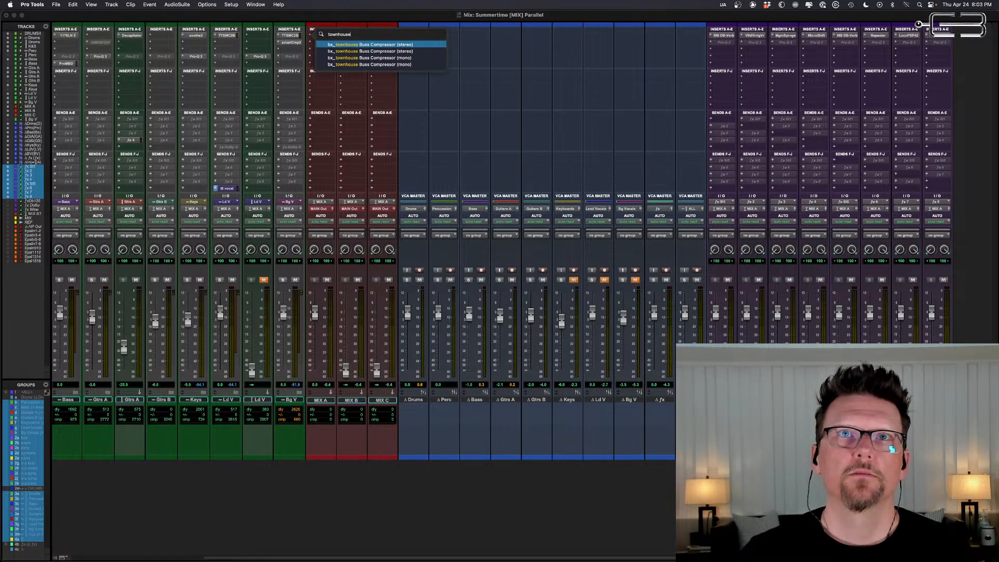
key("Return")
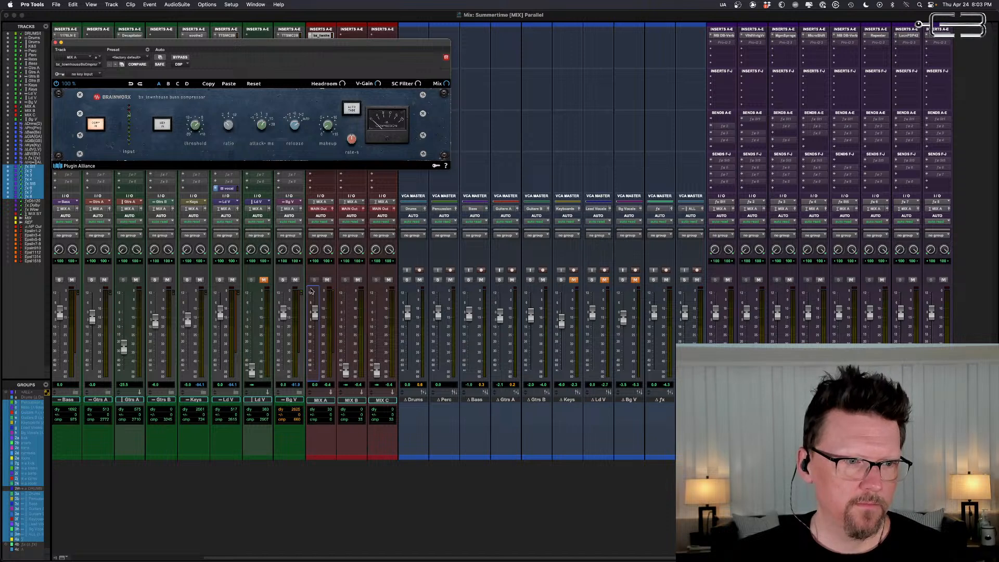
Step: Adjust the compressor's makeup and threshold on MIX A during playback, and close the plug-in window
key("space")
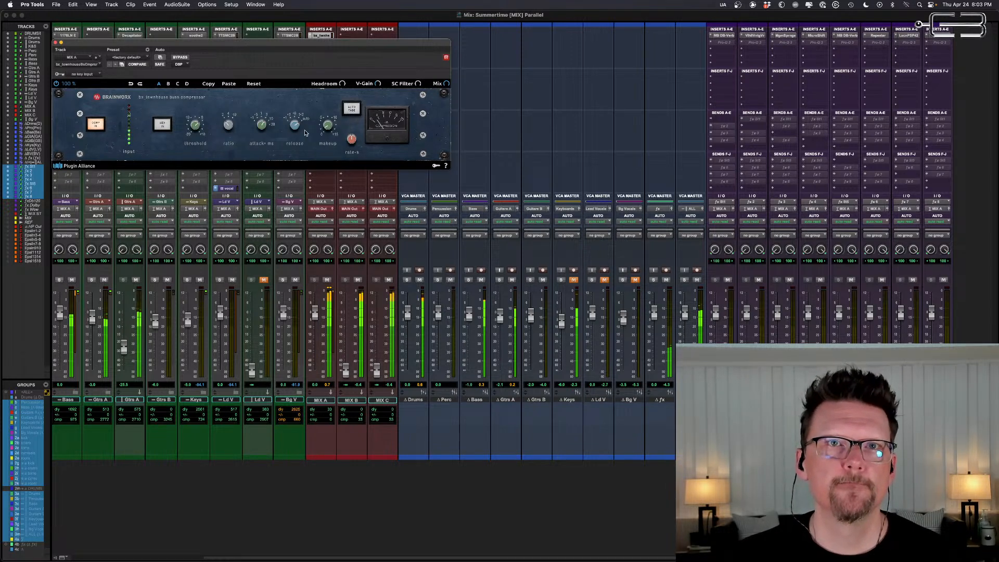
left_click_drag(327, 125, 327, 132)
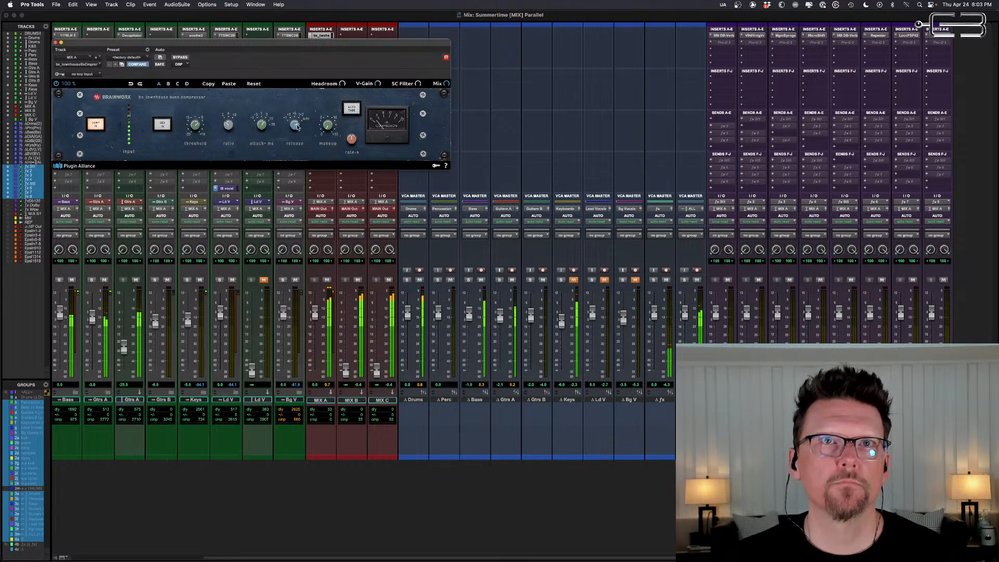
mouse_move(265, 121)
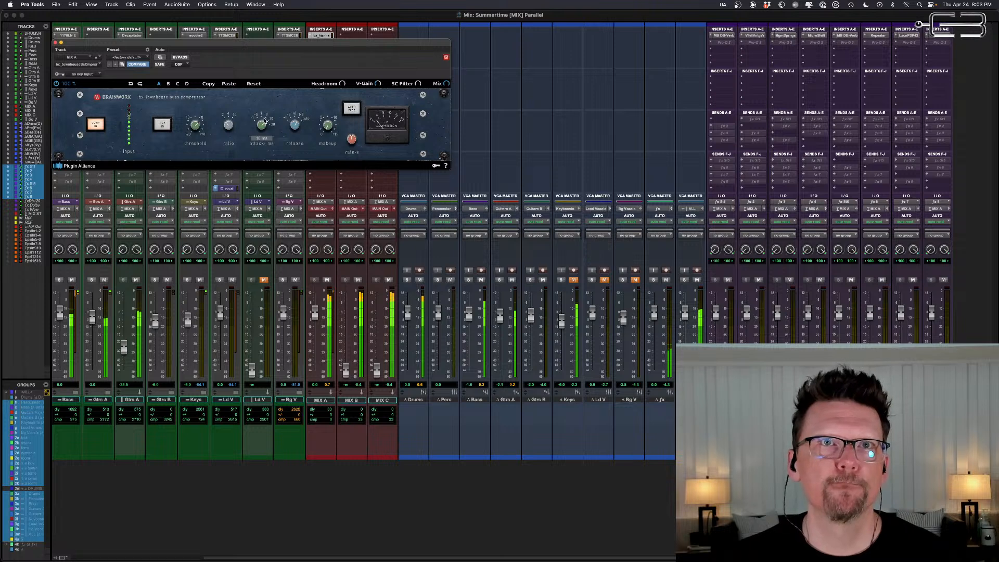
left_click_drag(195, 125, 195, 129)
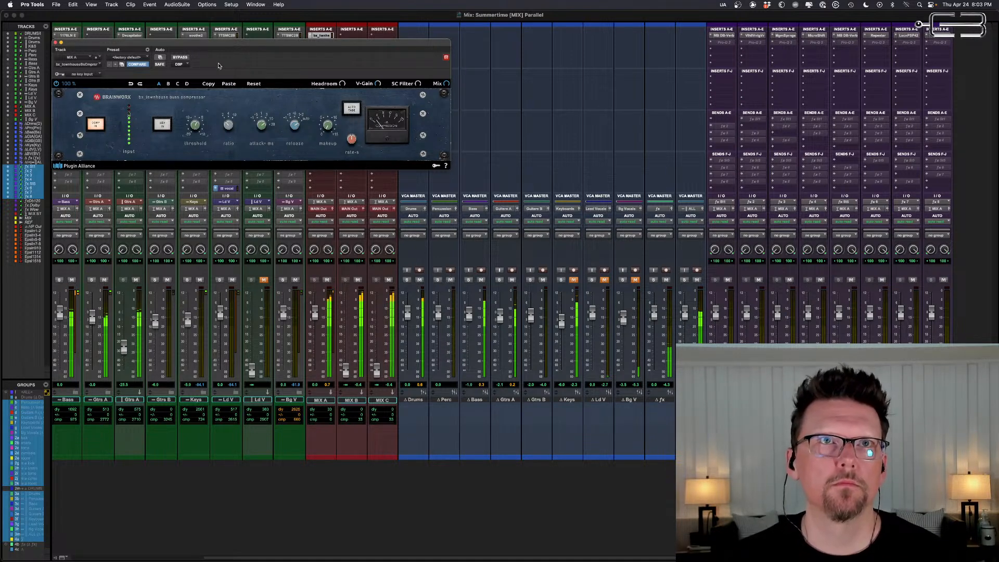
left_click(56, 43)
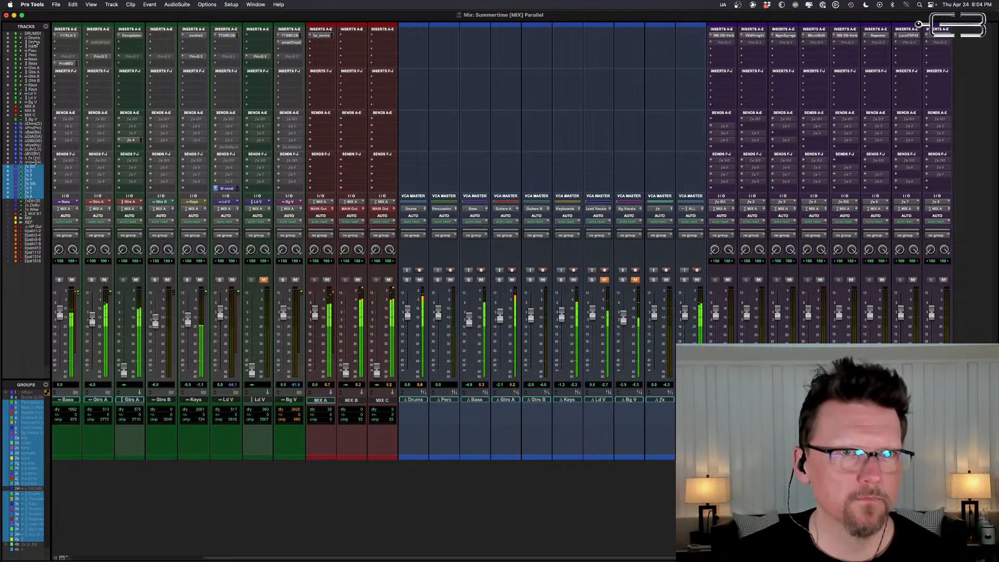
Step: Expand the Gtrs A folder track to check its member guitar tracks during playback, and collapse it again
scroll(217, 350, "left", 5)
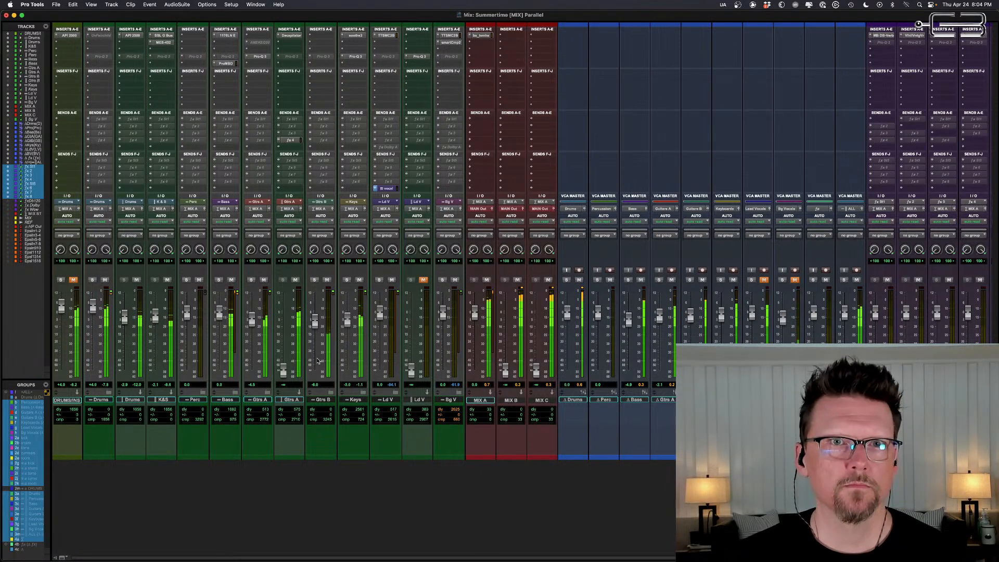
left_click(267, 394)
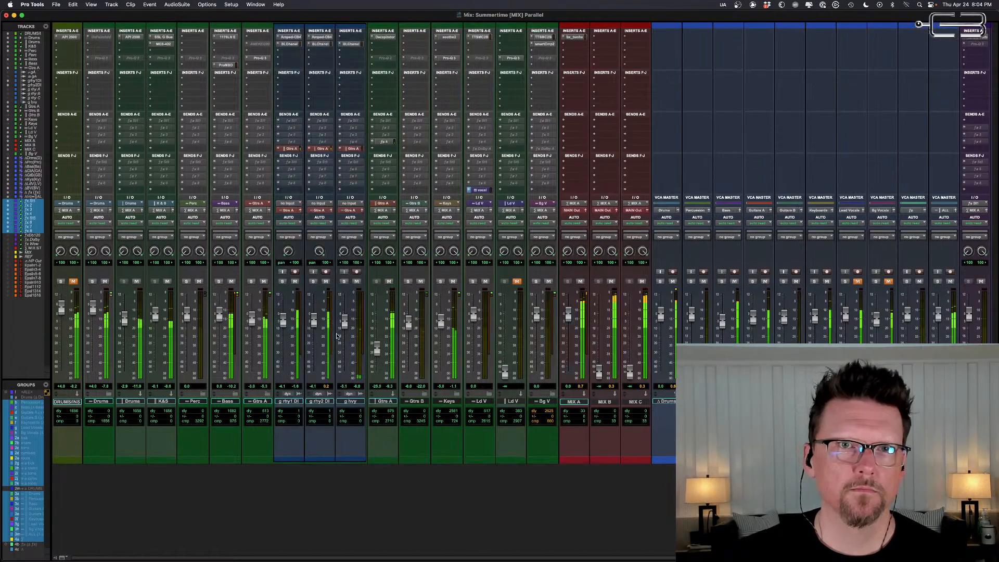
left_click(267, 396)
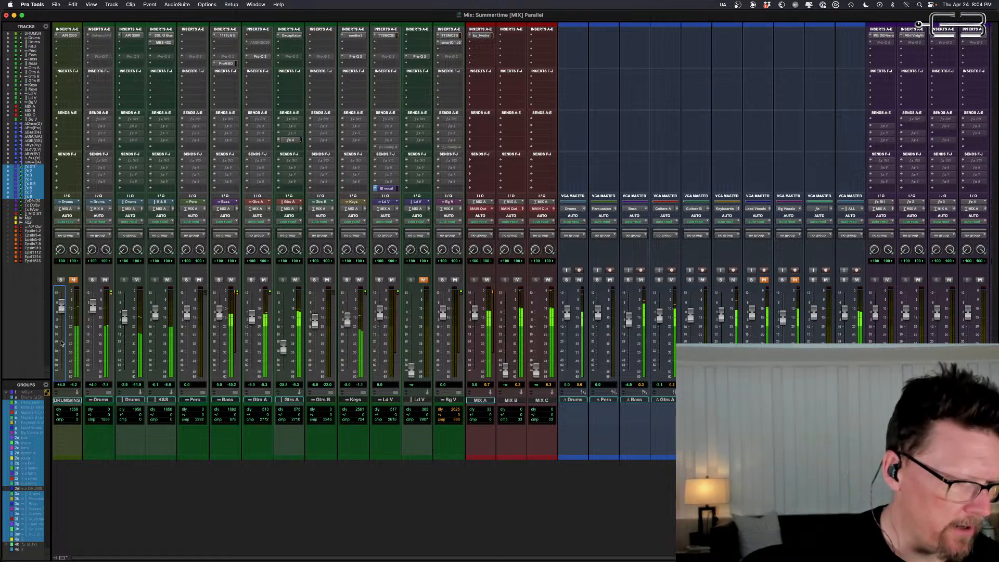
key("shift+s")
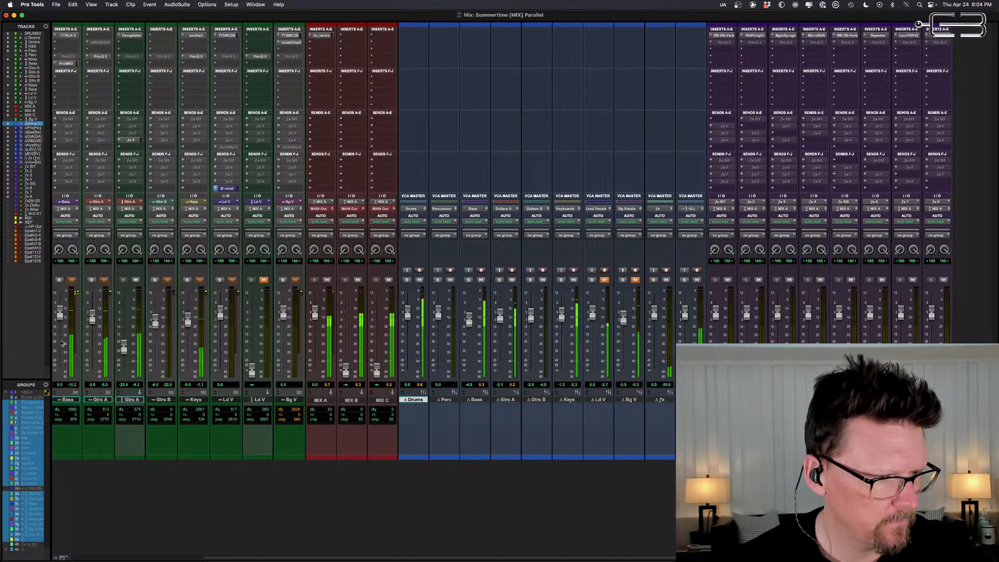
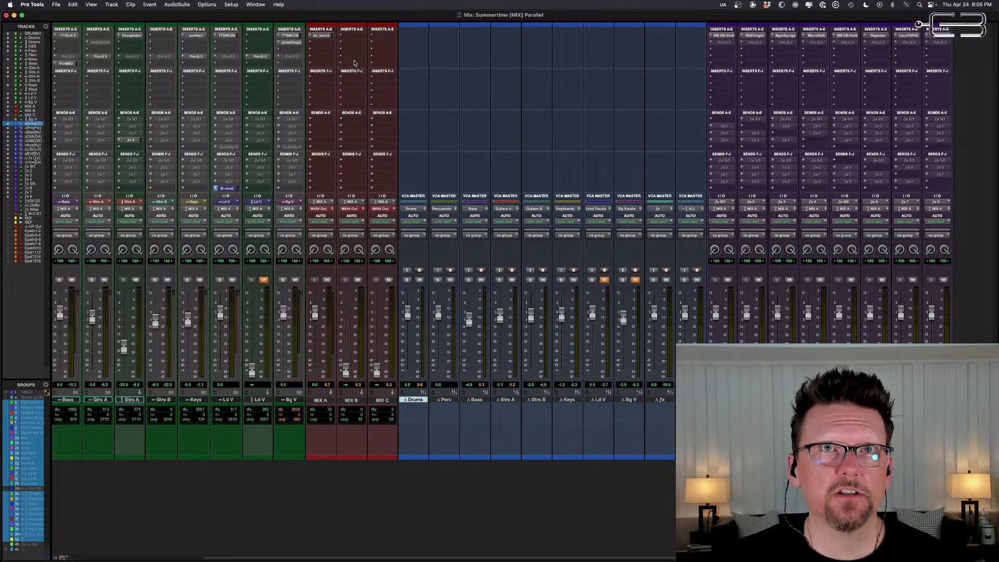
Step: Mute the MIX A aux track
left_click(327, 280)
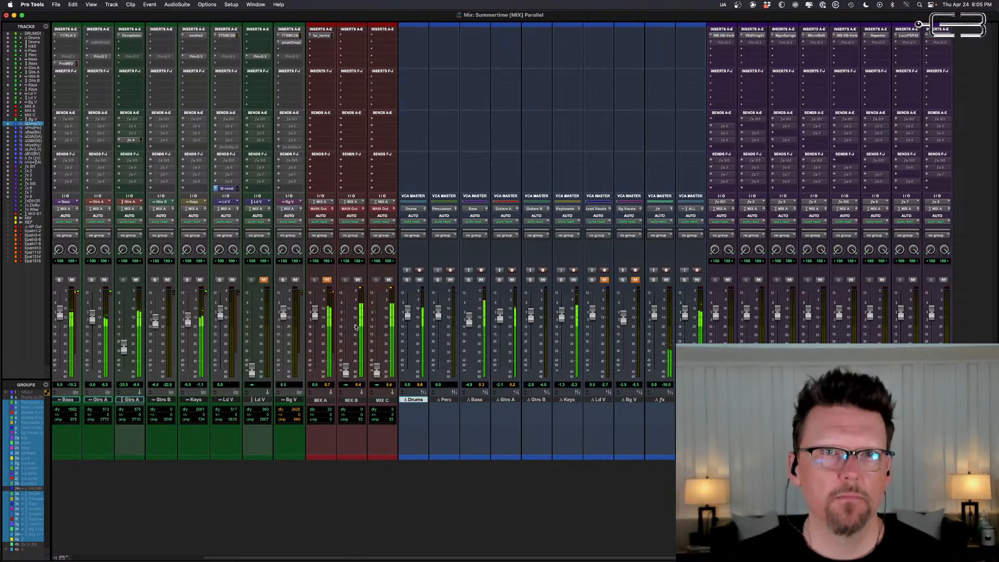
key("space")
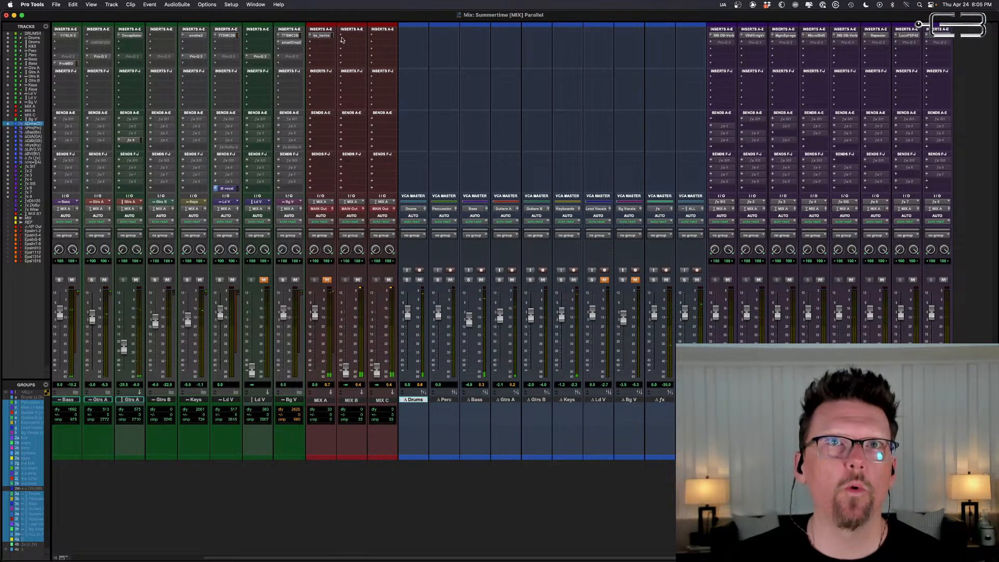
left_click(342, 37)
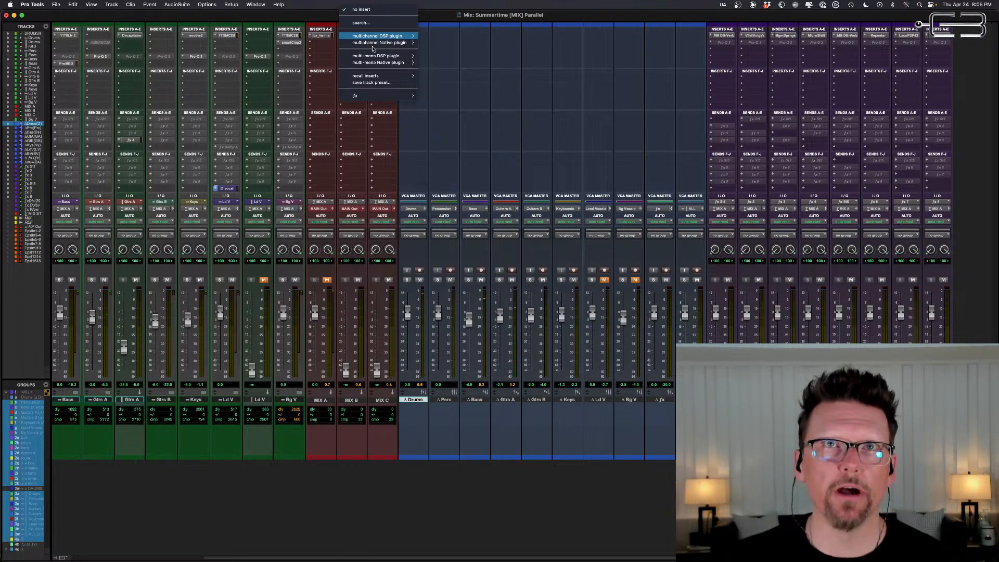
mouse_move(378, 45)
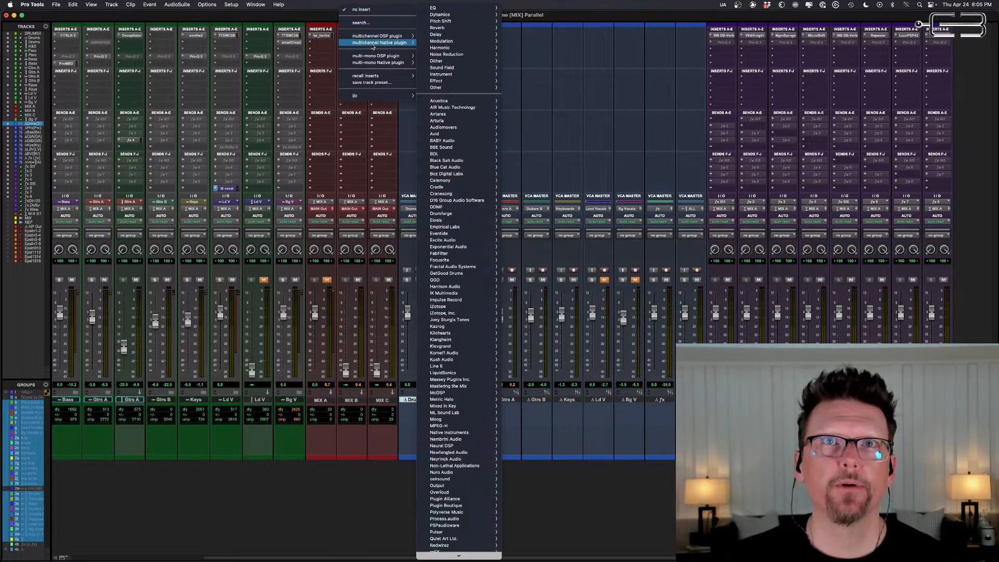
left_click(295, 18)
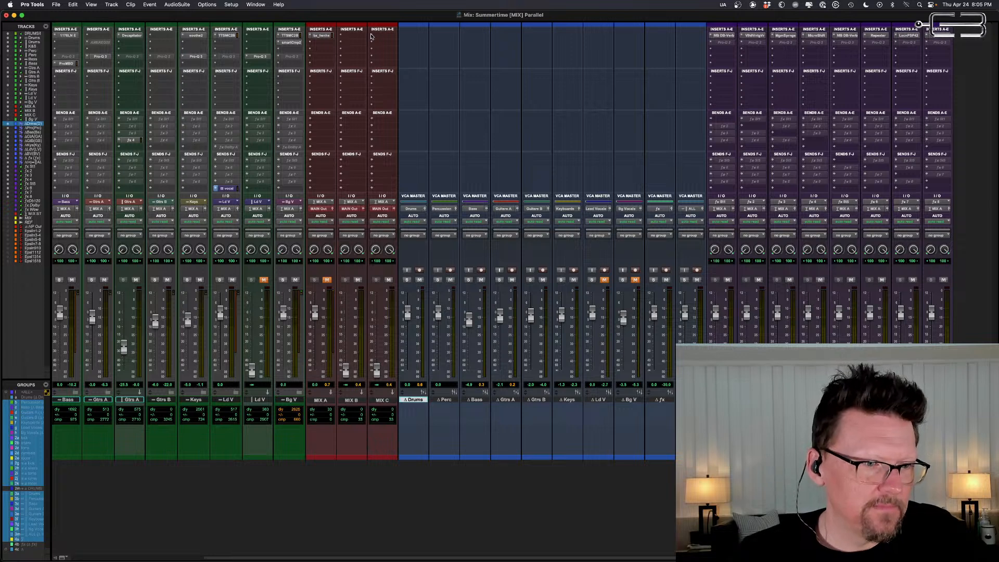
Step: Search for devil, insert the stereo Devil-Loc Deluxe in the first insert slot of MIX B, and close its window
left_click(342, 36)
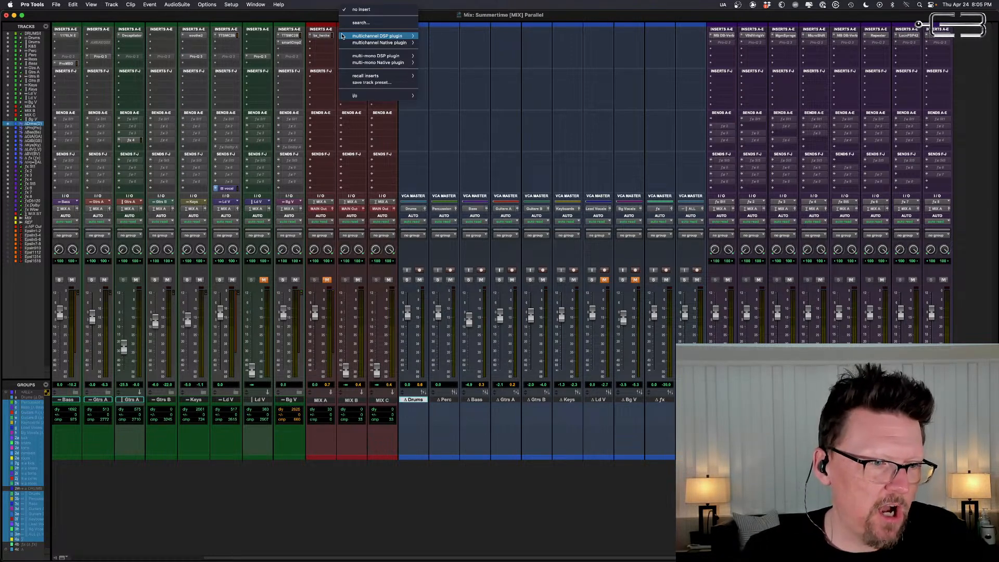
left_click(366, 23)
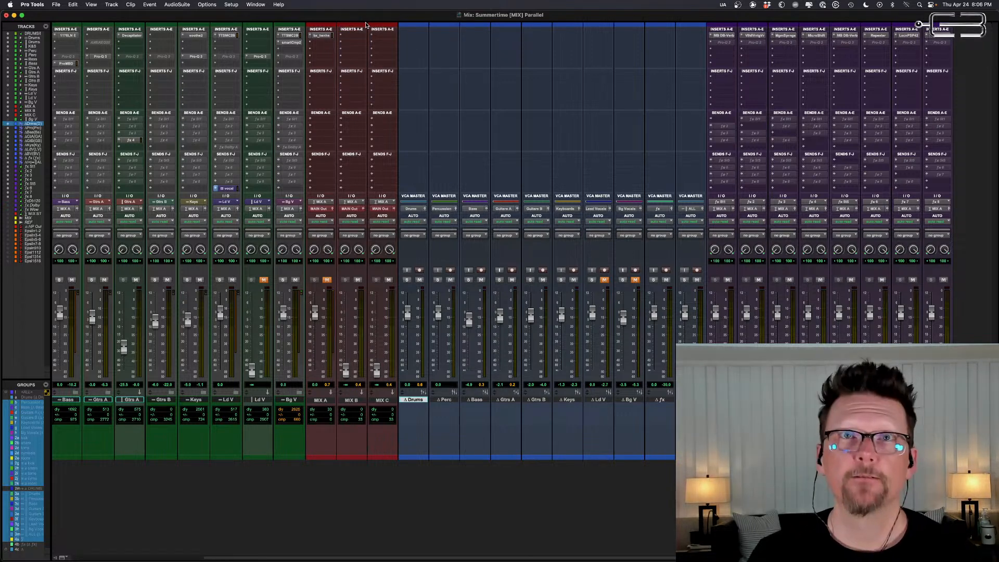
type("devil")
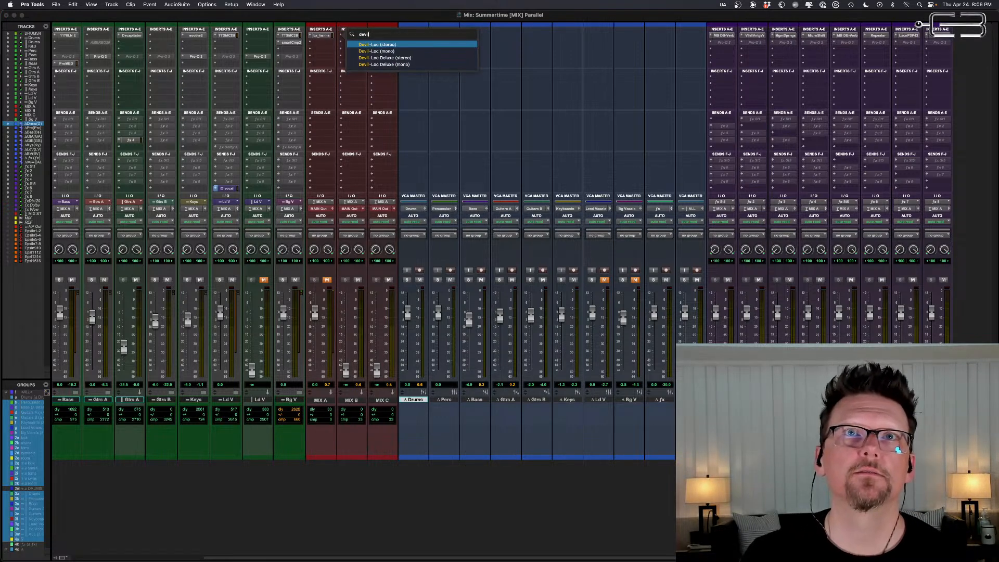
key("Down")
key("Down")
key("Return")
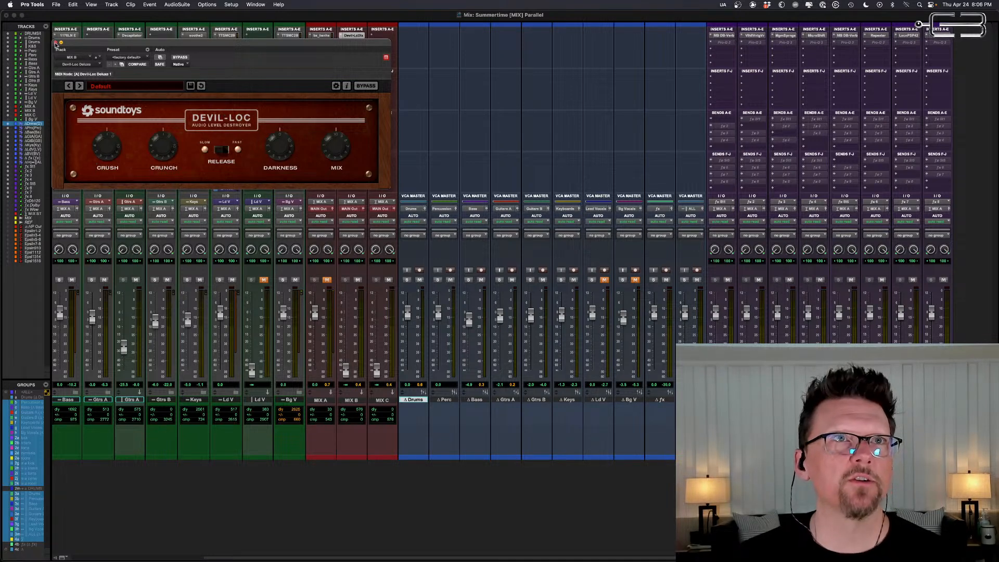
left_click(56, 44)
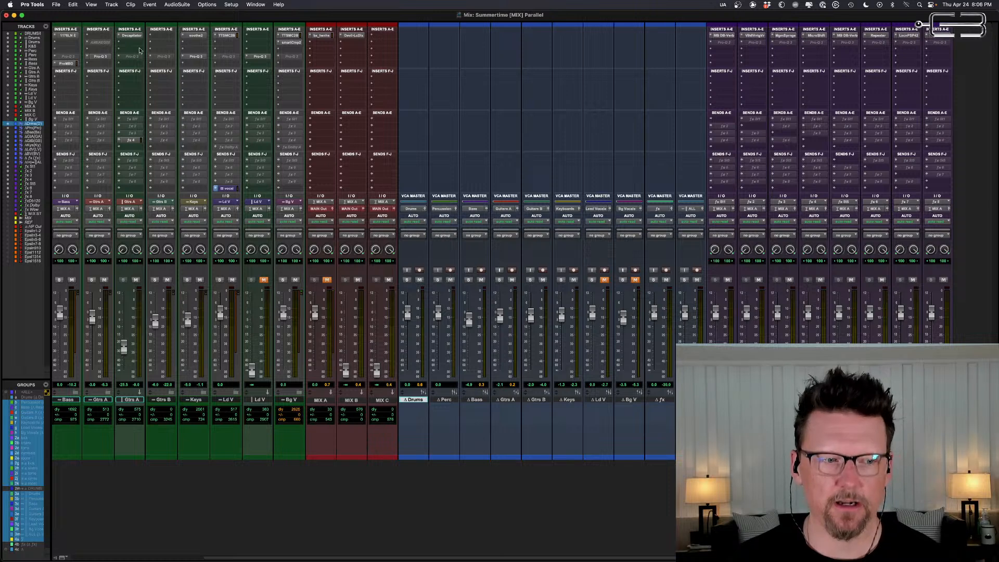
left_click(372, 37)
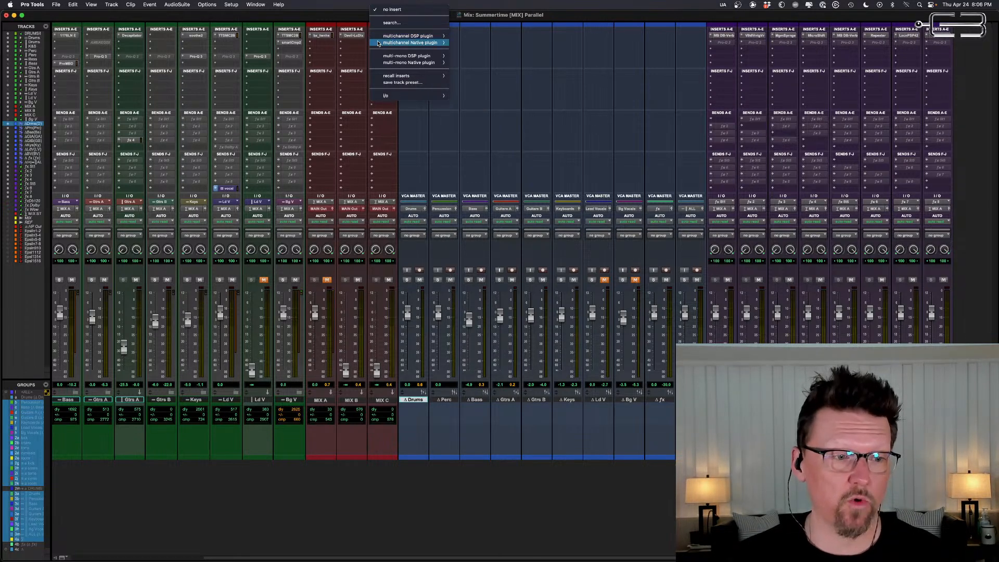
mouse_move(378, 43)
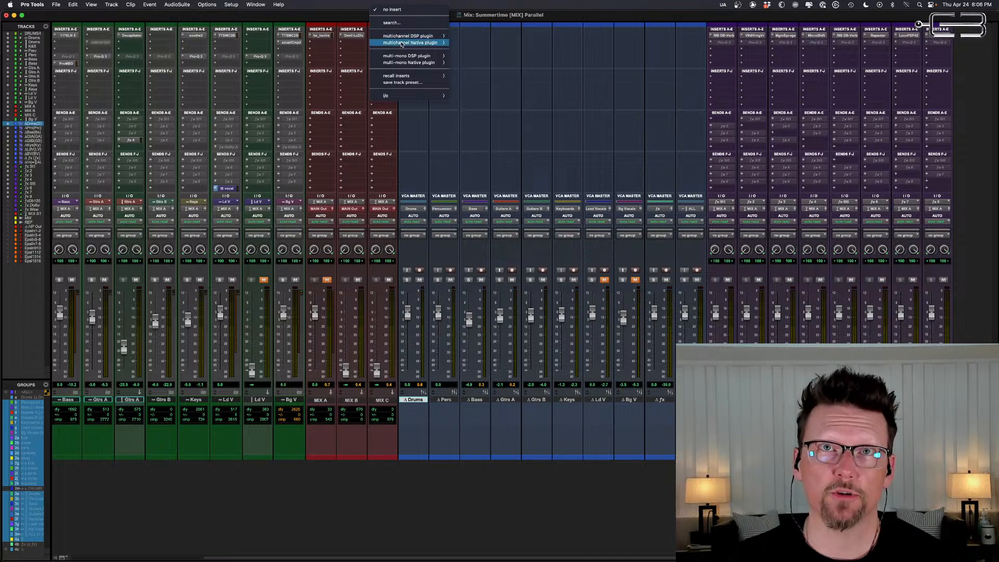
key("Escape")
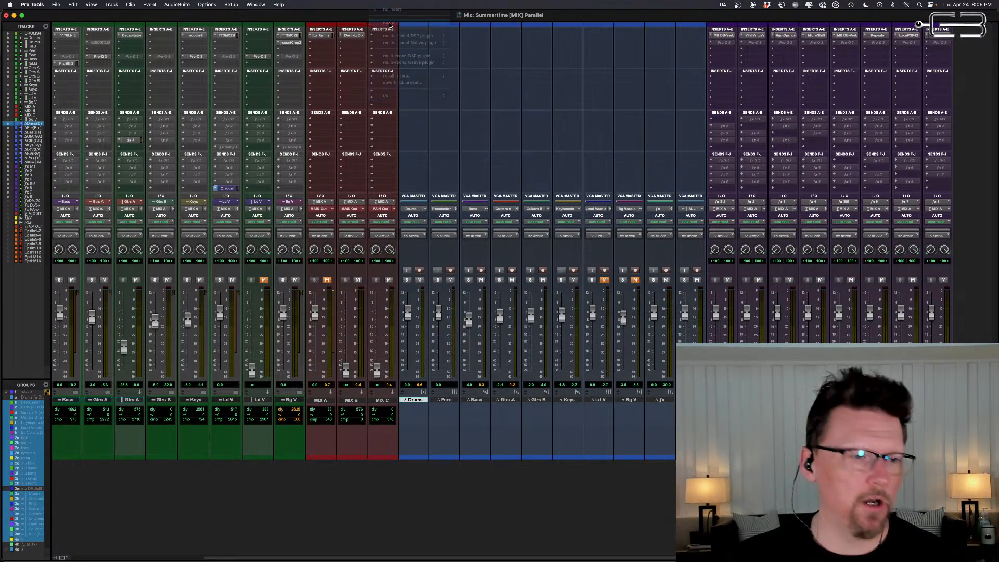
Step: Search for abbey and insert the stereo Abbey Road EMI TG12345 Ch on MIX C, moving its window clear of the mix auxes
left_click(382, 35)
type("abbey")
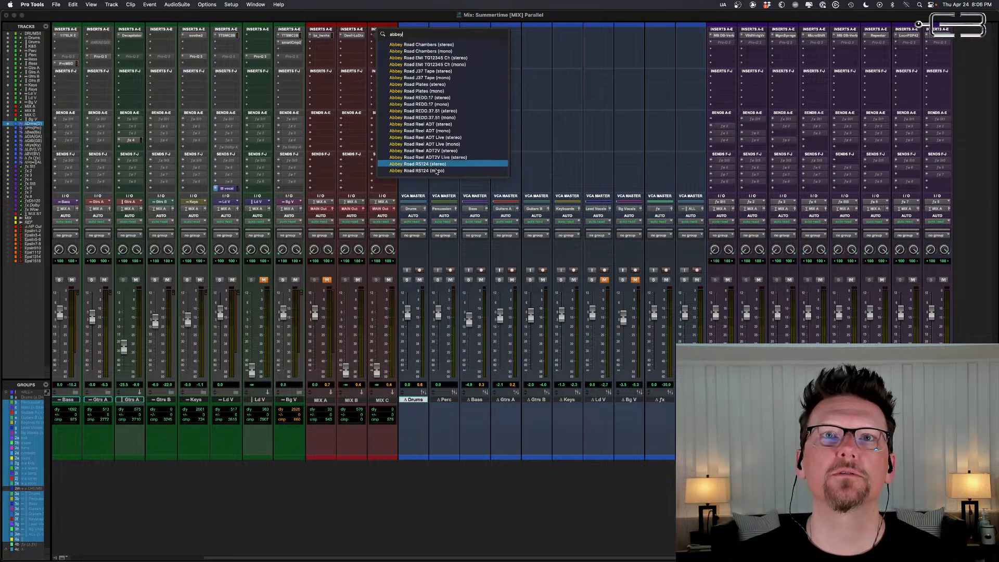
left_click(455, 58)
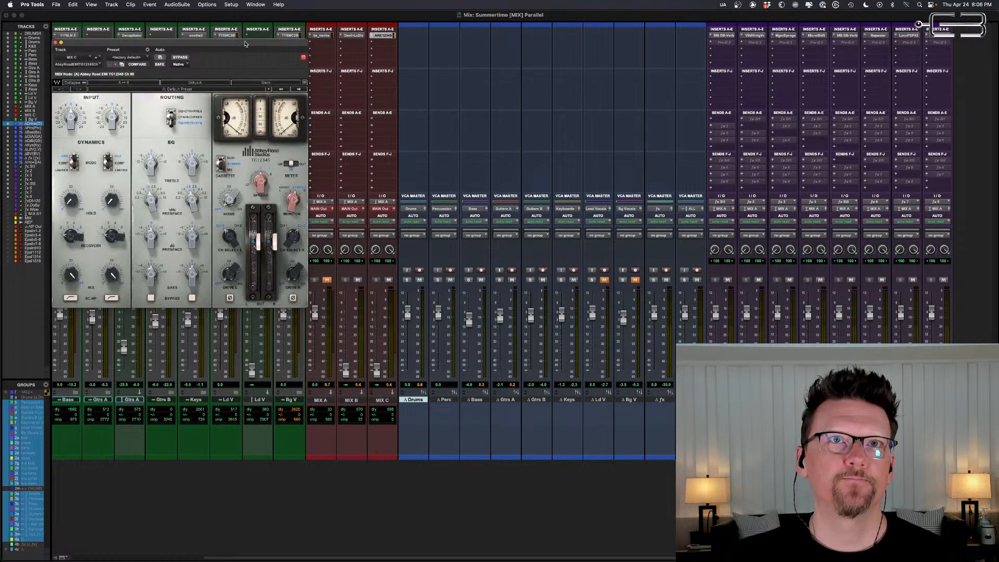
left_click_drag(243, 43, 660, 165)
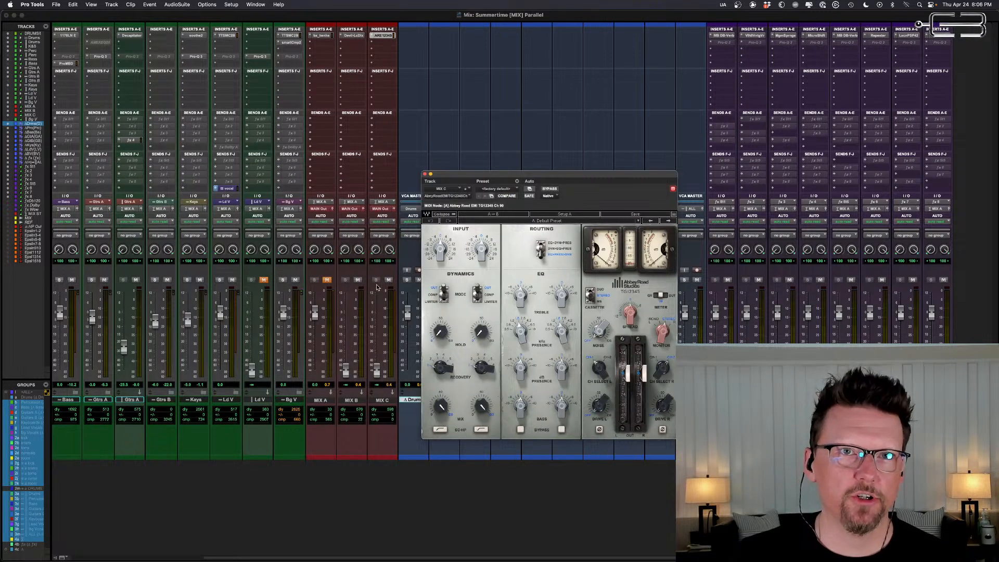
Step: Set the MIX B fader to 0.0 dB and start playback
left_click(341, 377)
left_click(345, 370, "alt")
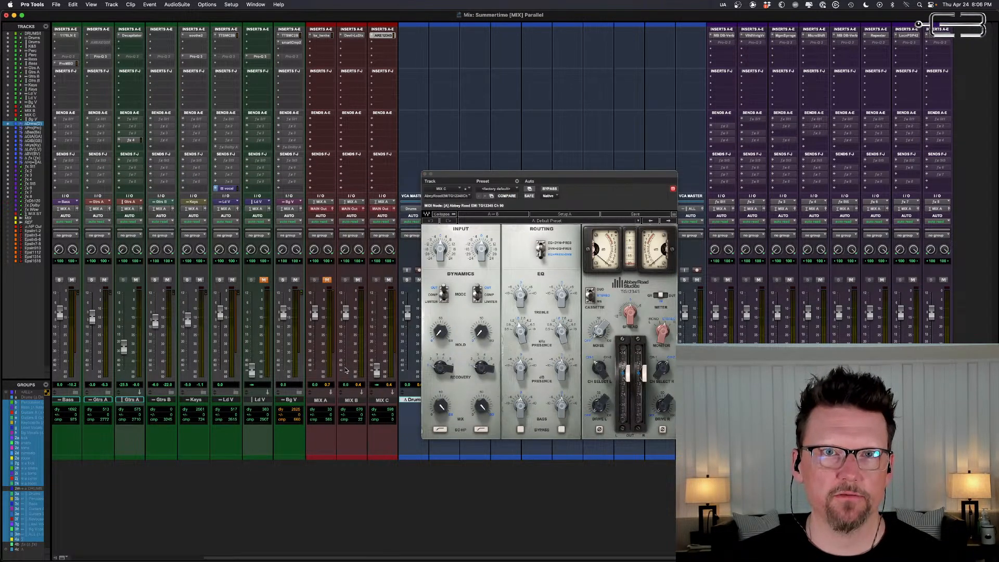
key("space")
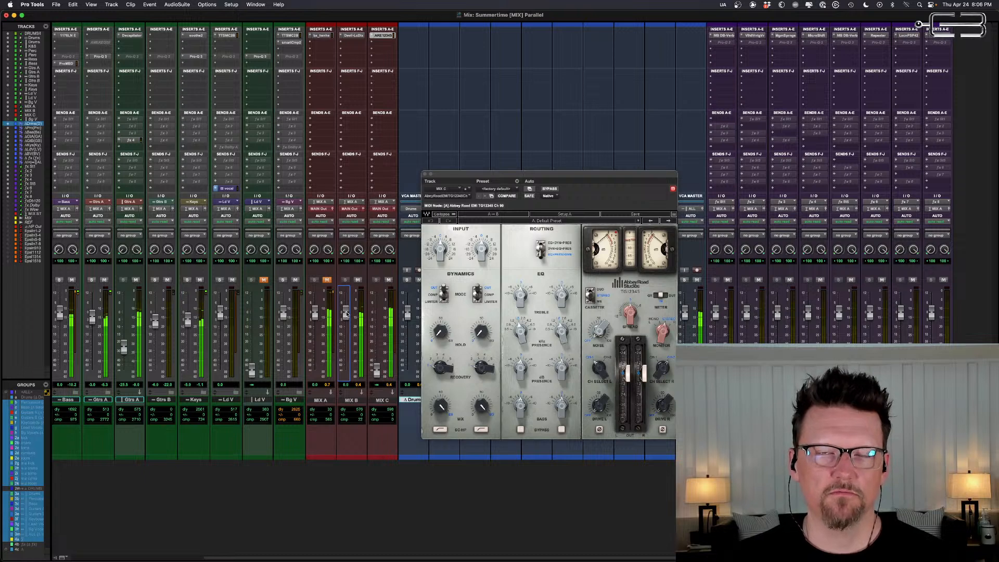
Step: Open the Devil-Loc Deluxe on MIX B, reposition its window, and adjust the Crush and Crunch amounts during playback
left_click(352, 36)
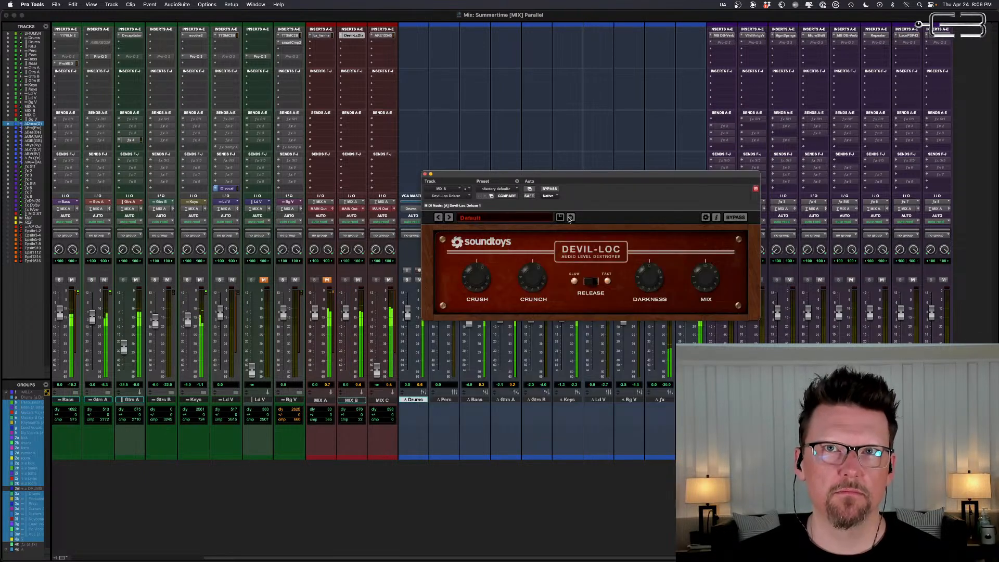
left_click_drag(562, 174, 385, 128)
left_click_drag(232, 96, 230, 94)
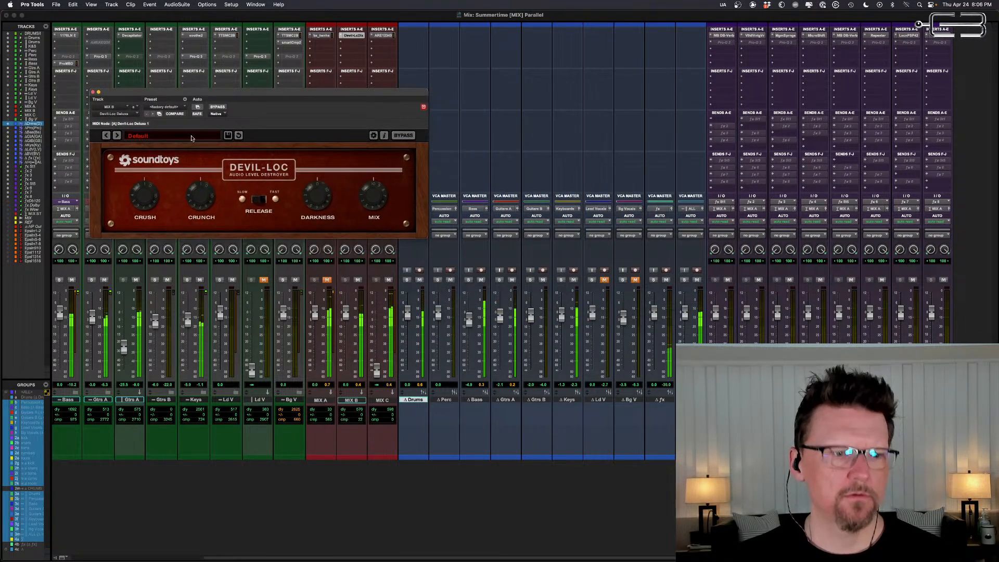
left_click_drag(144, 195, 143, 229)
left_click_drag(196, 200, 193, 246)
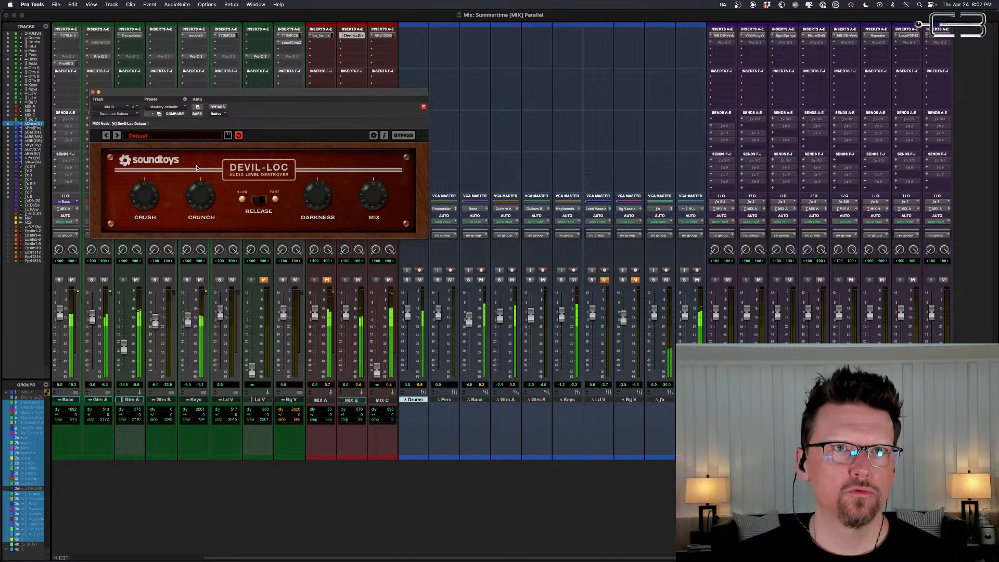
left_click_drag(148, 202, 150, 169)
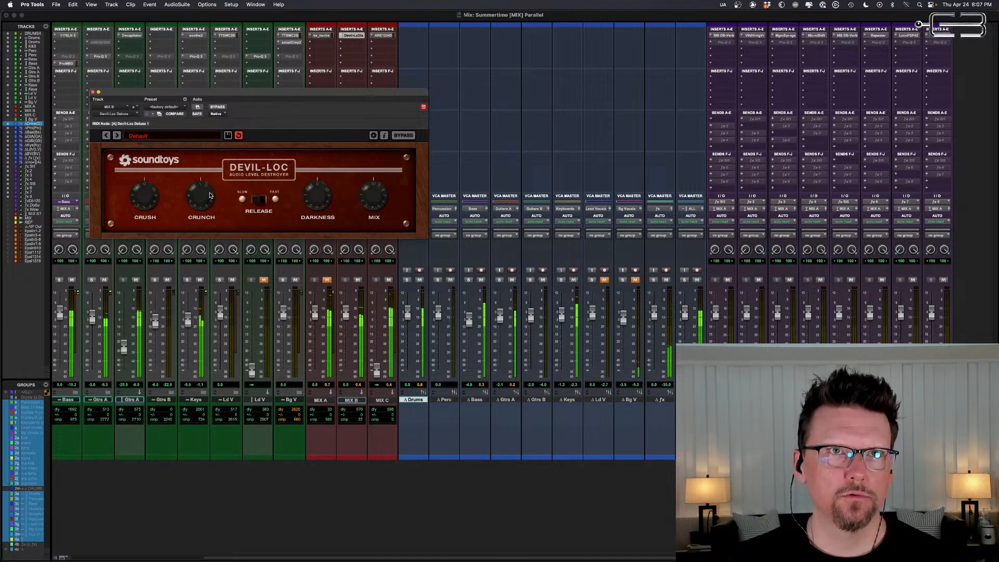
Step: Compare the MIX B sound with the Devil-Loc Deluxe bypassed and active, and close the plug-in window
left_click(218, 107)
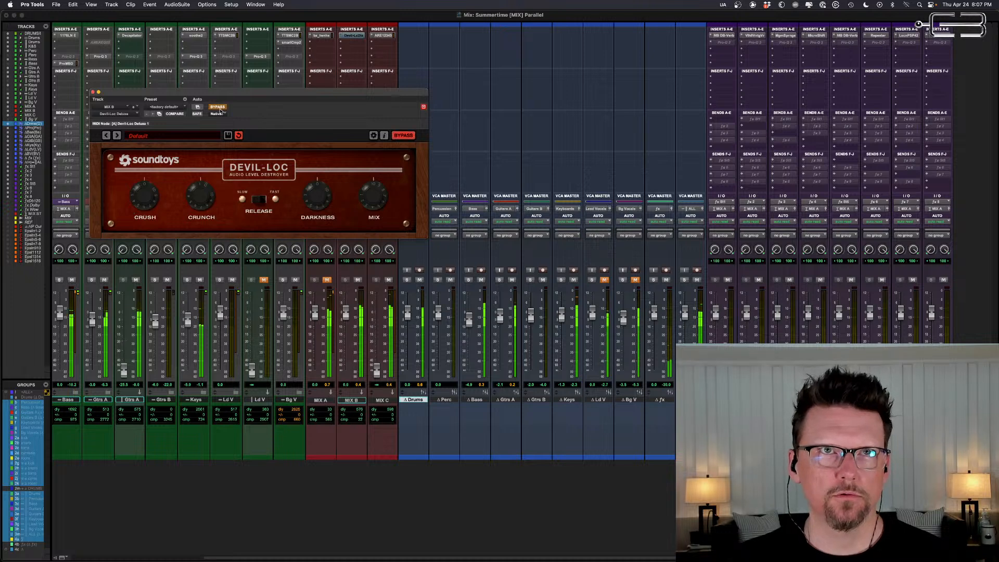
left_click(219, 107)
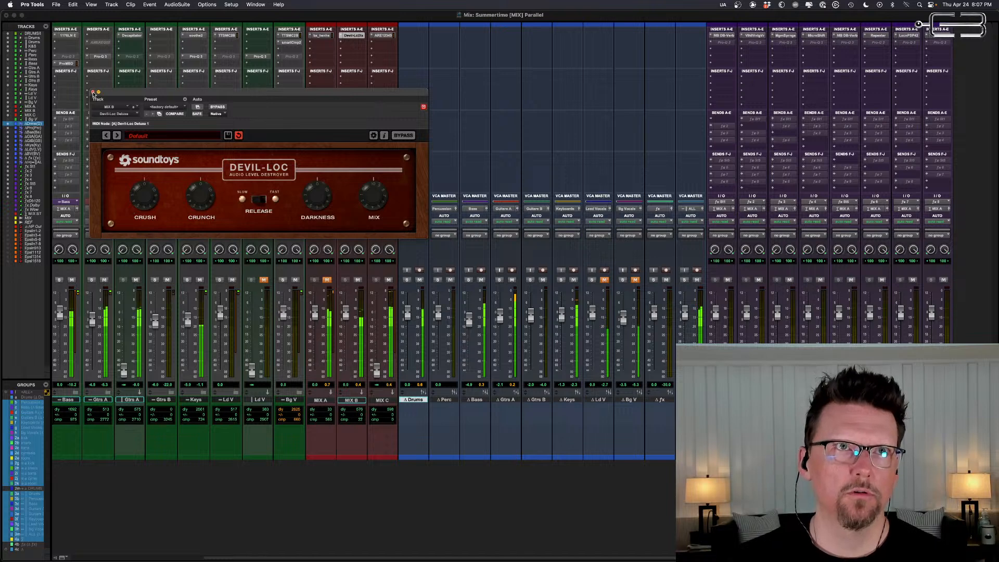
left_click(92, 92)
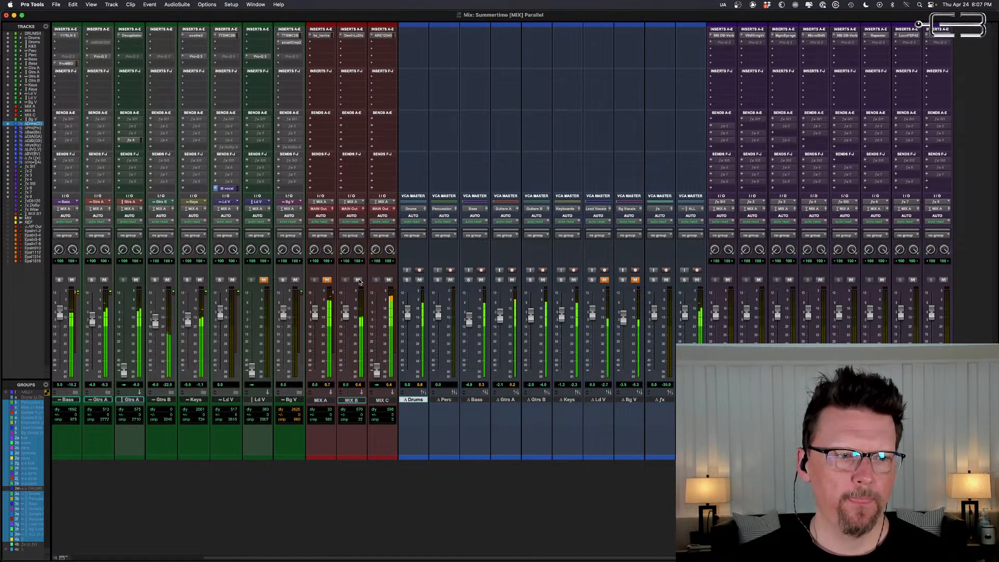
Step: Replace the first insert on MIX C with the stereo Abbey Road TG Mastering plug-in and move its window off the MIX B and C faders
left_click(373, 37)
mouse_move(411, 35)
mouse_move(471, 15)
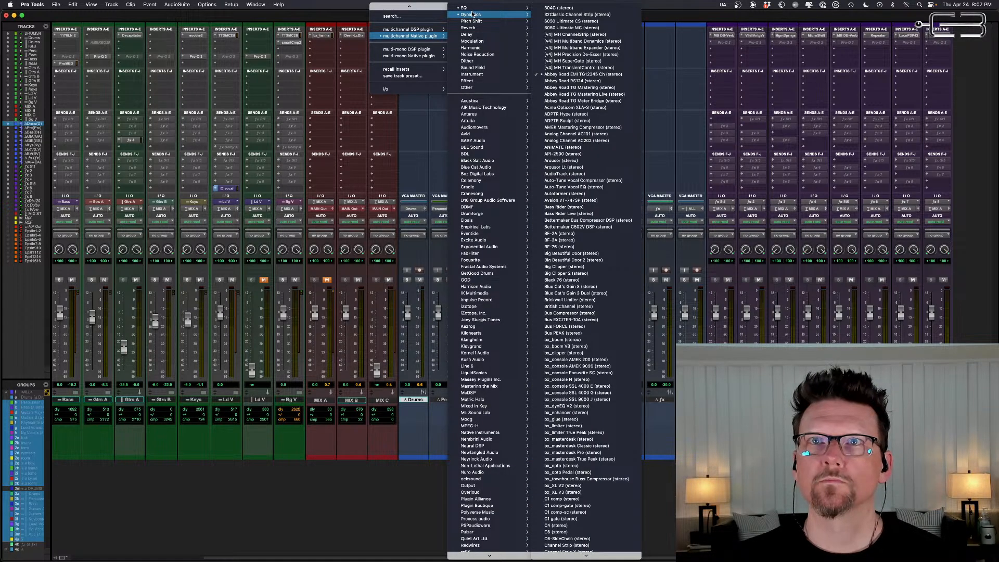
left_click(587, 88)
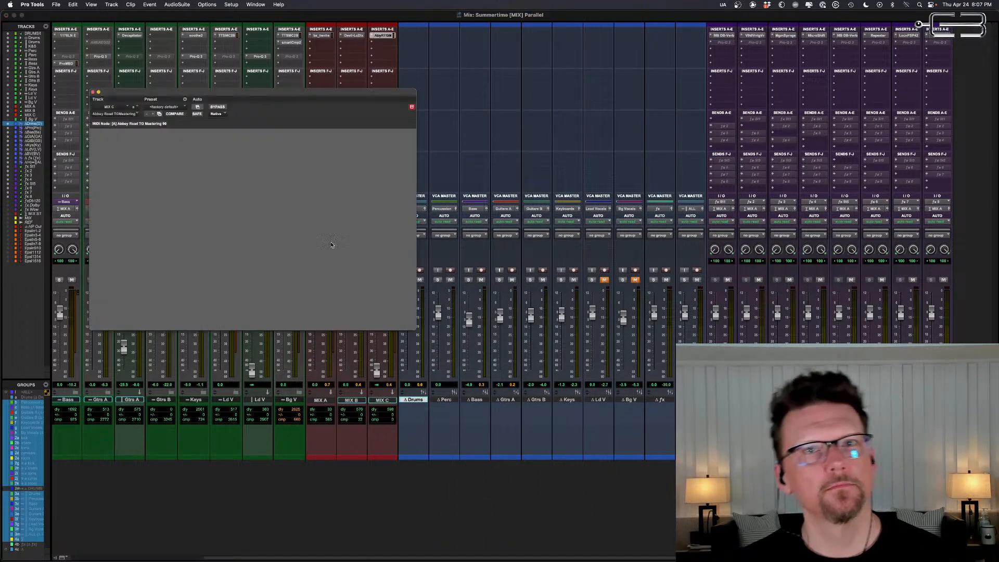
left_click_drag(269, 93, 214, 170)
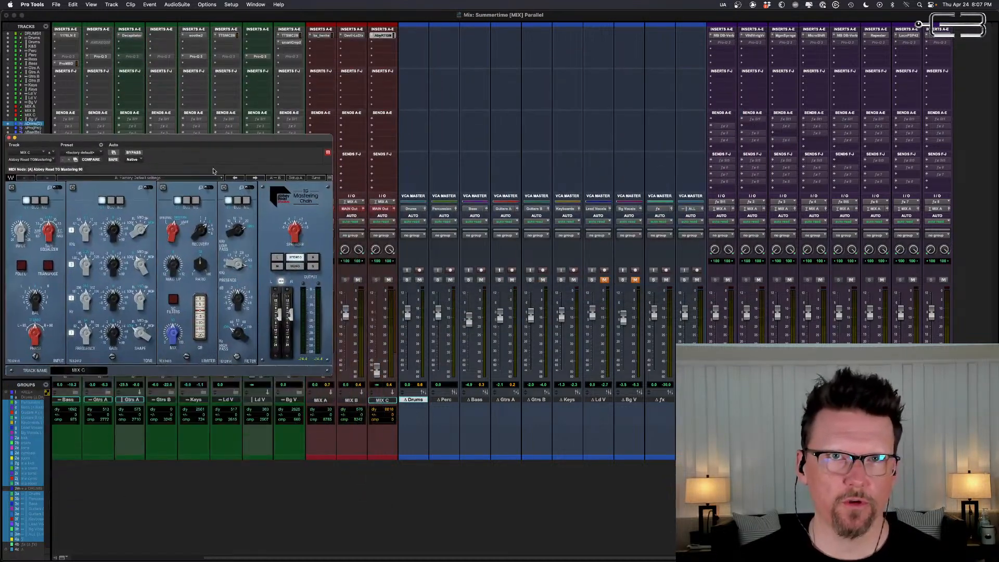
Step: Mute MIX B, set the MIX C fader to 0.0 dB, and start playback
left_click(358, 280)
left_click(376, 370, "alt")
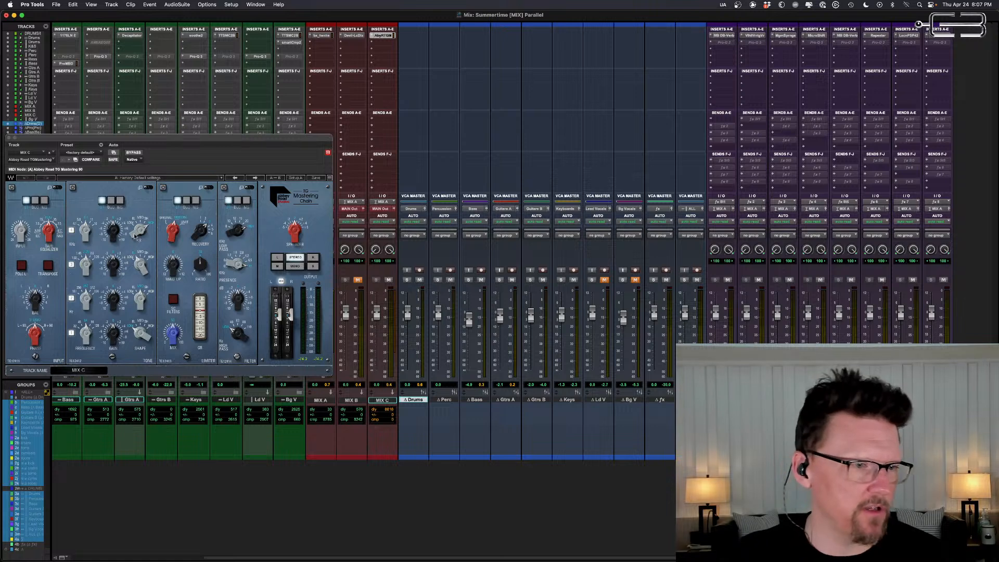
key("space")
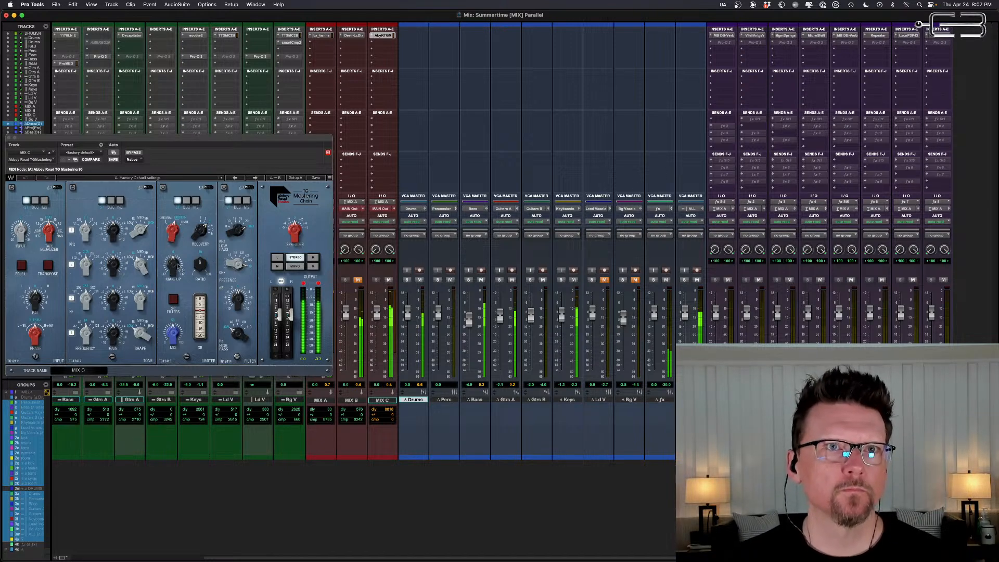
Step: Adjust the TG Mastering Chain's limiter mix, enable its input module, and fine-tune the input and output levels during playback
left_click_drag(175, 337, 174, 307)
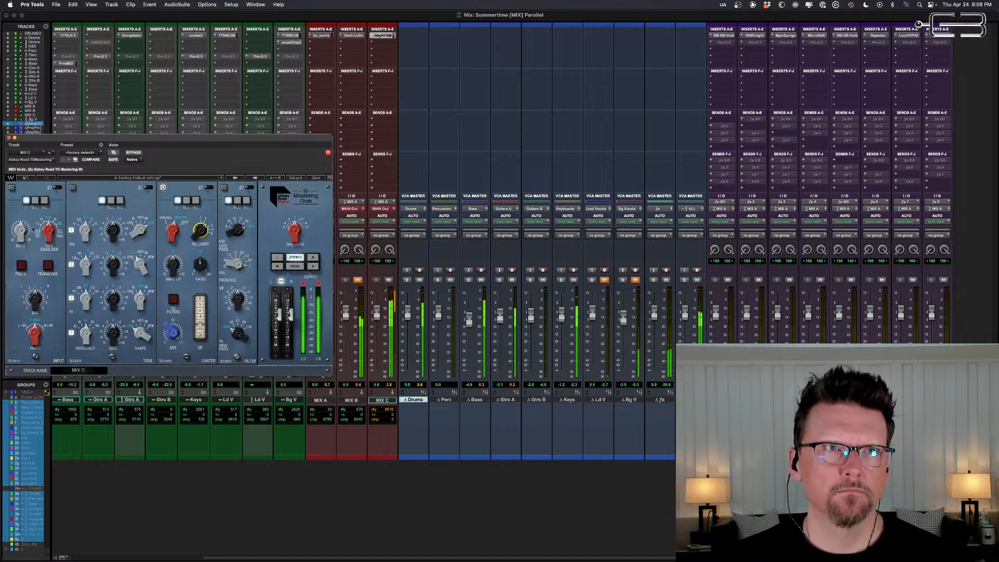
left_click(11, 188)
left_click_drag(20, 230, 20, 223)
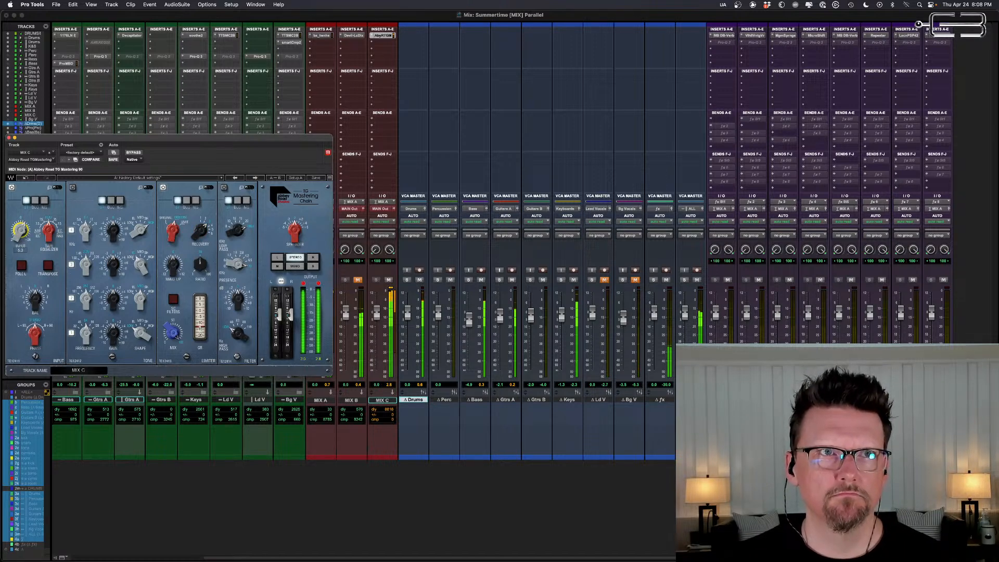
left_click_drag(20, 231, 21, 229)
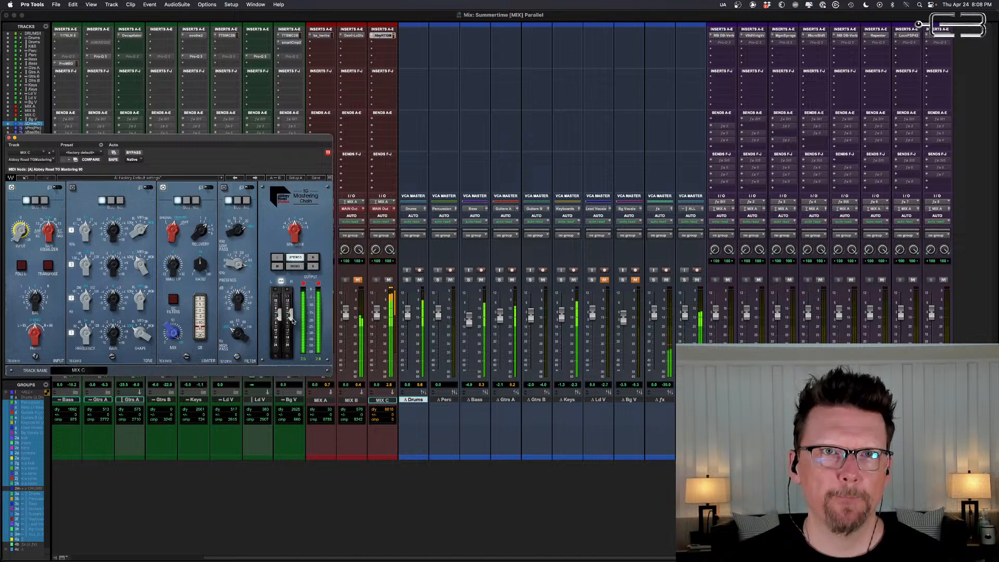
left_click_drag(293, 319, 293, 323)
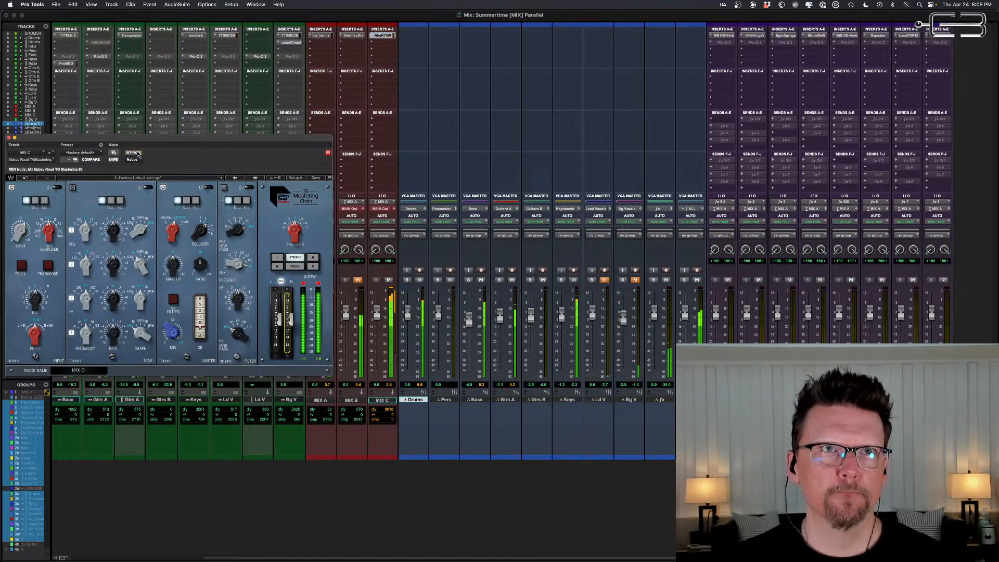
Step: Move the TG Mastering Chain window clear of the track channels and mute the Keys track
left_click_drag(150, 139, 632, 116)
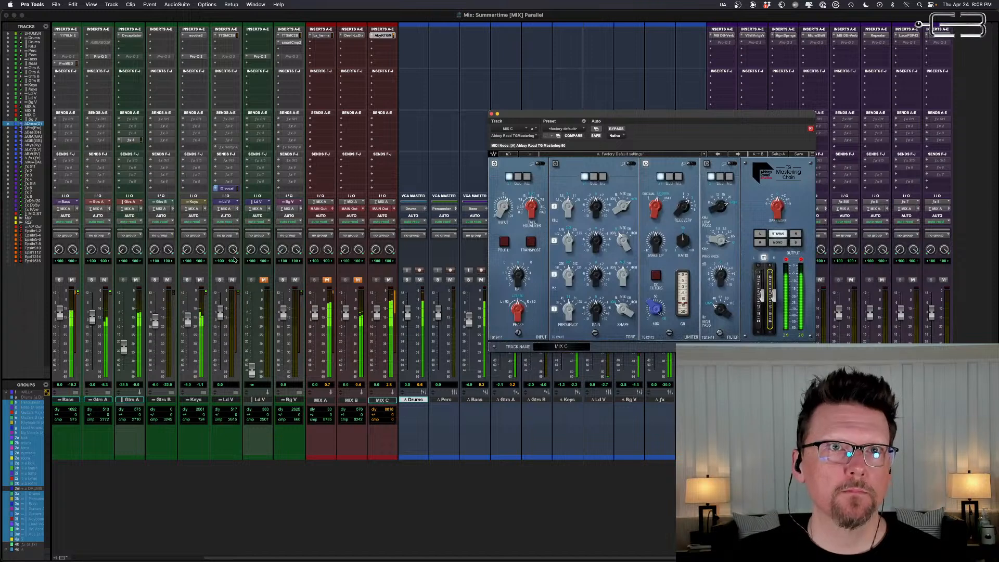
left_click(199, 281)
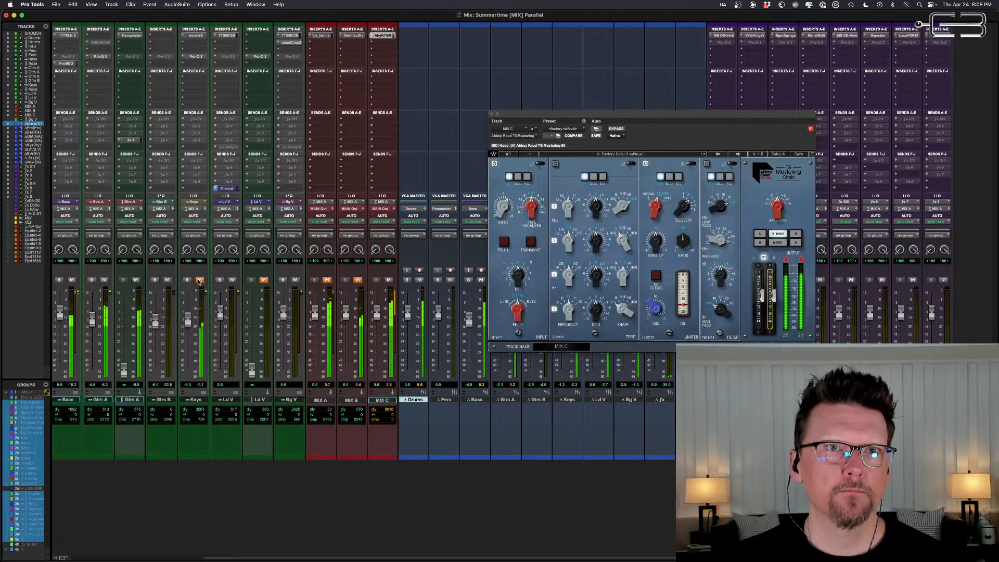
Step: Unmute the Keys track and close the TG Mastering Chain window
left_click(199, 281)
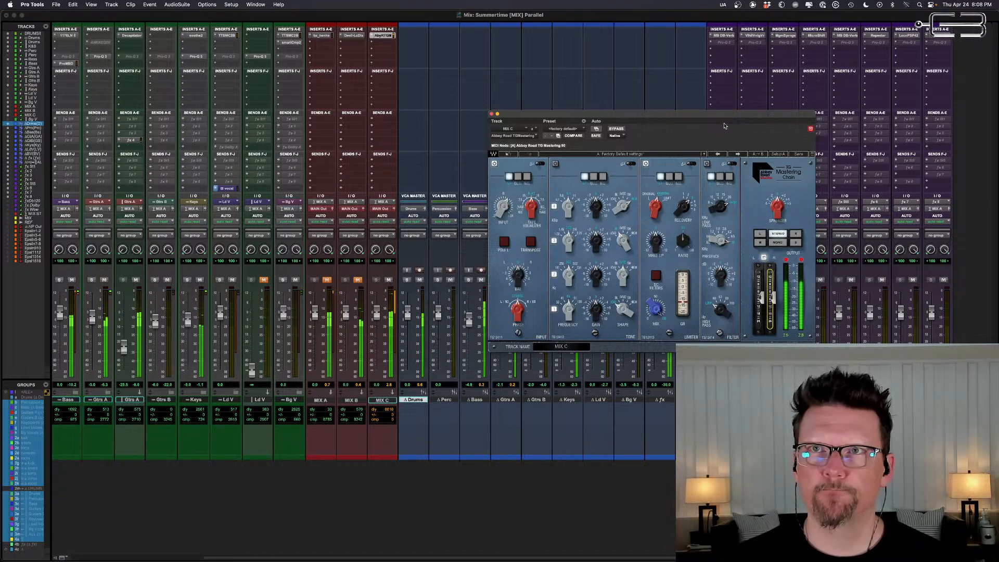
left_click_drag(718, 114, 621, 33)
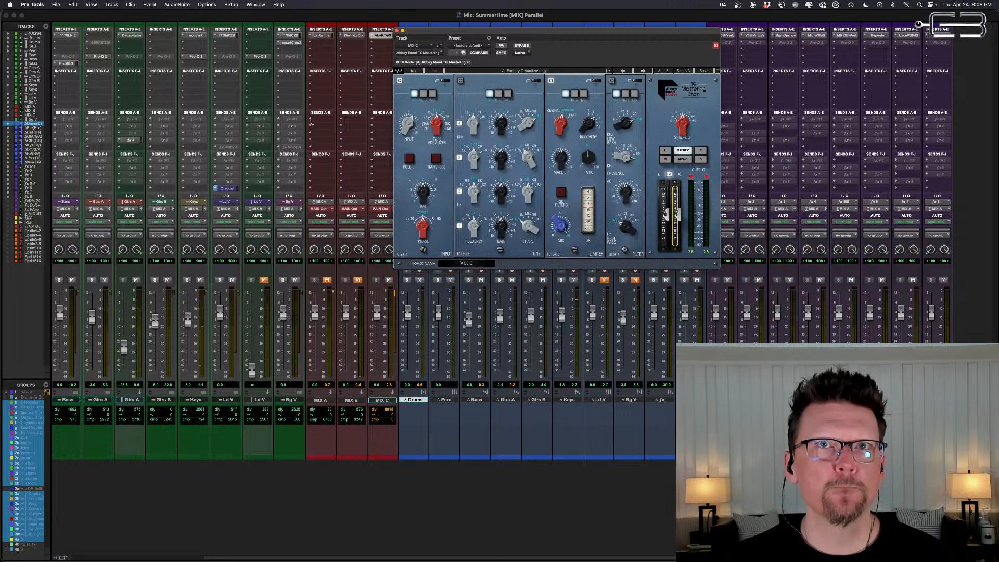
left_click(401, 30)
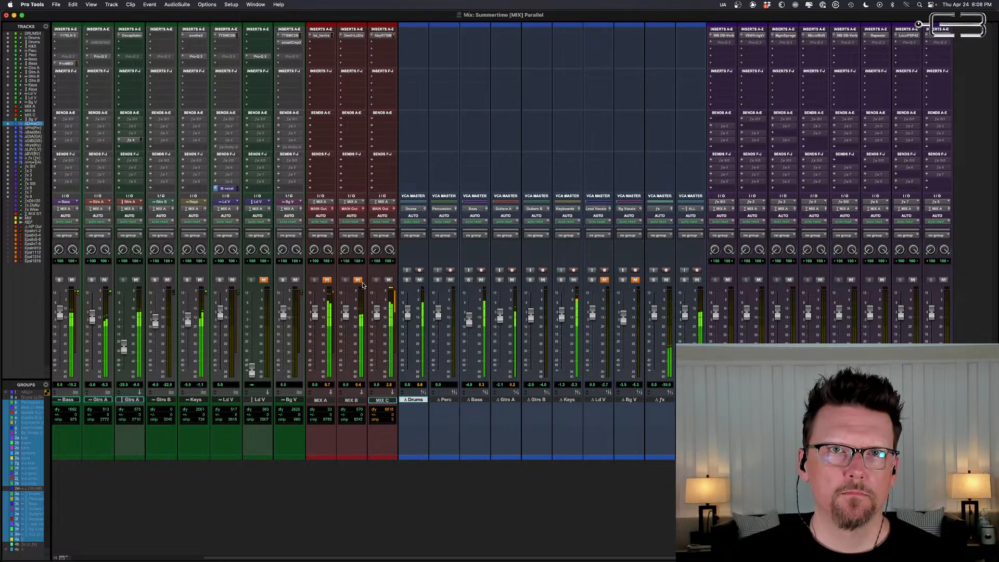
Step: Stop playback, go back to the session start, and play the mix again
key("space")
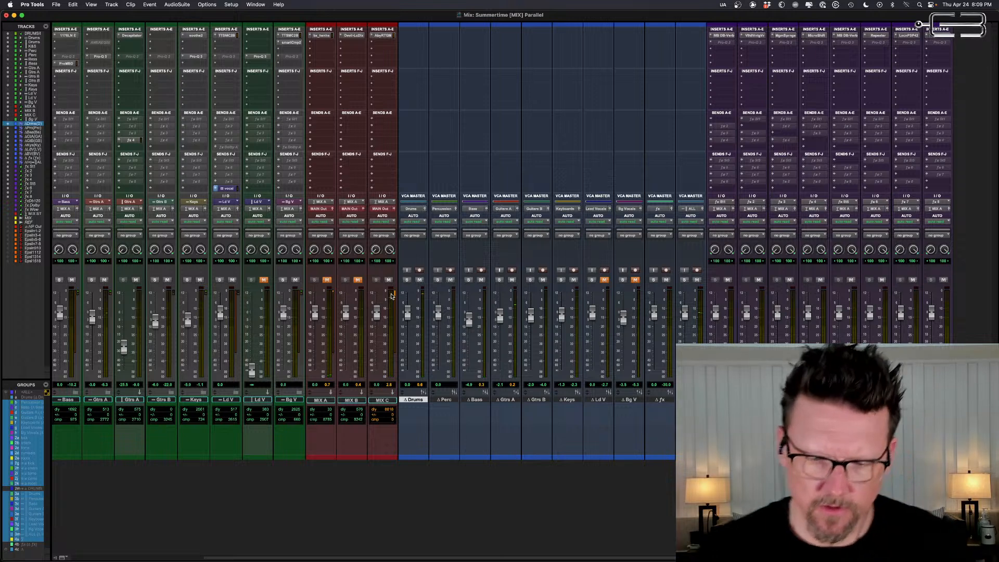
key("Return")
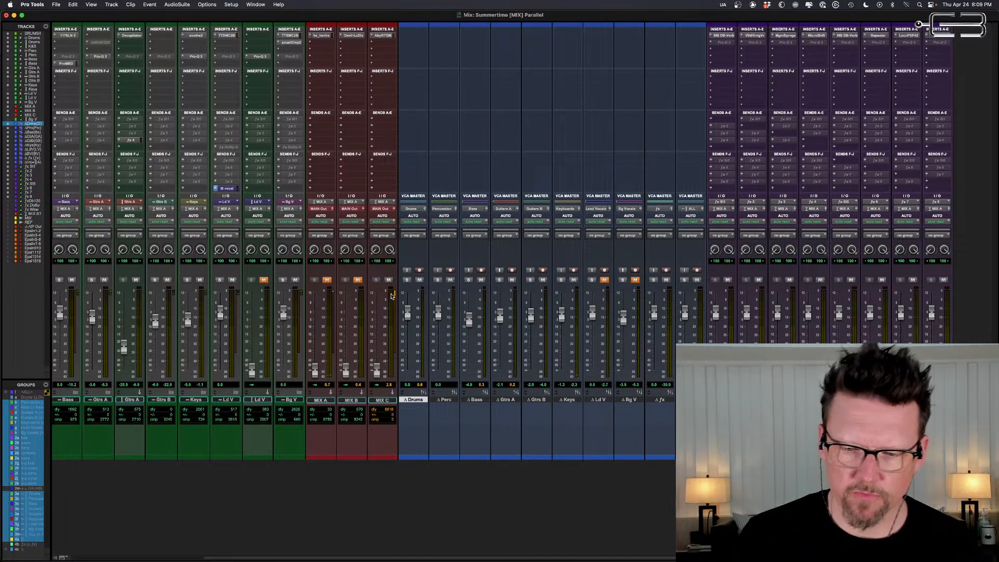
key("Return")
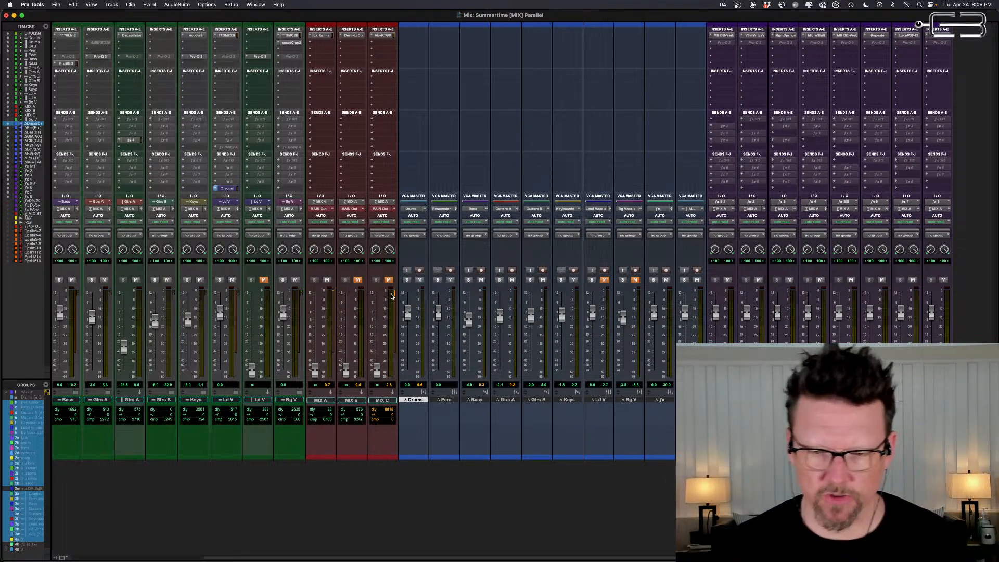
key("space")
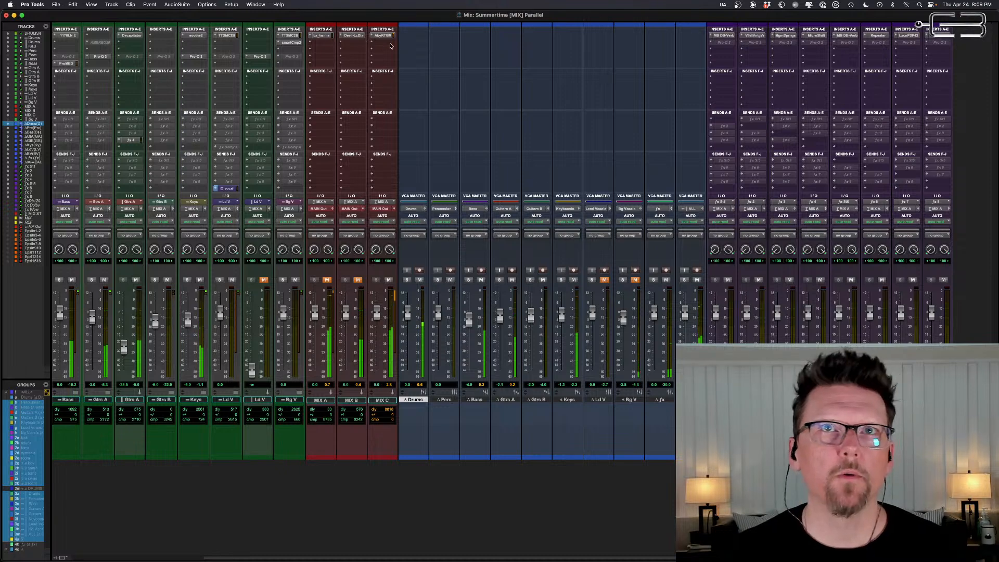
Step: Reopen the TG Mastering Chain on MIX C, move its window over the track channels, and adjust the lowest tone band's gain
left_click(382, 35)
left_click_drag(494, 35, 173, 188)
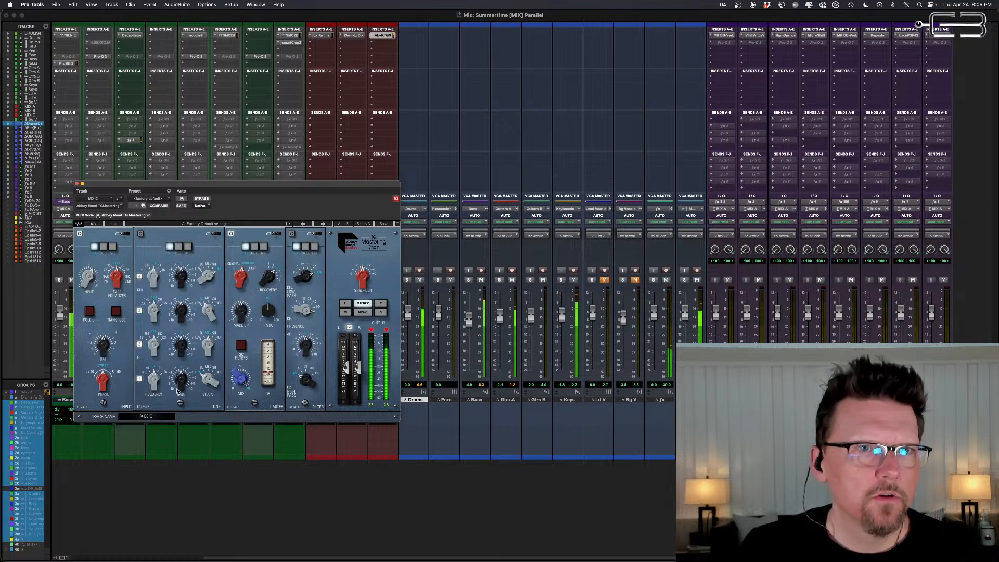
left_click_drag(178, 385, 178, 339)
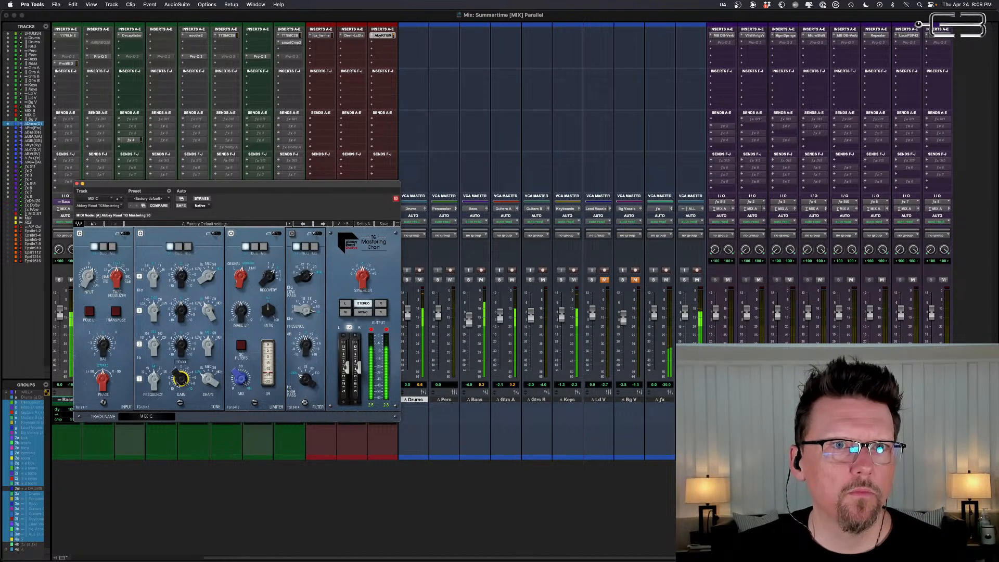
left_click_drag(208, 381, 174, 391)
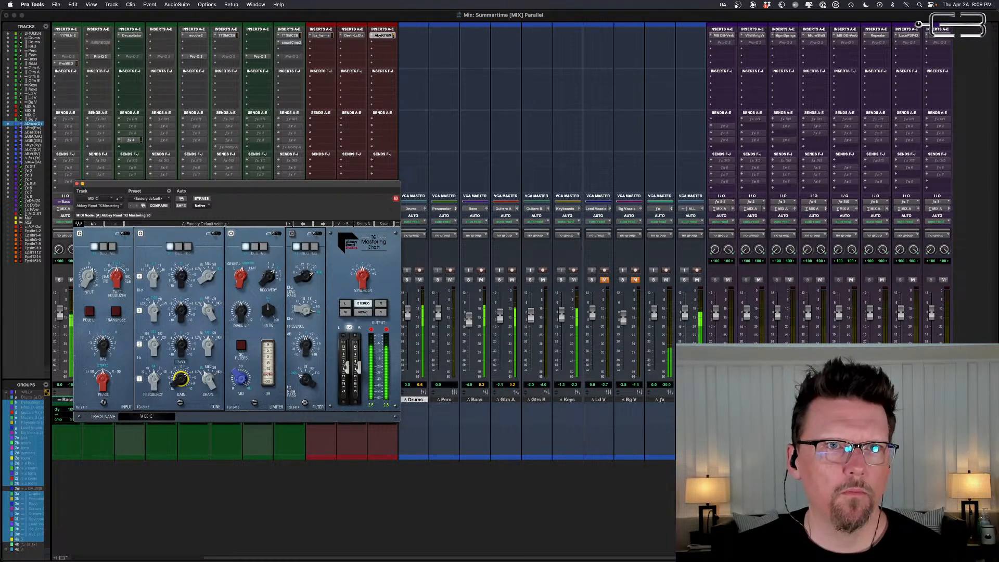
Step: Adjust the highest tone band's frequency and gain, compare against bypass, and fine-tune the lowest band's gain
left_click_drag(182, 276, 154, 283)
left_click(154, 276)
left_click(215, 279)
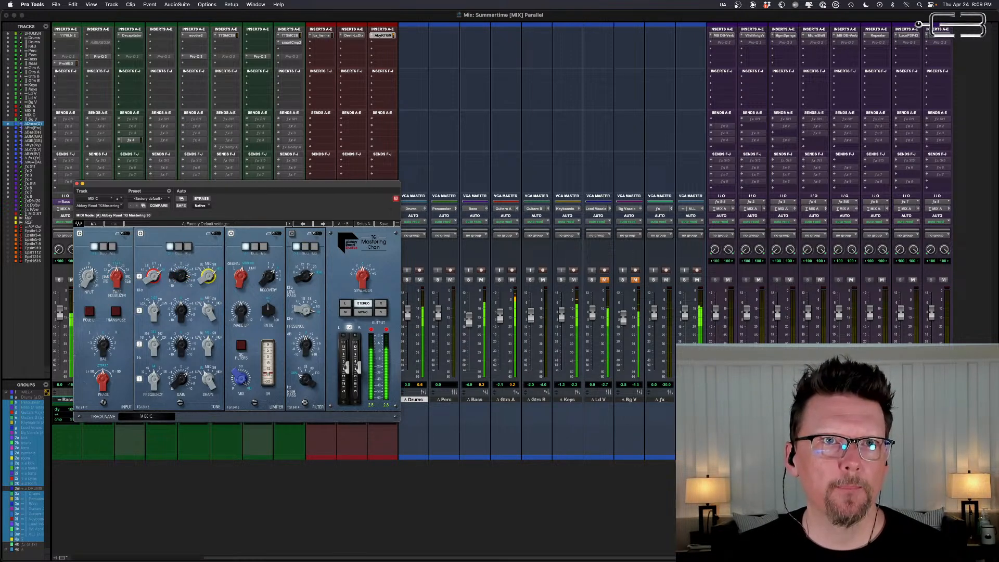
left_click_drag(208, 276, 181, 282)
left_click(205, 198)
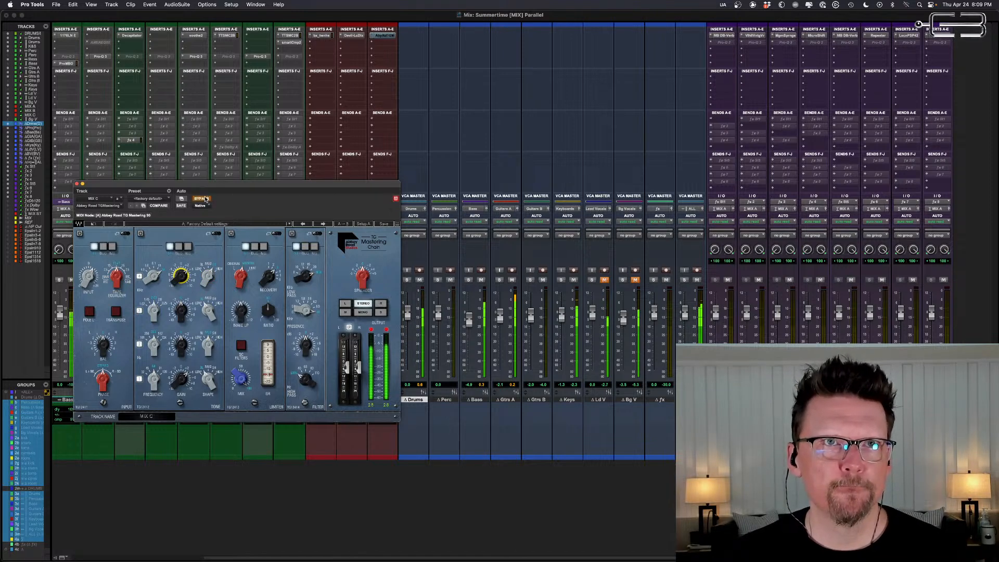
left_click(205, 199)
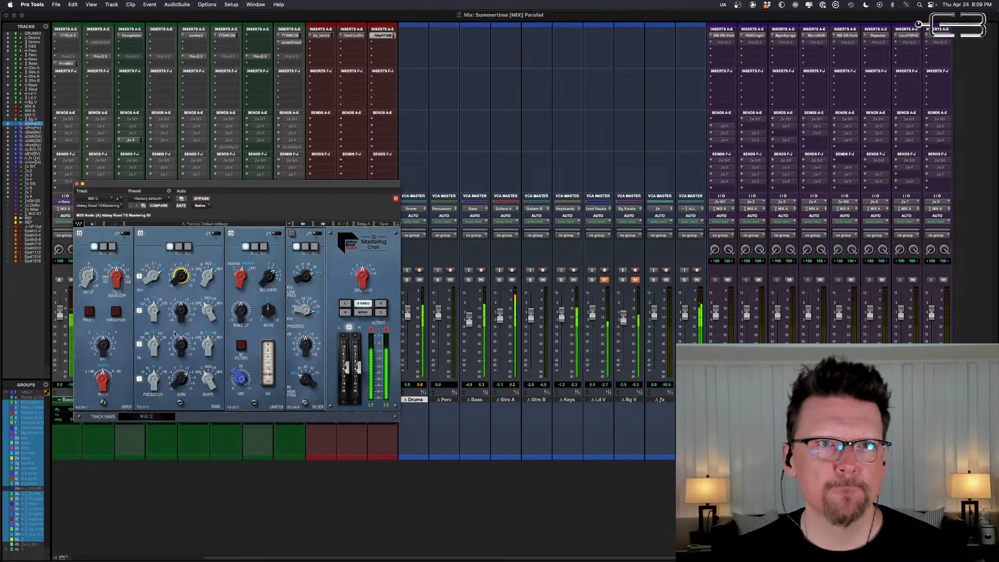
left_click_drag(183, 380, 183, 383)
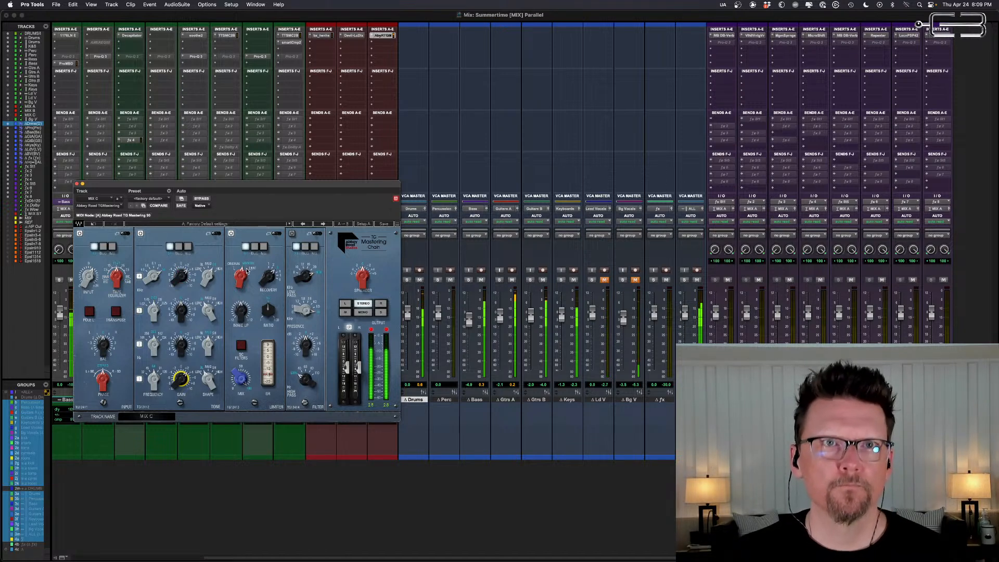
Step: Change the TG limiter's mode and raise the output level, comparing against bypass before closing the plug-in window
left_click_drag(243, 277, 242, 278)
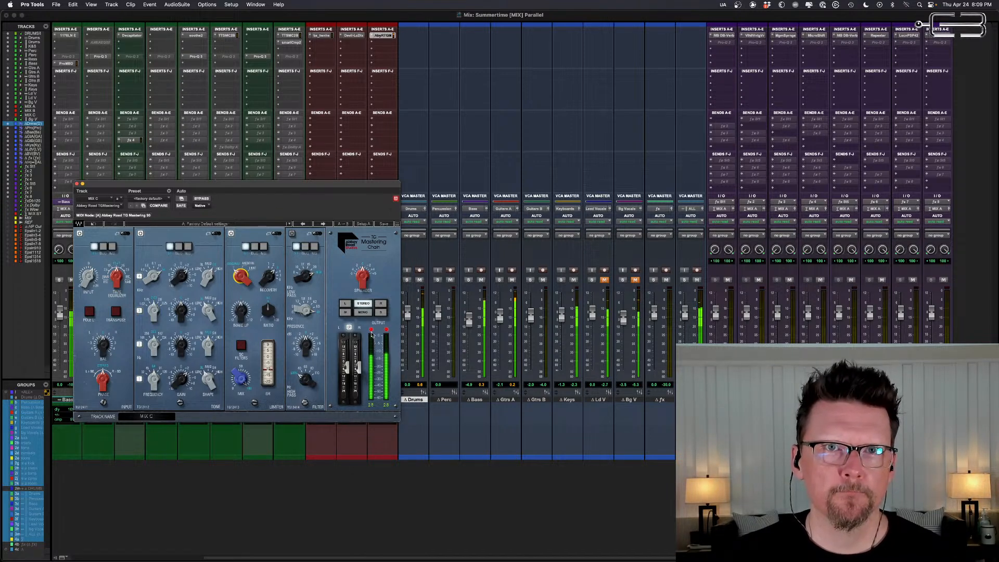
left_click_drag(357, 368, 358, 365)
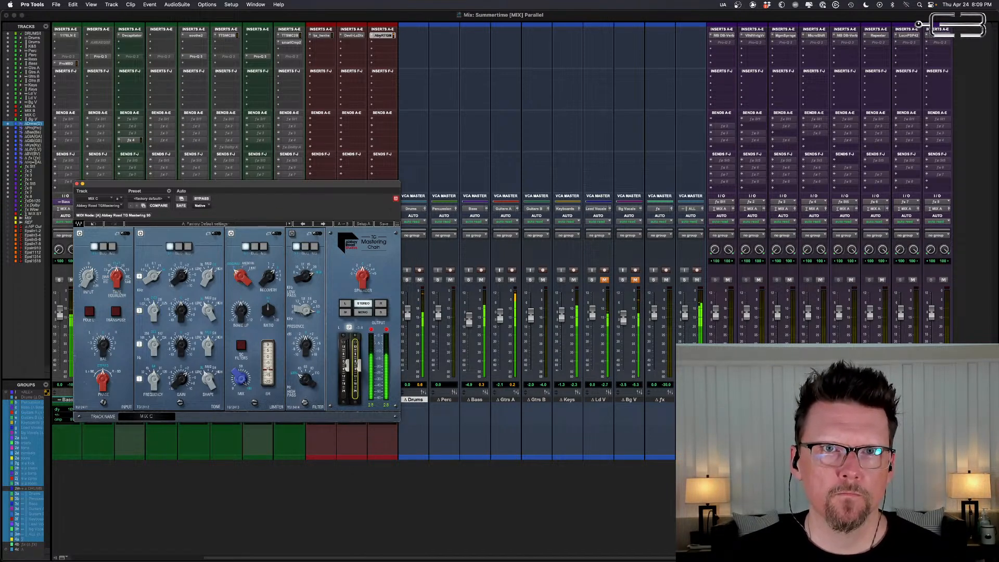
left_click(201, 199)
left_click(202, 199)
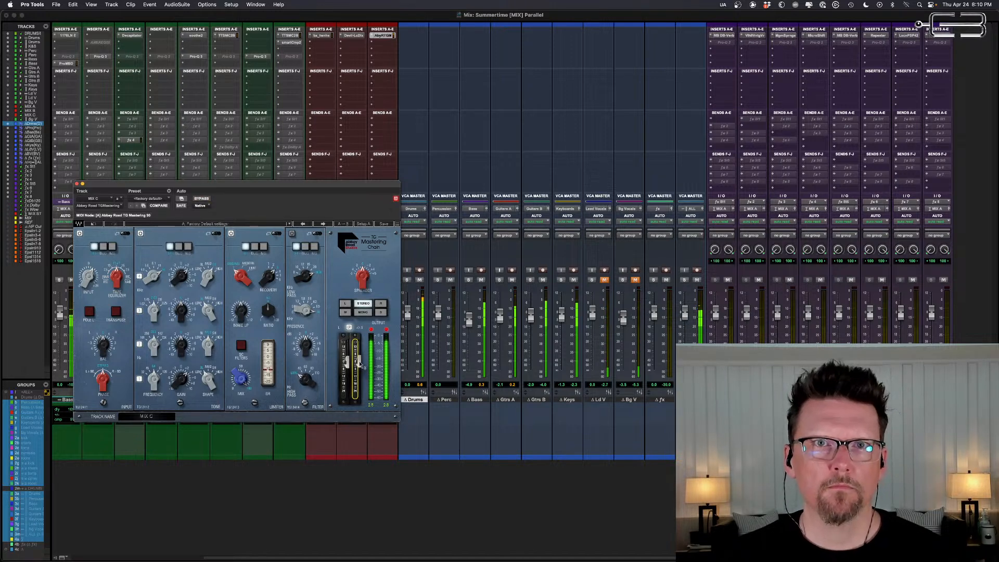
left_click(201, 198)
left_click(201, 199)
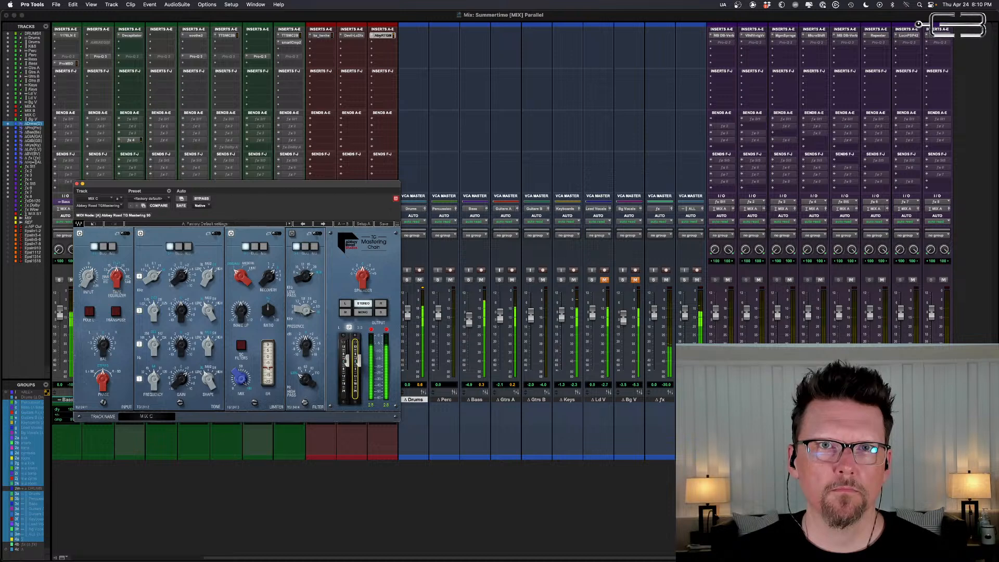
left_click(76, 184)
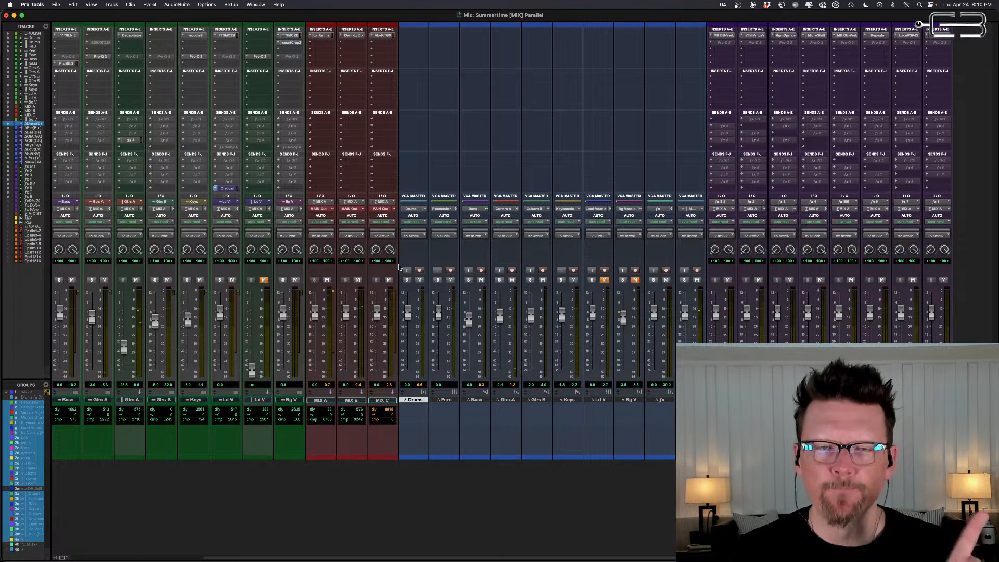
Step: Duplicate the MIX C track once with its default data options and rename the duplicate MIX DRY
left_click(383, 400)
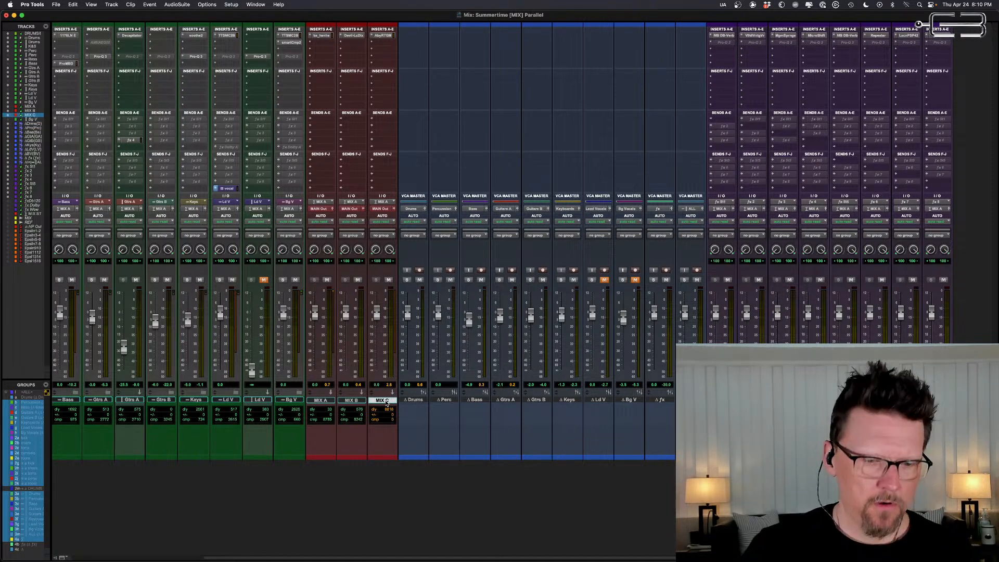
key("alt+shift+d")
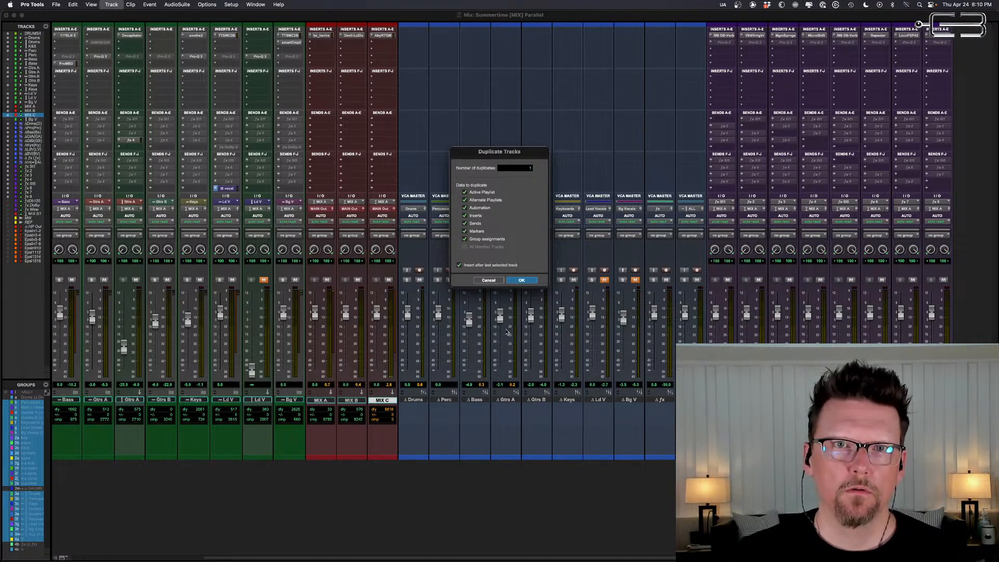
key("Return")
double_click(407, 402)
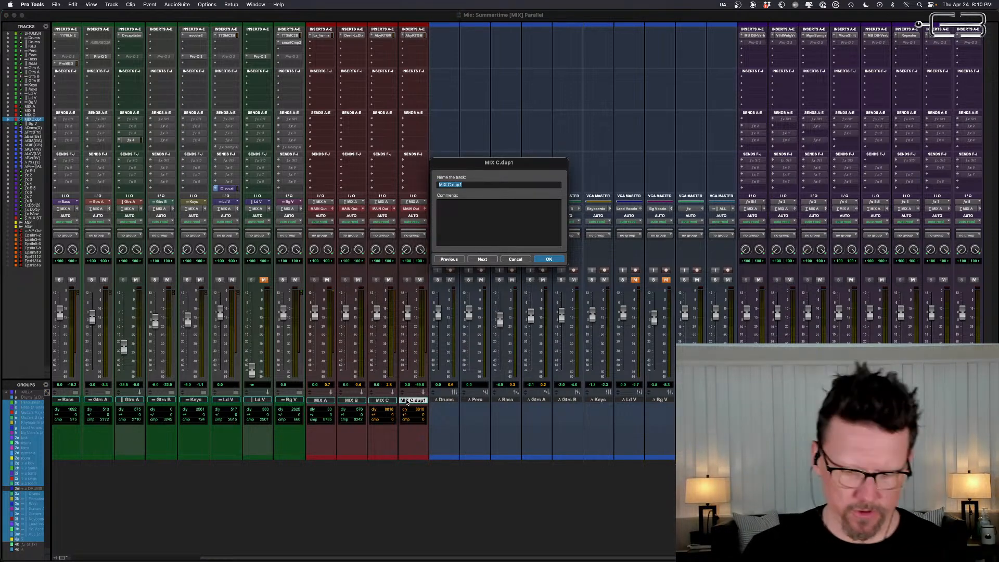
type("MIX DRY")
key("Return")
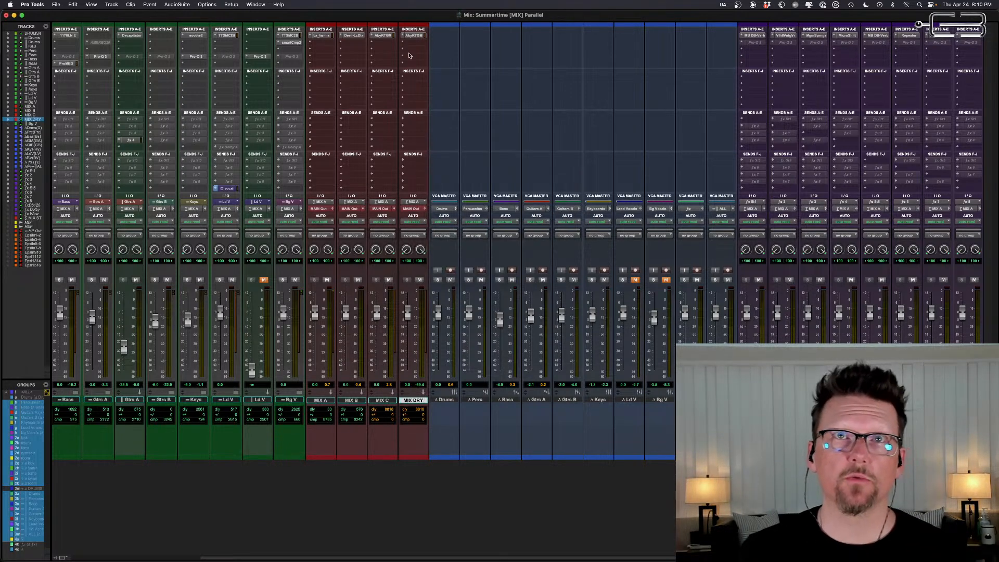
Step: Remove the TG Mastering insert from MIX DRY and mute the track
left_click(402, 34)
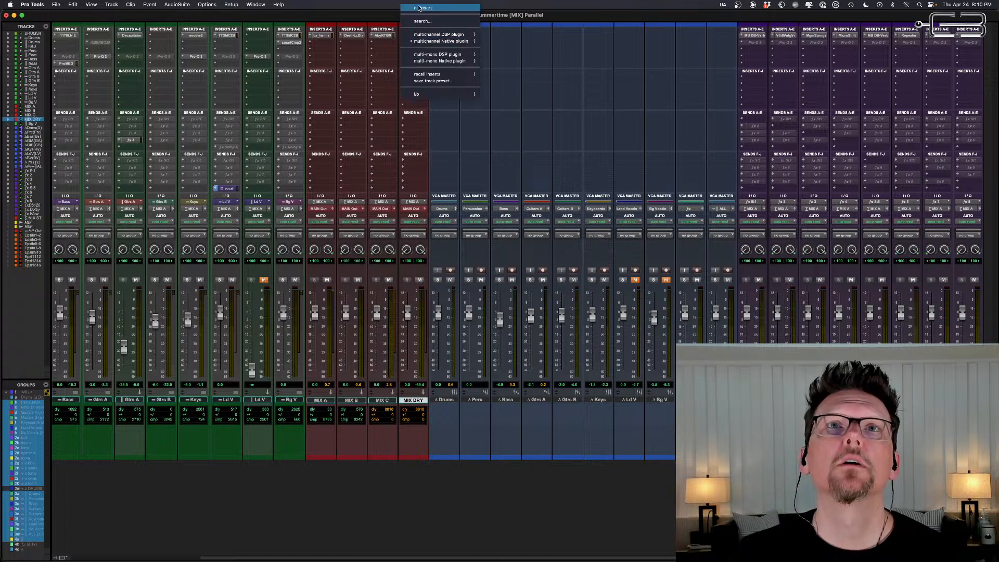
left_click(417, 11)
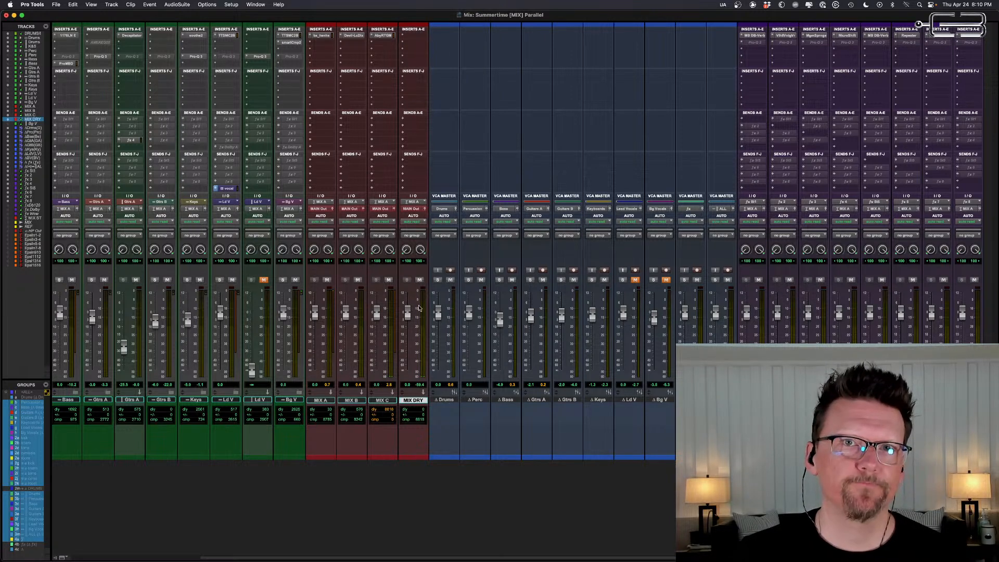
left_click(419, 281)
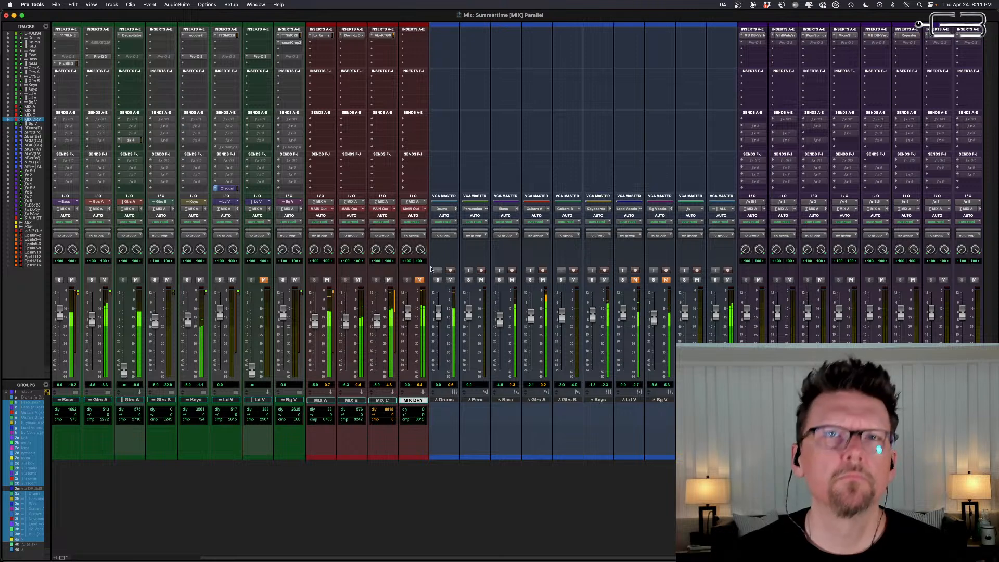
Step: Inspect the Devil-Loc plug-in settings on MIX B during playback and close its window
left_click(352, 35)
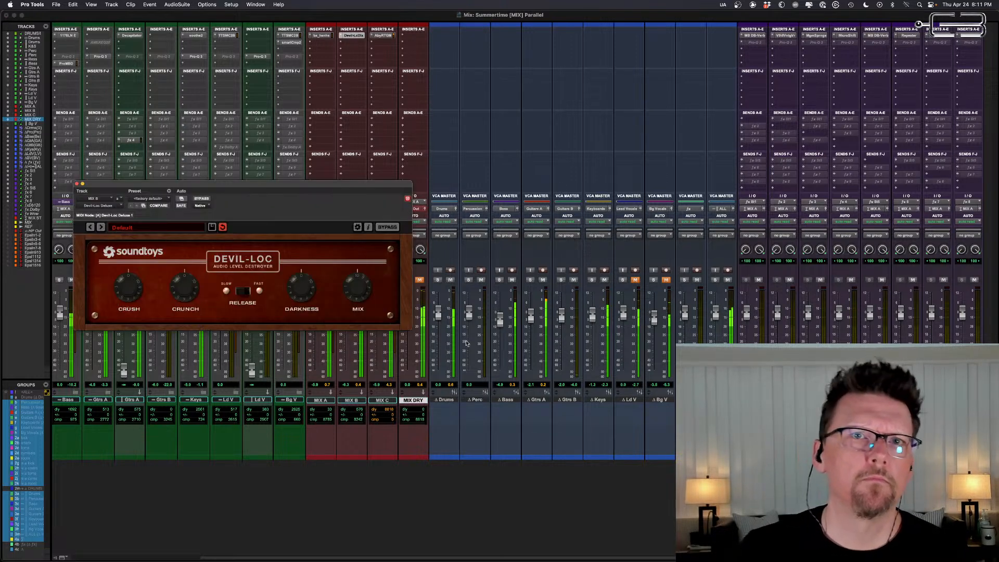
left_click(77, 184)
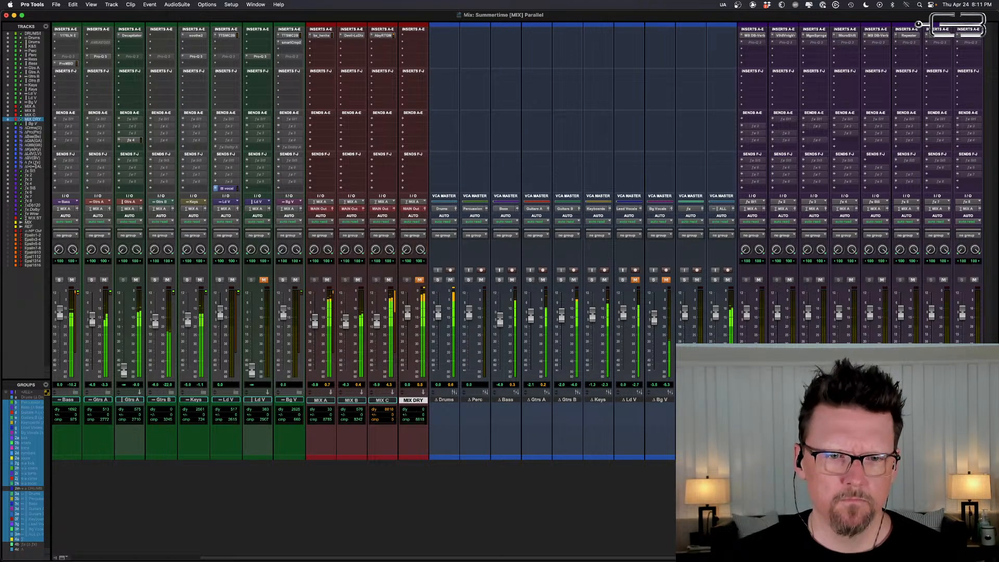
Step: Play the mix, bring the Pro Tools mix window back into focus from OBS, and stop playback
key("super+Tab")
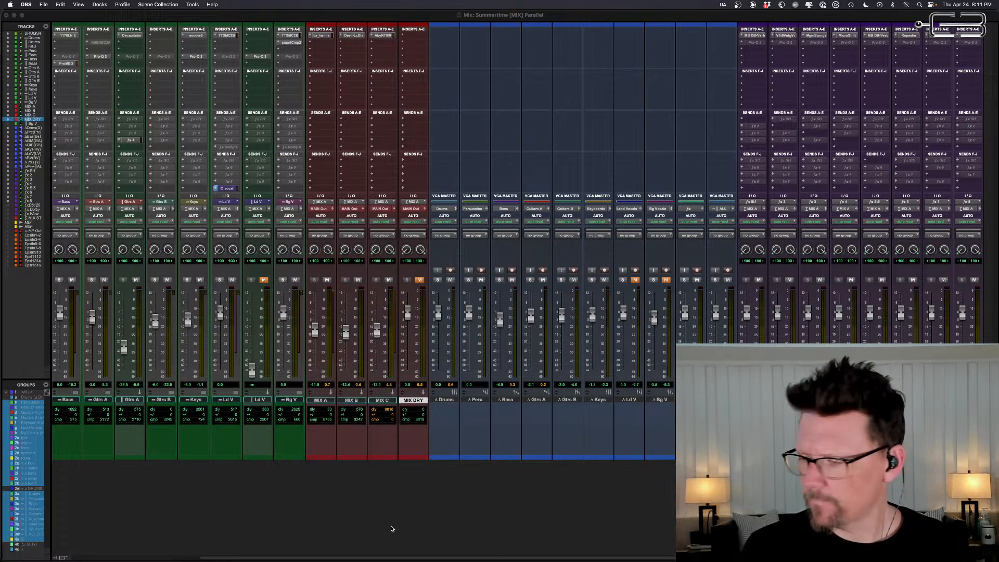
key("space")
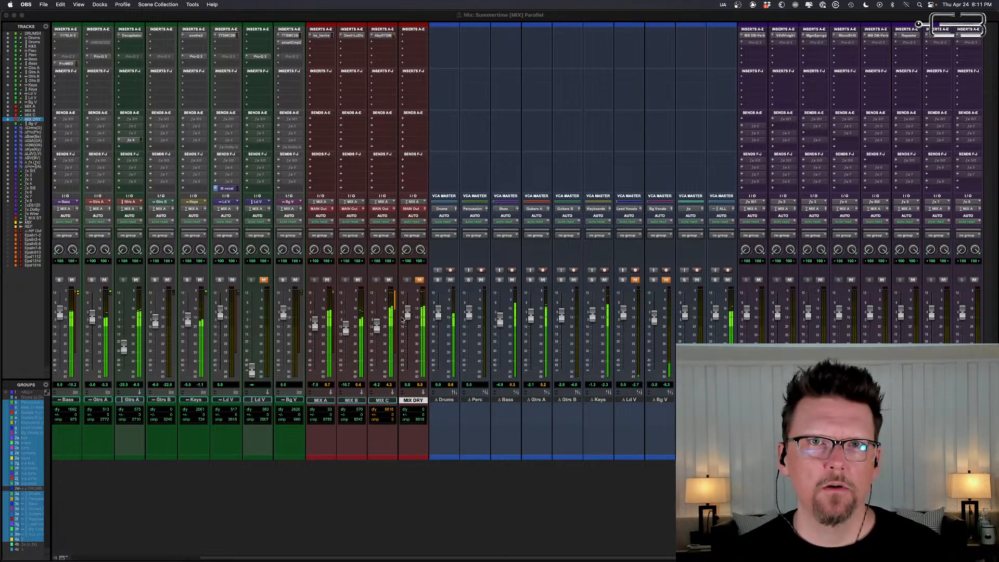
left_click(413, 17)
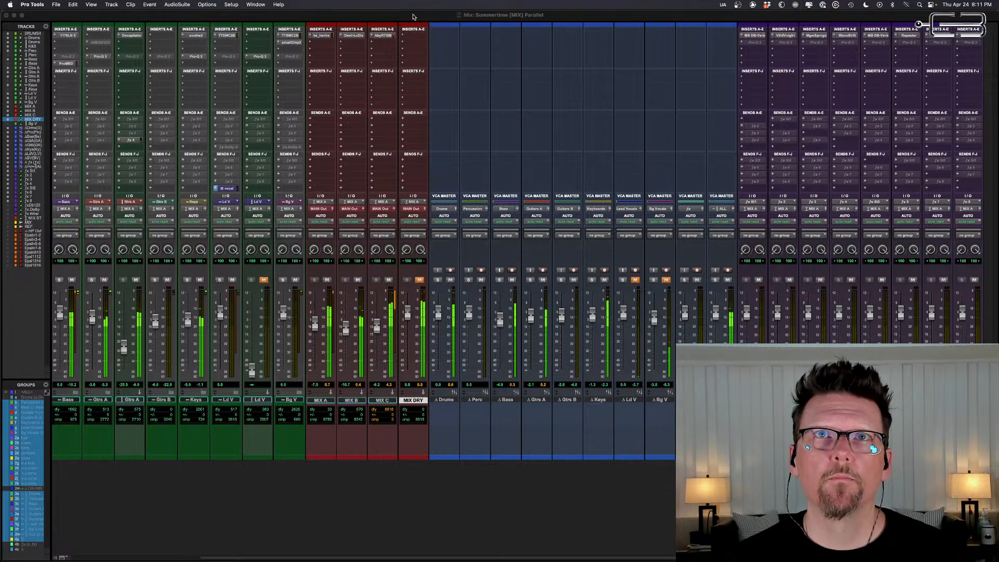
key("space")
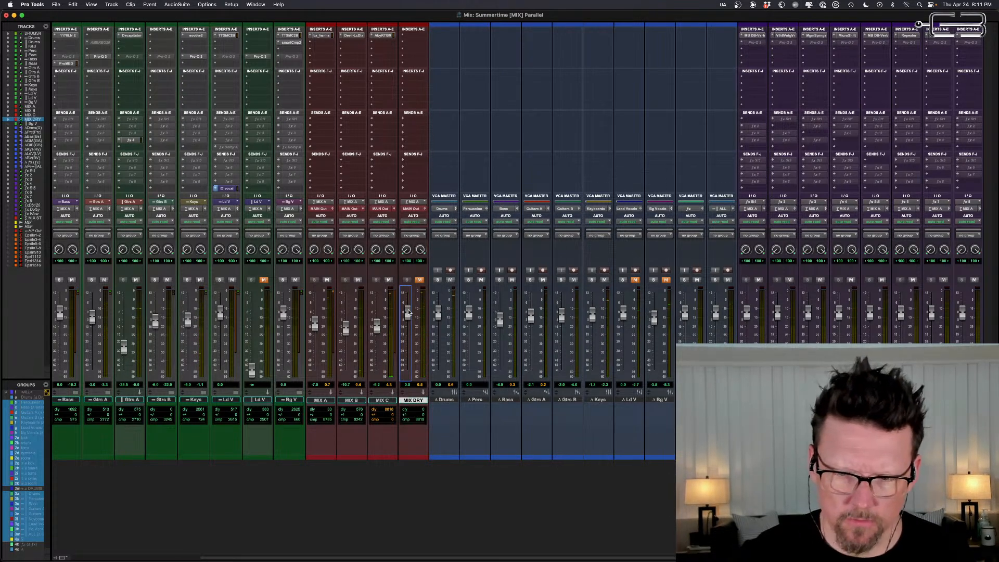
Step: Select MIX A through MIX DRY and toggle their mutes during playback to compare the compressed mixes with the dry mix
left_click(320, 401, "shift")
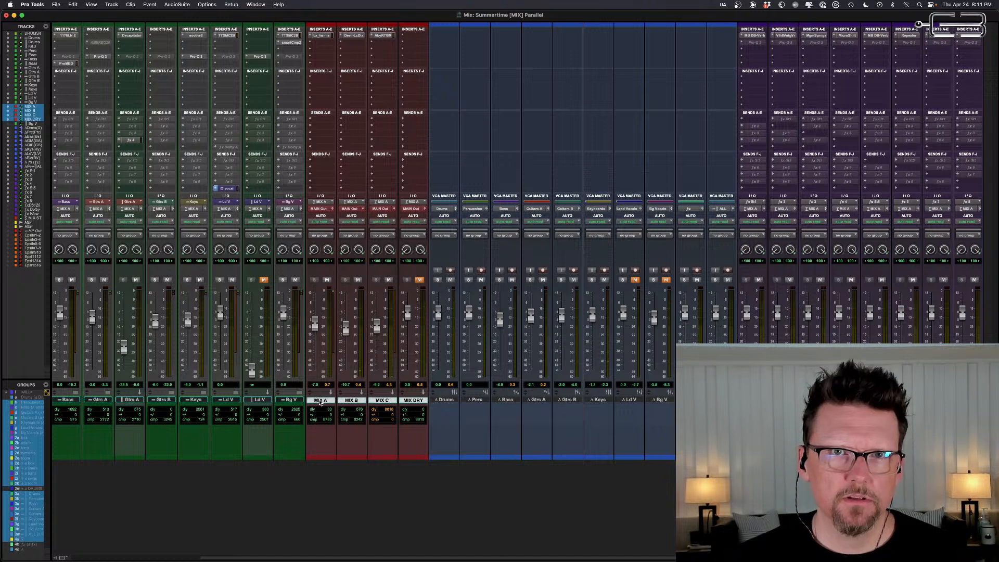
key("shift+m")
key("space")
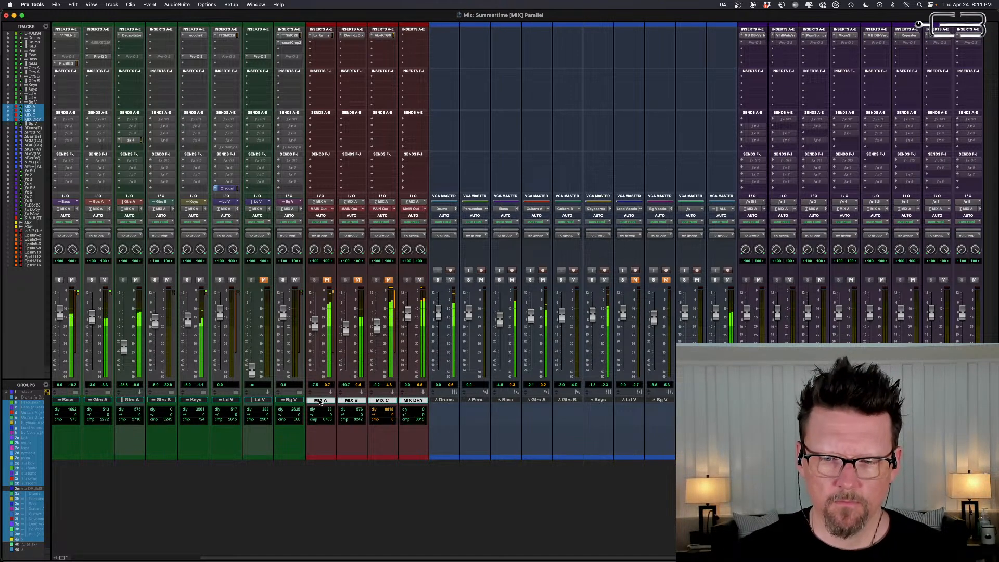
key("shift+m")
key("shift+m")
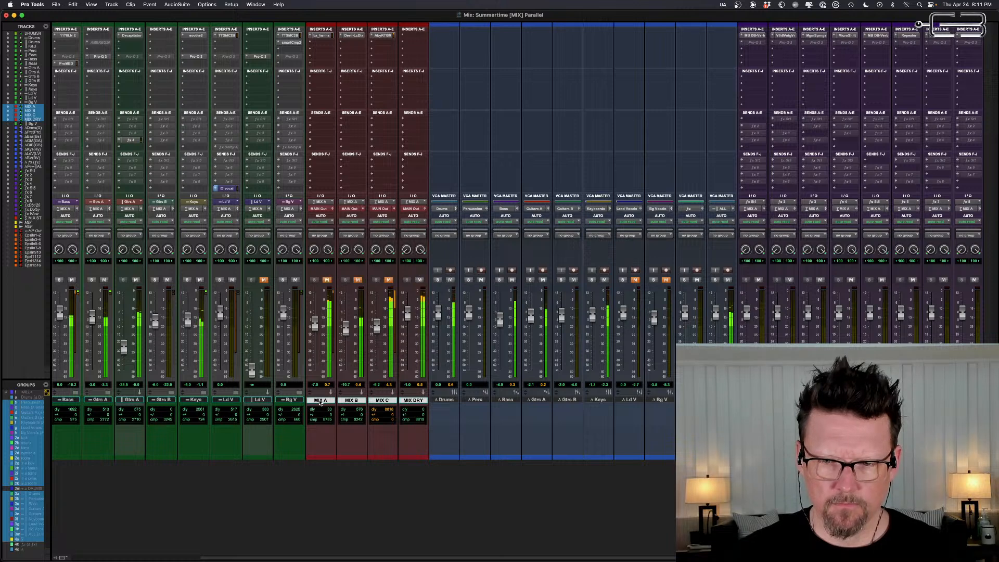
Step: Keep switching the mutes between MIX A–C and MIX DRY during playback to compare the compressed blend with the unprocessed mix
key("shift+m")
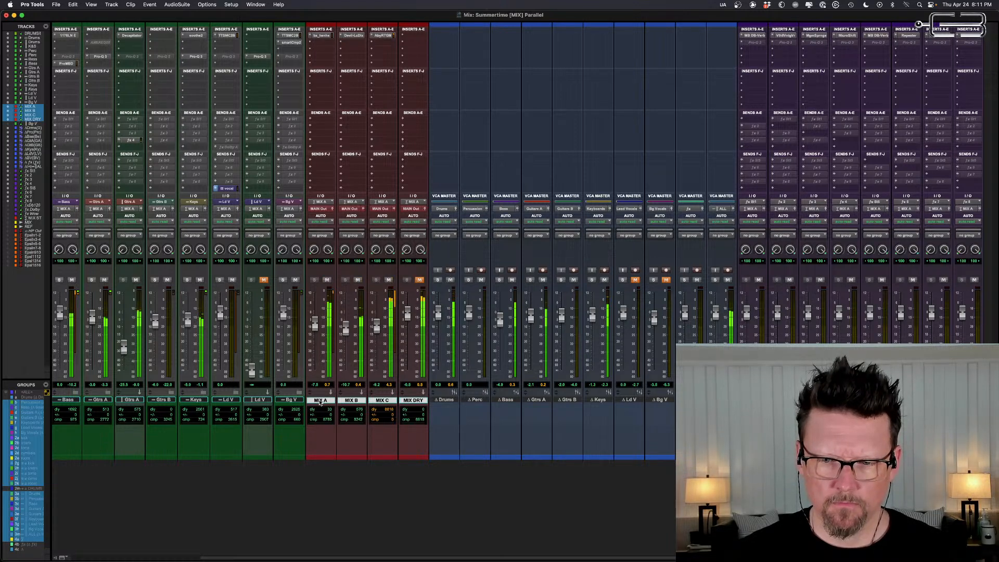
key("shift+m")
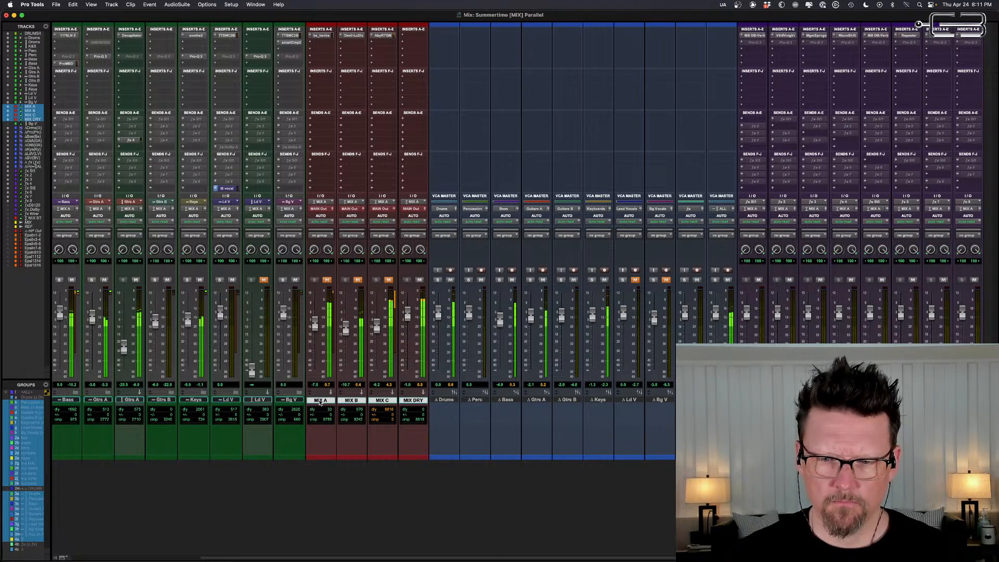
key("shift+m")
key("shift+m")
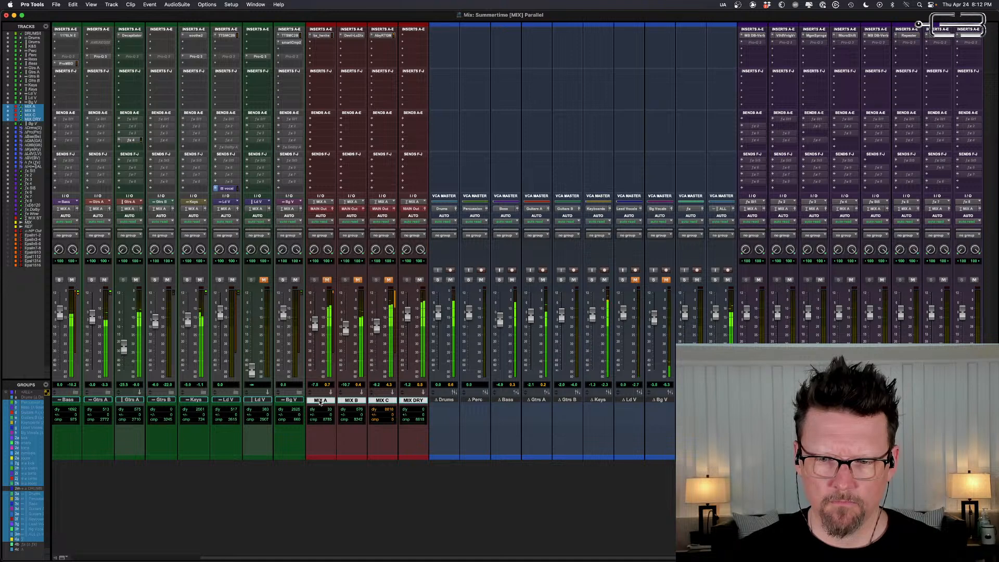
key("shift+m")
key("shift+m")
key("shift+m")
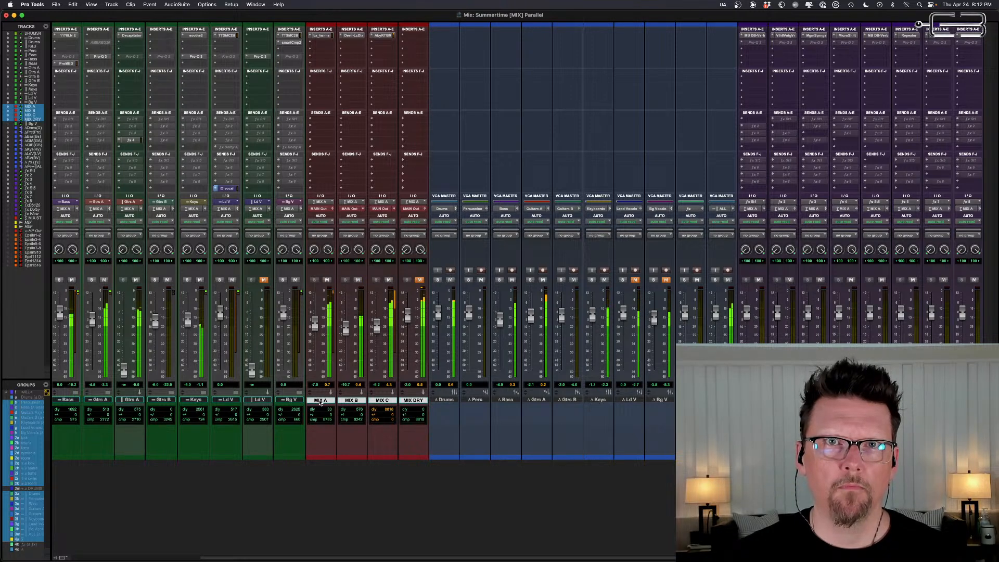
key("shift+m")
key("shift+m")
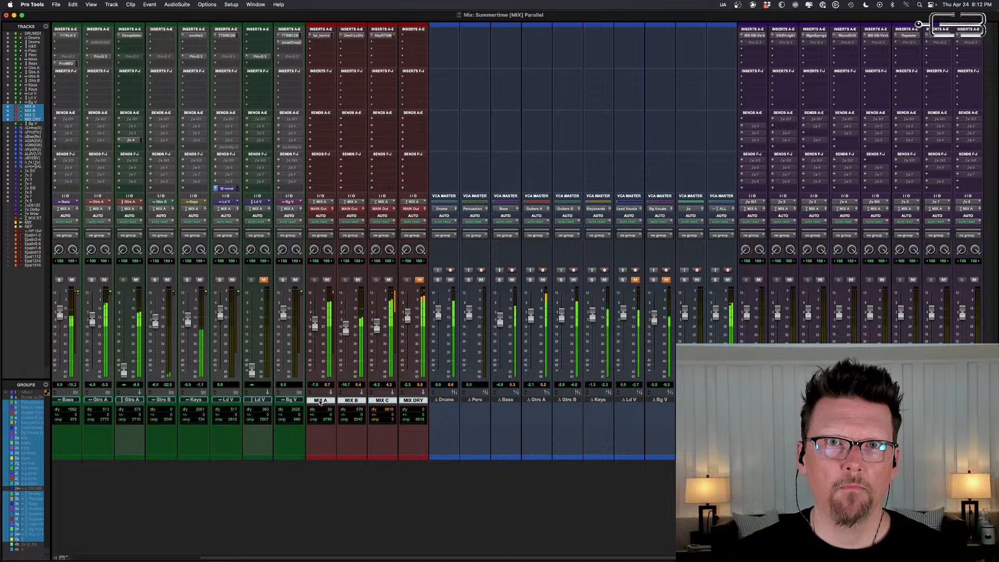
key("shift+m")
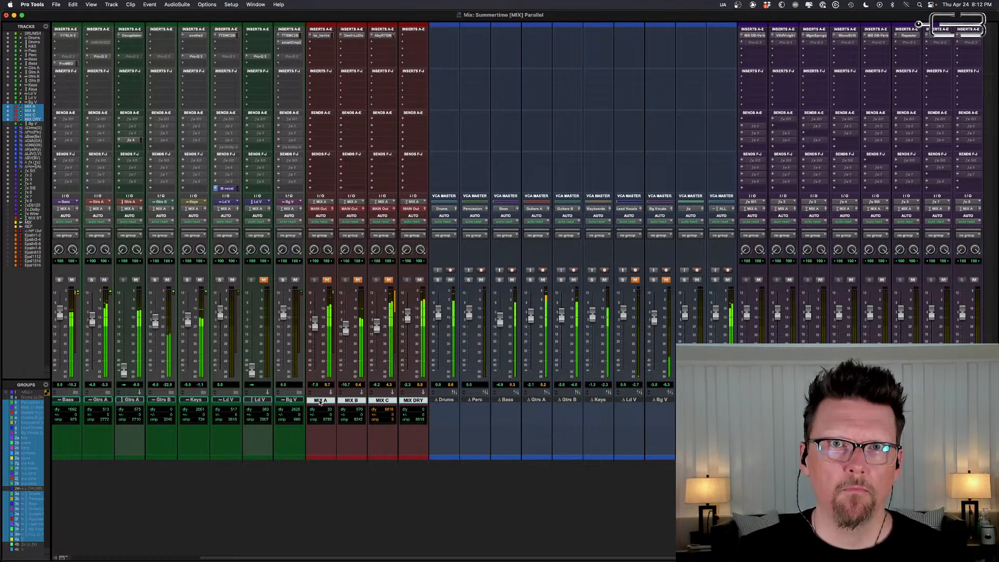
key("shift+m")
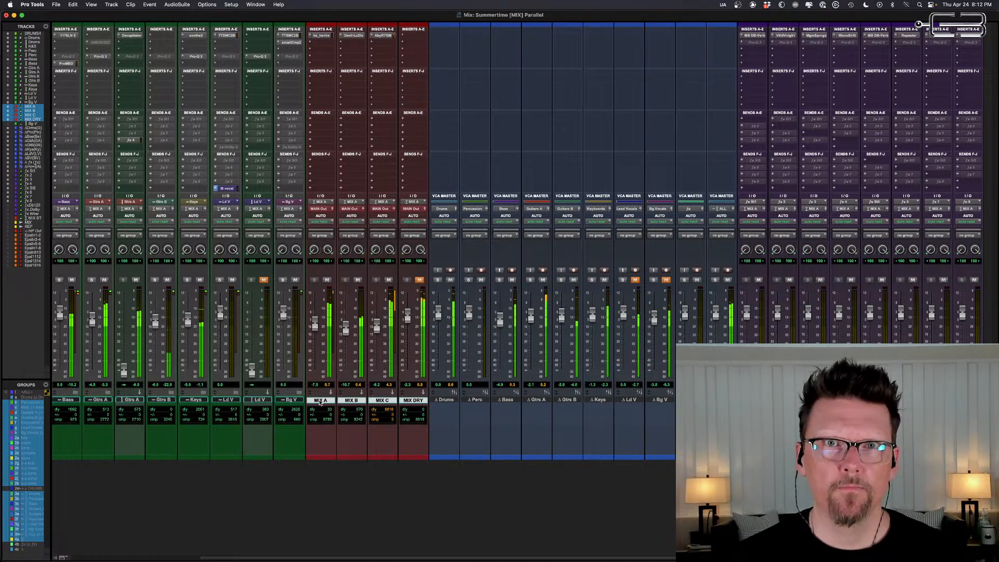
key("shift+m")
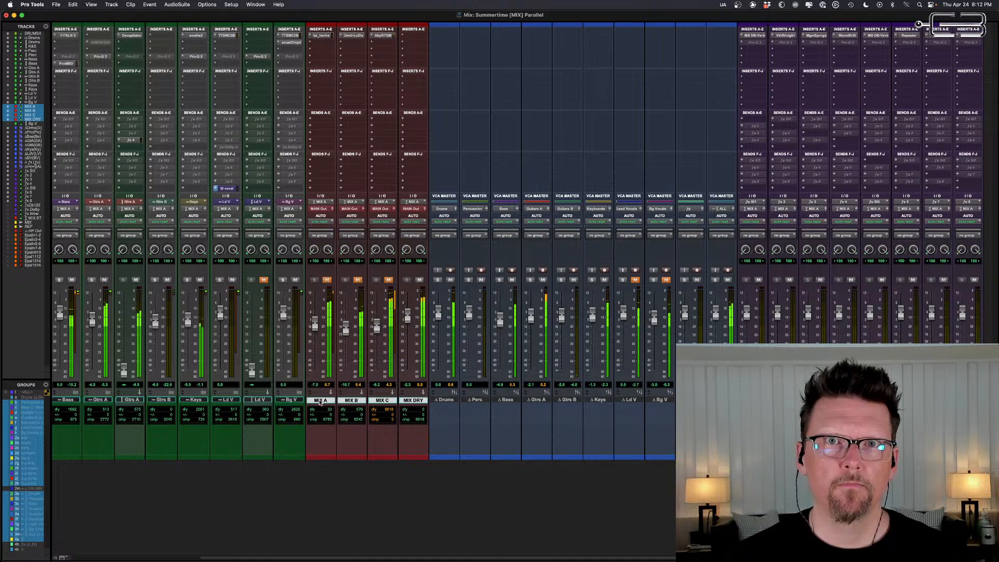
key("shift+m")
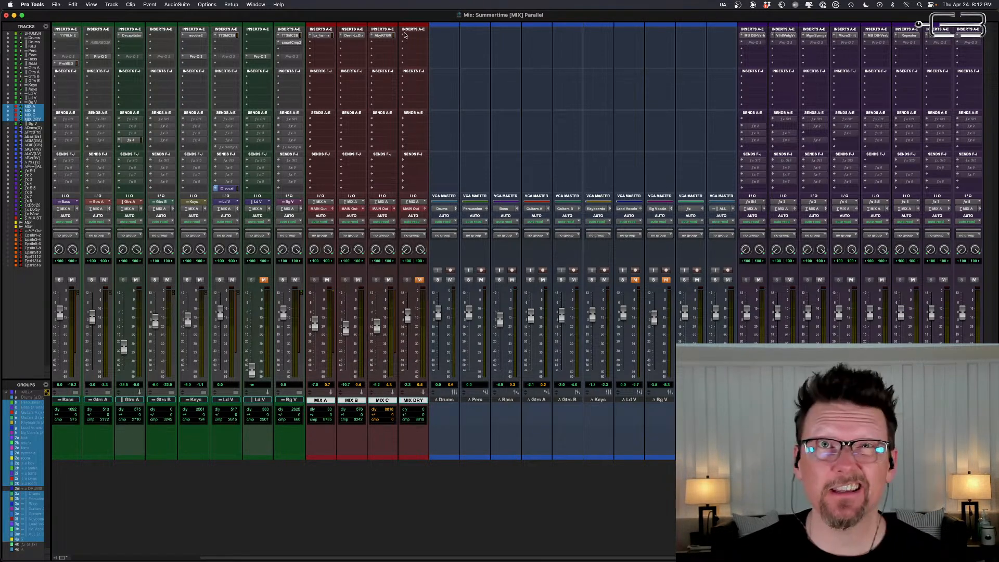
Step: Insert the Kramer PIE (stereo) compressor in the first insert slot of MIX DRY and open its plug-in window
left_click(403, 37)
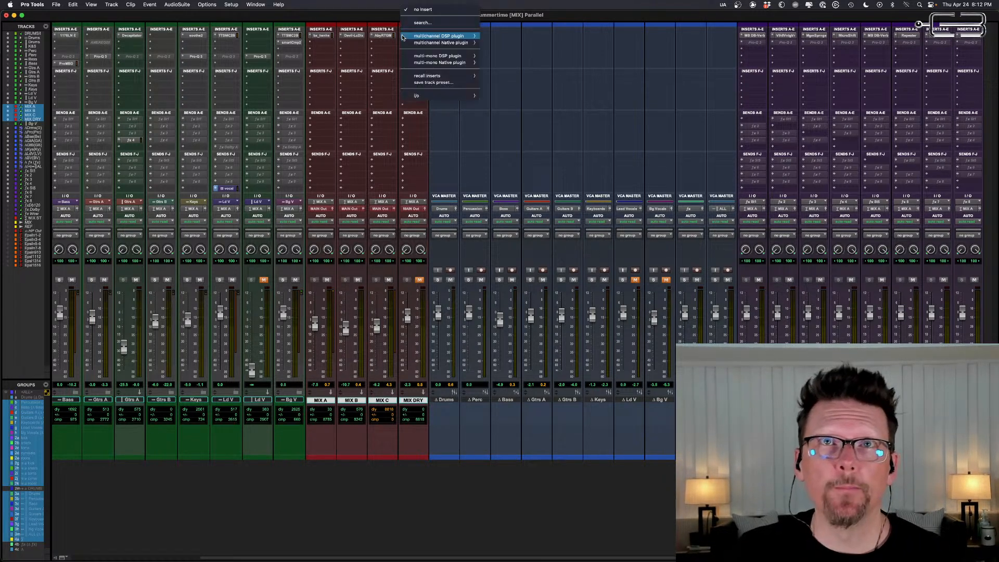
mouse_move(432, 44)
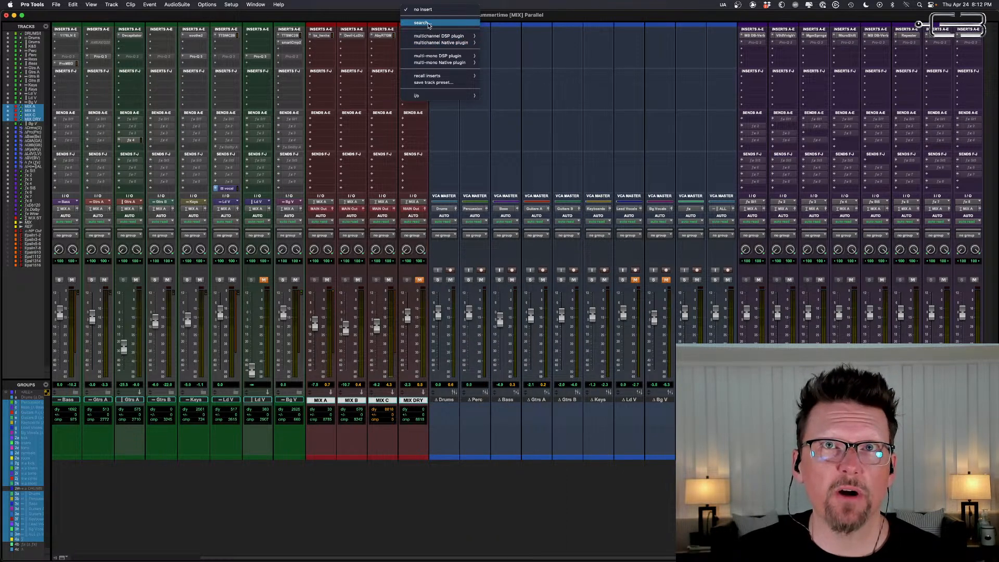
left_click(428, 25)
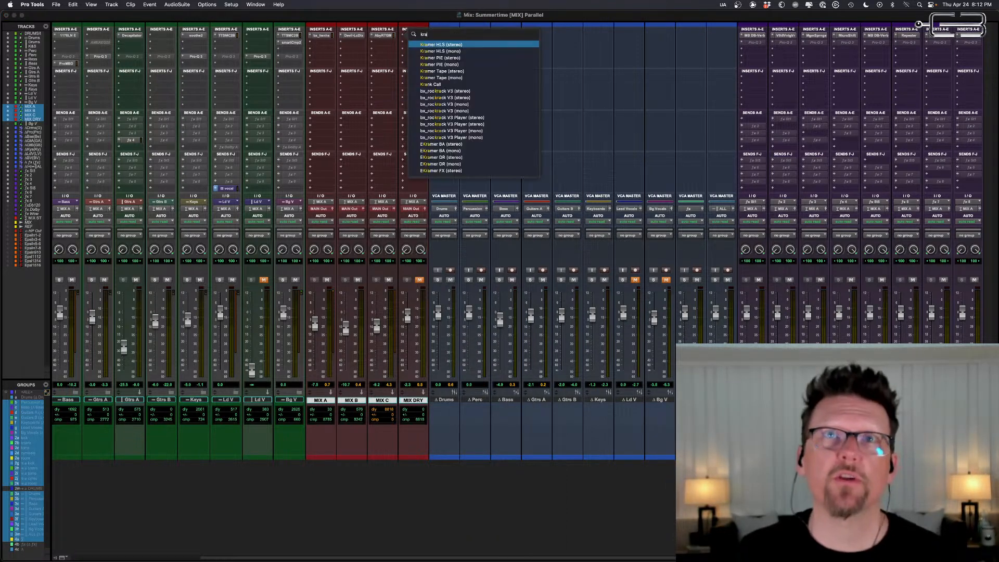
type("kramer")
key("Down")
key("Down")
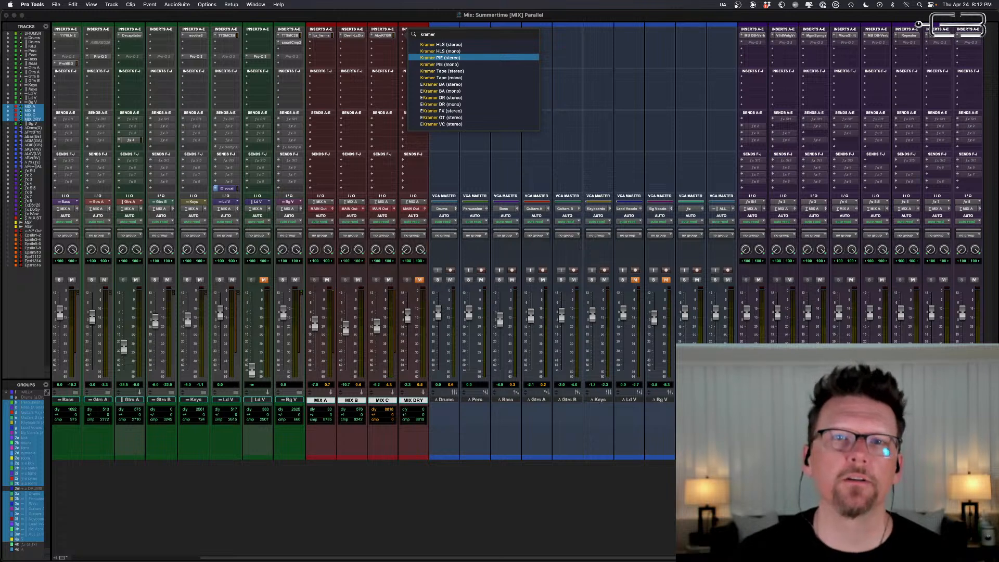
key("Return")
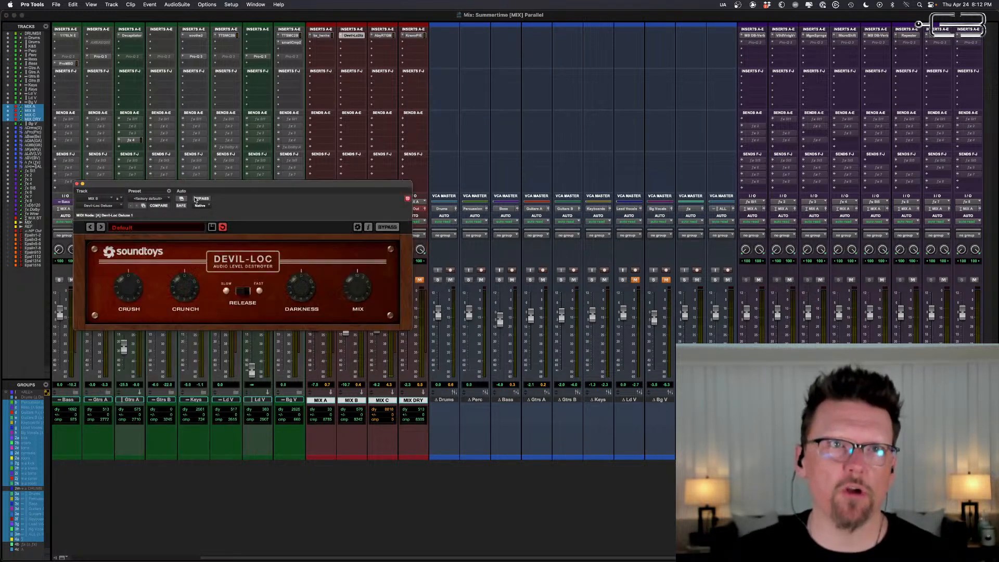
left_click(416, 36)
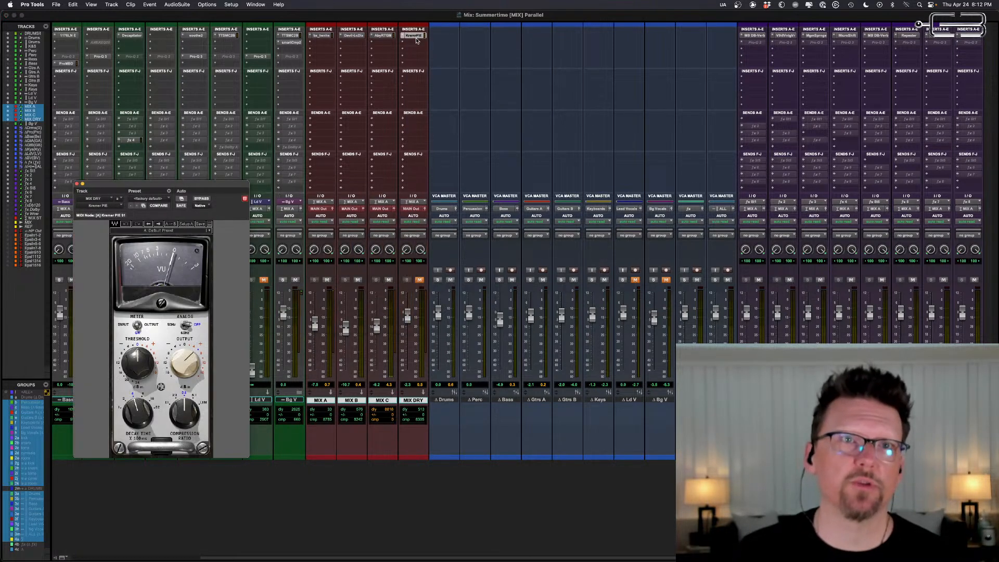
Step: Play the mix through MIX DRY, adjust the Kramer PIE's threshold and output, and set the MIX DRY fader to about -2.7 dB
key("space")
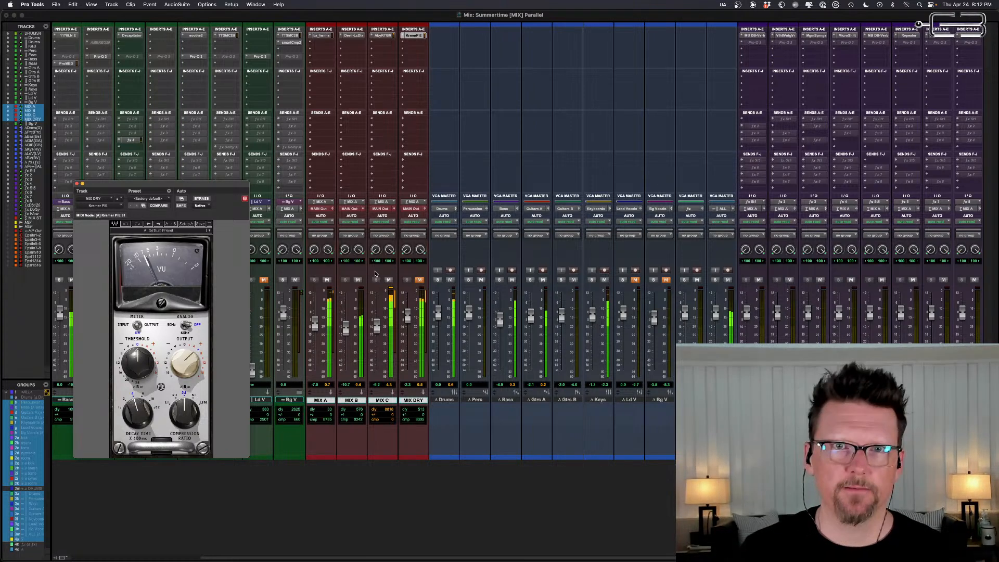
key("shift+m")
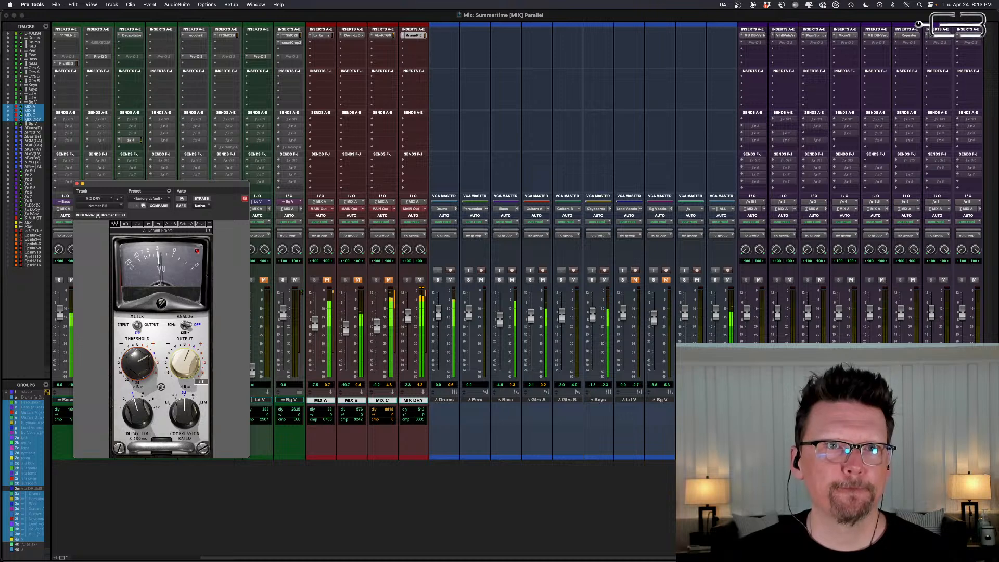
left_click_drag(187, 359, 181, 359)
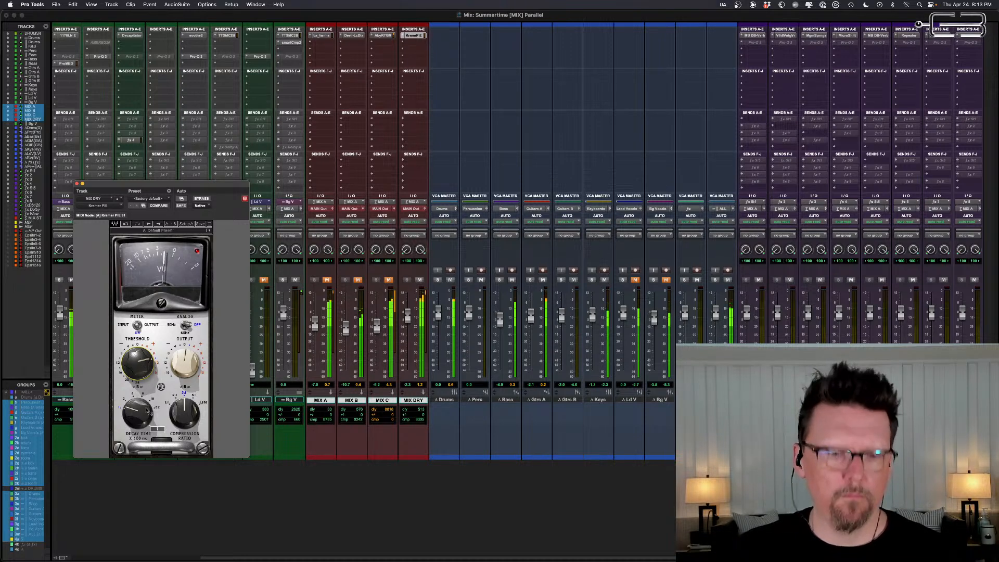
key("shift+m")
left_click(408, 320)
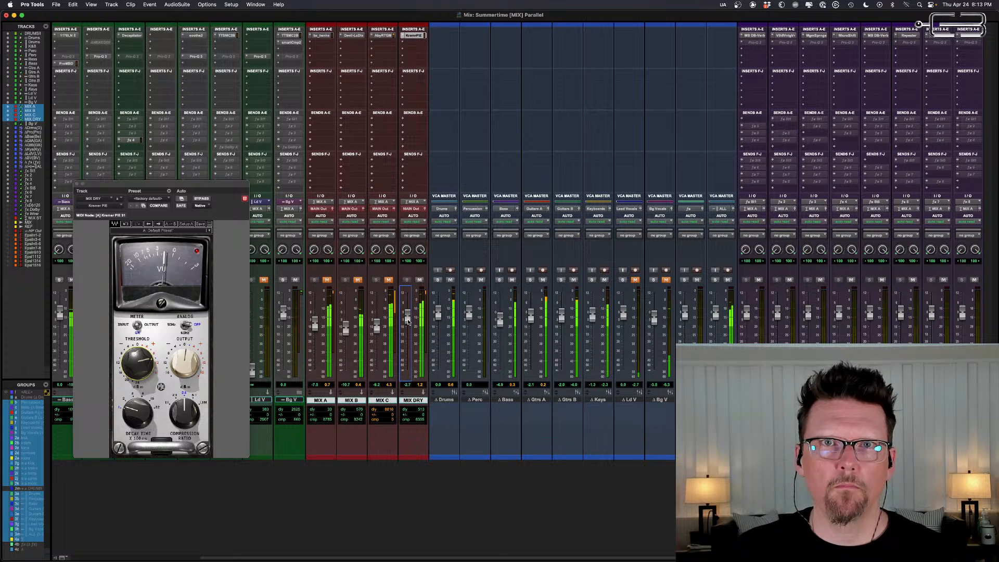
Step: Toggle the selected mix auxes' mutes during playback to compare the parallel blend with MIX DRY through the Kramer PIE
key("shift+m")
key("shift+m")
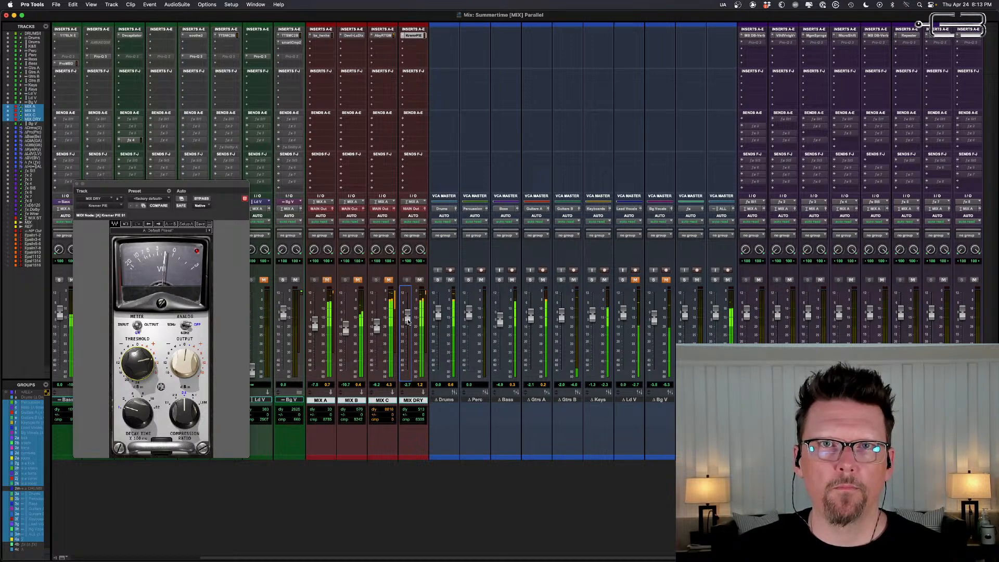
key("shift+m")
key("shift+m")
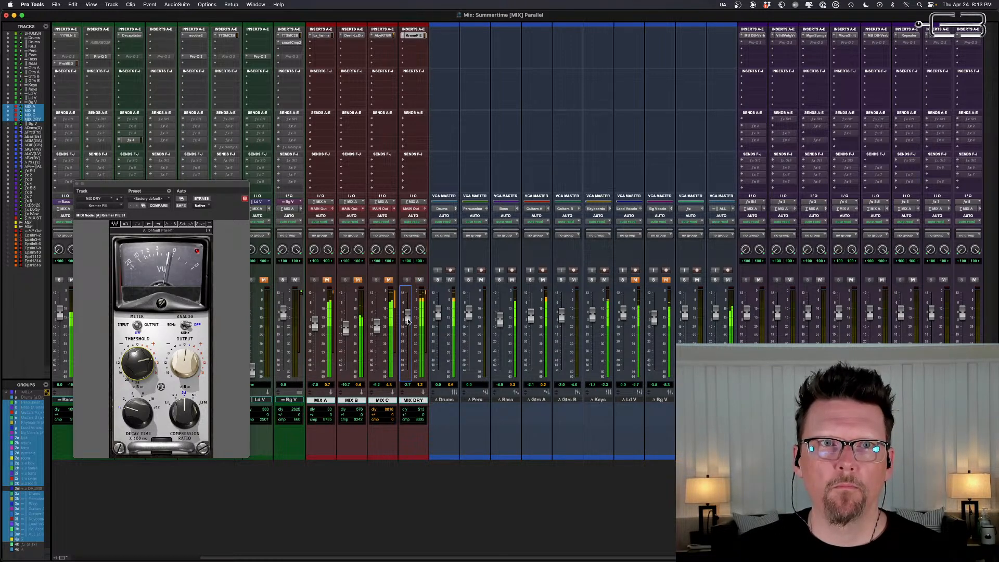
key("shift+m")
key("shift+m")
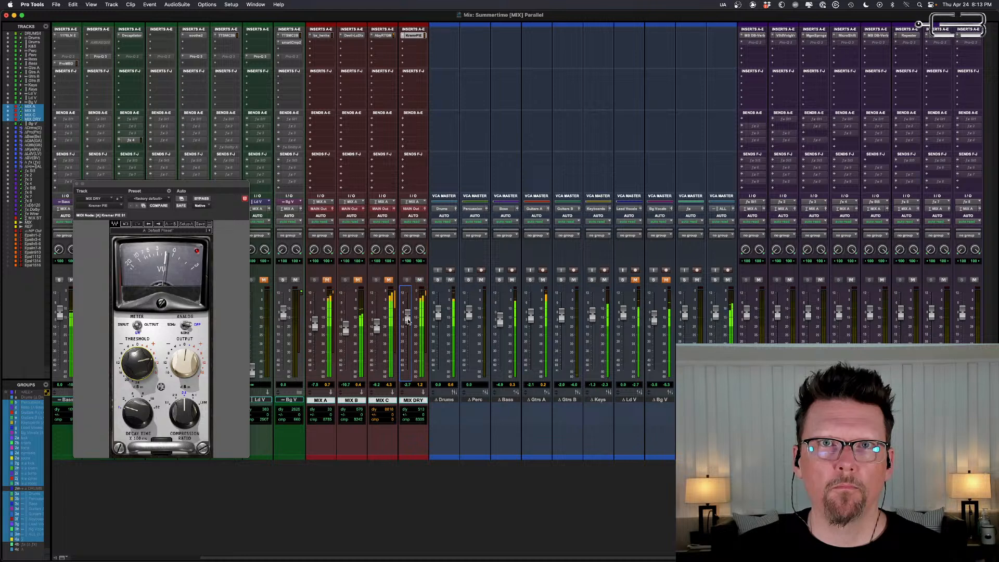
key("shift+m")
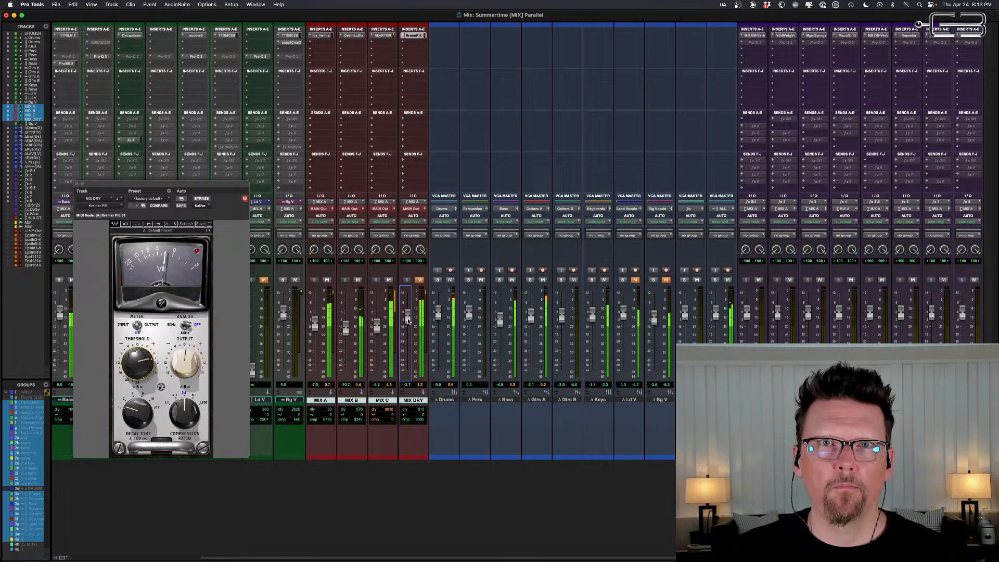
key("shift+m")
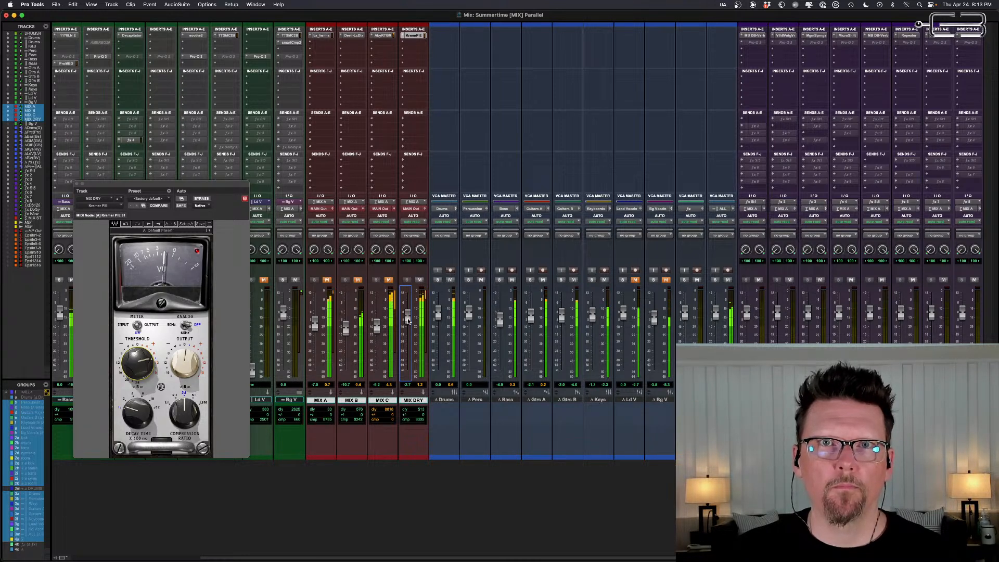
key("shift+m")
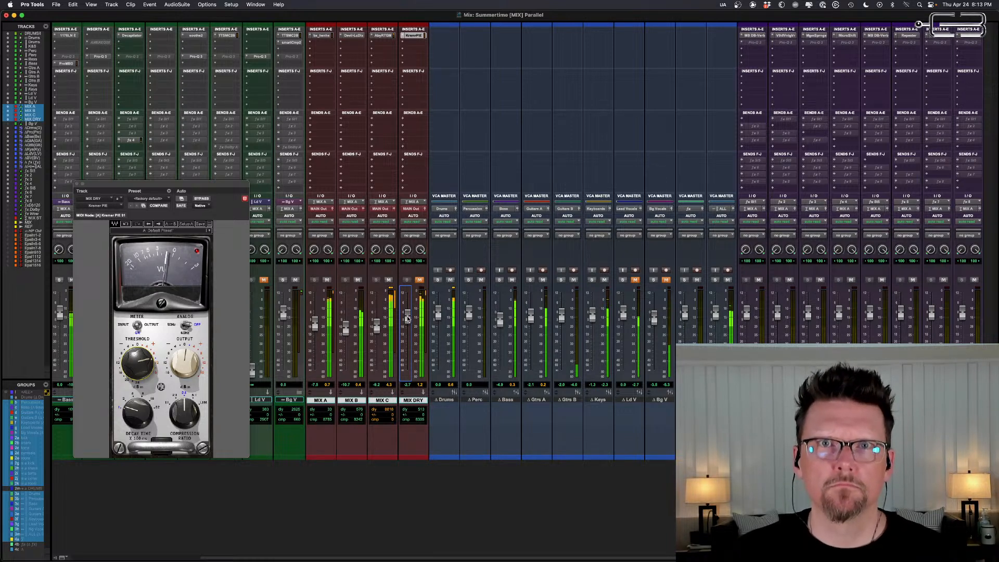
key("shift+m")
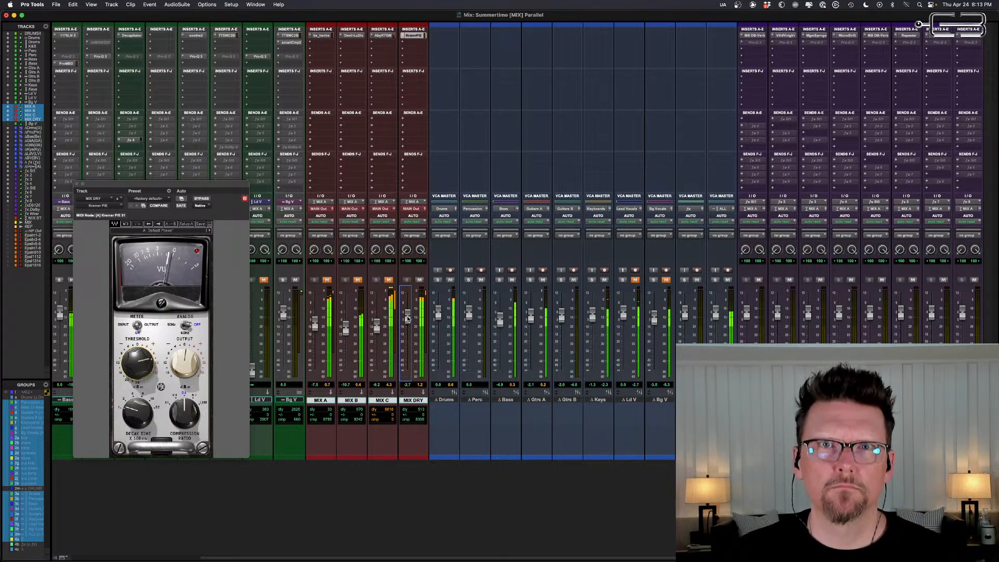
key("shift+m")
key("shift+m")
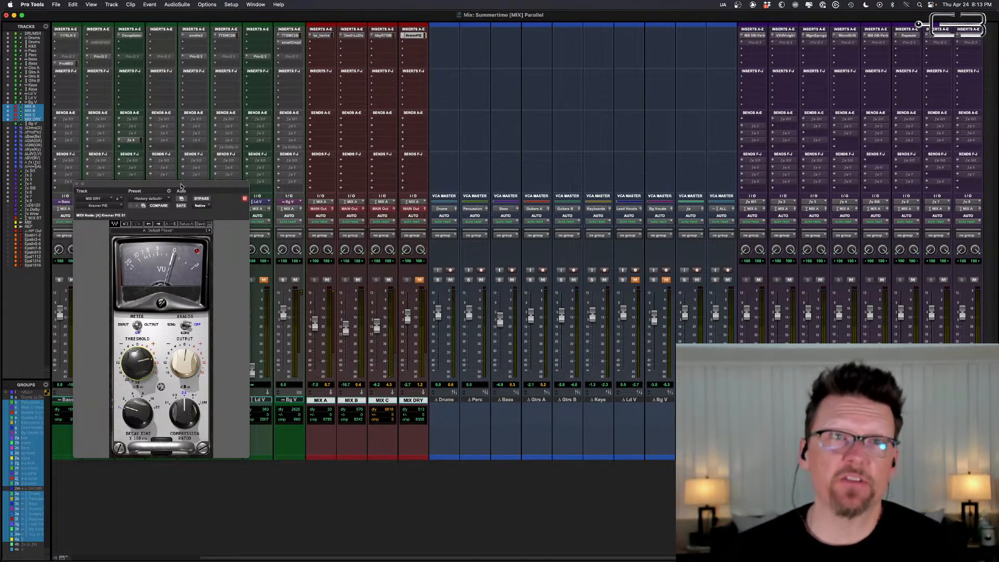
Step: Move the Kramer PIE window higher on the mixer and toggle the mix auxes' mutes to compare both versions again
left_click_drag(182, 185, 224, 105)
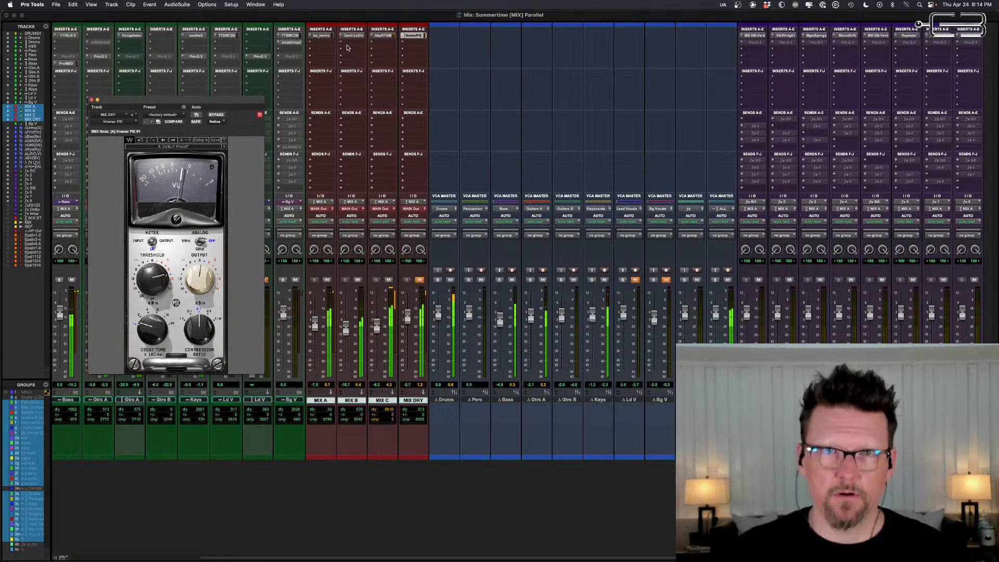
key("shift+m")
key("shift+m")
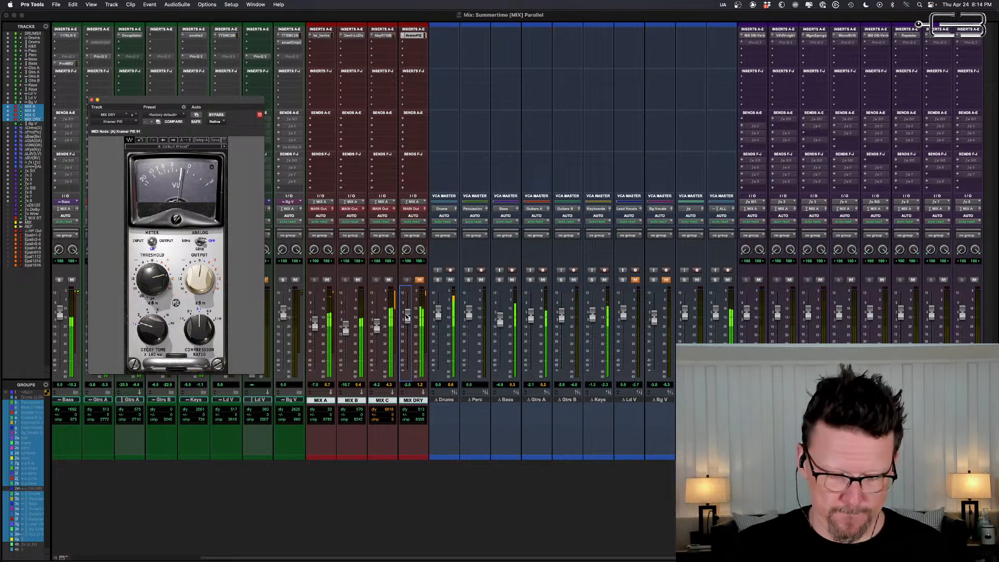
key("shift+m")
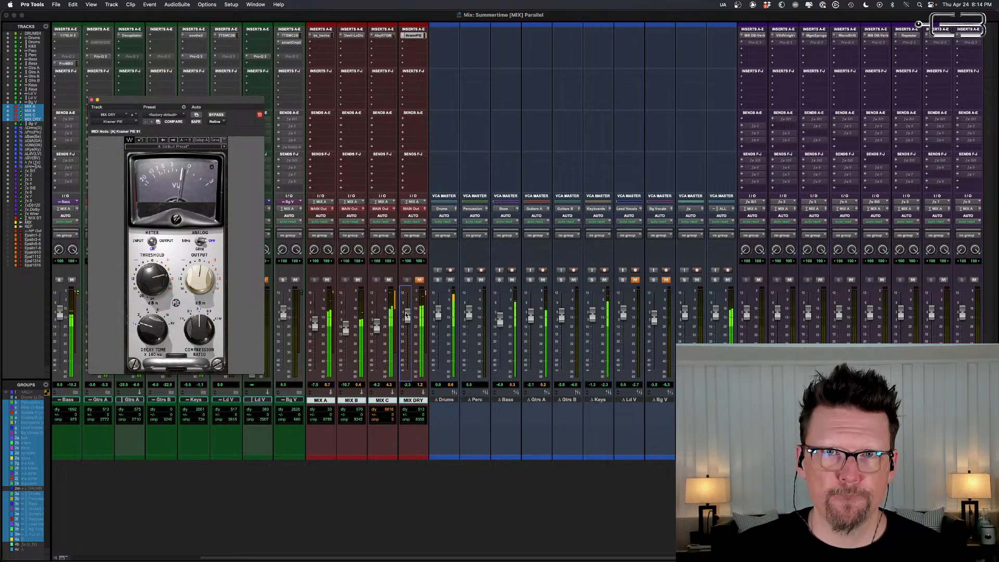
key("shift+m")
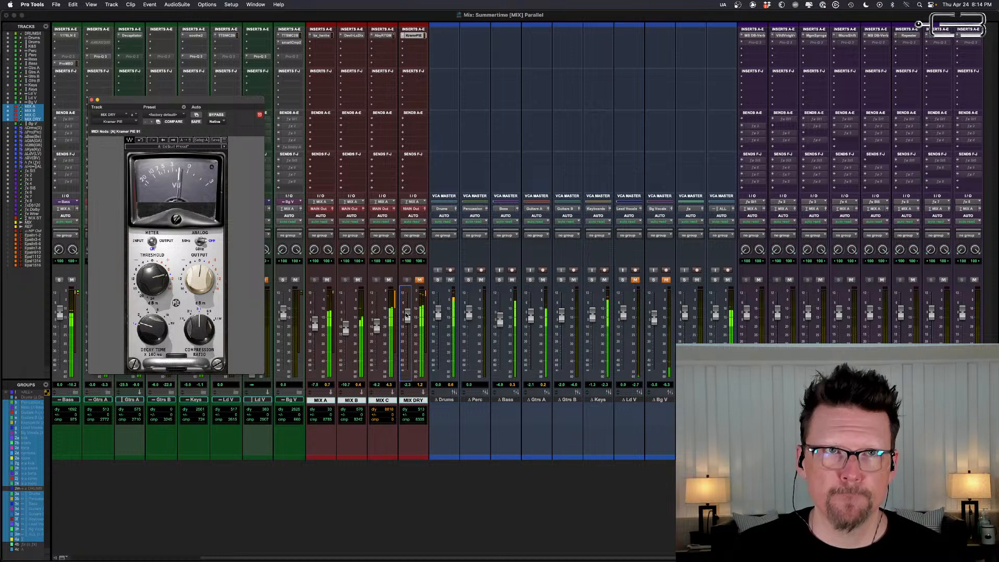
Step: Fine-tune the Kramer PIE's threshold on MIX DRY and check it against MIX A–C by switching the mutes
left_click_drag(160, 291, 161, 289)
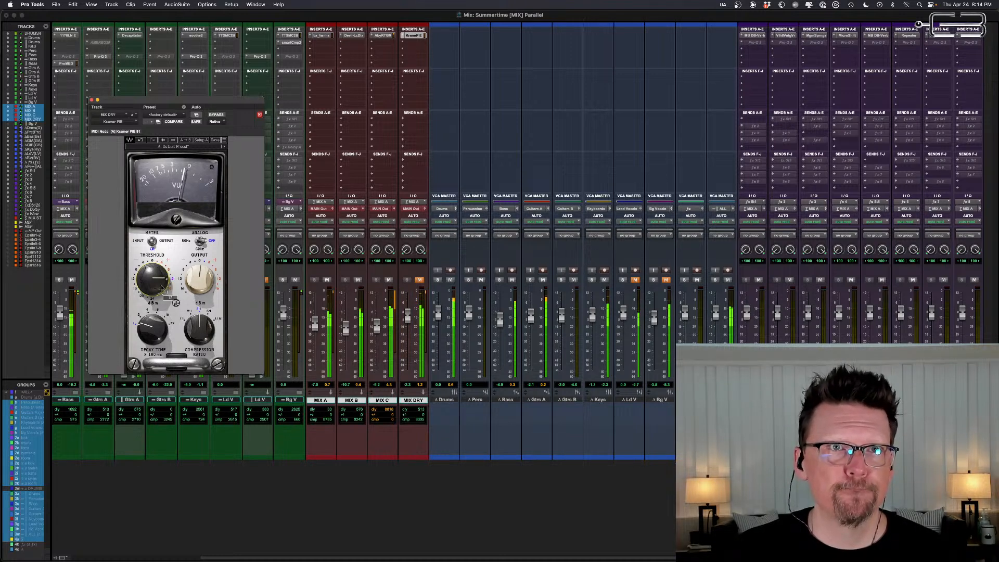
key("shift+m")
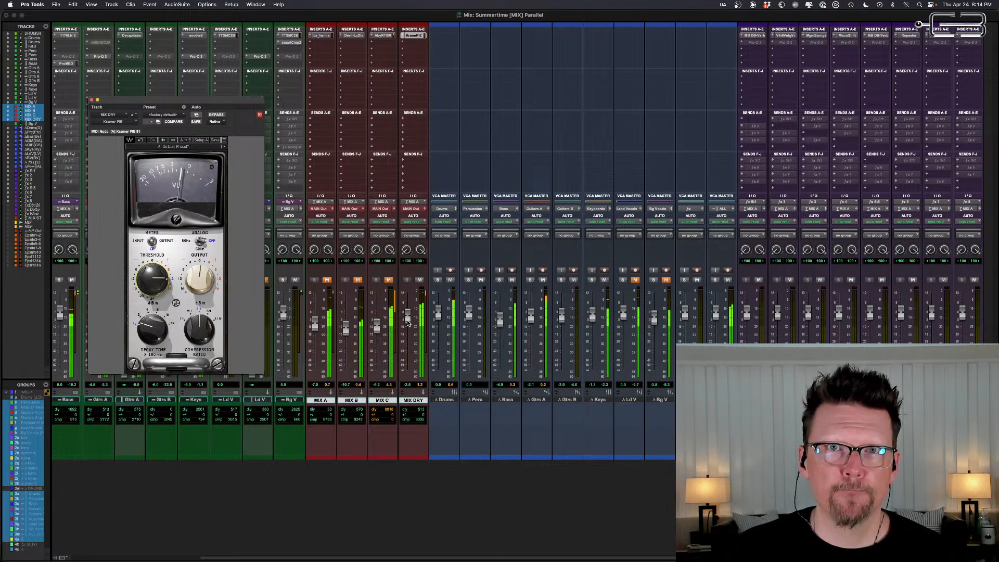
key("shift+m")
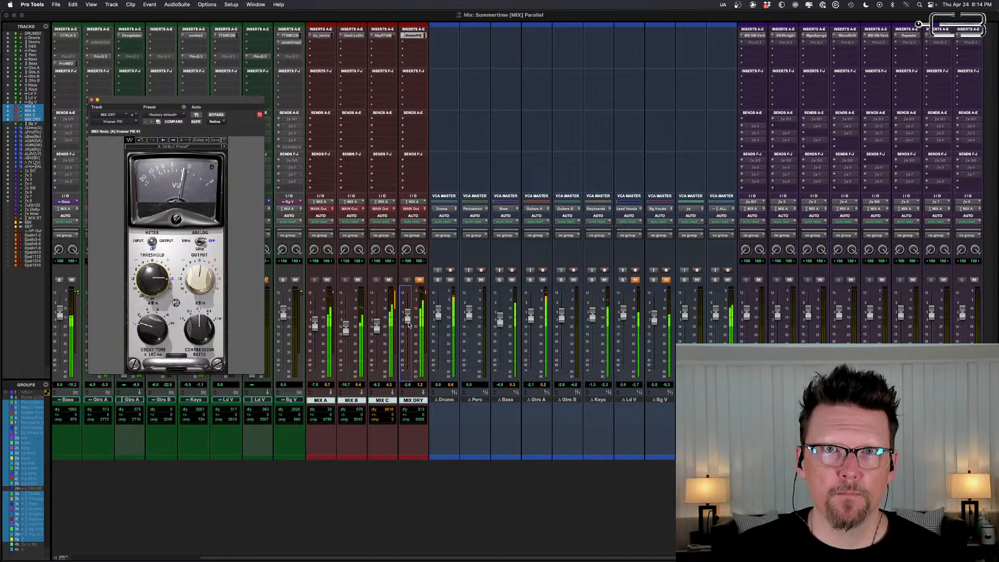
key("shift+m")
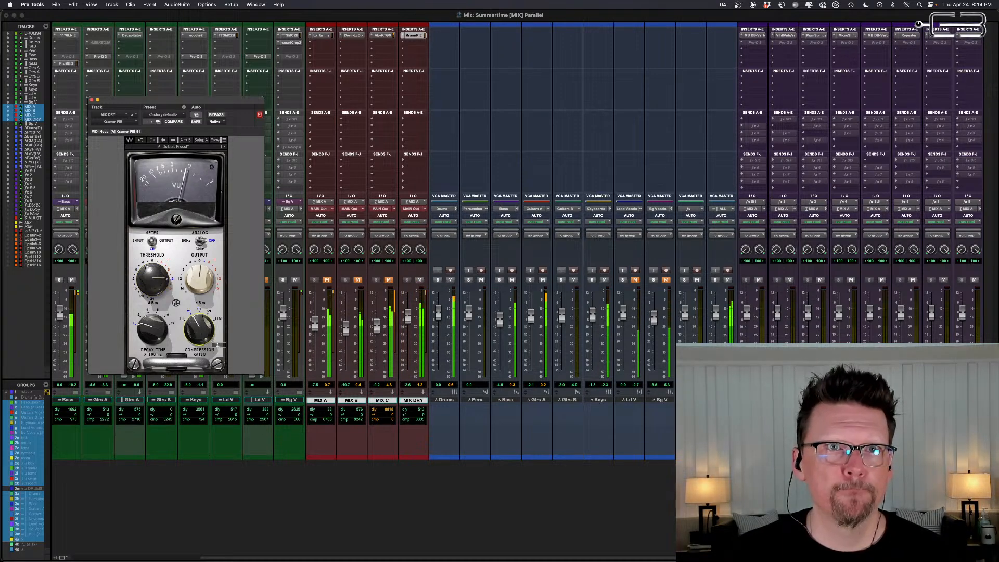
Step: Trim the MIX DRY fader down during playback to match the MIX A–C blend, toggling the selected auxes' mutes to check levels
key("shift+m")
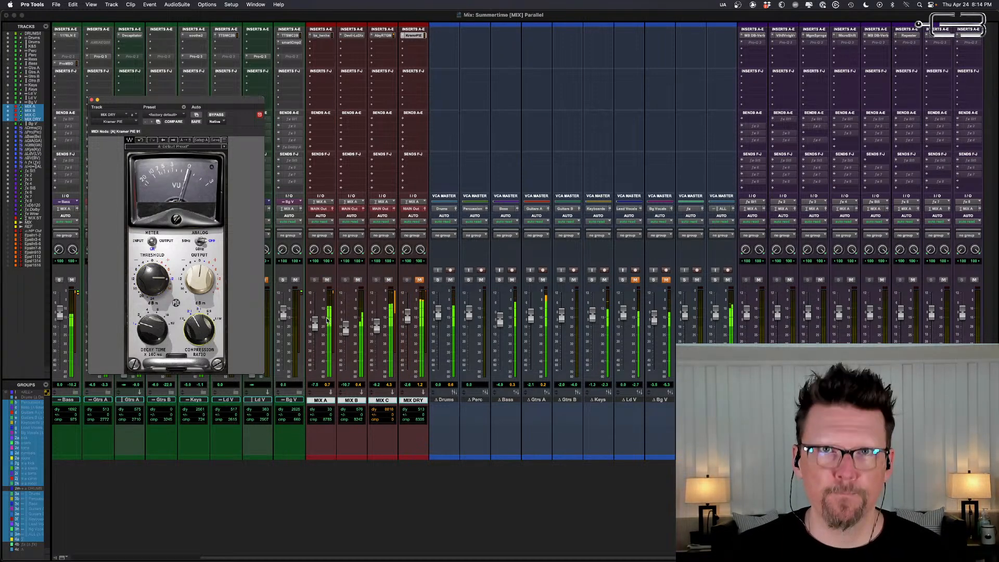
left_click(409, 319)
key("shift+m")
left_click_drag(408, 322, 406, 319)
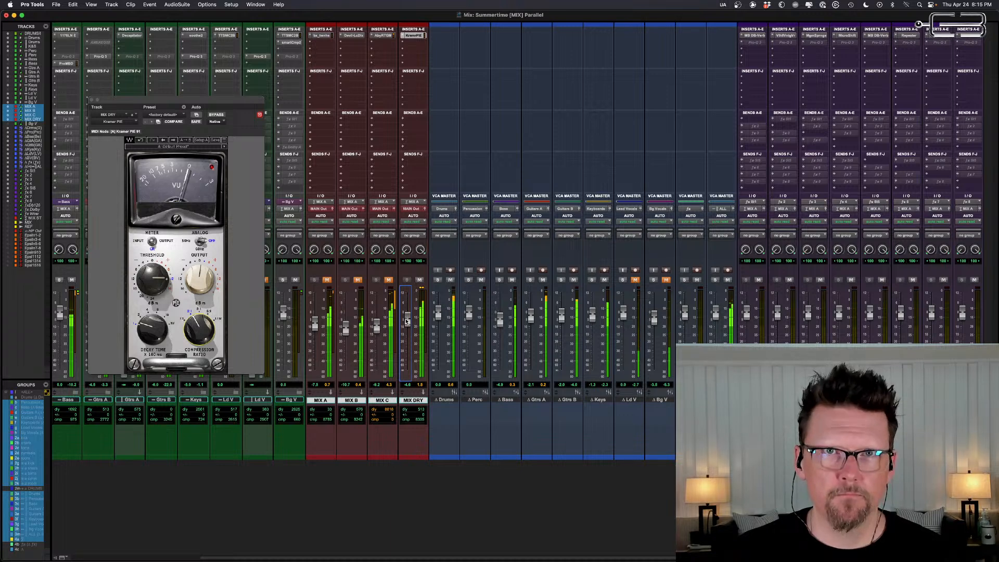
key("shift+m")
key("shift+m")
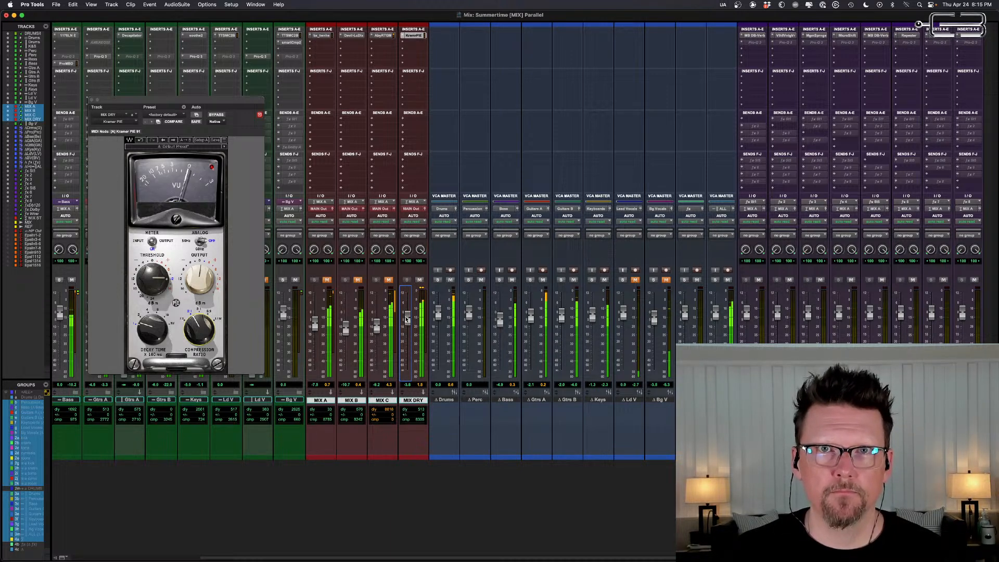
key("shift+m")
key("shift+m")
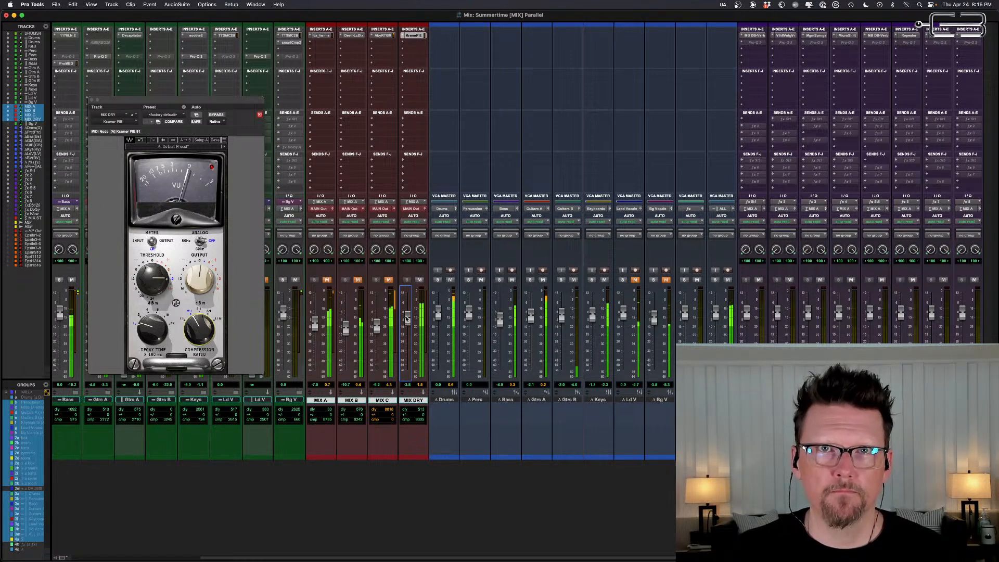
Step: Compare the MIX A–C blend with MIX DRY during playback by repeatedly swapping the selected auxes' mutes
key("shift+m")
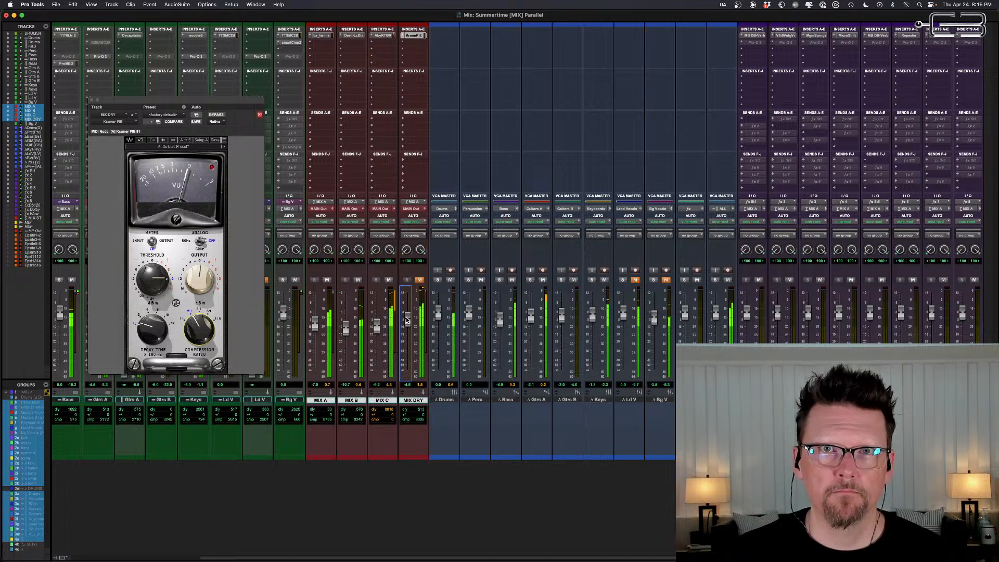
key("shift+m")
key("shift+m")
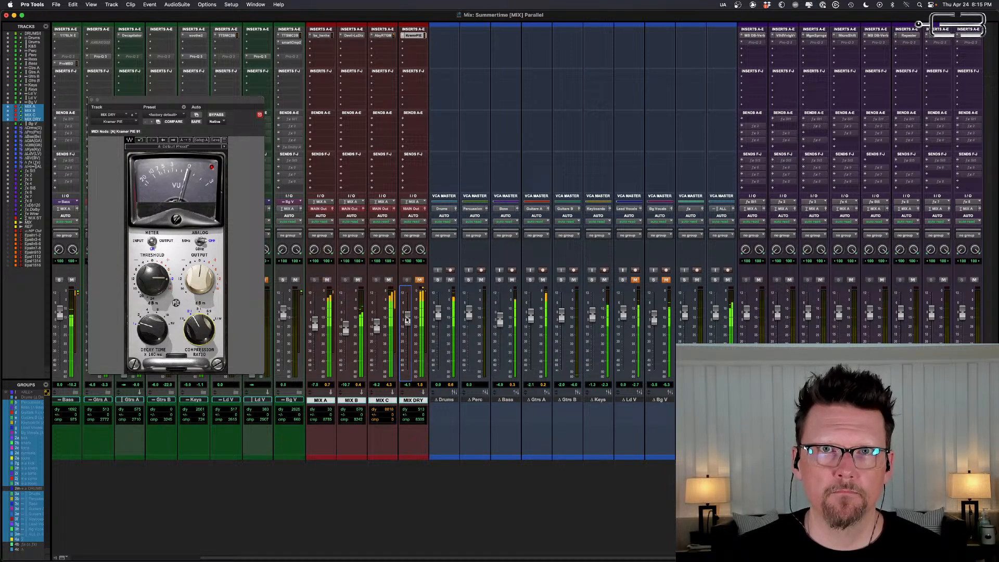
key("shift+m")
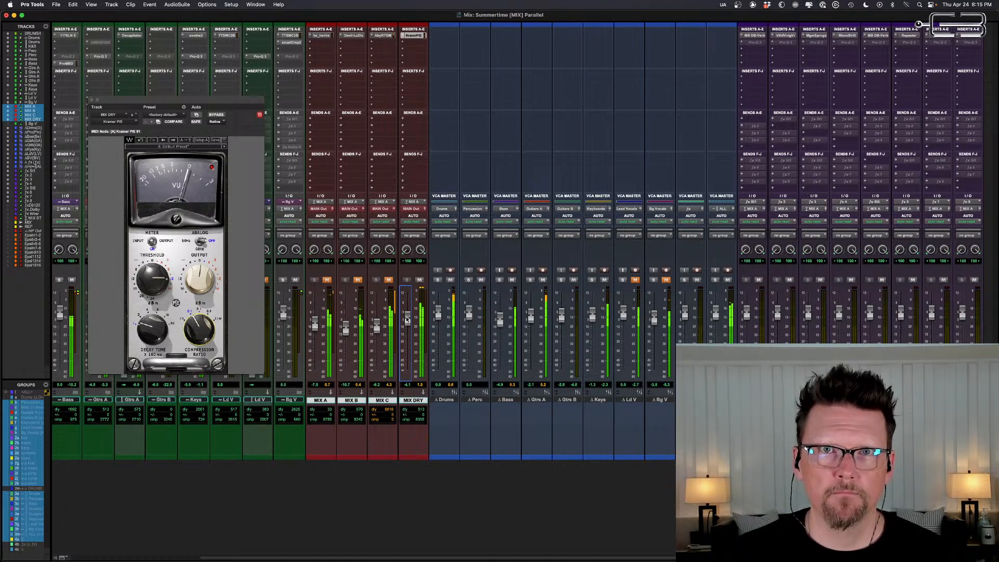
key("shift+m")
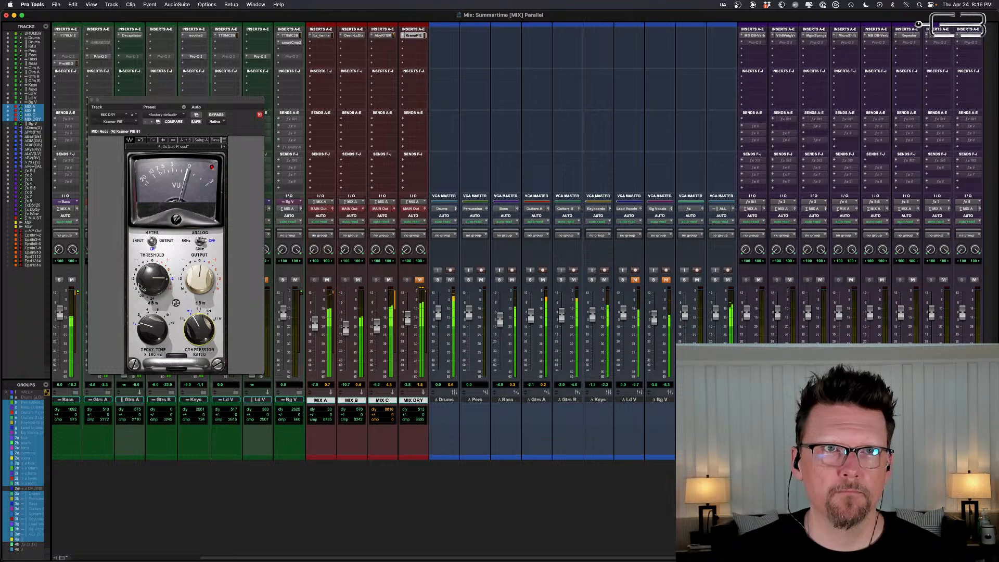
Step: Readjust the Kramer PIE's threshold on MIX DRY and compare it with the parallel blend by switching the mutes
key("shift+m")
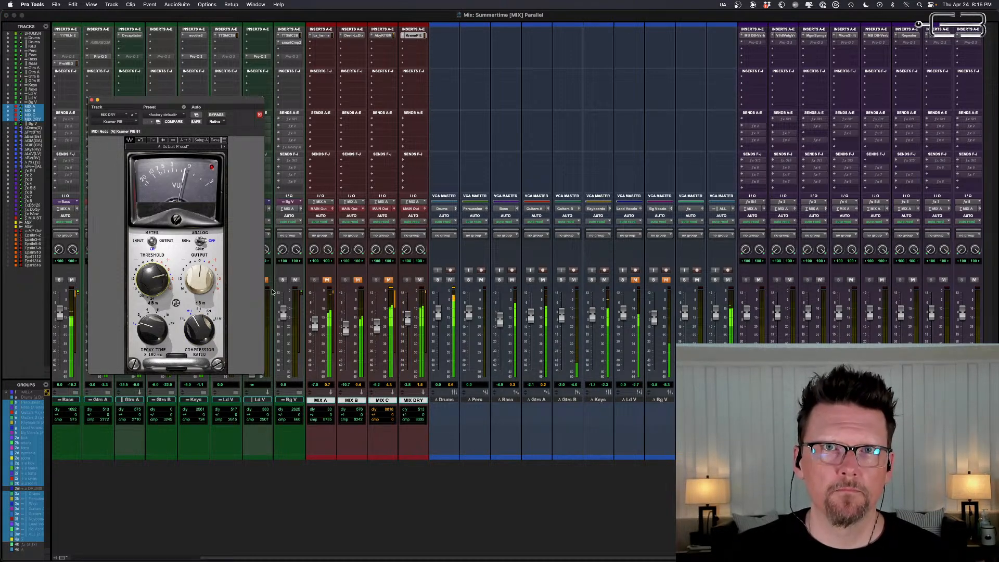
key("shift+m")
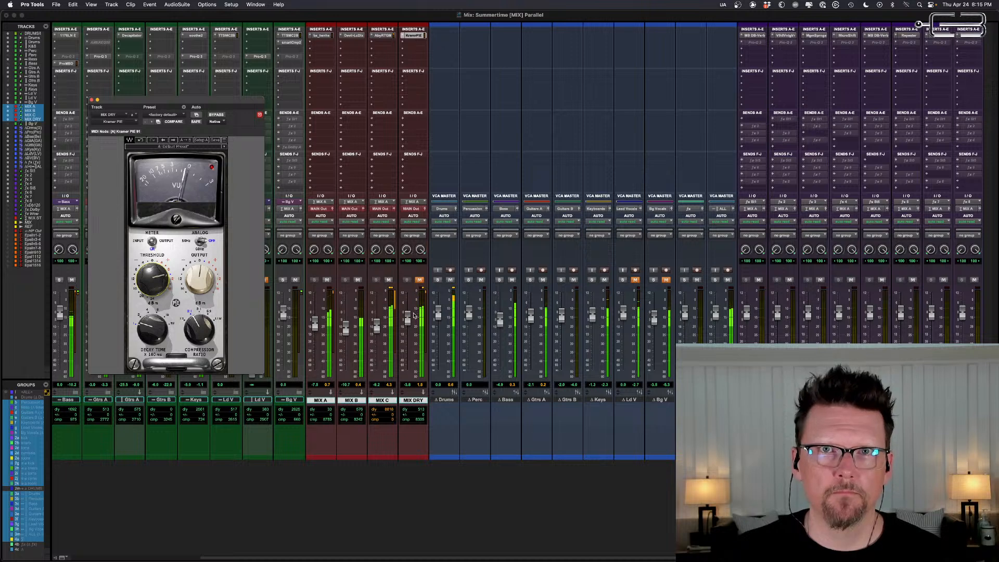
key("shift+m")
key("shift+m")
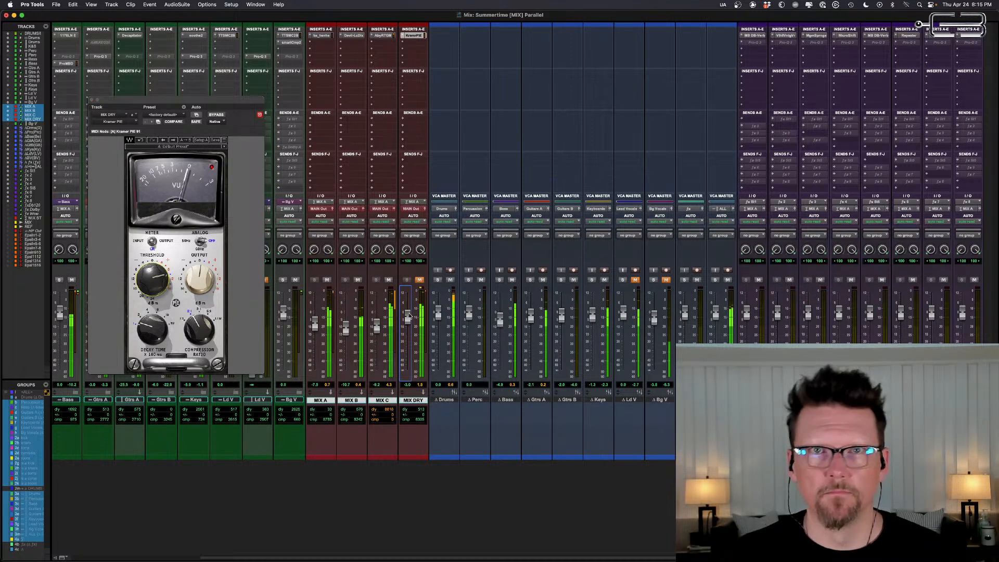
key("shift+m")
key("shift+m")
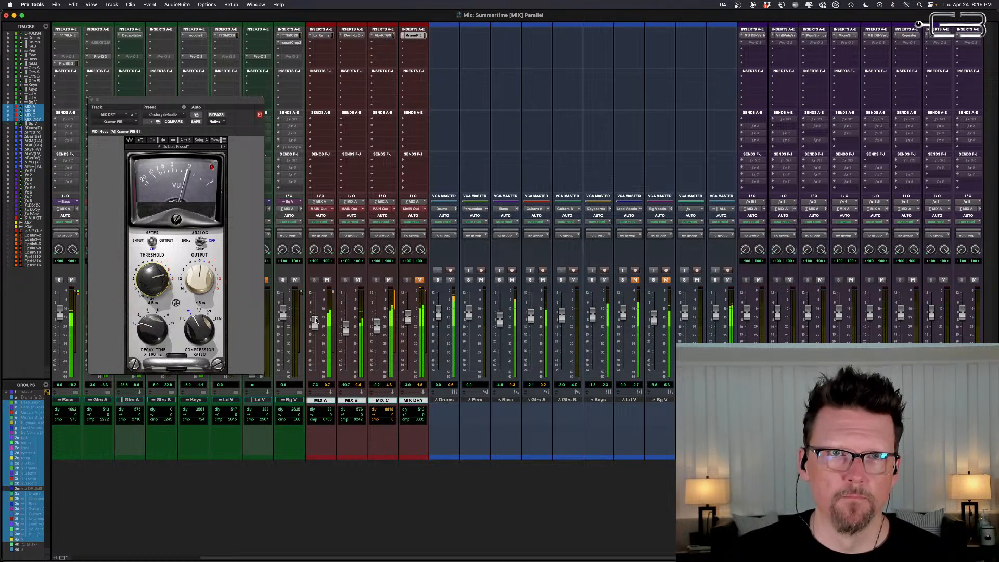
Step: Check the MIX A and MIX DRY faders while switching between the two versions once more, and stop playback
left_click_drag(317, 317, 316, 316)
key("shift+m")
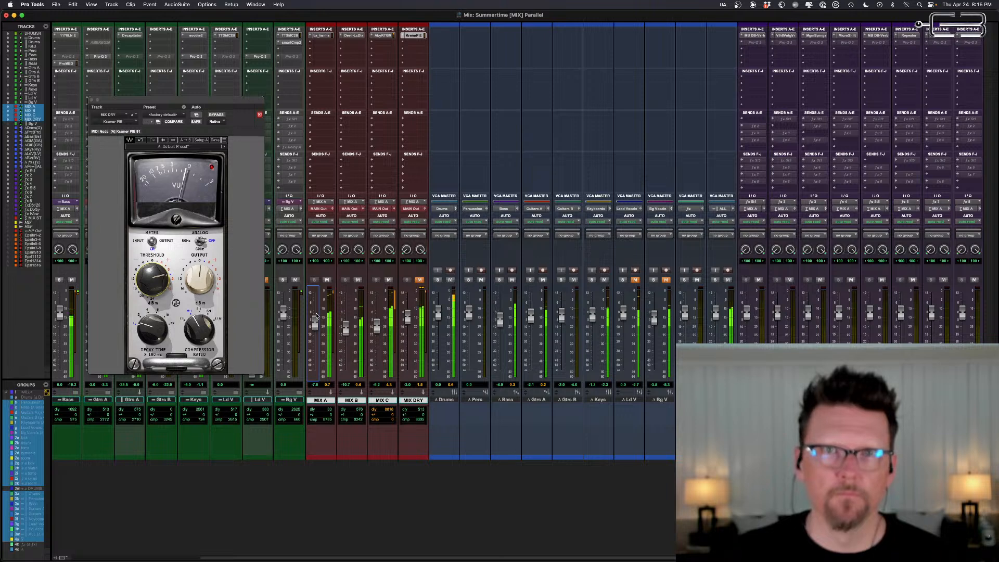
left_click(408, 318)
key("shift+m")
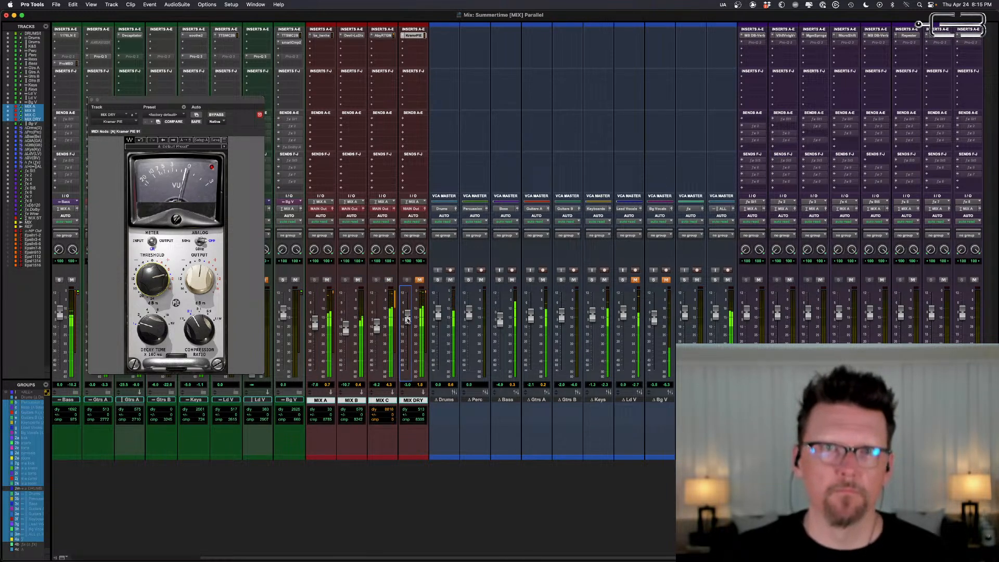
key("space")
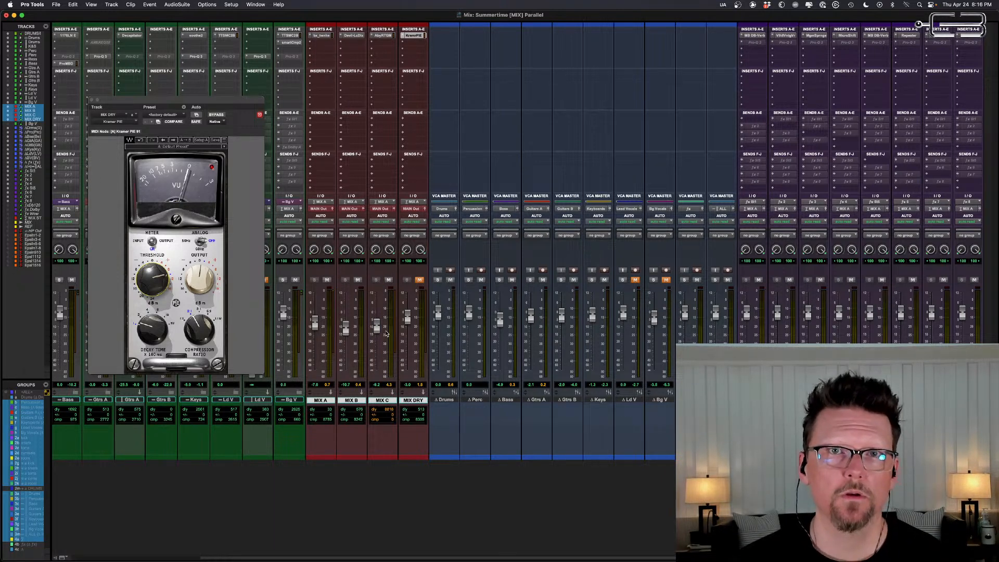
Step: Raise MIX C to about -1.4 dB, restart playback, and leave only MIX C and MIX DRY selected for comparison
left_click_drag(385, 327, 388, 313)
key("space")
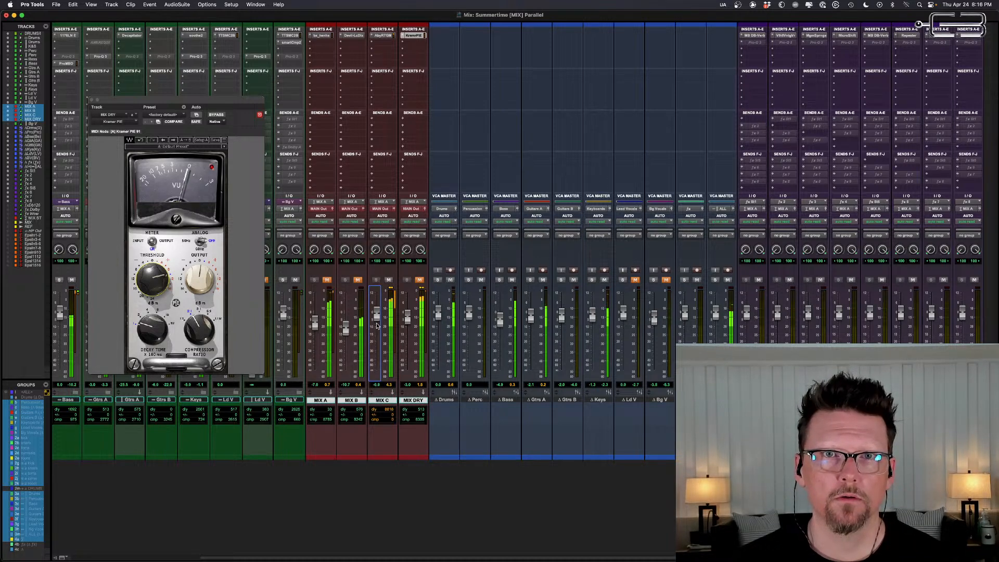
left_click(384, 401, "super")
left_click(384, 401, "super")
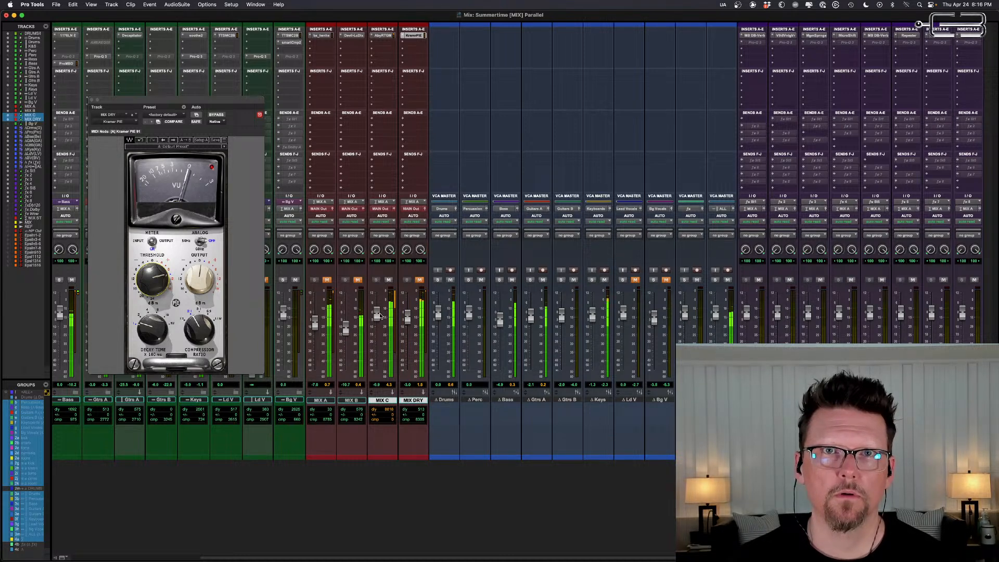
left_click_drag(379, 315, 380, 315)
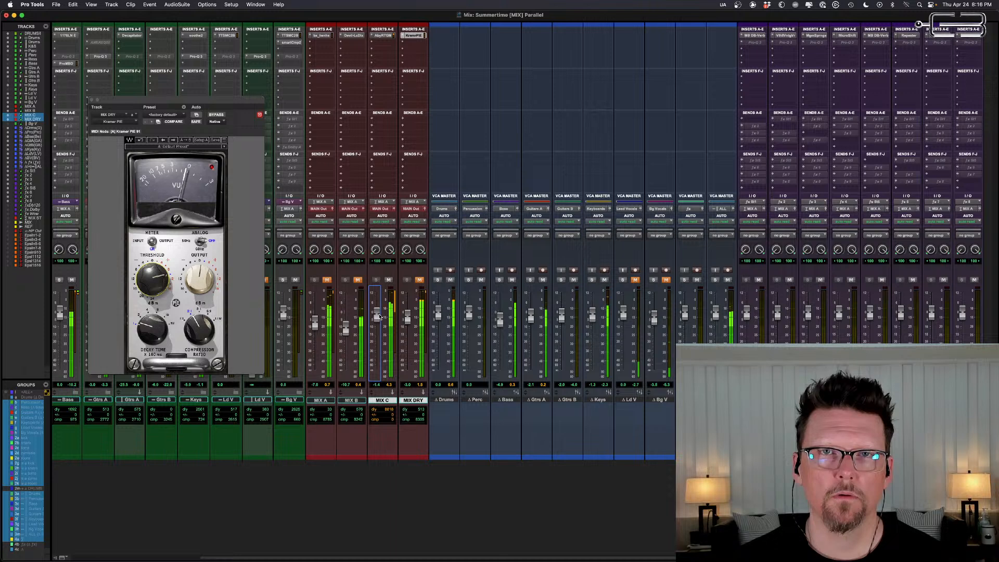
Step: Switch off the tone section of the Abbey Road TG Mastering Chain on MIX C and close the plug-in
left_click(381, 36)
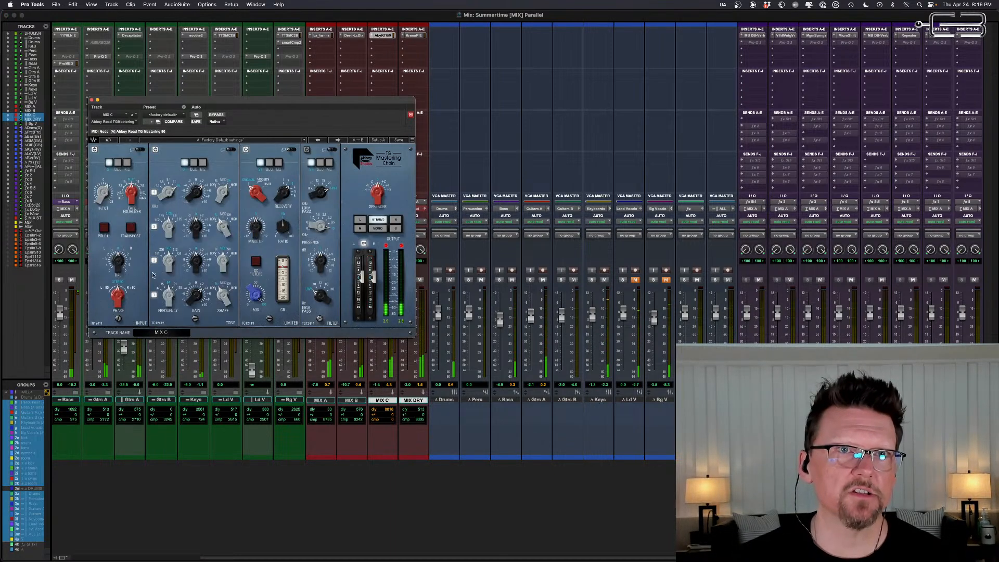
left_click(156, 150)
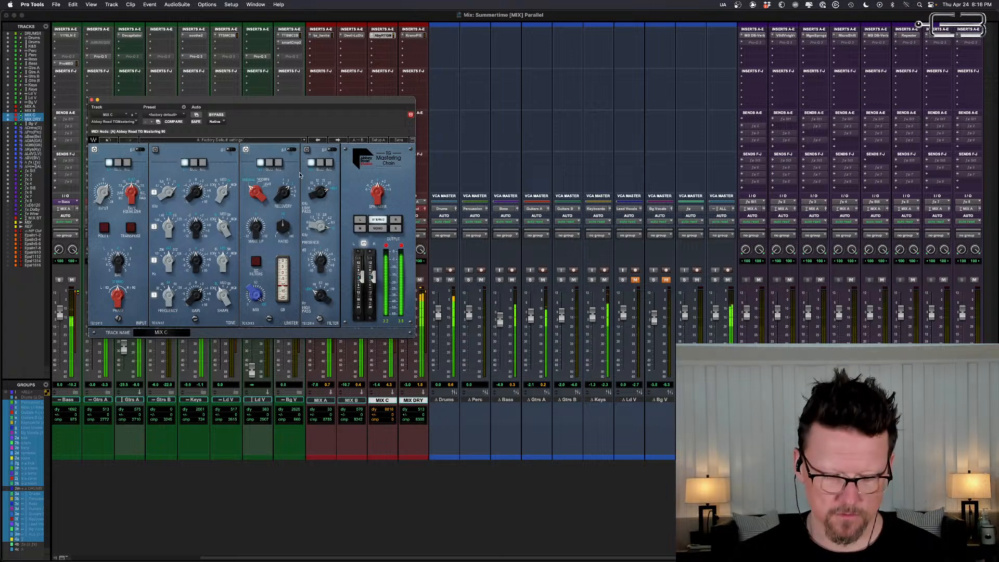
left_click(91, 99)
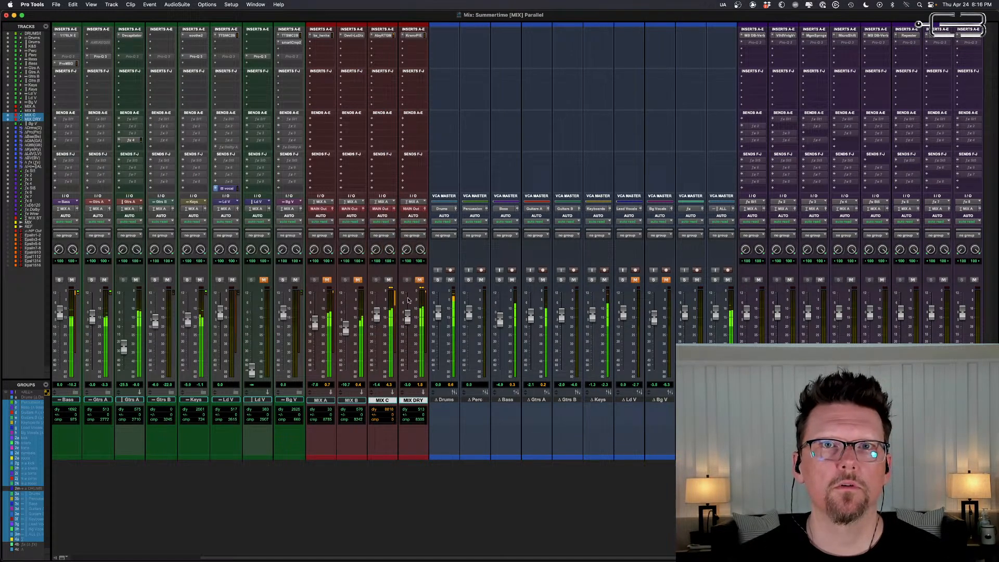
Step: Swap the mutes between MIX C and MIX DRY during playback and set the MIX C fader to about -1.7 dB
key("shift+m")
key("shift+m")
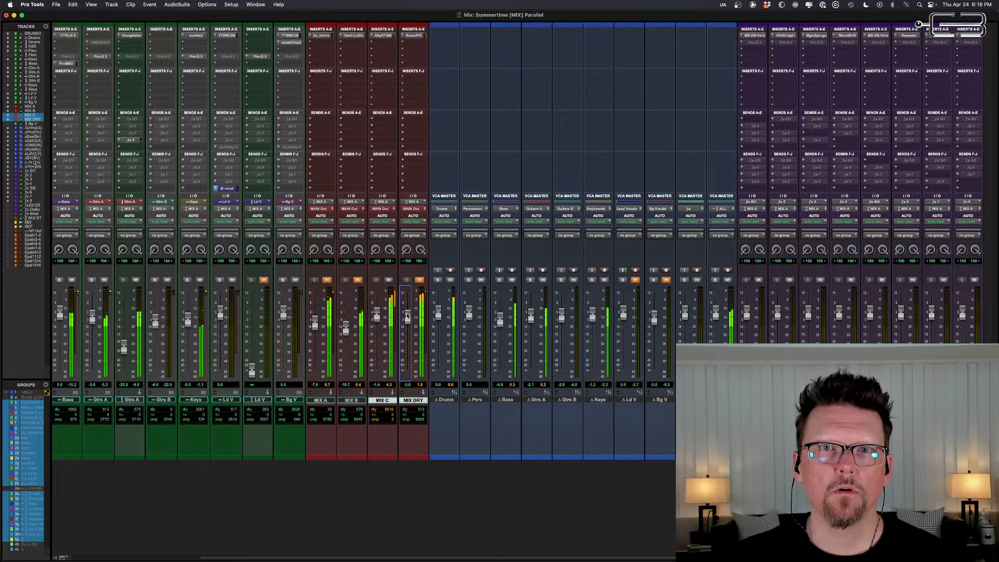
key("shift+m")
left_click_drag(375, 314, 375, 317)
Step: Compare MIX C alone with MIX DRY by repeatedly toggling the two selected auxes' mutes during playback
key("shift+m")
key("shift+m")
key("shift+m")
key("shift+m")
key("shift+m")
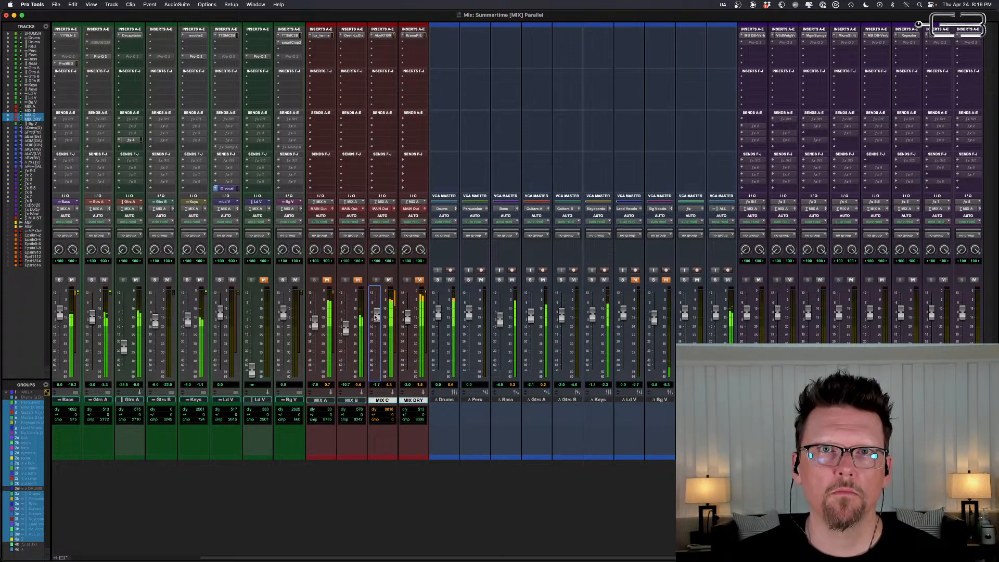
key("shift+m")
key("shift+m")
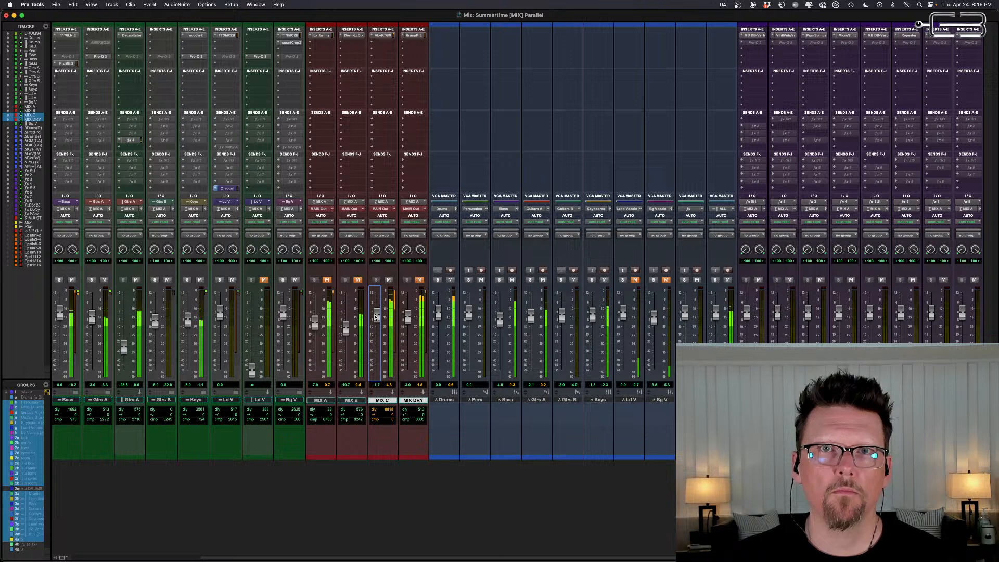
key("shift+m")
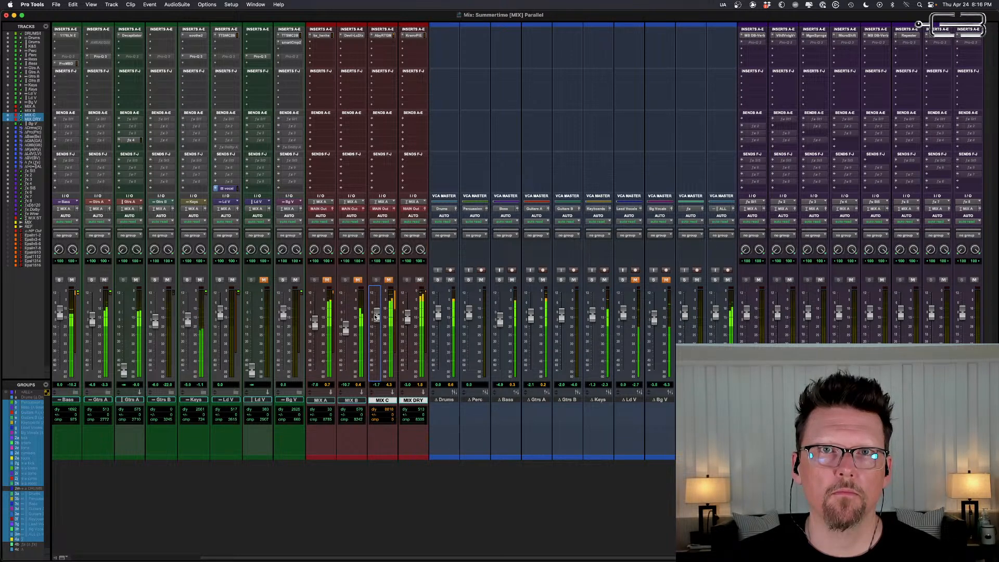
key("shift+m")
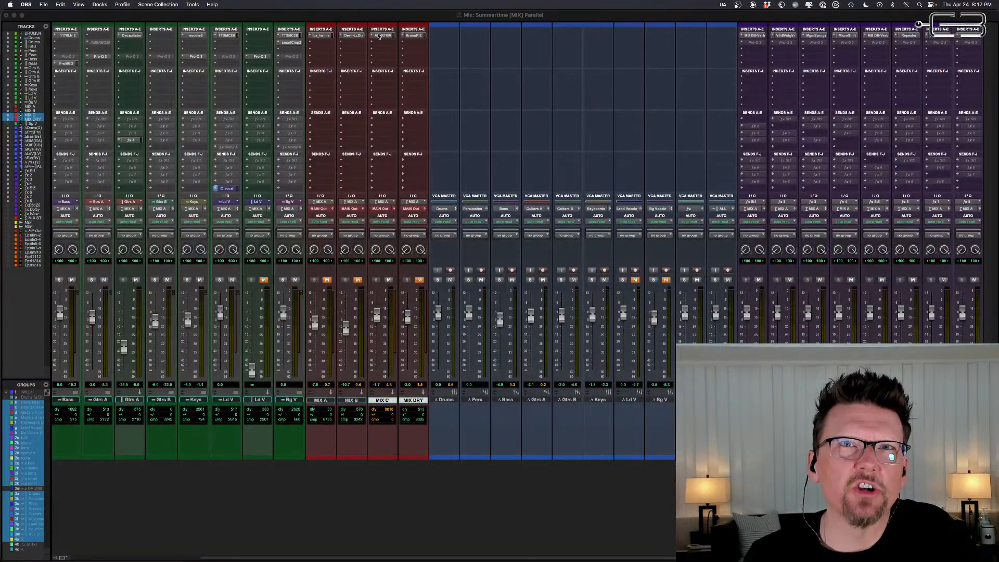
Step: Reopen MIX C's TG Mastering Chain, move its window up on the mixer, adjust the limiter section's red selector, and close the plug-in
left_click(380, 36)
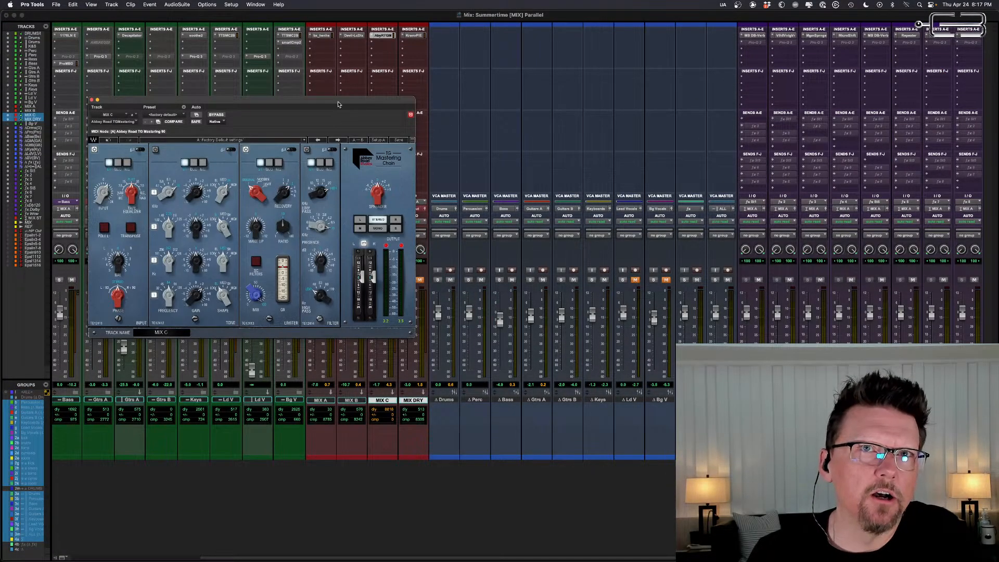
left_click_drag(339, 102, 306, 54)
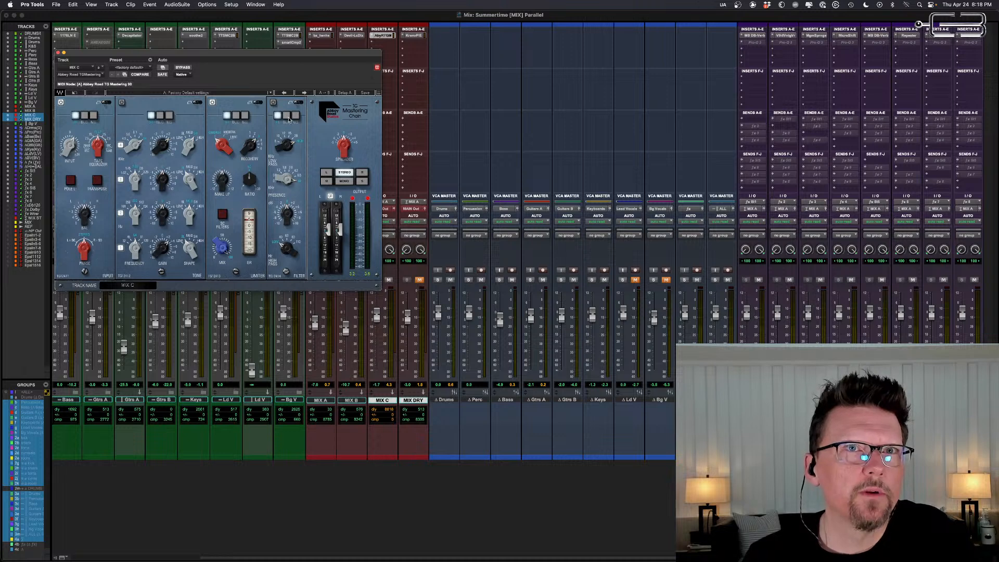
left_click_drag(224, 146, 224, 144)
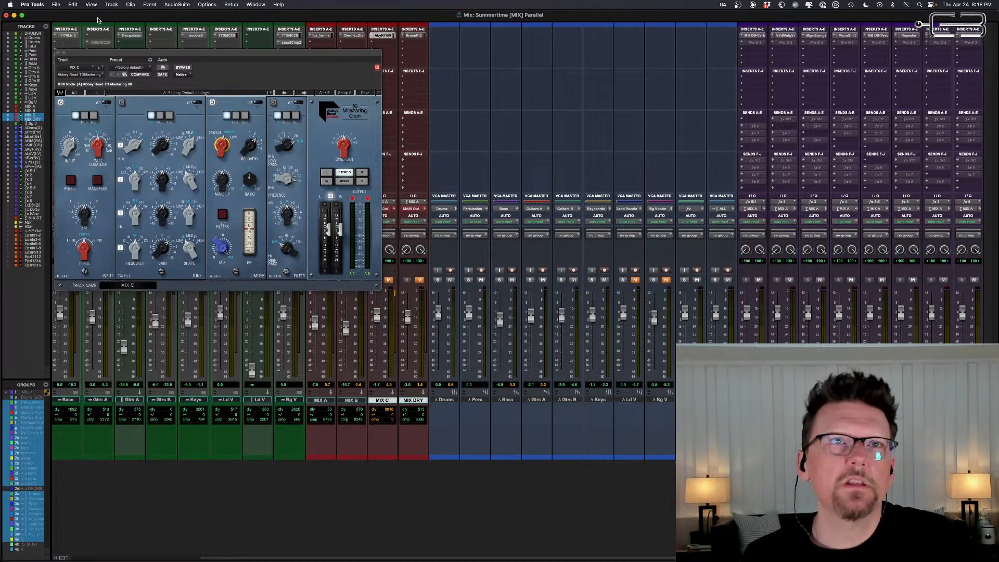
left_click(58, 53)
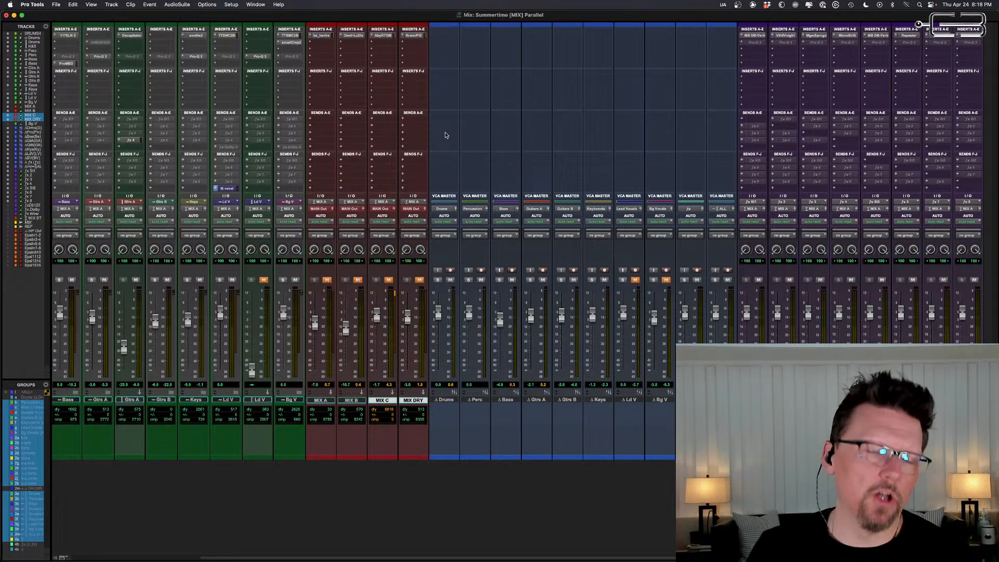